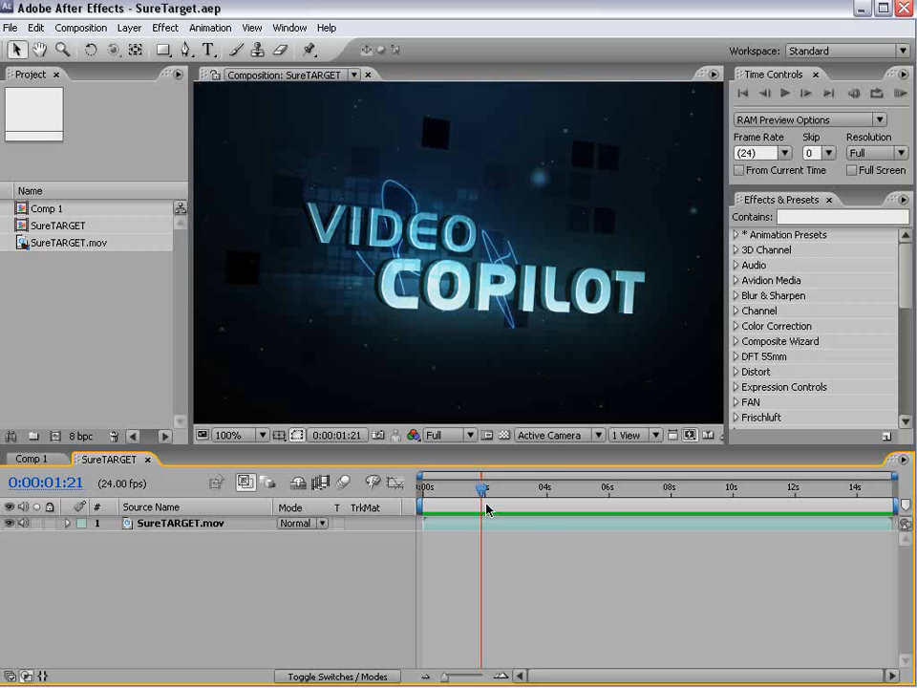
- Scrub and RAM-preview the SureTARGET intro, then switch to the tutorial page in Firefox
drag(483, 491, 588, 491)
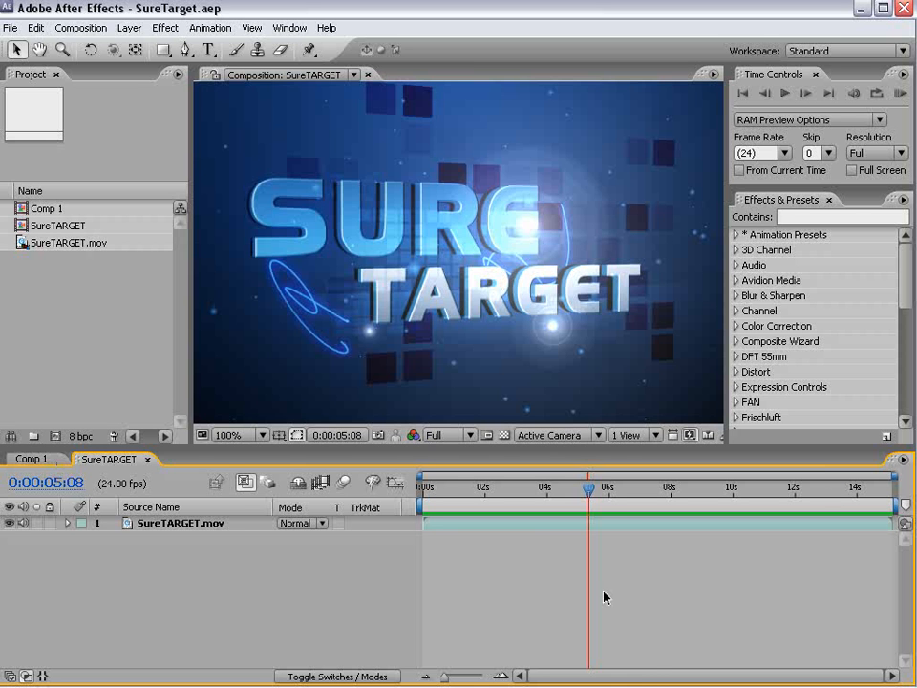
key(KP_0)
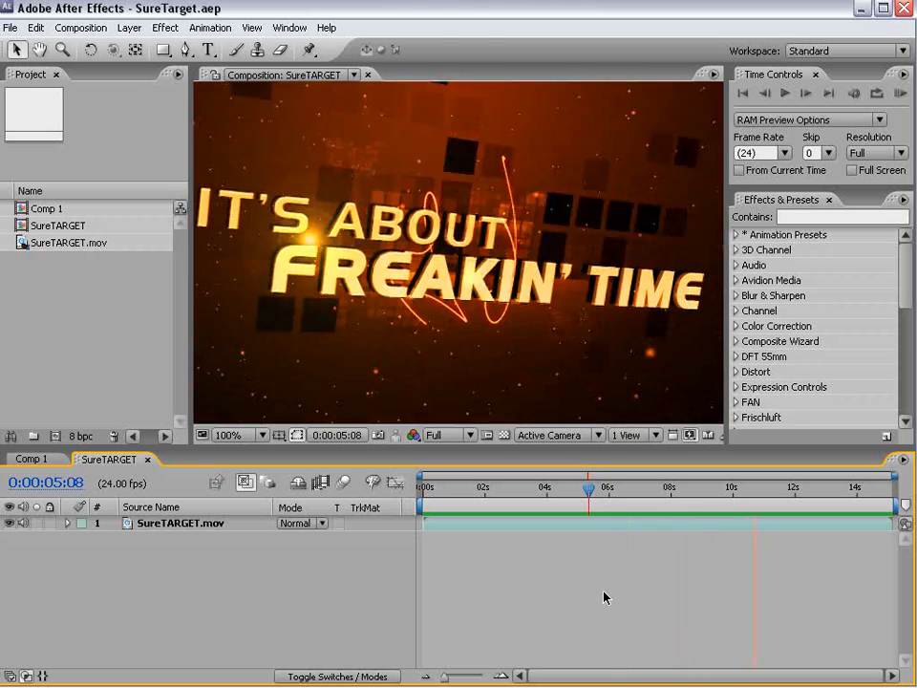
key(space)
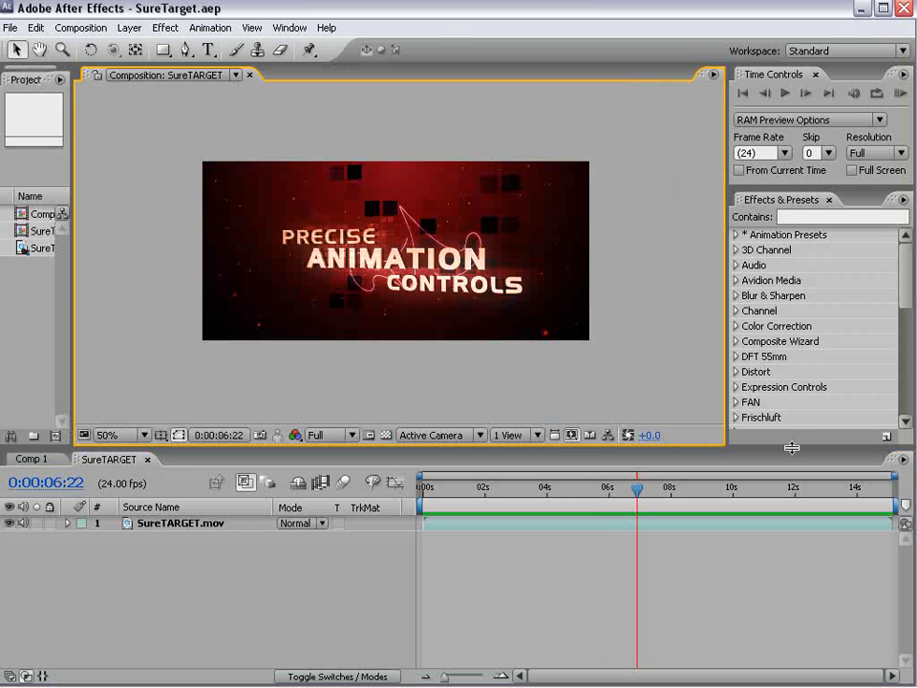
key(alt+Tab)
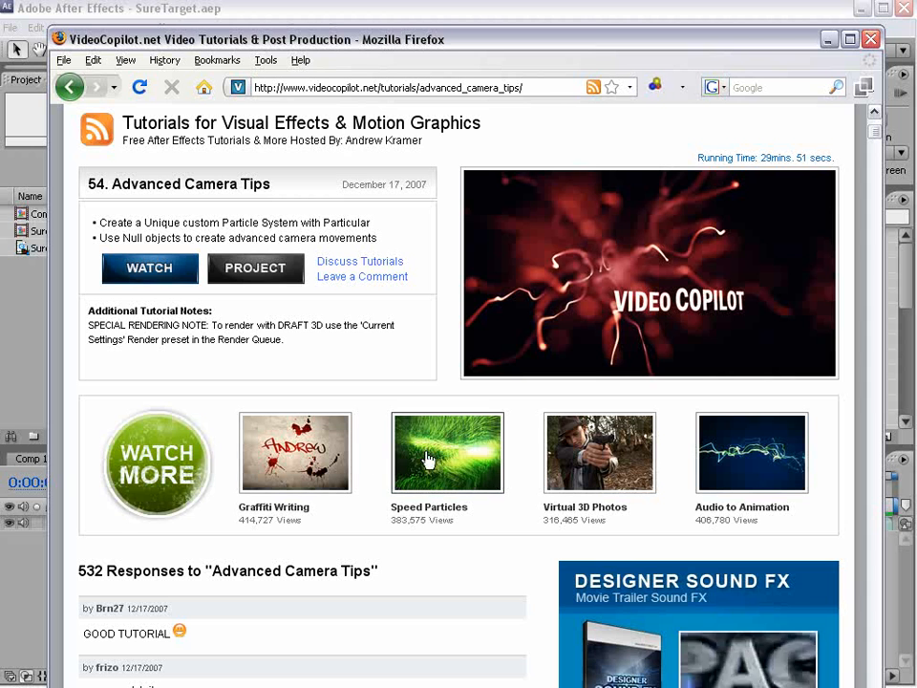
- Leave the Advanced Camera Tips tutorial page and return to After Effects
click(255, 8)
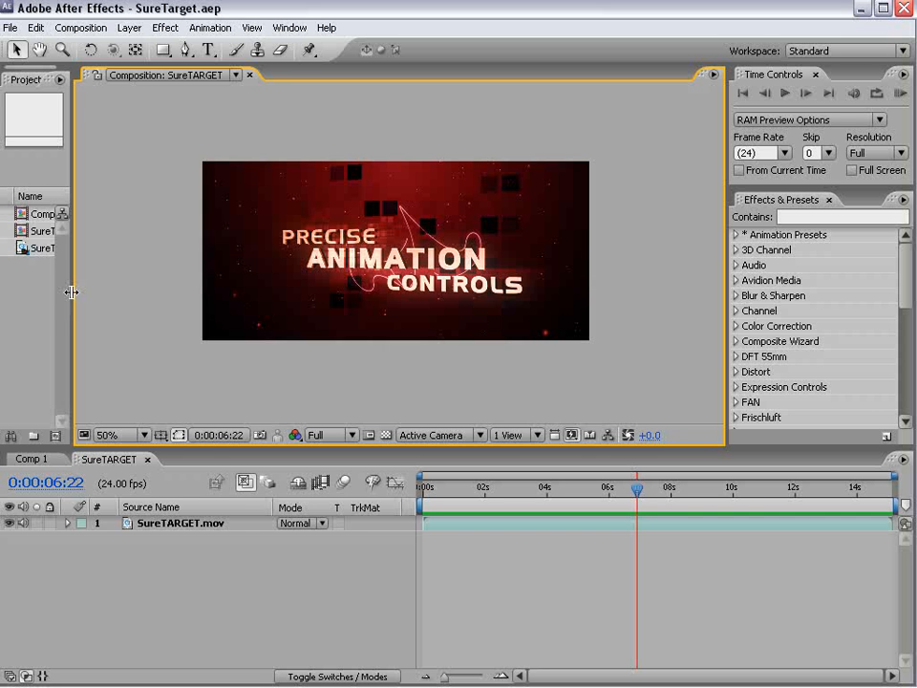
- Widen the Project panel and create Comp 2 at 864×486, 24 fps, 30 seconds
drag(72, 289, 217, 302)
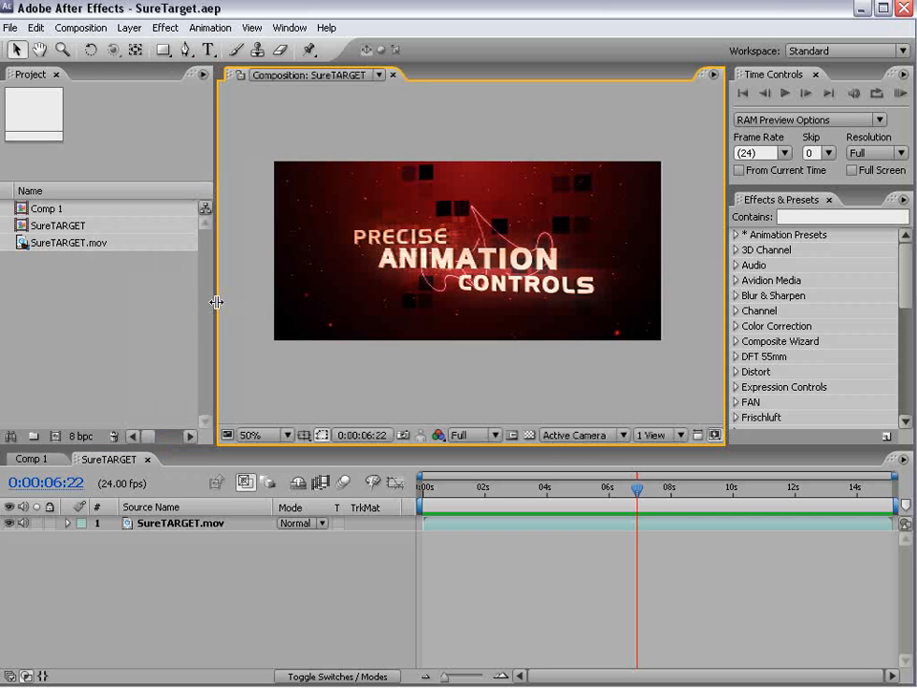
click(81, 28)
click(84, 44)
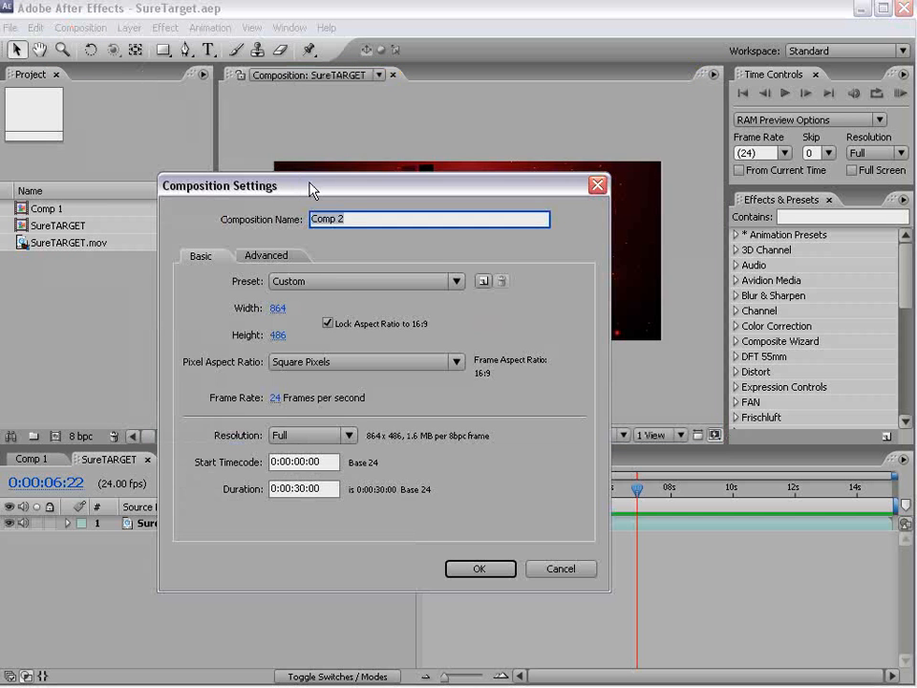
click(490, 570)
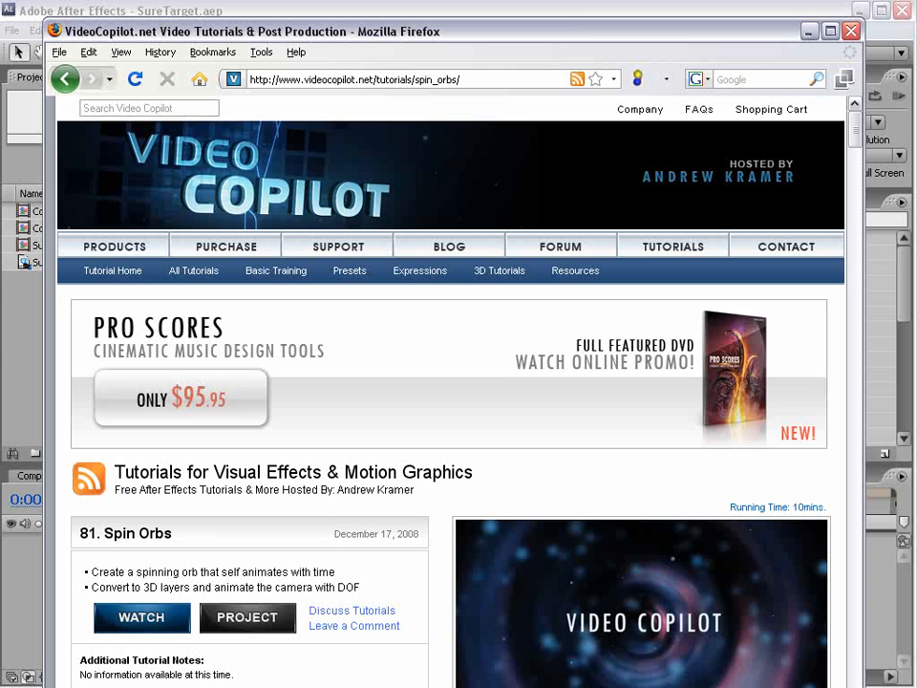
- Bring up the After Effects CS3 Support Files\Presets folder window over Firefox
click(23, 263)
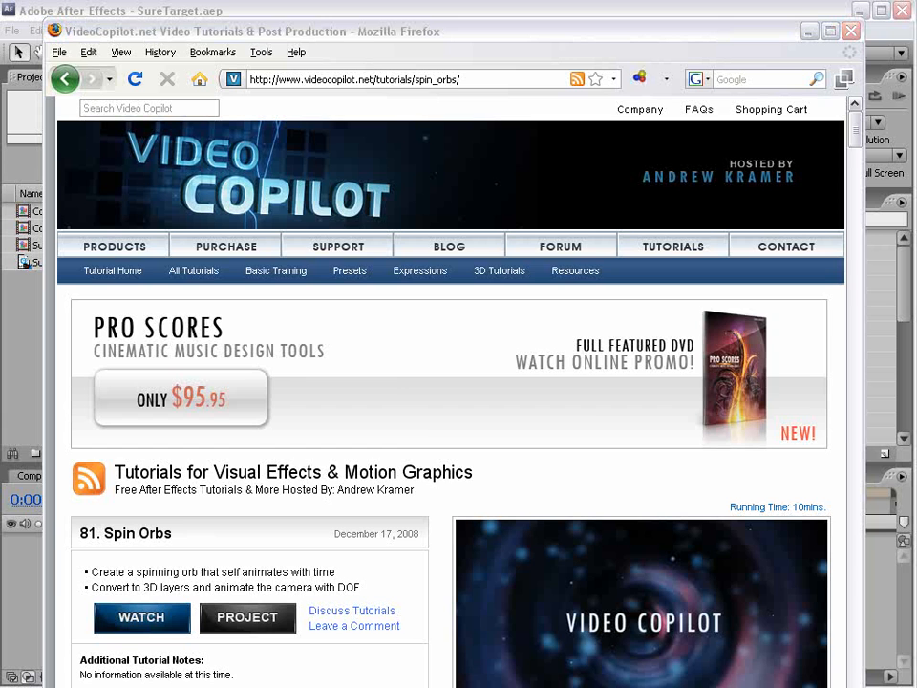
key(alt+Tab)
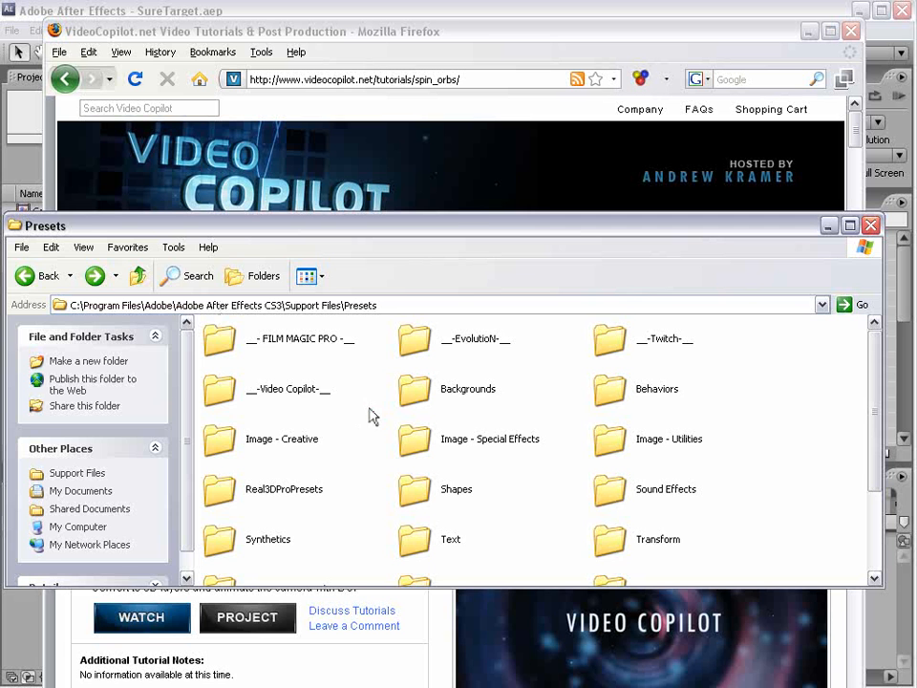
- Cut the -Video Copilot- presets folder, then return to the After Effects comp viewer
click(325, 394)
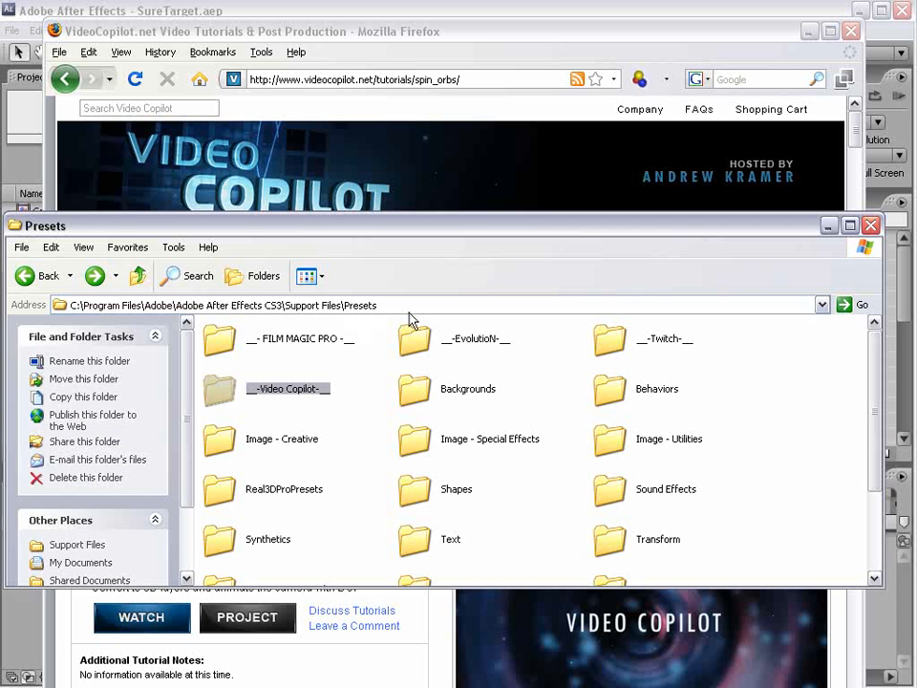
click(267, 305)
click(237, 305)
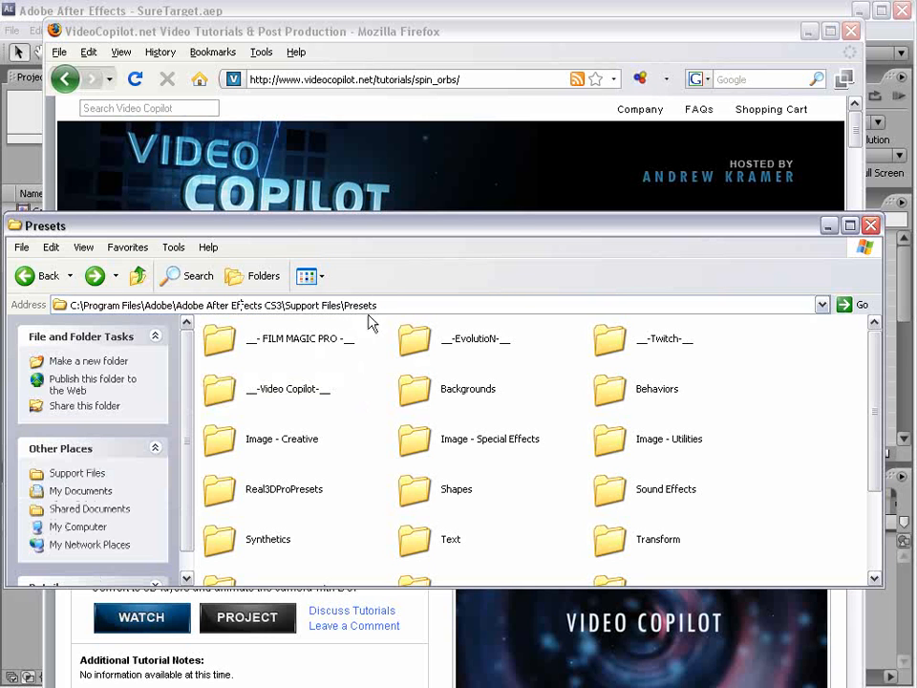
click(303, 389)
key(ctrl+x)
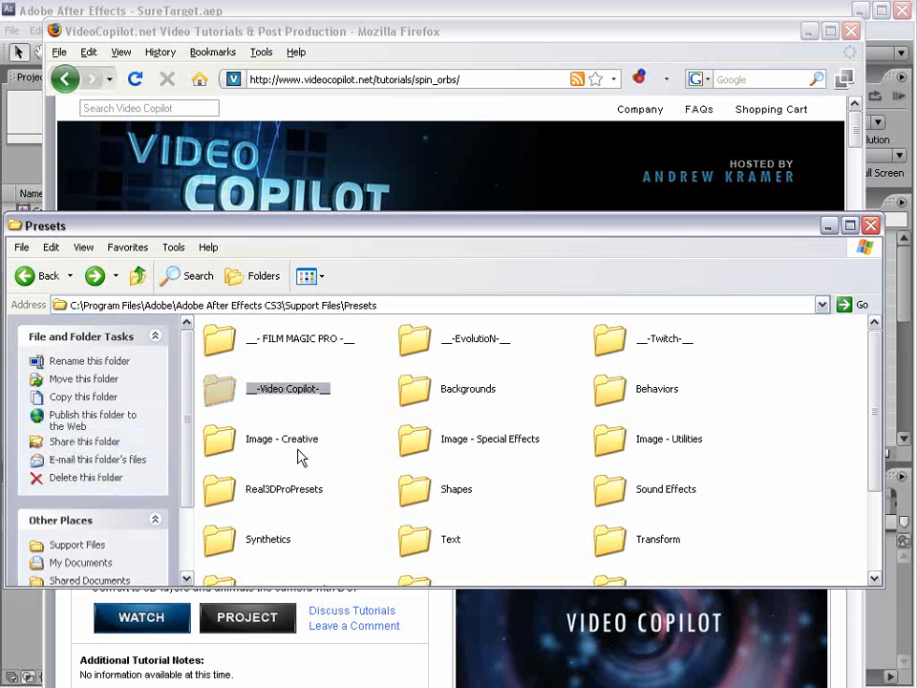
click(205, 7)
click(382, 428)
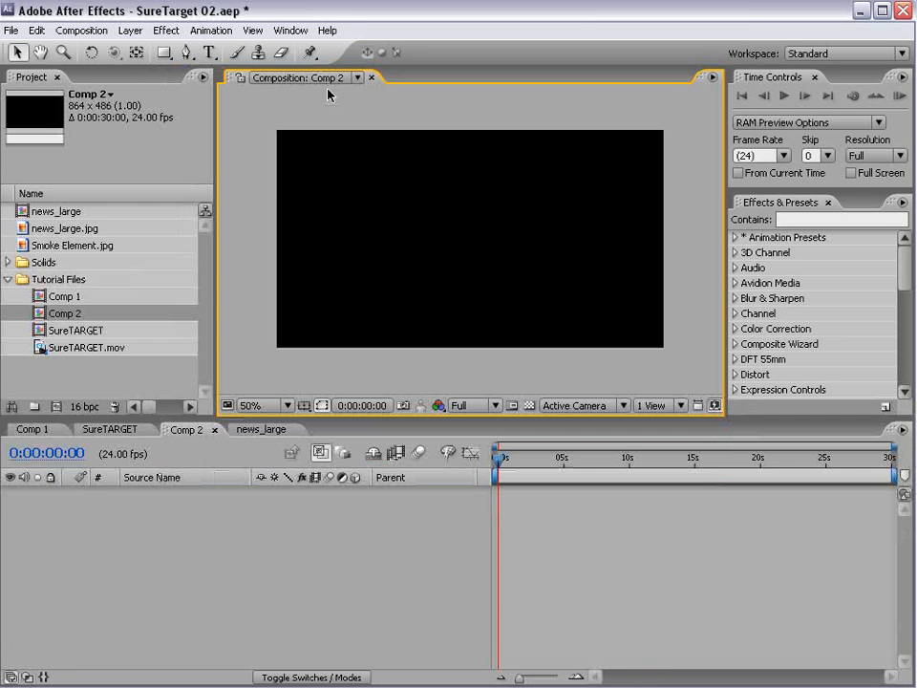
- Add a FIRST text layer and centre it in the comp
click(208, 51)
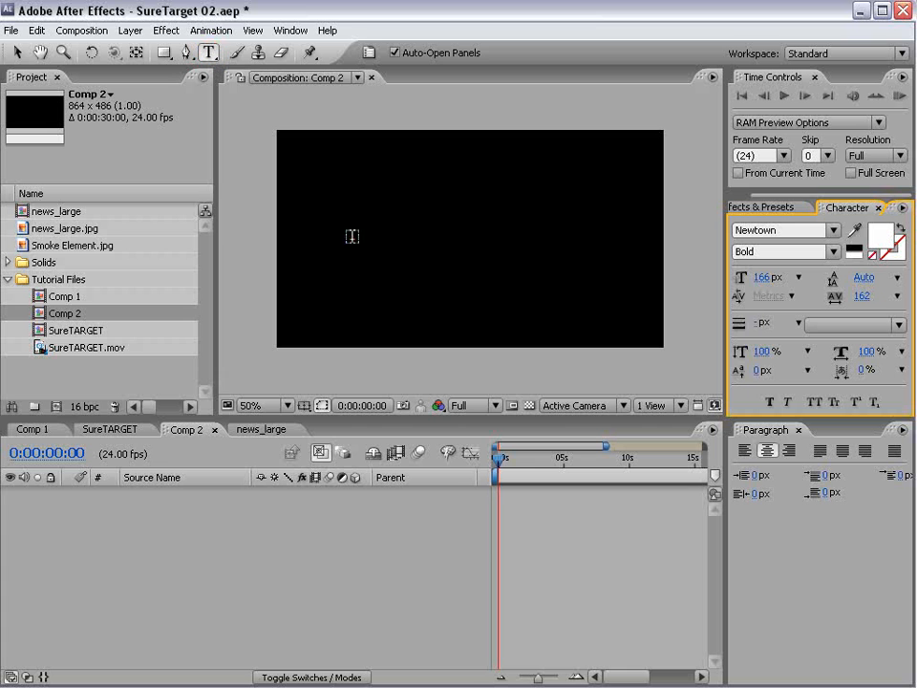
click(351, 235)
text(FIRST)
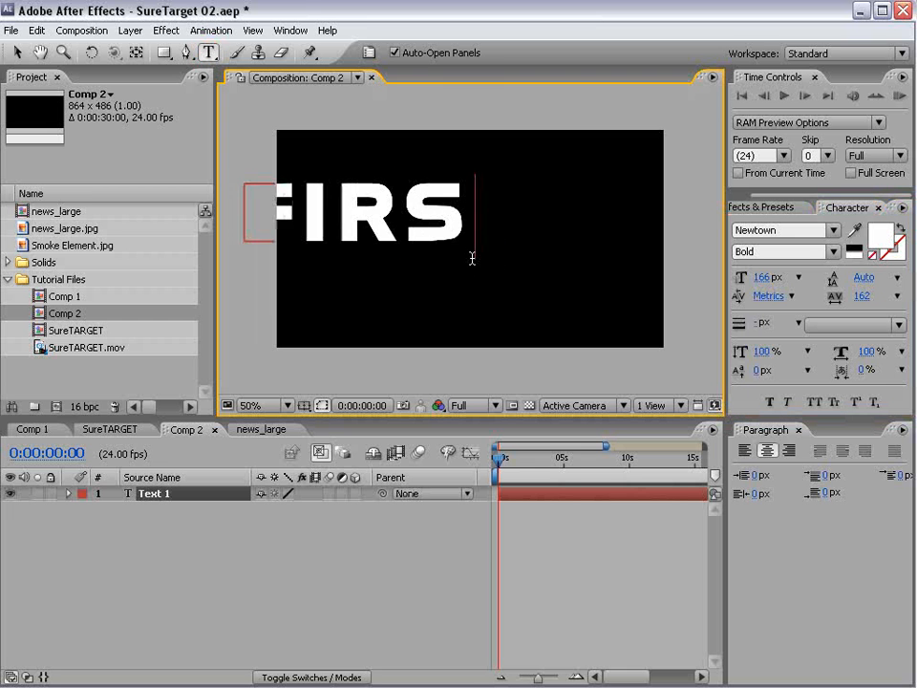
click(17, 51)
drag(286, 204, 385, 278)
- Add a SECOND text layer, shrink it and place it above FIRST
click(208, 52)
click(324, 188)
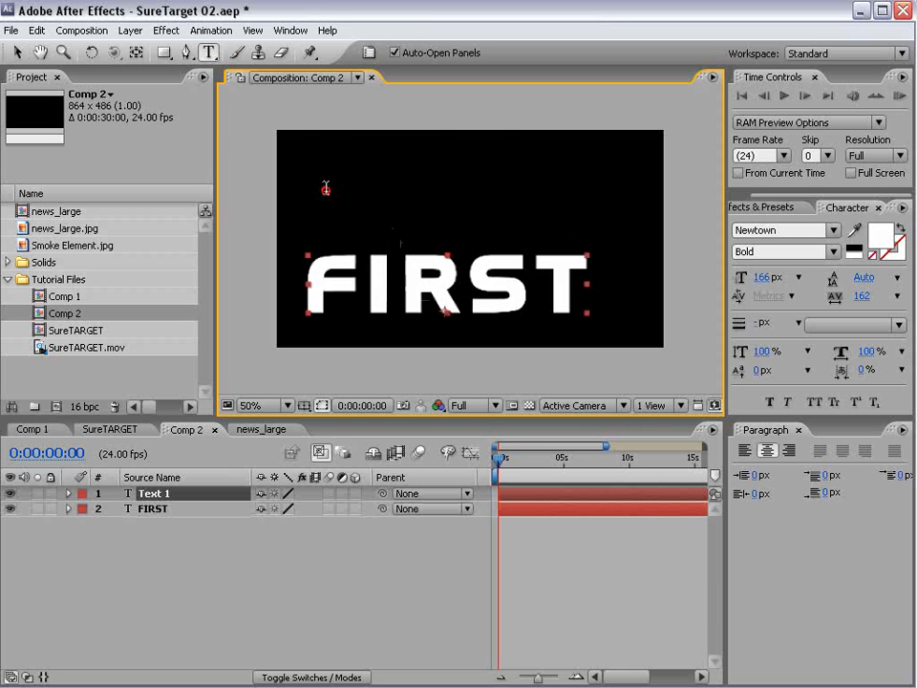
text(SEC)
text(OND)
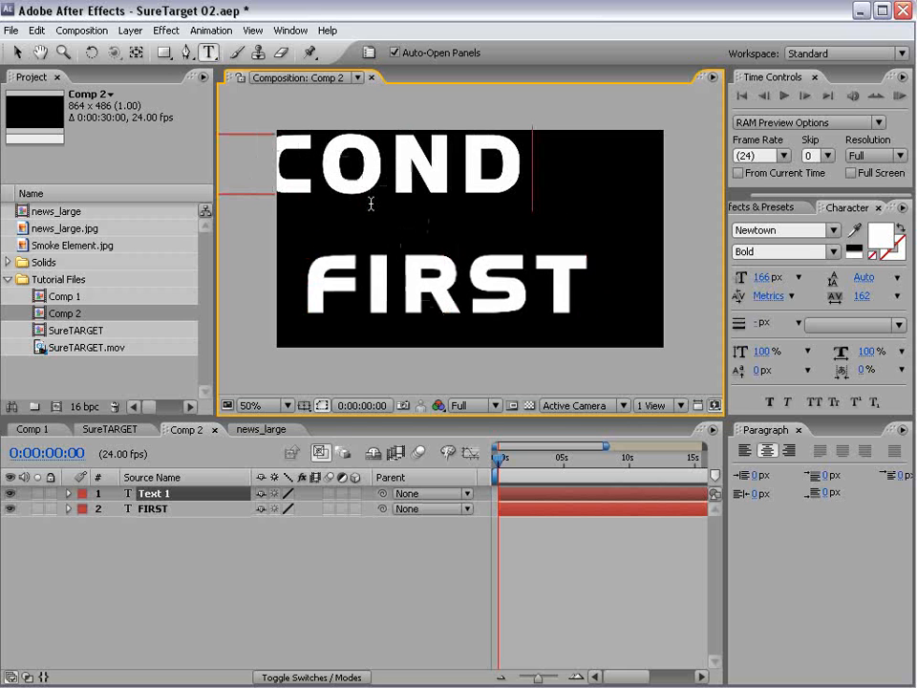
click(17, 51)
drag(481, 153, 509, 207)
drag(415, 233, 461, 234)
- Add a FOURTH text layer, scale it down and place it above SECOND
click(208, 51)
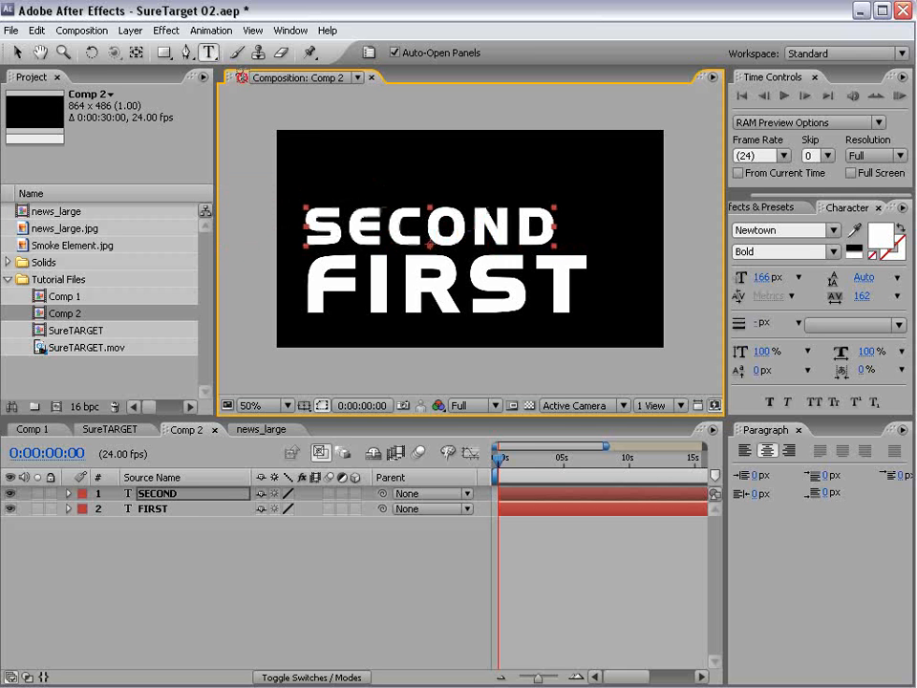
click(319, 163)
text(FOURTH)
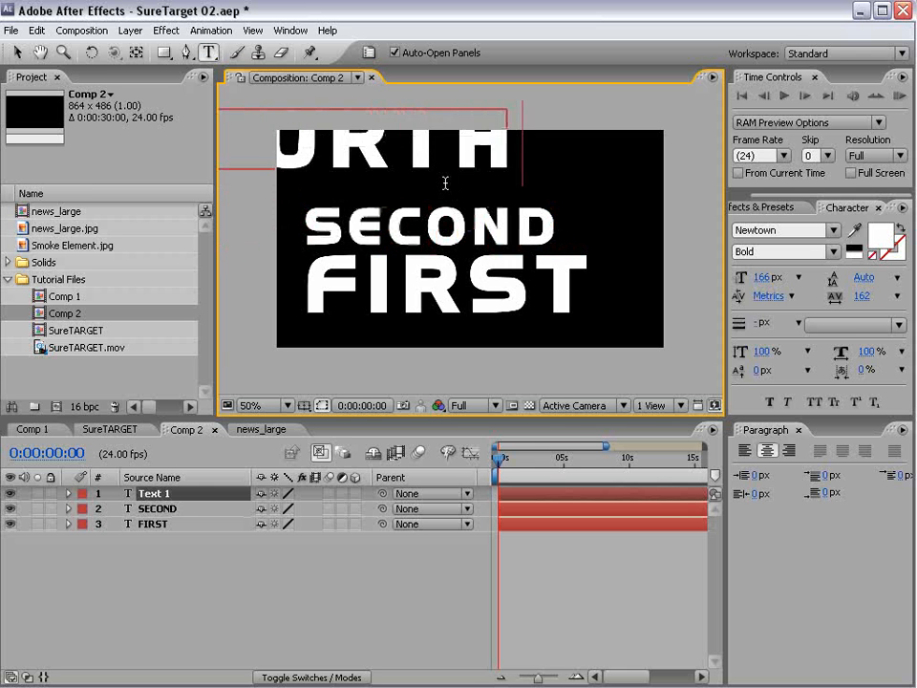
click(17, 52)
drag(356, 141, 475, 177)
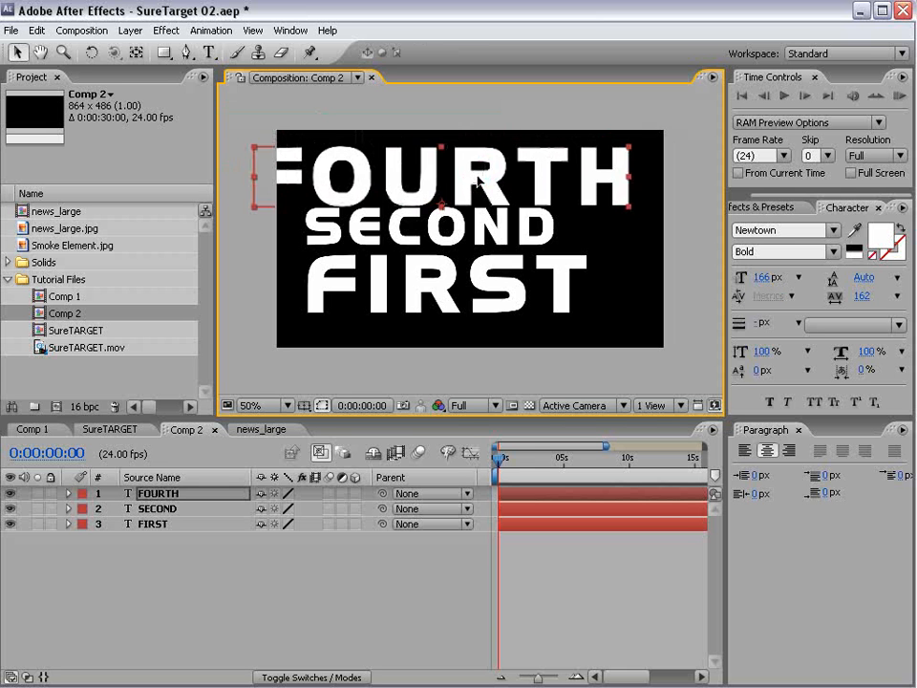
drag(629, 153, 560, 158)
click(527, 567)
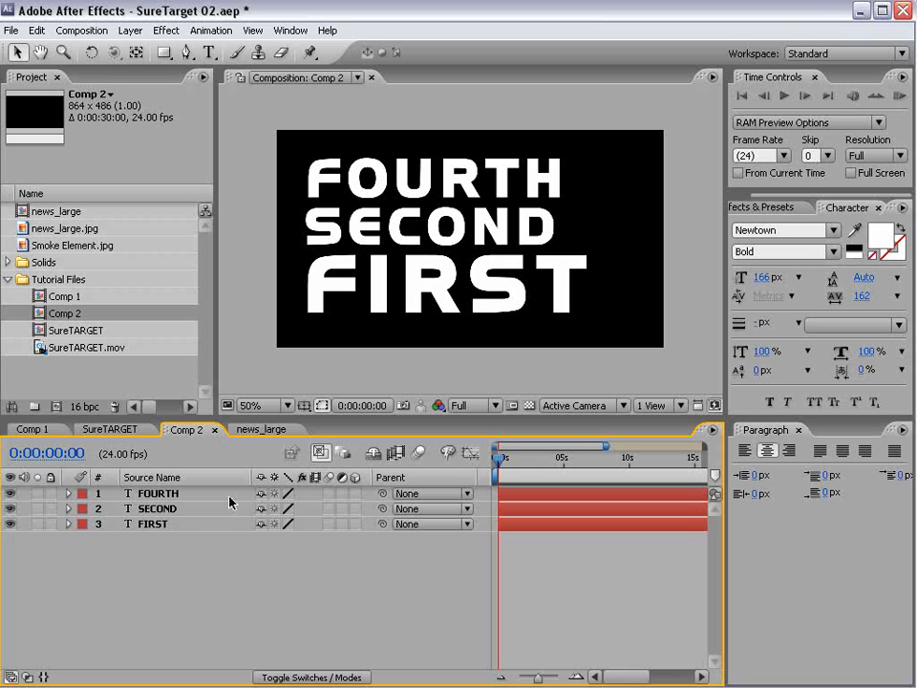
- Make FOURTH, SECOND and FIRST 3D layers and add a 35mm Camera 1
click(355, 492)
drag(357, 496, 353, 525)
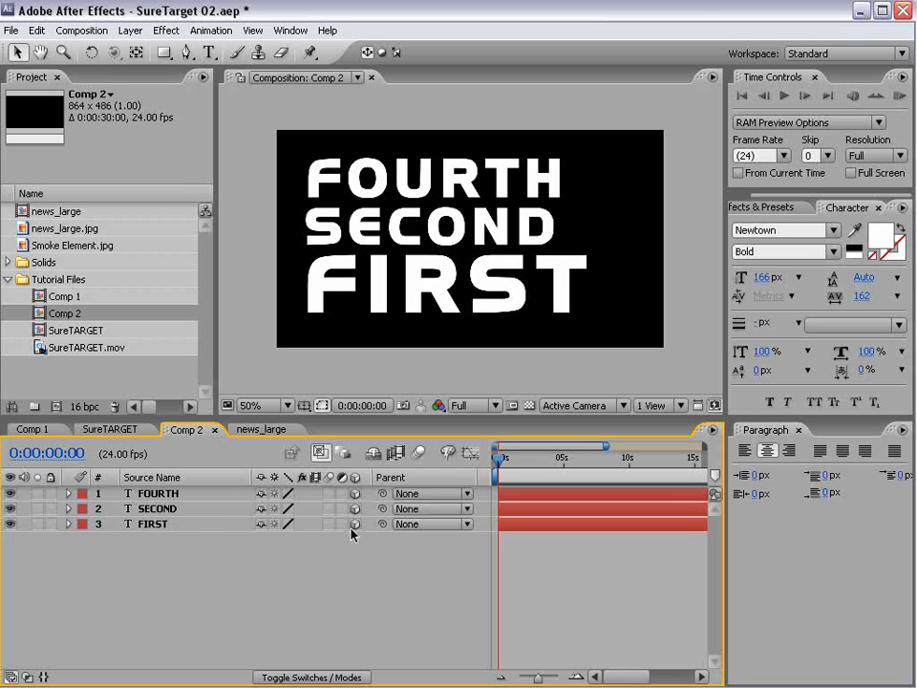
click(123, 33)
mouse_move(305, 40)
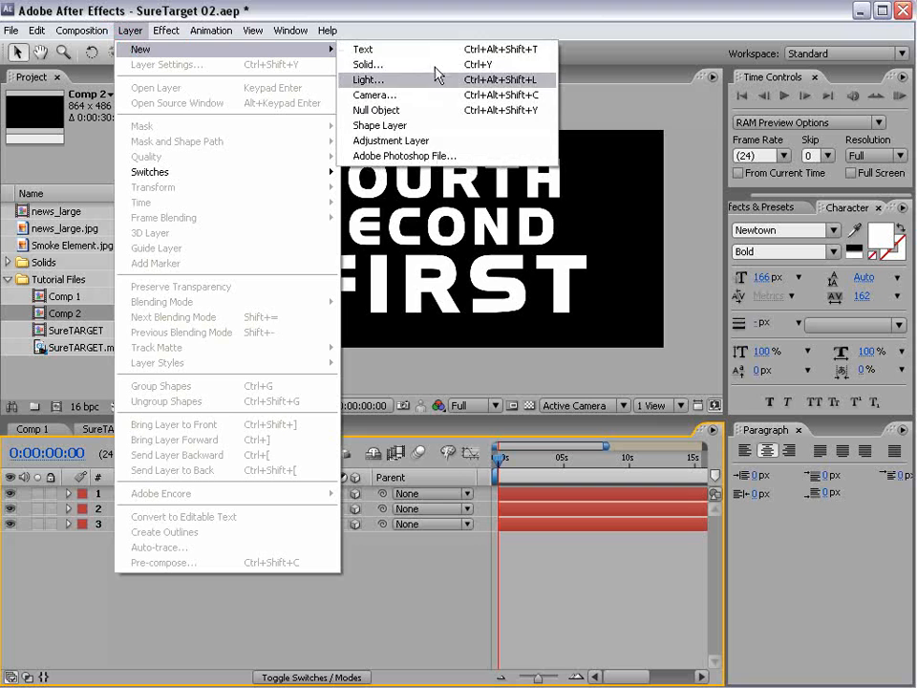
click(421, 90)
click(468, 256)
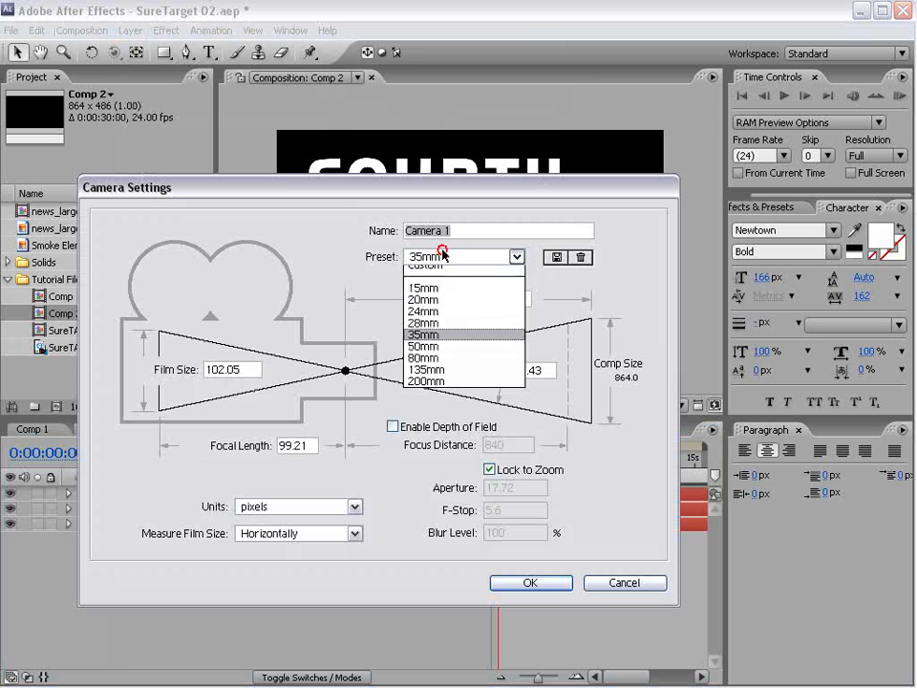
click(426, 342)
click(528, 582)
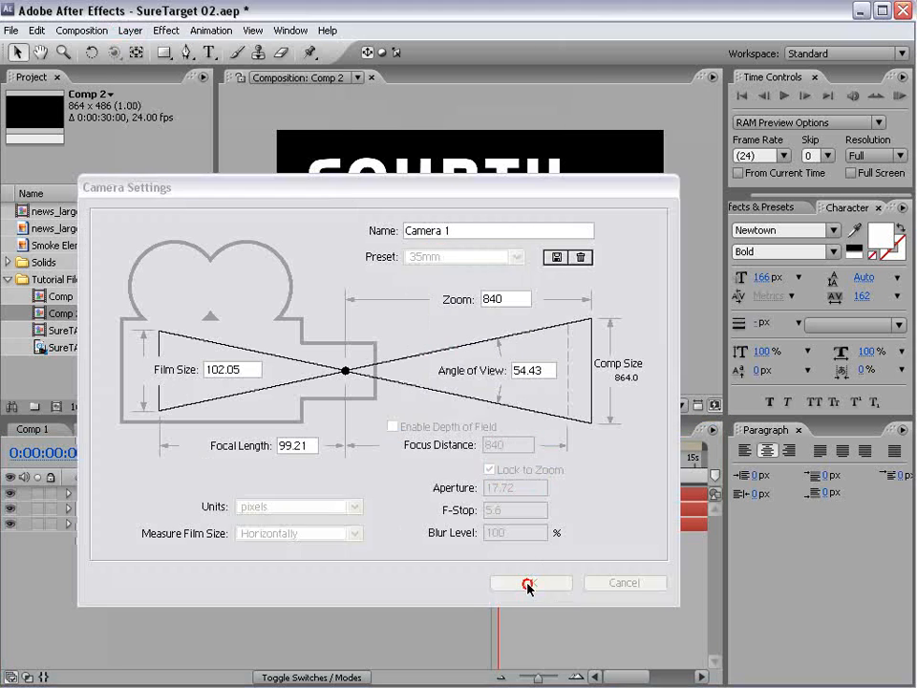
- Add a null object layer to Comp 2
click(130, 31)
mouse_move(144, 48)
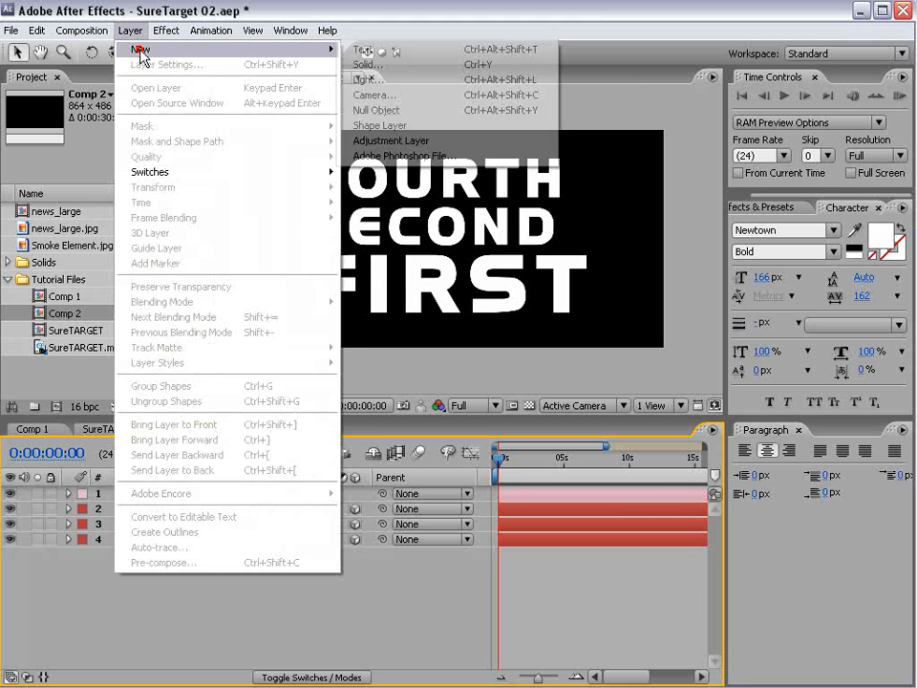
click(410, 117)
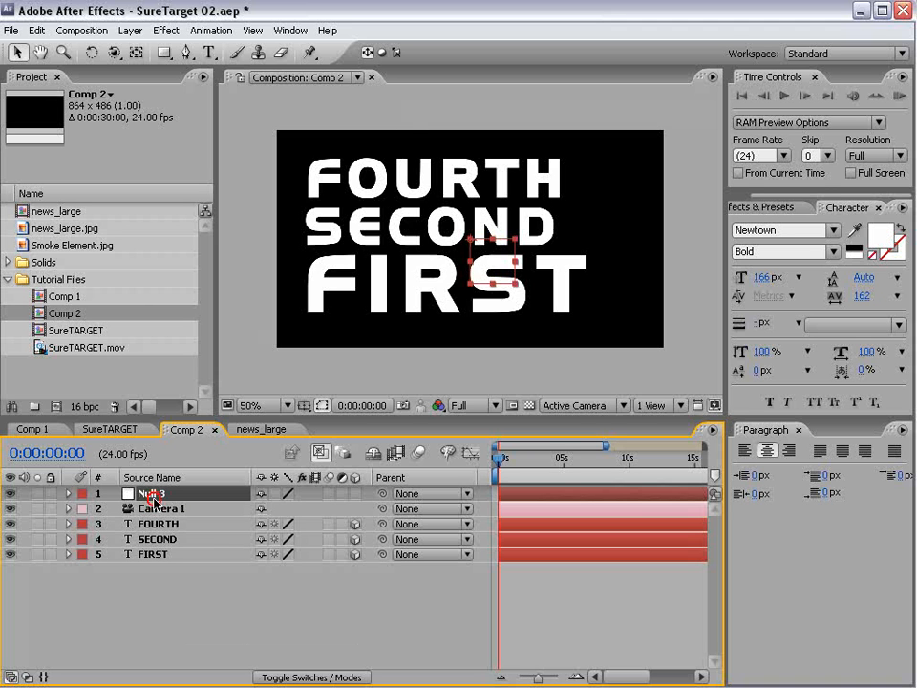
- Rename the null to SureTarget and give it a yellow label
key(Return)
text(S)
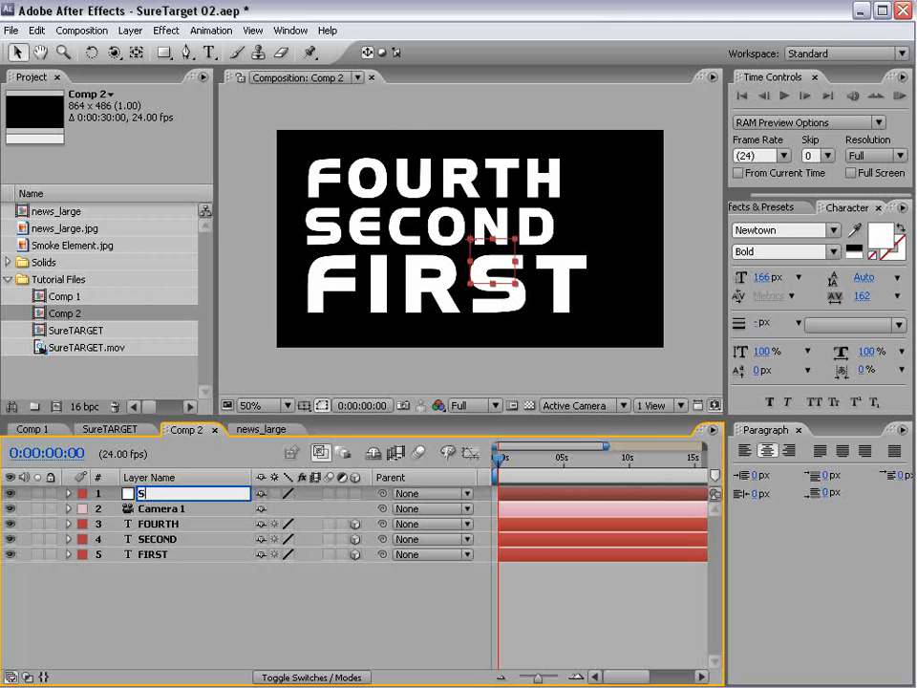
text(ureTarget)
click(130, 554)
click(82, 492)
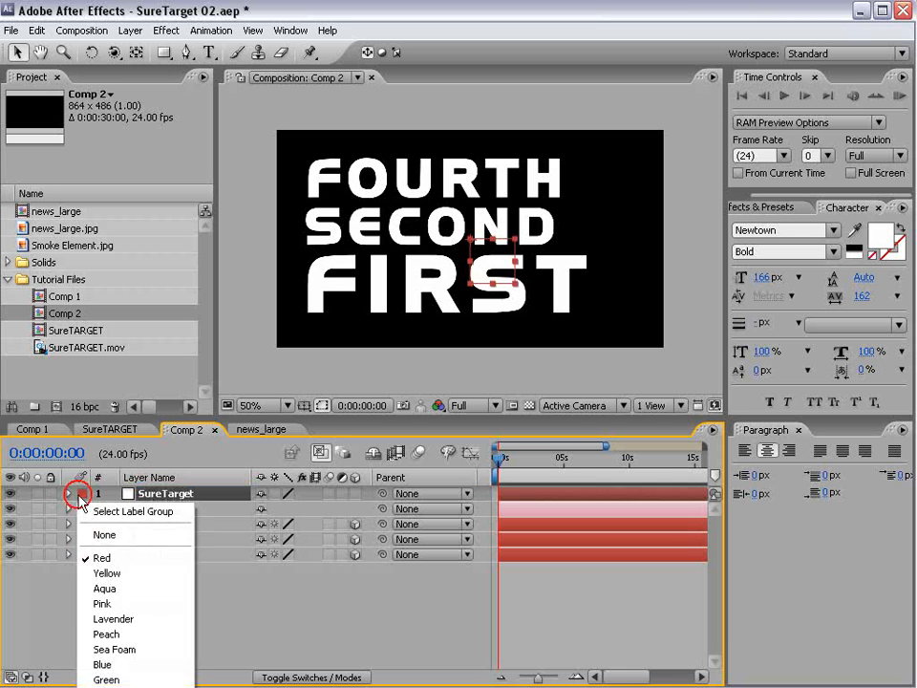
click(107, 573)
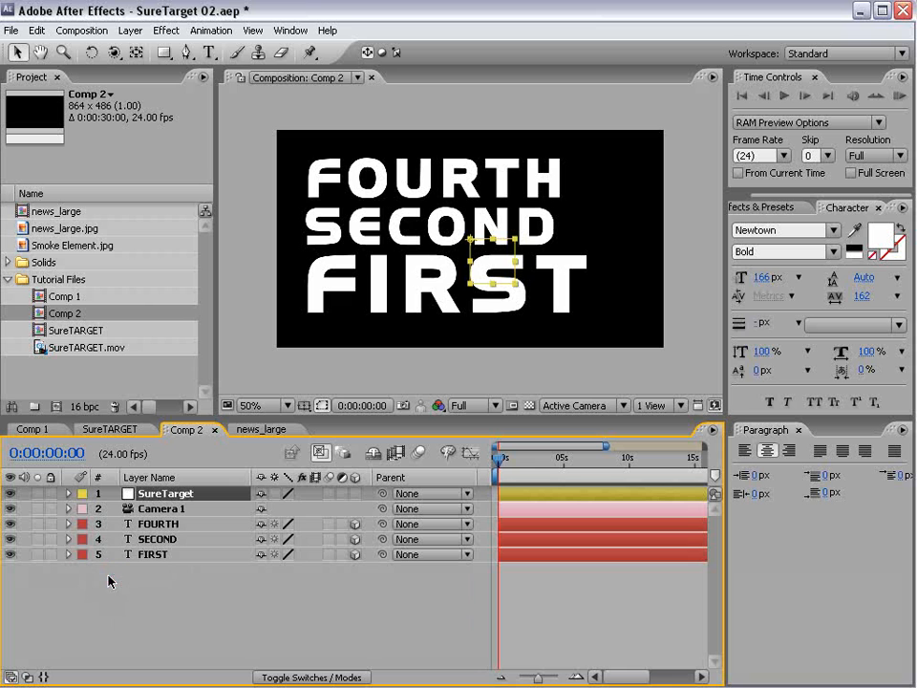
click(420, 616)
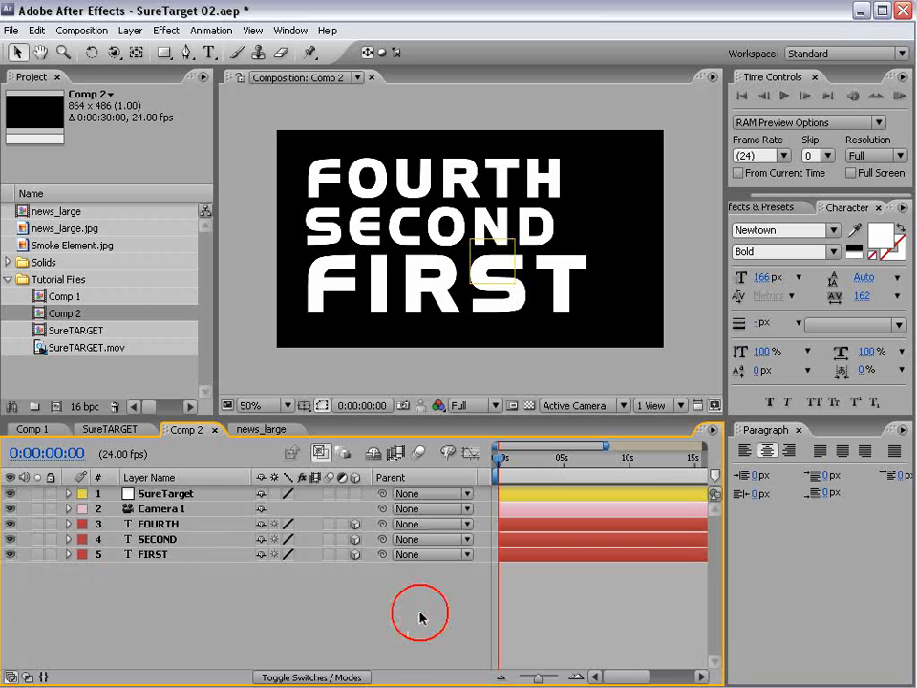
- Parent Camera 1 to SureTarget and test it by moving the null
click(158, 509)
drag(382, 509, 163, 514)
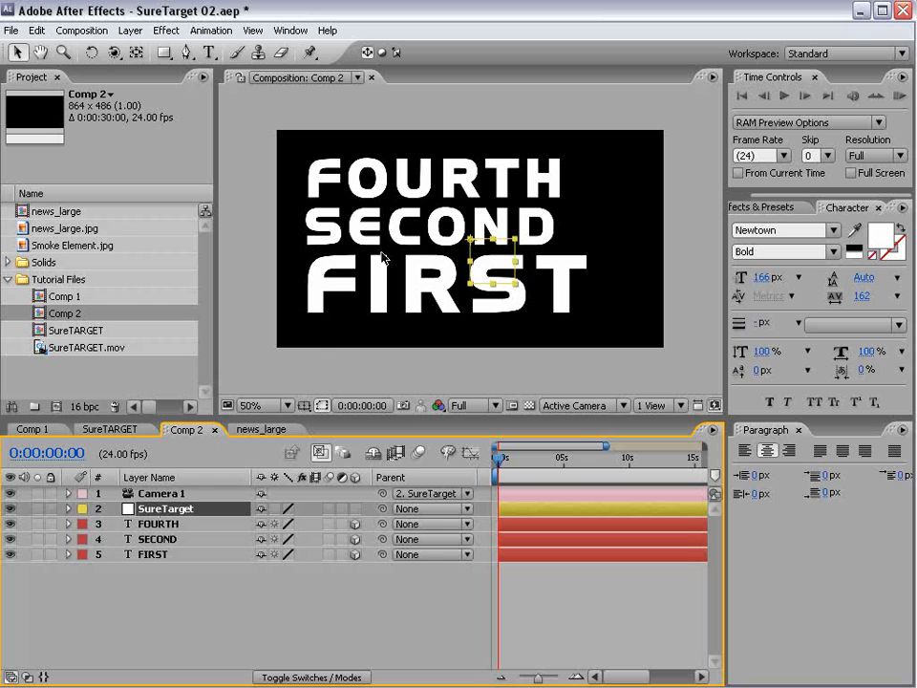
mouse_move(480, 259)
mouse_down()
mouse_move(373, 272)
mouse_move(482, 274)
mouse_up()
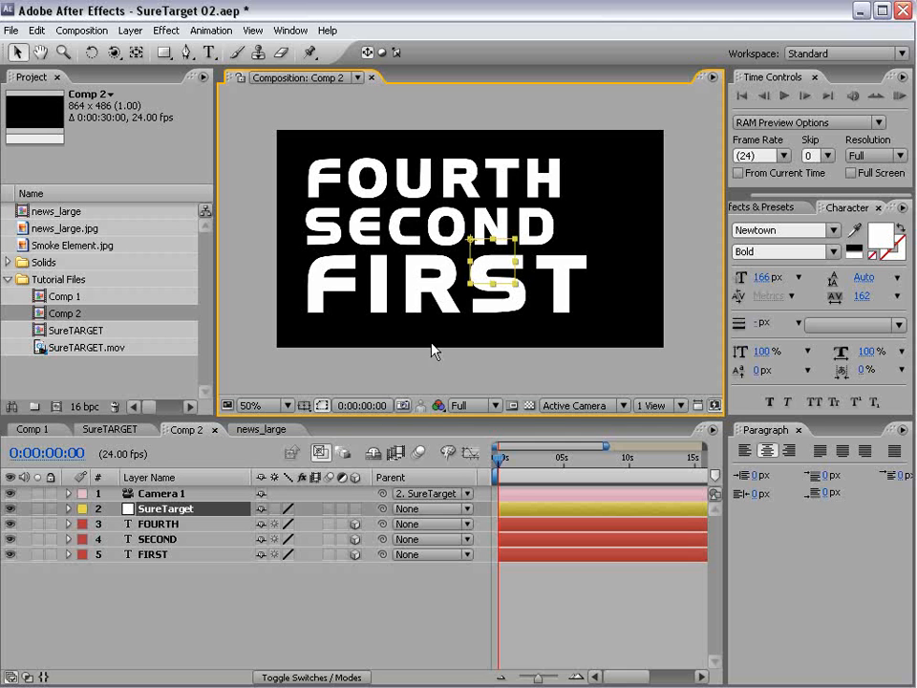
- Make SureTarget 3D and bring the FIRST text close to the camera
click(355, 509)
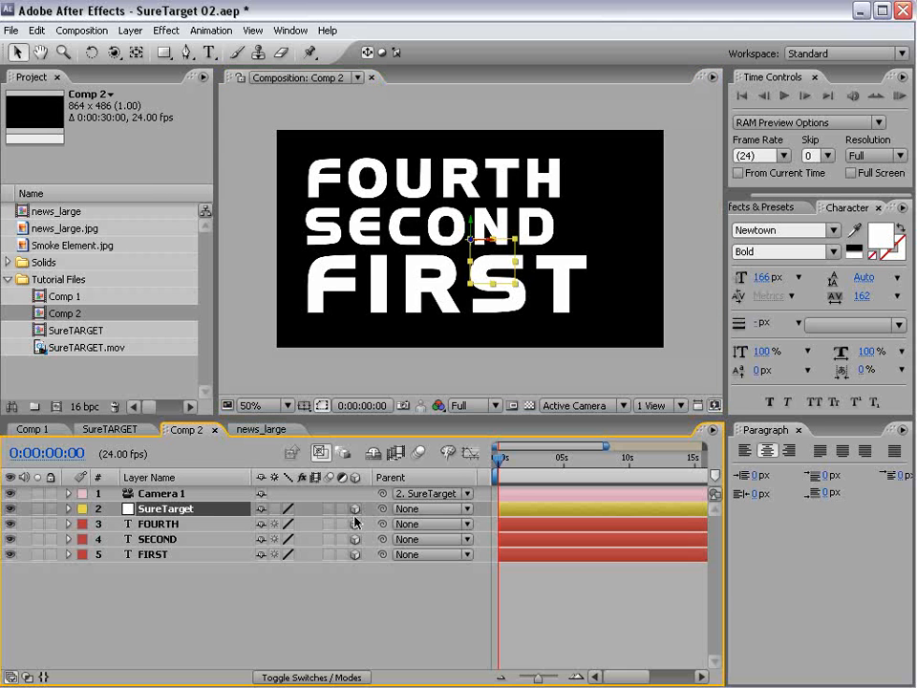
click(153, 509)
click(153, 528)
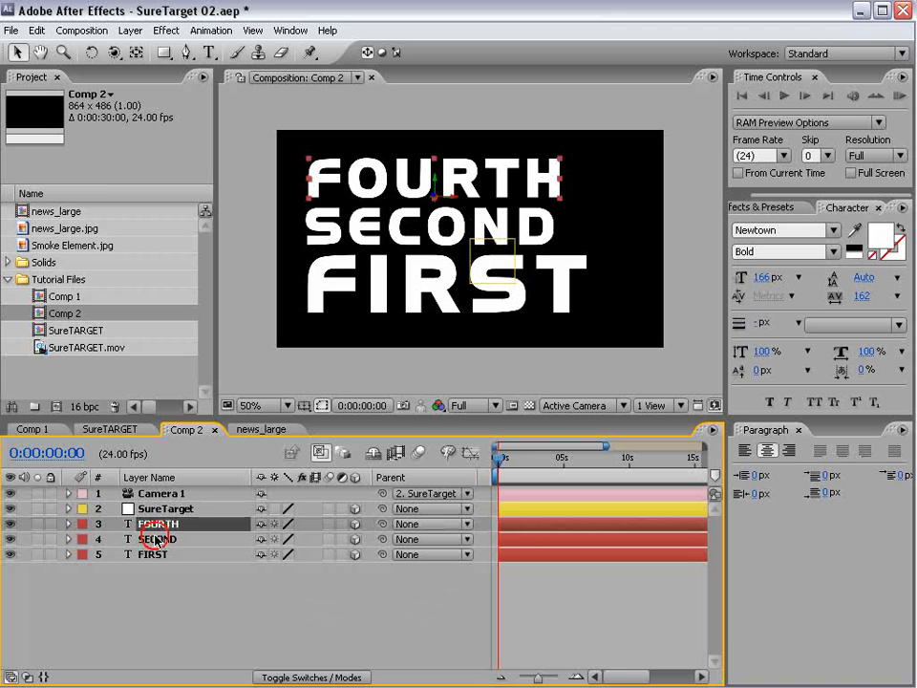
click(155, 538)
click(155, 554)
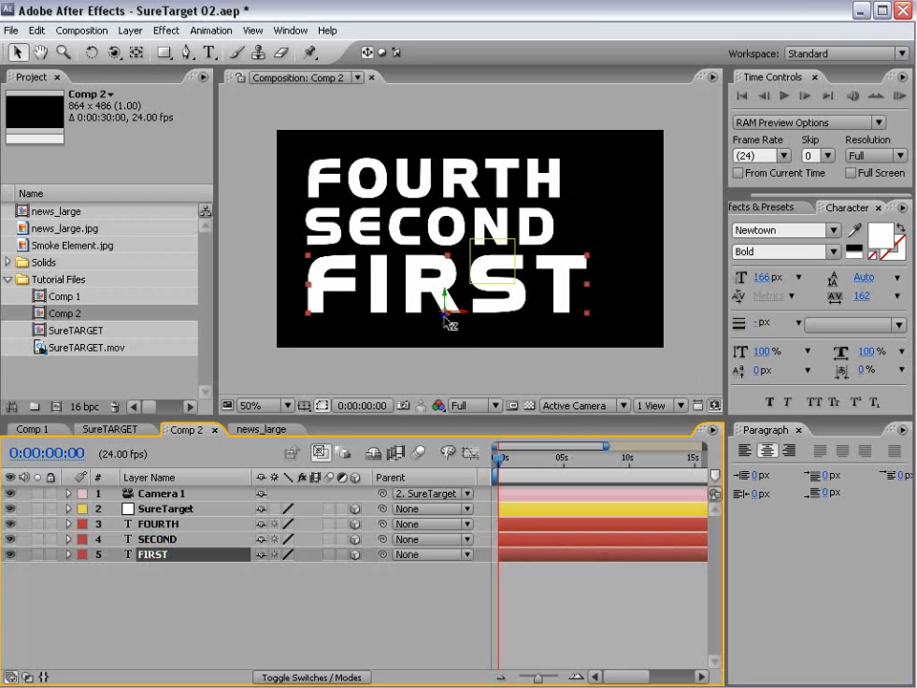
drag(444, 317, 473, 630)
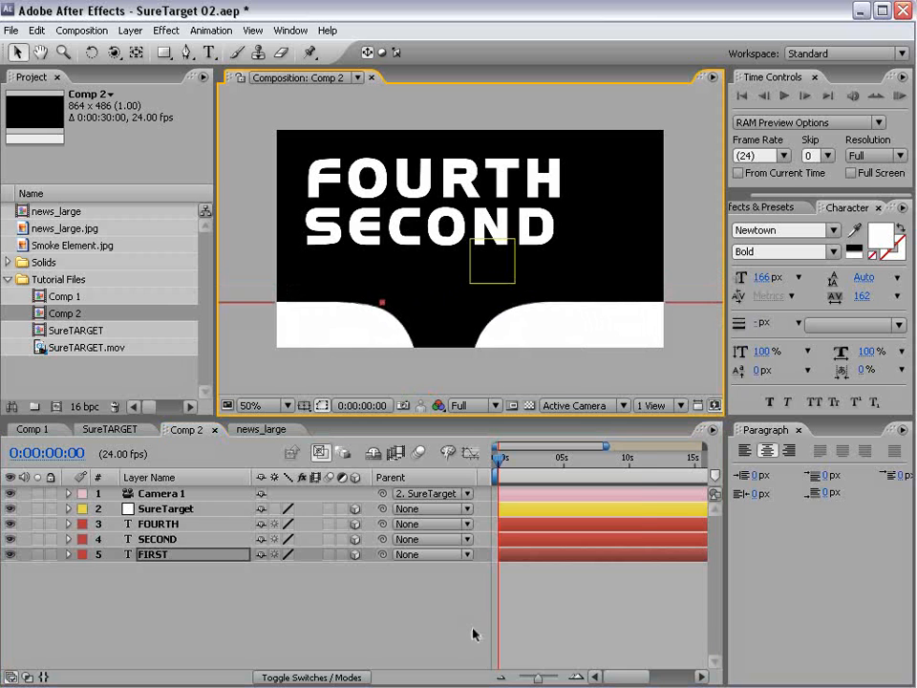
- In Custom View 1, push FOURTH farther back and right, and move SECOND lower left
click(577, 408)
click(607, 567)
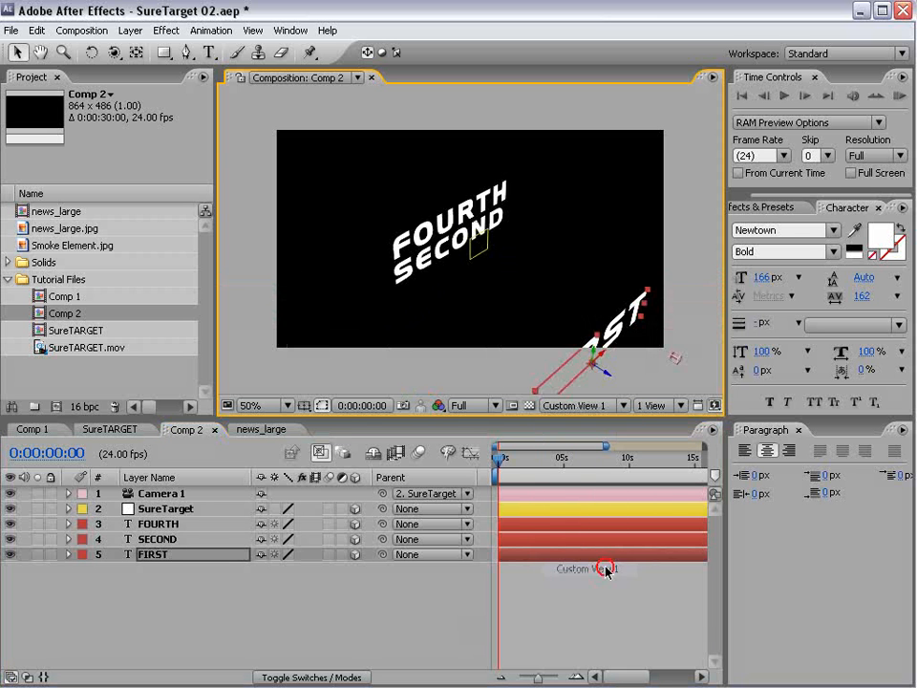
click(470, 246)
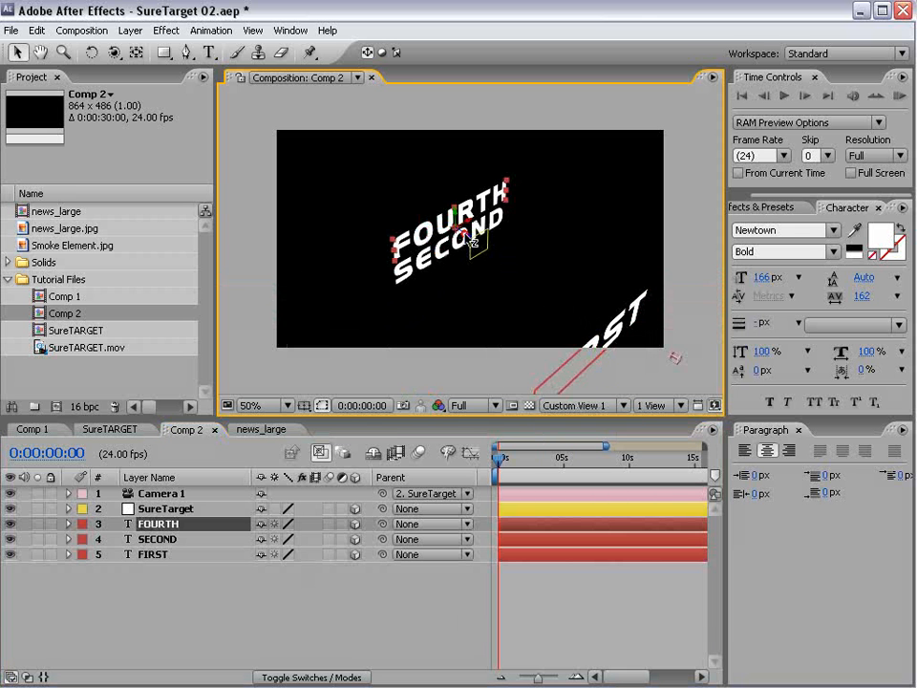
drag(472, 249, 147, 125)
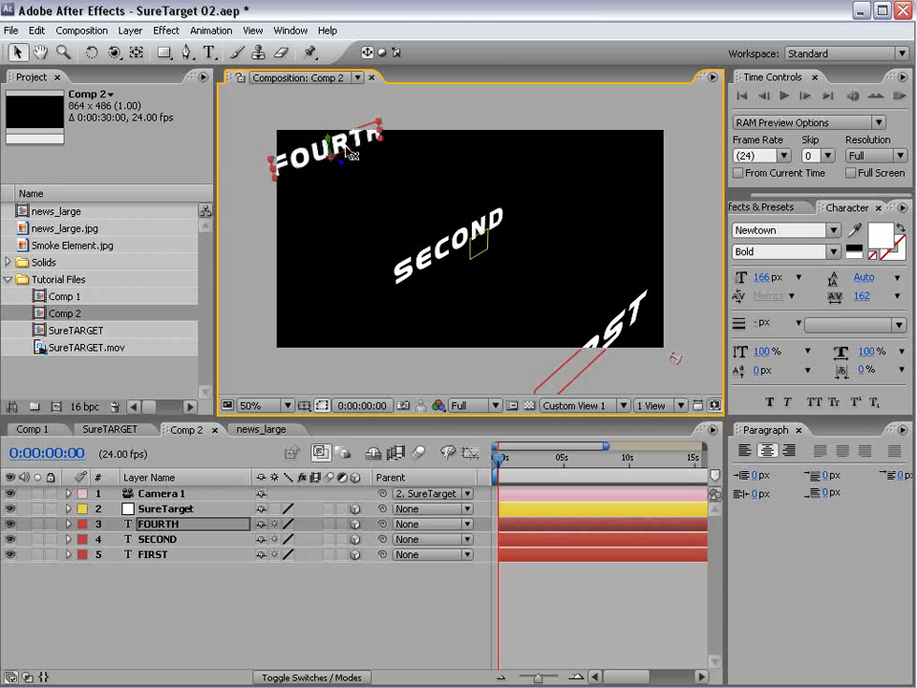
drag(345, 145, 521, 114)
click(460, 255)
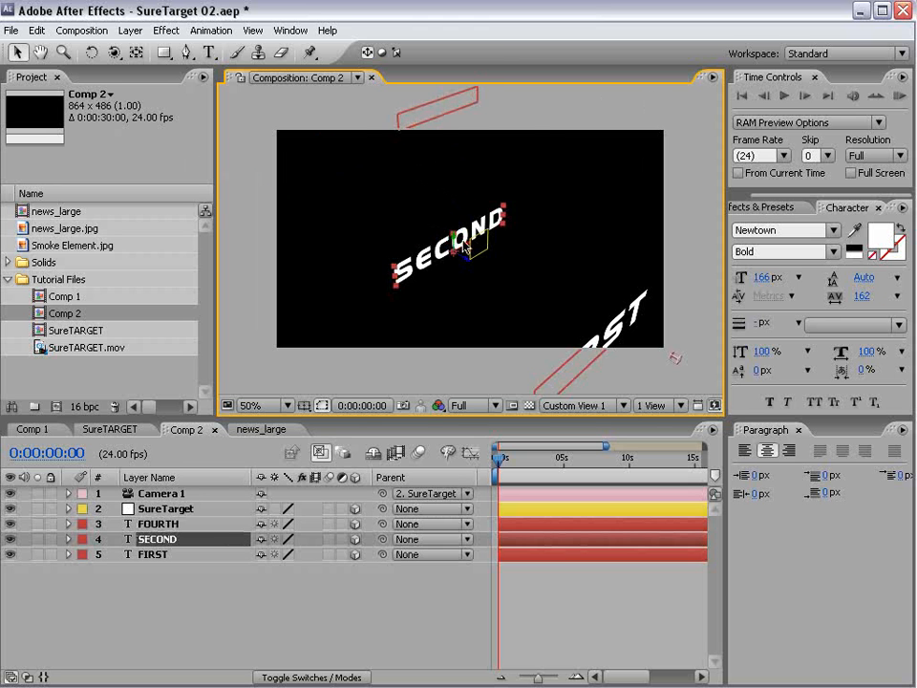
drag(462, 256, 373, 320)
- Back in Active Camera view, fine-tune SECOND and FOURTH positions so their text shows
click(573, 405)
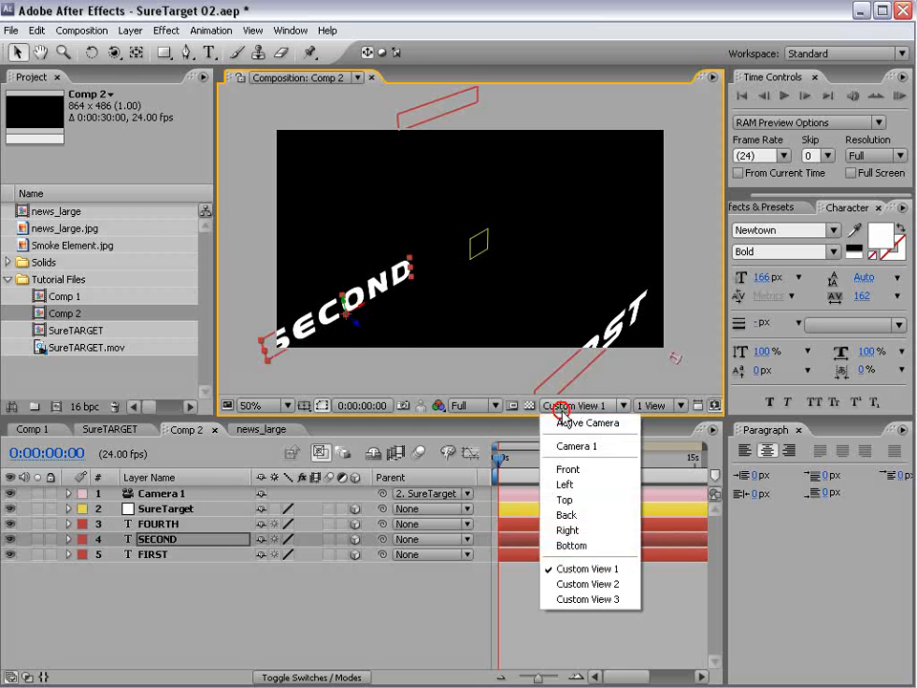
click(561, 426)
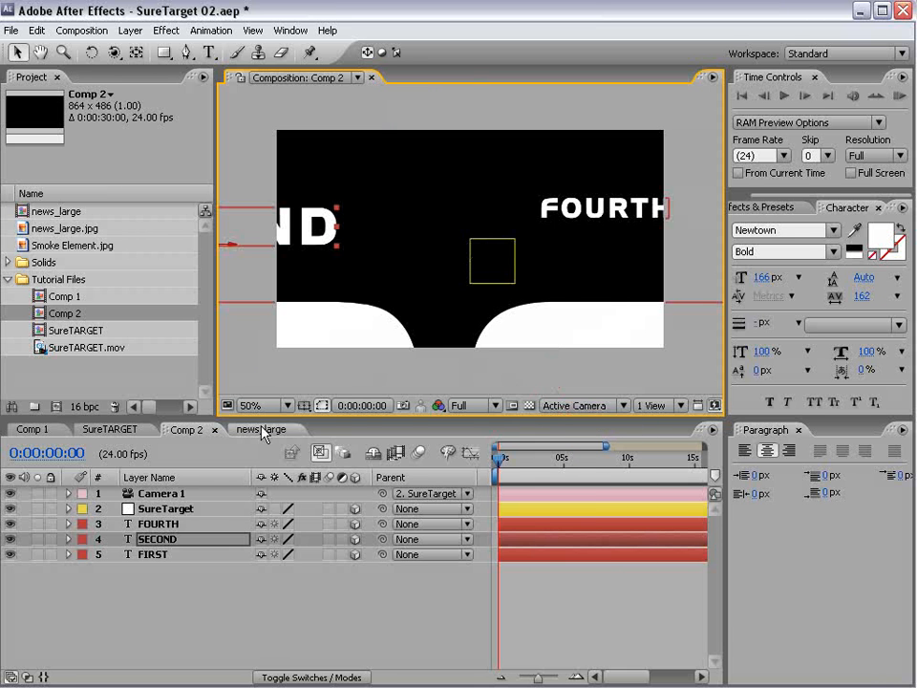
drag(299, 234, 399, 189)
drag(593, 212, 582, 229)
click(221, 584)
key(w)
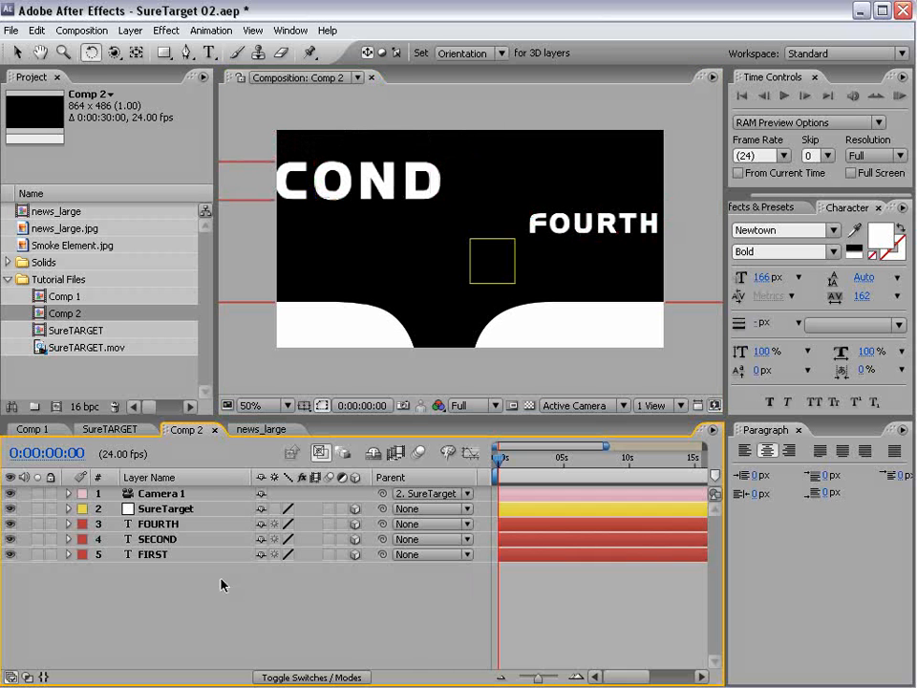
click(164, 540)
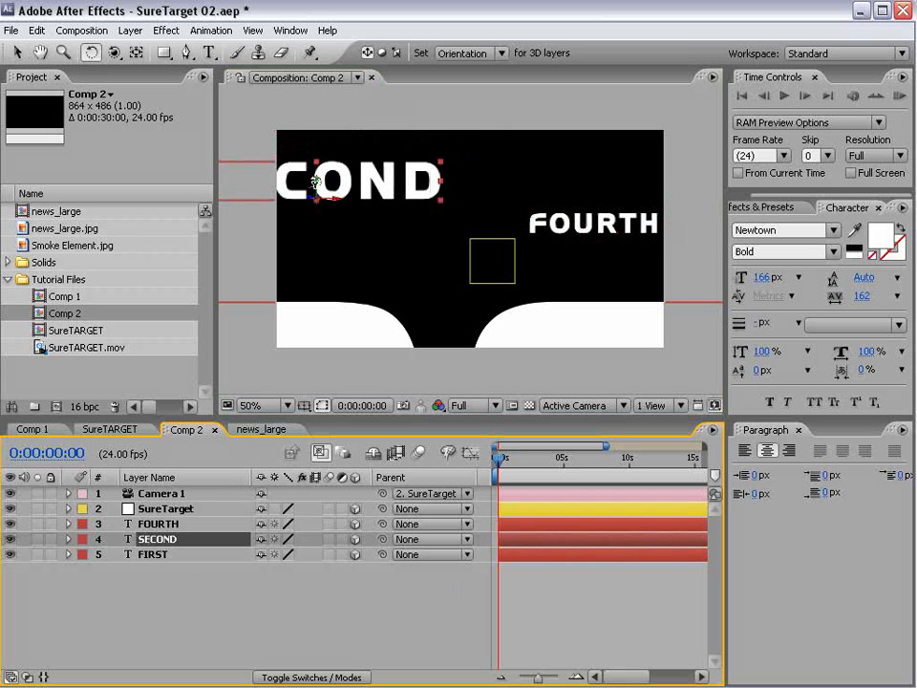
- Turn the SECOND text sideways with an Orientation of 0°, 90°, 0°
drag(315, 181, 211, 144)
key(r)
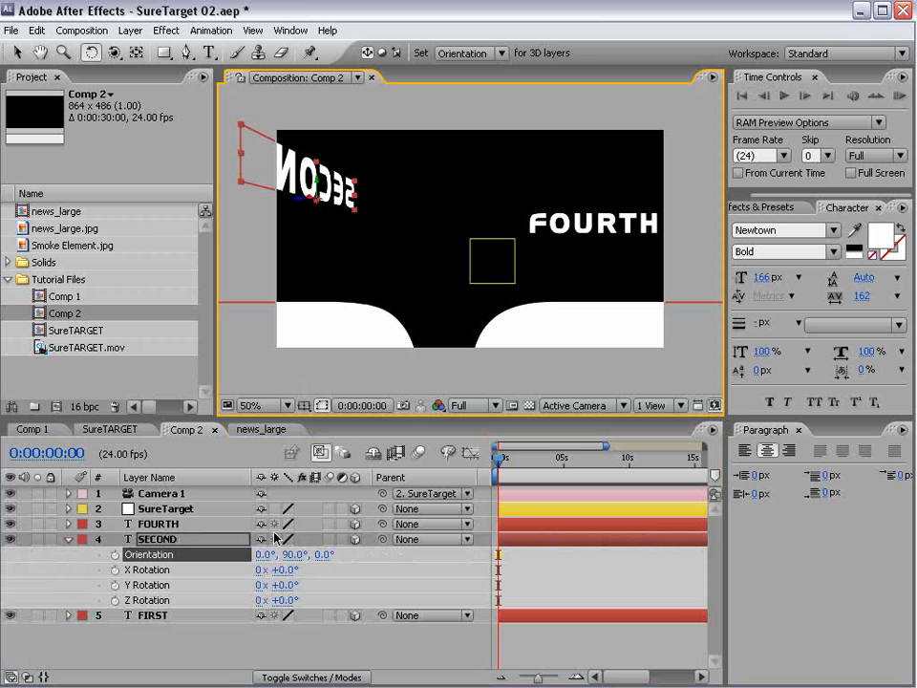
mouse_move(292, 556)
mouse_down()
mouse_move(299, 552)
mouse_move(296, 559)
mouse_up()
click(295, 558)
text(90)
key(Return)
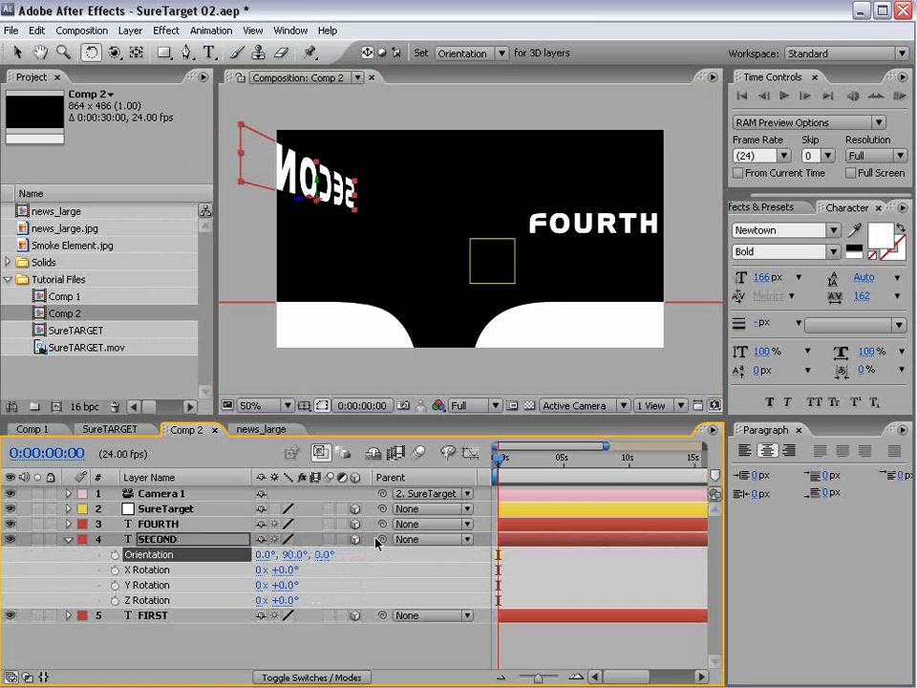
click(68, 540)
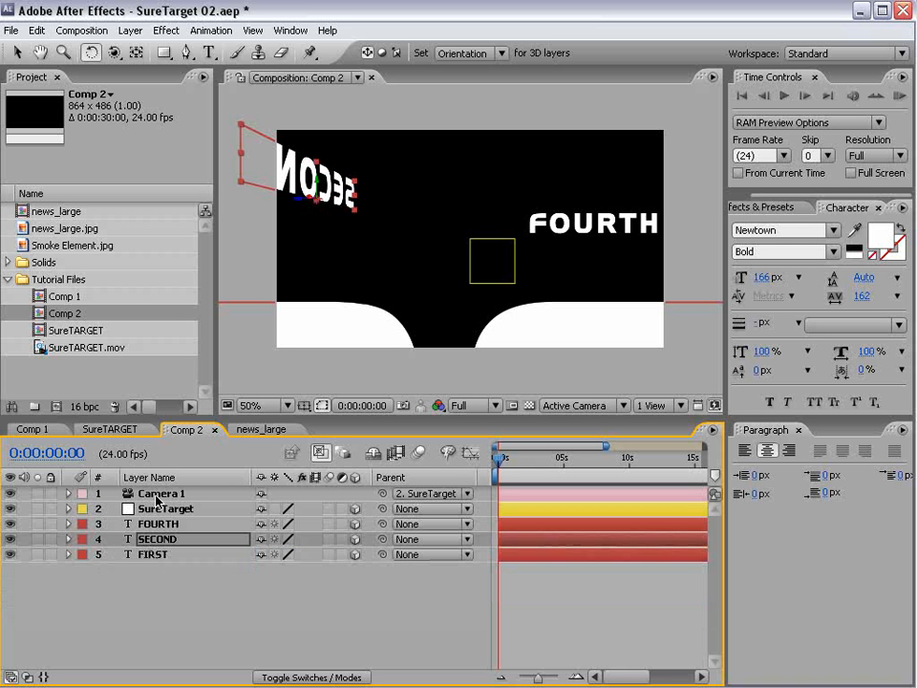
click(165, 510)
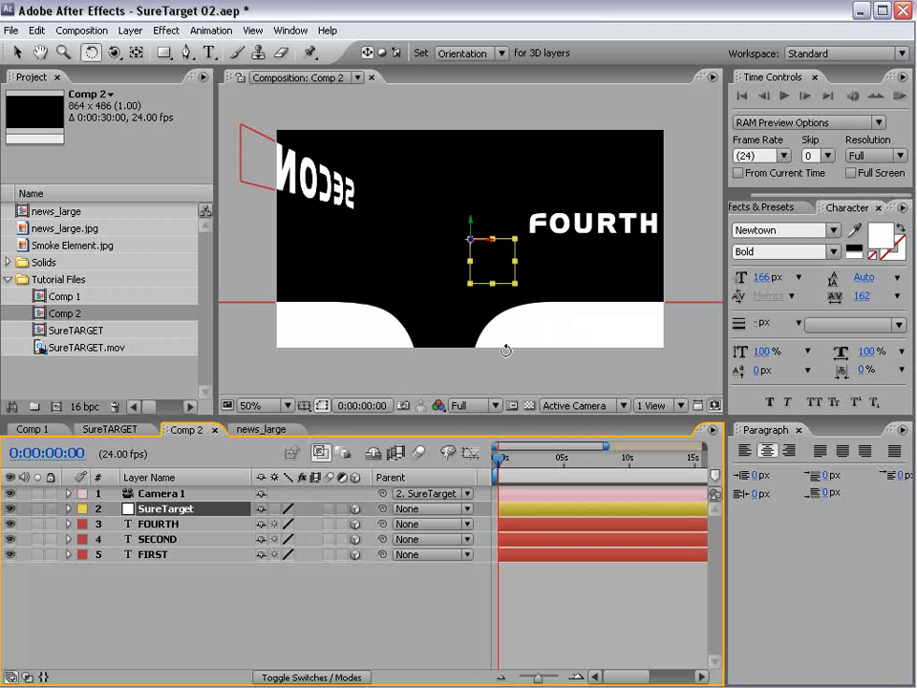
- Close the Paragraph and Character panels, find 'suretar' and drop the SureTarget preset on the SureTarget layer
click(799, 430)
click(877, 208)
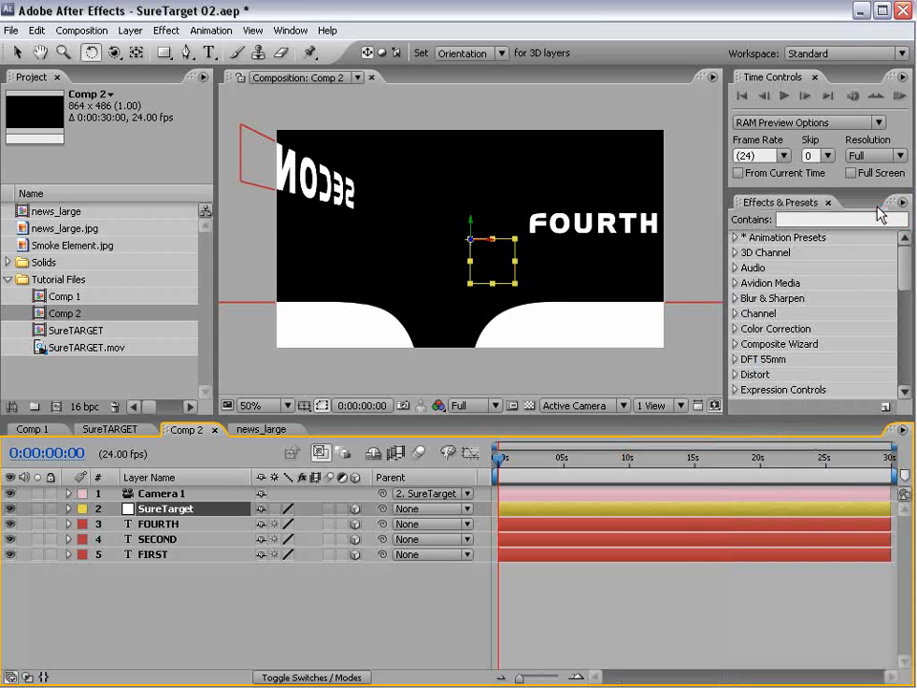
click(804, 219)
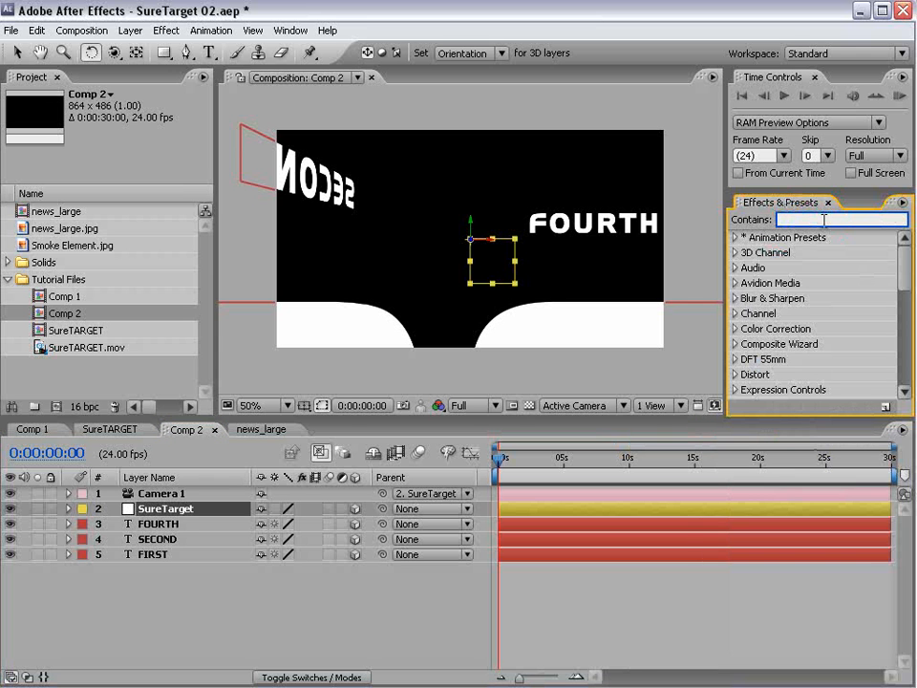
text(suretar)
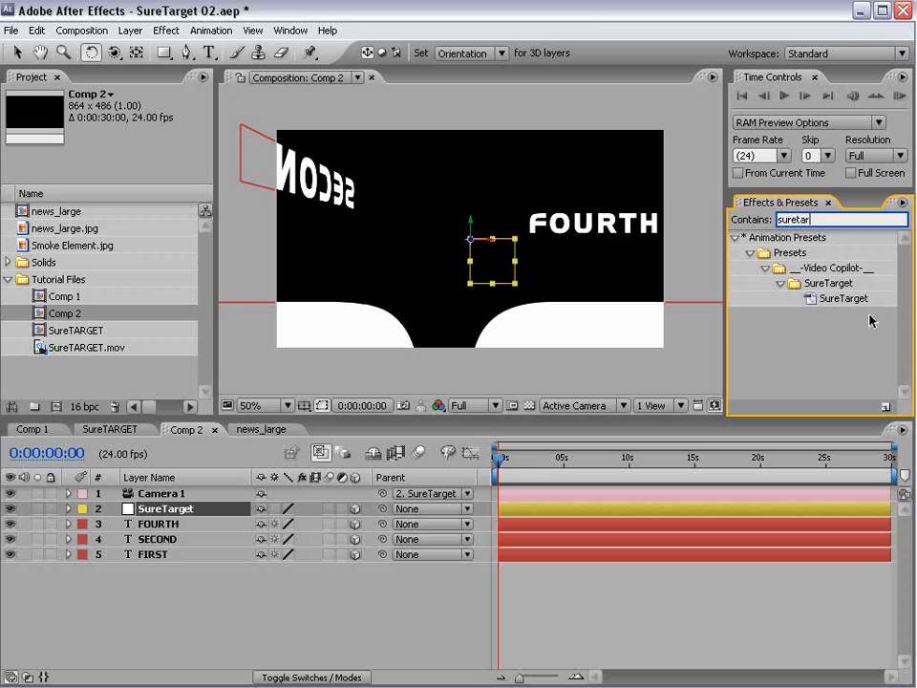
click(853, 302)
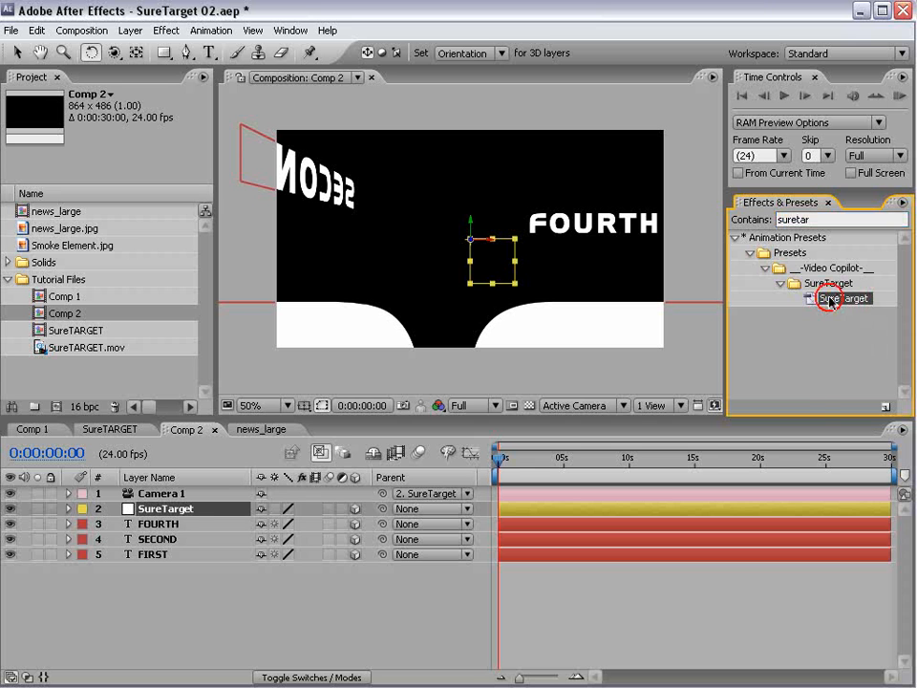
drag(827, 302, 145, 513)
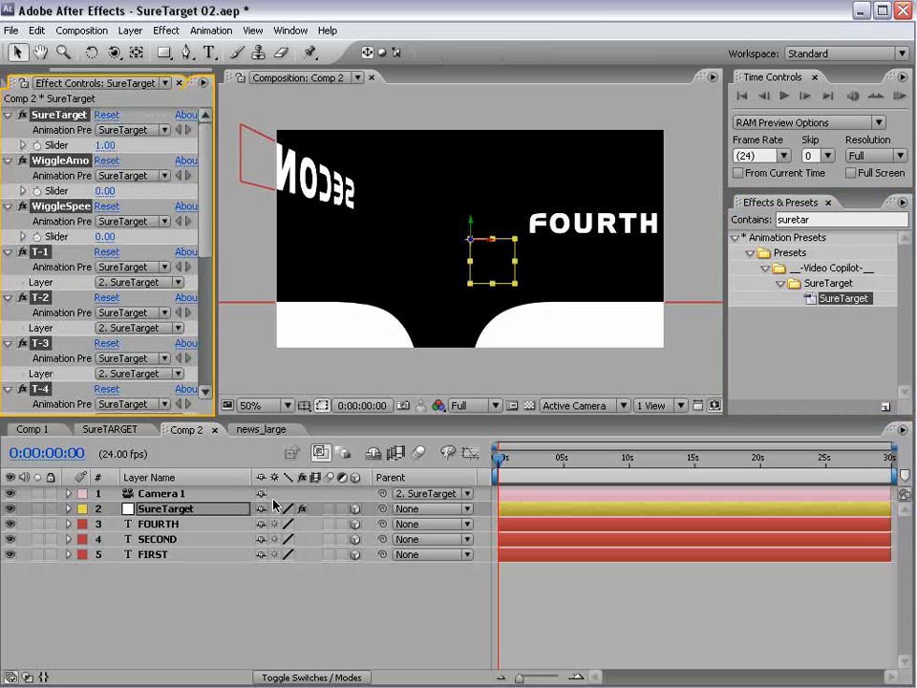
- Resize the panels, collapse all effects, and expand the SureTarget effect in Effect Controls
drag(218, 305, 301, 306)
mouse_move(293, 200)
mouse_down()
mouse_move(291, 356)
mouse_move(287, 194)
mouse_up()
ctrl+click(8, 155)
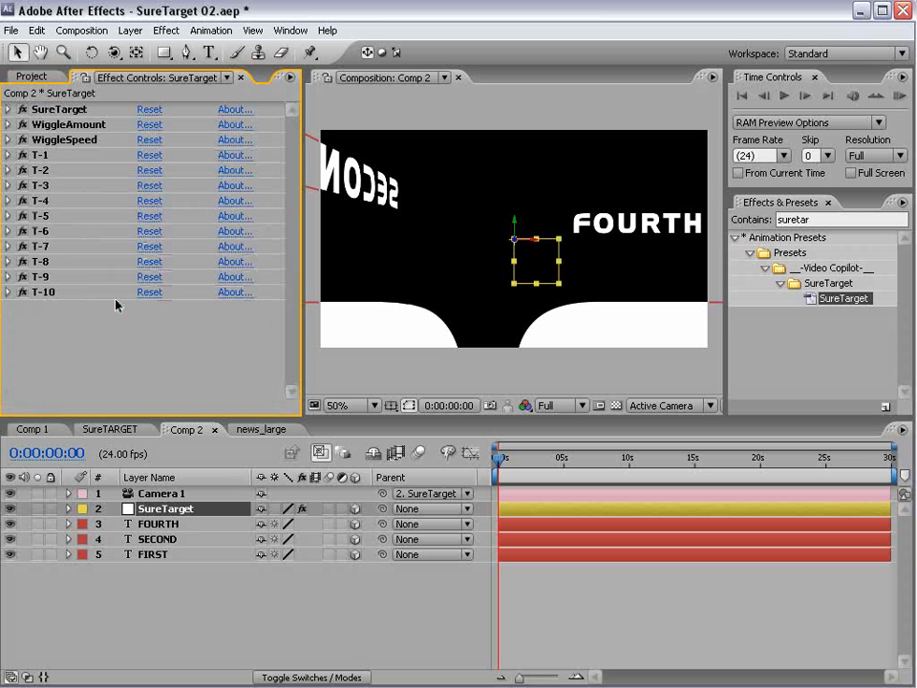
click(38, 109)
click(7, 109)
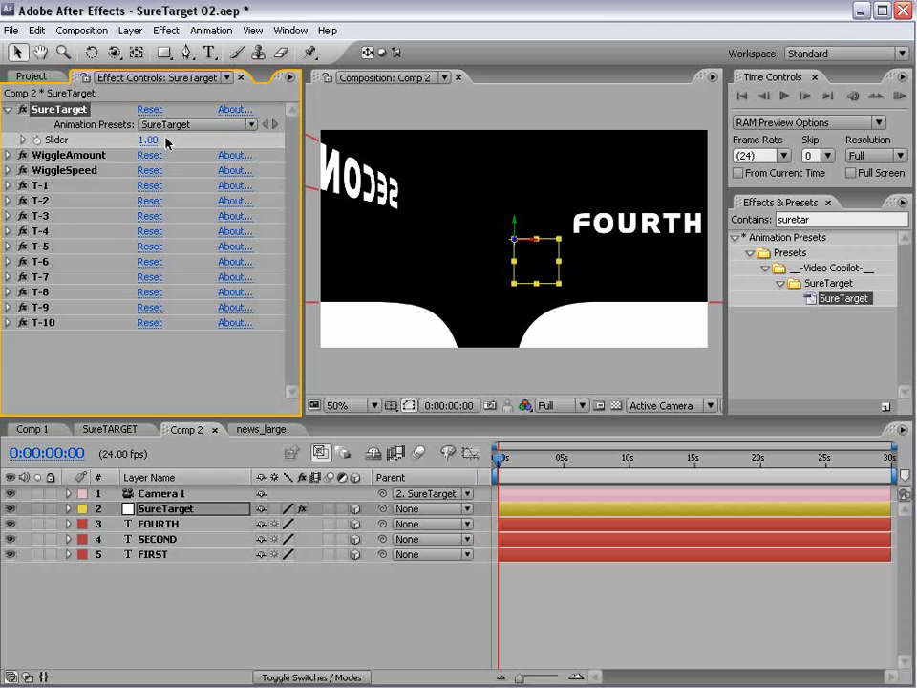
- Expand the T-1, T-2 and T-3 target effects to show their Layer set to 2. SureTarget
click(42, 187)
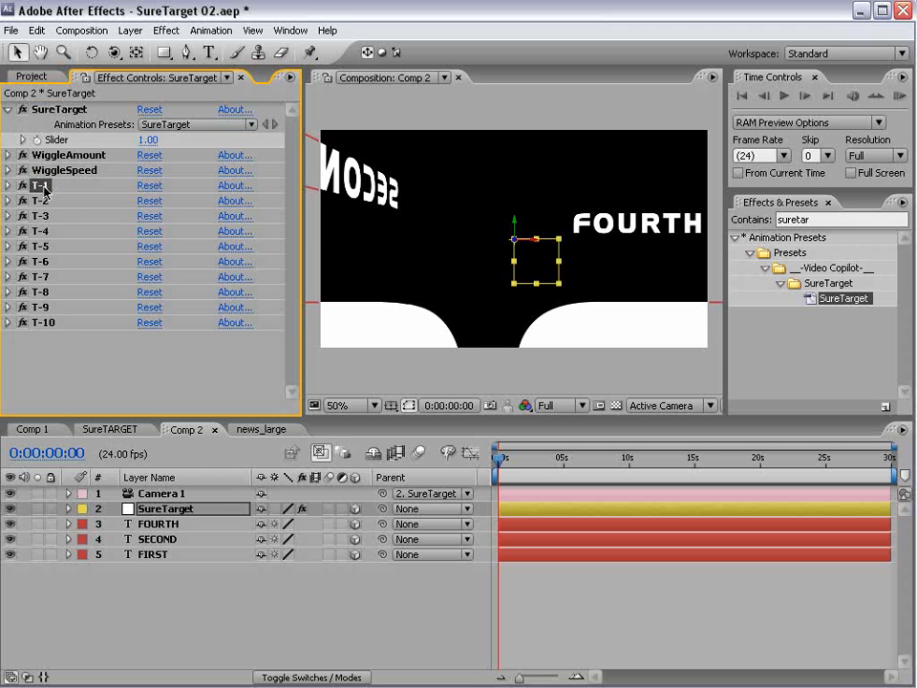
click(51, 159)
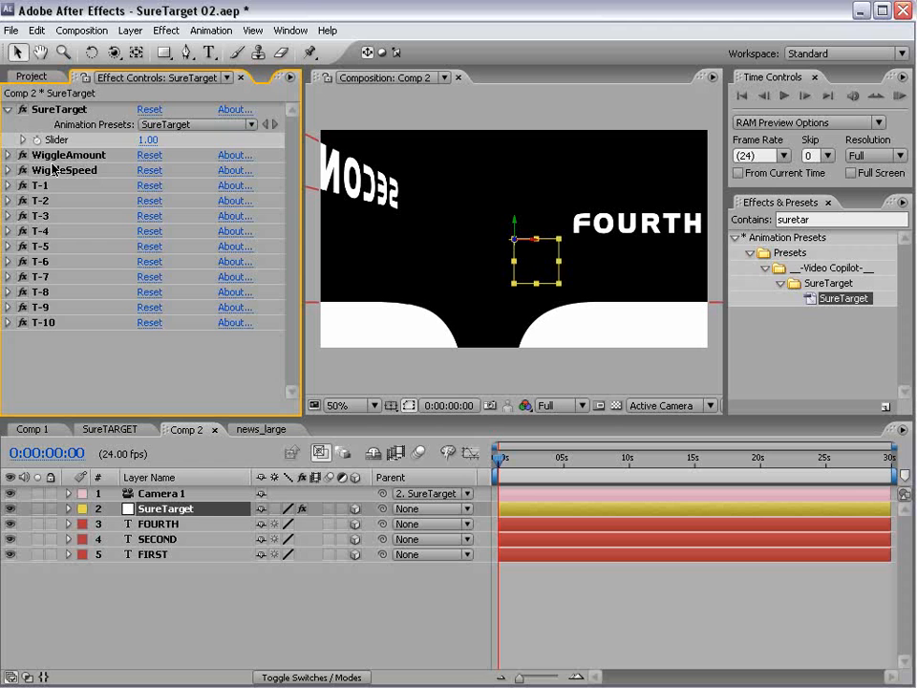
click(55, 172)
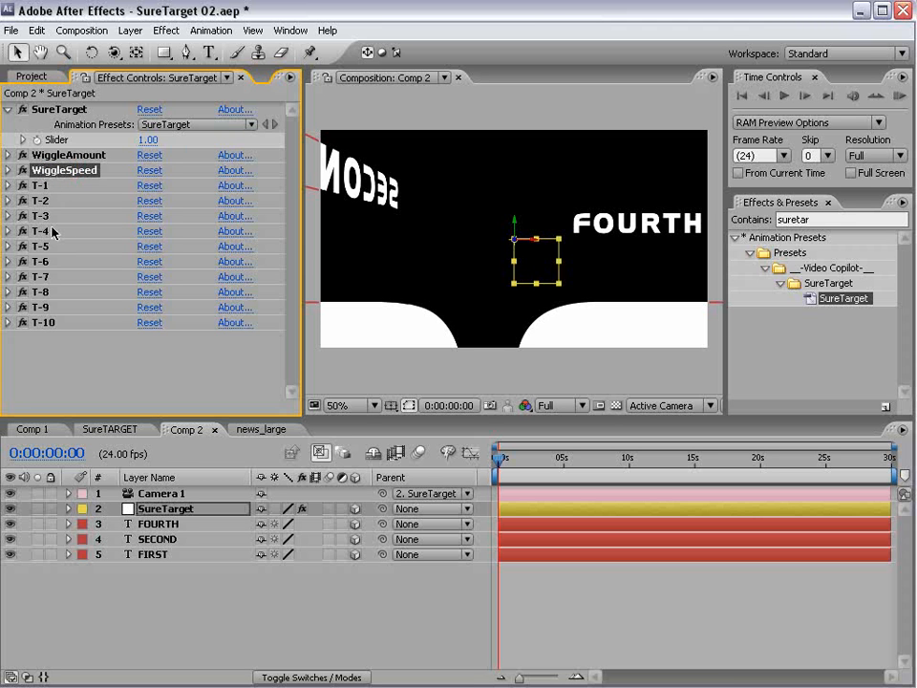
click(38, 186)
click(43, 200)
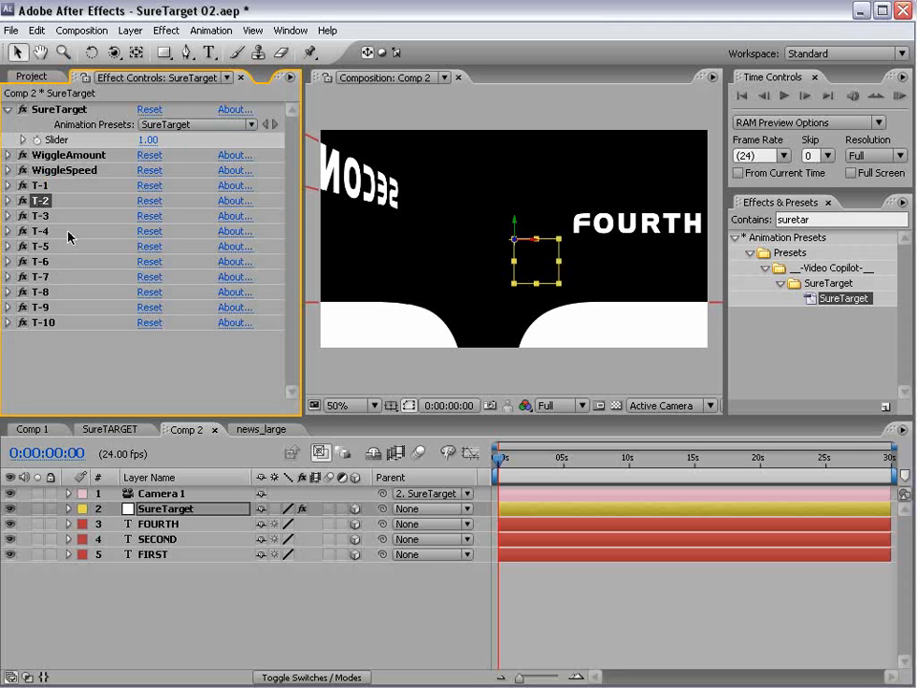
click(8, 201)
click(8, 185)
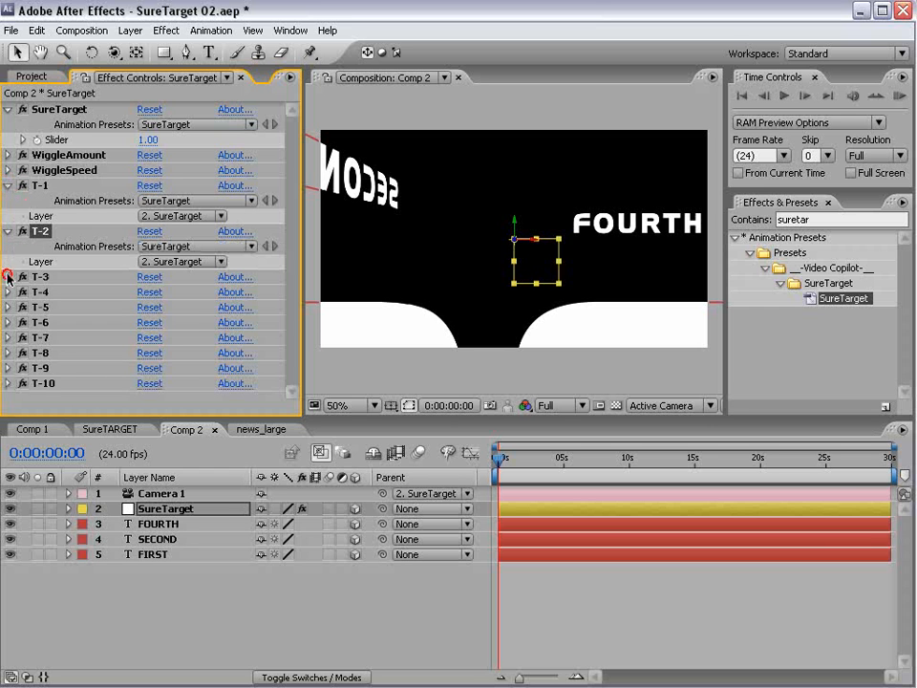
click(8, 276)
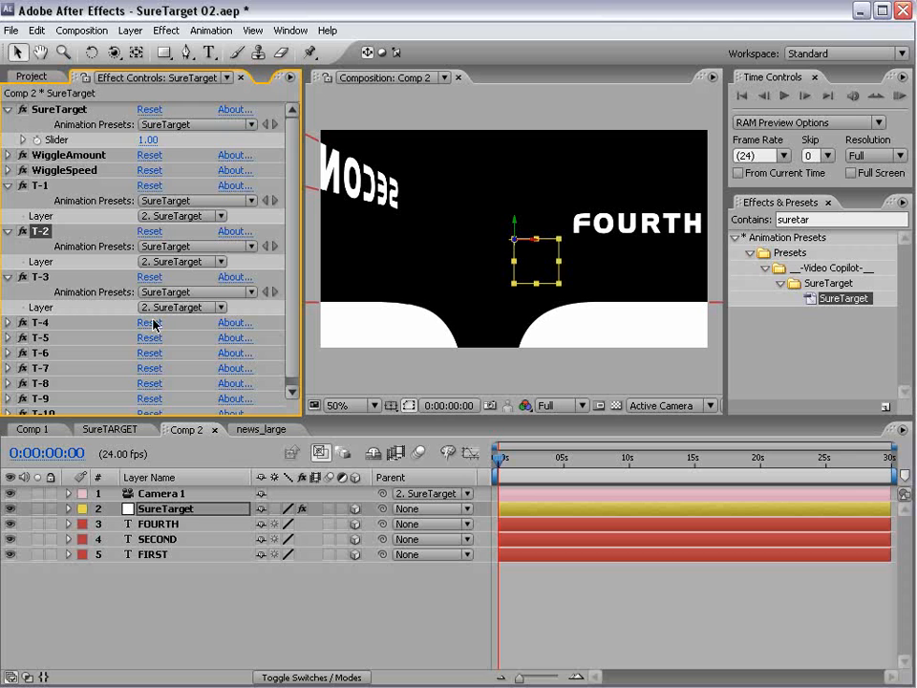
click(39, 185)
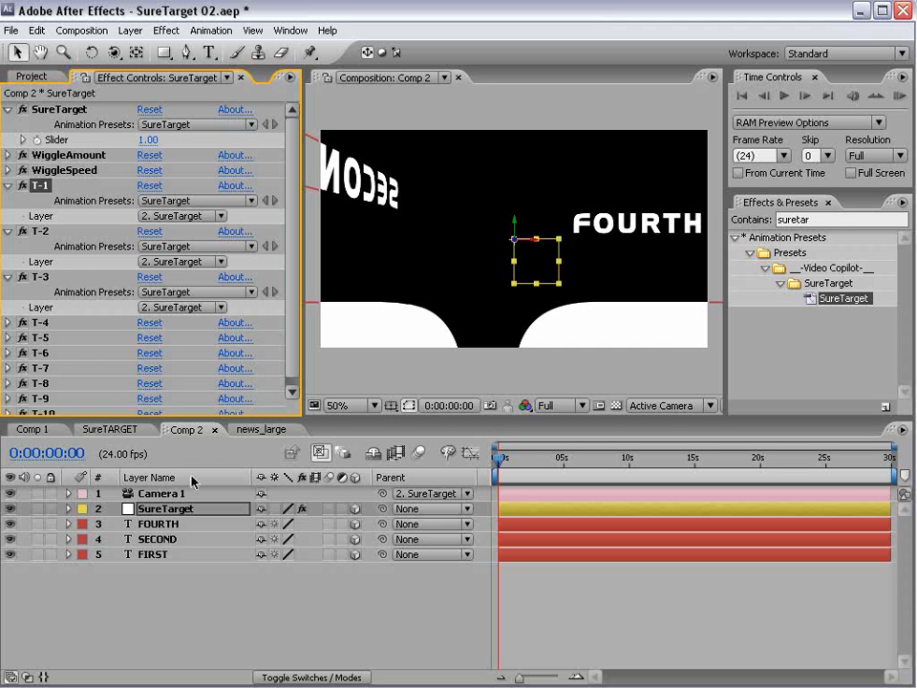
- Point T-1 to 5. FIRST, T-2 to 4. SECOND, T-3 to 3. FOURTH, and T-4 to 5. FIRST
click(179, 215)
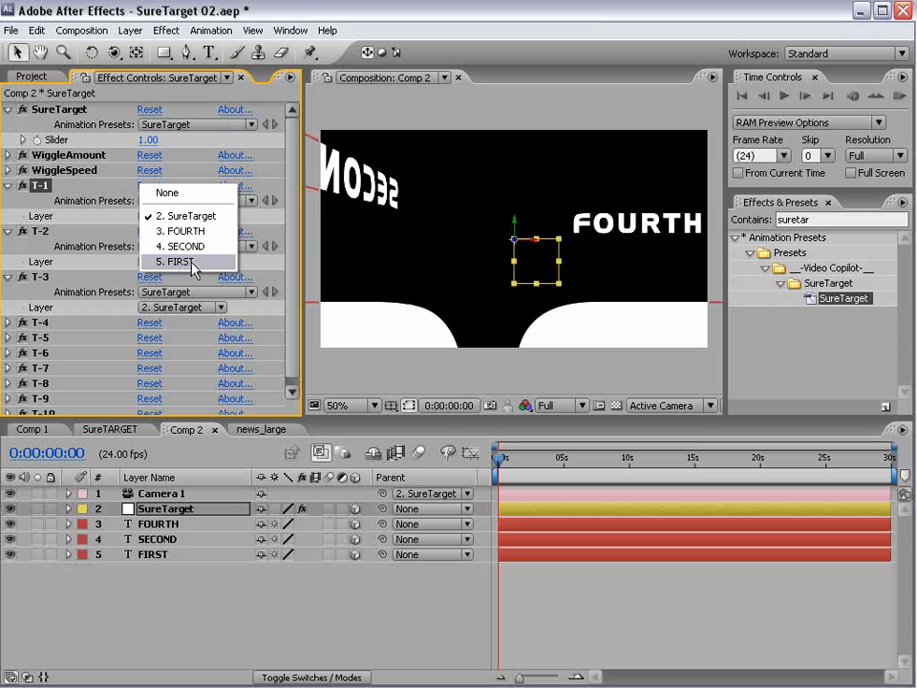
click(179, 261)
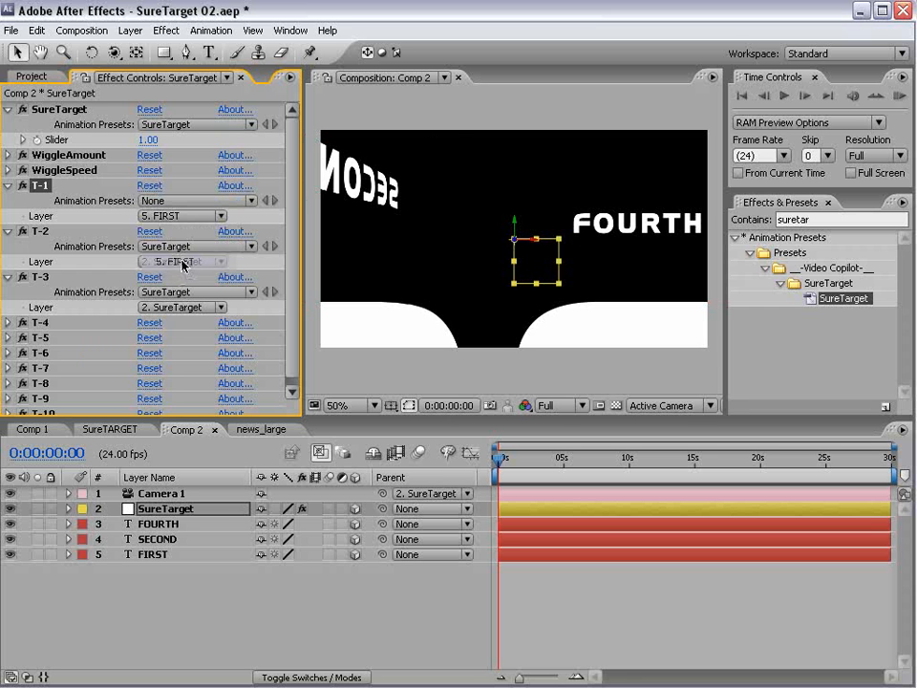
click(48, 231)
click(175, 261)
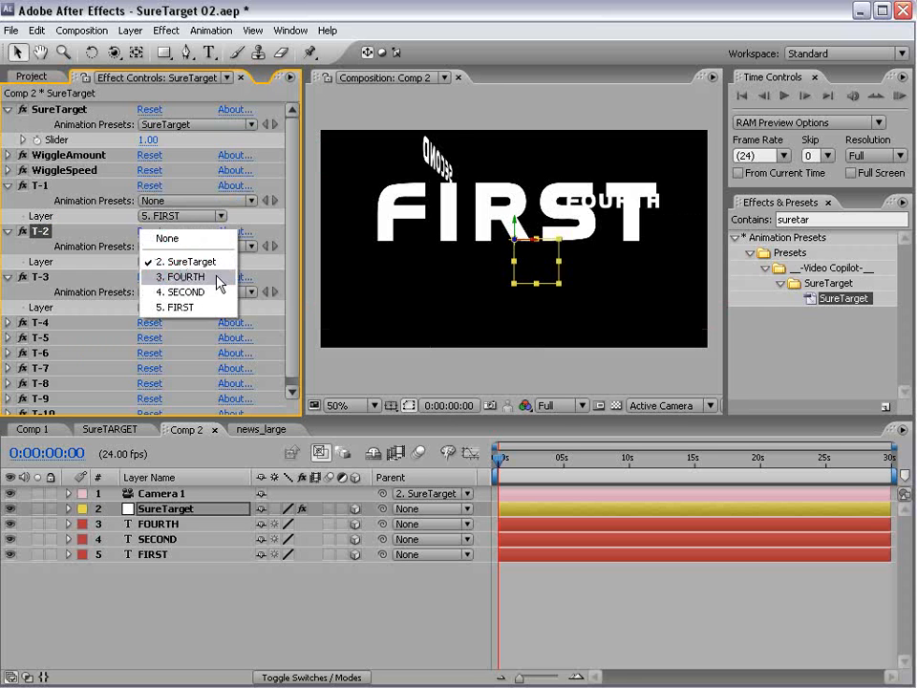
click(187, 292)
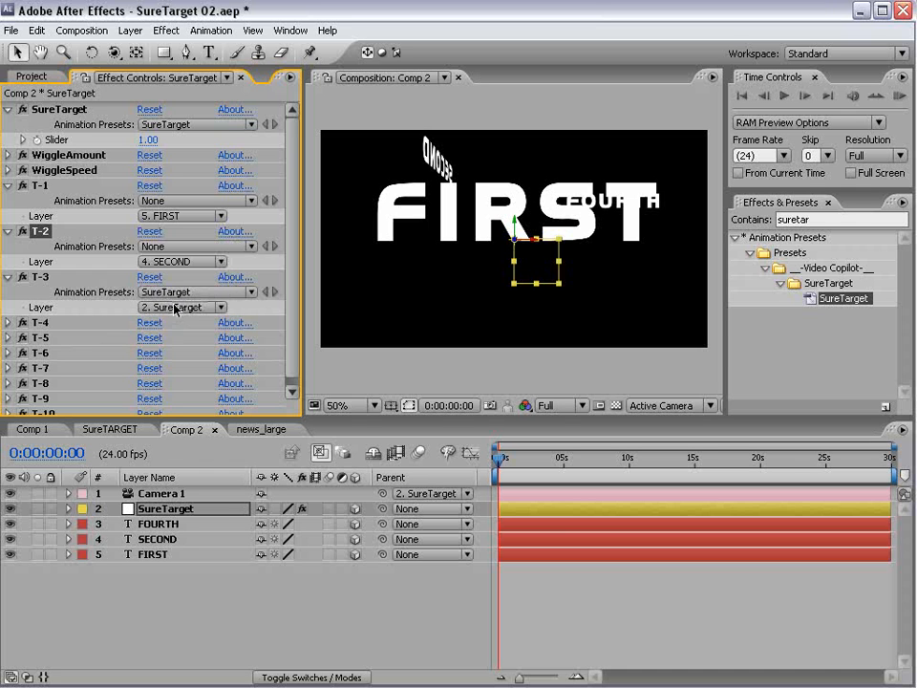
click(178, 307)
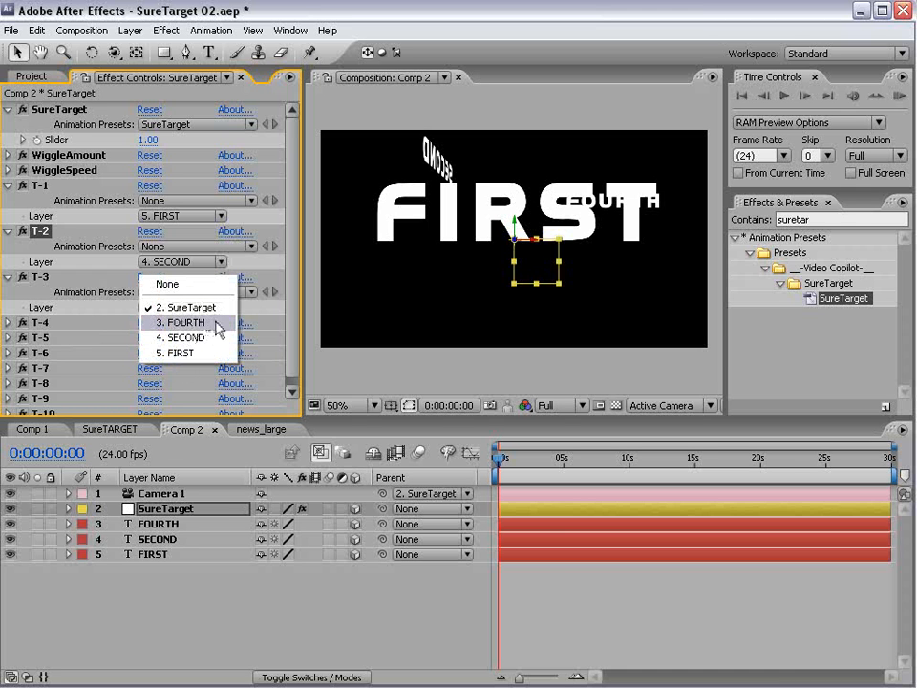
click(191, 323)
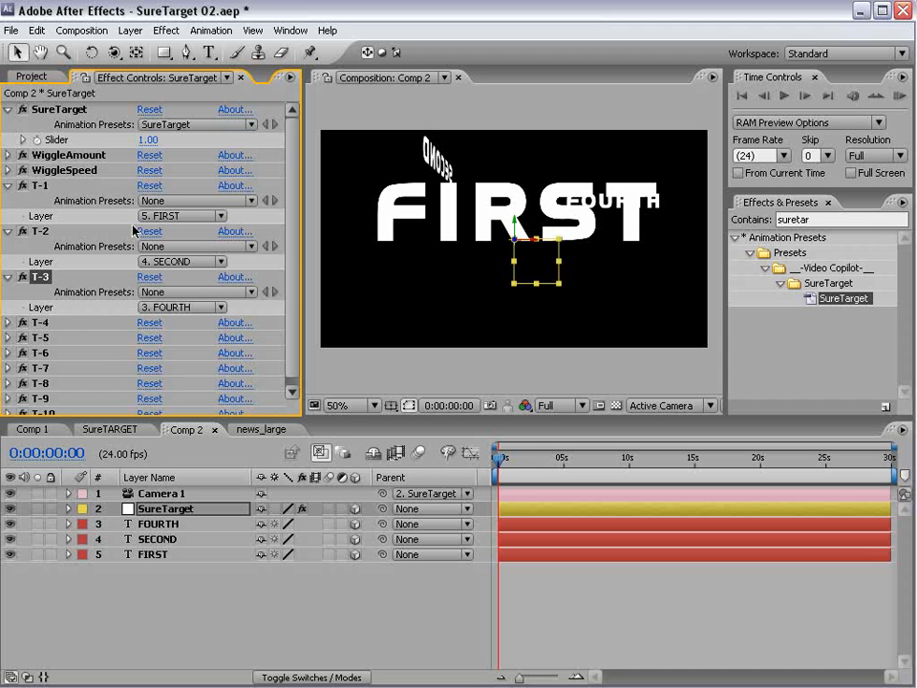
click(8, 322)
click(150, 353)
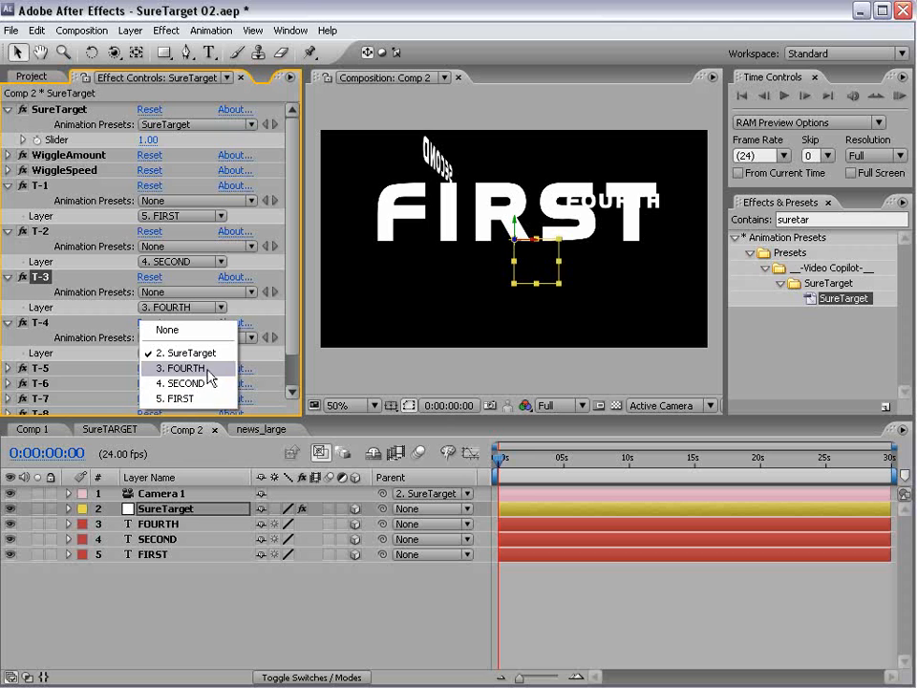
click(182, 398)
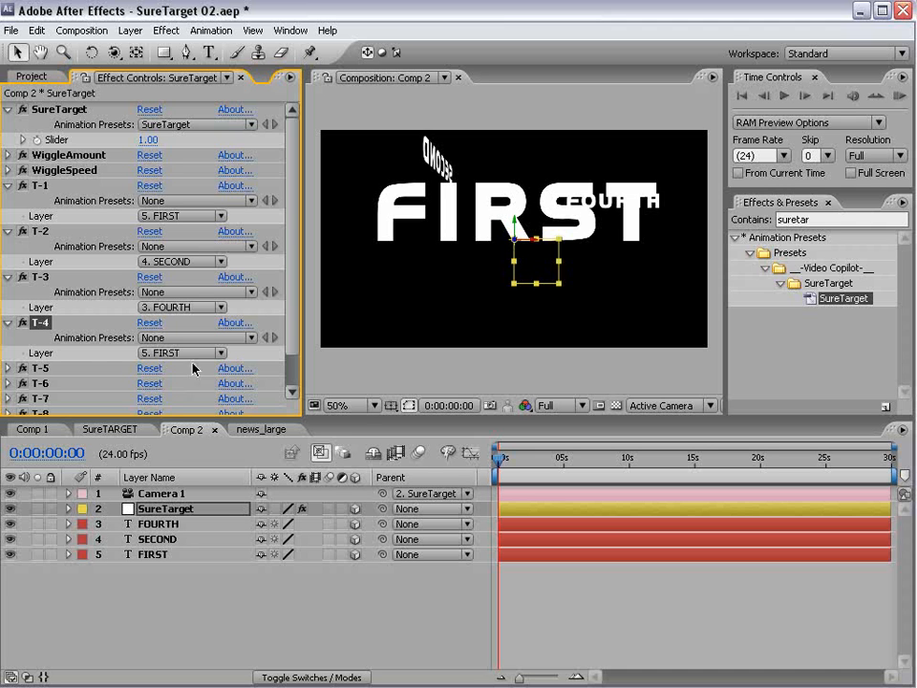
click(161, 513)
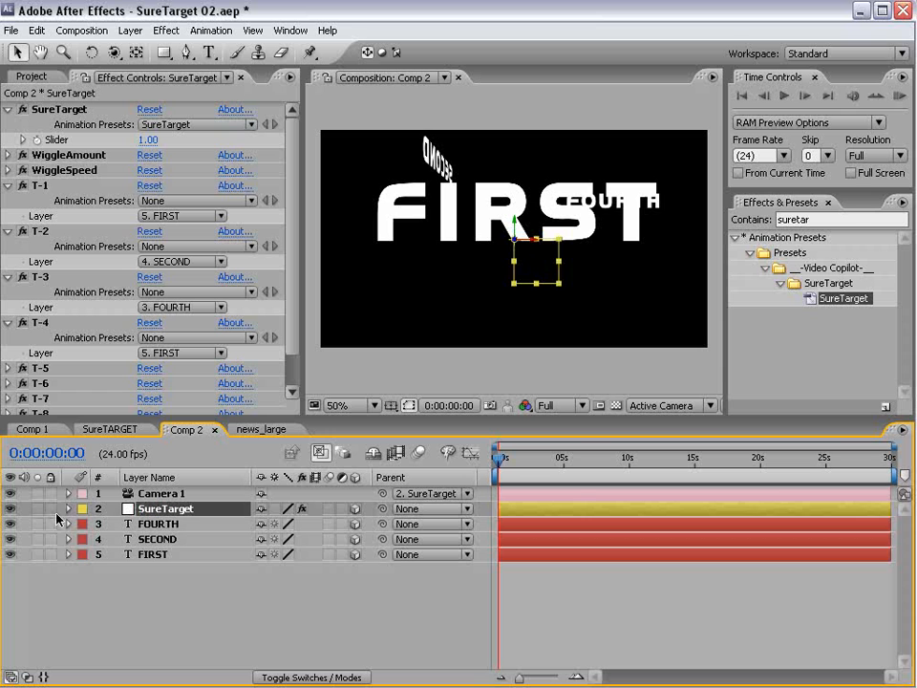
- Reveal the SureTarget Slider in the timeline and keyframe it at 0 s and 1 s
click(68, 508)
click(85, 523)
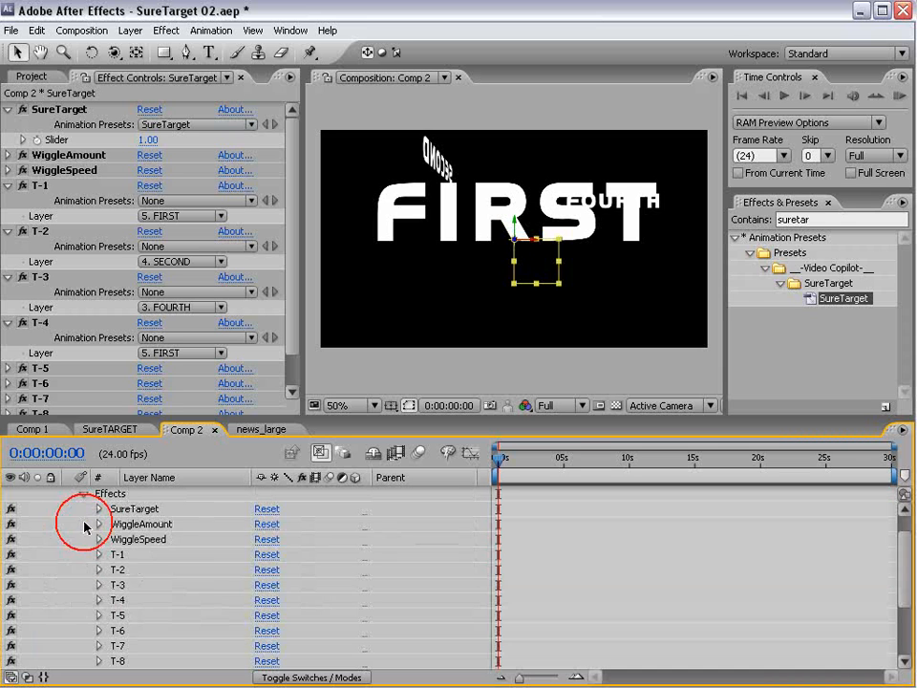
click(99, 508)
click(129, 509)
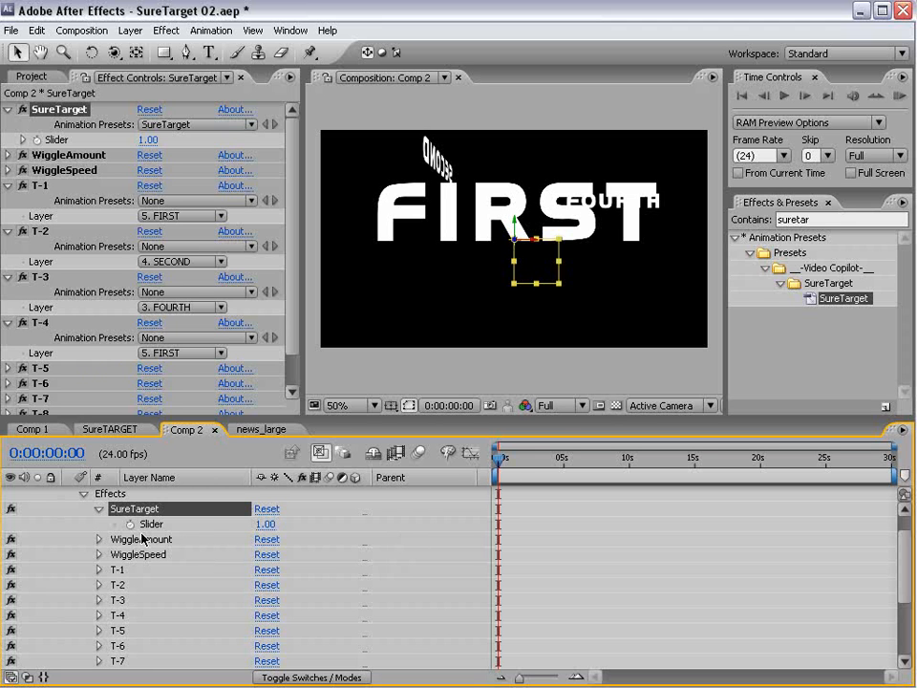
click(130, 524)
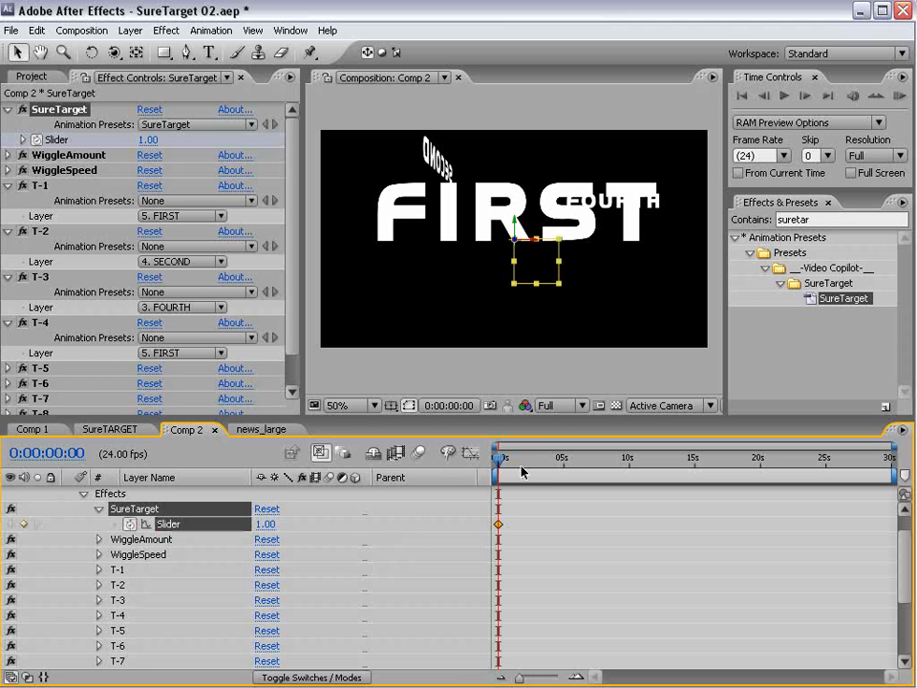
key(equal)
key(equal)
key(equal)
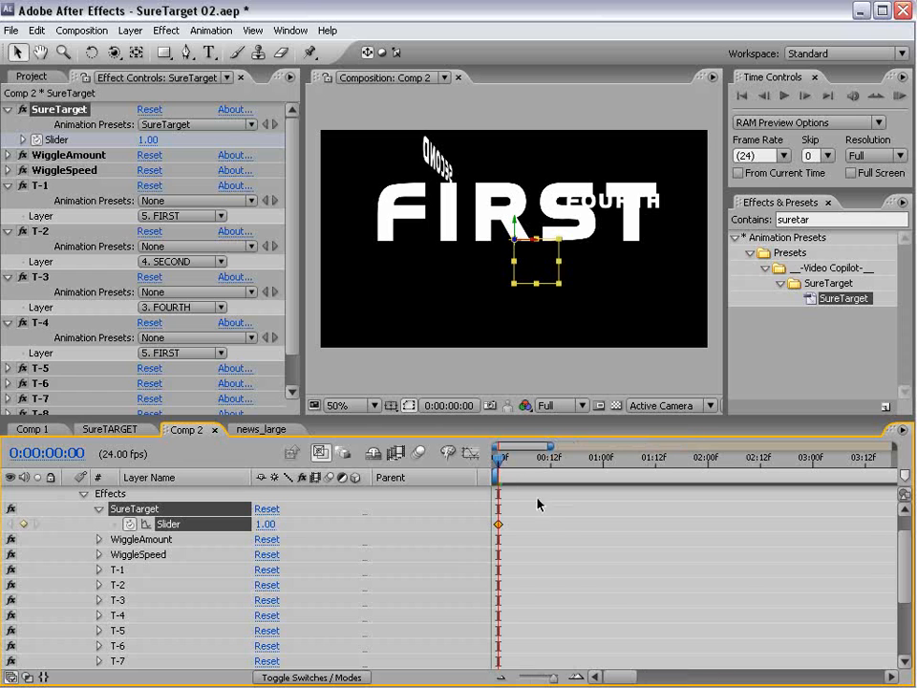
drag(597, 465, 497, 466)
click(26, 525)
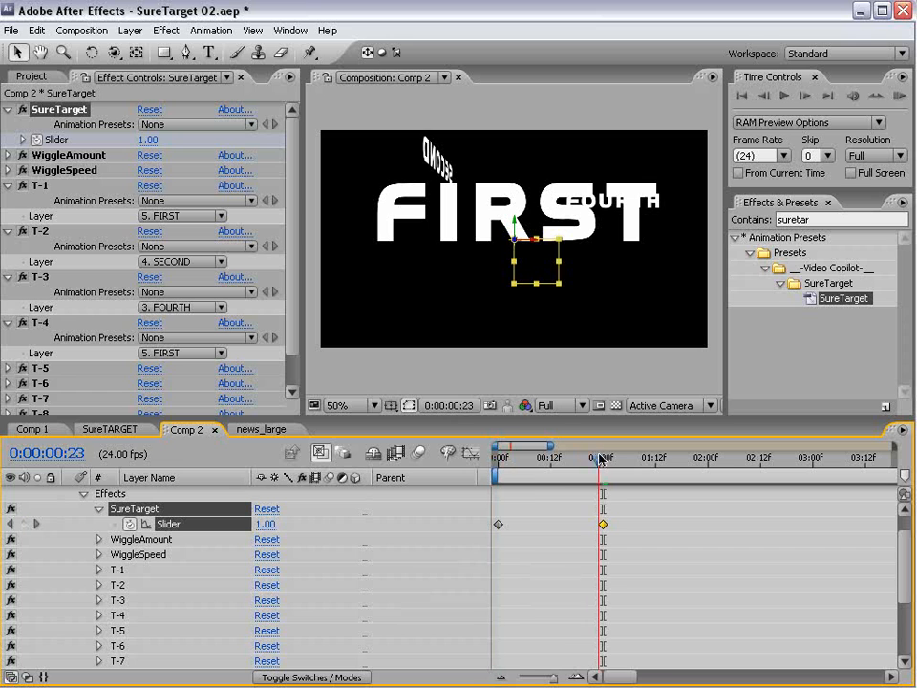
- Set the Slider to 2.00 at 2 seconds
key(minus)
drag(549, 471, 602, 479)
key(w)
click(261, 524)
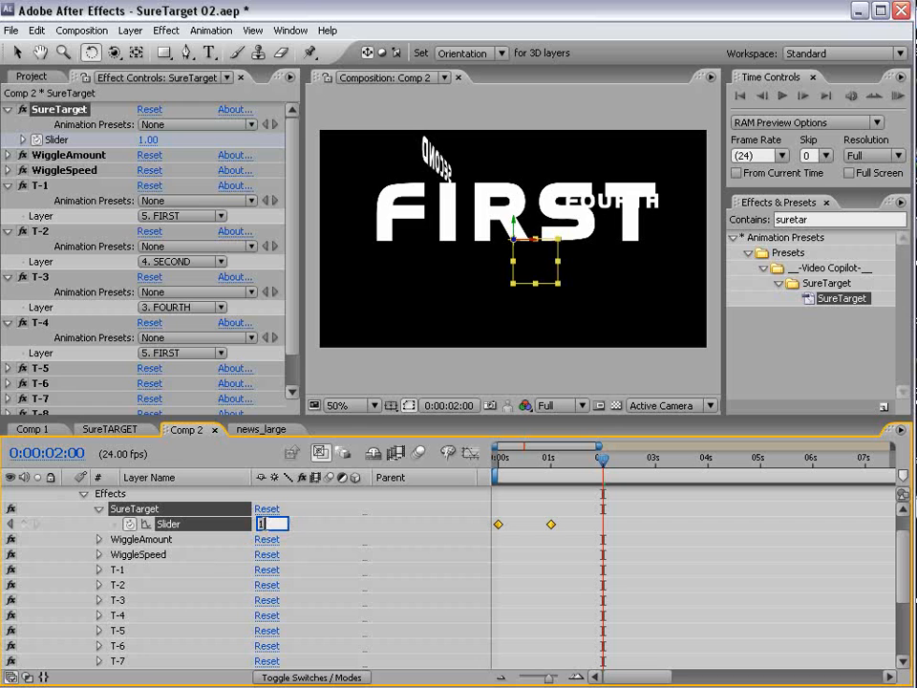
text(2)
key(Return)
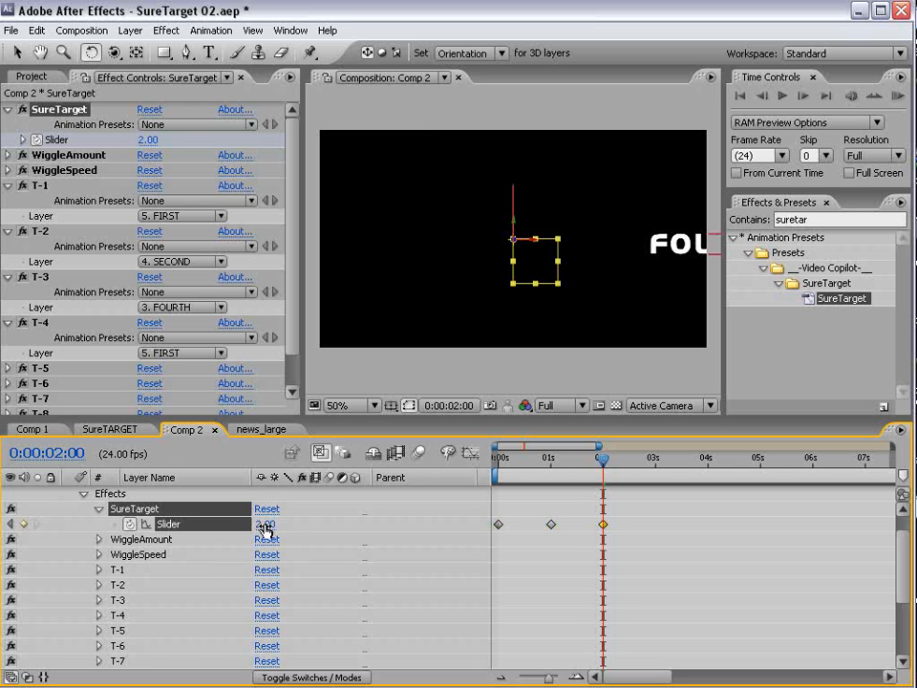
- Rotate the SECOND text layer so it faces the camera
click(514, 206)
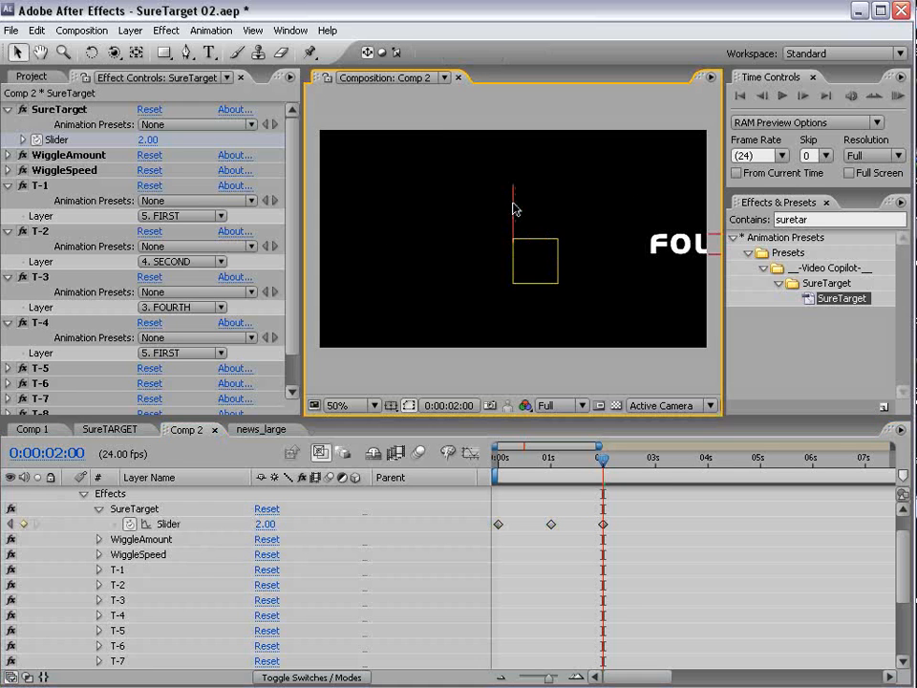
drag(510, 224, 524, 225)
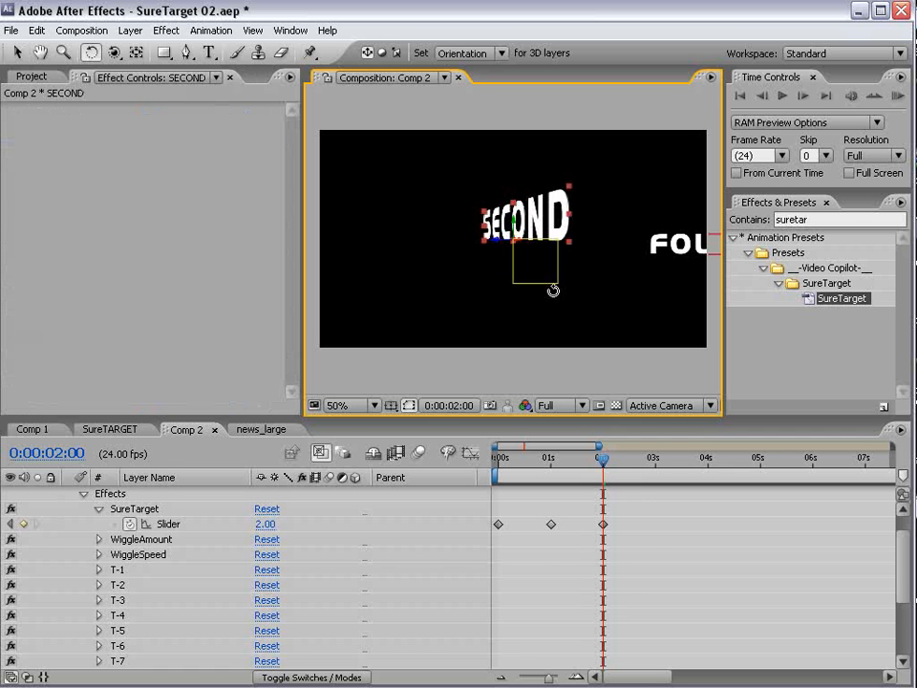
click(652, 546)
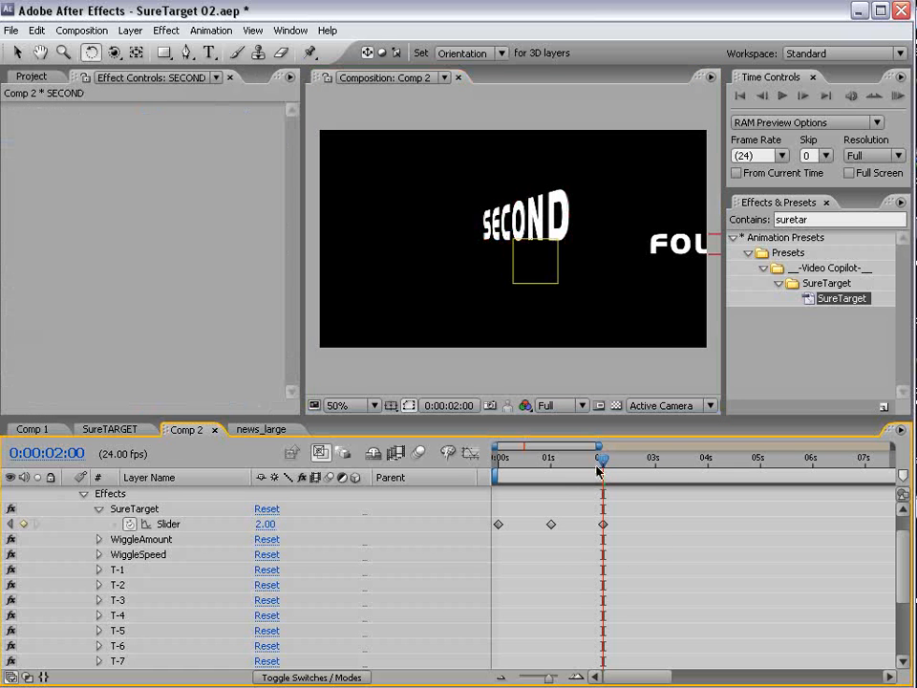
drag(597, 470, 707, 477)
- Add a Slider keyframe at 3 s and set the Slider to 3.00 at 4 s
click(25, 524)
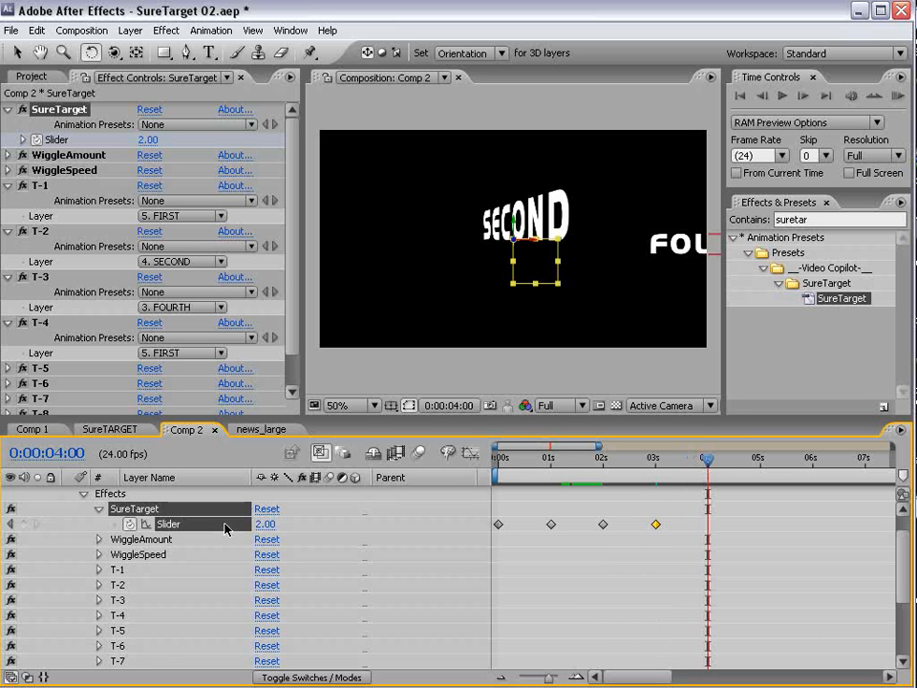
click(265, 523)
text(3)
key(Return)
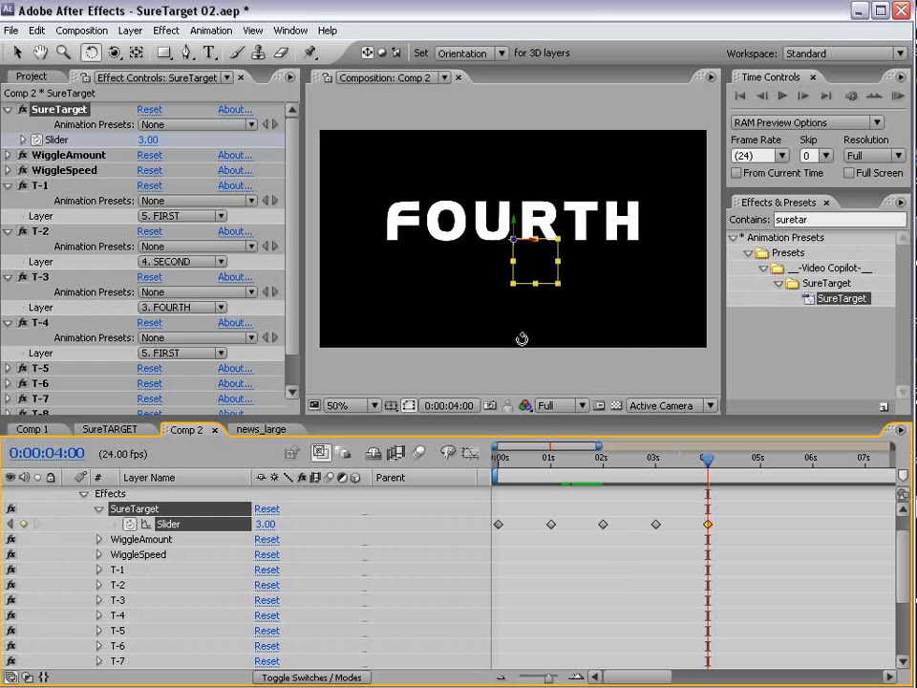
- Change the FOURTH text layer's text to THIRD
key(t)
click(420, 234)
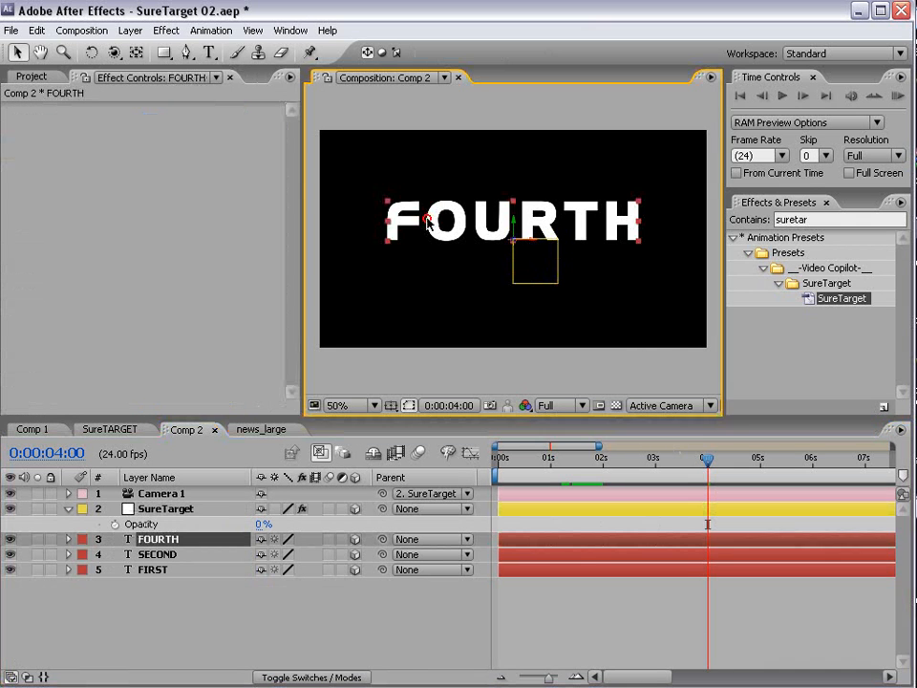
double_click(425, 229)
text(THIRD)
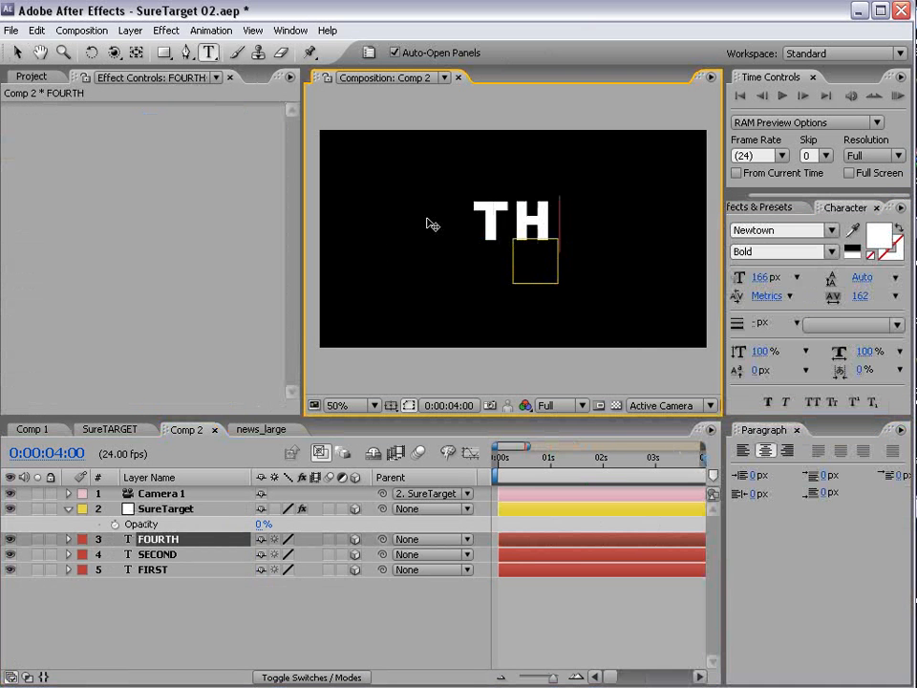
click(17, 52)
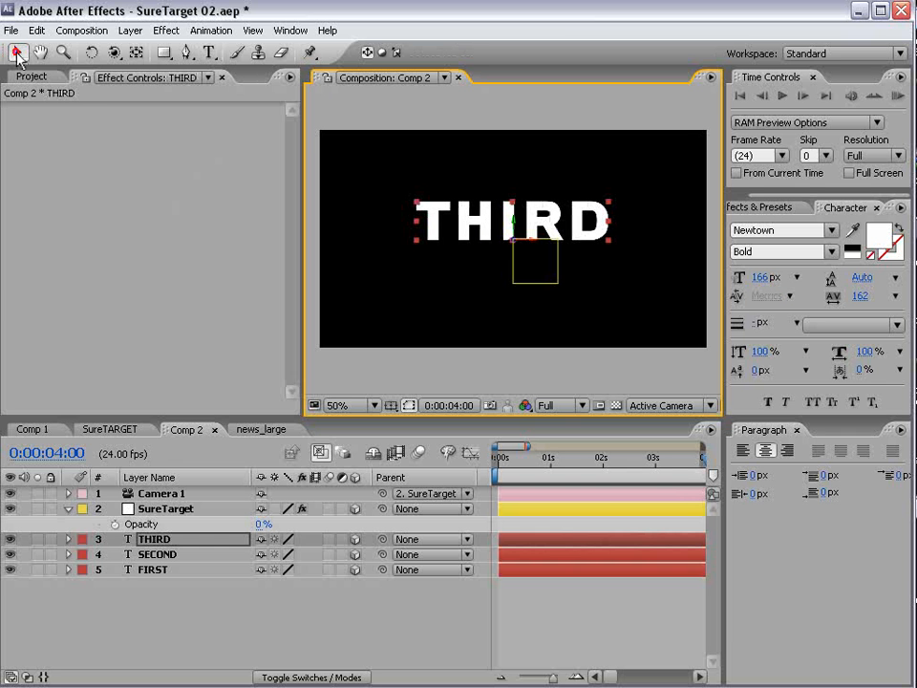
click(358, 507)
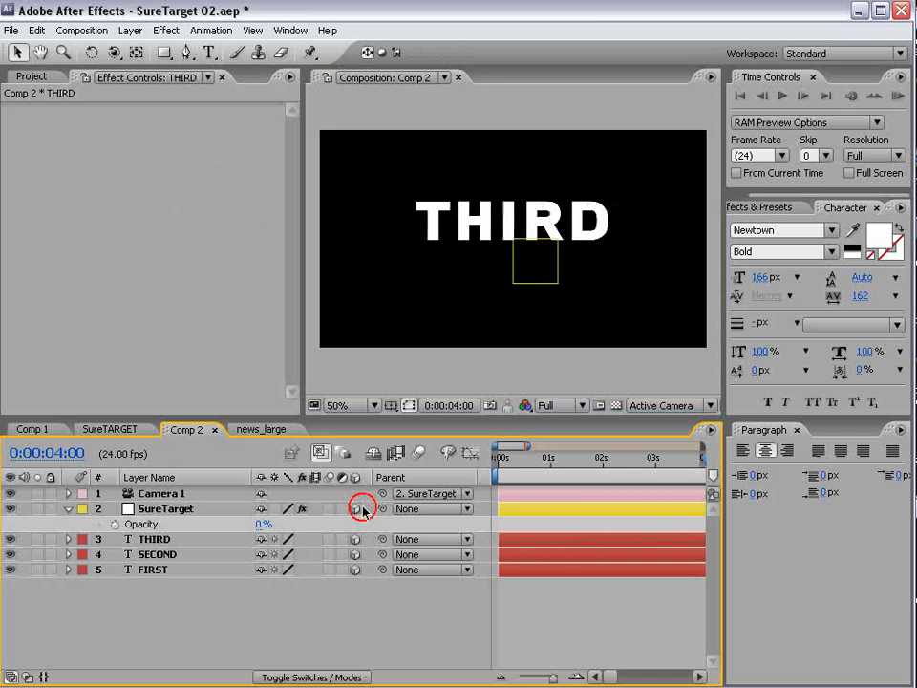
- Key the Slider at 5 s and set it to 4.00 at 0:00:05:23
click(187, 509)
key(u)
drag(604, 459, 637, 463)
key(equal)
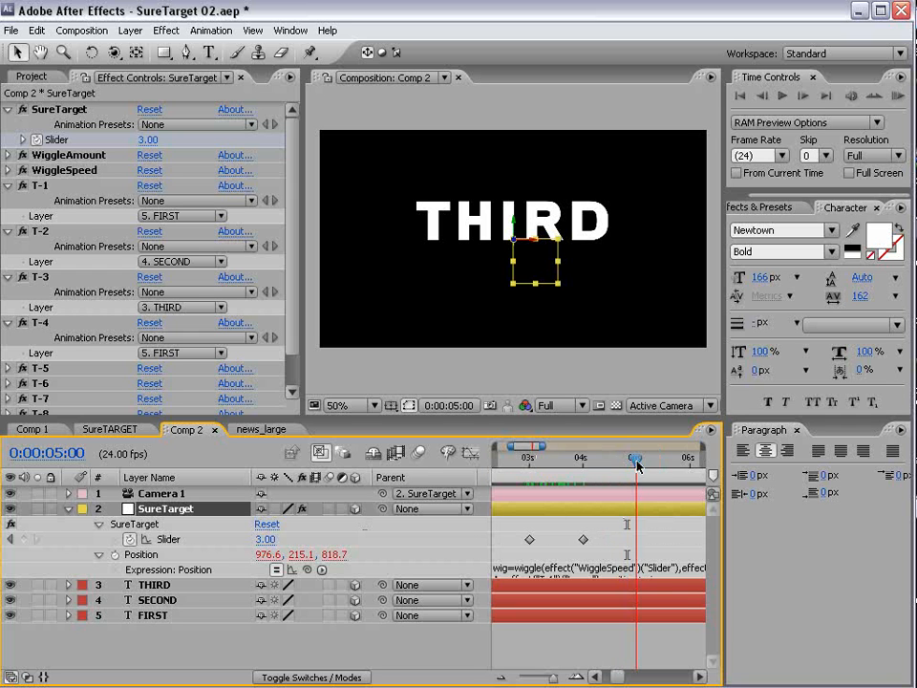
click(23, 539)
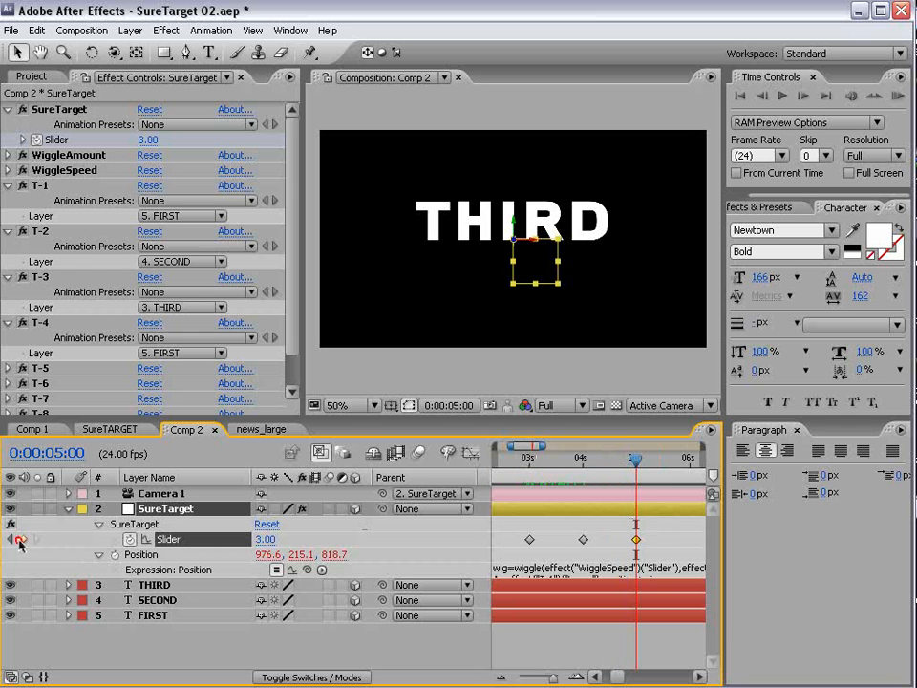
key(minus)
drag(655, 471, 664, 474)
click(258, 543)
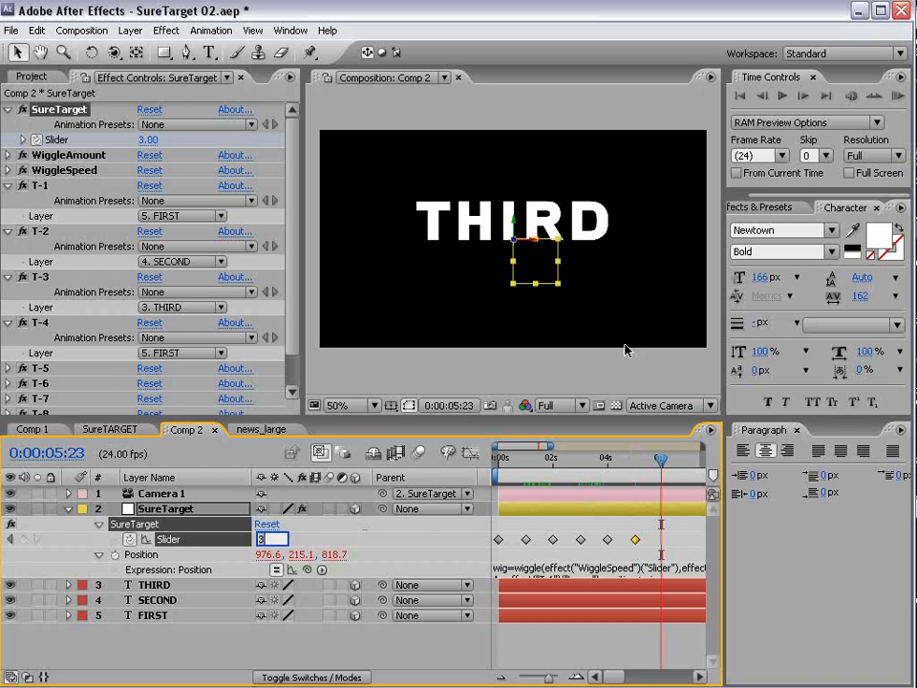
text(4)
key(Return)
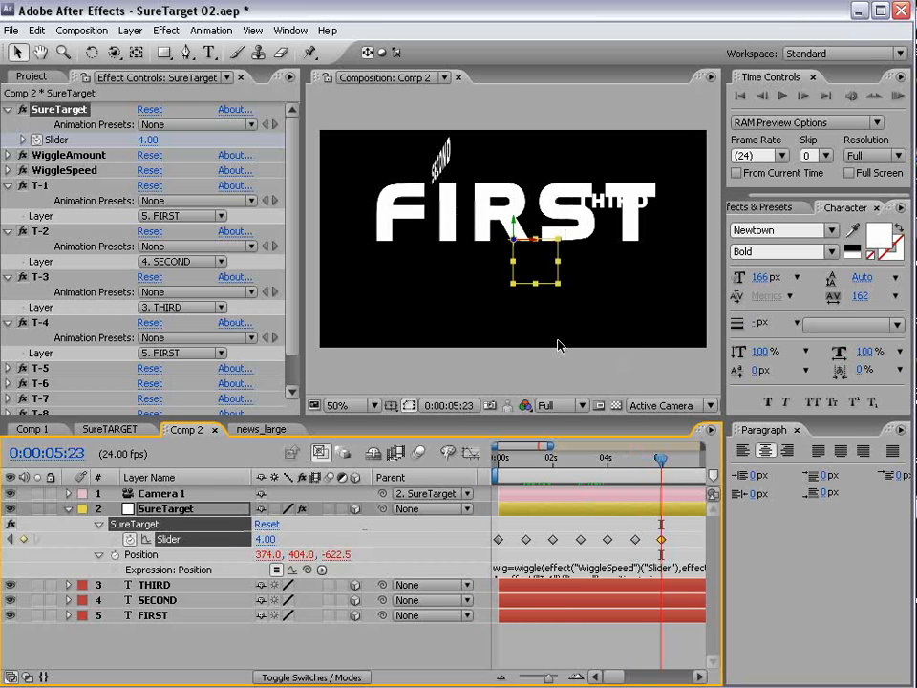
- Replace the Slider keyframe at the current time with a value of 1.00
drag(685, 461, 665, 508)
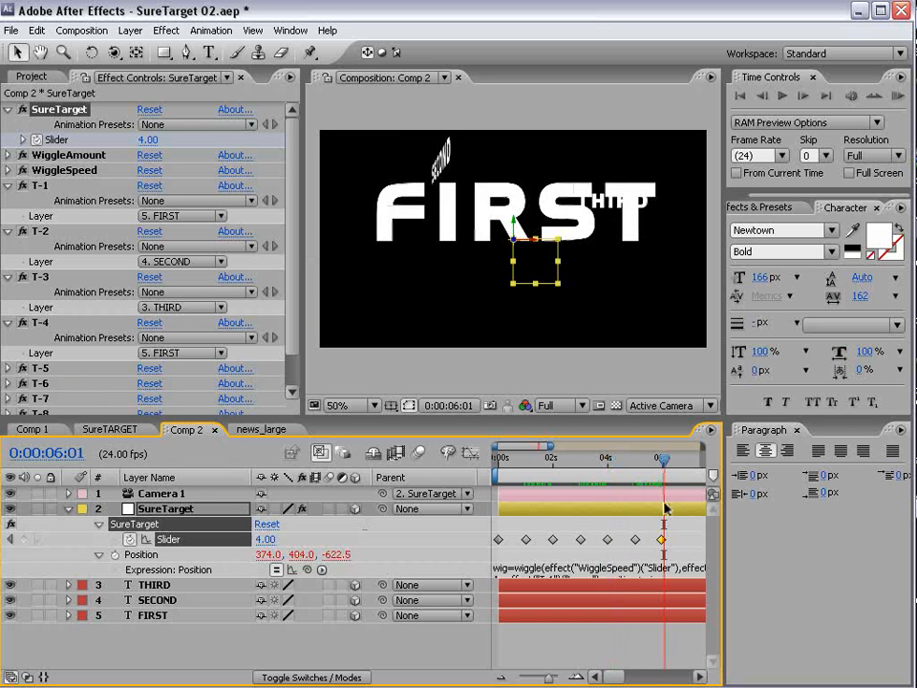
key(Delete)
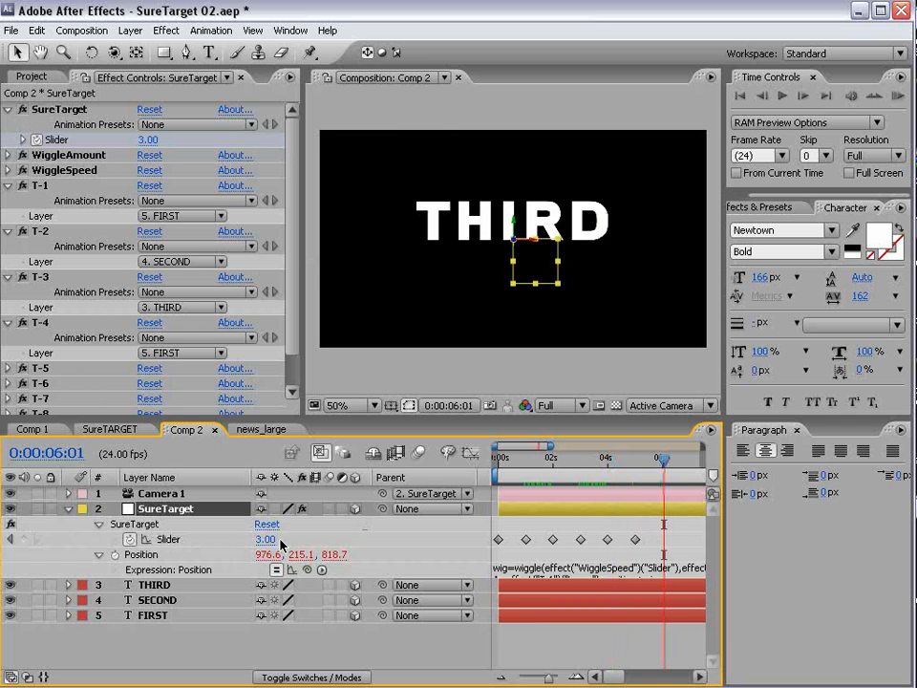
click(265, 538)
text(1)
key(Return)
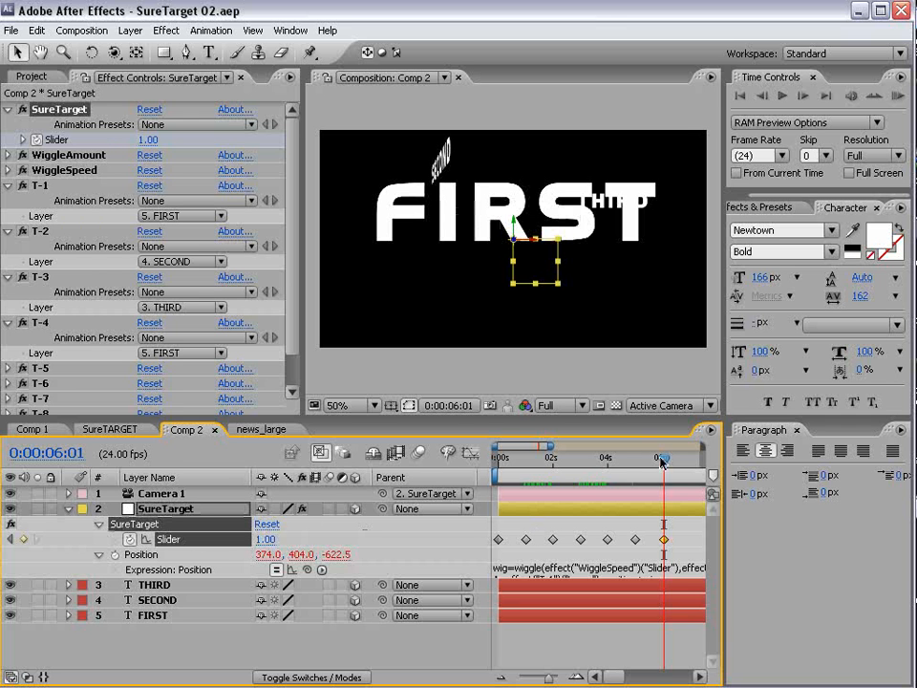
mouse_move(661, 461)
mouse_down()
mouse_move(637, 462)
mouse_move(668, 464)
mouse_move(626, 467)
mouse_move(649, 477)
mouse_move(625, 467)
mouse_move(666, 463)
mouse_move(640, 466)
mouse_move(652, 465)
mouse_up()
- Replace the last Slider keyframe with 4.00, shift it to about 6 s, and return to 0:00
drag(671, 523, 657, 546)
key(Delete)
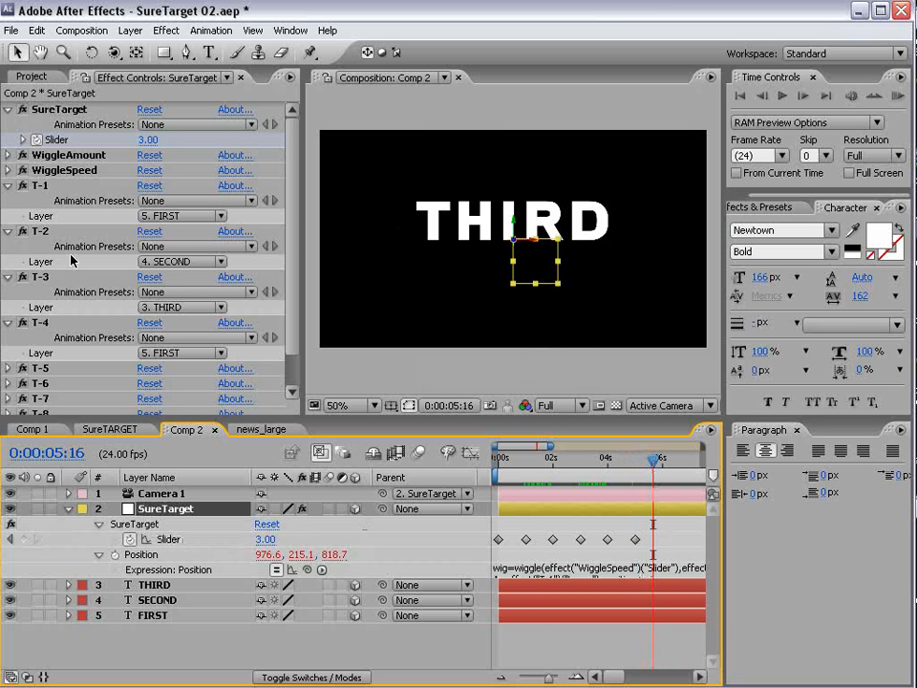
click(266, 539)
text(4)
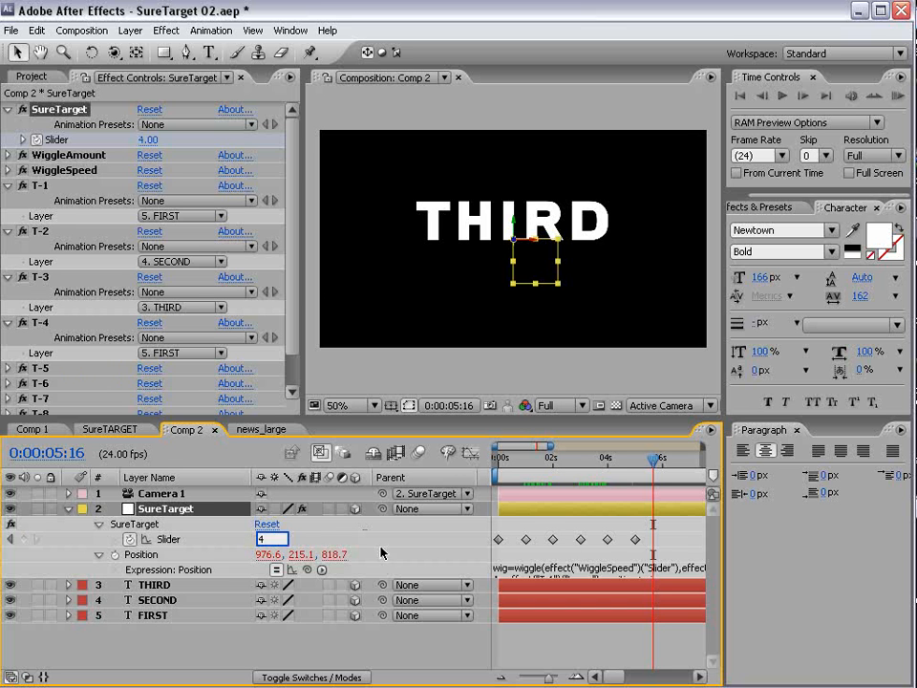
key(Return)
drag(655, 542, 666, 541)
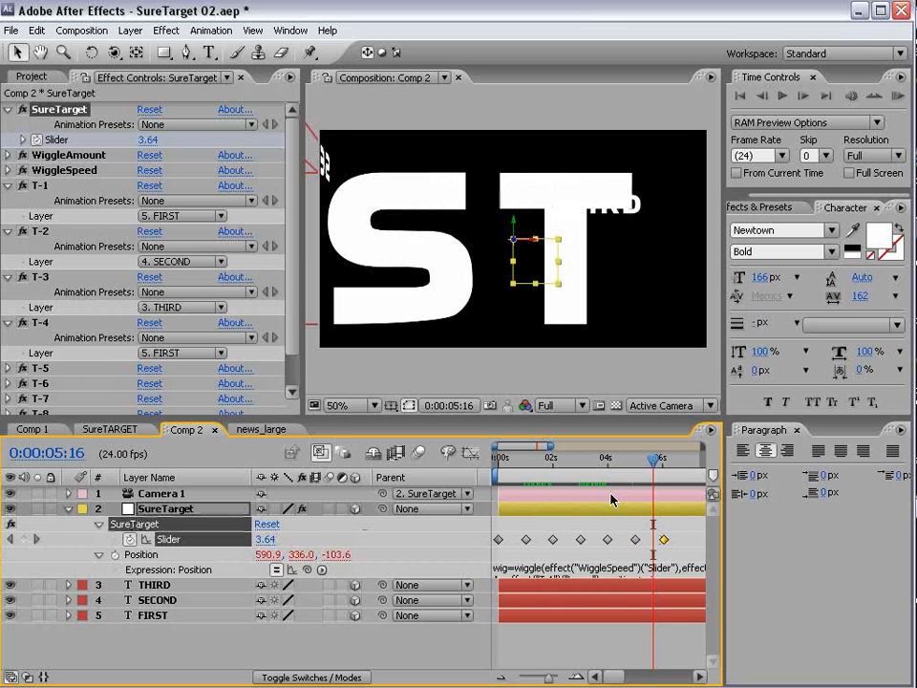
drag(616, 460, 494, 460)
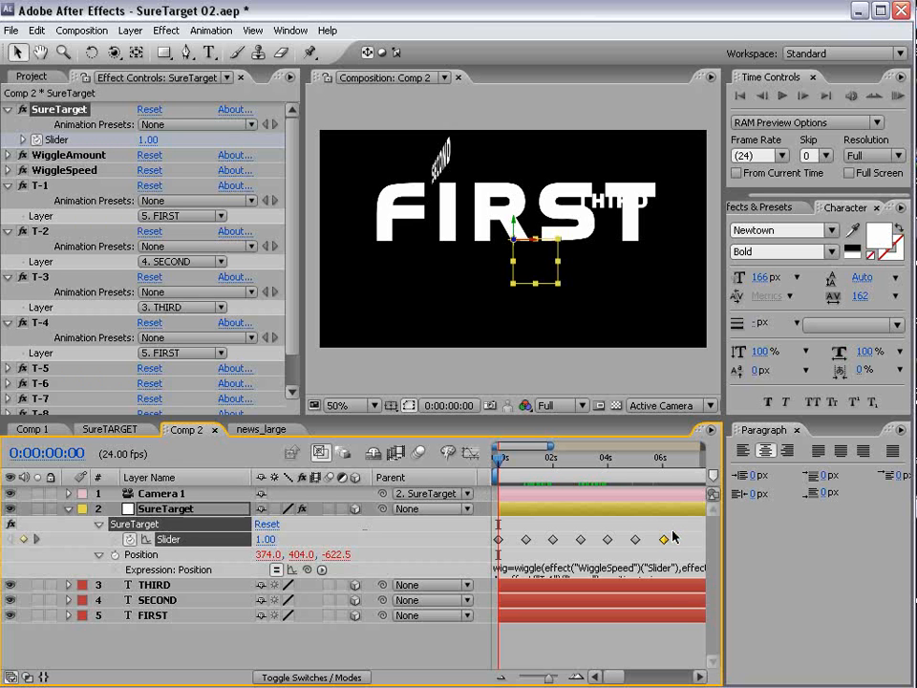
drag(678, 546, 511, 531)
- Apply Easy Ease to all the selected Slider keyframes
drag(440, 418, 440, 311)
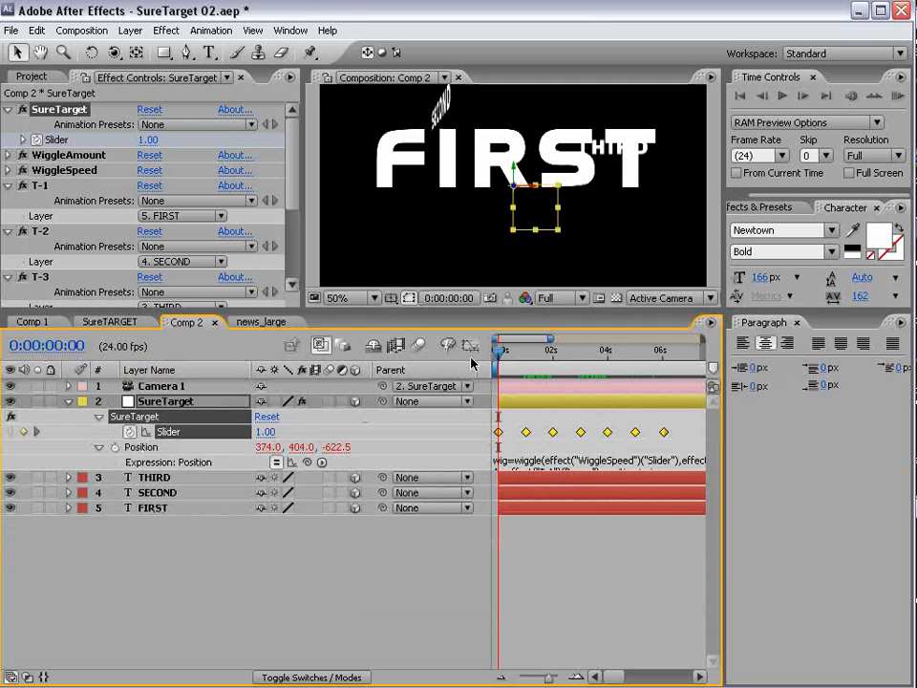
right_click(498, 431)
mouse_move(599, 597)
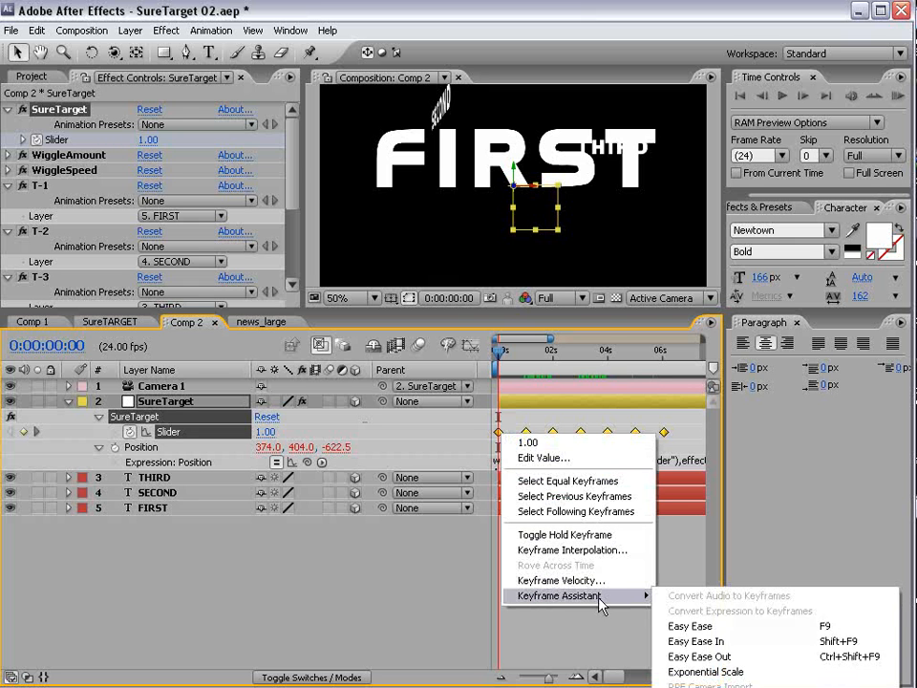
click(733, 627)
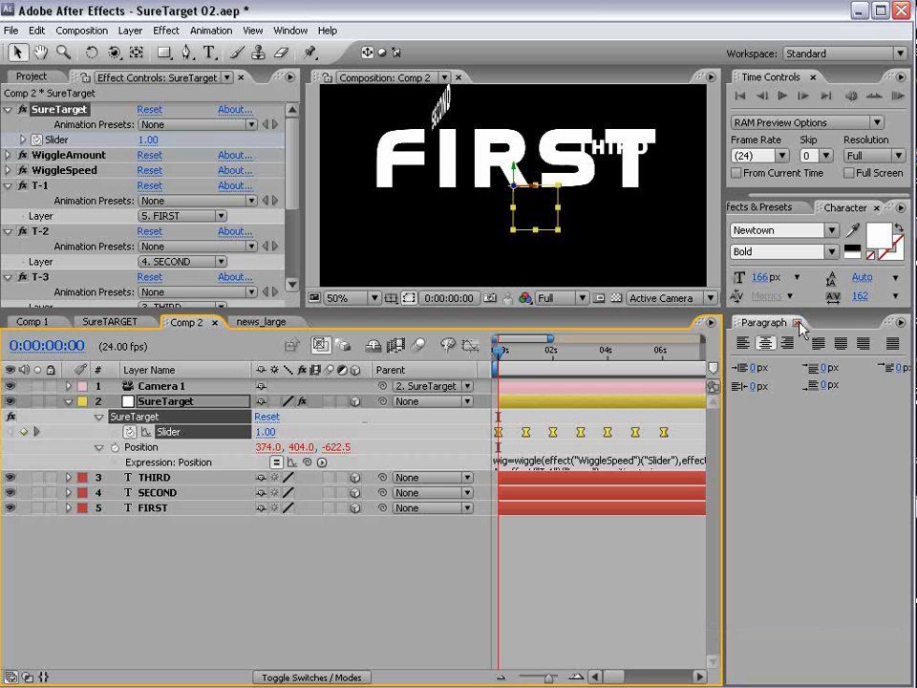
- Close the Paragraph panel, enlarge the viewer, and move the time to about 2 seconds
click(798, 324)
drag(637, 311, 614, 450)
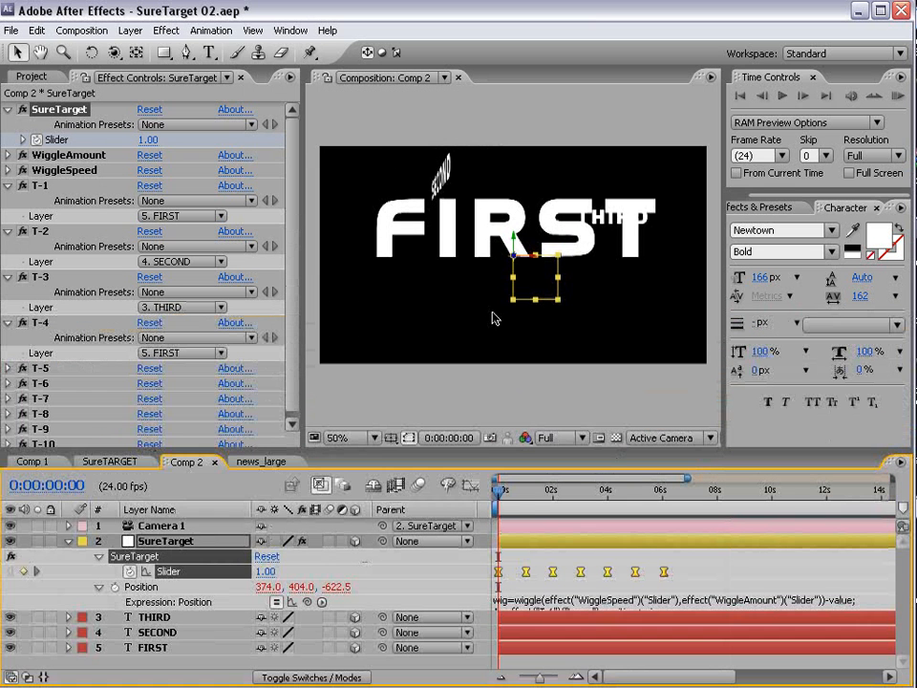
drag(497, 491, 560, 506)
click(351, 159)
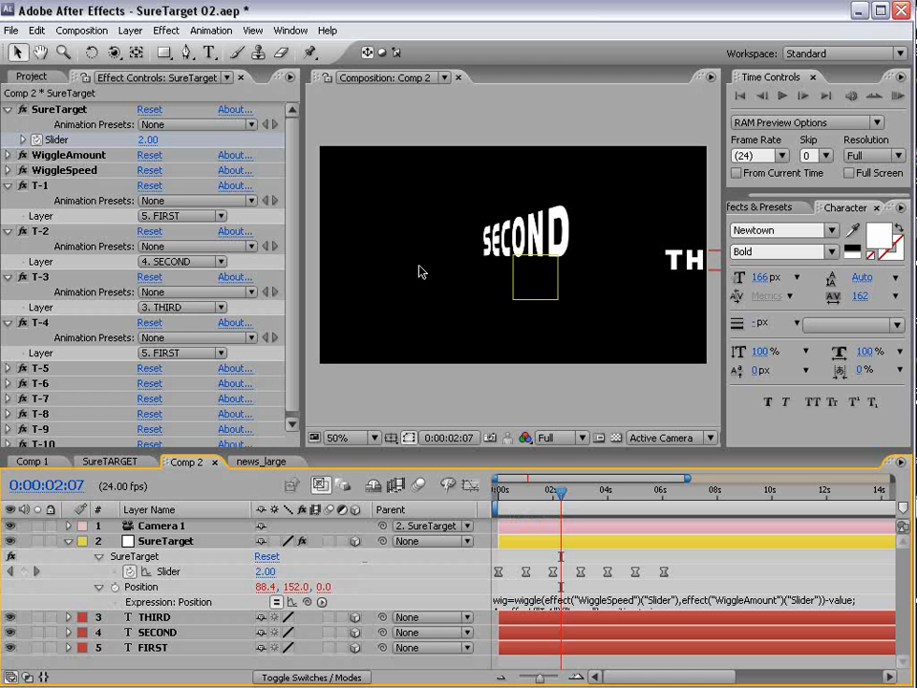
click(130, 30)
click(383, 63)
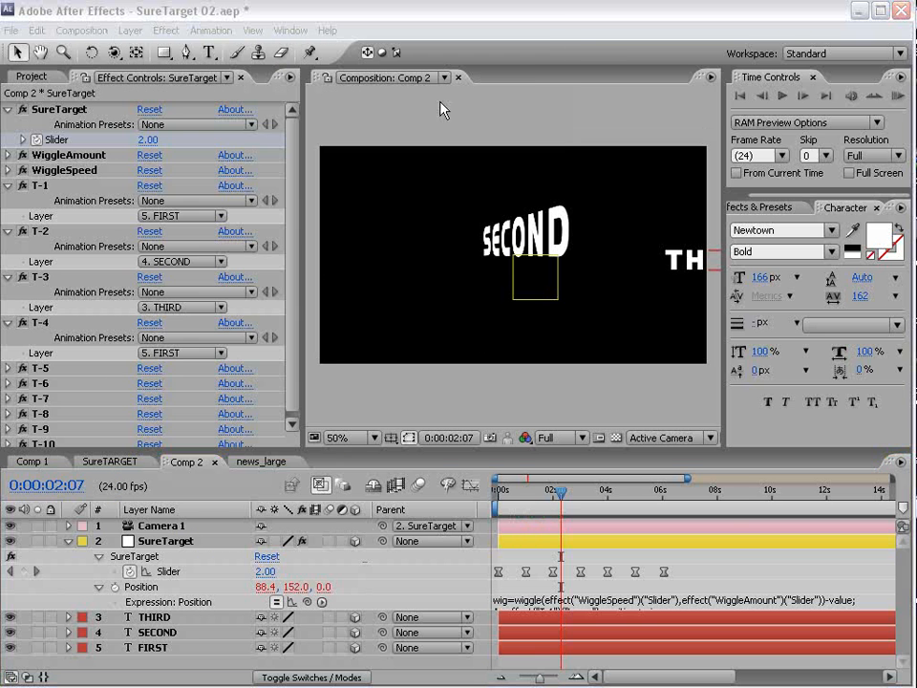
- Make the new solid comp-sized (864×486) and name it particles
click(360, 355)
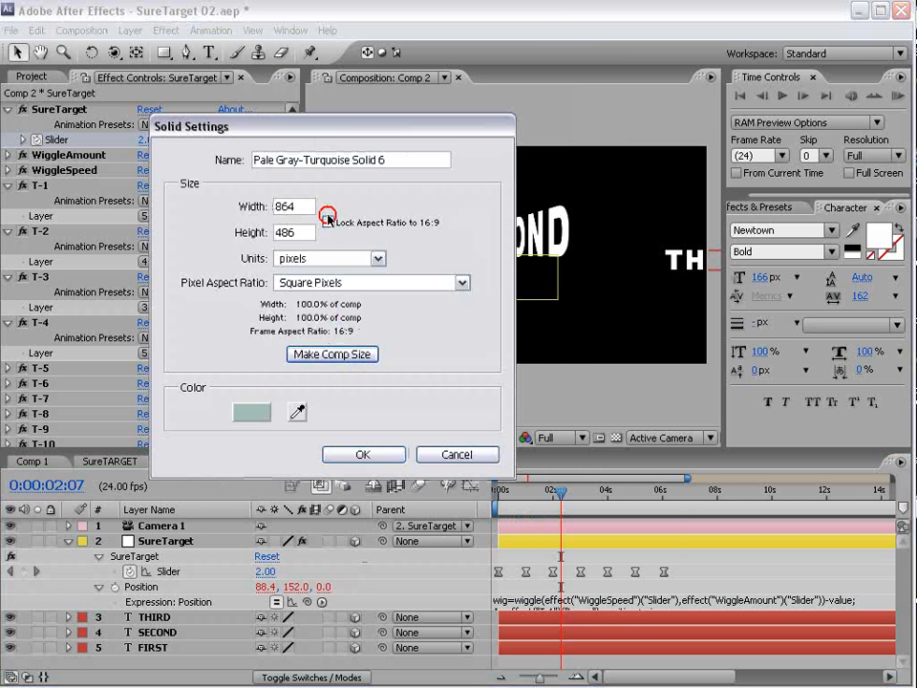
text(particles)
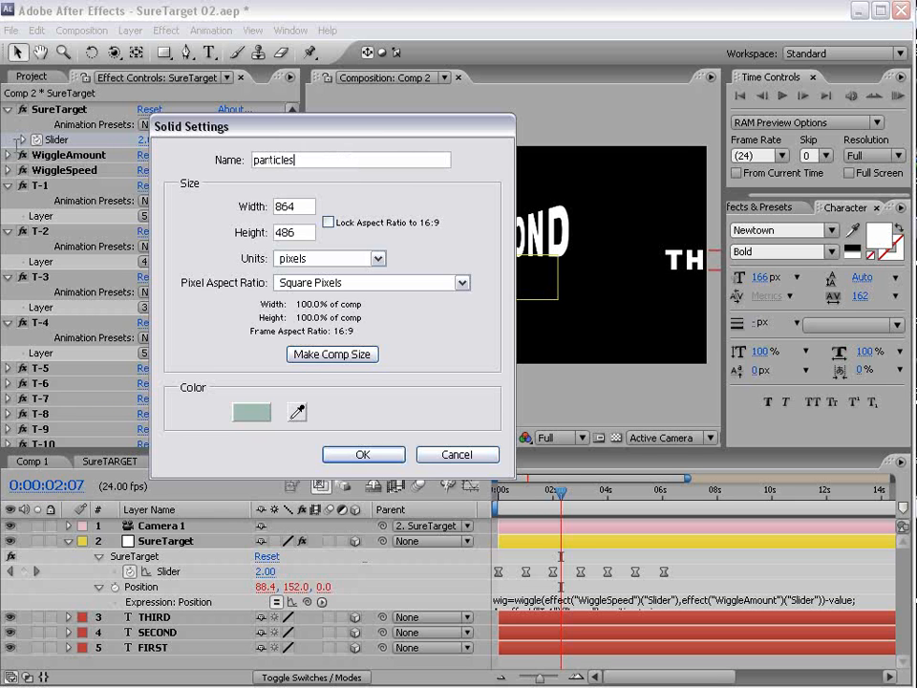
key(Return)
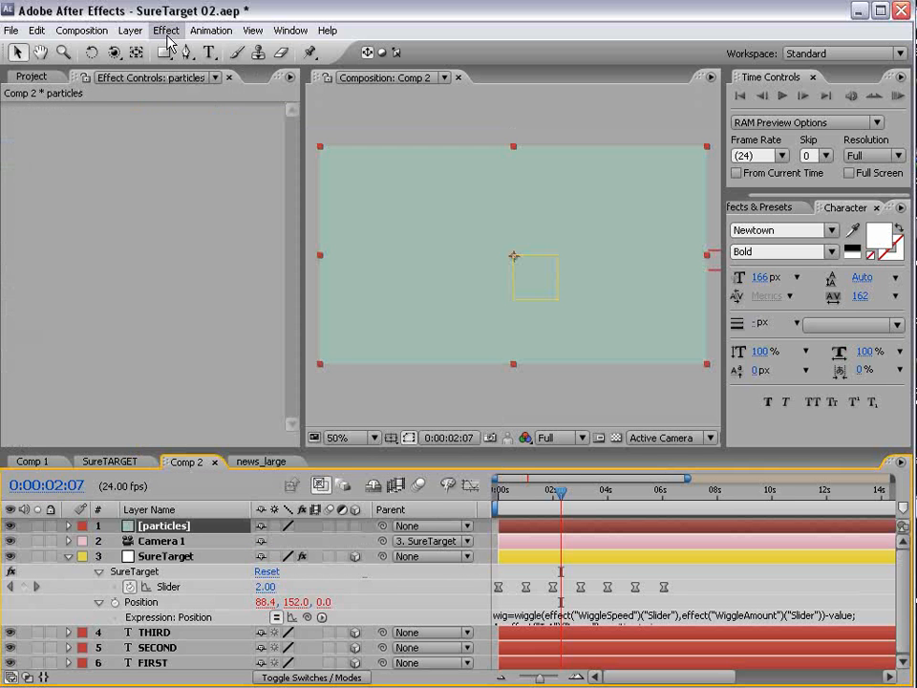
click(167, 29)
- Apply CC Particle World to the particles layer and turn its grid off
mouse_move(190, 454)
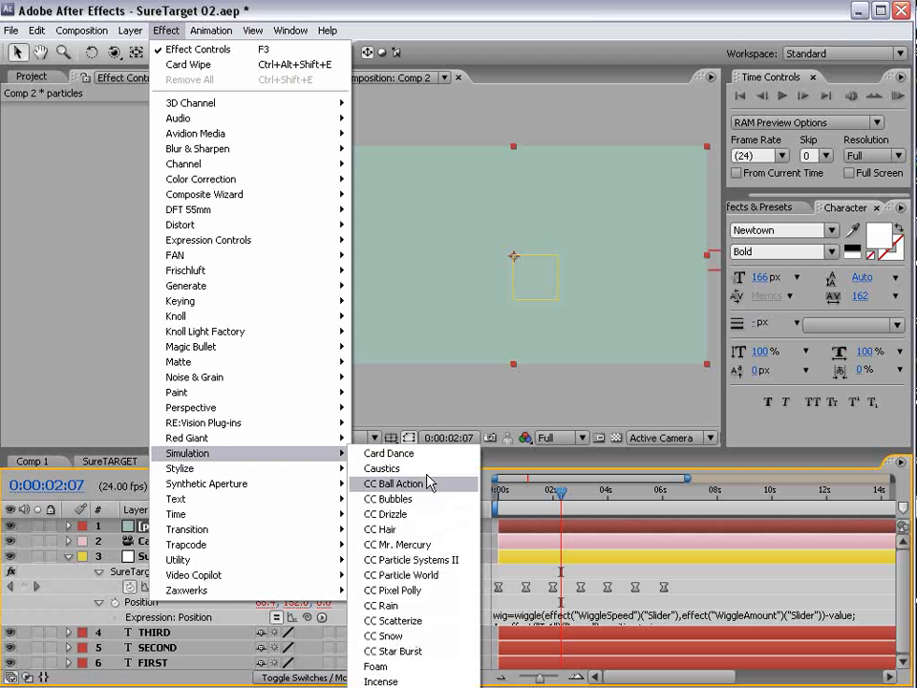
click(455, 575)
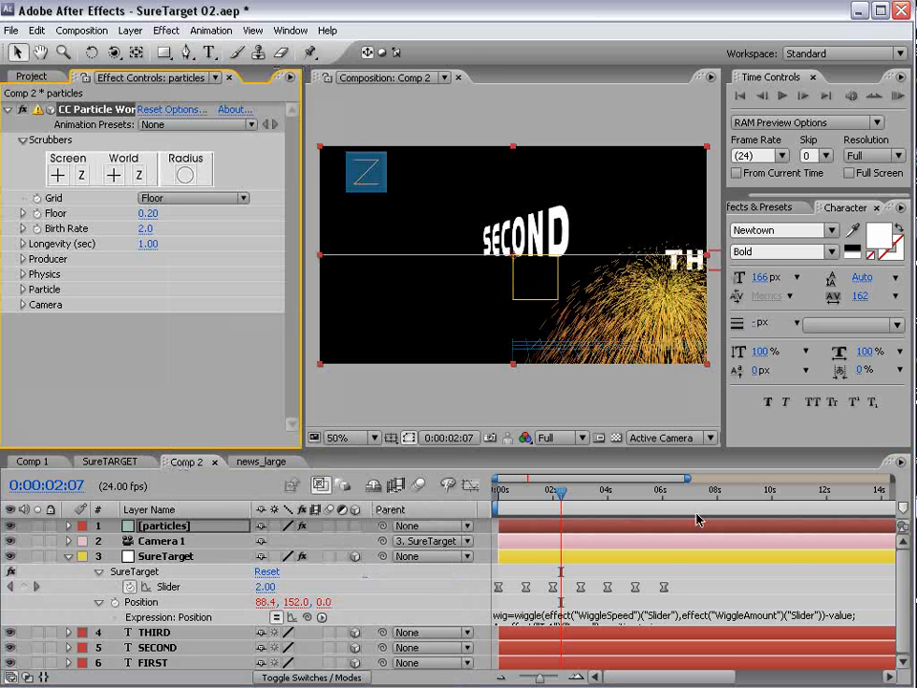
click(513, 492)
click(191, 198)
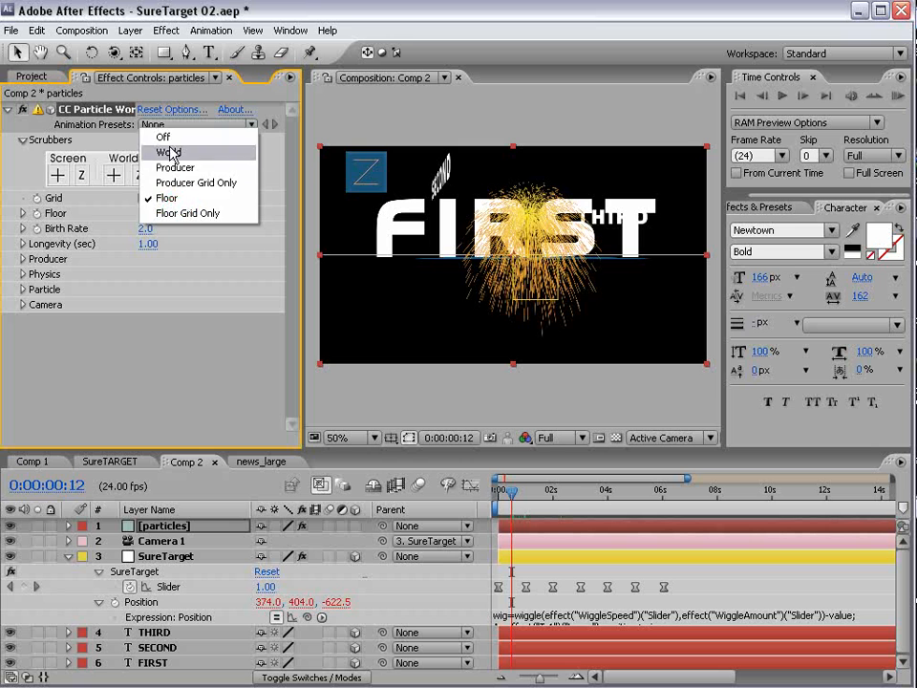
click(165, 137)
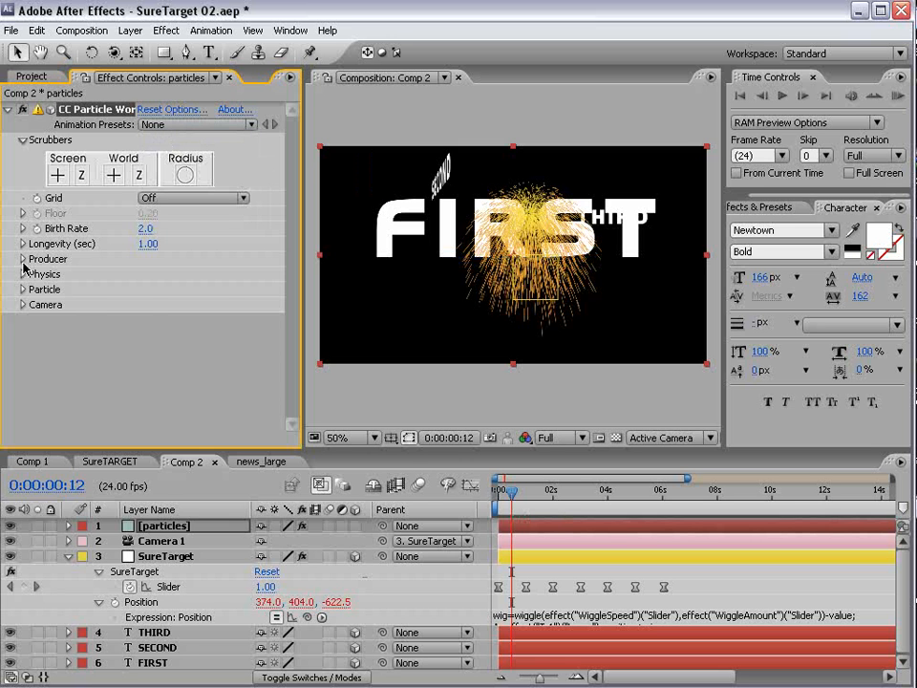
- Set the Physics Velocity and Gravity both to 0
click(22, 274)
click(148, 304)
text(1)
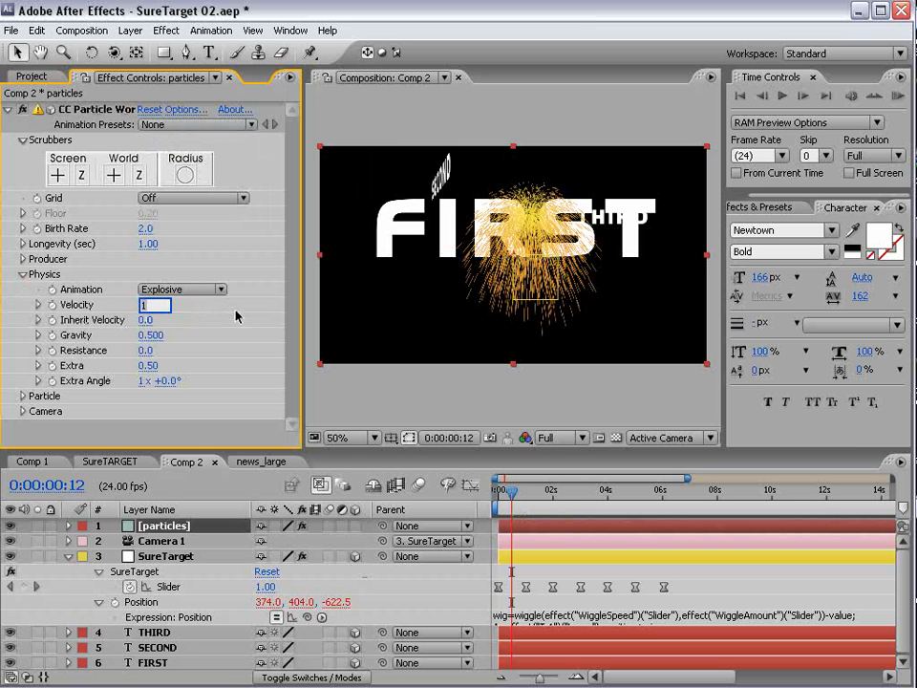
key(BackSpace)
text(0)
key(Return)
click(150, 336)
text(0)
key(Return)
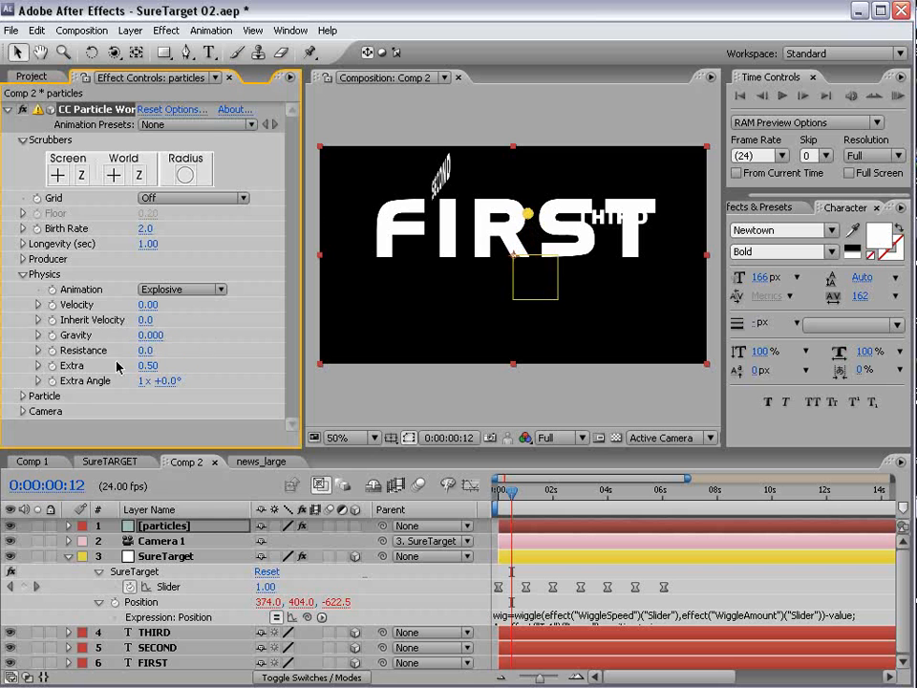
- Change the particle type to Faded Sphere
click(23, 395)
click(188, 257)
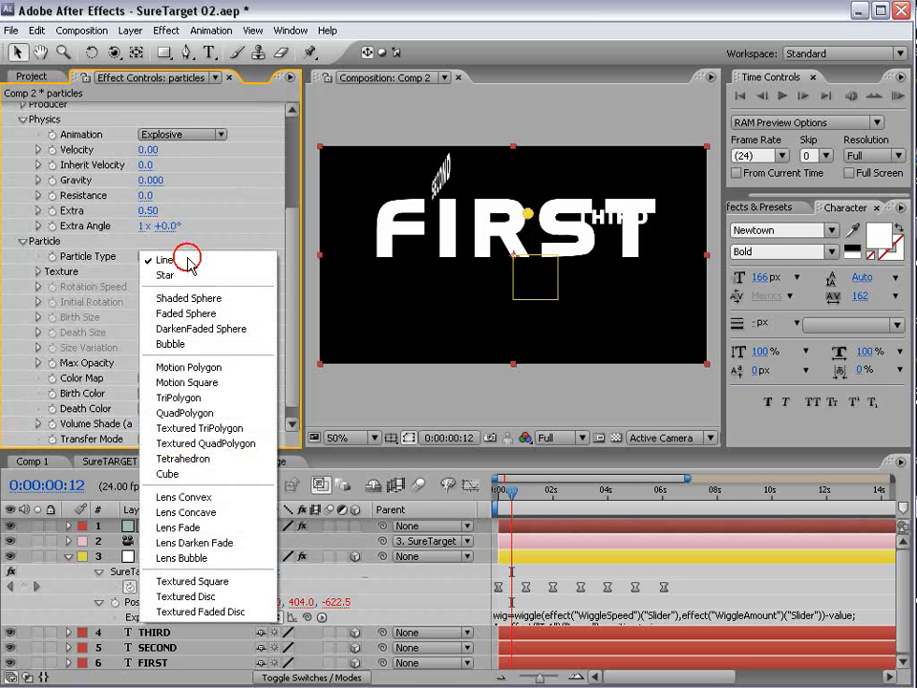
click(210, 313)
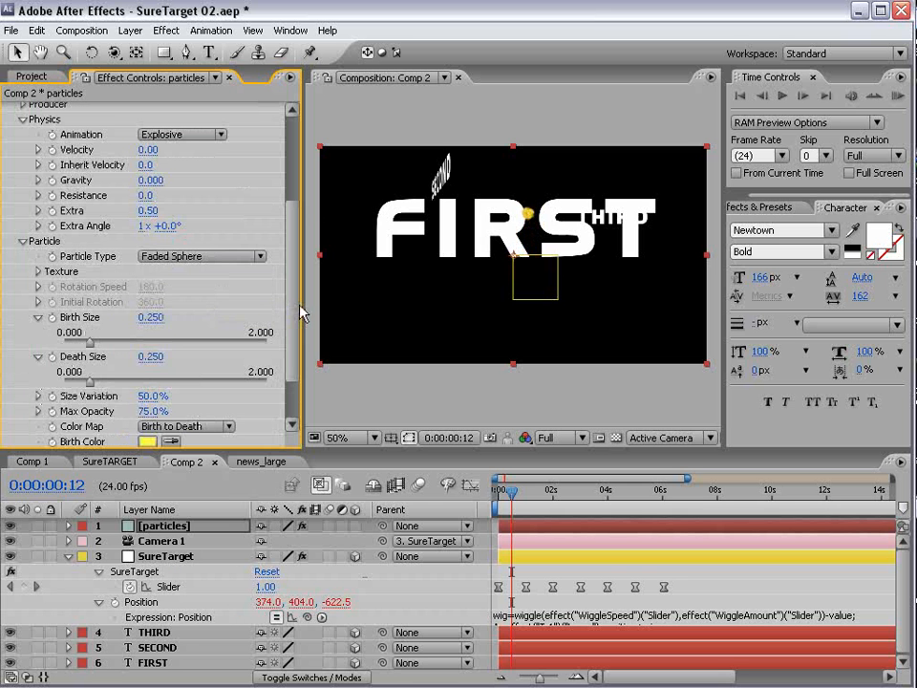
drag(294, 308, 294, 264)
- Enlarge the emitter radius (X 0.9, Y increased, Z 1.3) and keep Longevity at 3 seconds
click(22, 186)
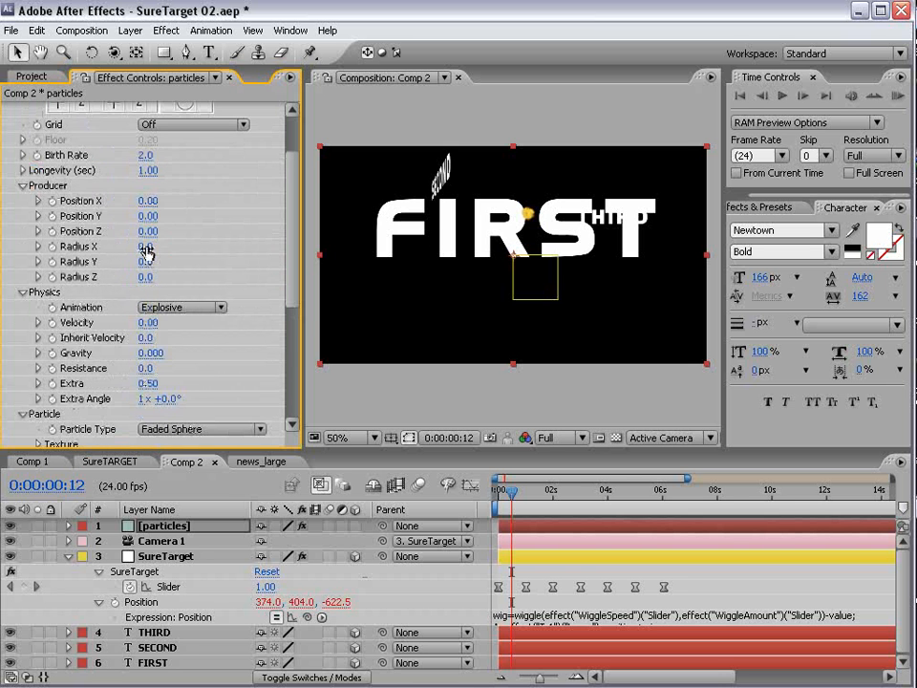
drag(146, 249, 218, 238)
drag(146, 259, 195, 255)
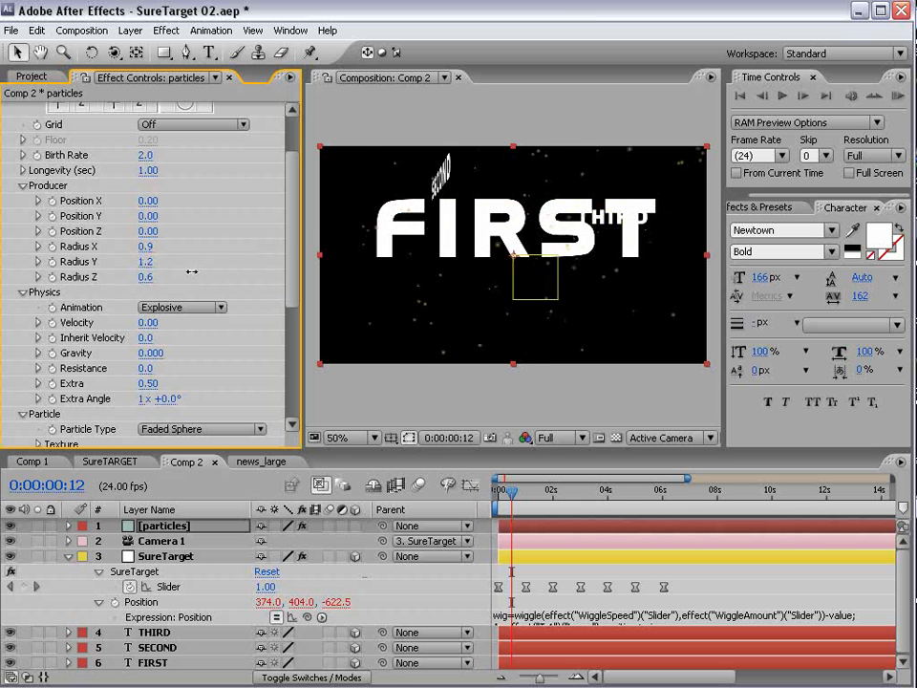
drag(146, 278, 265, 278)
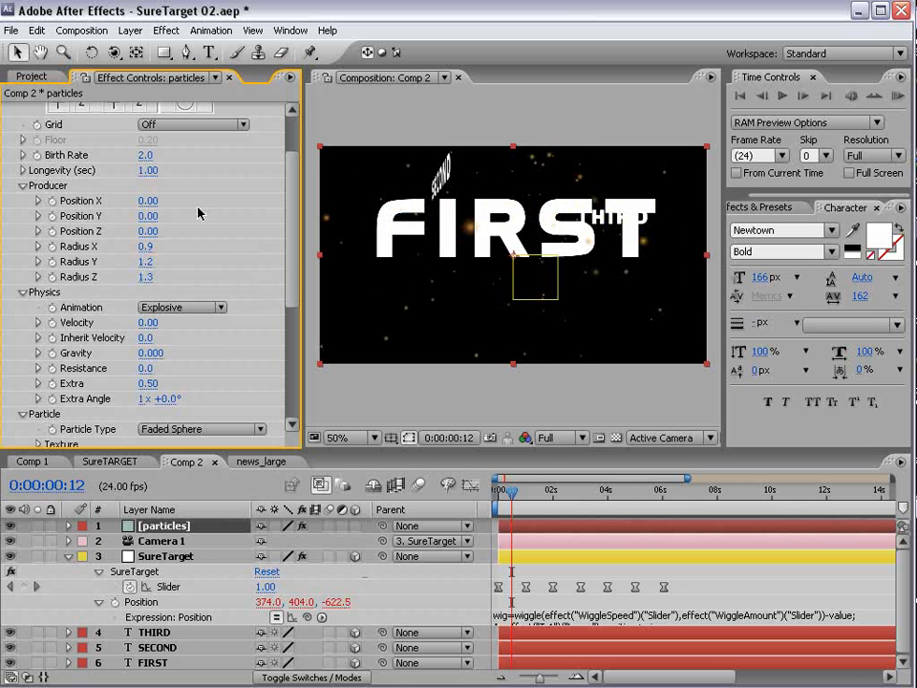
click(149, 168)
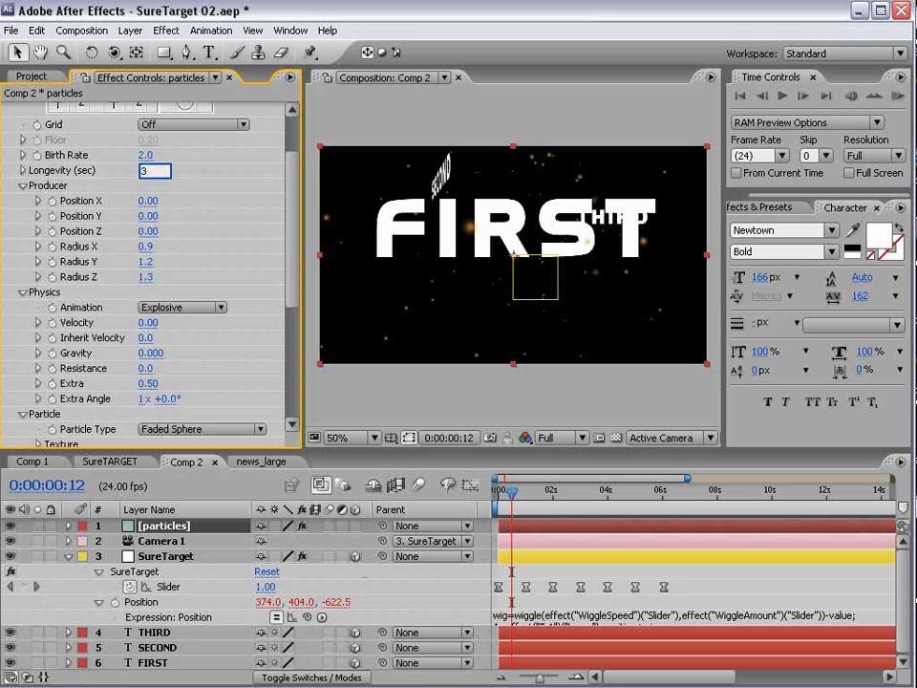
key(Return)
- Set the Birth Color to a bright saturated blue
drag(296, 289, 261, 403)
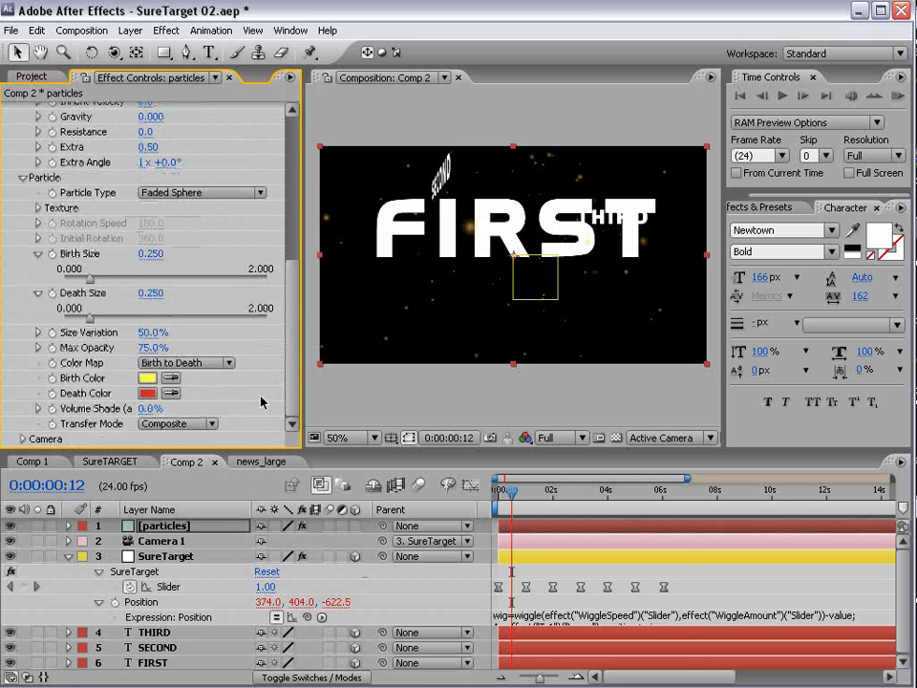
click(149, 377)
click(472, 533)
drag(398, 470, 452, 440)
click(626, 444)
- Set the Death Color to a pale light blue
click(149, 392)
click(440, 521)
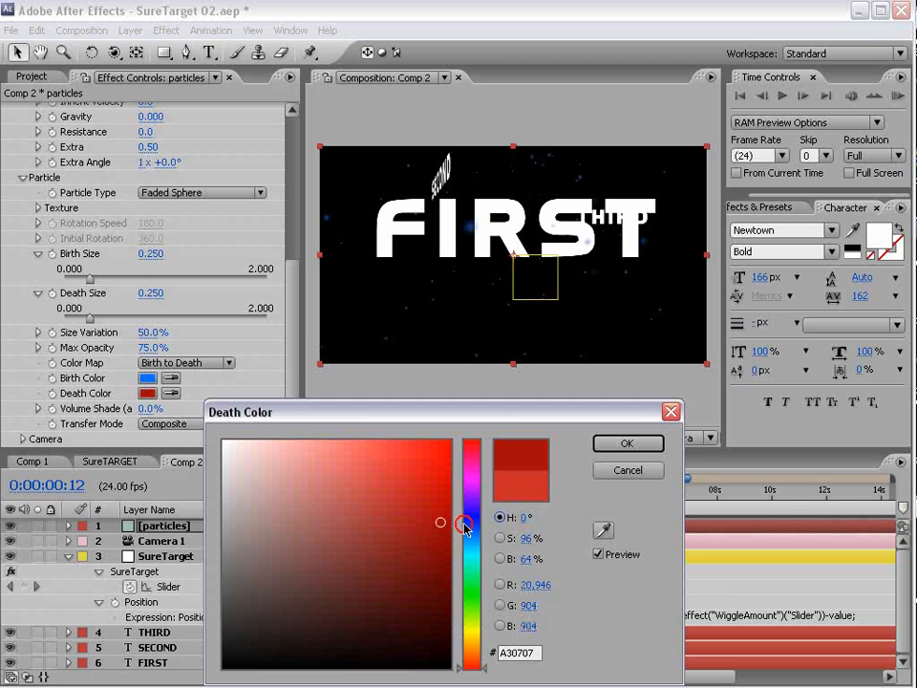
click(471, 536)
drag(427, 477, 449, 472)
drag(363, 451, 357, 440)
click(626, 444)
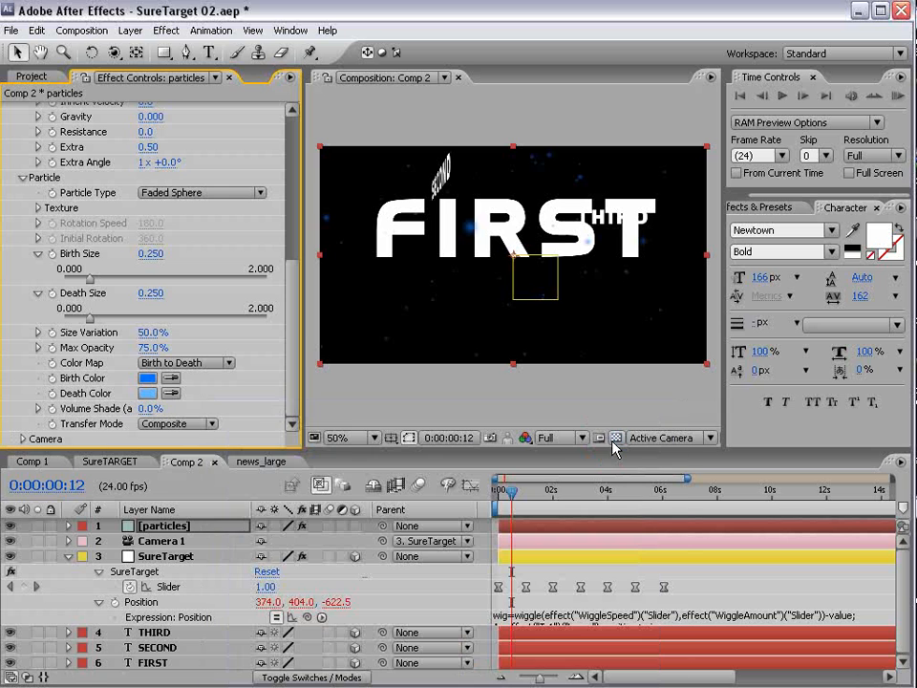
click(129, 31)
- Create a new solid layer named bg
mouse_move(287, 48)
click(368, 64)
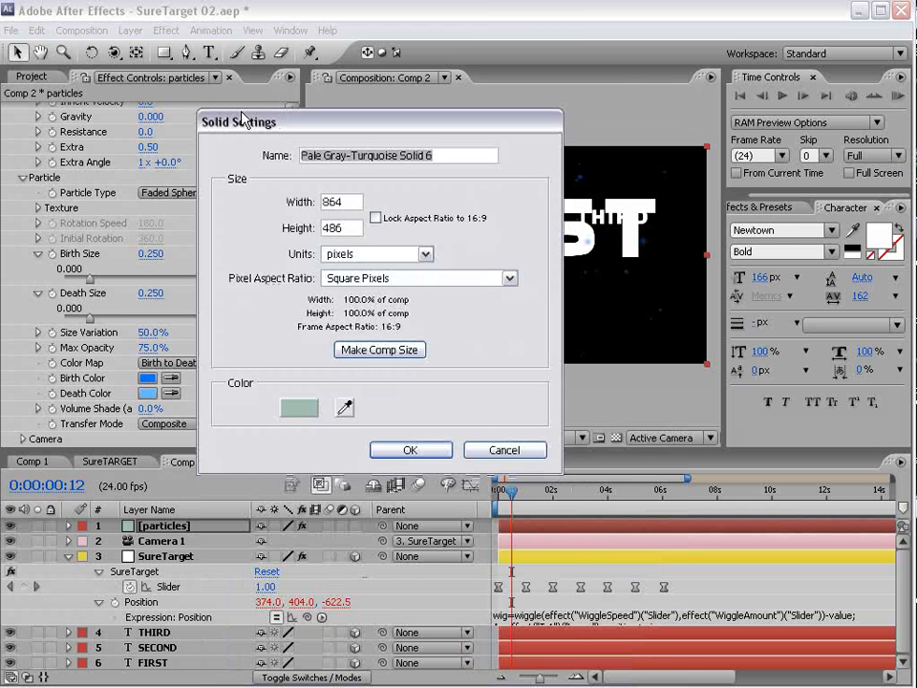
text(bg)
key(Return)
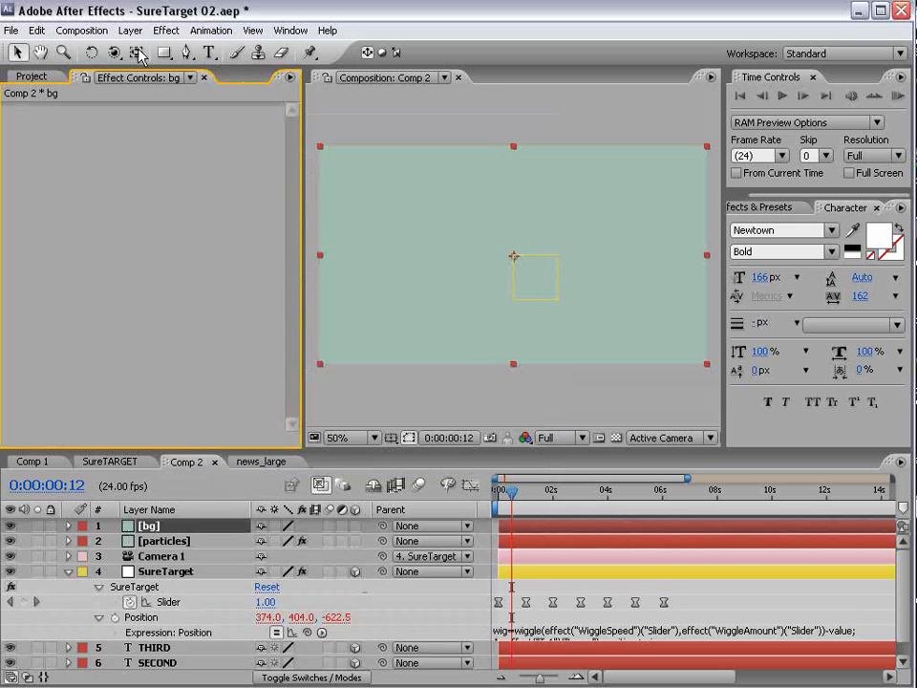
- Apply a Ramp effect to bg and set its shape to Radial
click(166, 30)
mouse_move(247, 285)
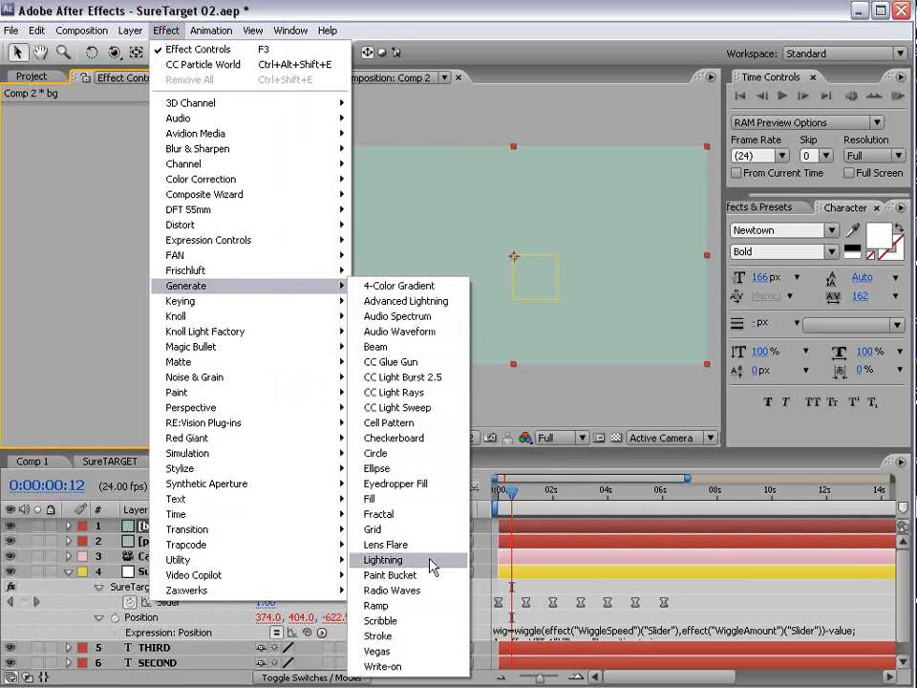
click(376, 605)
click(169, 203)
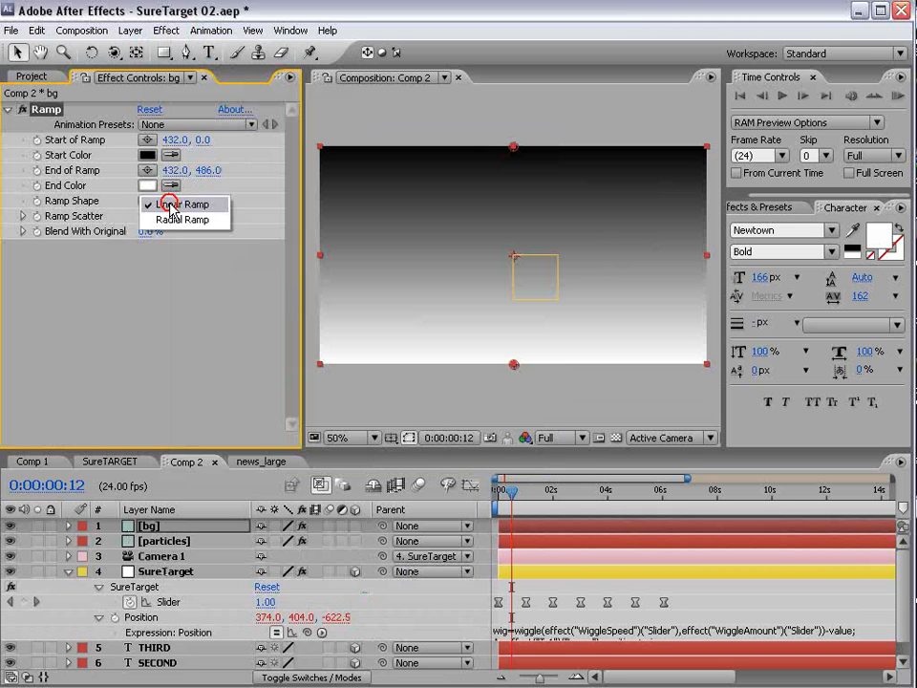
click(176, 219)
- Set the ramp's start colour to bright blue 0052B8 and end colour to dark navy 002654
click(147, 155)
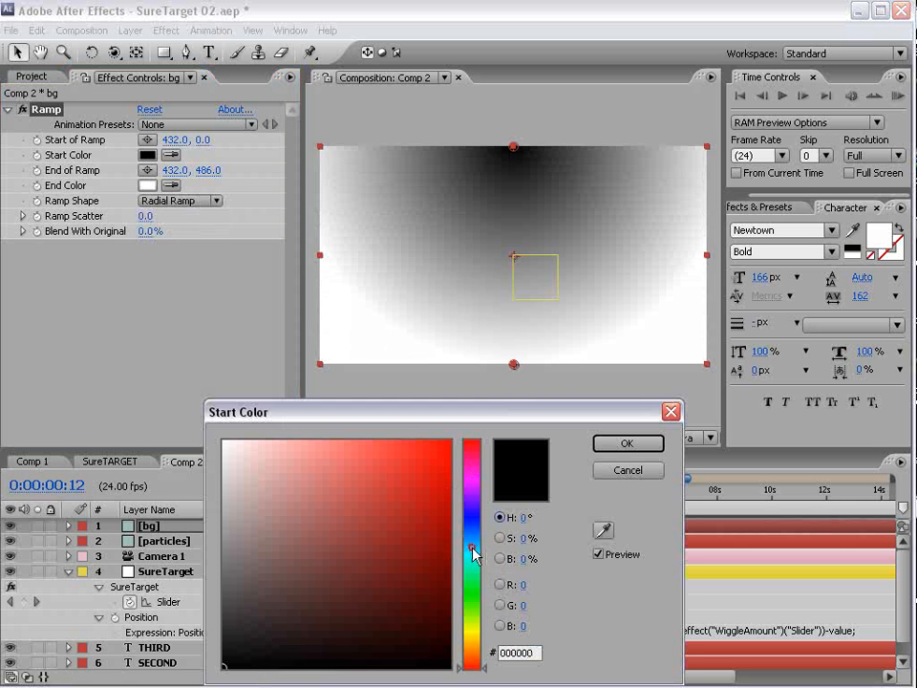
drag(472, 547, 472, 533)
drag(383, 503, 459, 503)
click(641, 443)
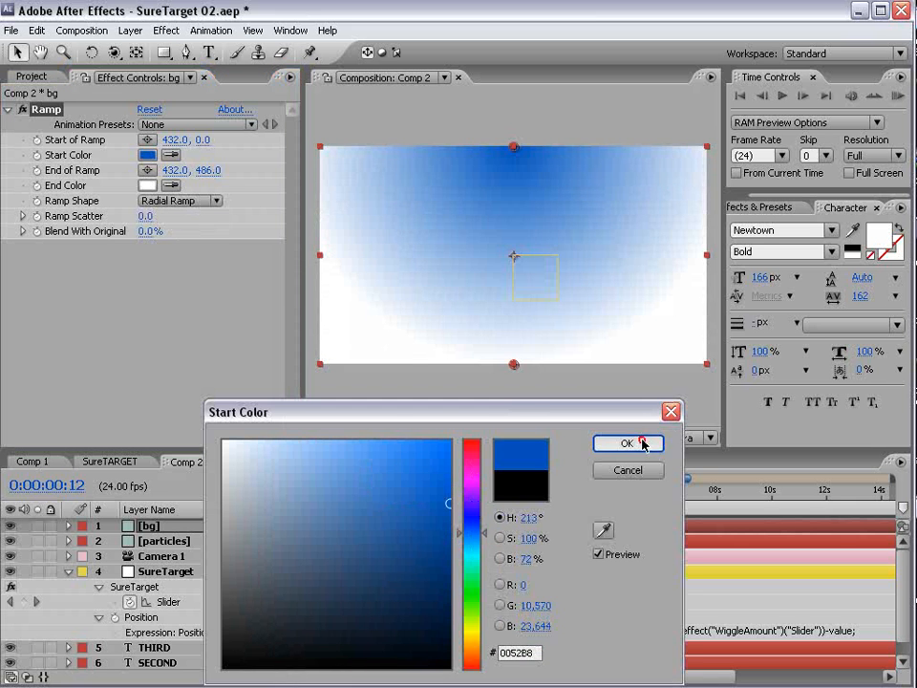
click(147, 185)
click(472, 533)
drag(403, 571, 451, 591)
click(449, 593)
click(642, 444)
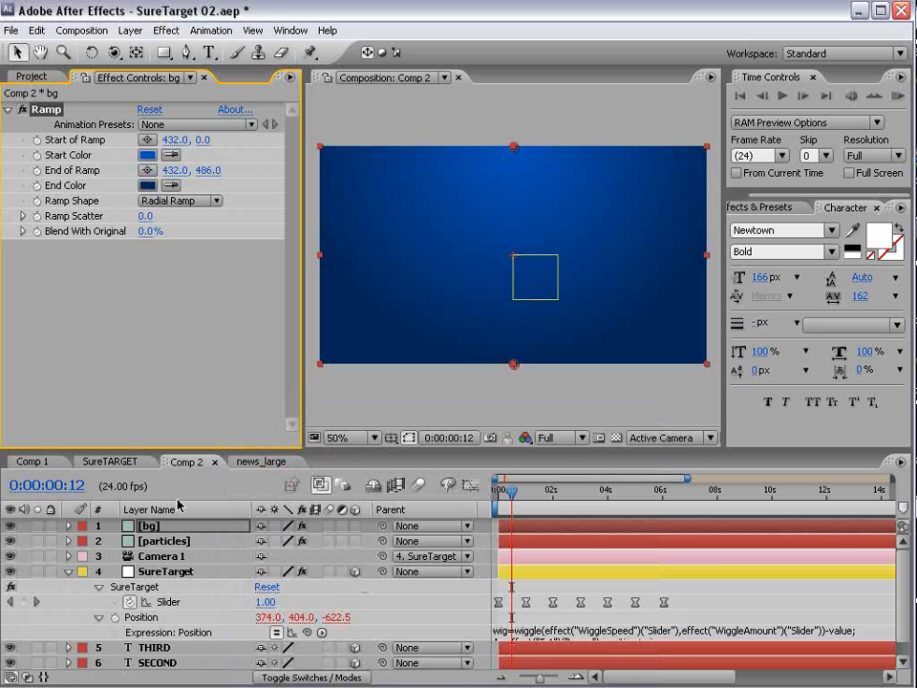
click(69, 575)
- Move bg below the text and compress SureTarget's Slider keyframes into less time
drag(143, 526, 157, 638)
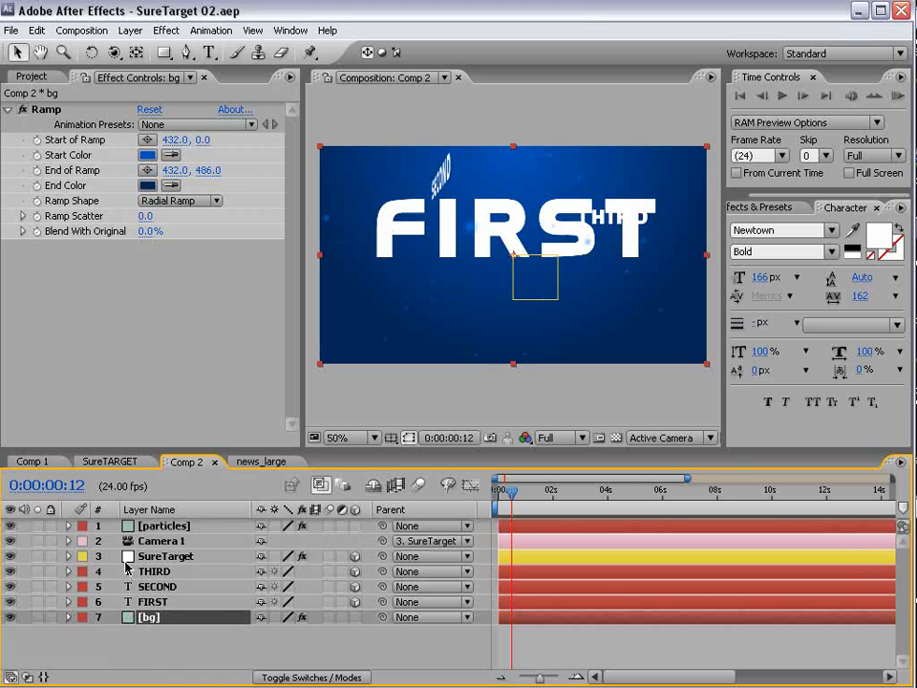
click(499, 494)
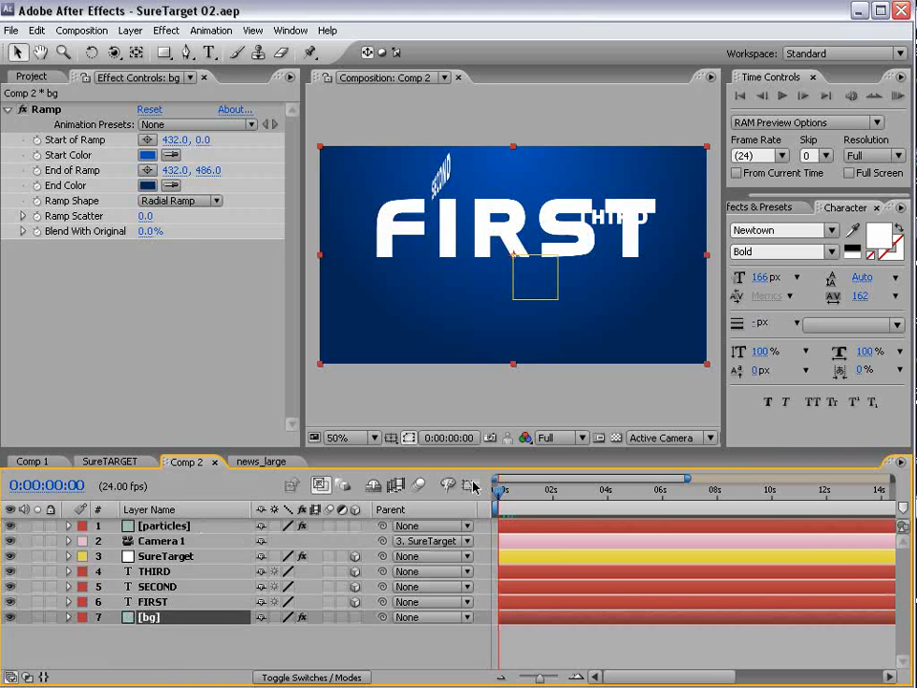
click(166, 558)
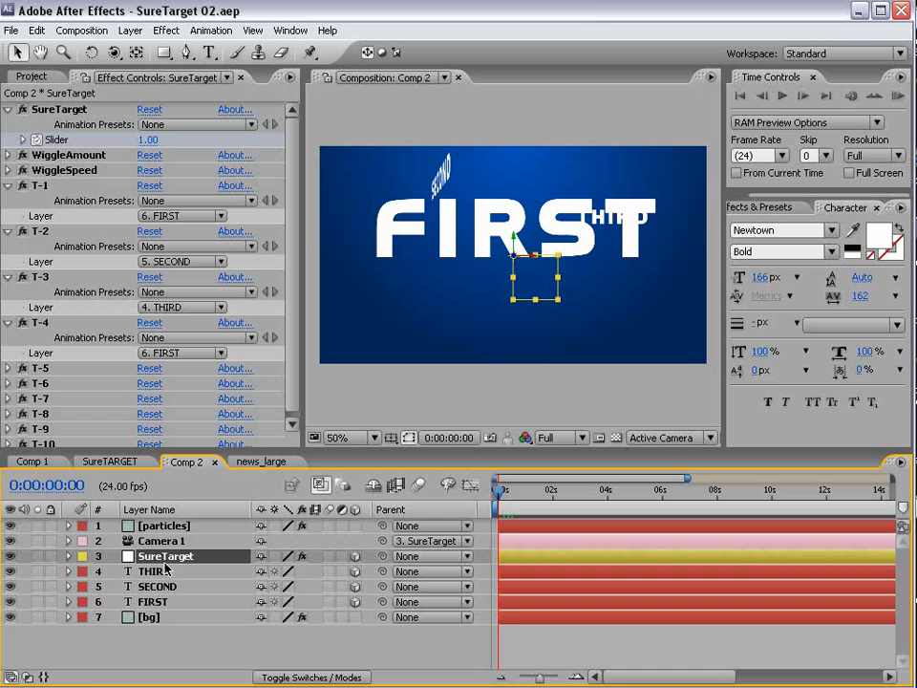
key(u)
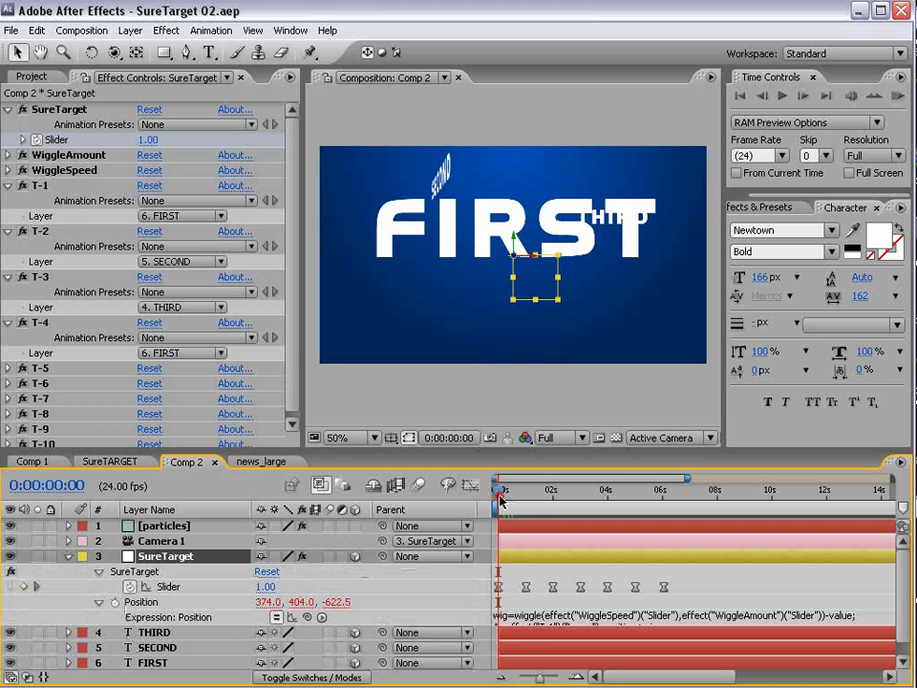
drag(499, 501, 516, 522)
drag(676, 571, 487, 599)
drag(665, 590, 608, 598)
drag(616, 493, 417, 507)
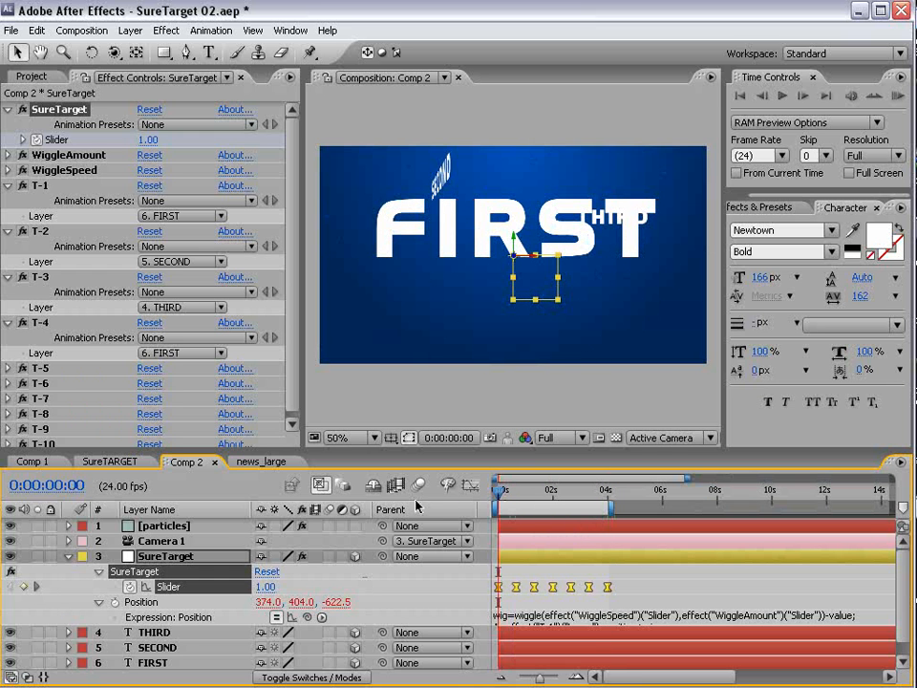
- Preview Comp 2 and lock the particles layer
click(554, 526)
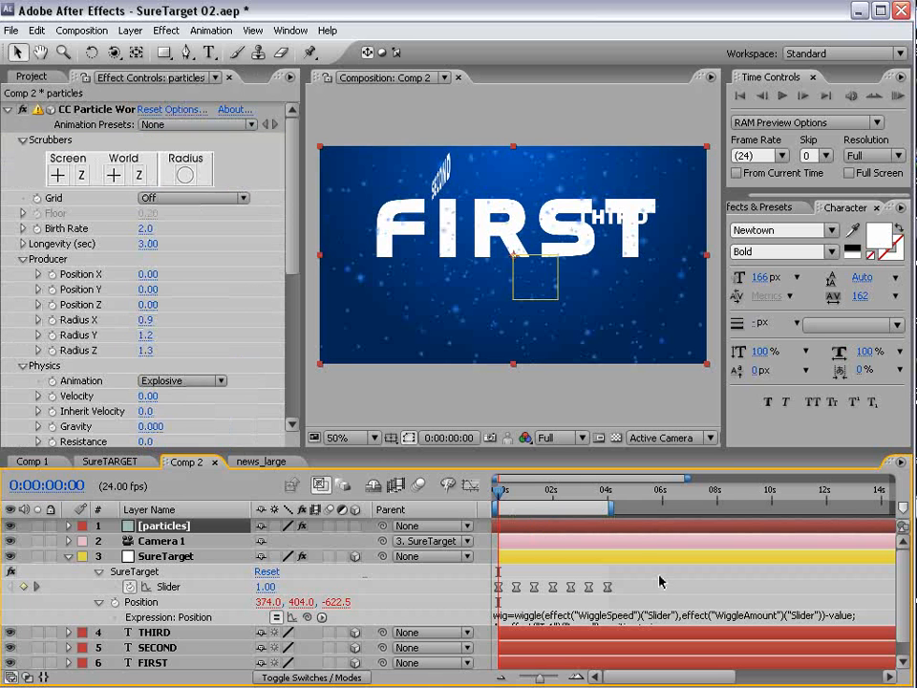
key(KP_0)
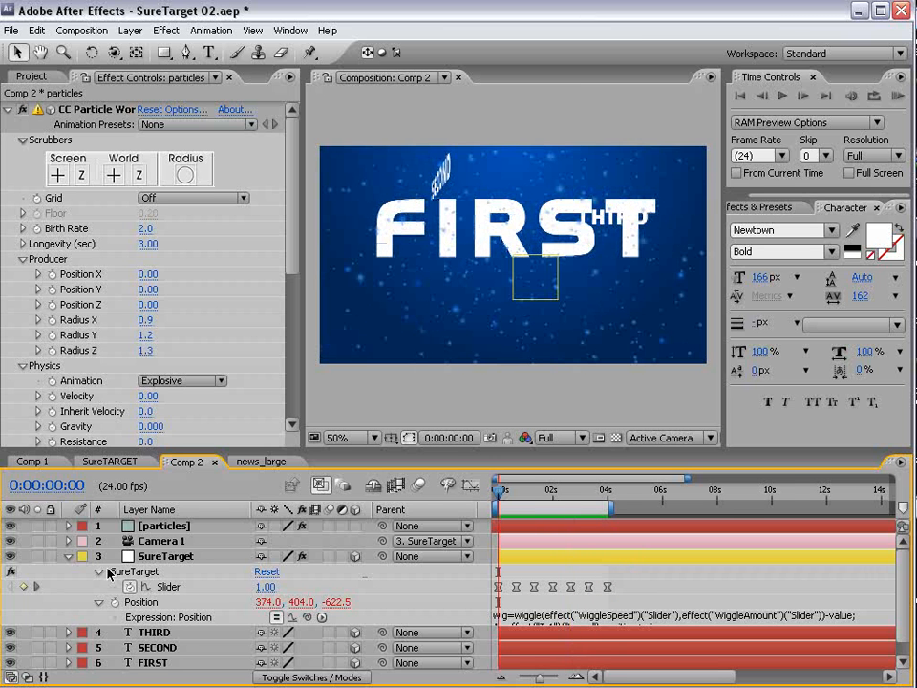
drag(497, 489, 544, 486)
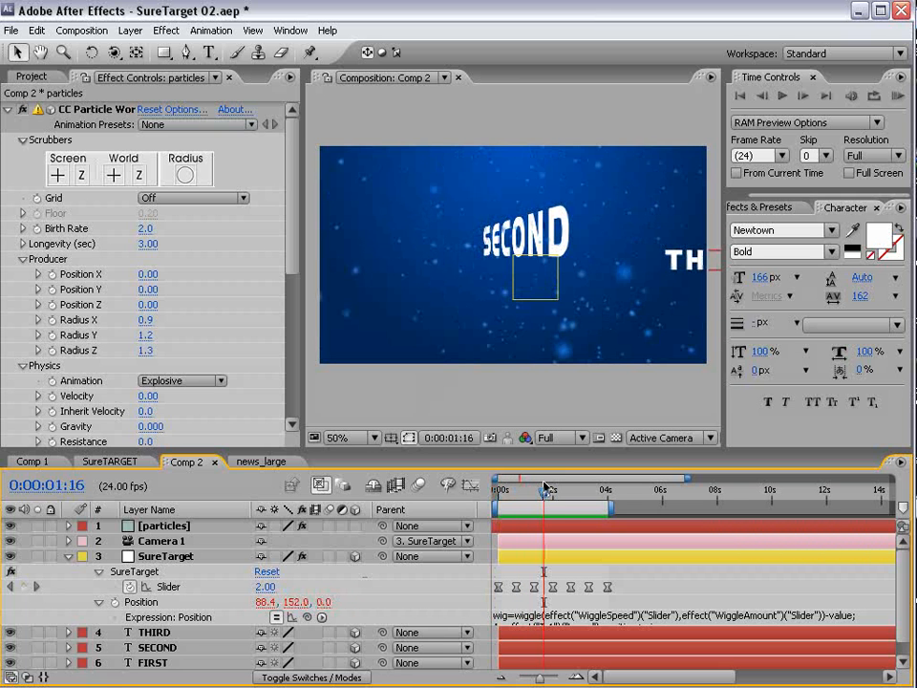
click(51, 526)
click(542, 218)
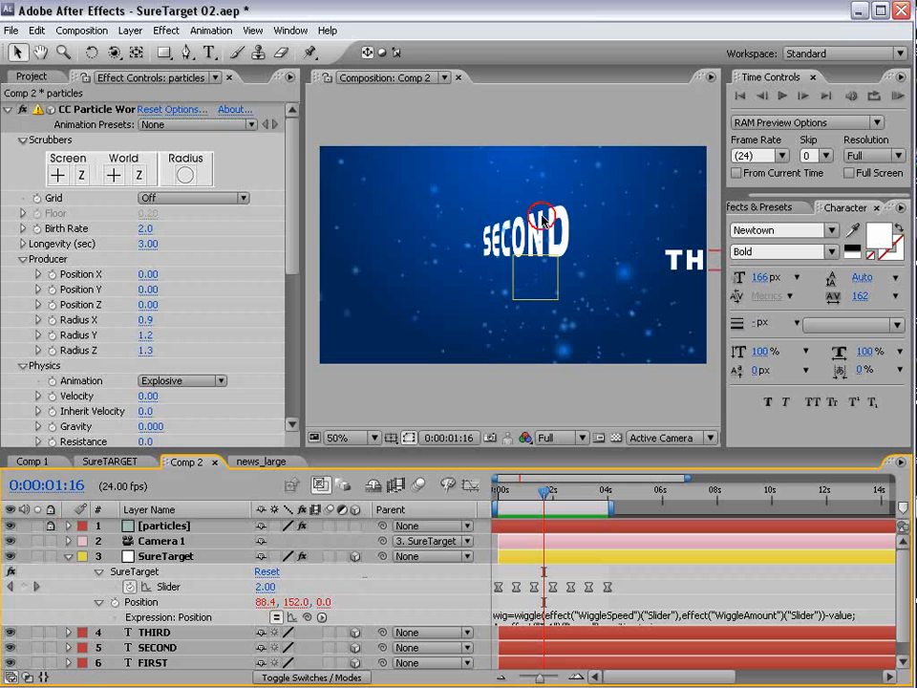
- Rotate SECOND around its Y axis, then select the Slider keyframe at frame 00:19
key(w)
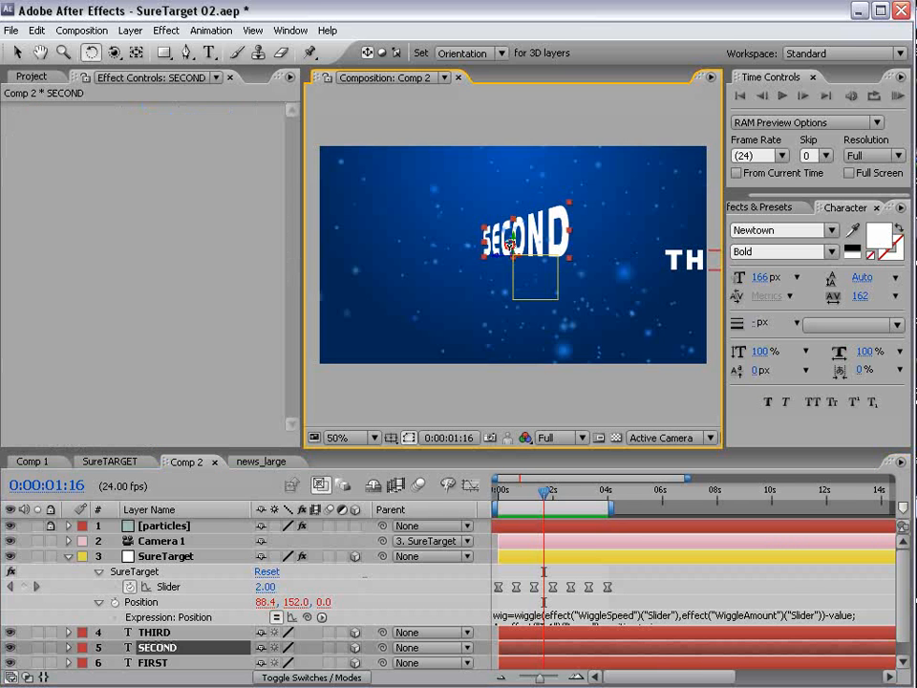
drag(510, 245, 516, 256)
key(=)
key(=)
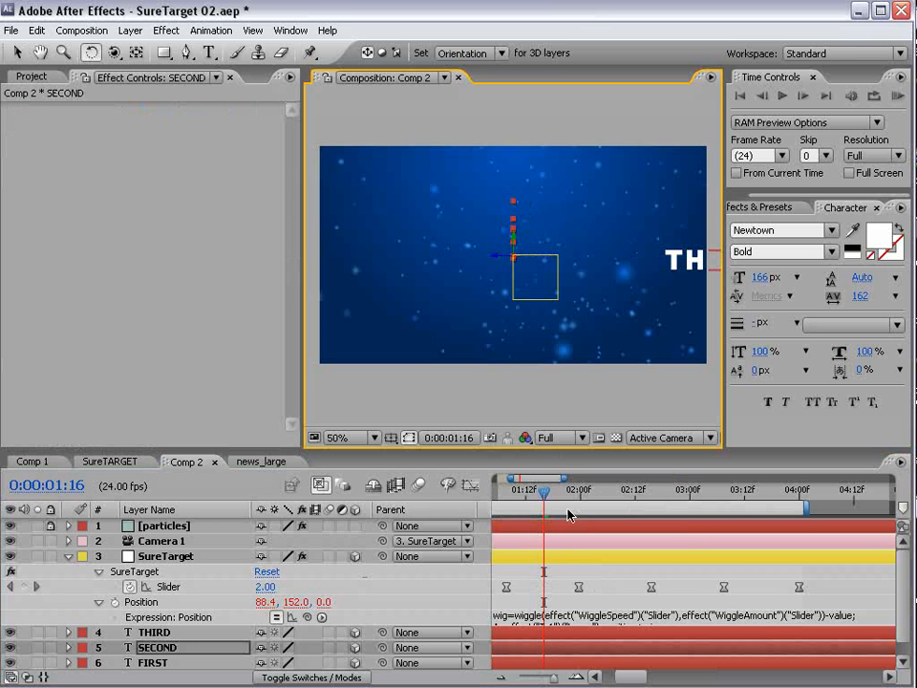
drag(584, 491, 516, 540)
key(h)
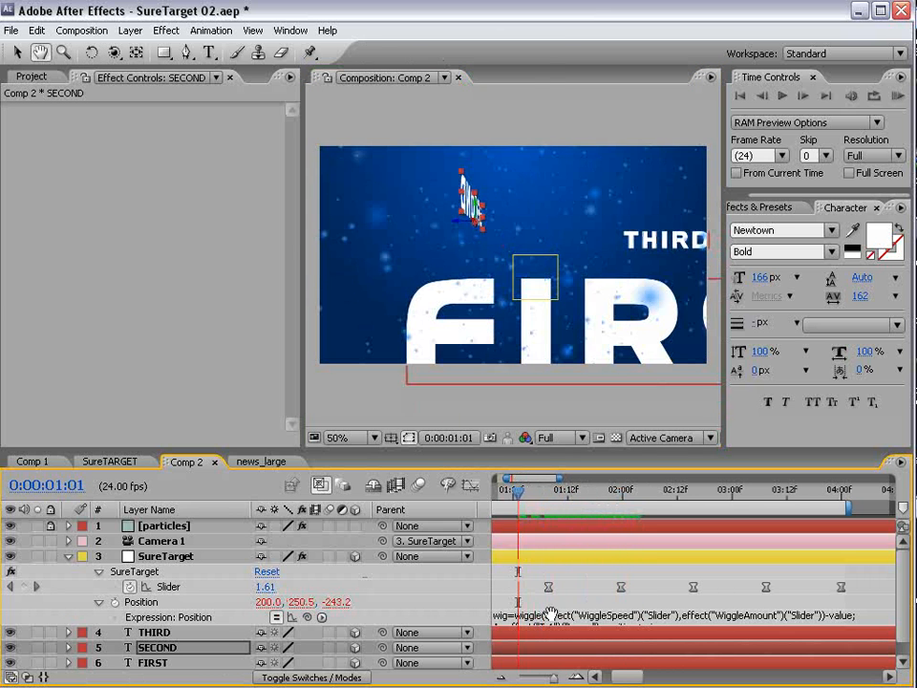
drag(551, 612, 644, 585)
drag(611, 493, 573, 540)
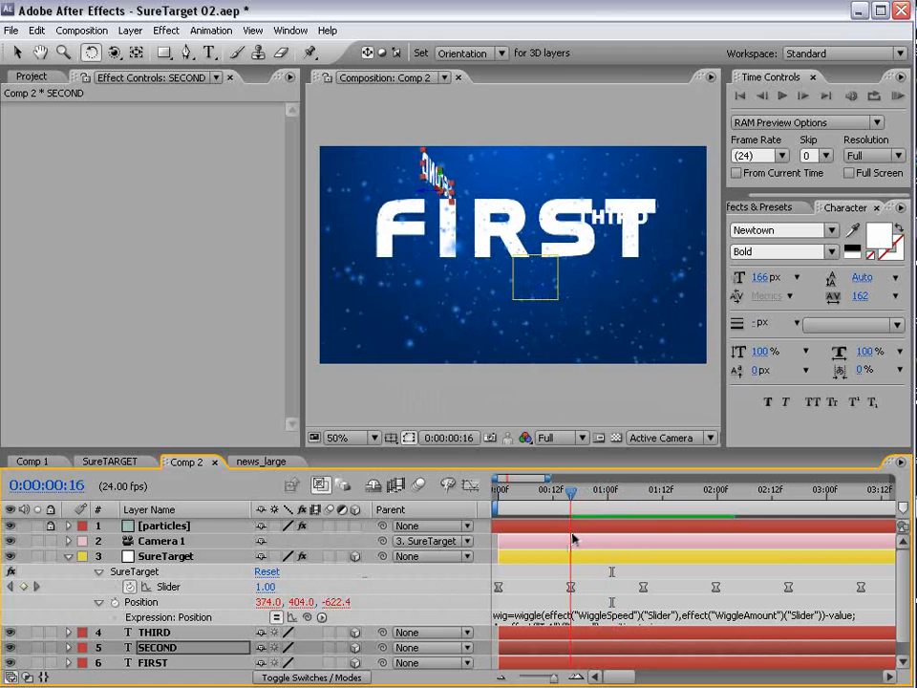
click(570, 587)
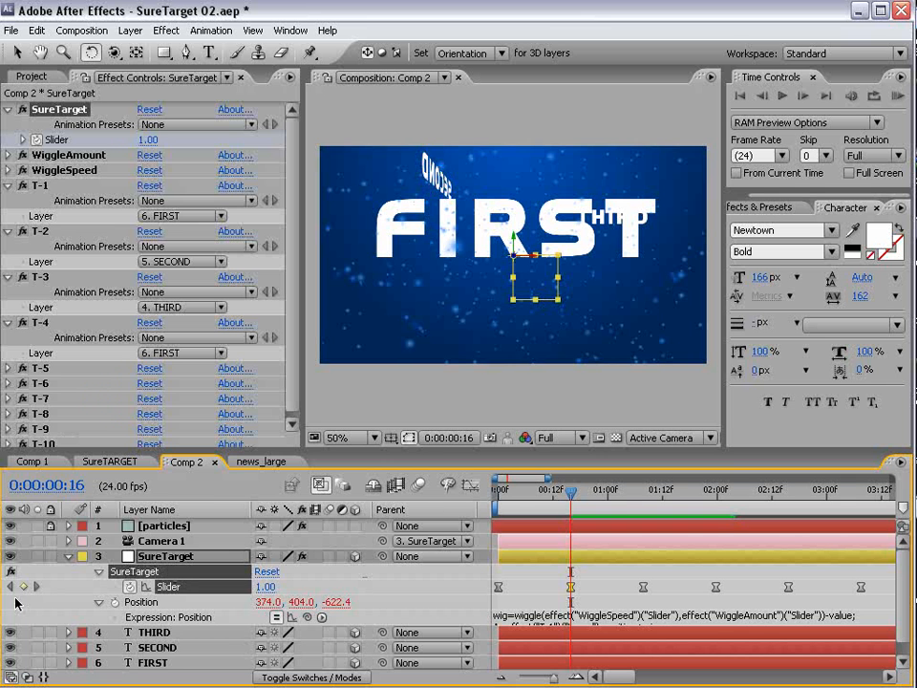
- Keyframe SureTarget's Orientation, turning it 90° on Y at 1:08 and keying again at 2:00
key(shift+r)
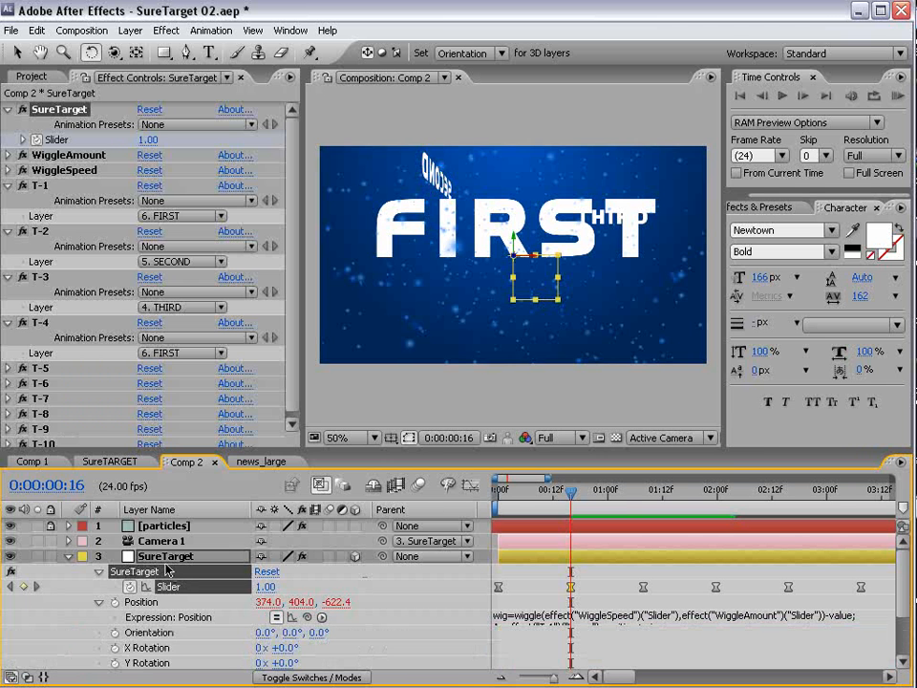
drag(200, 447, 200, 417)
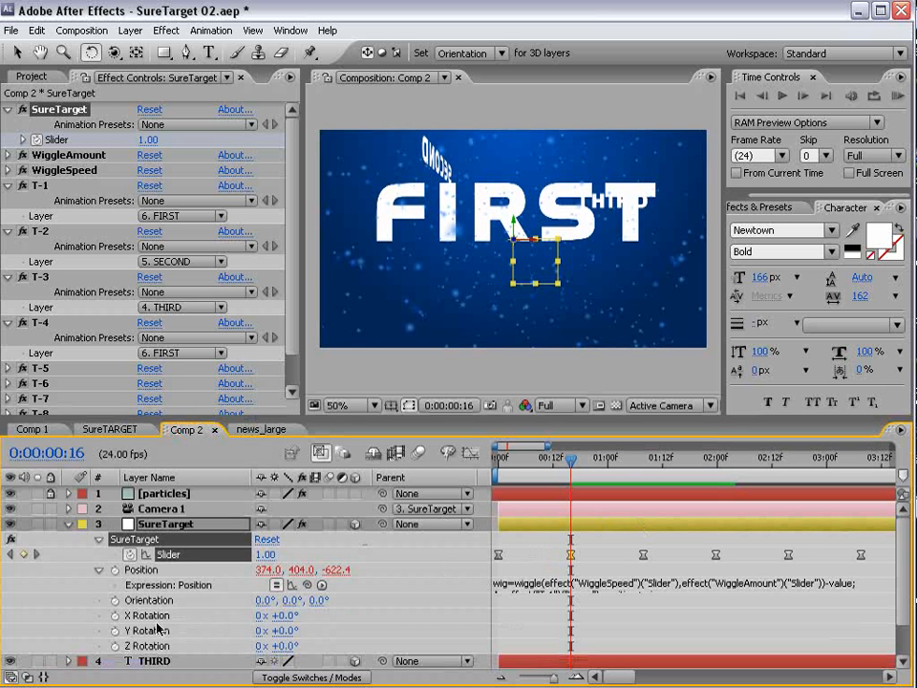
click(114, 599)
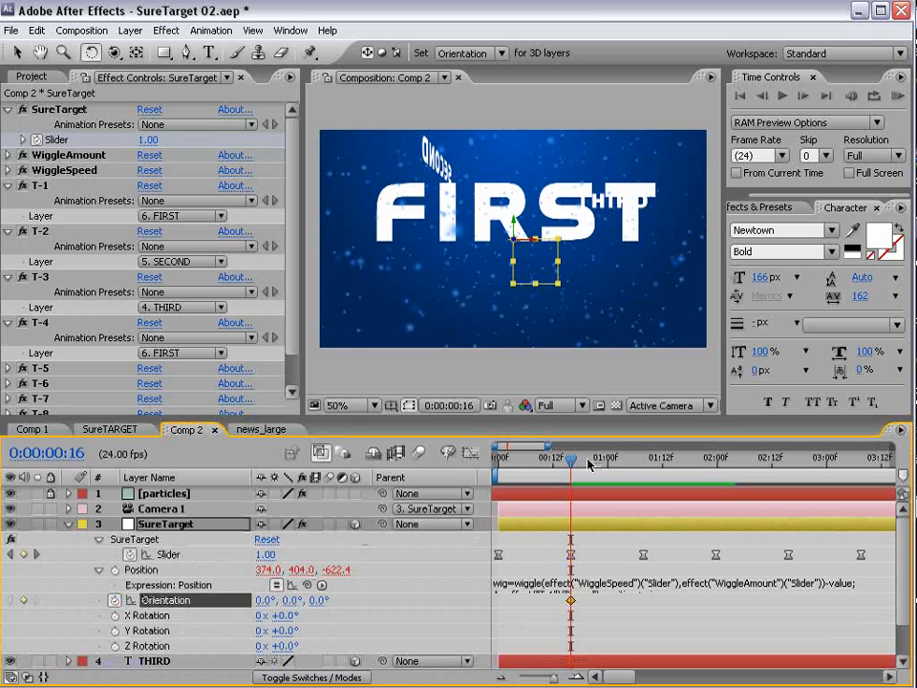
drag(589, 462, 638, 464)
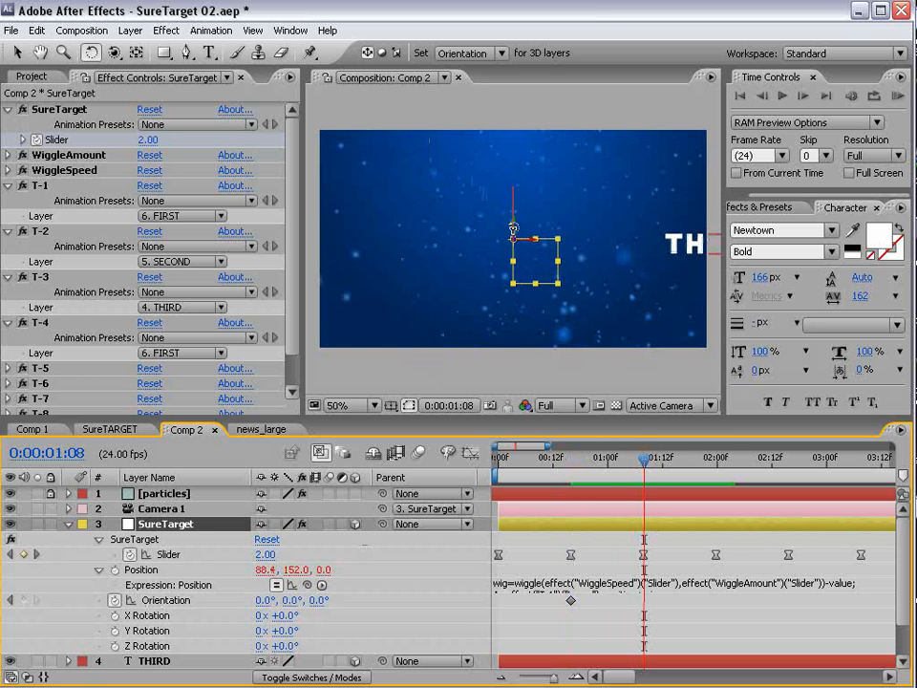
drag(513, 229, 500, 235)
drag(486, 239, 480, 242)
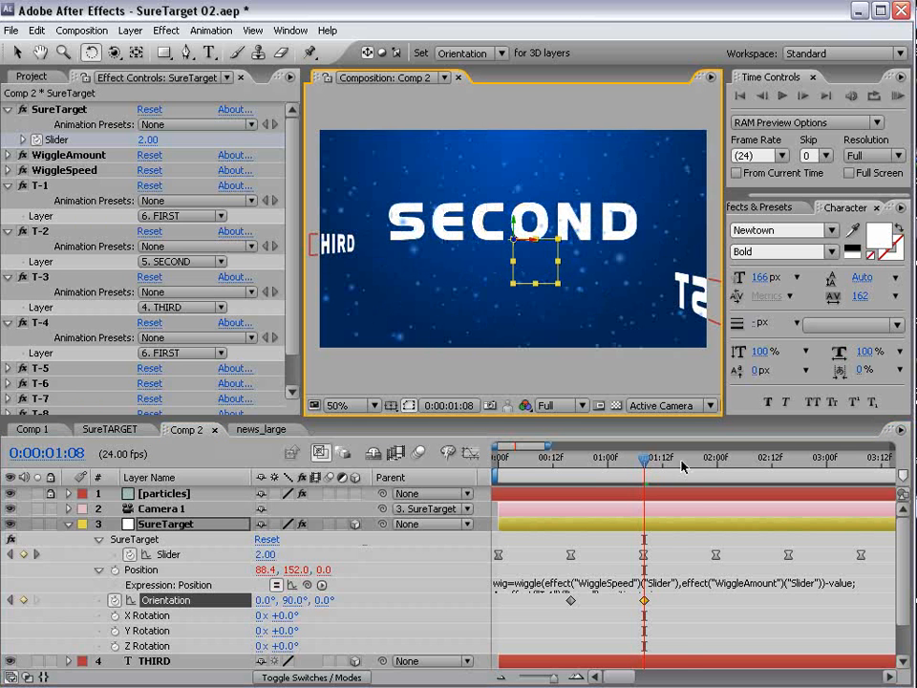
click(716, 460)
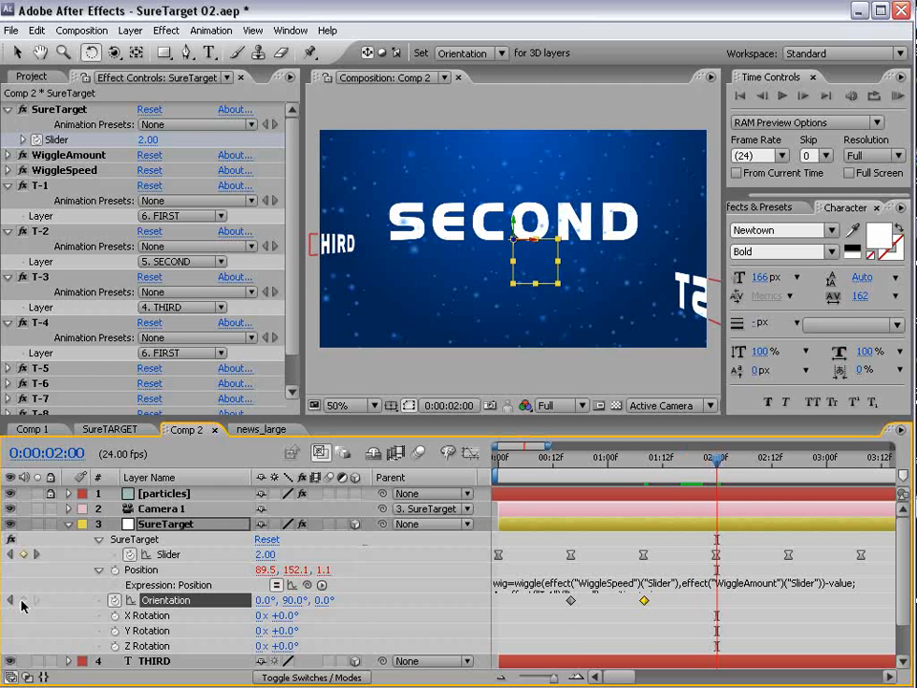
click(23, 601)
- Set SureTarget's Y orientation back to 0° at 2:15
drag(717, 465, 786, 469)
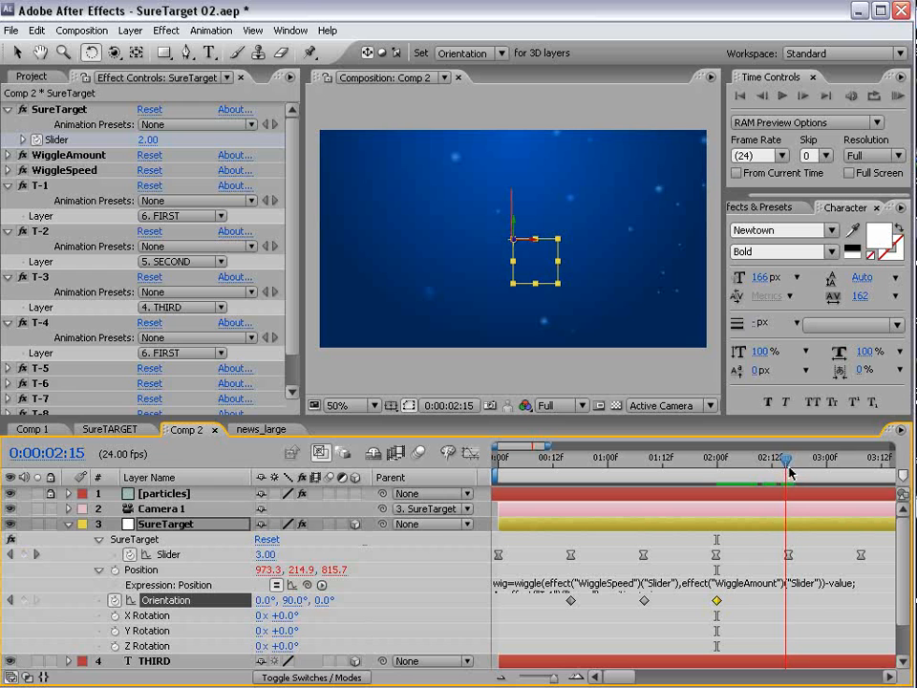
click(786, 554)
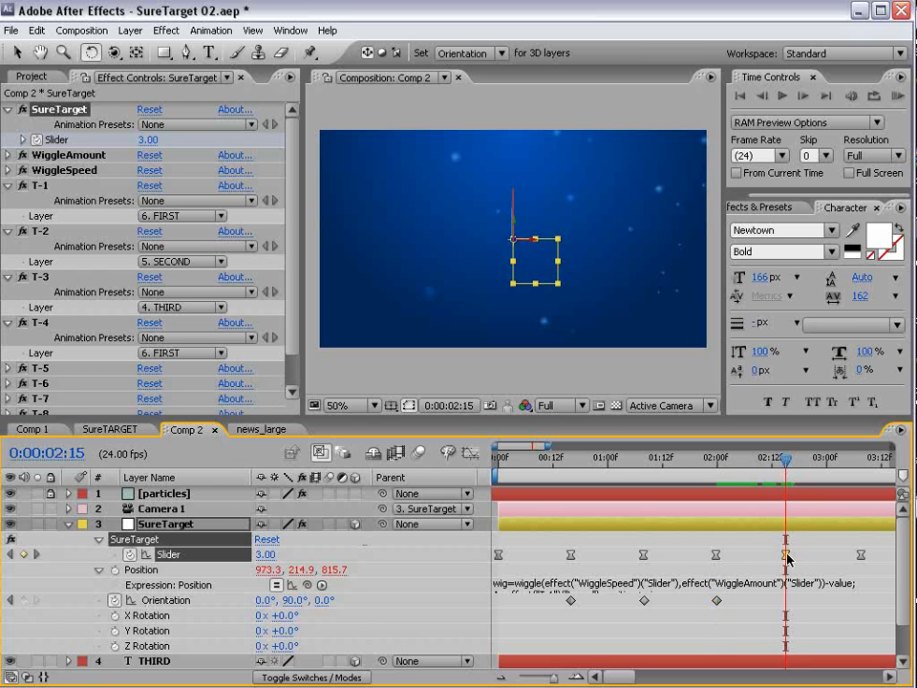
drag(294, 600, 288, 605)
click(290, 604)
text(0)
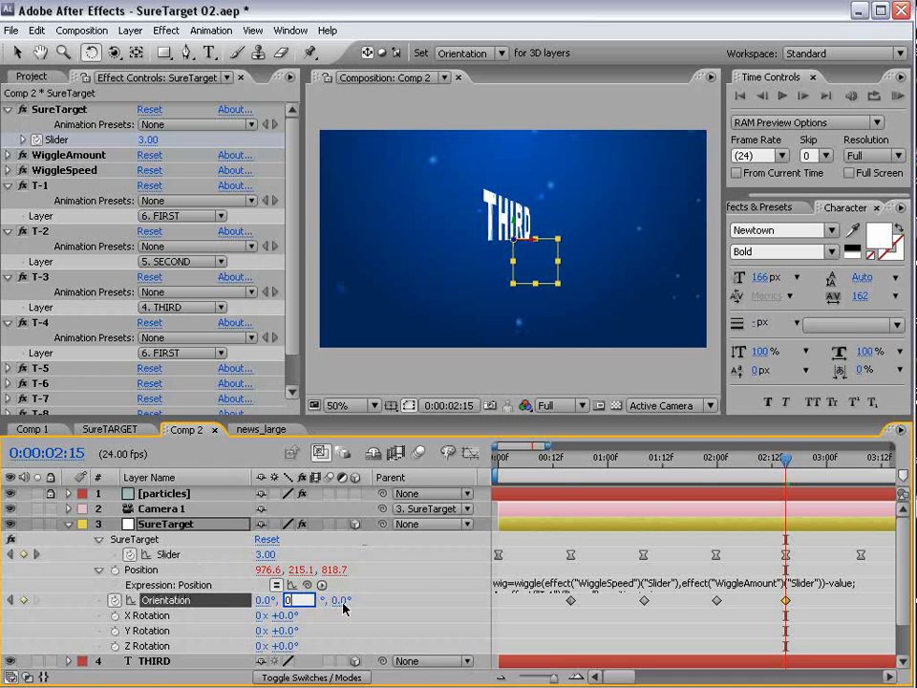
key(Return)
- Apply Easy Ease to all four Orientation keyframes and deselect them
drag(792, 463, 558, 460)
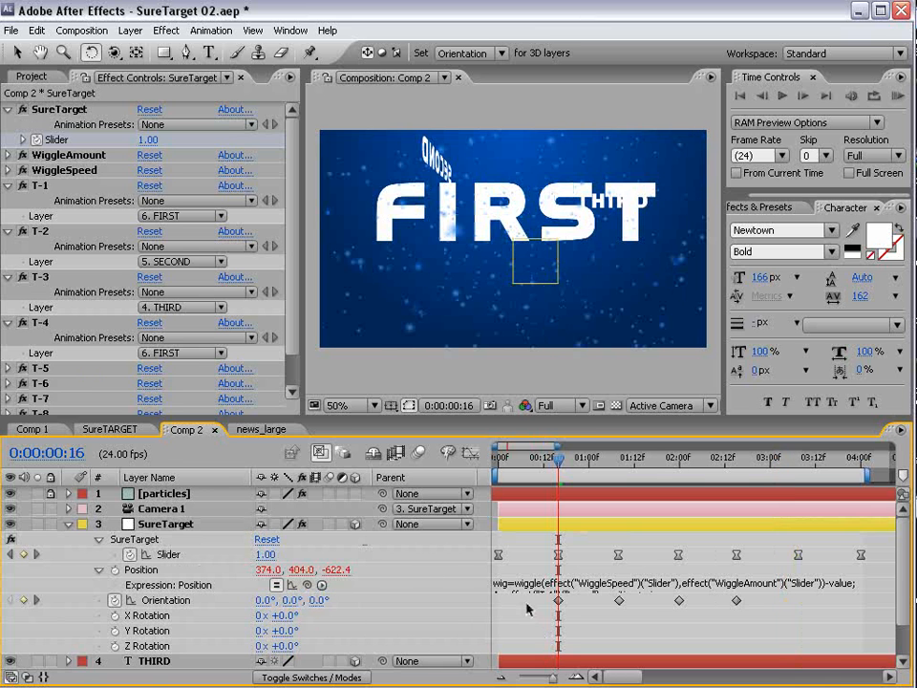
drag(528, 608, 758, 618)
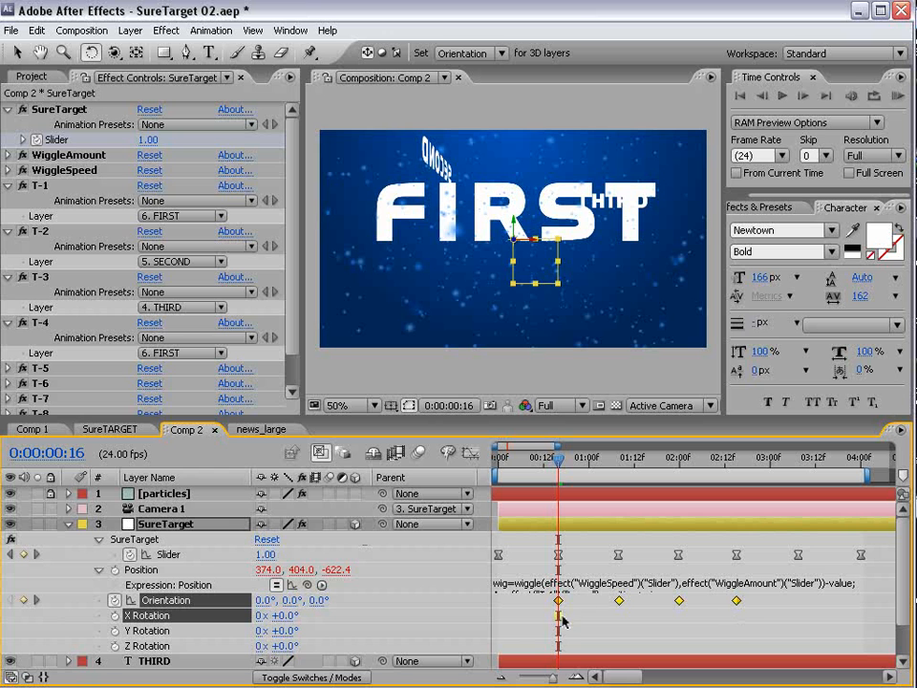
key(F9)
click(567, 551)
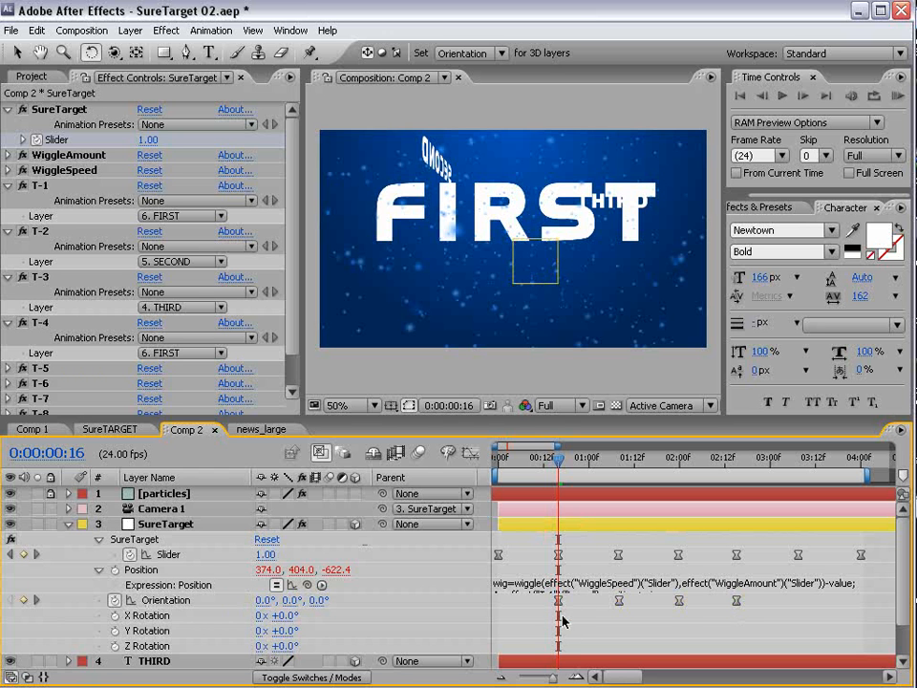
drag(566, 466, 532, 526)
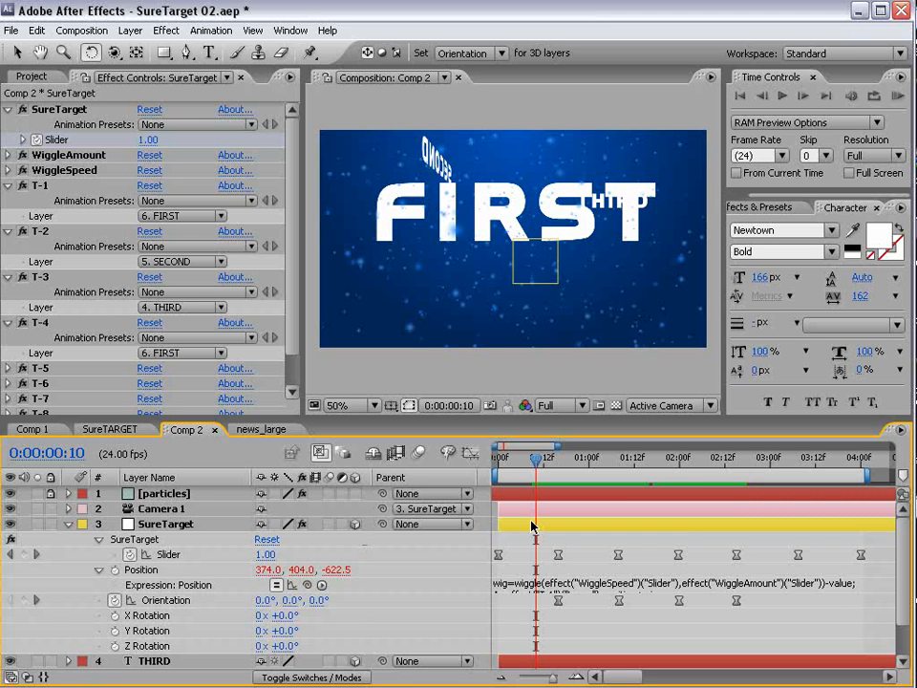
drag(541, 460, 619, 463)
key(v)
click(429, 218)
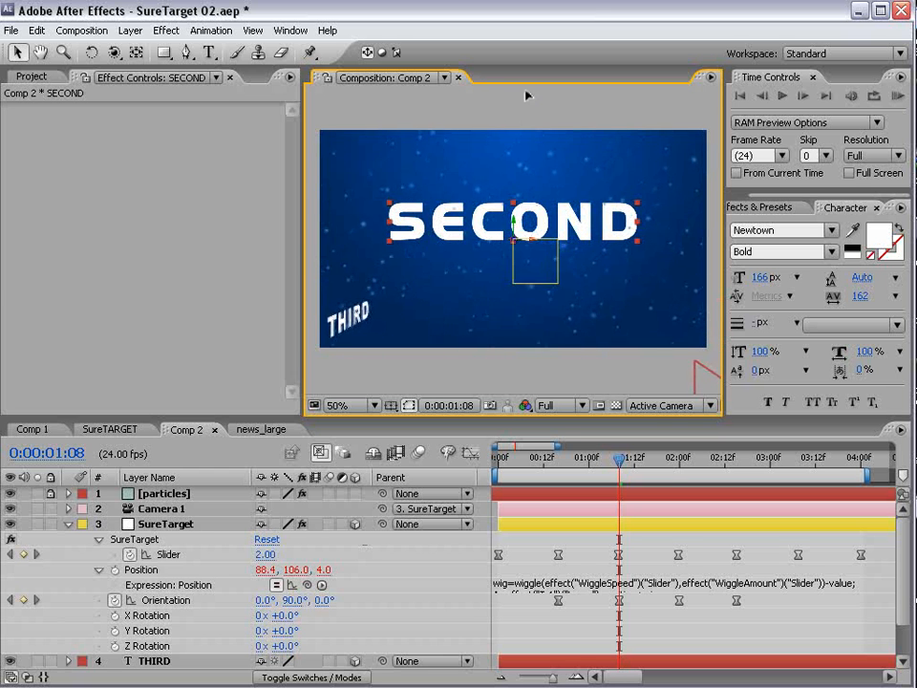
drag(619, 459, 734, 559)
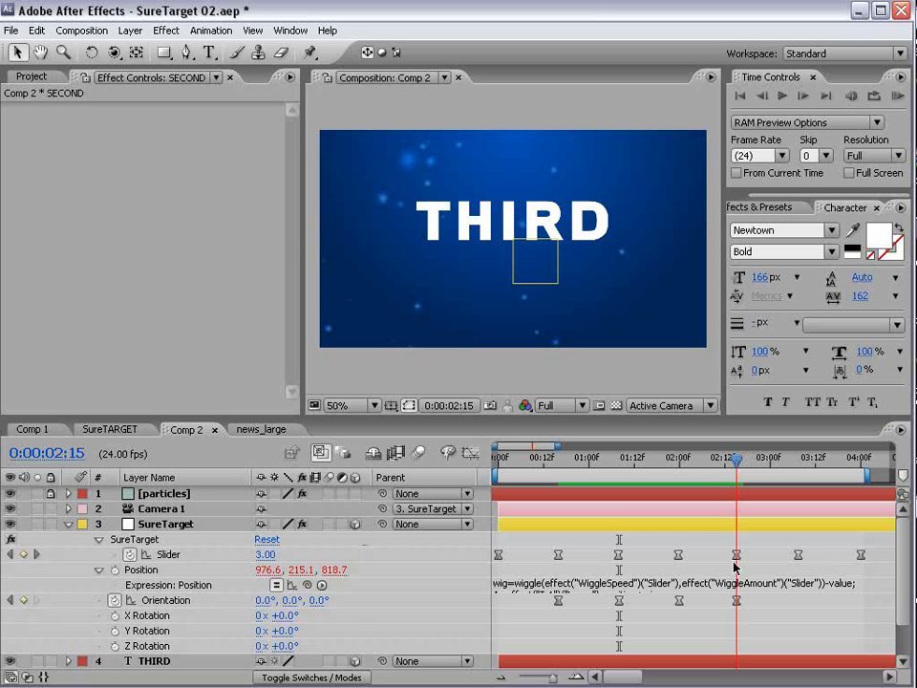
click(522, 212)
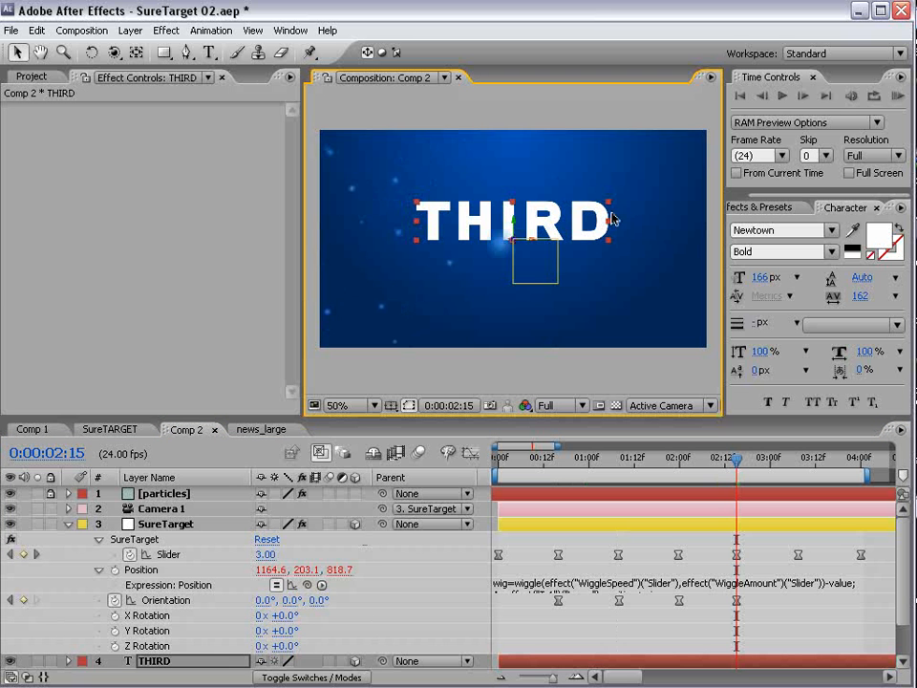
click(709, 468)
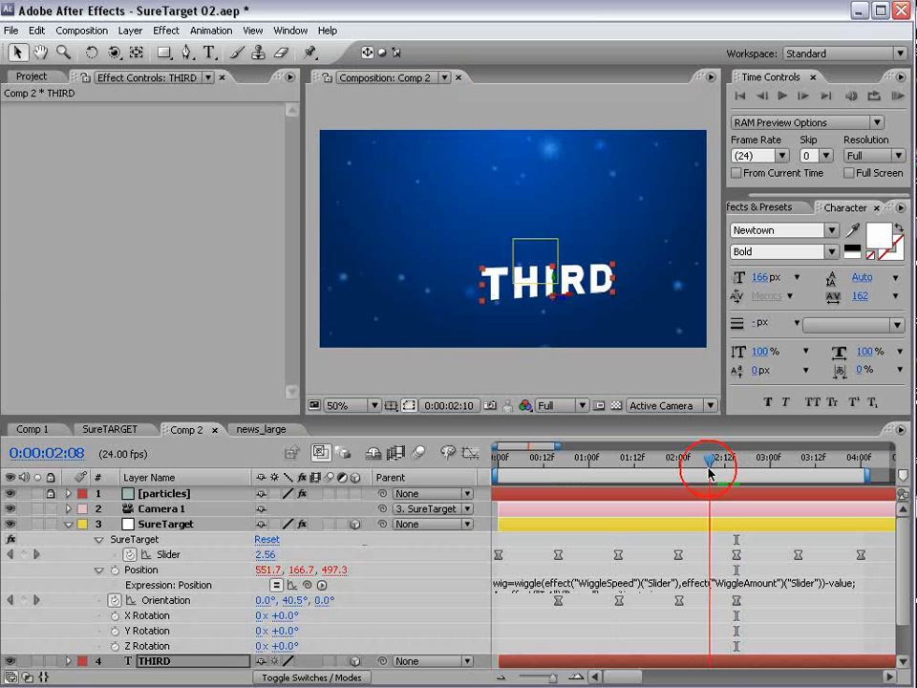
drag(708, 468, 495, 522)
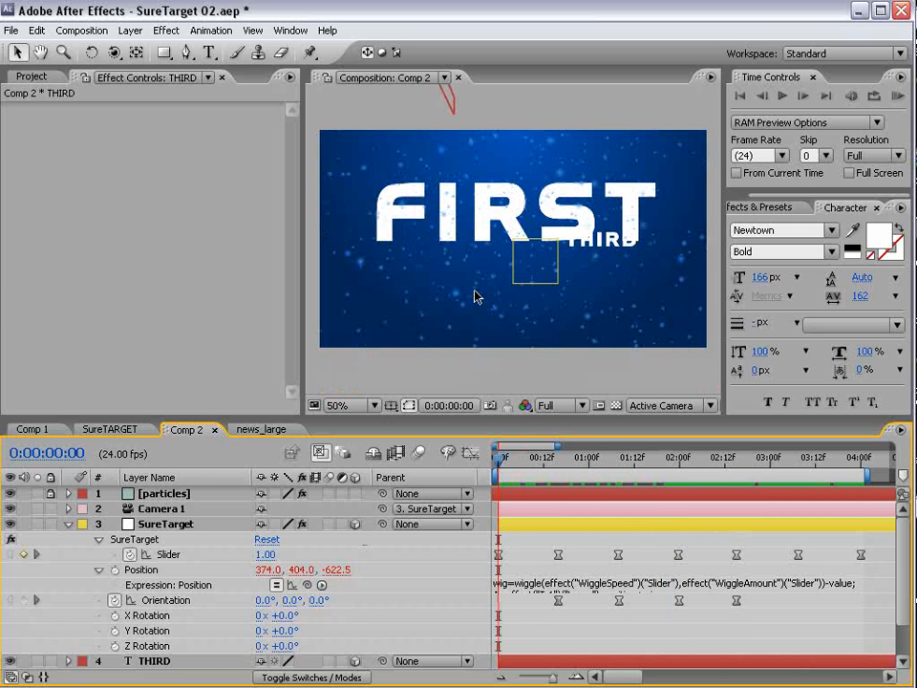
- Offset the FIRST text from its anchor and tilt it in 3D
click(66, 523)
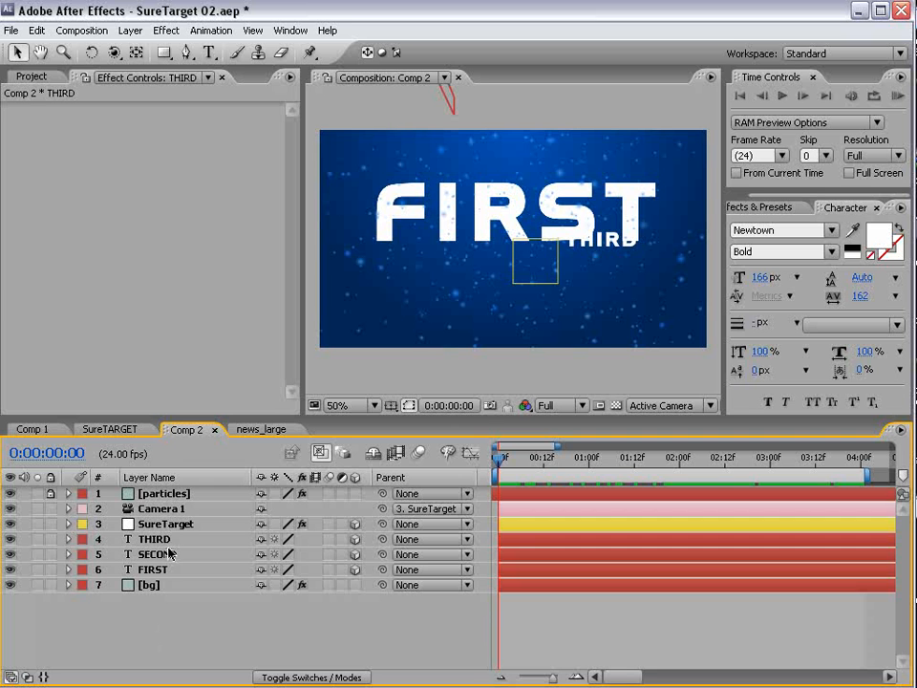
click(138, 570)
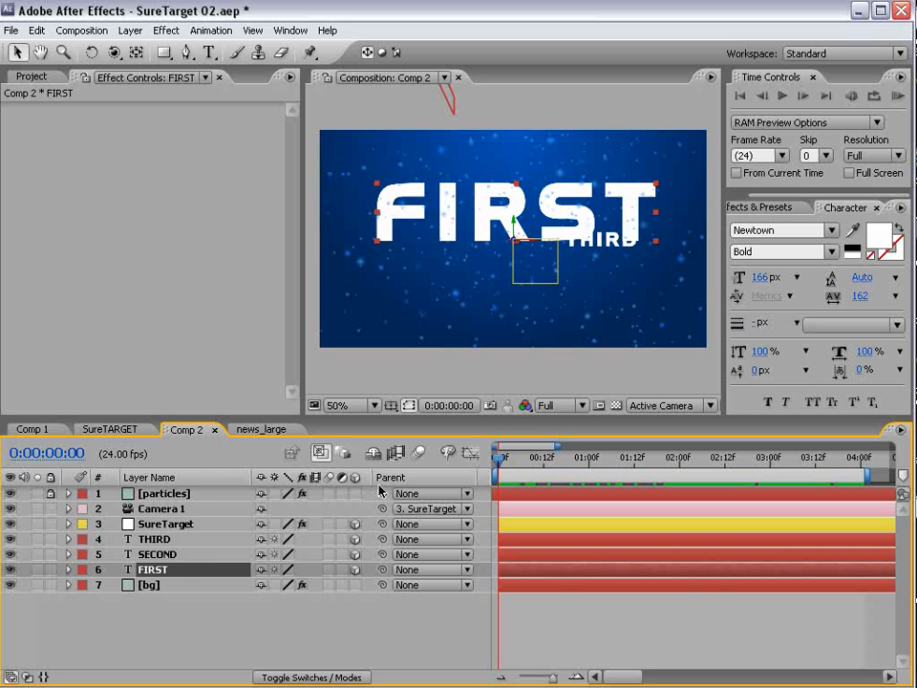
key(ctrl+Up)
key(ctrl+Down)
click(514, 247)
drag(516, 239, 573, 227)
key(w)
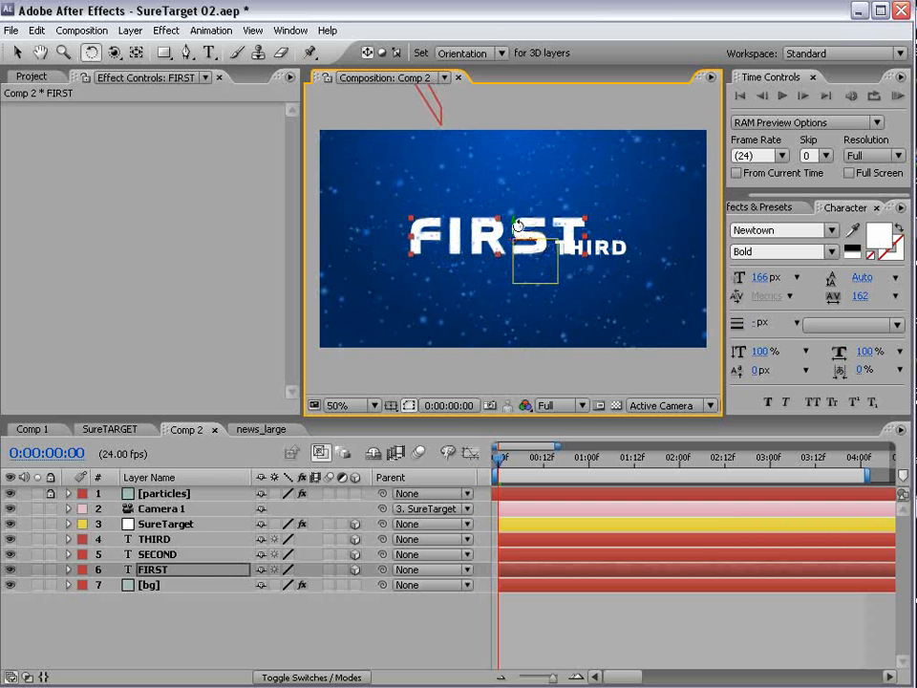
drag(516, 225, 524, 226)
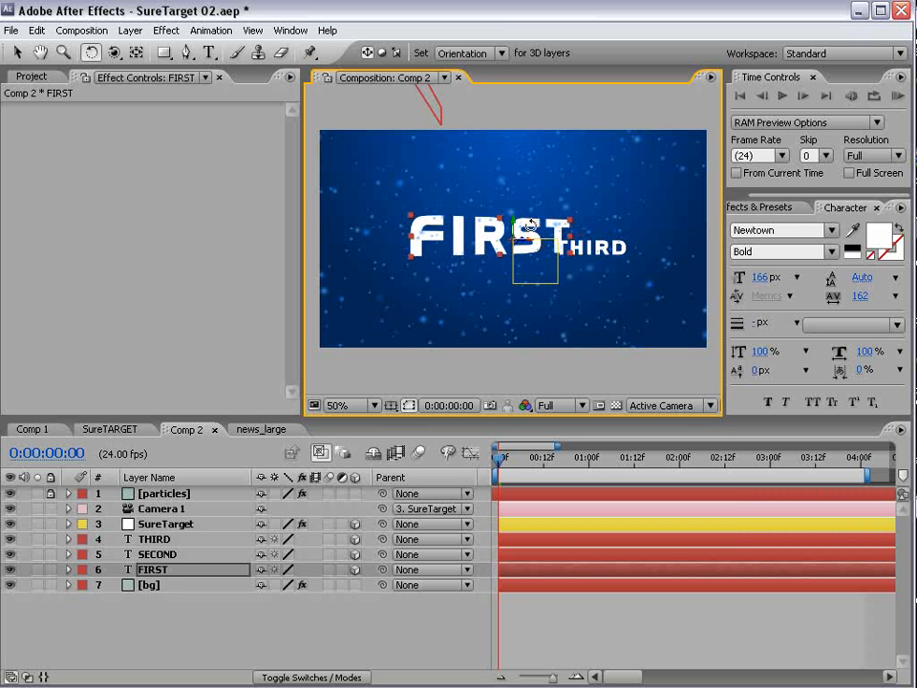
drag(519, 235, 526, 237)
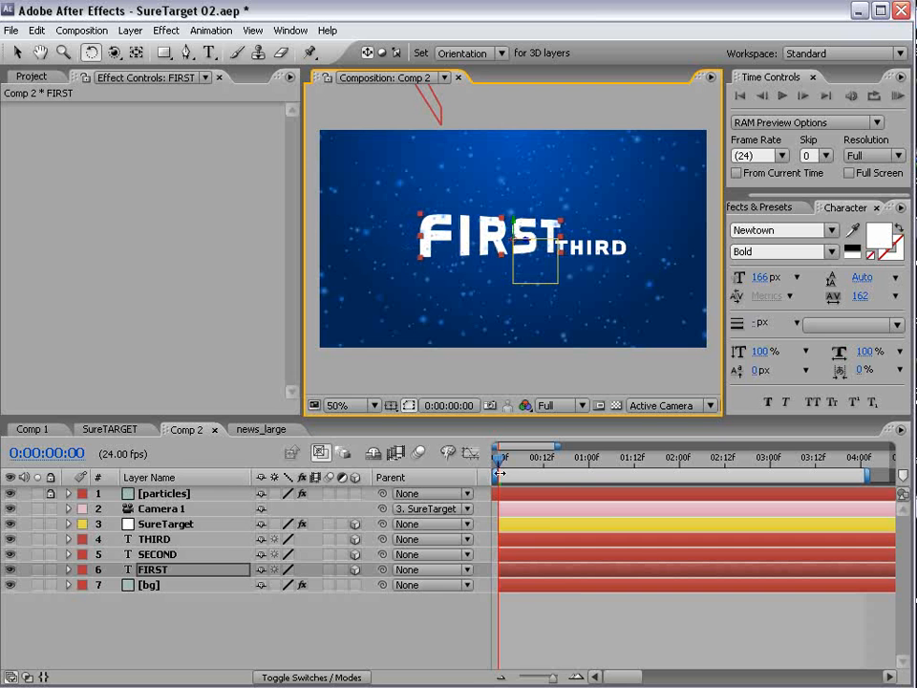
- Offset SECOND at about one second and THIRD at about two seconds from their anchors
drag(499, 472, 626, 474)
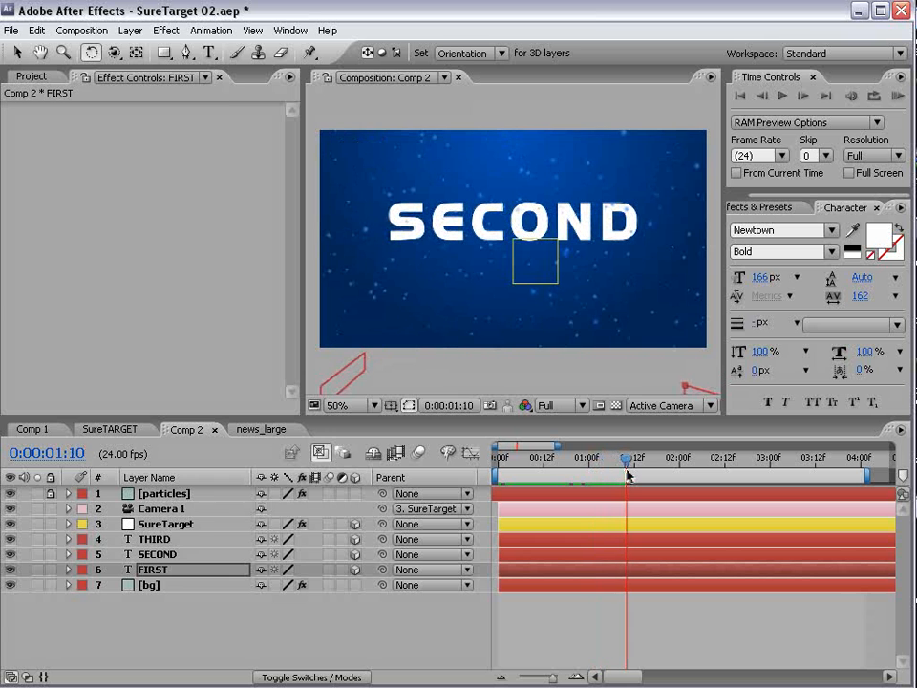
click(162, 553)
click(136, 52)
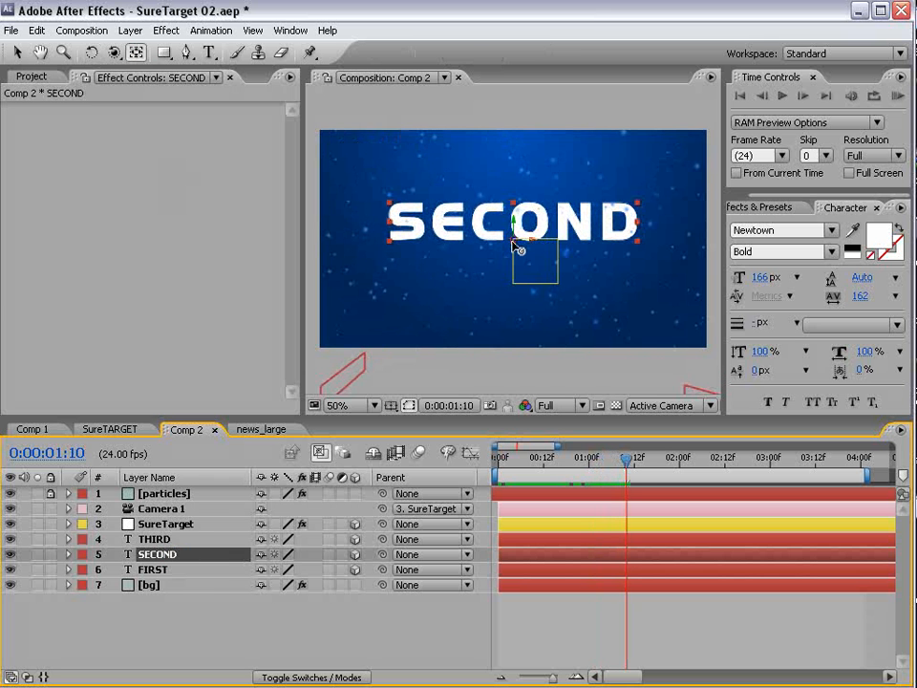
drag(515, 247, 485, 188)
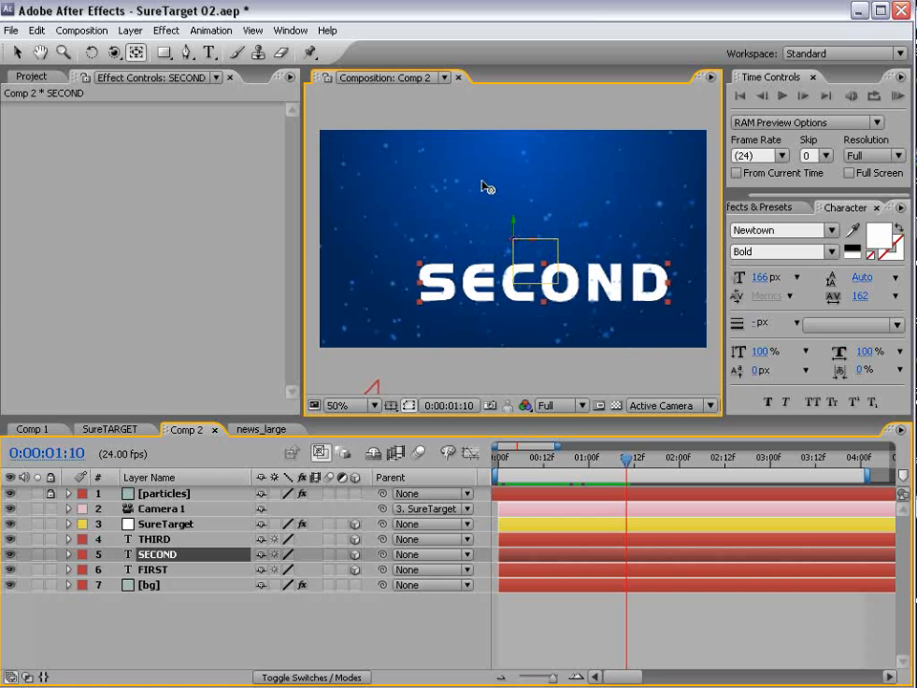
drag(626, 461, 747, 464)
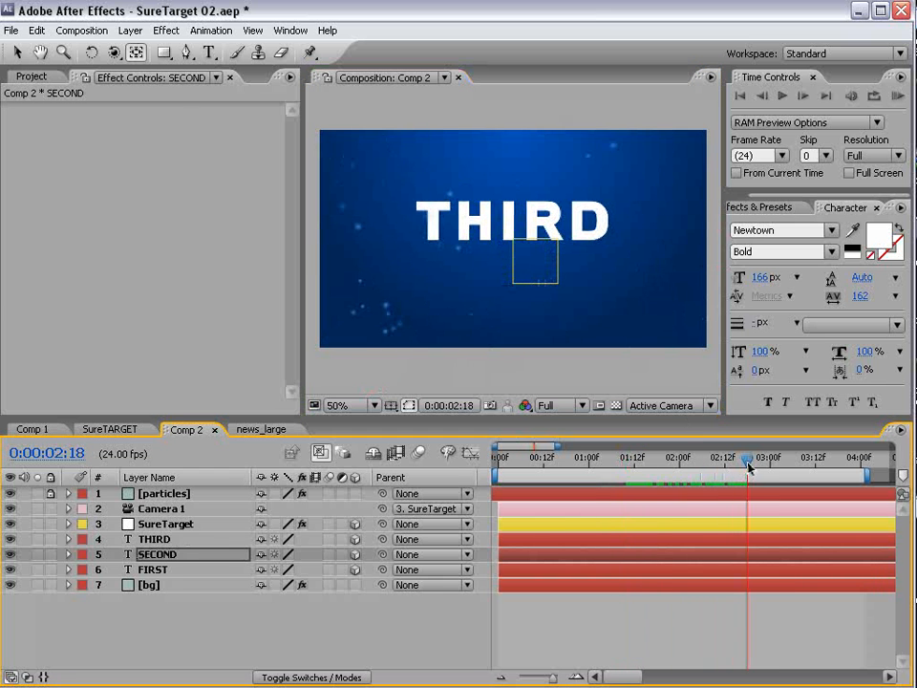
click(516, 239)
drag(513, 243, 563, 265)
- Enable motion blur on every layer and for the whole composition
drag(718, 451, 497, 482)
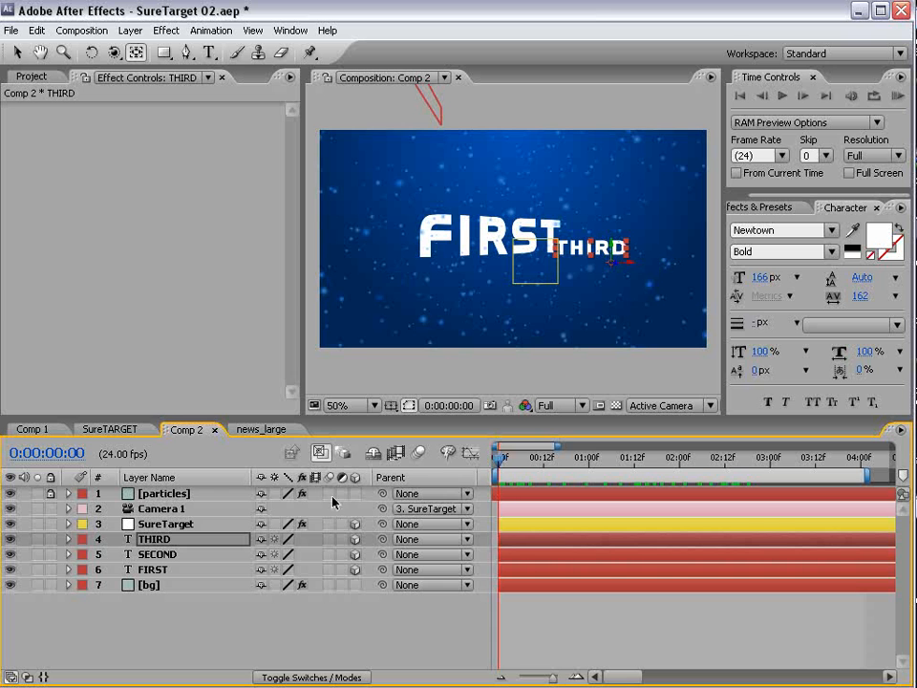
drag(329, 495, 330, 584)
click(421, 454)
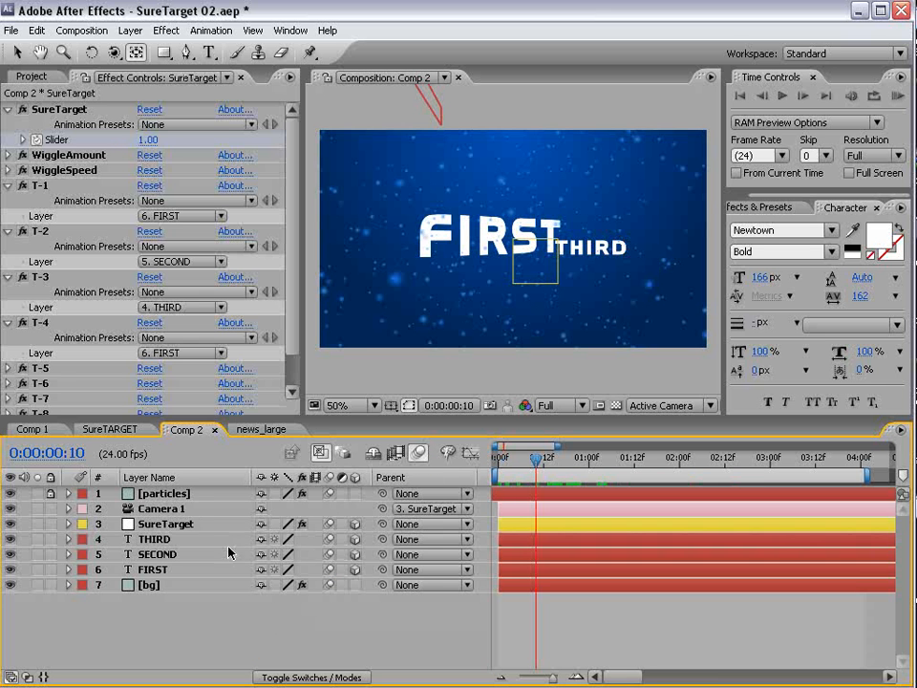
- Reveal SureTarget's WiggleSpeed and WiggleAmount, test Camera 1, and show its Position 0.0, 0.0, -840.0
click(167, 525)
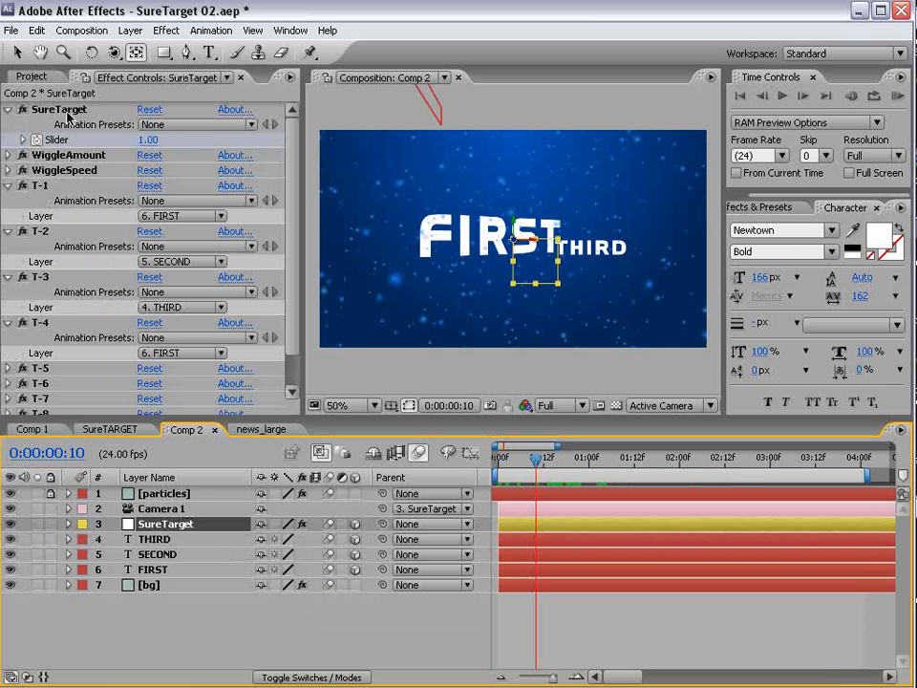
click(8, 170)
click(8, 155)
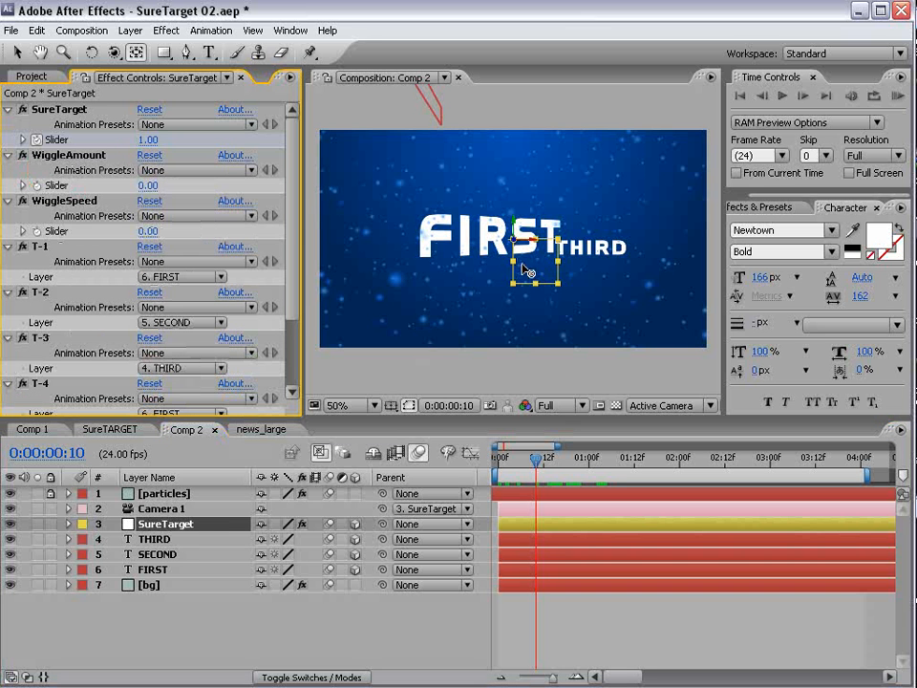
click(161, 508)
key(c)
key(c)
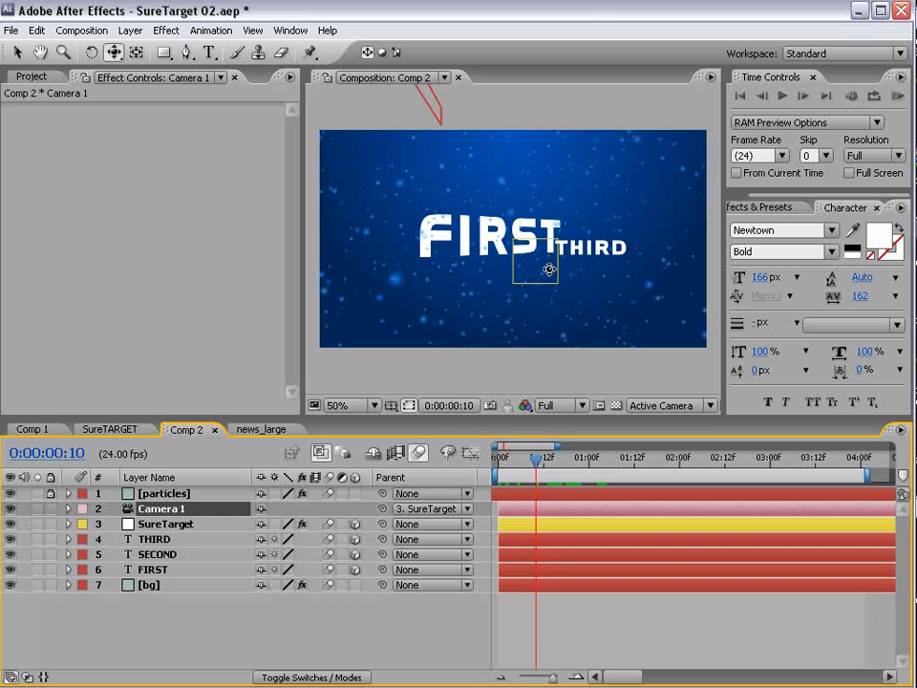
mouse_move(544, 271)
mouse_down()
mouse_move(557, 260)
mouse_move(548, 270)
mouse_up()
click(162, 511)
key(p)
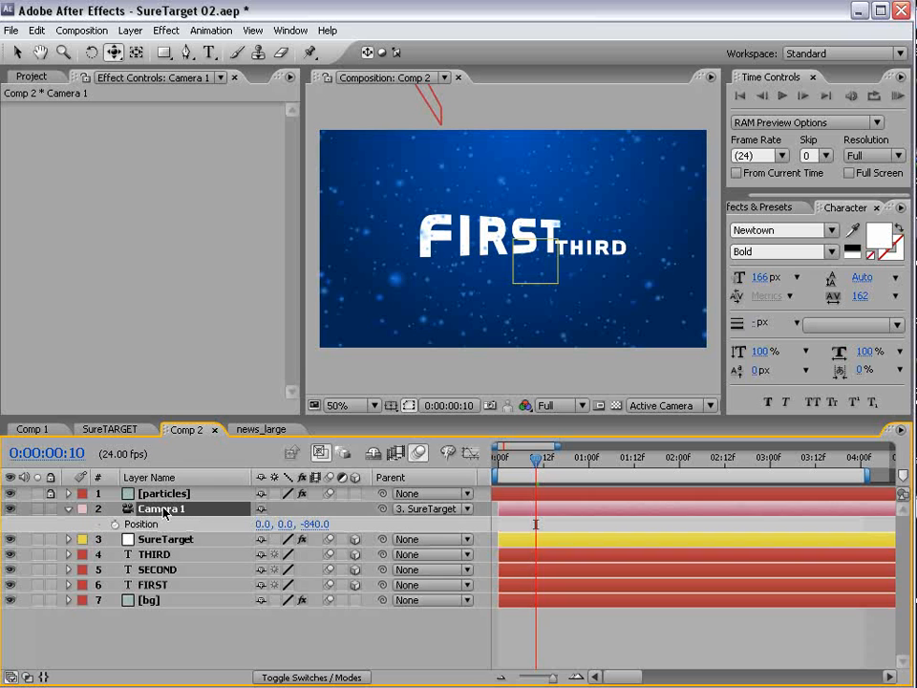
- Add a wiggle(.25,250) expression to Camera 1's Position
alt+click(115, 524)
text(w)
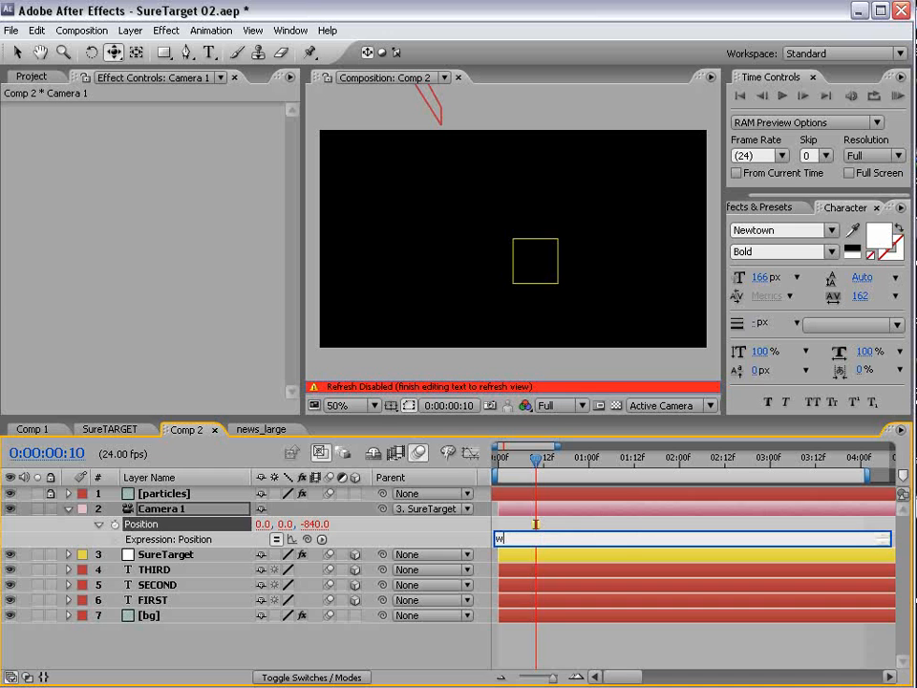
text(iggle(.25,250)
click(583, 534)
double_click(553, 537)
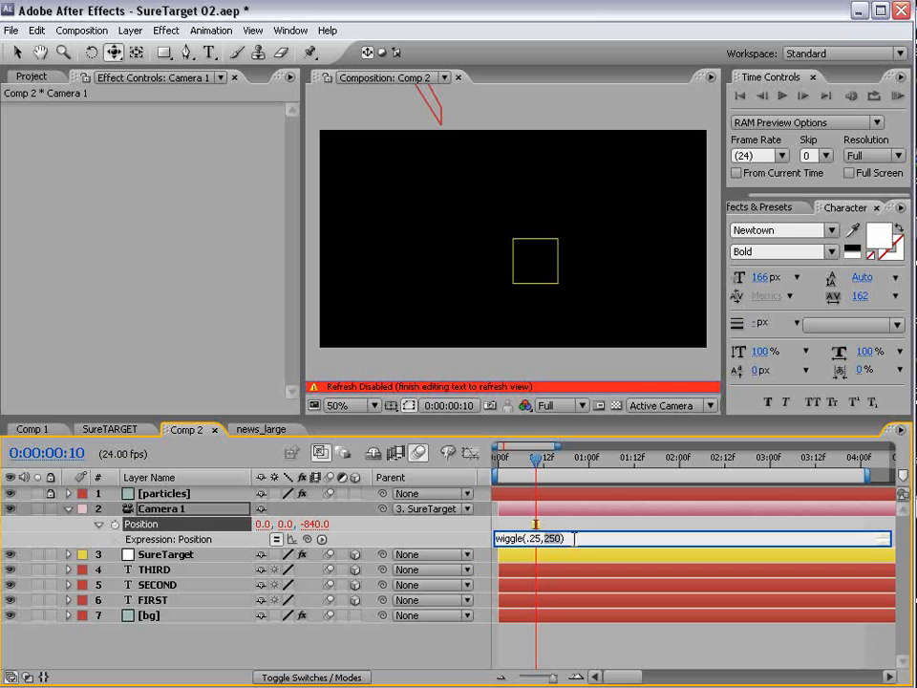
click(557, 501)
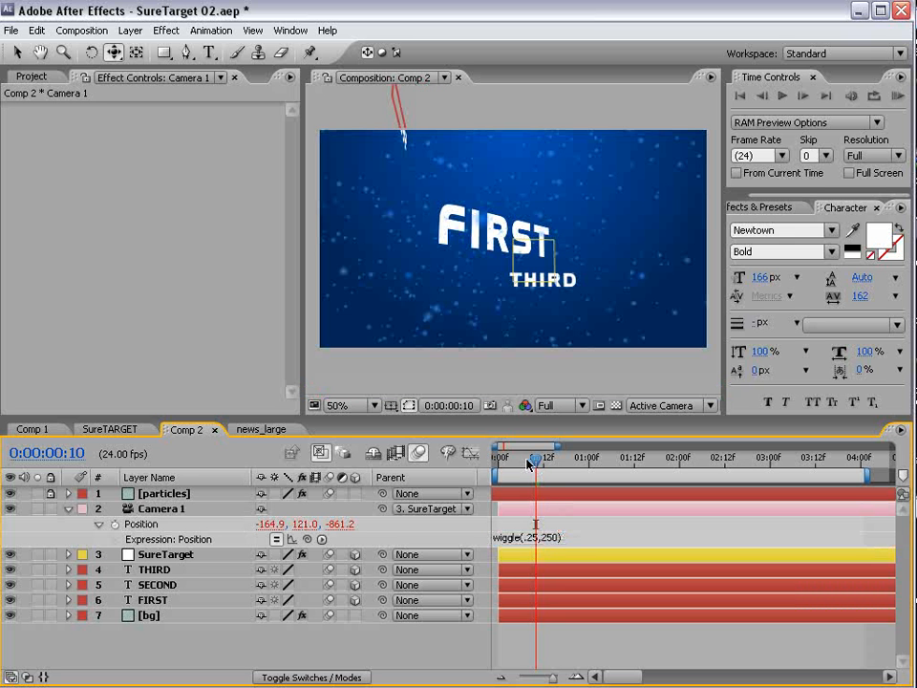
- Preview the camera wiggle, then select the FIRST text layer with the Rotation tool
mouse_move(529, 463)
mouse_down()
mouse_move(488, 477)
mouse_move(514, 466)
mouse_up()
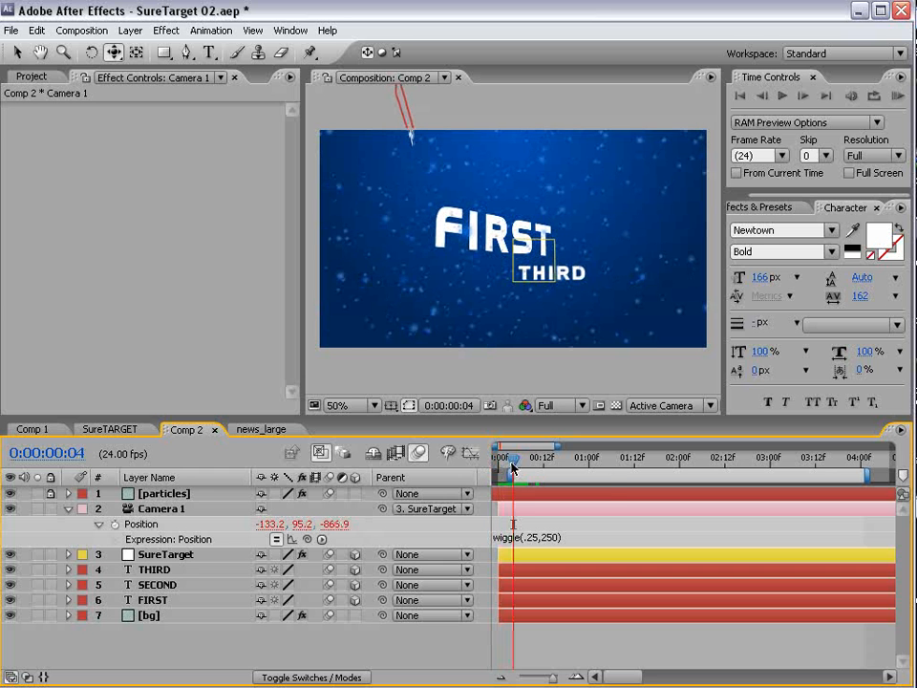
key(space)
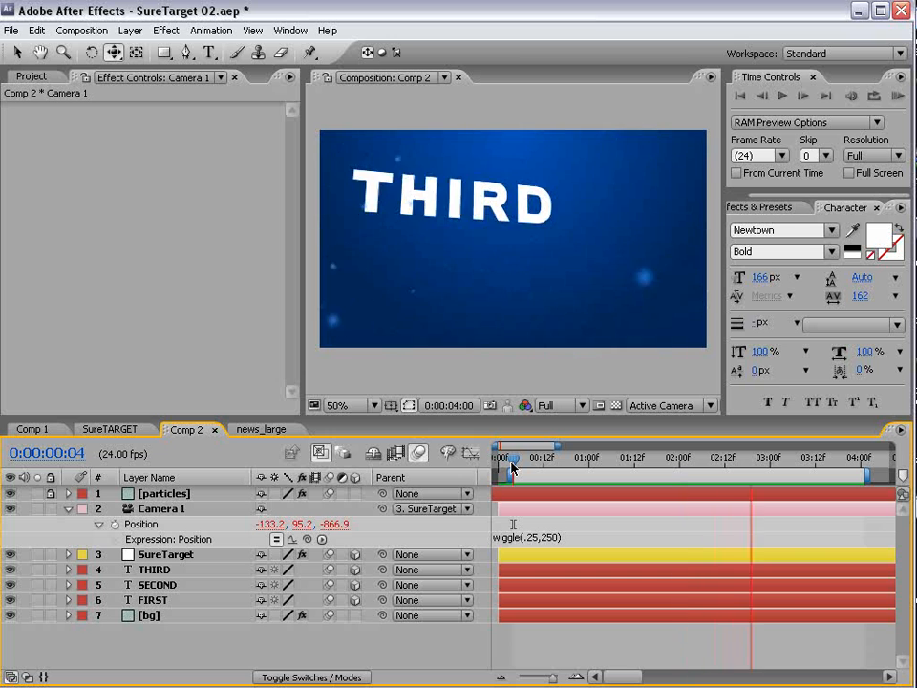
key(space)
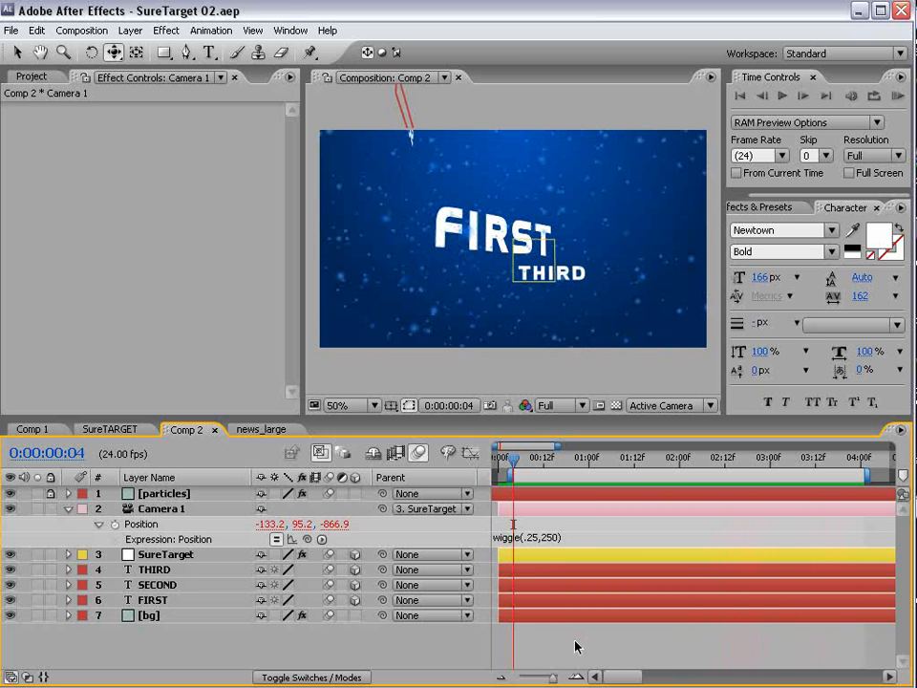
mouse_move(518, 465)
mouse_down()
mouse_move(569, 466)
mouse_move(536, 473)
mouse_up()
click(154, 600)
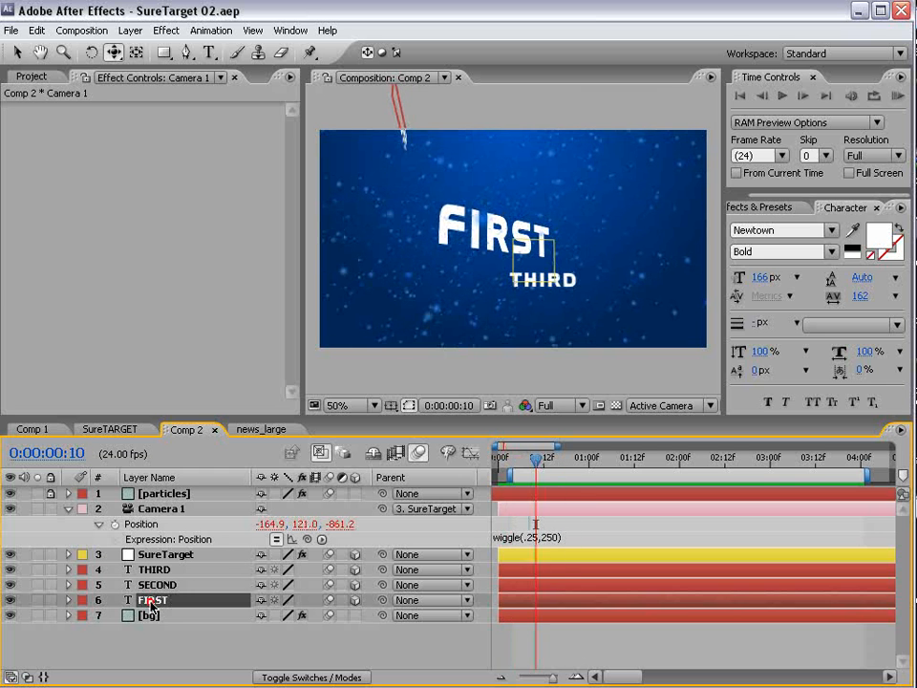
key(w)
click(496, 227)
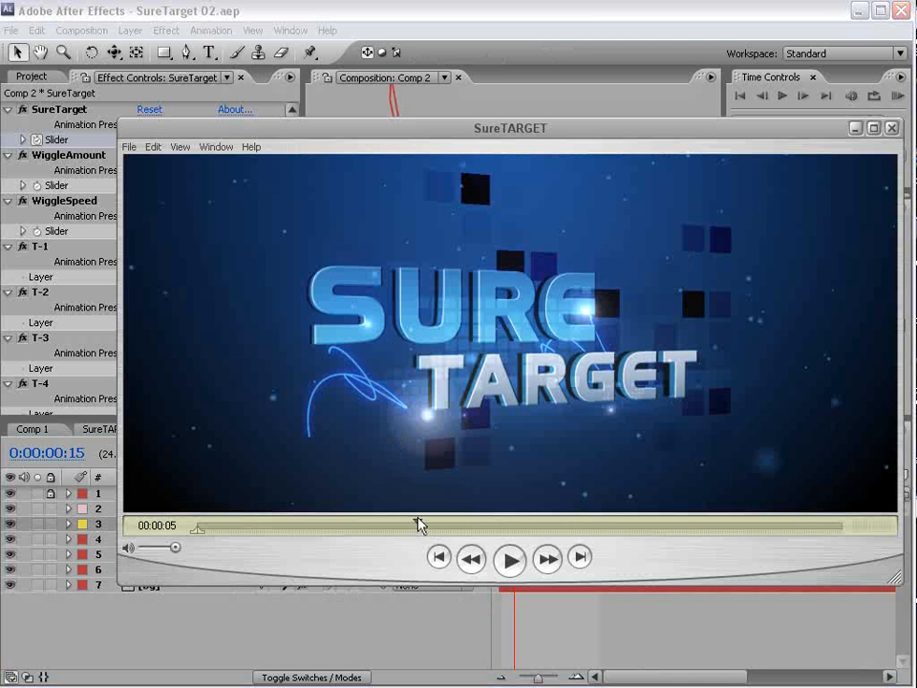
drag(483, 134, 437, 132)
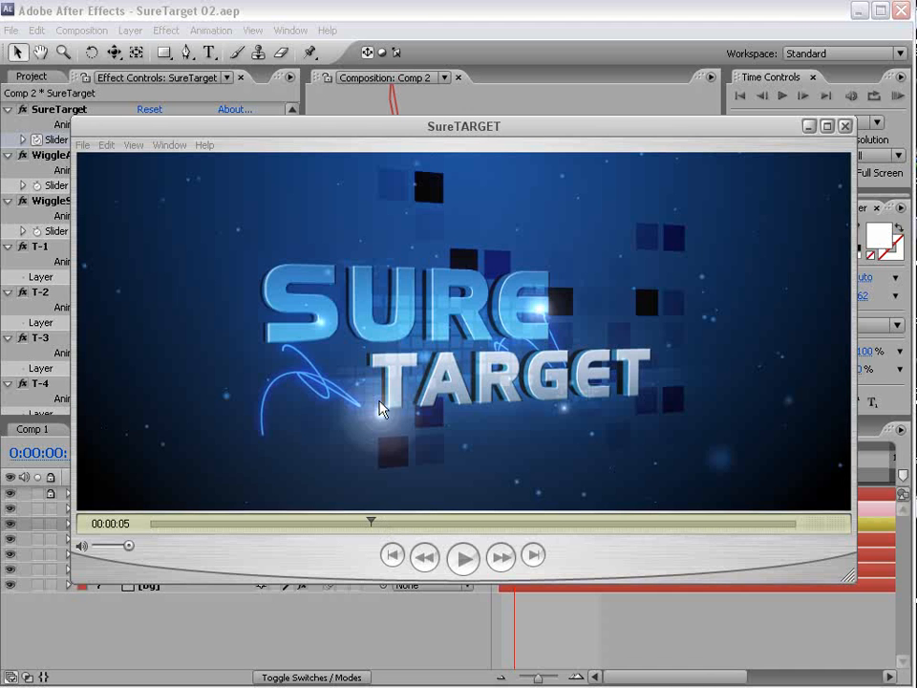
click(374, 522)
mouse_move(373, 522)
mouse_down()
mouse_move(389, 524)
mouse_move(364, 523)
mouse_up()
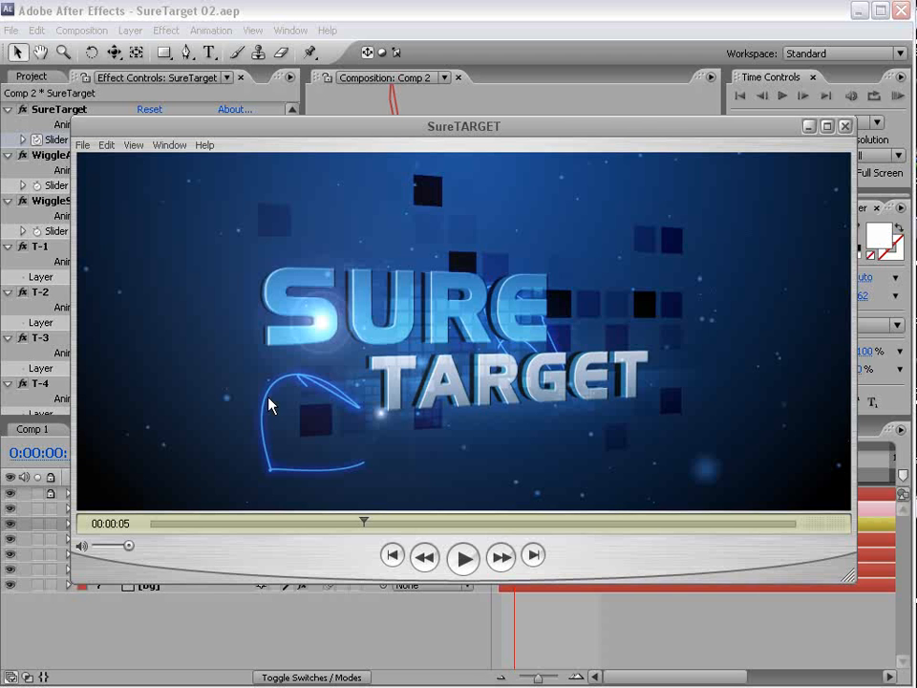
click(133, 10)
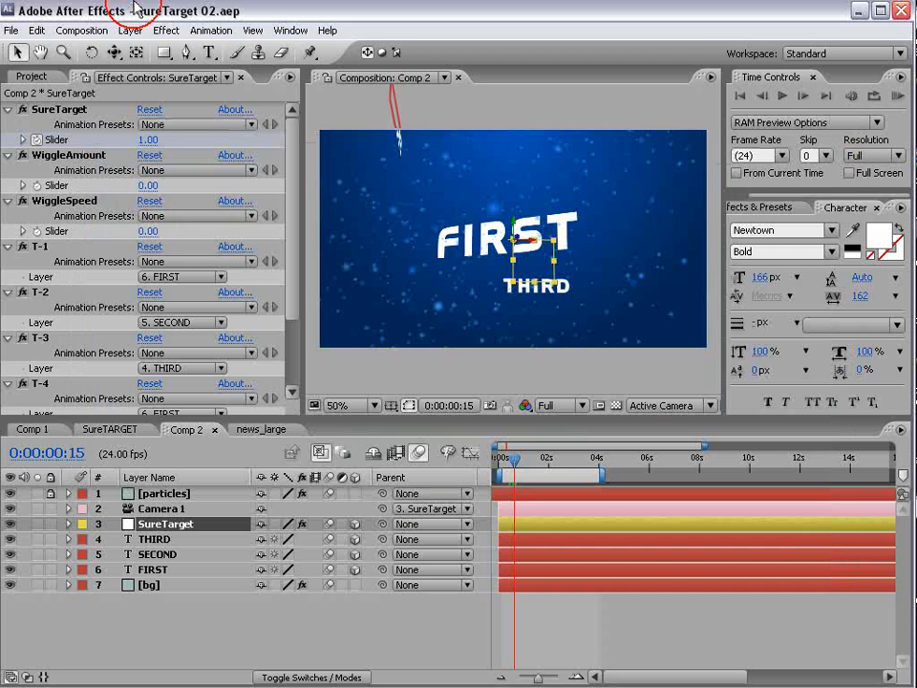
- Set up a new composition from the NTSC D1 Widescreen Square Pixel preset, 15 seconds long
click(82, 29)
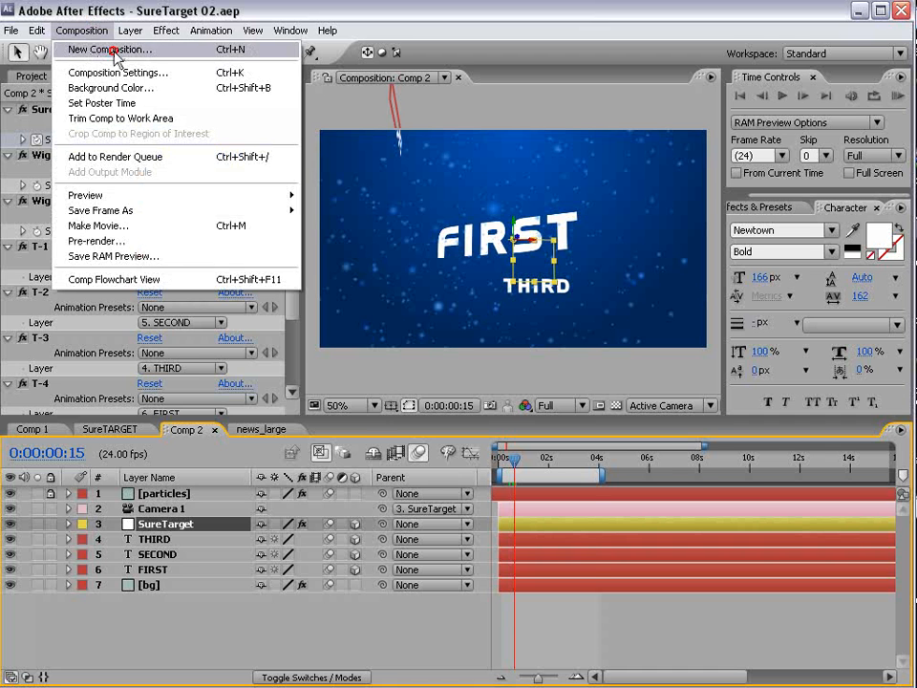
click(115, 53)
click(420, 292)
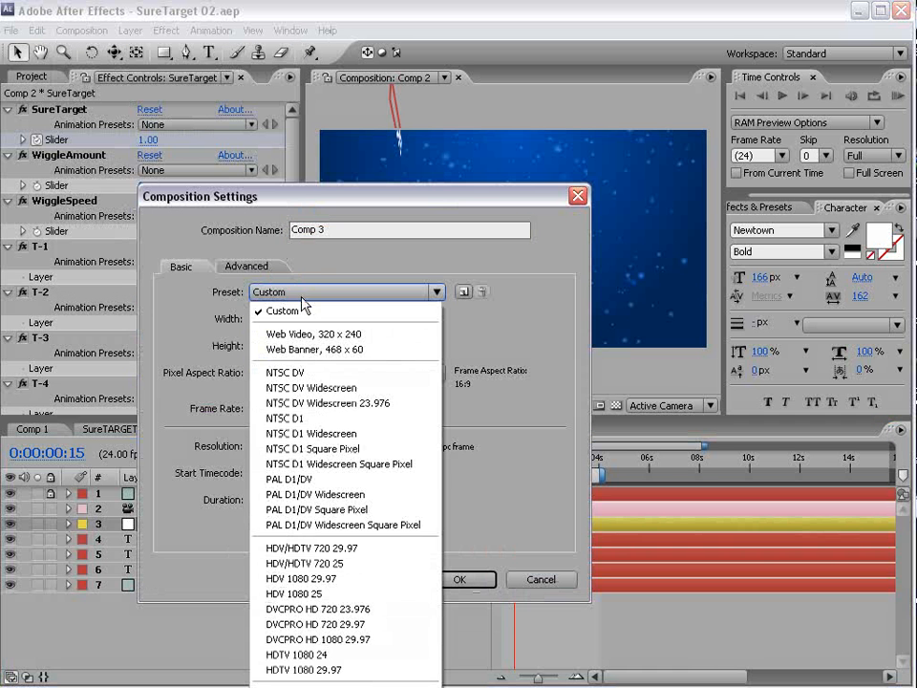
click(384, 465)
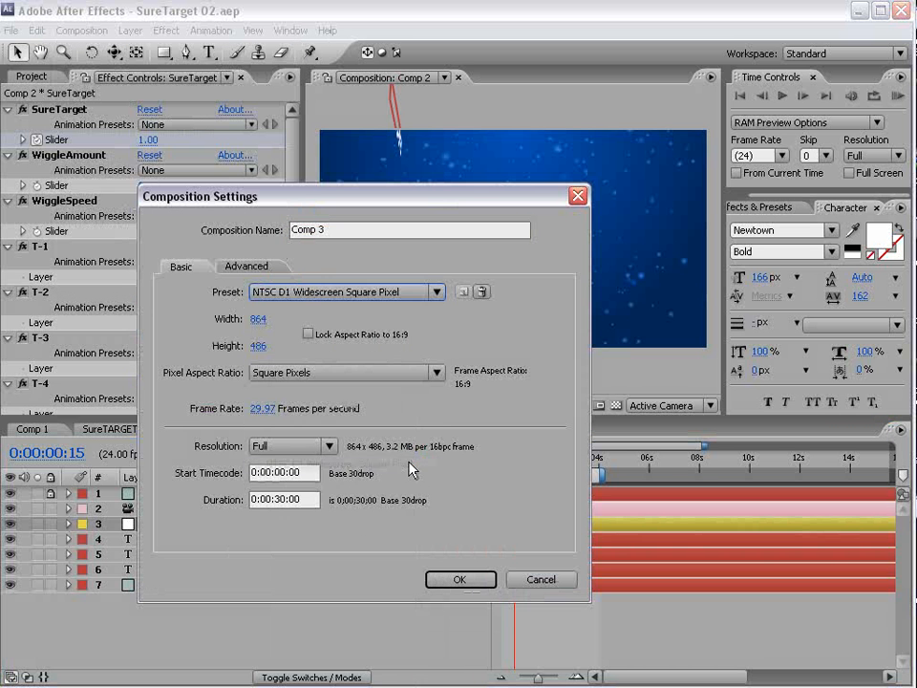
click(284, 495)
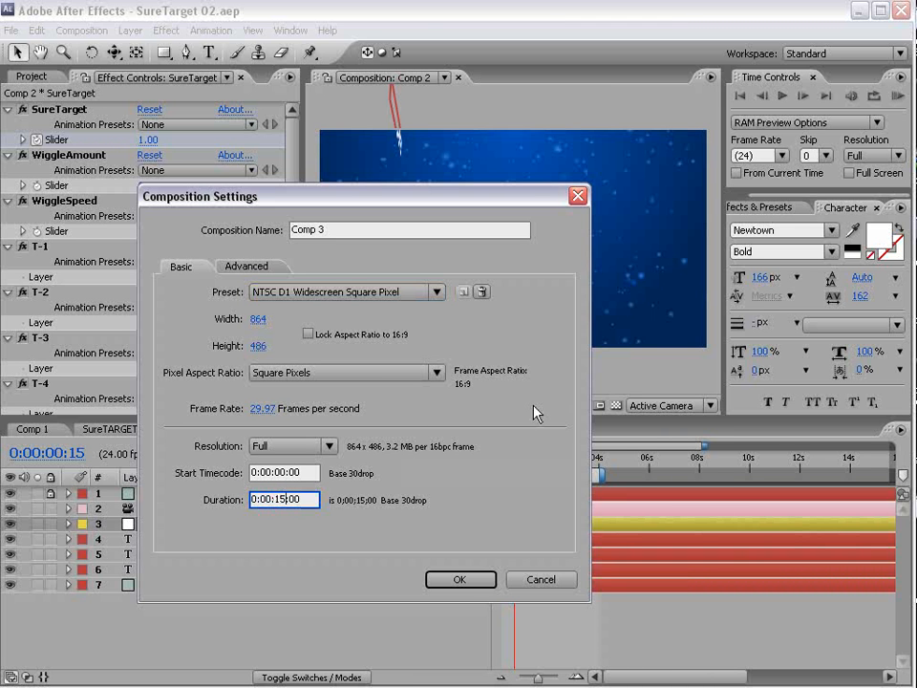
click(254, 408)
- Finish Comp 3 at 24 fps and add a comp-sized solid to it
text(24)
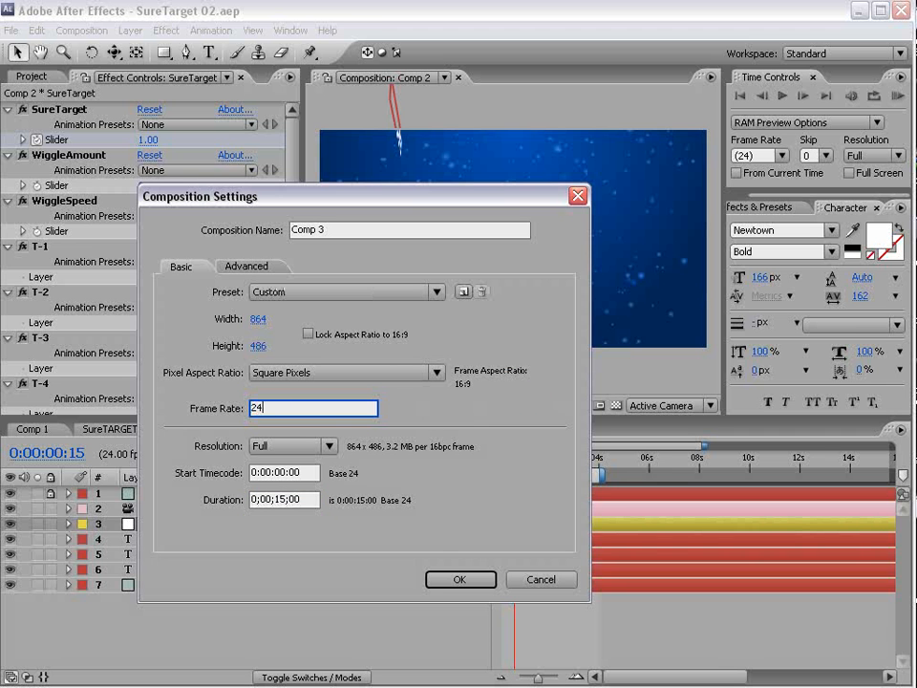
click(459, 580)
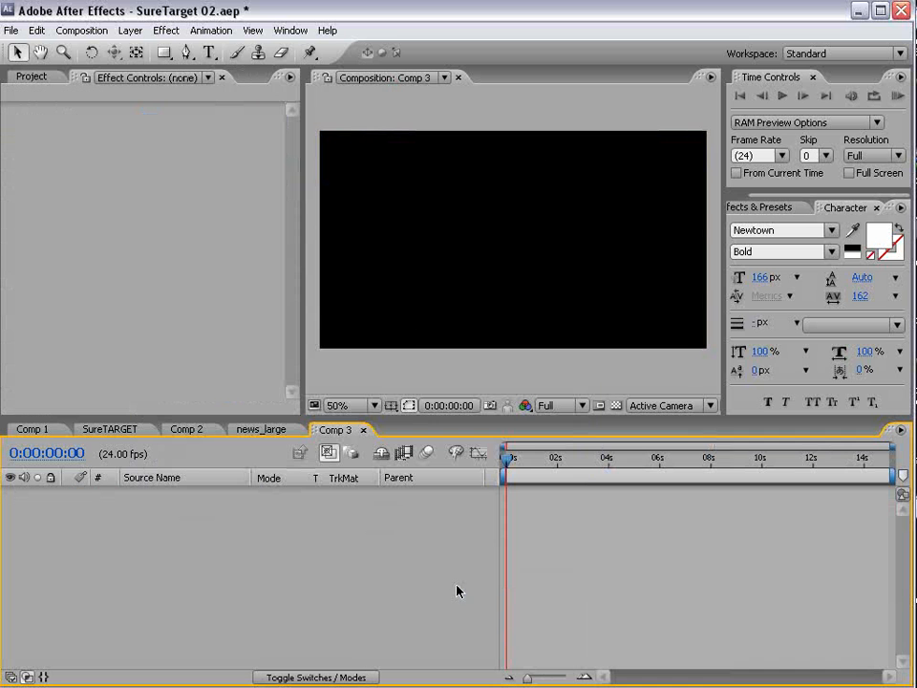
click(130, 31)
mouse_move(322, 54)
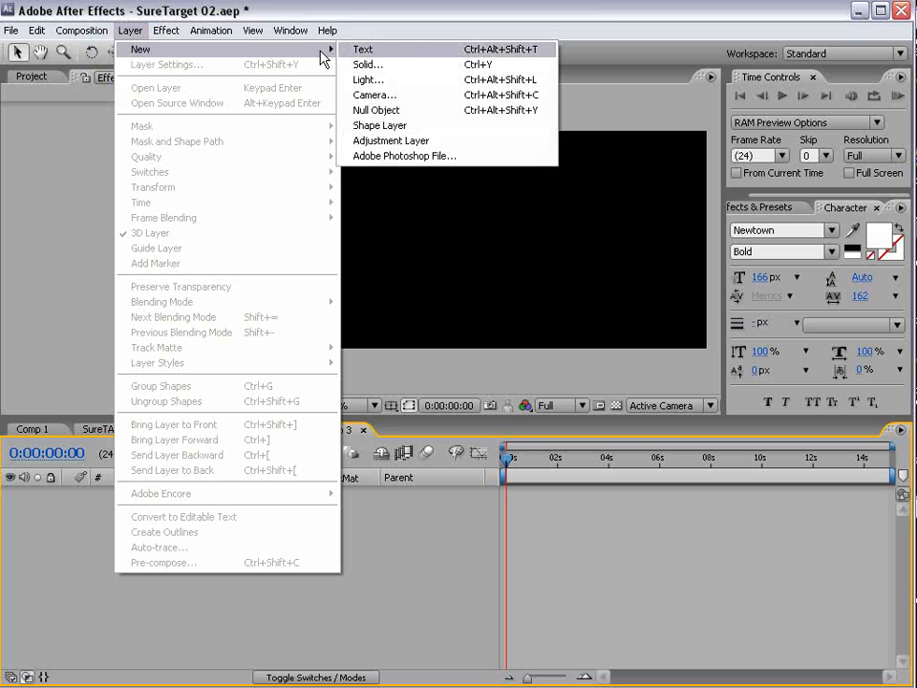
click(384, 65)
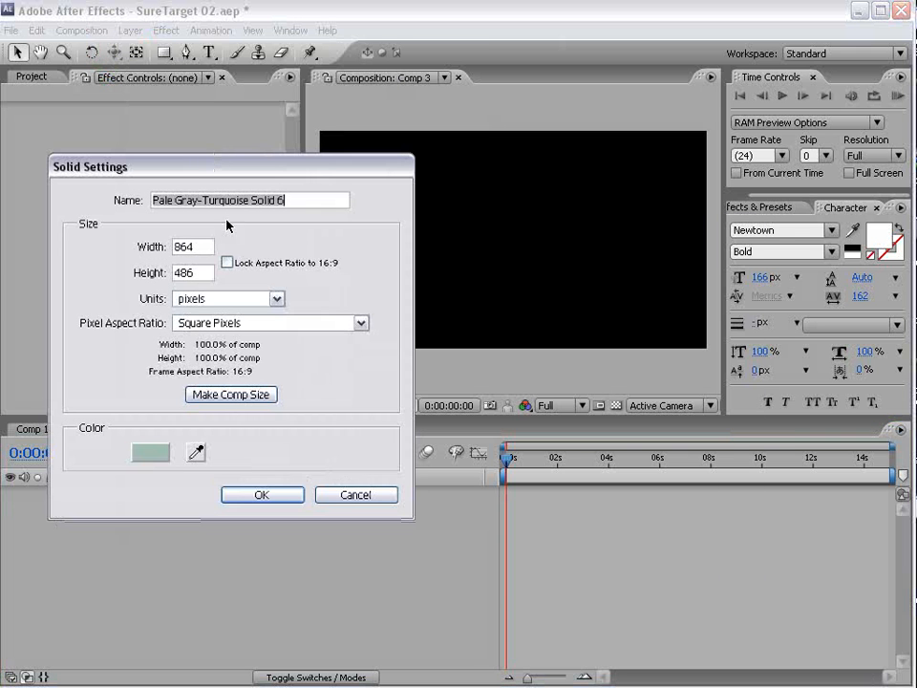
click(236, 394)
click(272, 505)
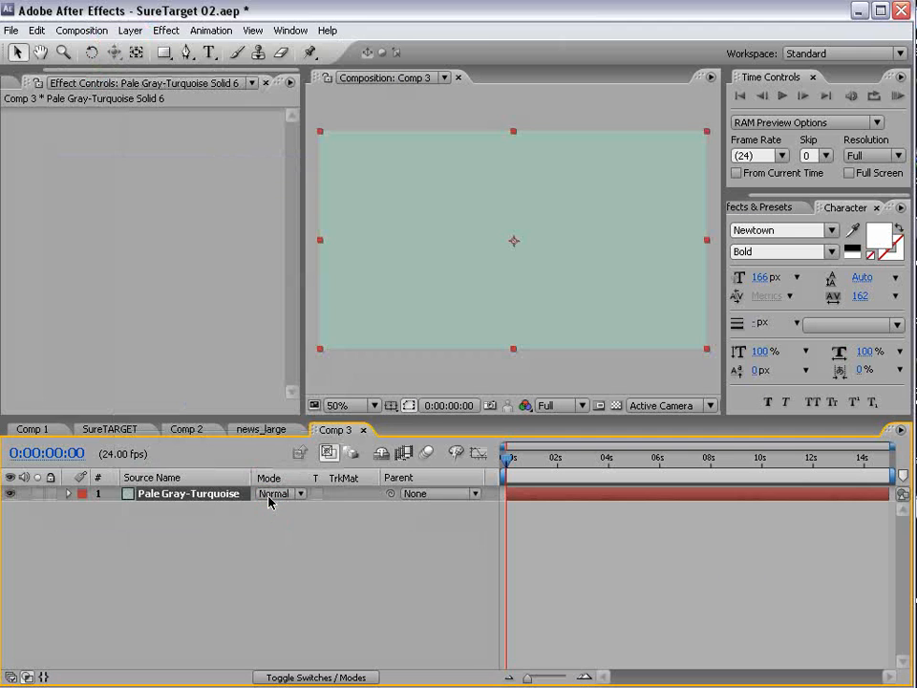
click(162, 30)
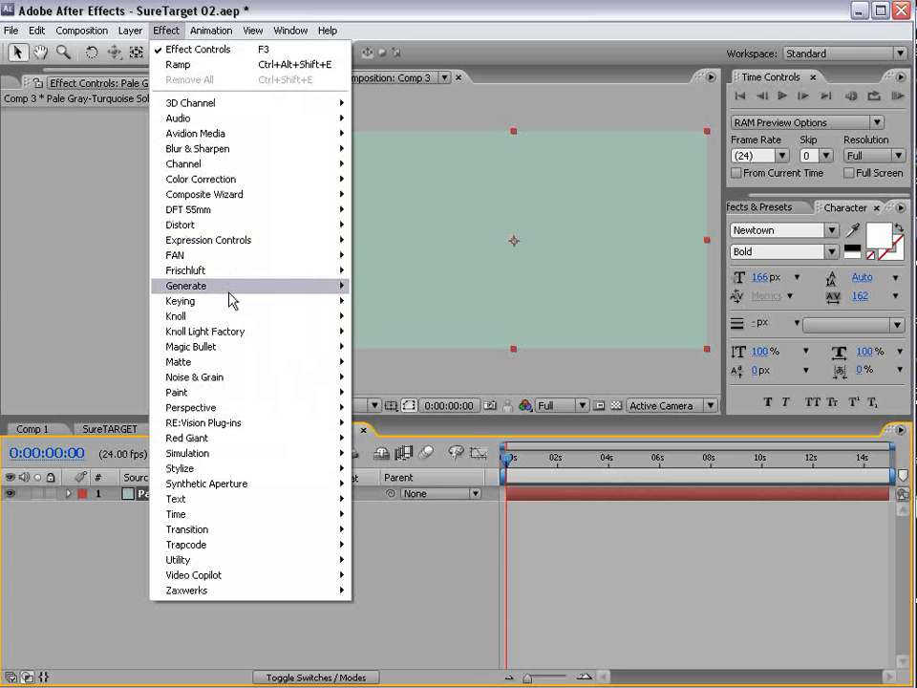
- Apply a Ramp to the solid with a blue 0041AD start colour
mouse_move(229, 289)
click(376, 606)
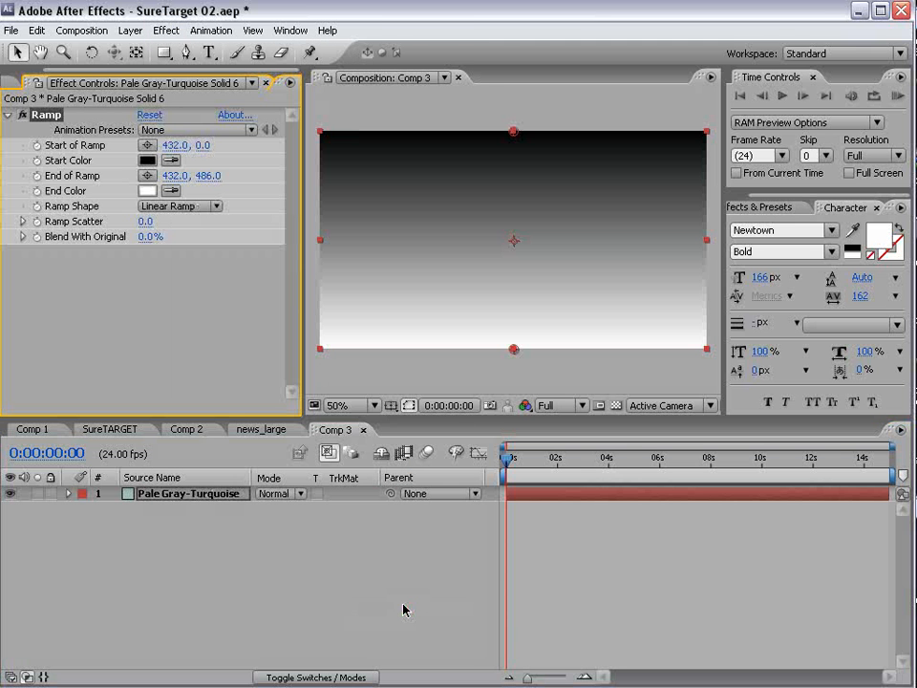
click(147, 160)
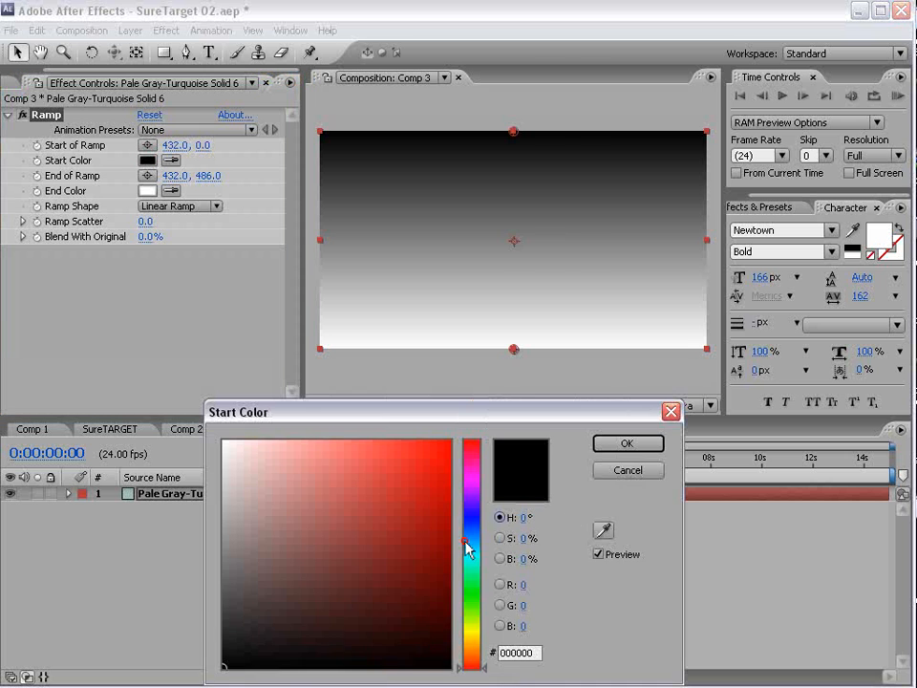
click(471, 529)
click(413, 511)
click(449, 512)
click(625, 446)
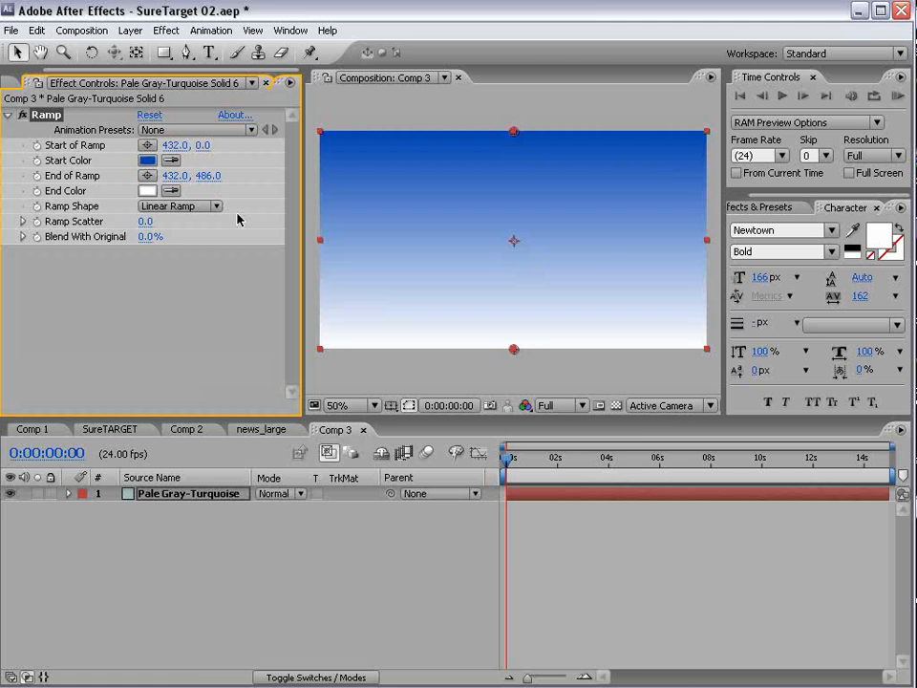
- Set a dark blue 00245A end colour, make the ramp radial, and move its end to 432, 696
click(149, 191)
click(468, 531)
click(432, 584)
click(449, 587)
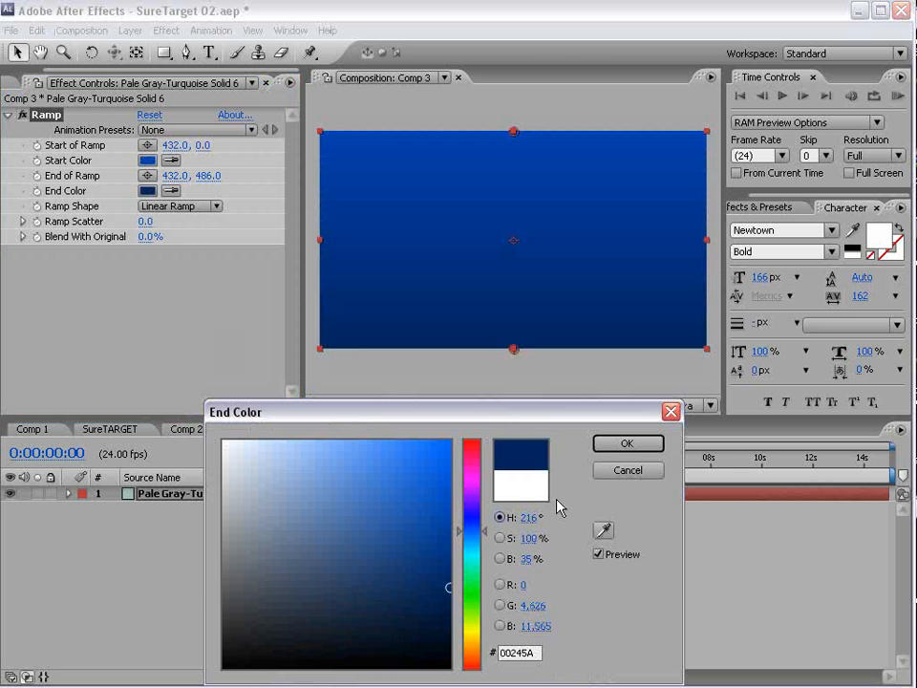
click(453, 608)
click(626, 445)
click(172, 206)
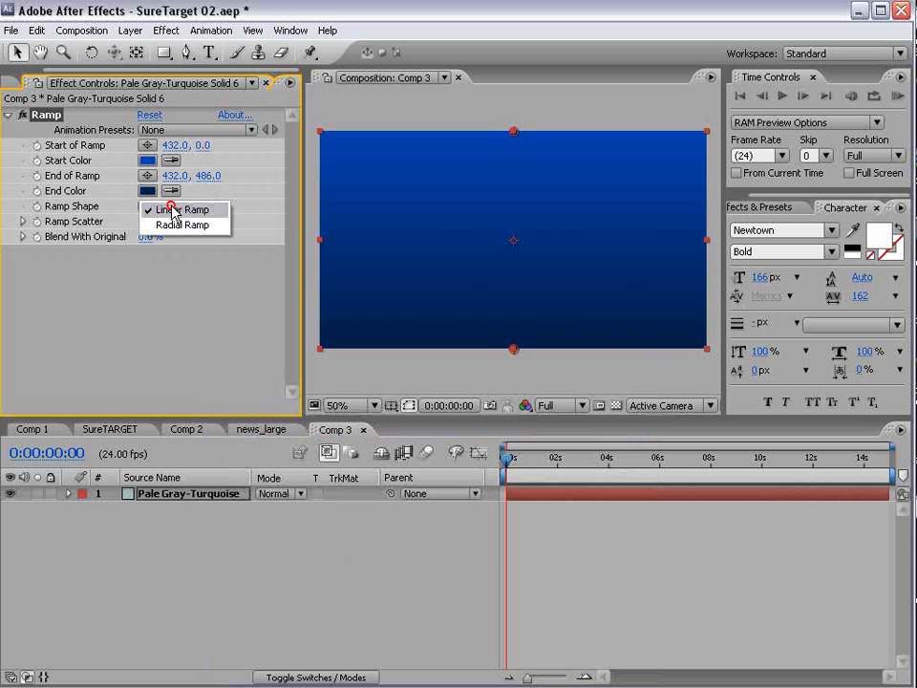
click(181, 225)
drag(511, 350, 523, 447)
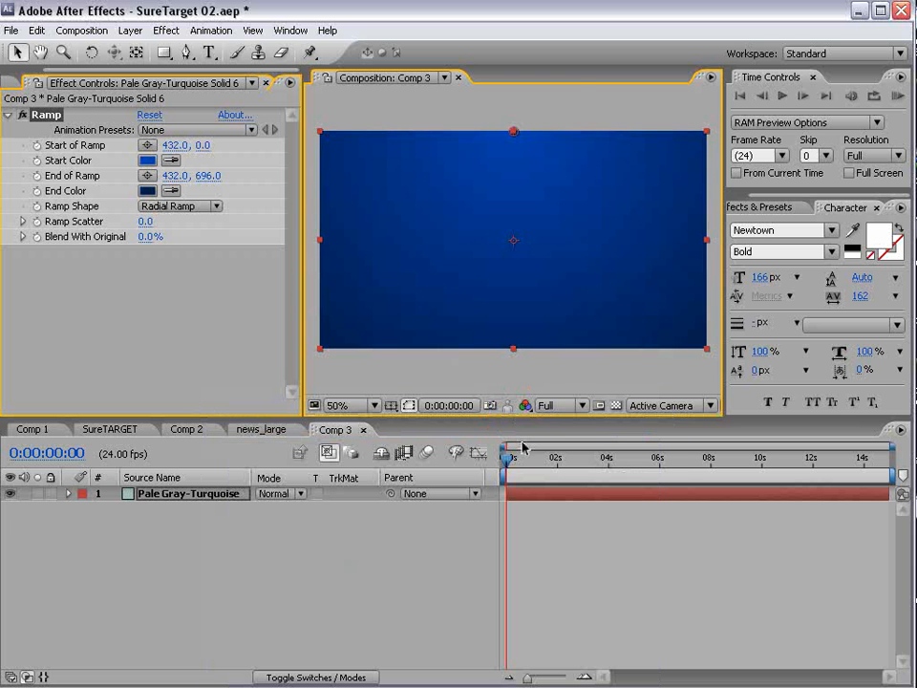
- Lighten the start colour to 3A75D6 and compare the result with the reference video
click(153, 160)
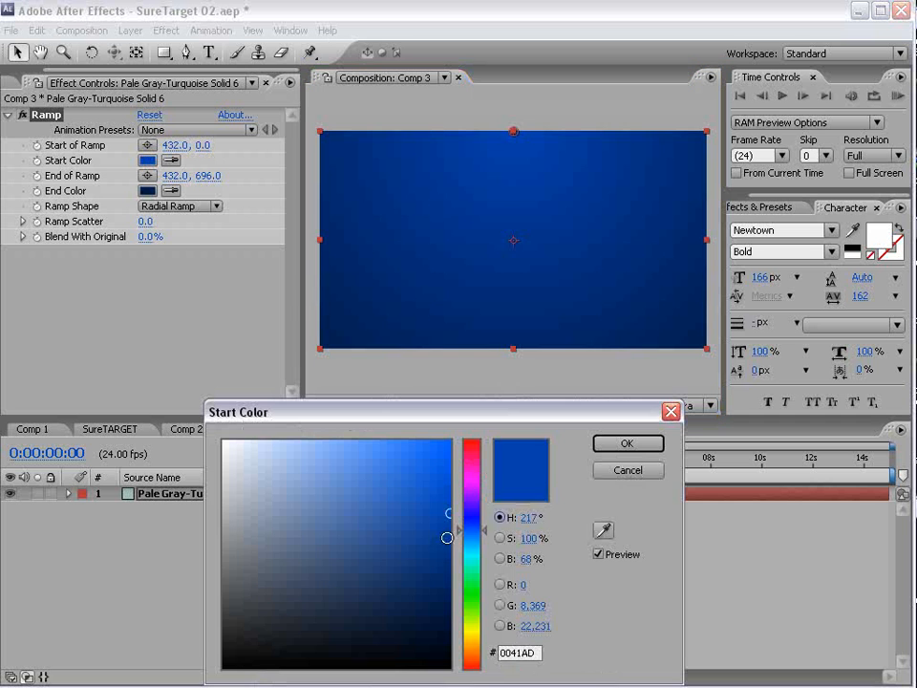
click(401, 490)
mouse_move(401, 490)
mouse_down()
mouse_move(376, 483)
mouse_move(389, 477)
mouse_up()
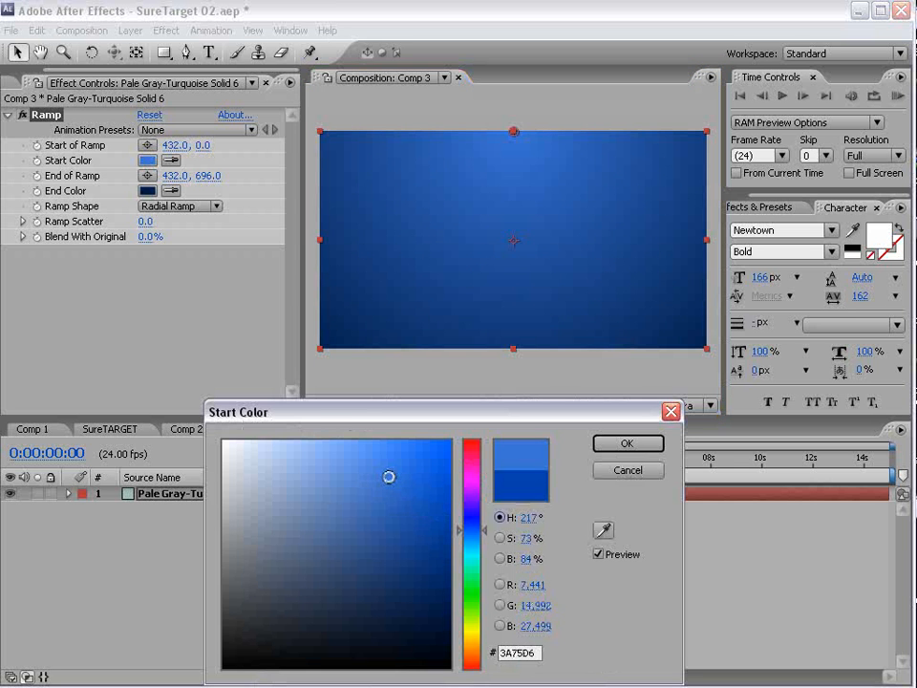
click(639, 447)
click(644, 585)
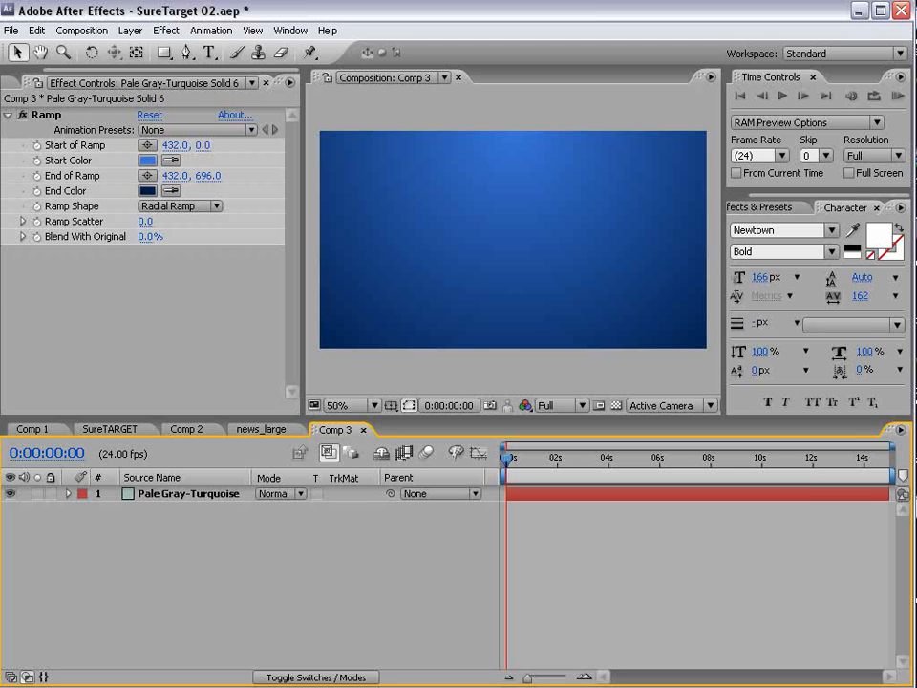
key(alt+Tab)
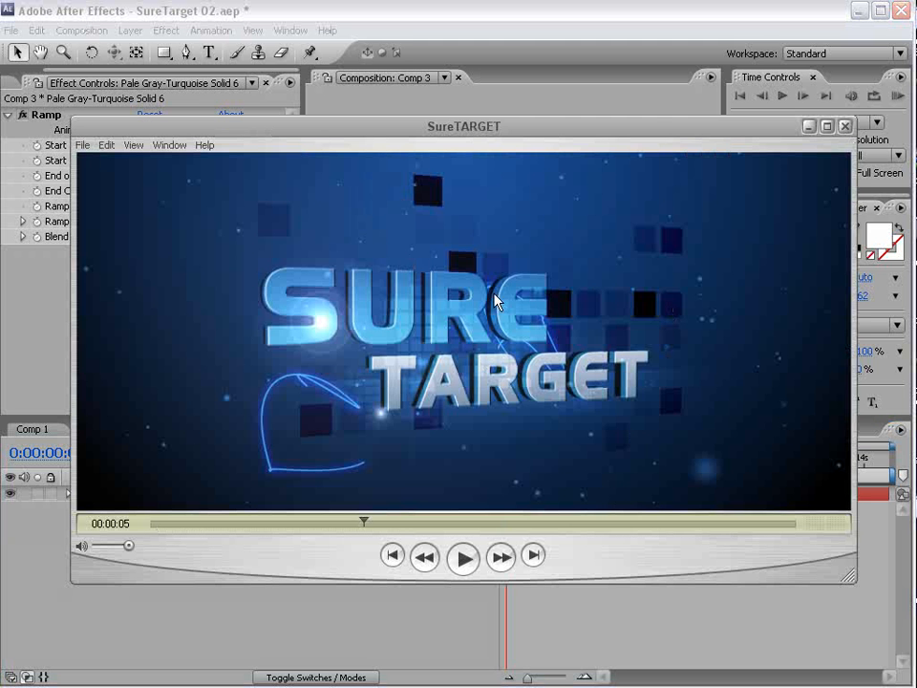
mouse_move(364, 524)
mouse_down()
mouse_move(375, 525)
mouse_move(359, 524)
mouse_up()
click(317, 9)
- Add a new 500×500 solid (Pale Gray-Turquoise Solid 7) to Comp 3
click(137, 32)
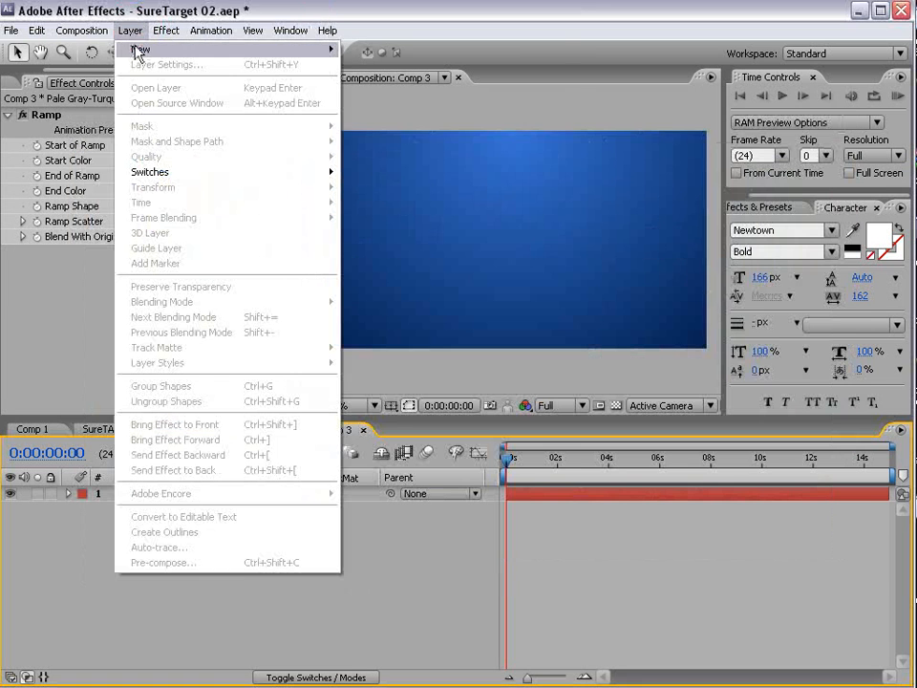
mouse_move(239, 52)
click(376, 64)
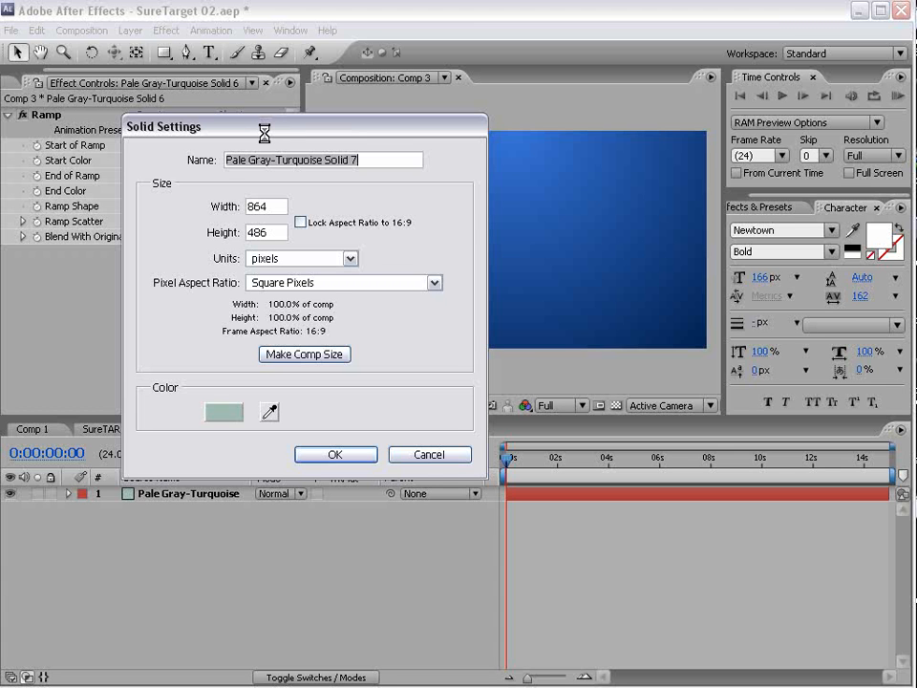
double_click(264, 206)
text(500)
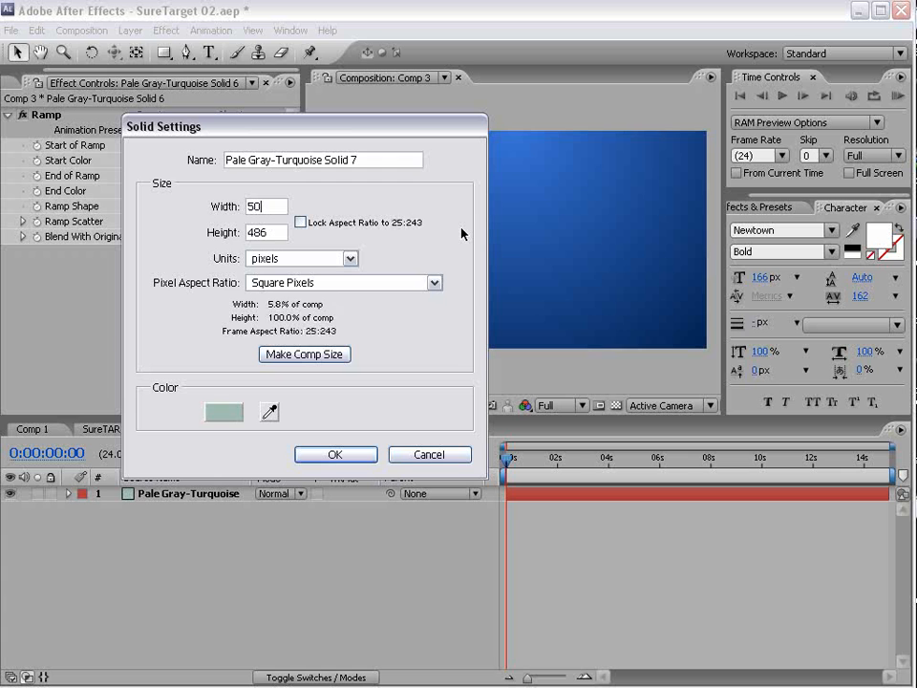
key(Tab)
text(500)
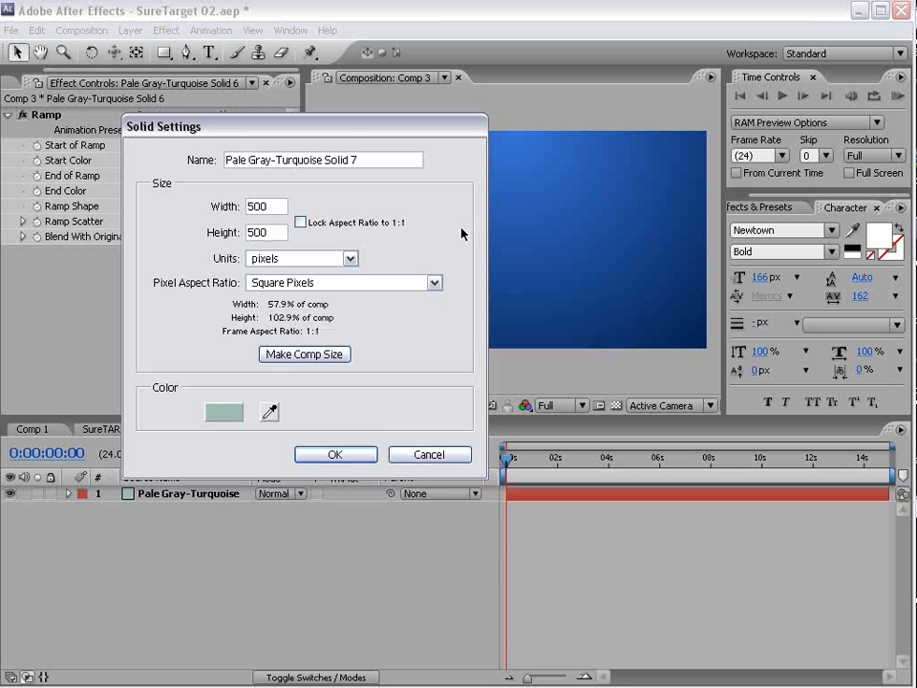
click(336, 454)
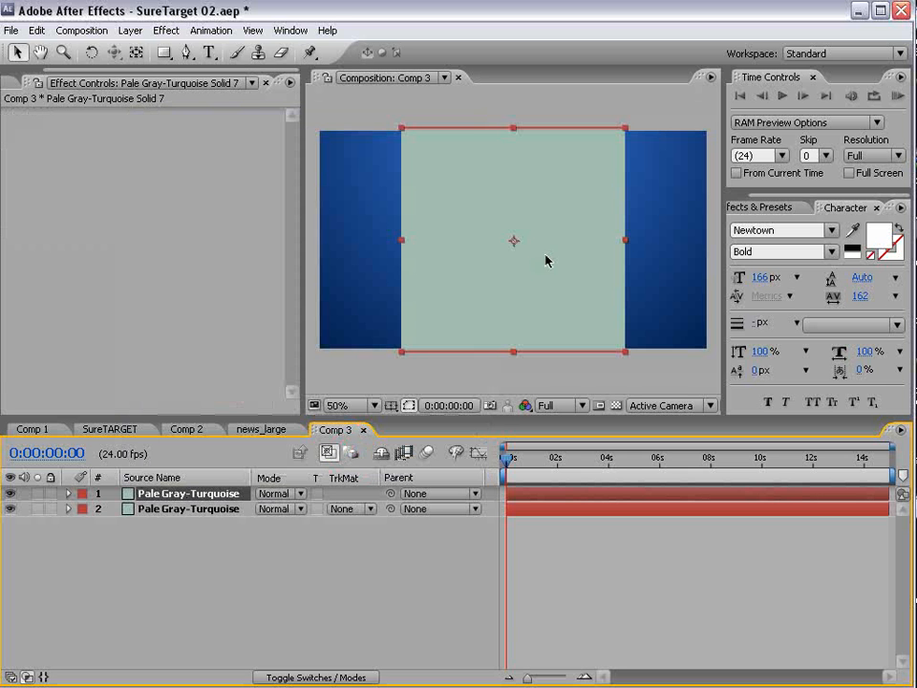
- Apply the Fractal Noise effect to Solid 7
click(164, 29)
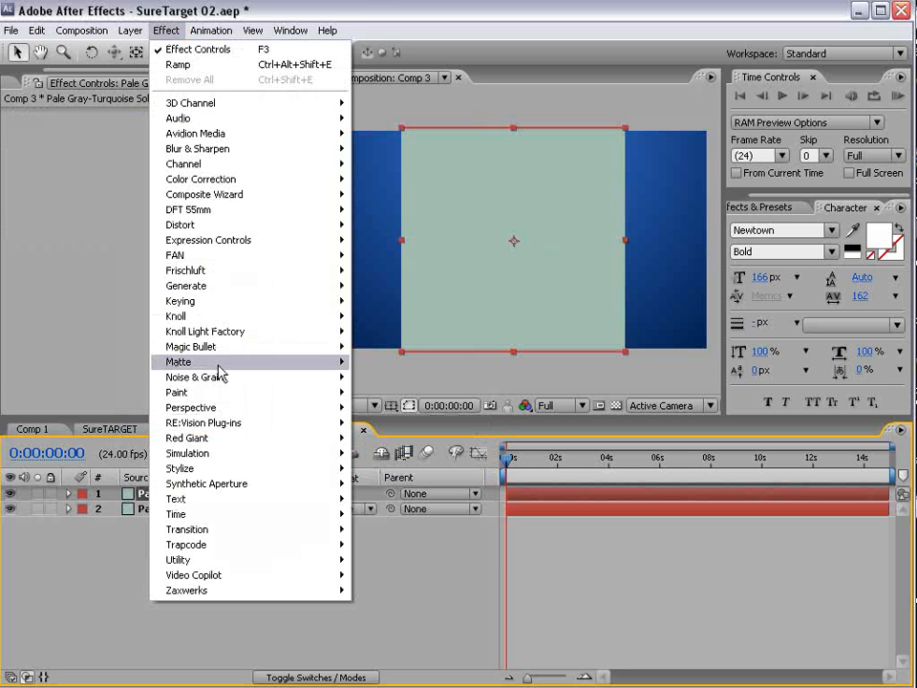
mouse_move(221, 383)
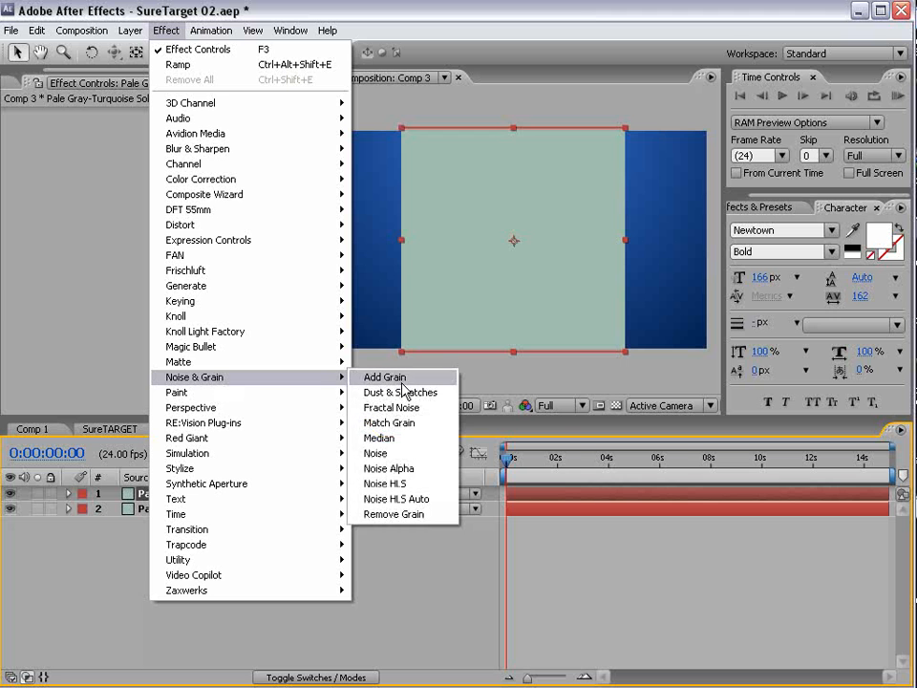
click(414, 412)
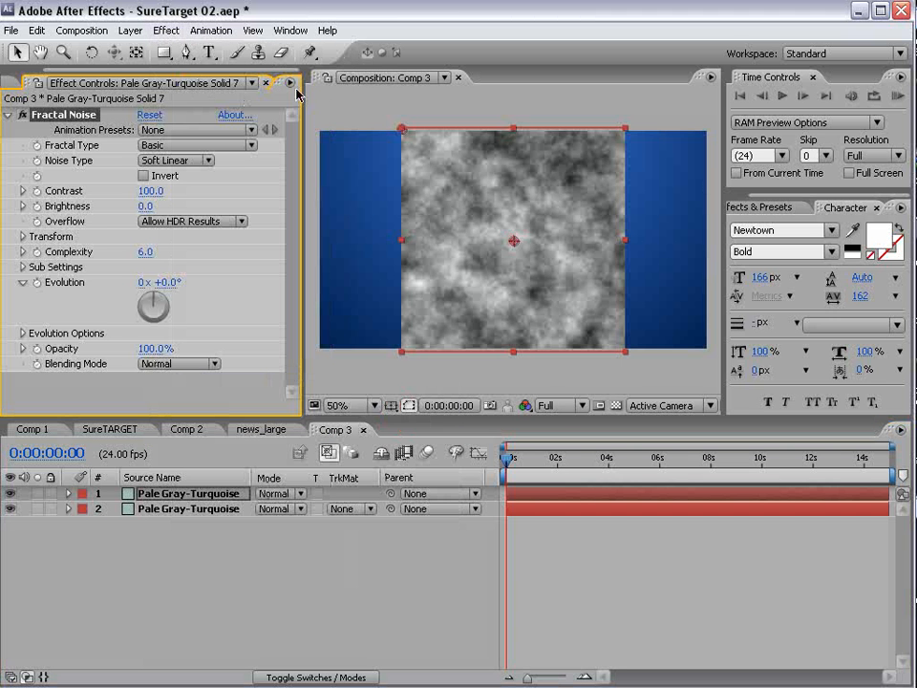
- Add Mosaic to the noise solid, keeping horizontal blocks at 10
click(756, 208)
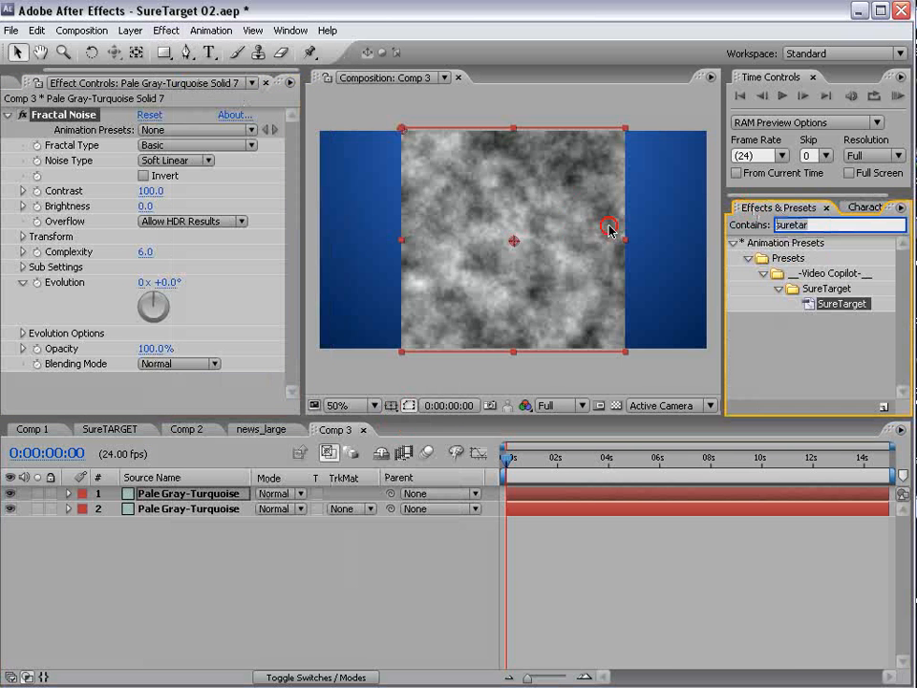
text(mosai)
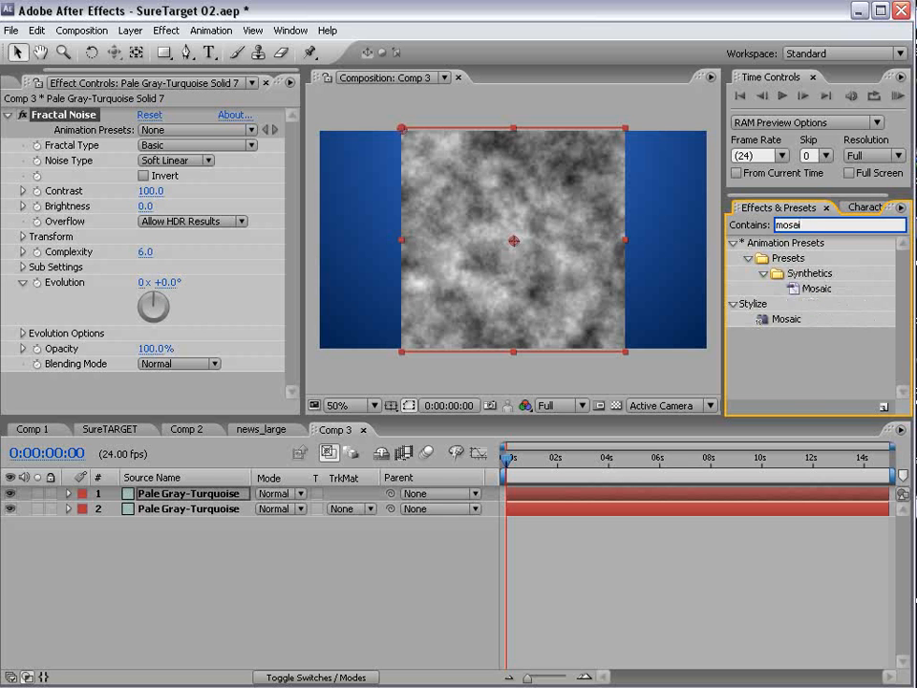
drag(779, 322, 529, 267)
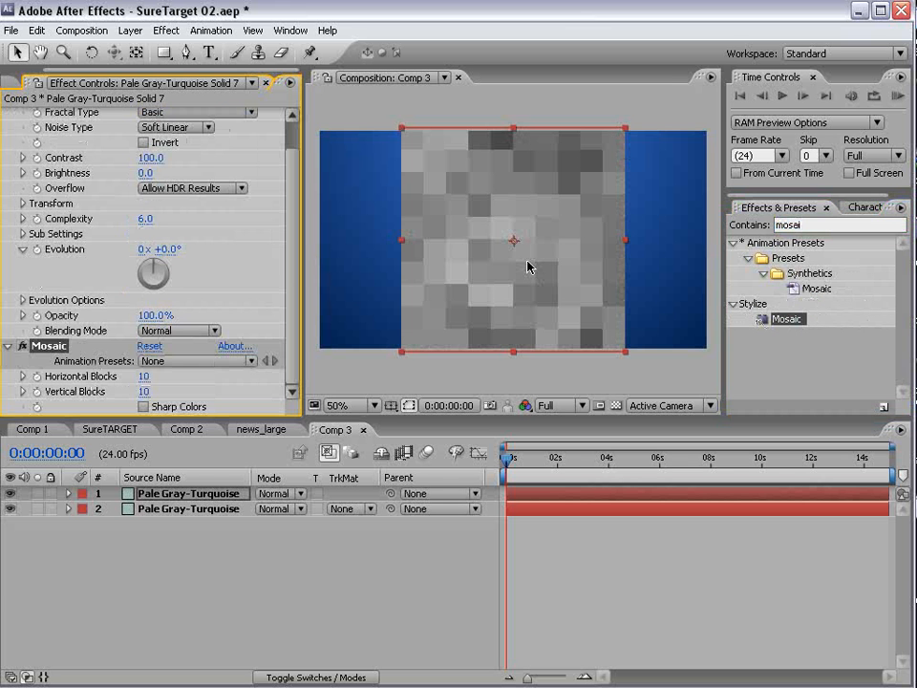
drag(143, 377, 162, 374)
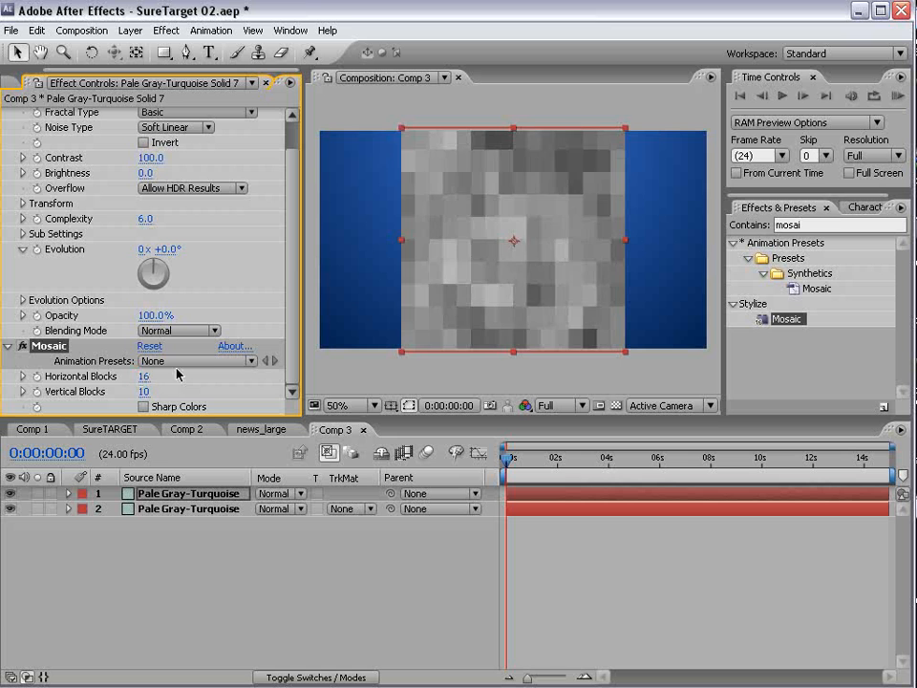
key(ctrl+z)
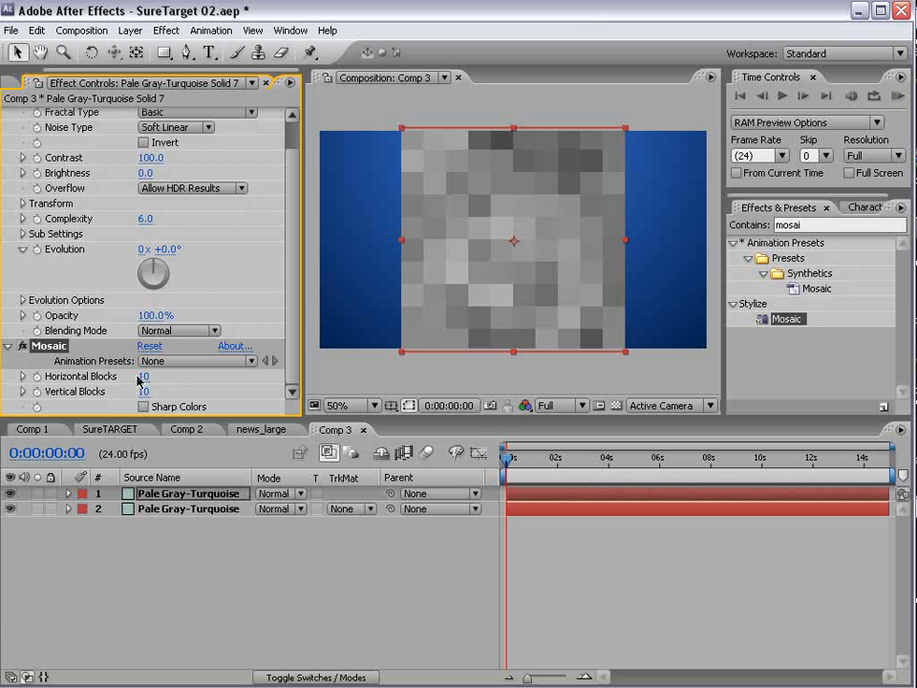
- In news_large, add an adjustment layer and shrink it over the man's face
click(254, 430)
click(129, 29)
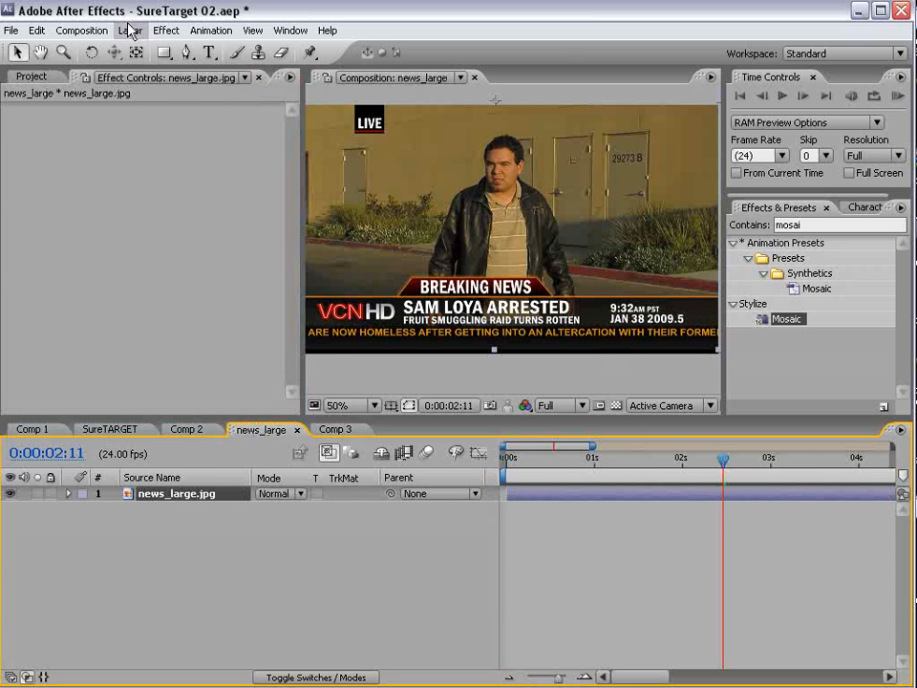
mouse_move(141, 49)
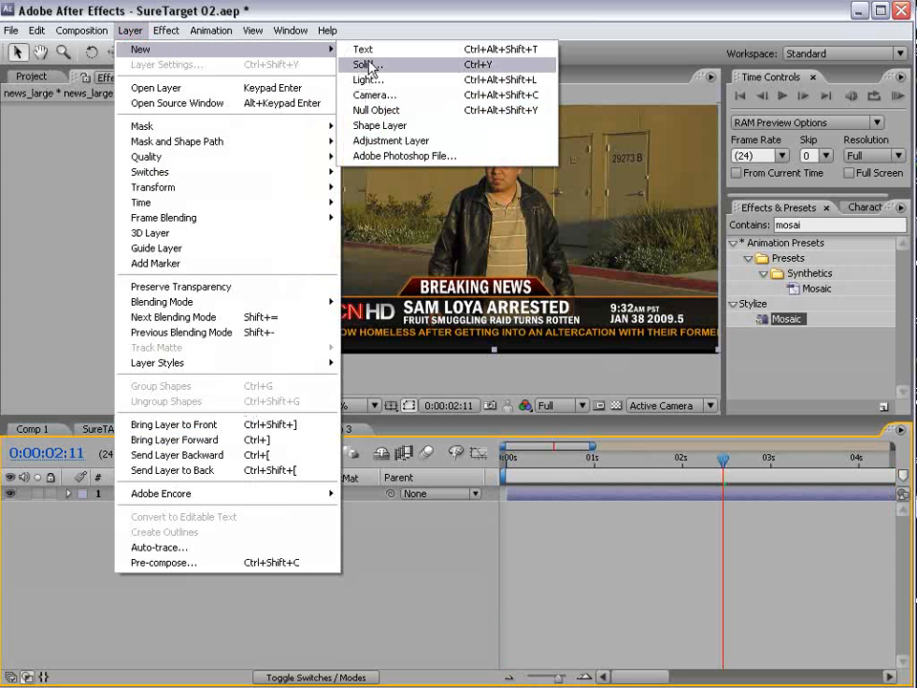
click(382, 141)
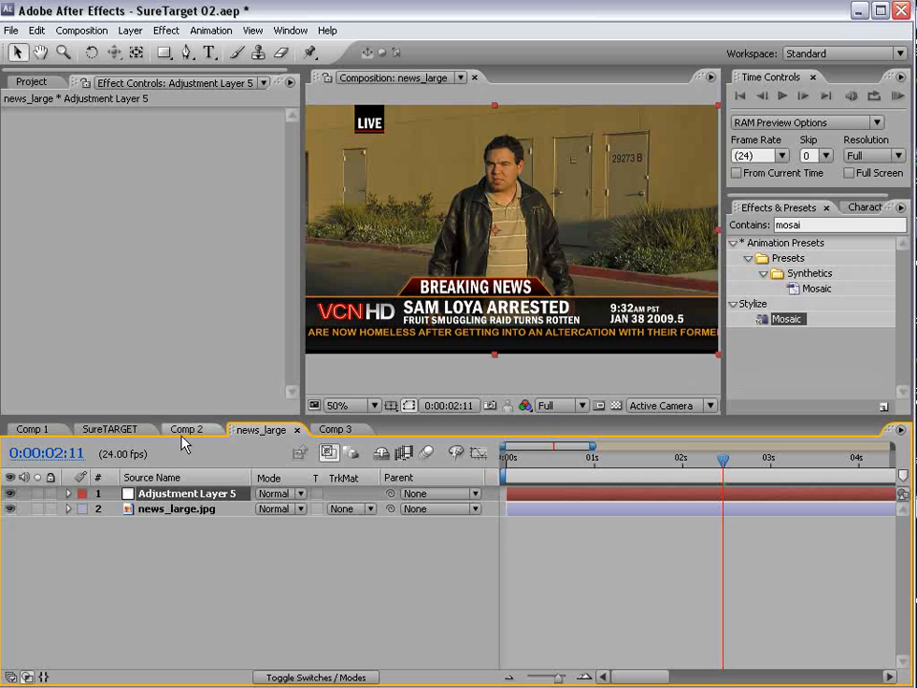
click(538, 220)
drag(720, 354, 537, 187)
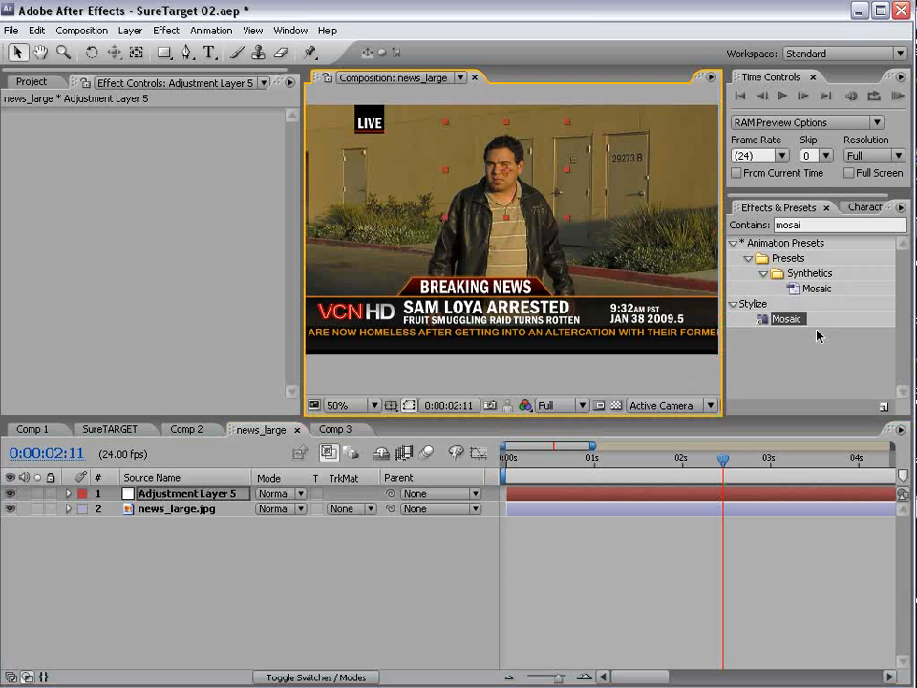
- Apply Mosaic to Adjustment Layer 5, raising horizontal blocks to 23
drag(790, 319, 511, 175)
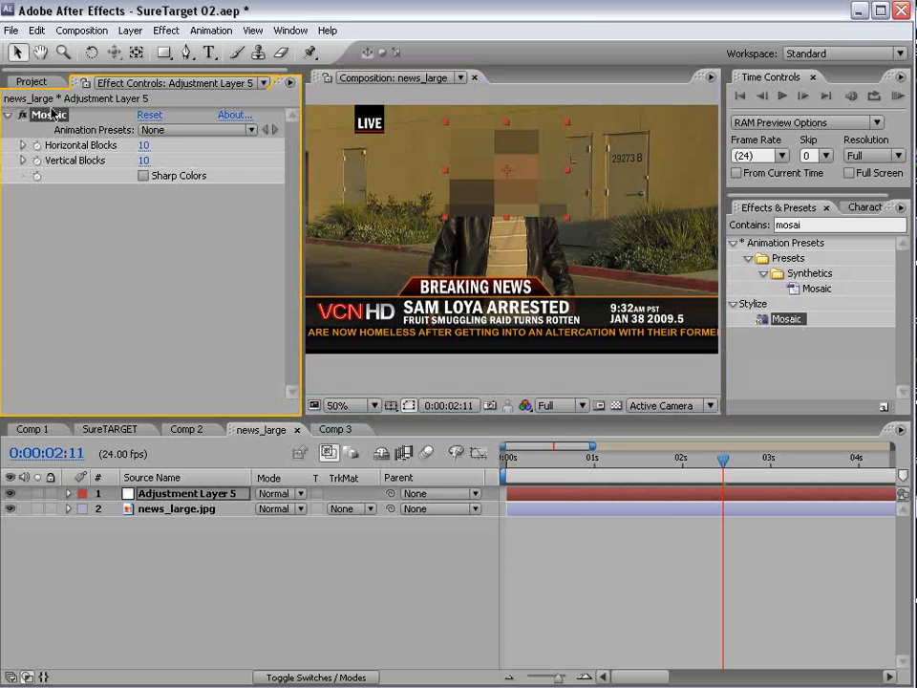
mouse_move(145, 145)
mouse_down()
mouse_move(148, 157)
mouse_move(151, 141)
mouse_up()
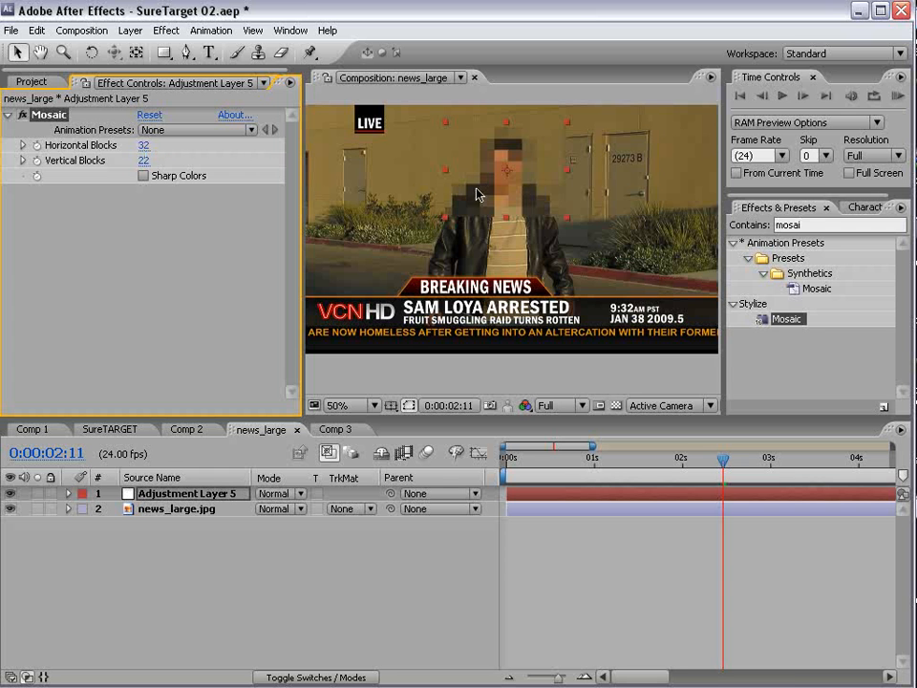
scroll(475, 194, up, 2)
drag(545, 187, 507, 286)
scroll(449, 266, down, 2)
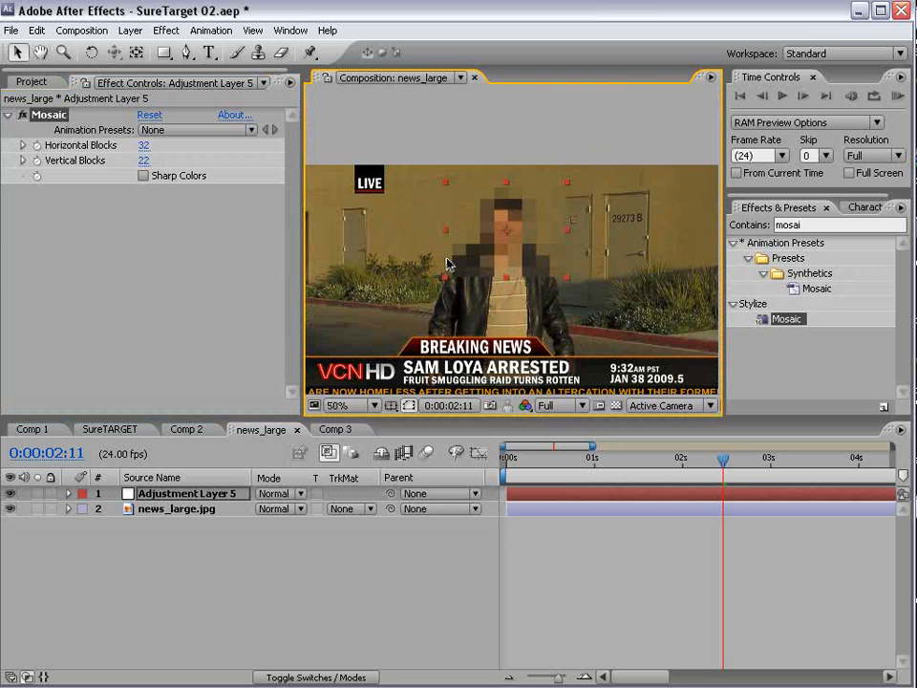
scroll(449, 266, up, 2)
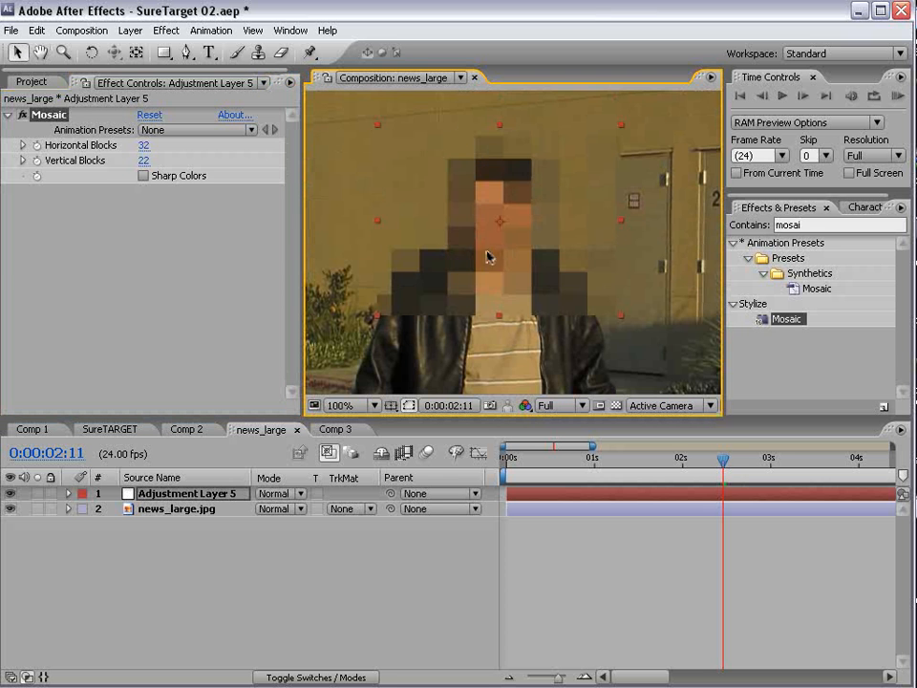
drag(469, 326, 491, 315)
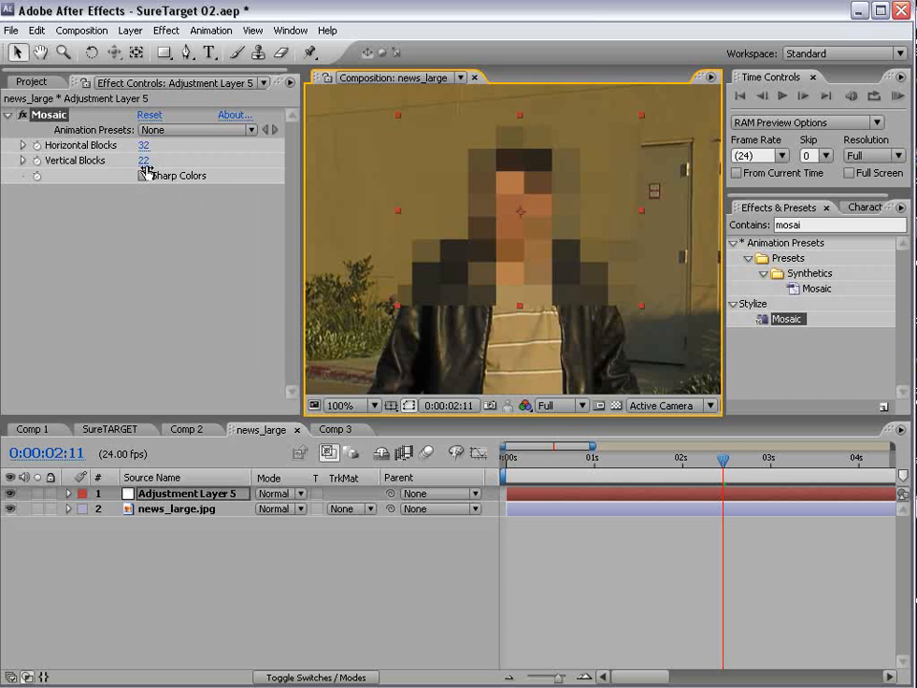
- Refine the Mosaic to 236 by 163 blocks and nudge the layer over the face
drag(145, 168, 203, 144)
drag(562, 250, 550, 247)
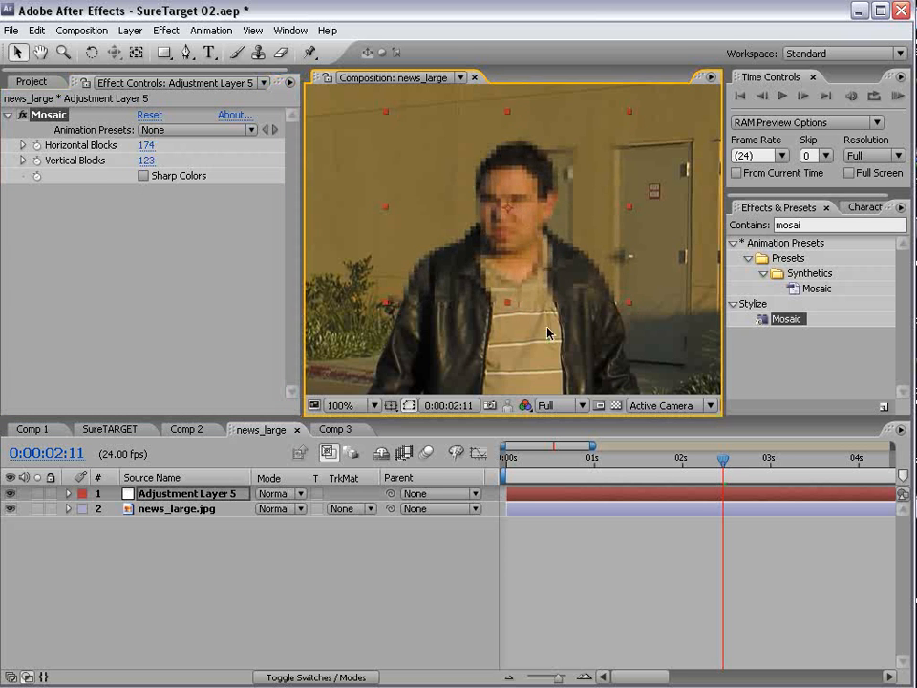
scroll(495, 300, down, 2)
click(550, 384)
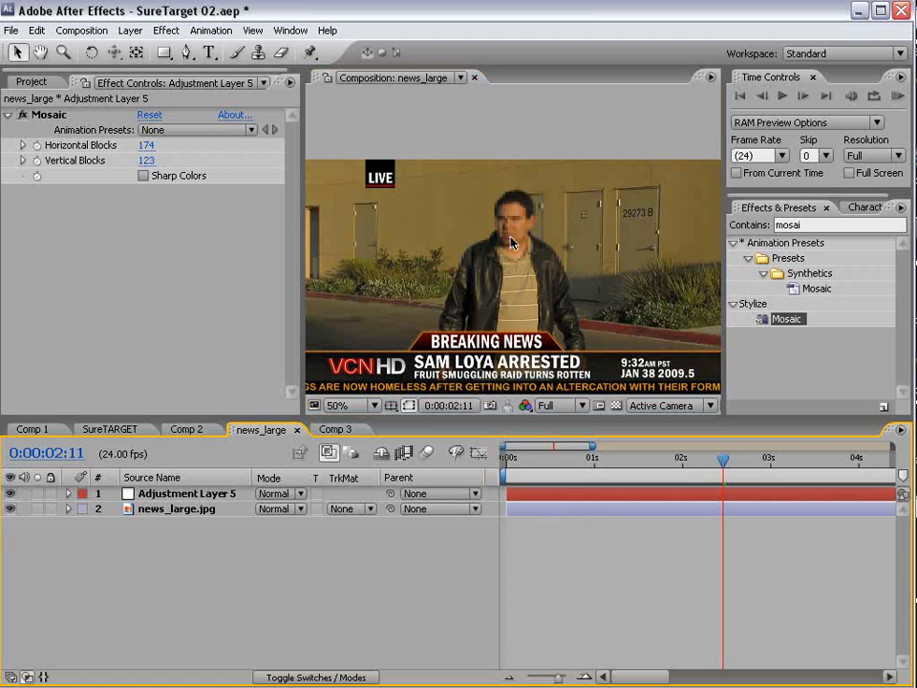
click(552, 498)
scroll(484, 273, up, 2)
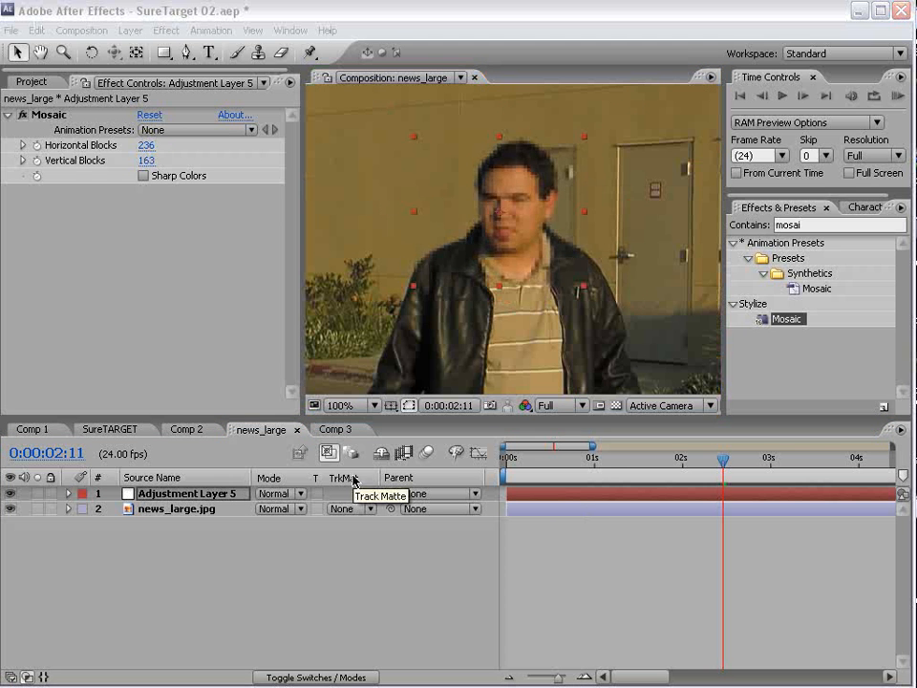
- Back in Comp 3, add a Grid effect to the noise solid
click(335, 428)
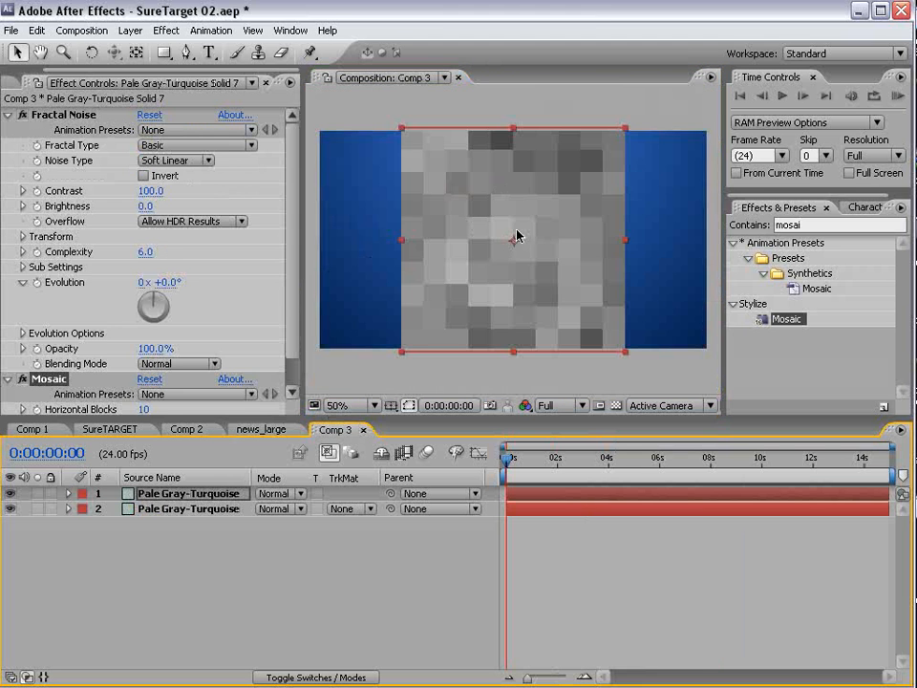
scroll(504, 250, up, 2)
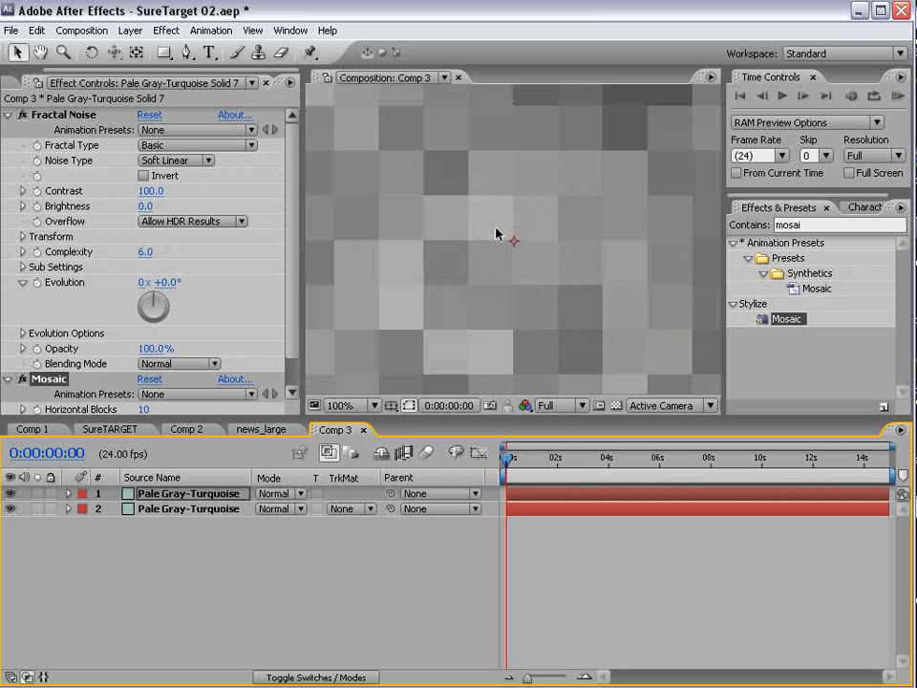
scroll(498, 232, down, 2)
click(130, 31)
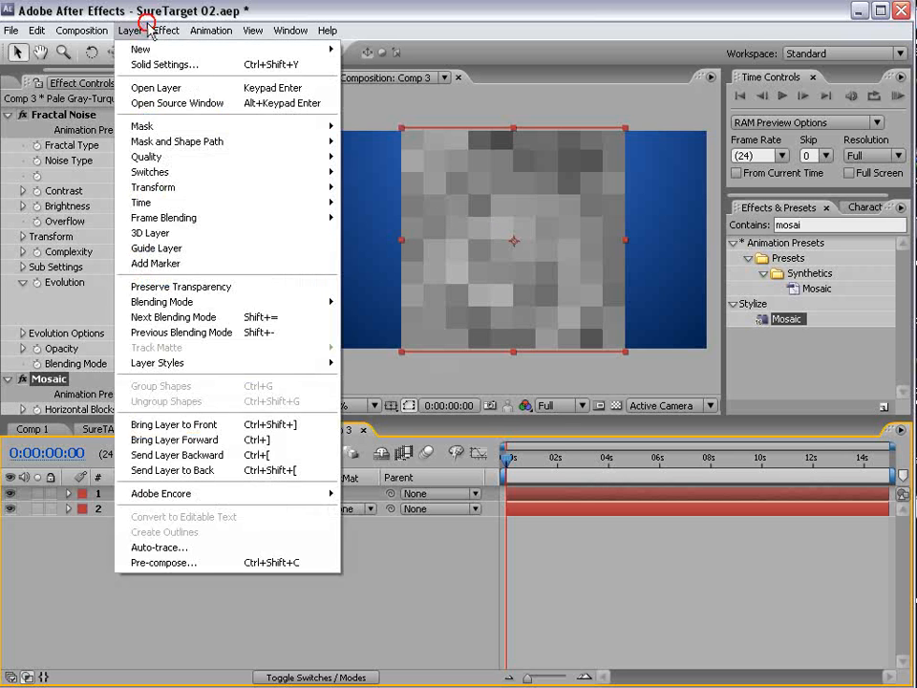
mouse_move(168, 34)
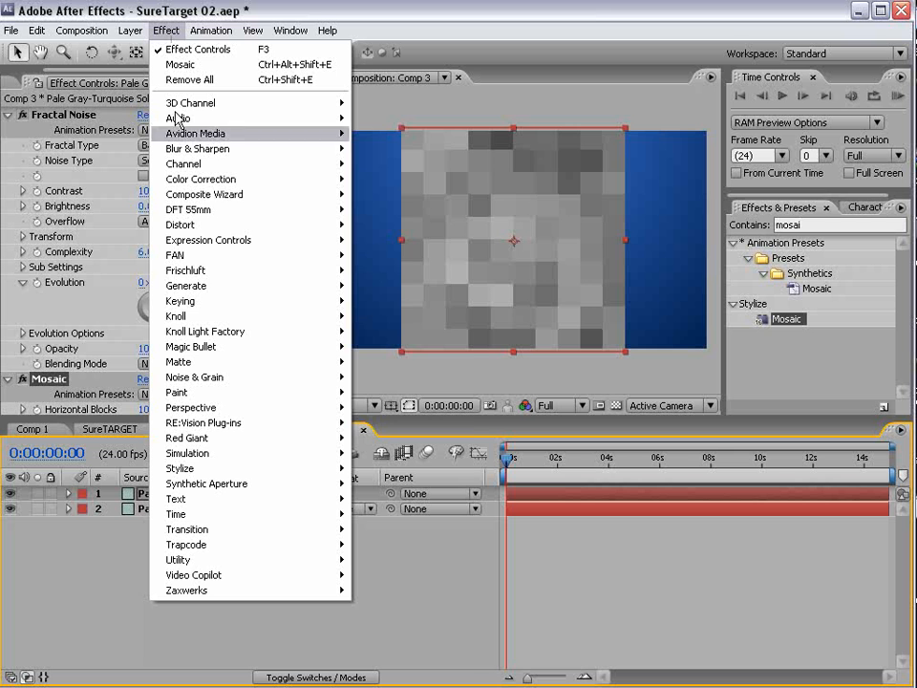
mouse_move(203, 289)
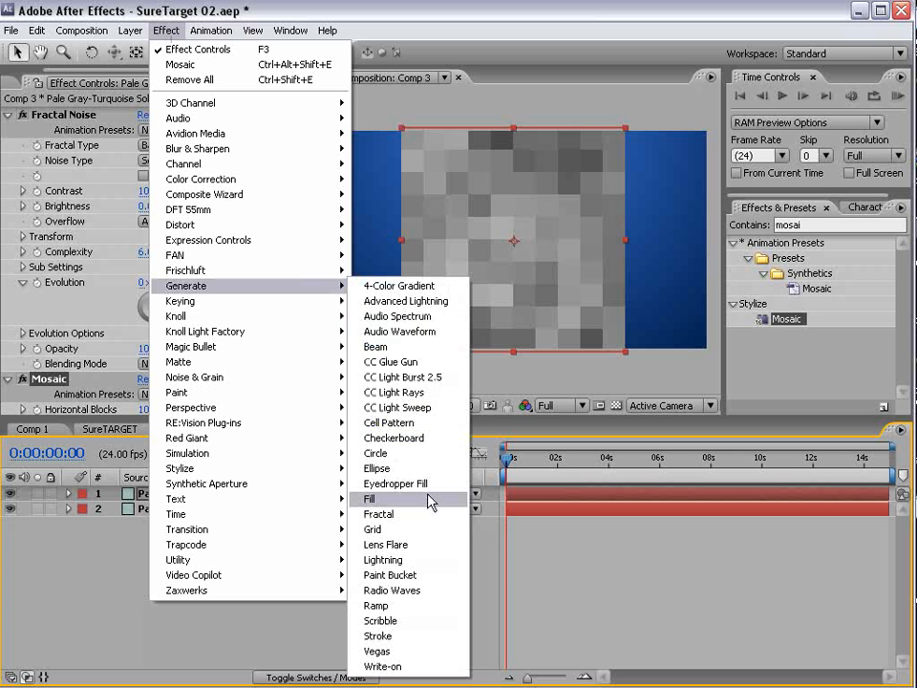
click(383, 535)
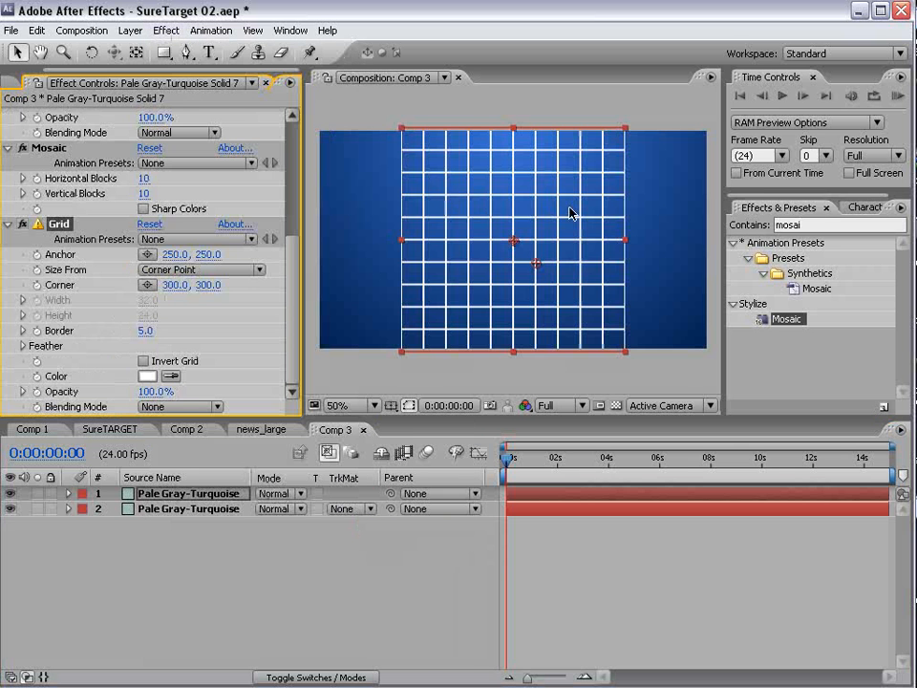
- Compare the Grid on and off, then set its blending mode to Stencil Alpha
click(20, 226)
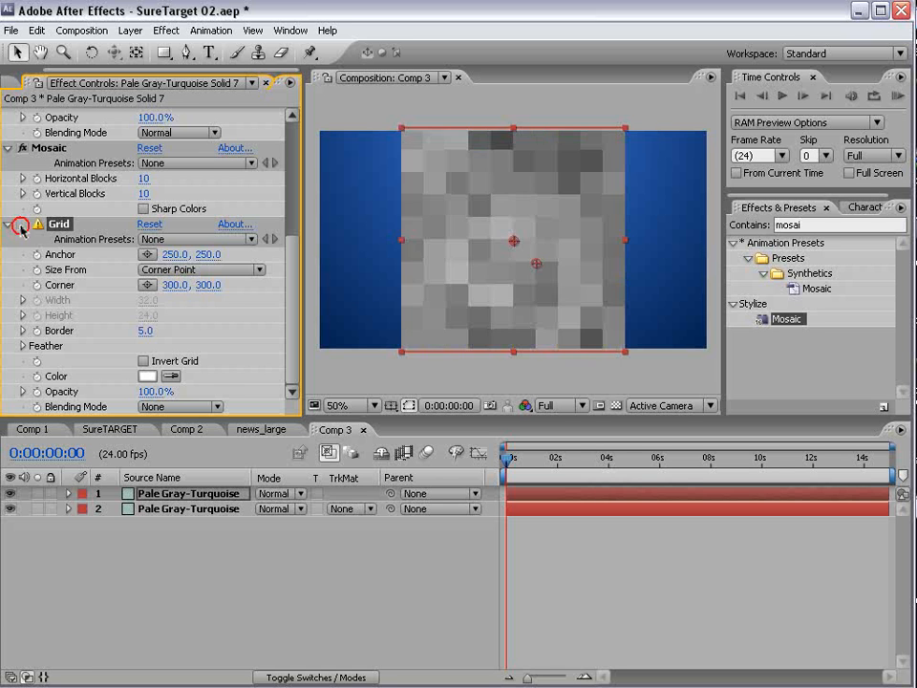
click(20, 227)
click(20, 226)
click(20, 226)
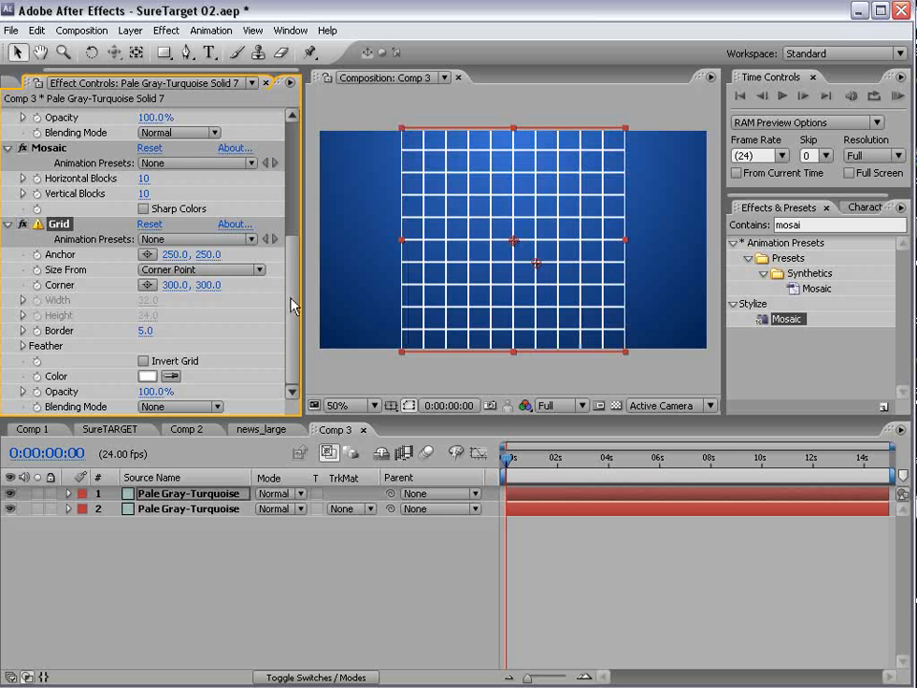
click(162, 406)
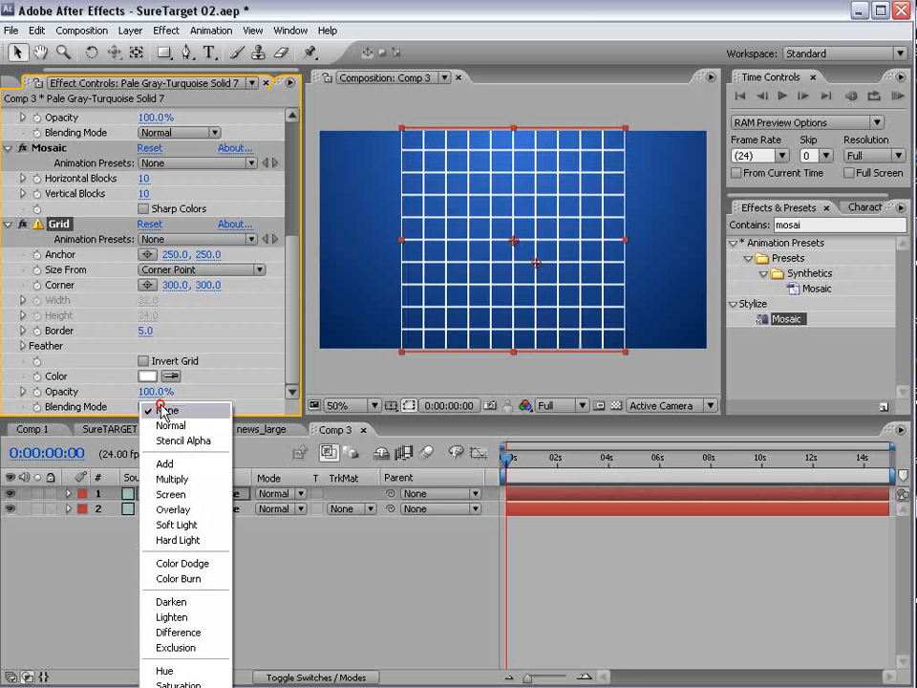
click(188, 441)
- Invert the grid and thicken its border to 17
key(period)
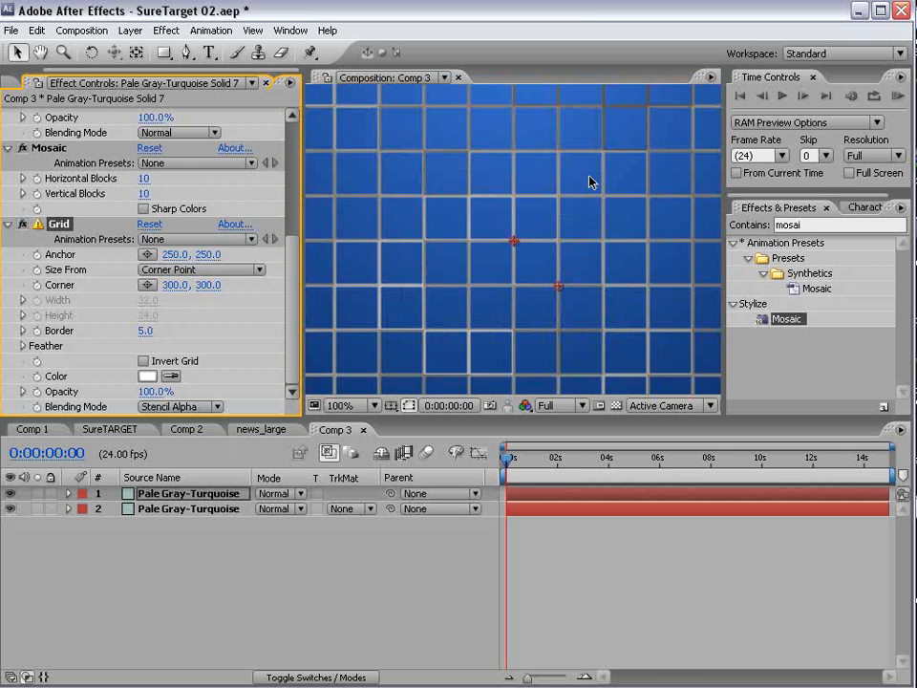
key(comma)
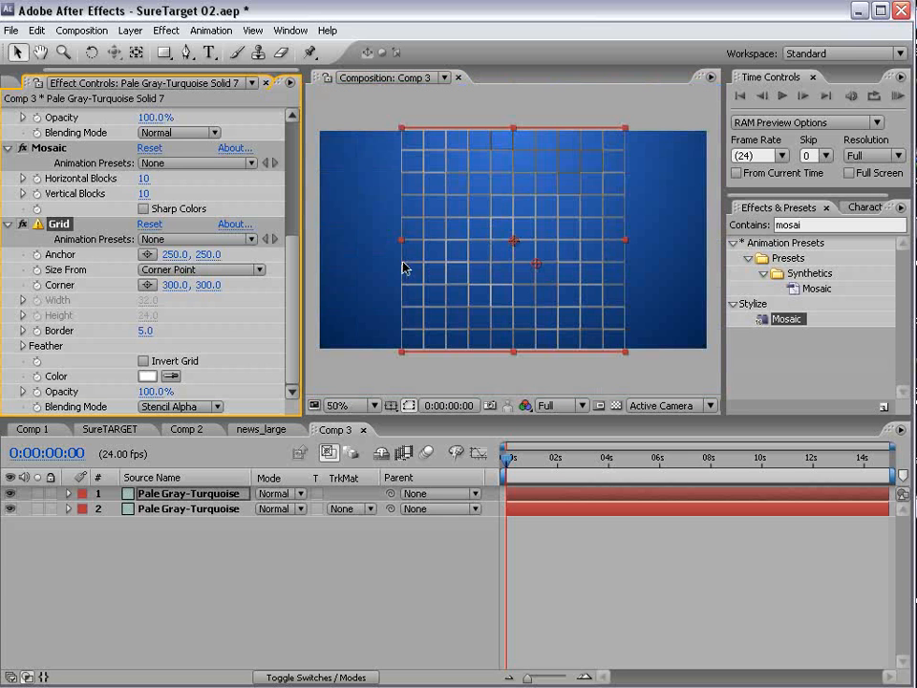
click(144, 362)
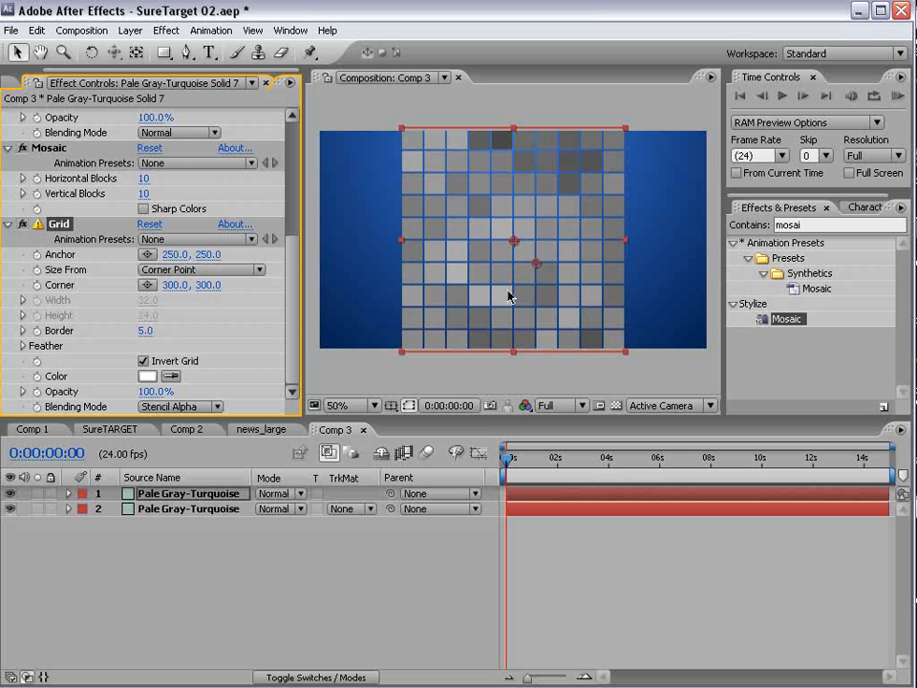
drag(146, 331, 153, 332)
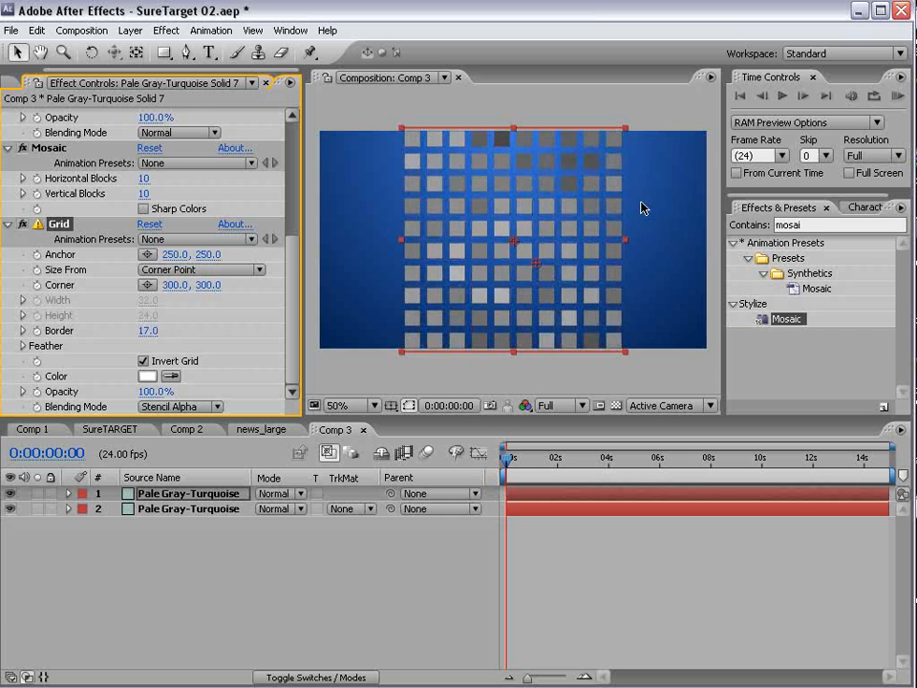
scroll(292, 245, up, 5)
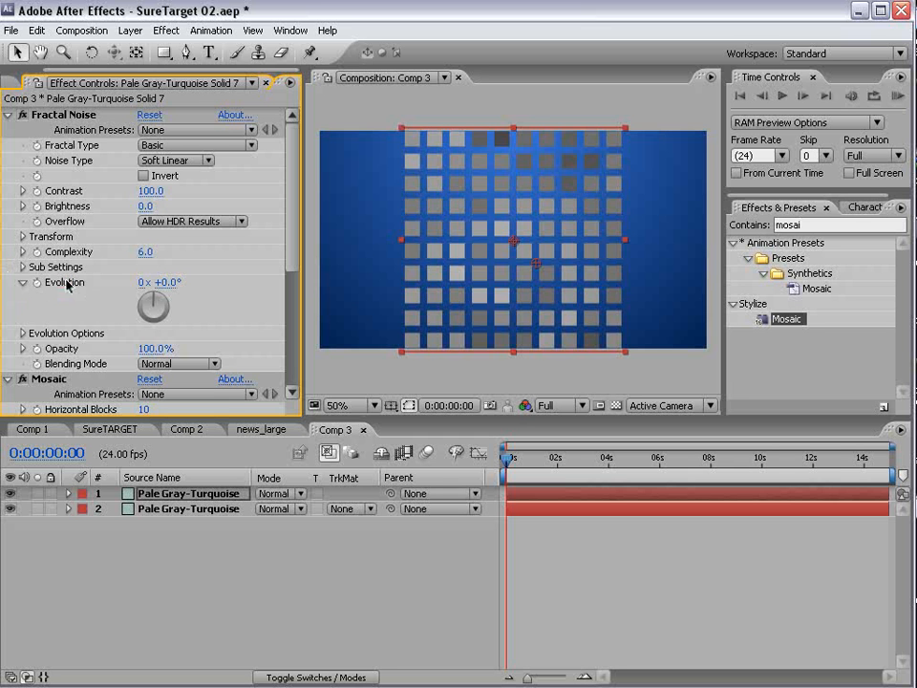
- Drive Fractal Noise Evolution with the expression time*250 and preview it later in time
alt+click(37, 284)
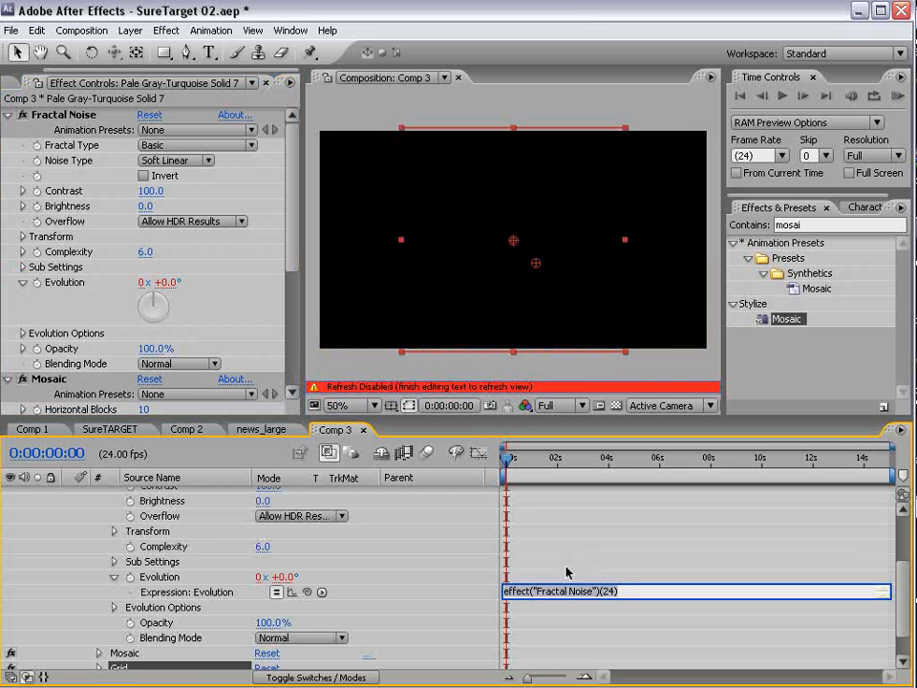
text(time*100)
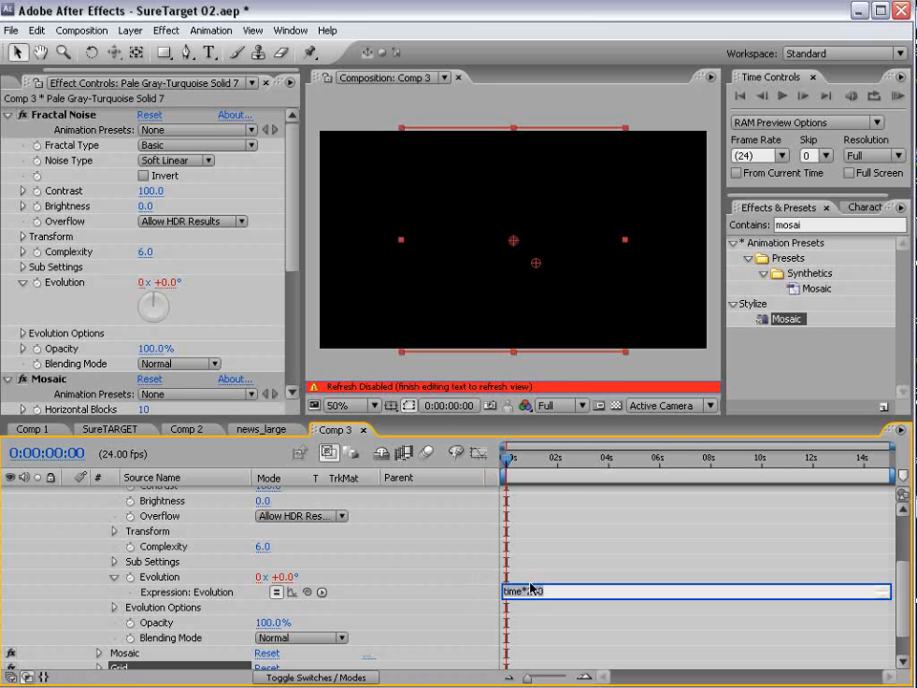
key(KP_Enter)
drag(520, 466, 707, 472)
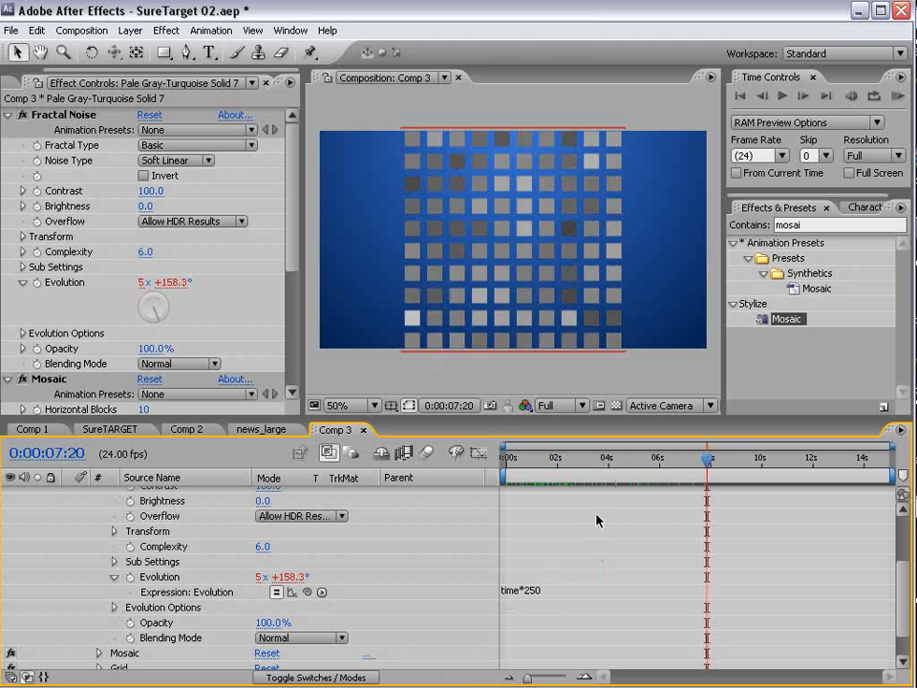
- Duplicate the noise layer and raise the top copy's Contrast to 212
scroll(898, 609, up, 4)
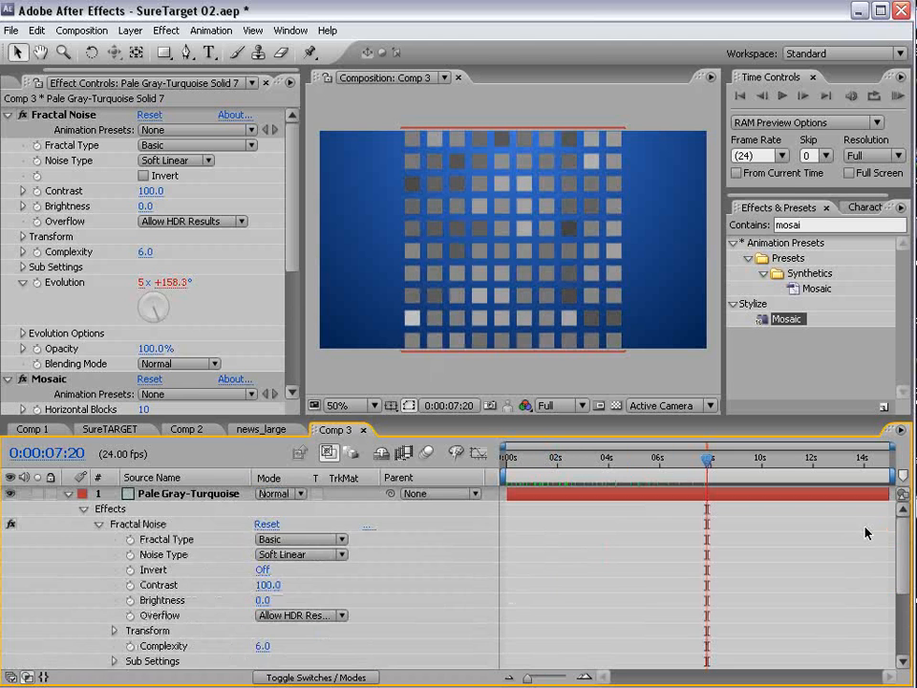
click(68, 494)
key(ctrl+d)
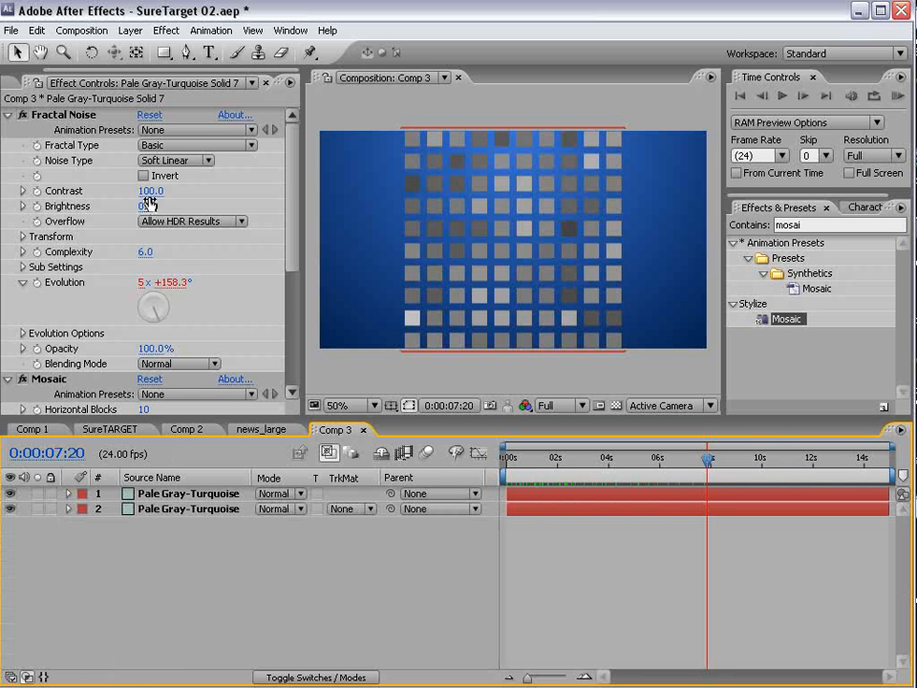
drag(149, 191, 234, 182)
scroll(234, 183, down, 3)
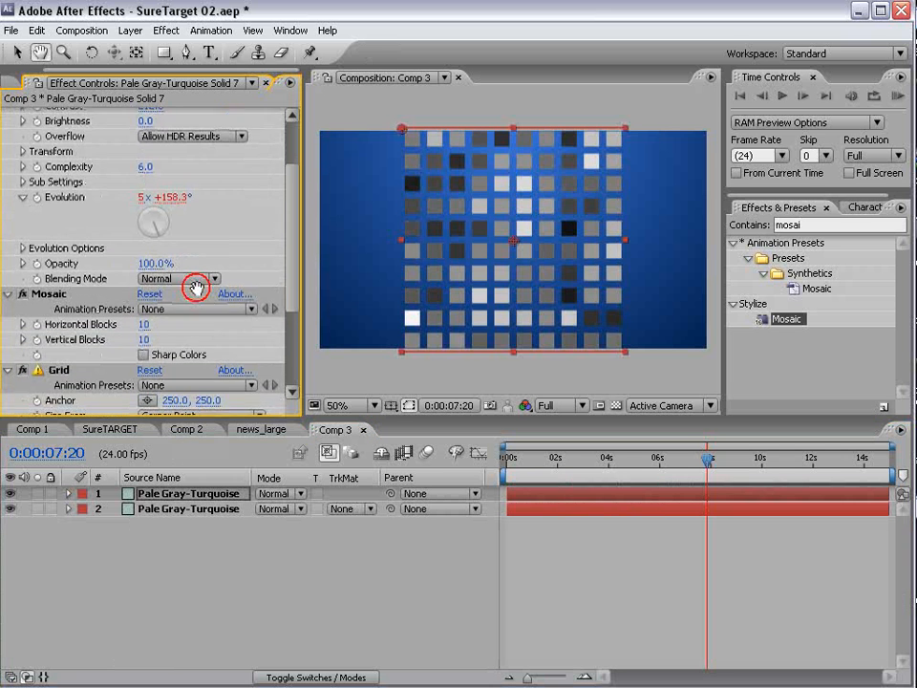
- Enable Mosaic Sharp Colors and give the top layer a Blue label
click(145, 349)
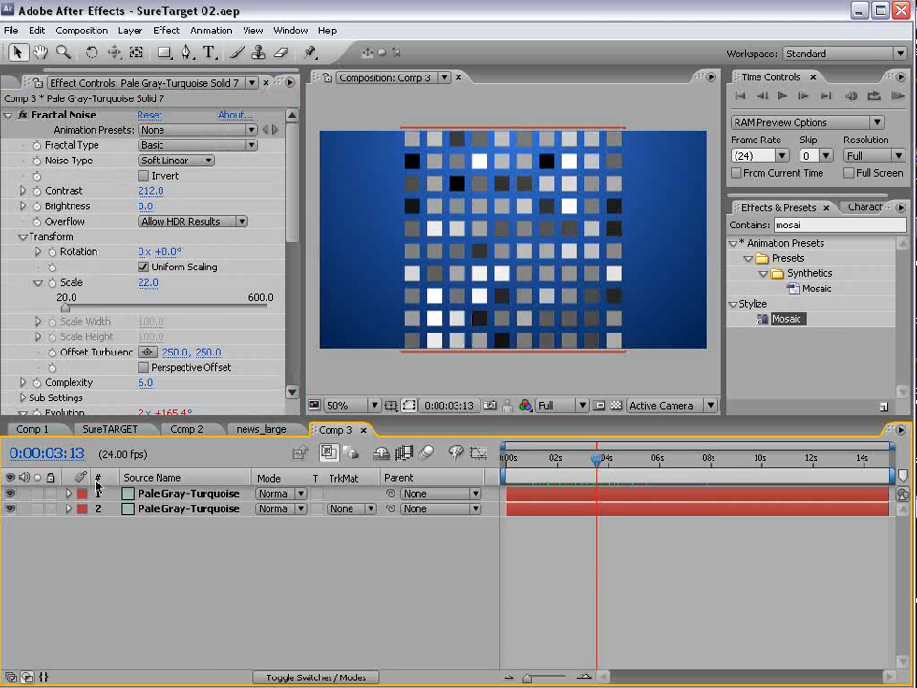
click(83, 497)
click(119, 664)
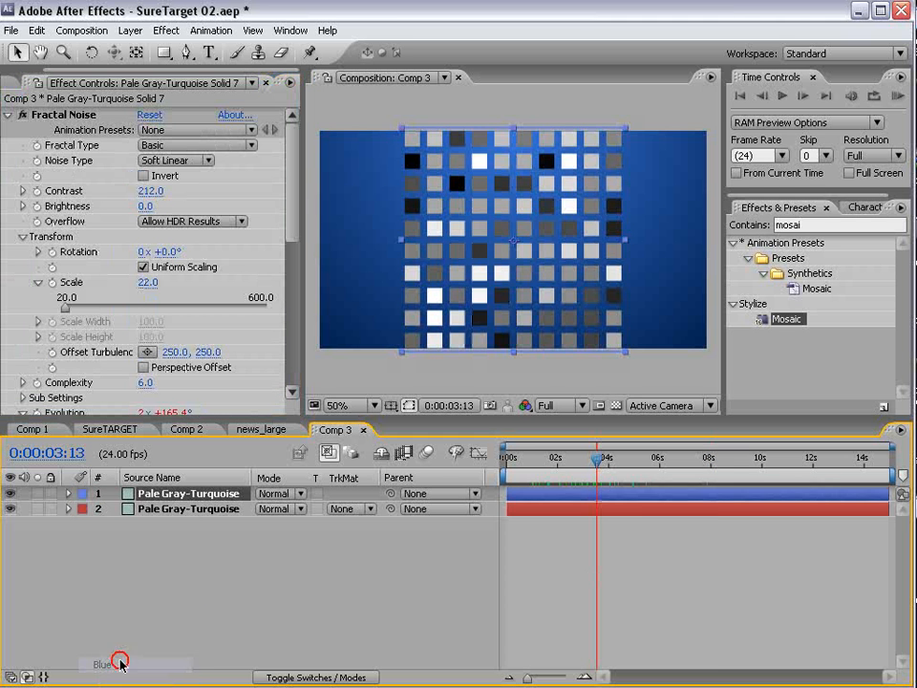
- Rename the top noise layer to Blocks
click(140, 494)
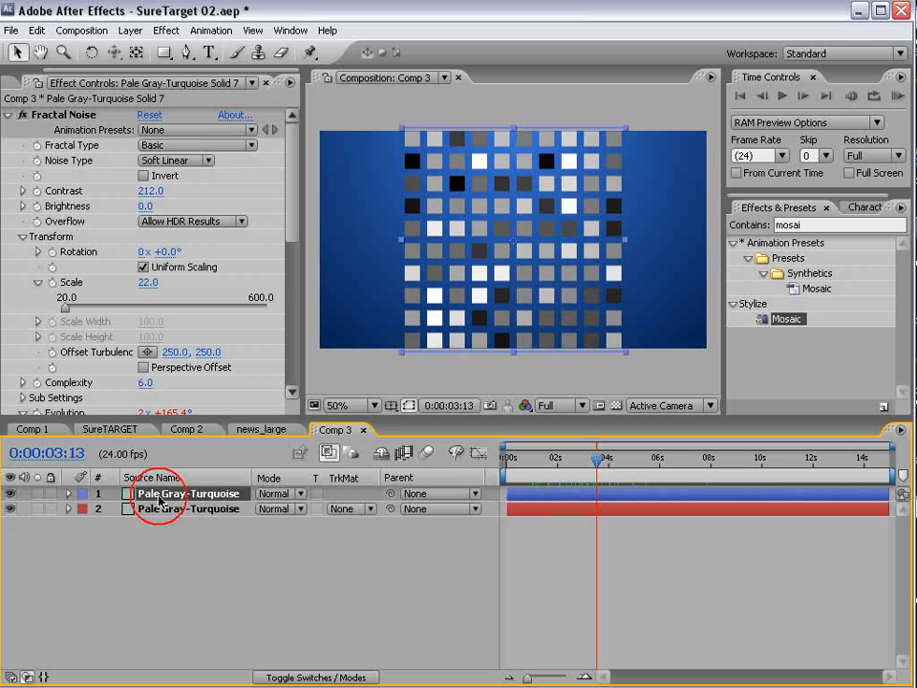
key(Return)
text(Bl)
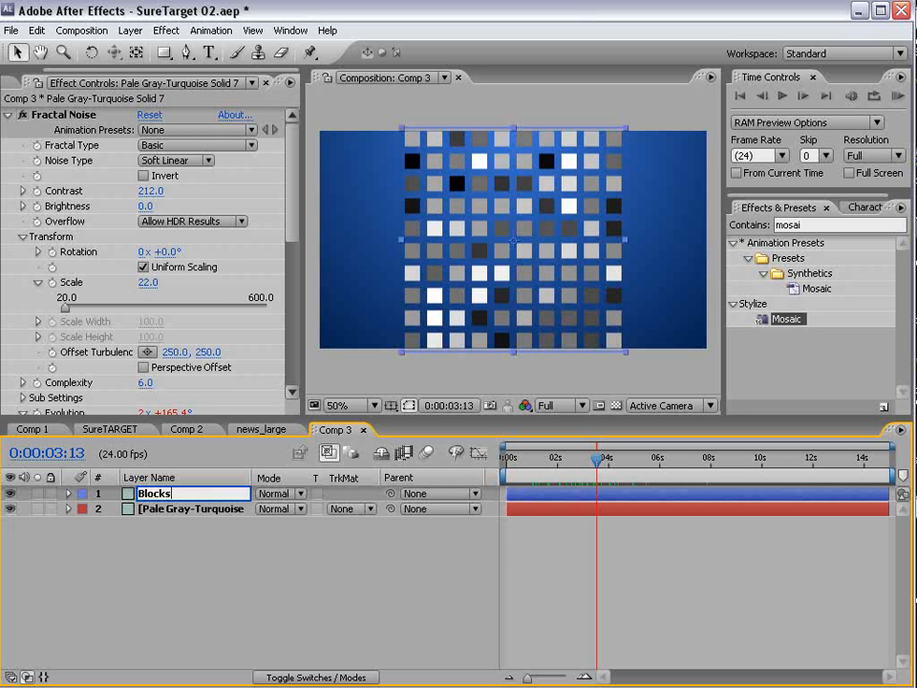
text(ocks)
key(Return)
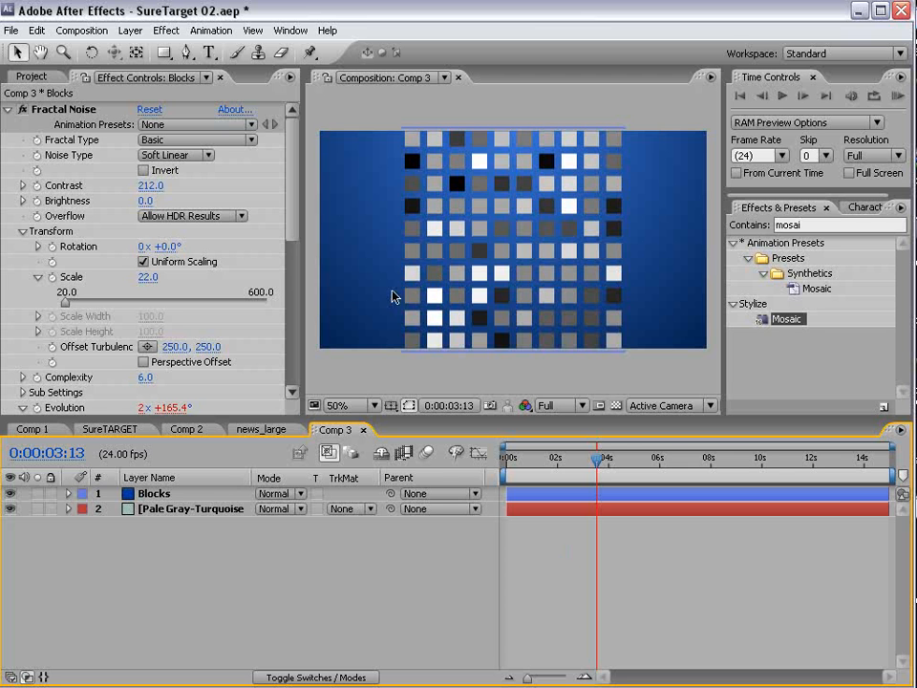
- Hide Blocks and add a comp-sized 864×486 Deep Green solid on top
click(9, 494)
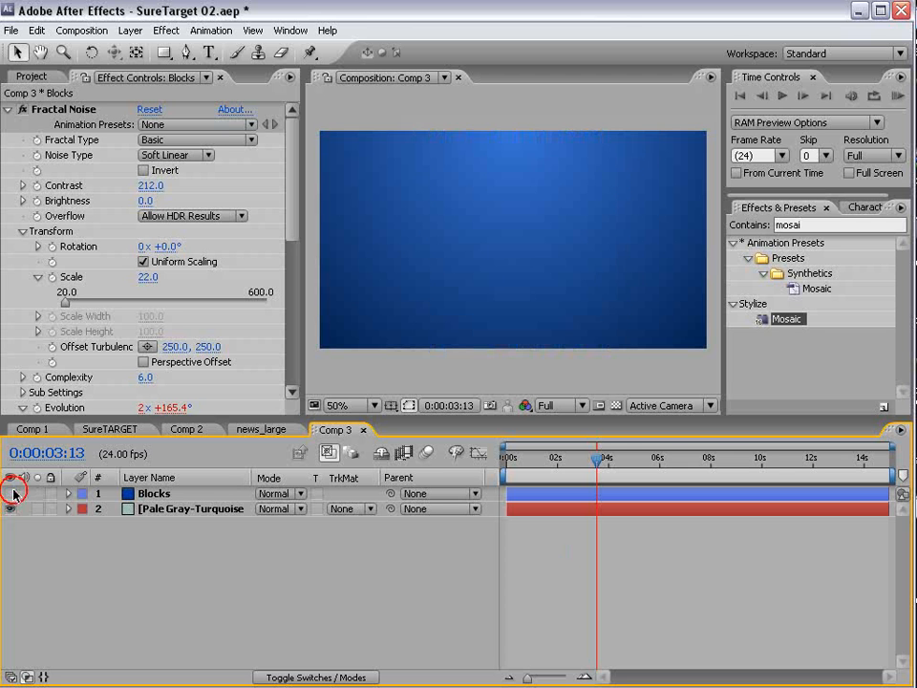
click(130, 30)
mouse_move(134, 49)
click(378, 64)
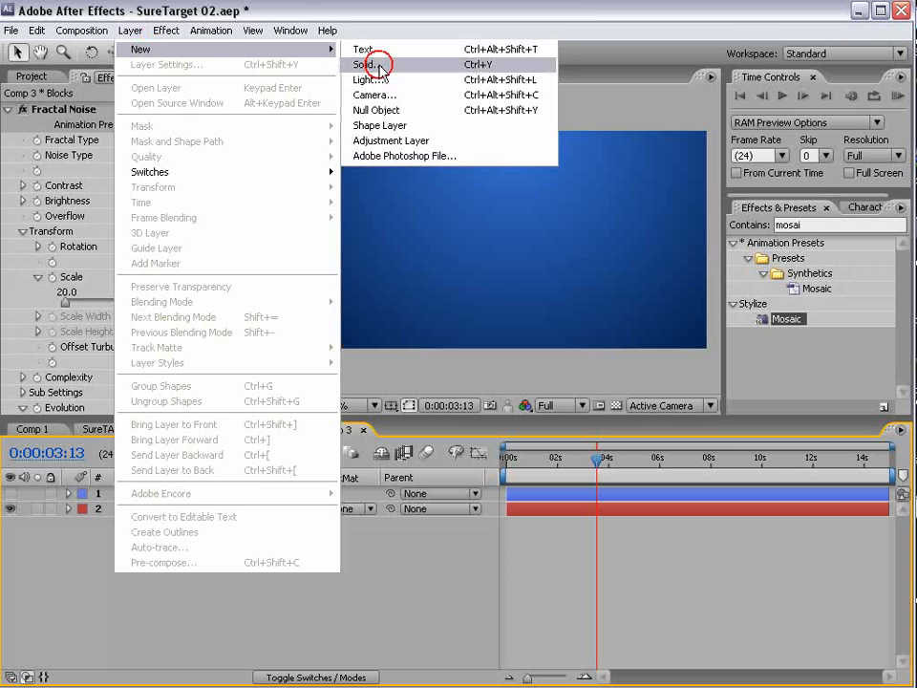
click(423, 432)
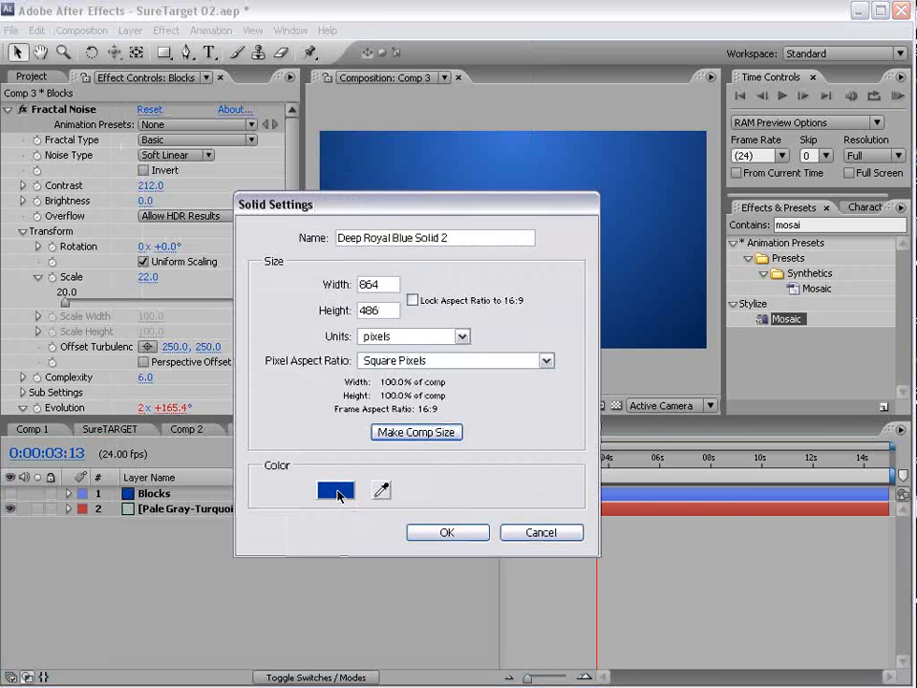
click(336, 490)
click(475, 585)
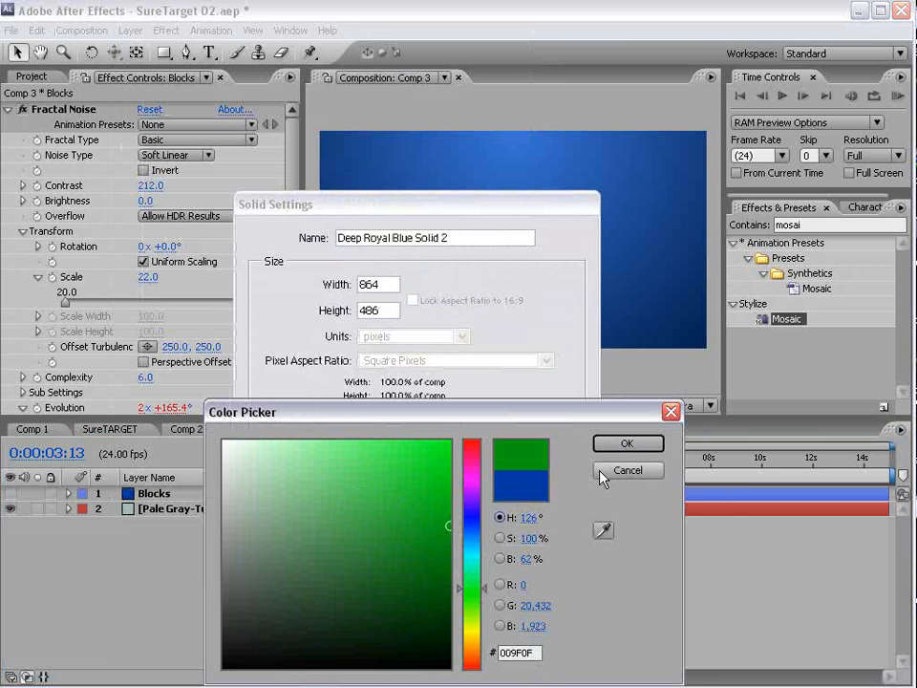
click(627, 443)
click(417, 532)
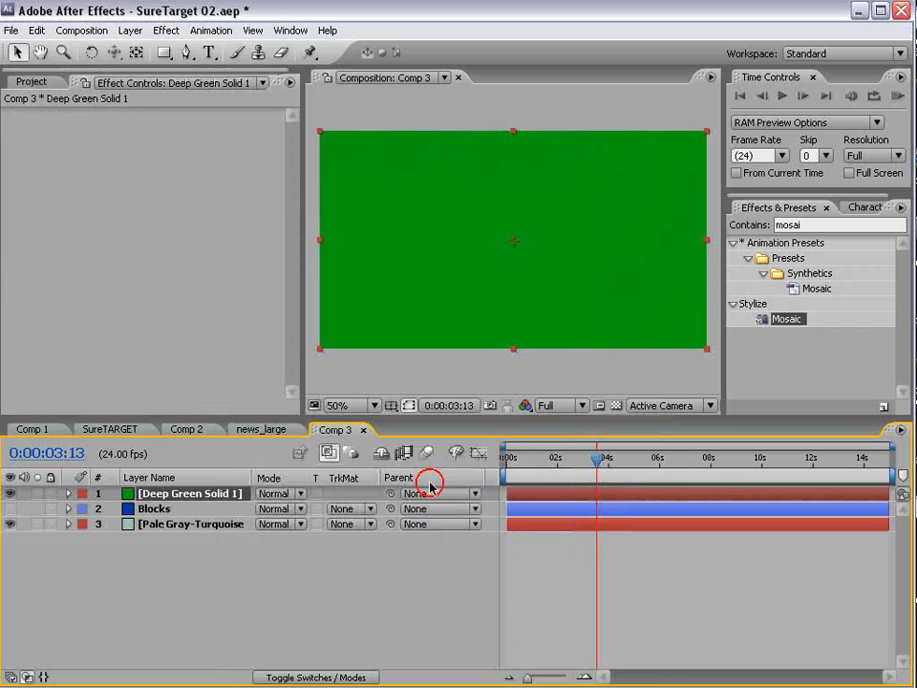
click(167, 30)
click(226, 287)
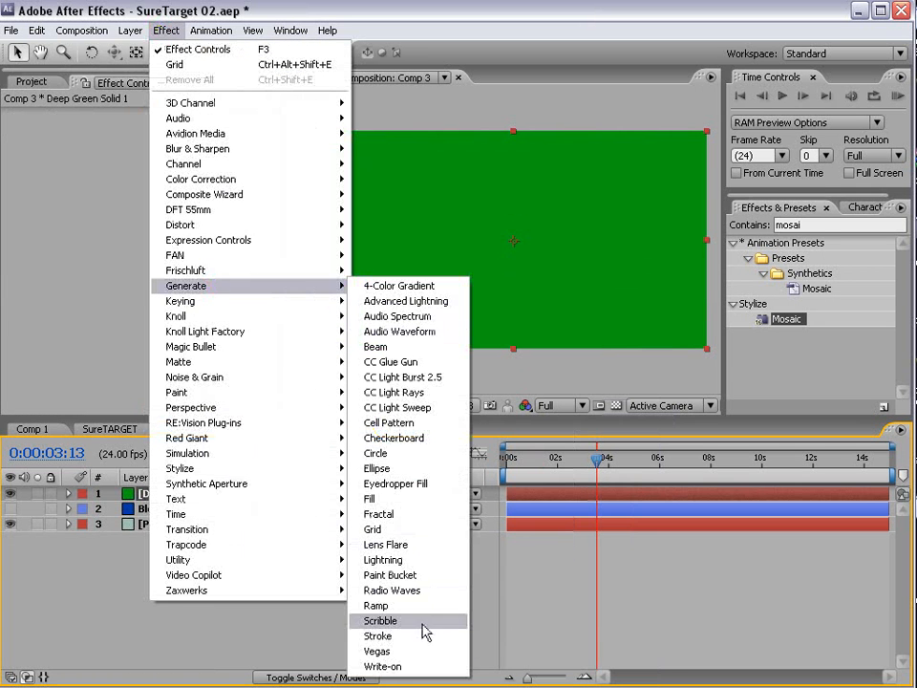
- Apply Write-on, keyframe Brush Position at 0:00:03:15, and begin a wiggle expression on it
click(392, 665)
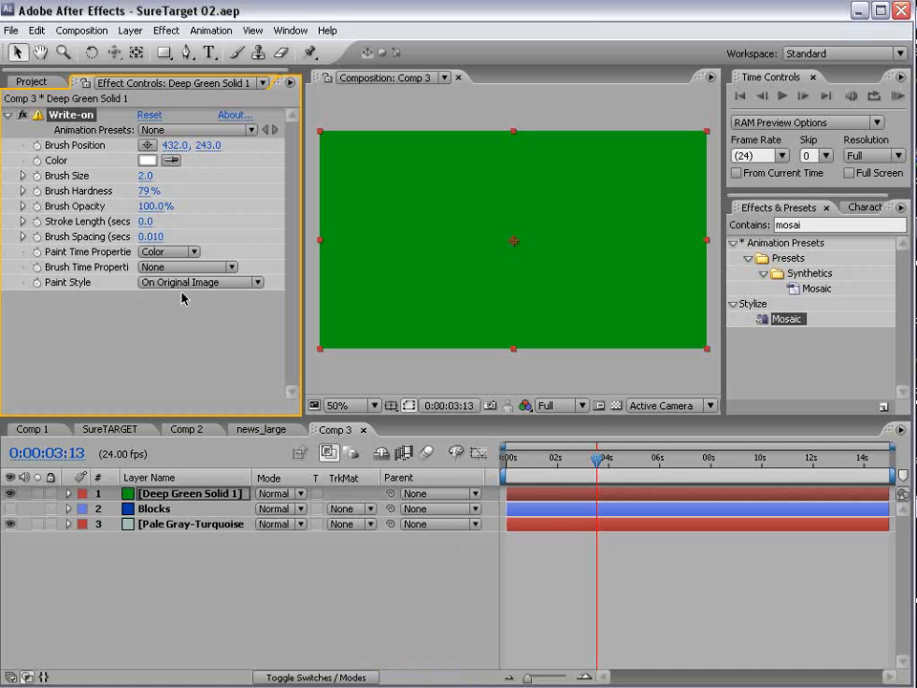
mouse_move(585, 453)
mouse_down()
mouse_move(543, 458)
mouse_move(599, 458)
mouse_up()
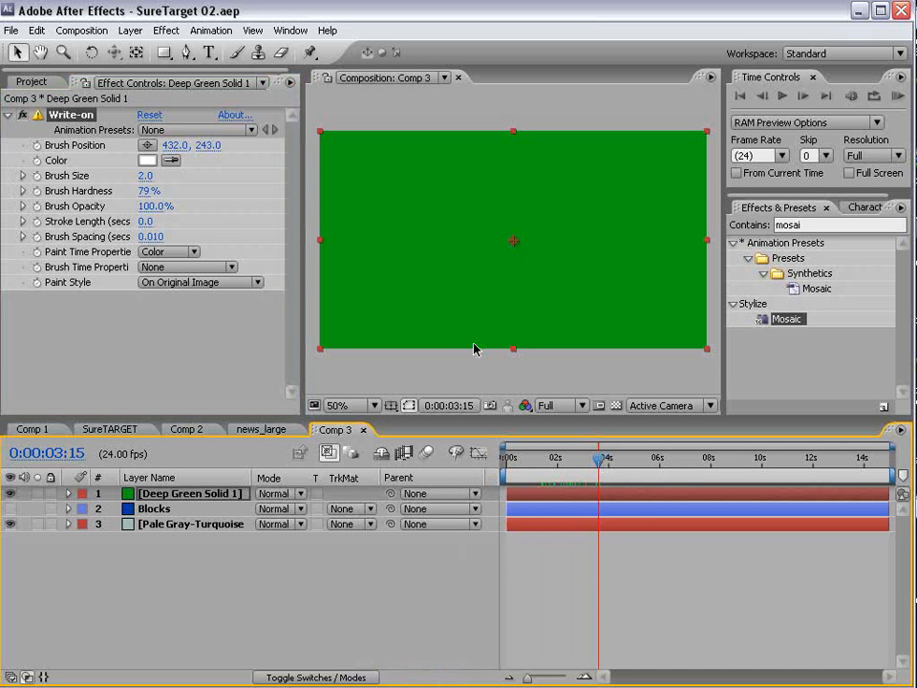
click(37, 146)
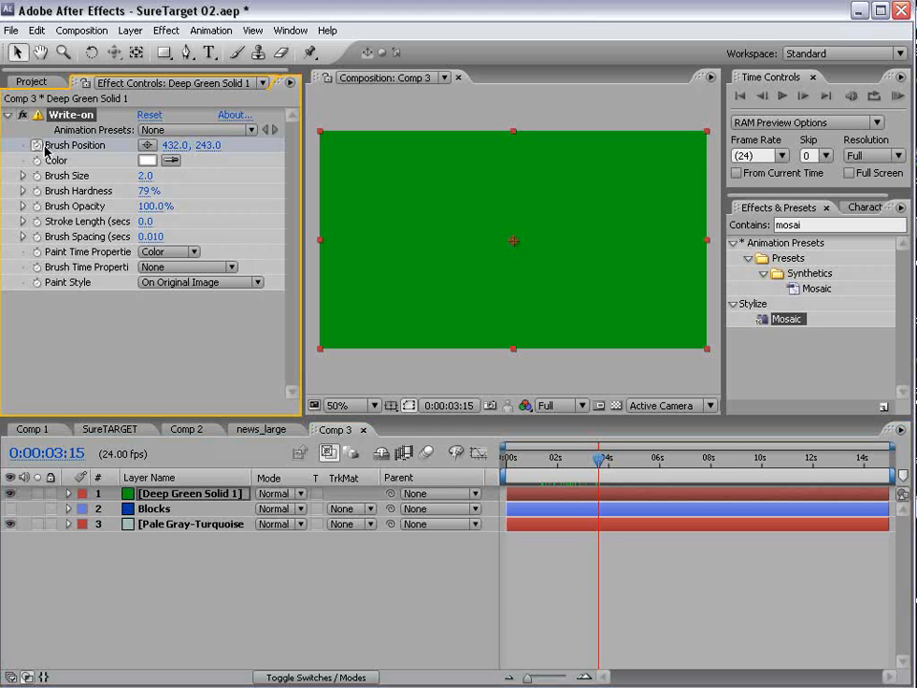
alt+click(36, 145)
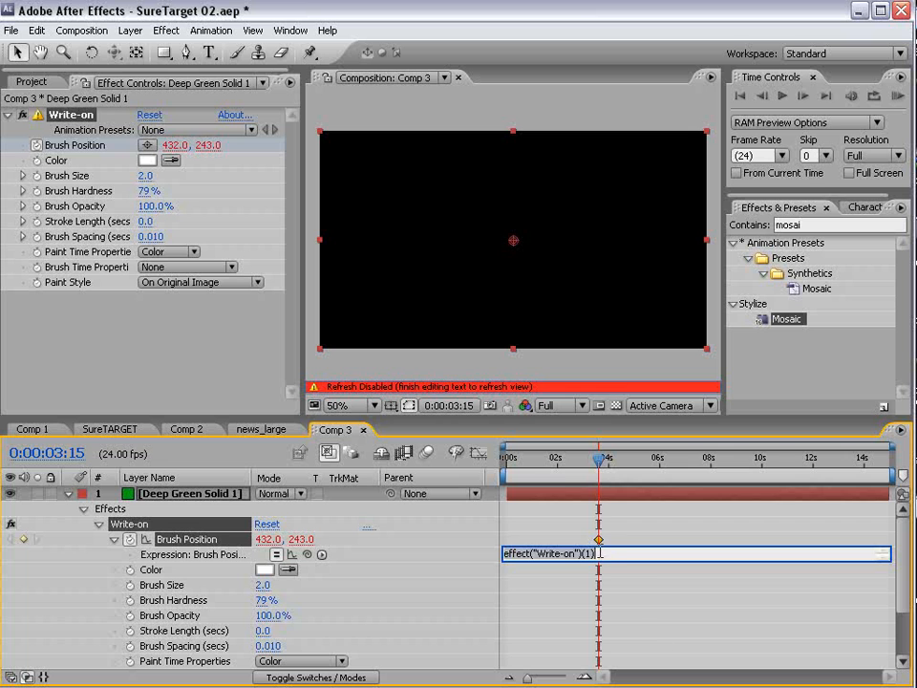
text(wiggle(3,300)
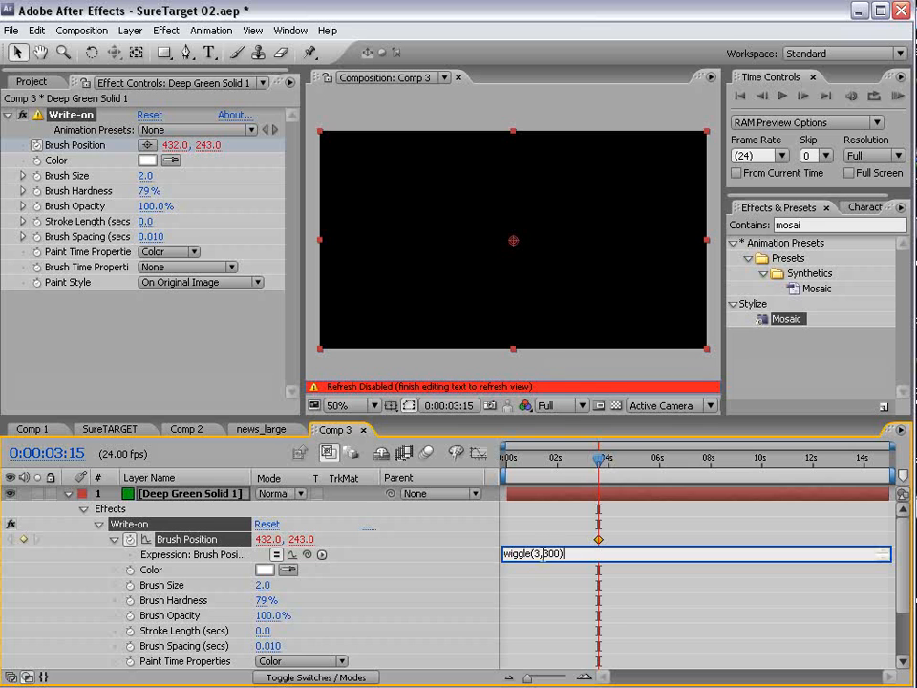
- Commit the wiggle(3,300) expression and set Stroke Length to 2.5
click(540, 542)
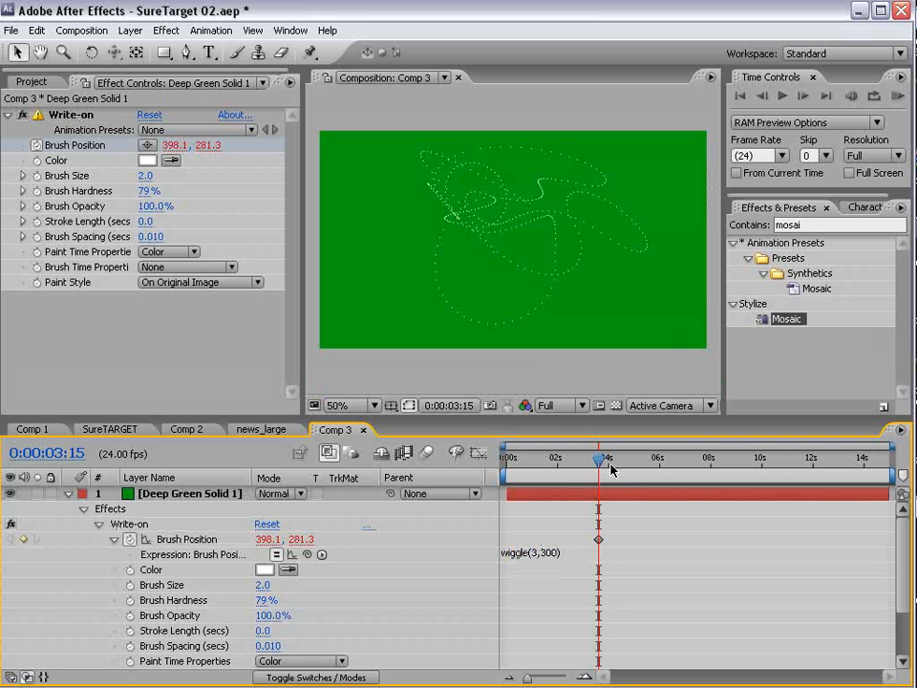
mouse_move(610, 464)
mouse_down()
mouse_move(598, 460)
mouse_move(655, 461)
mouse_move(642, 471)
mouse_move(512, 460)
mouse_move(586, 461)
mouse_up()
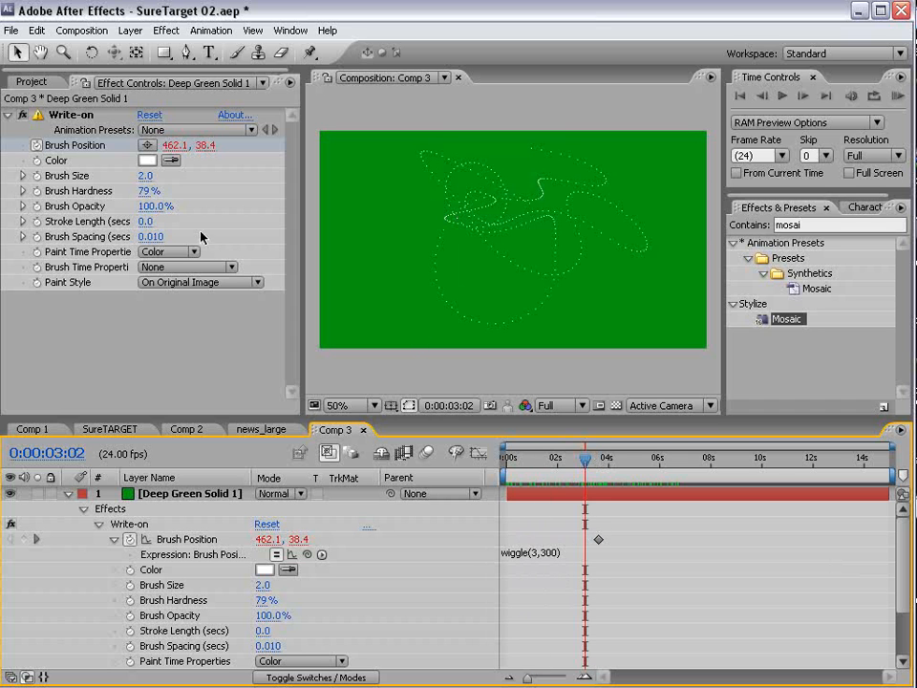
click(145, 223)
text(2.5)
key(Return)
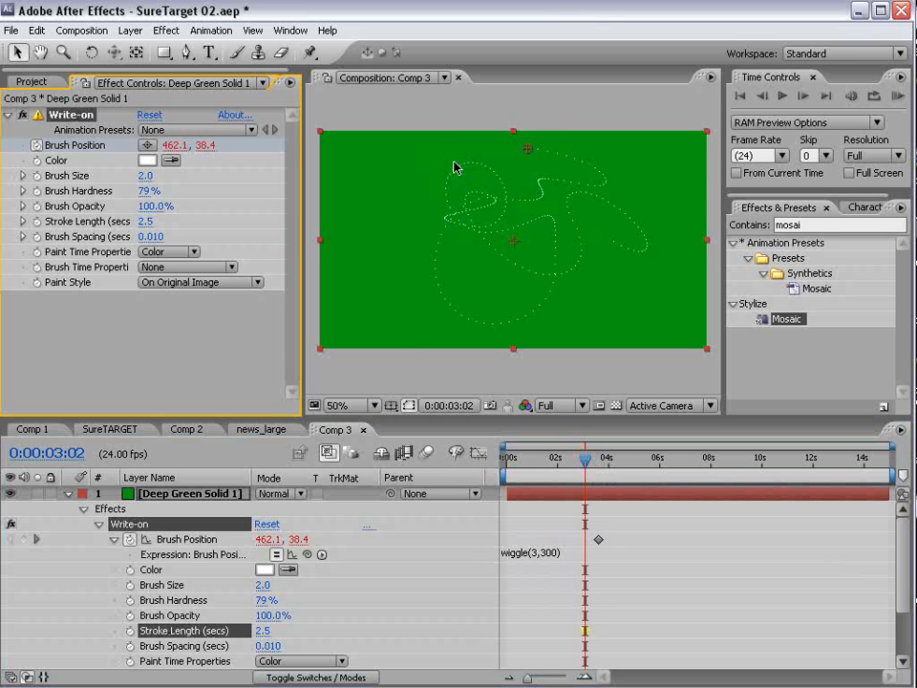
- Lower Brush Spacing to 0.001 so the stroke becomes a continuous line
click(151, 238)
drag(151, 238, 3, 244)
scroll(577, 189, up, 2)
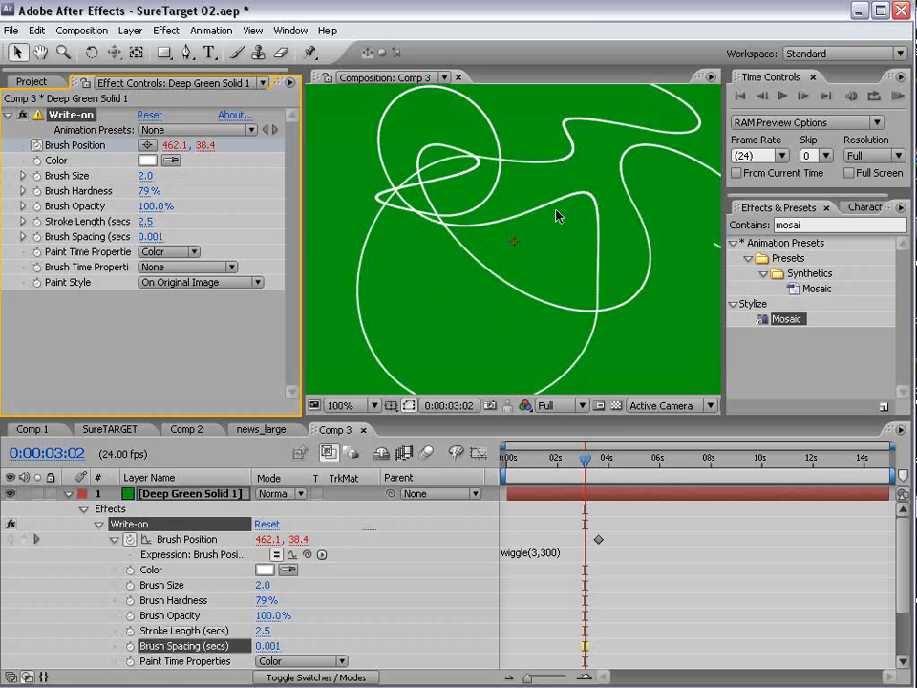
key(grave)
key(grave)
scroll(476, 239, down, 2)
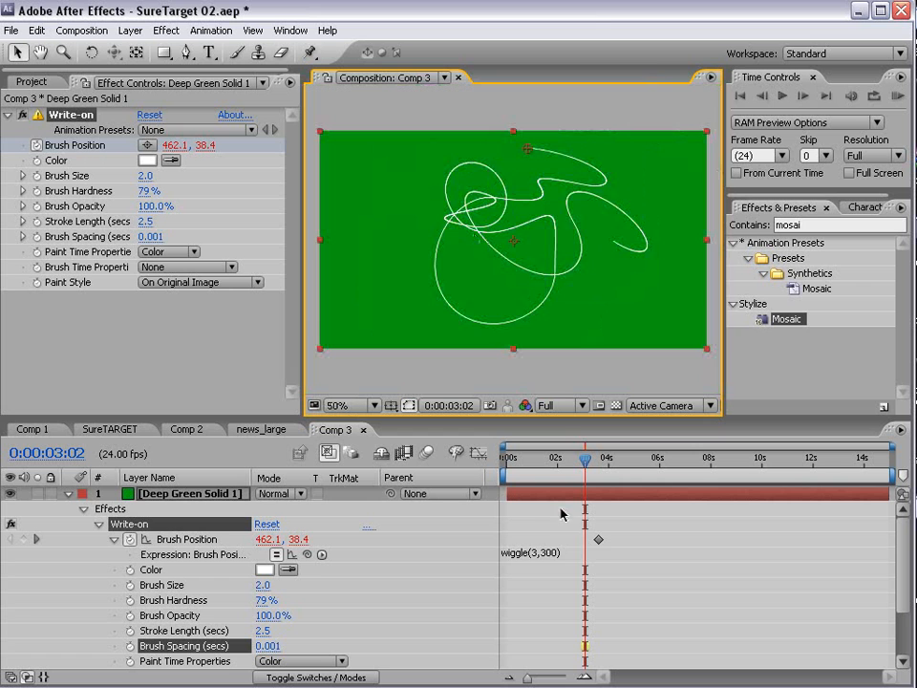
- Change the wiggle amplitude to 250, making the expression wiggle(3,250)
click(544, 553)
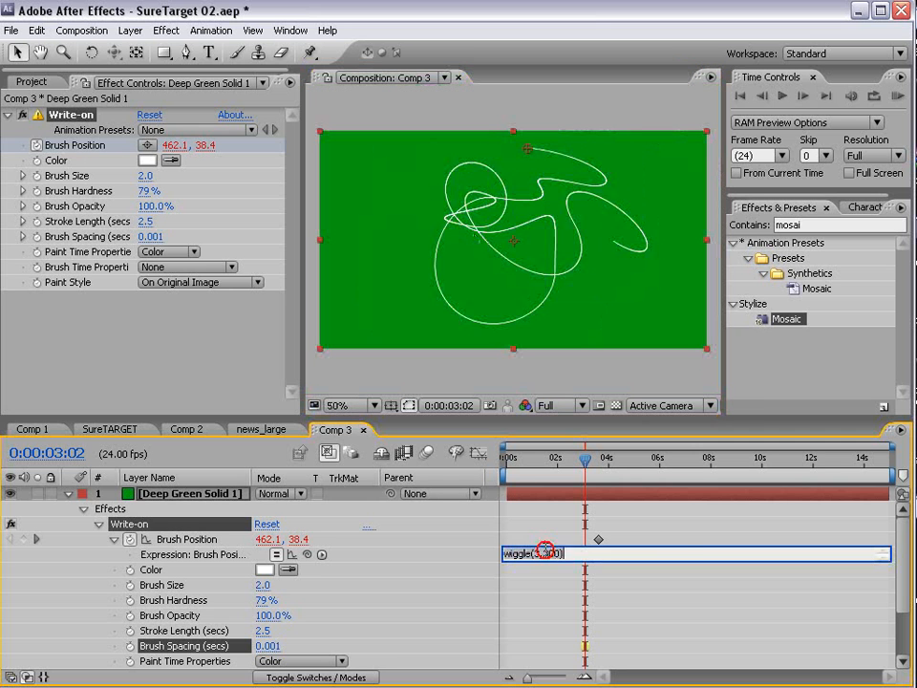
text(250)
click(675, 545)
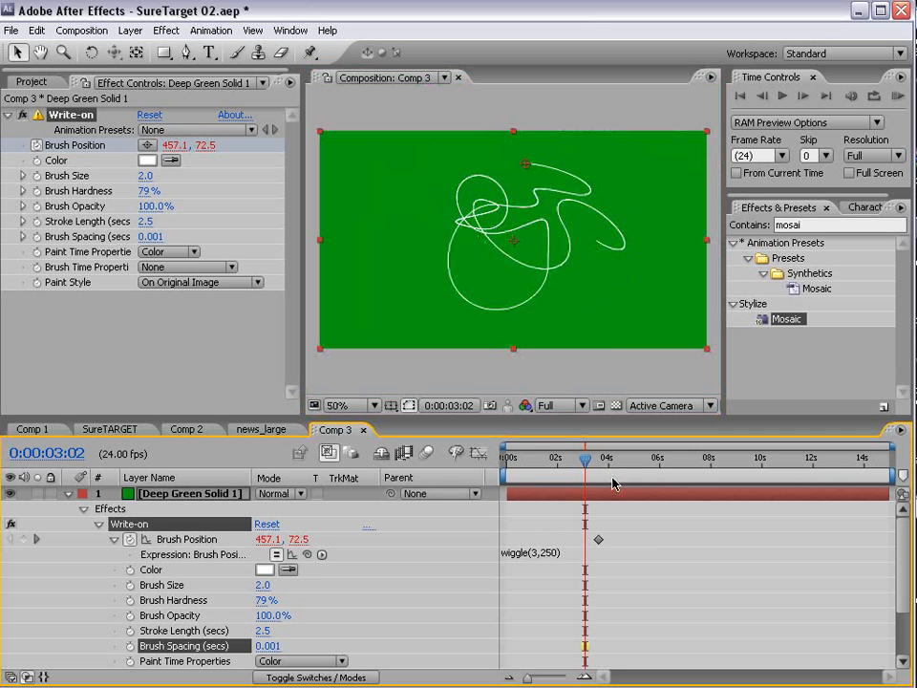
drag(612, 468, 661, 469)
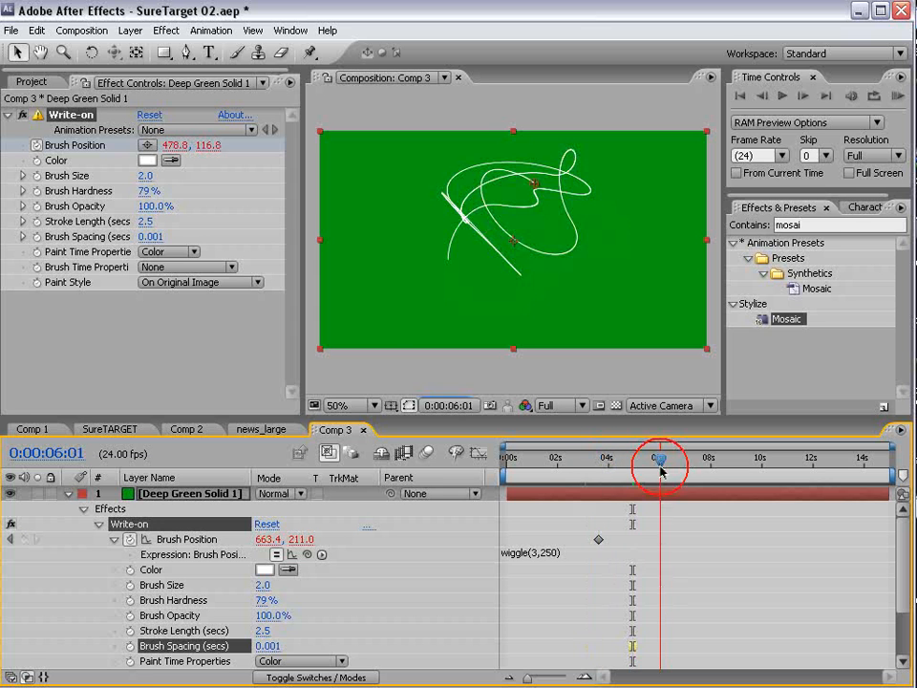
- Set the Write-on Stroke Length to 2
click(146, 221)
text(2)
key(Return)
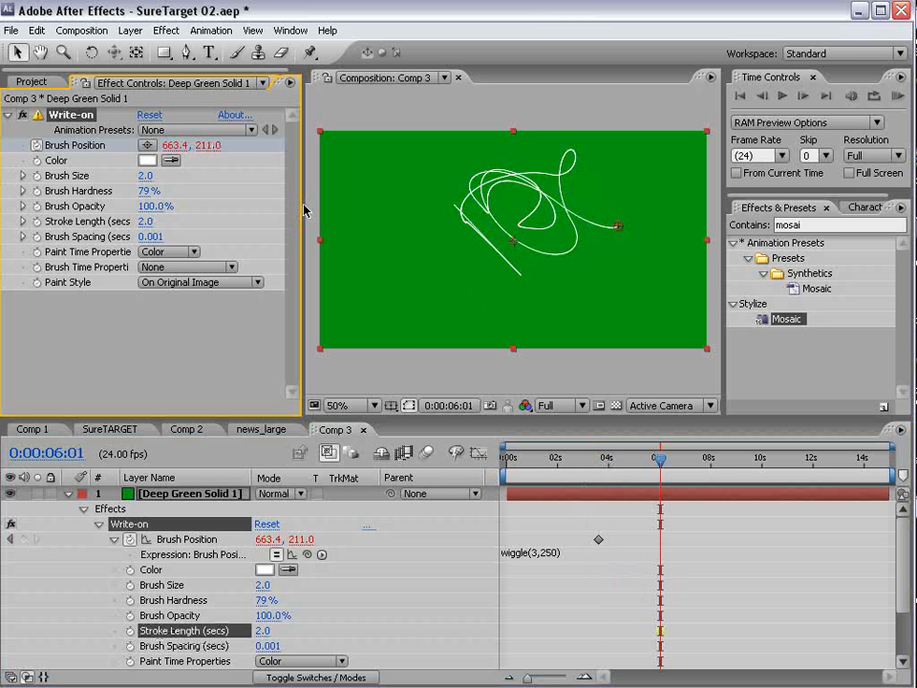
drag(659, 461, 758, 471)
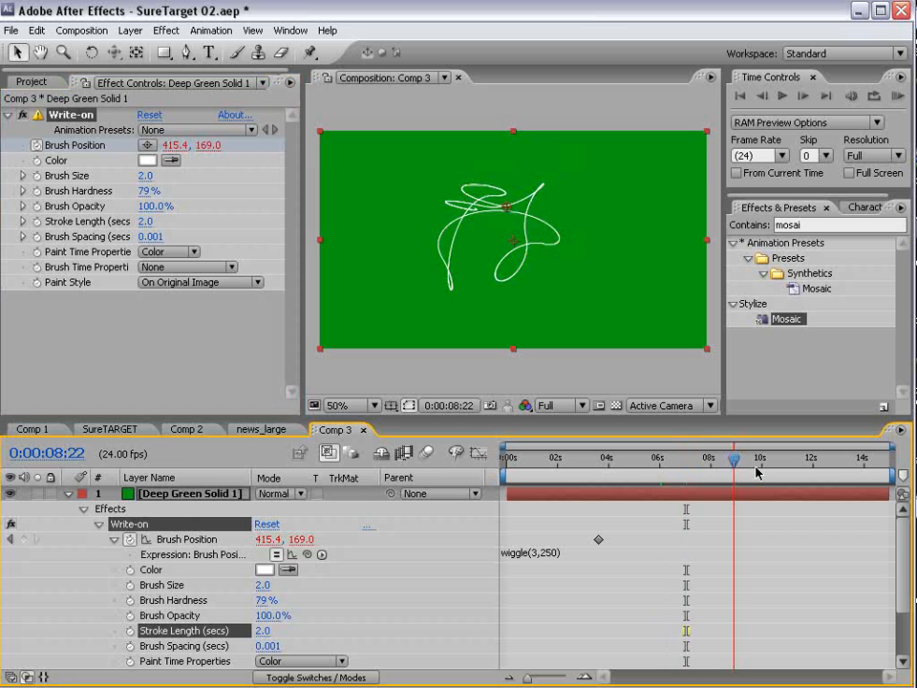
click(140, 223)
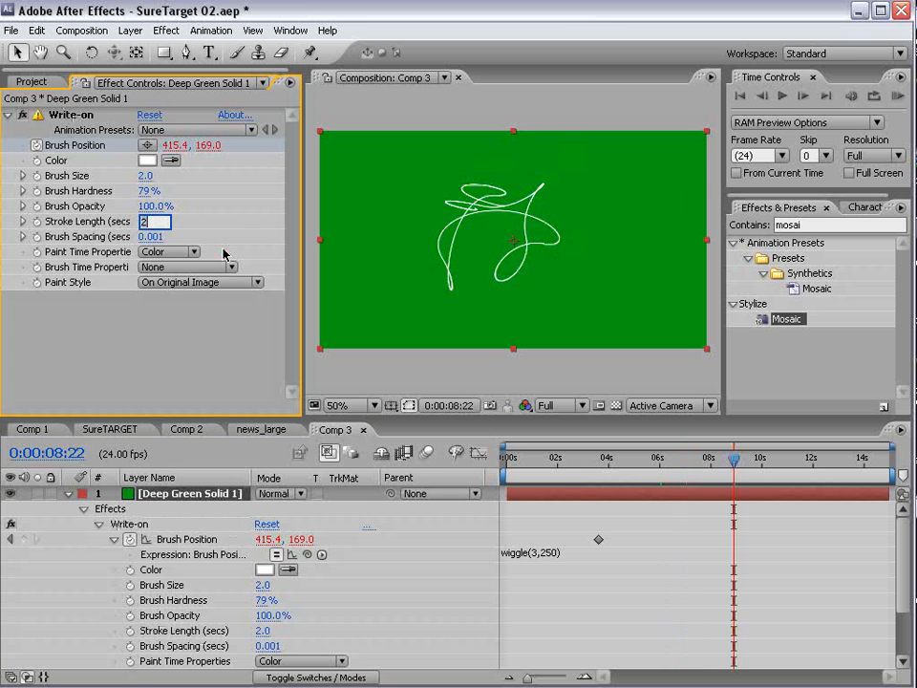
key(Escape)
- Change the wiggle frequency to 2, giving wiggle(2,250)
click(548, 551)
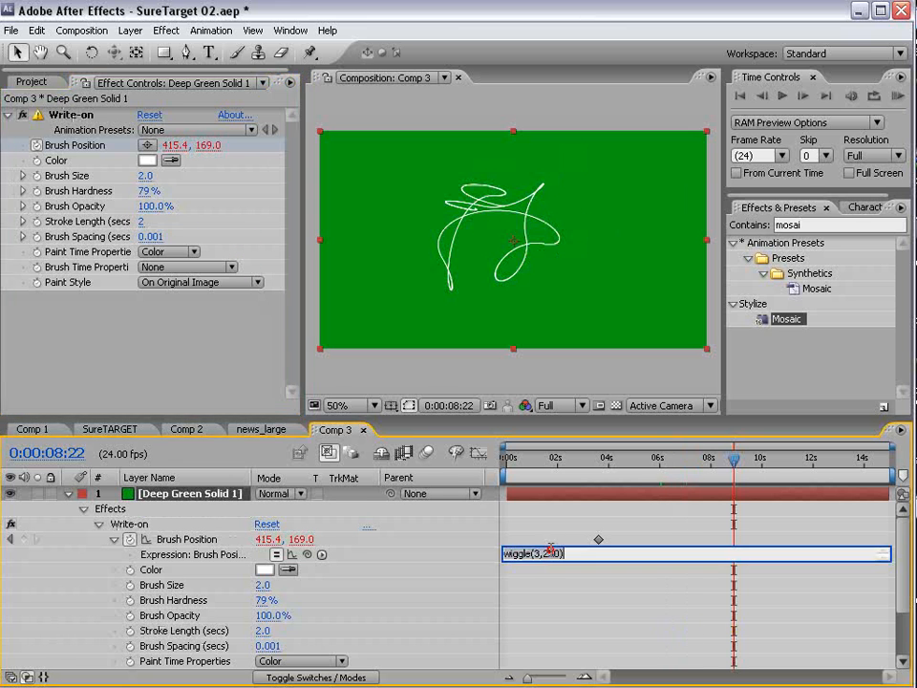
click(536, 553)
key(Delete)
key(Delete)
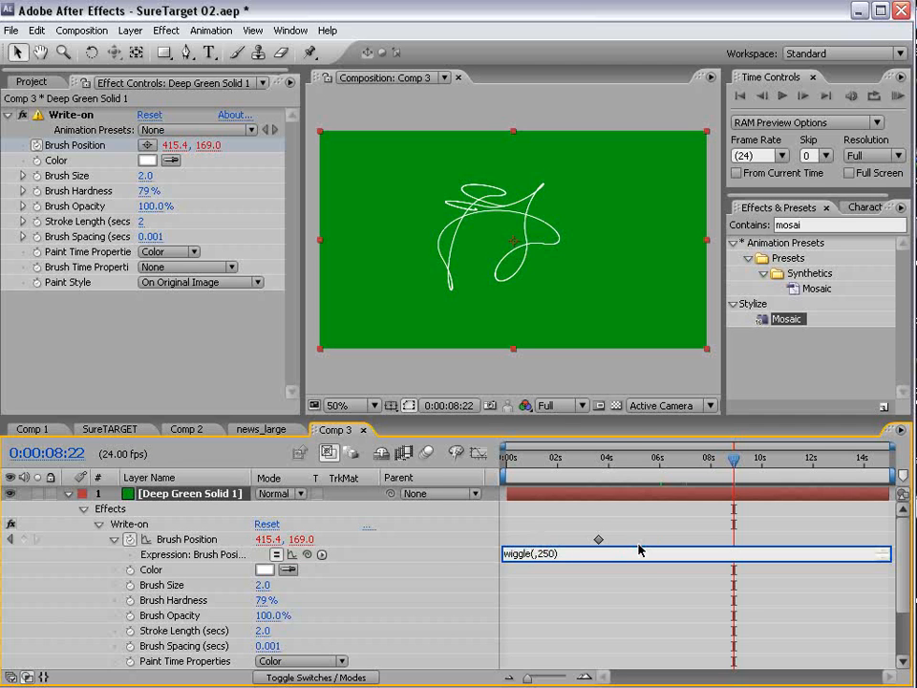
text(2)
key(KP_Enter)
click(640, 458)
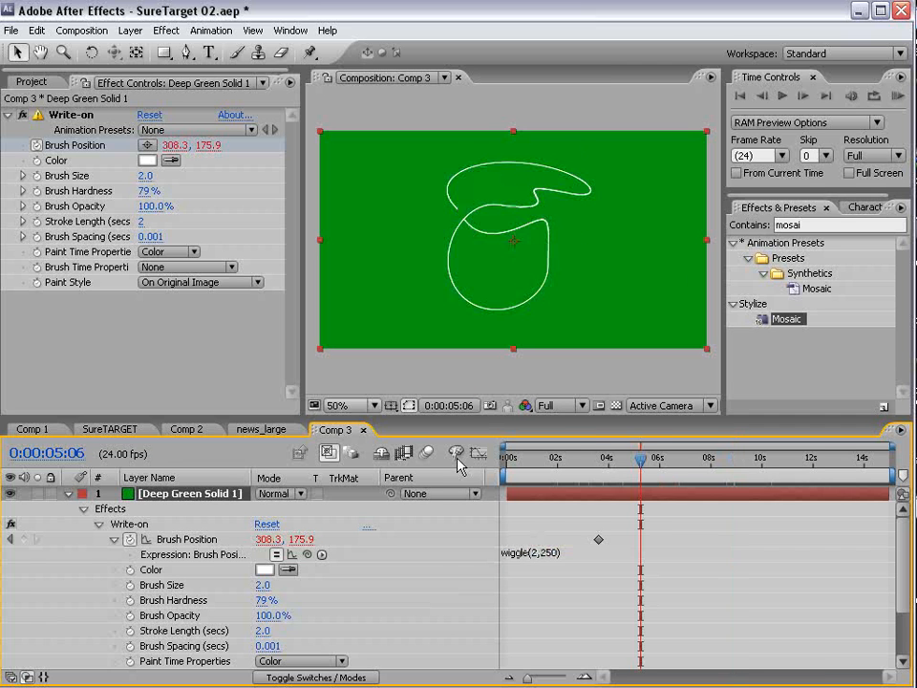
click(172, 281)
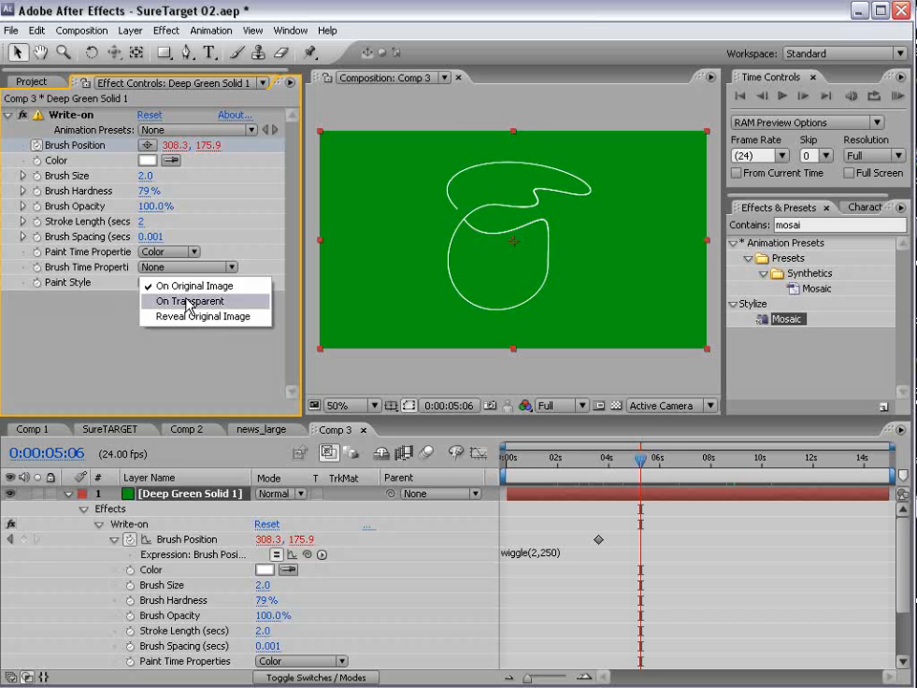
- Set Paint Style to On Transparent and change the expression to wiggle(3,250)
click(189, 302)
mouse_move(639, 458)
mouse_down()
mouse_move(687, 461)
mouse_move(589, 460)
mouse_up()
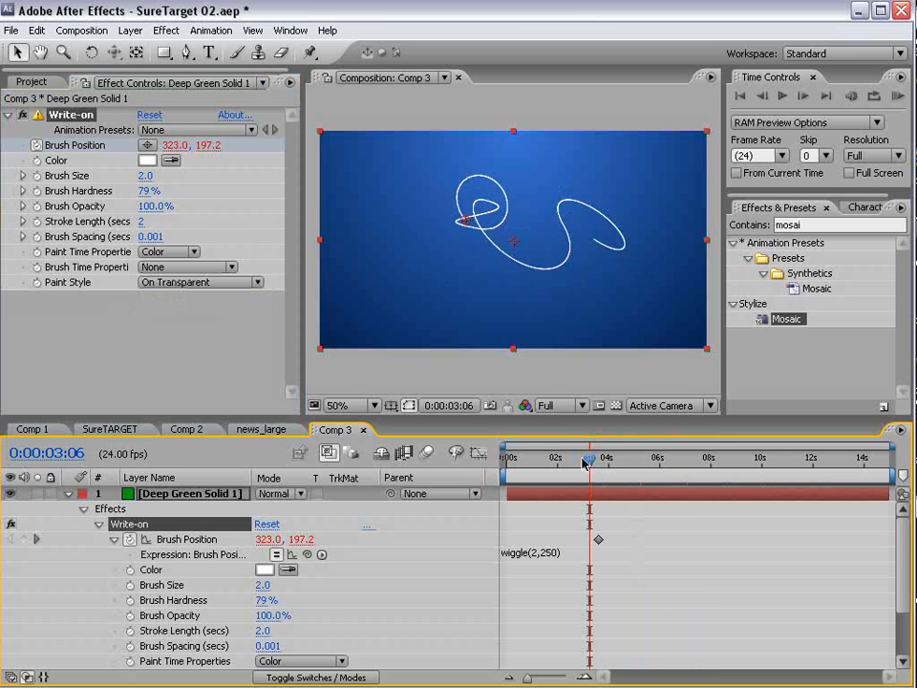
double_click(536, 557)
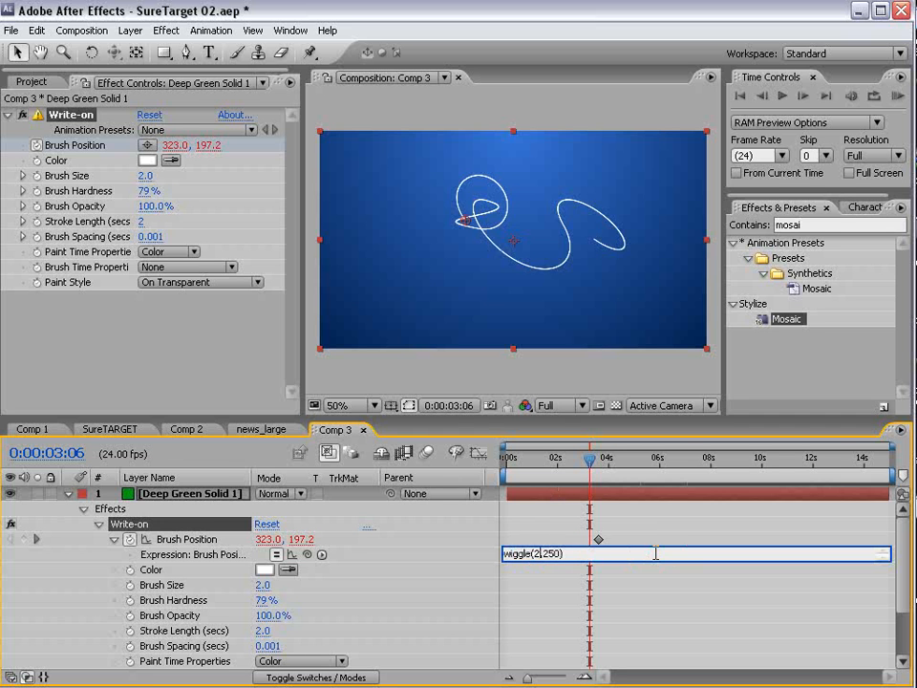
text(3)
key(KP_Enter)
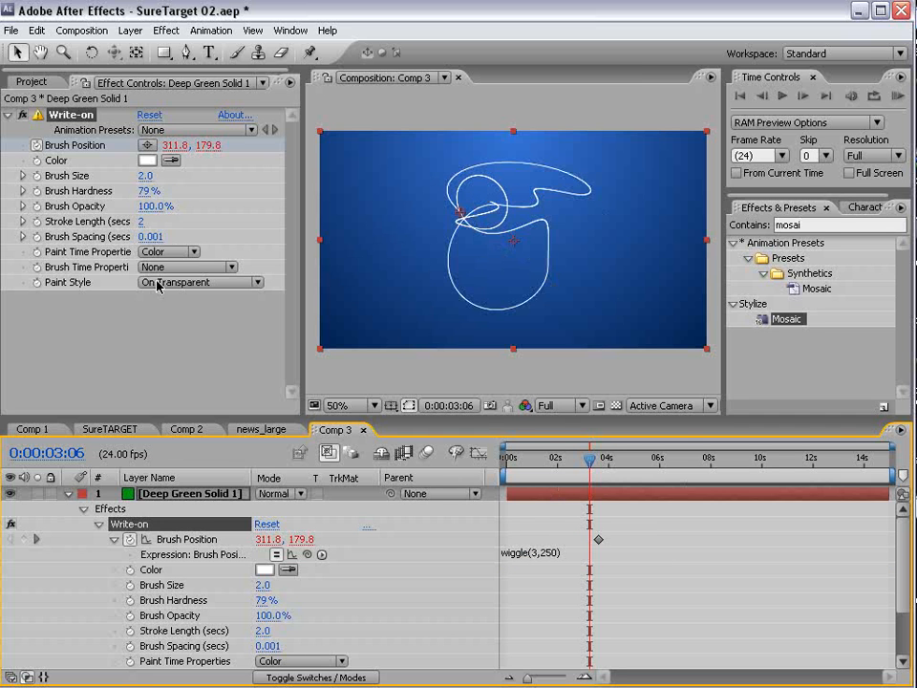
- Check the stroke around six seconds and collapse the stroke layer's effect properties
click(630, 461)
drag(630, 460, 666, 461)
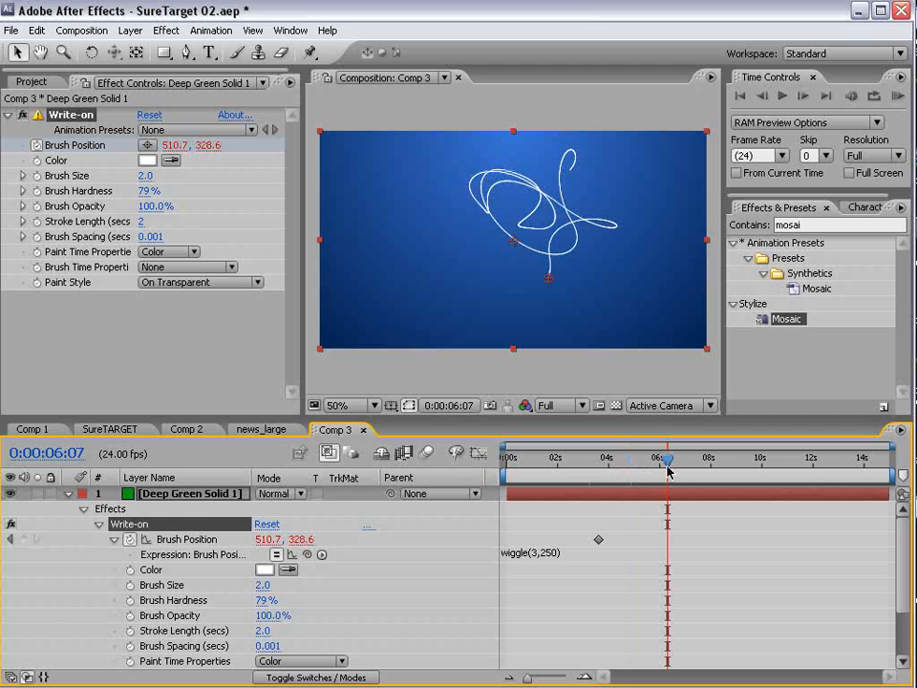
click(67, 494)
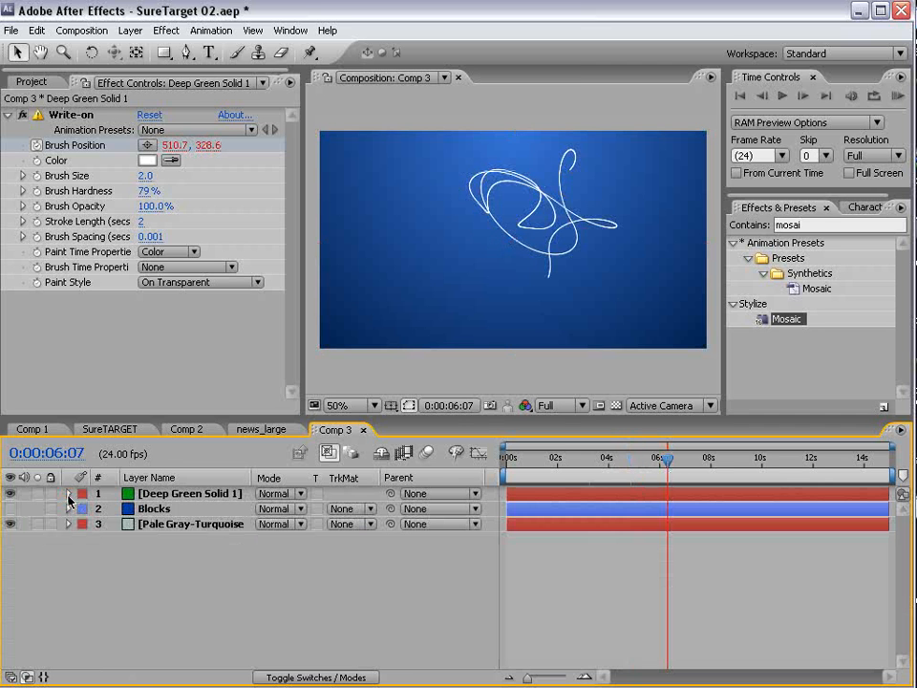
click(171, 493)
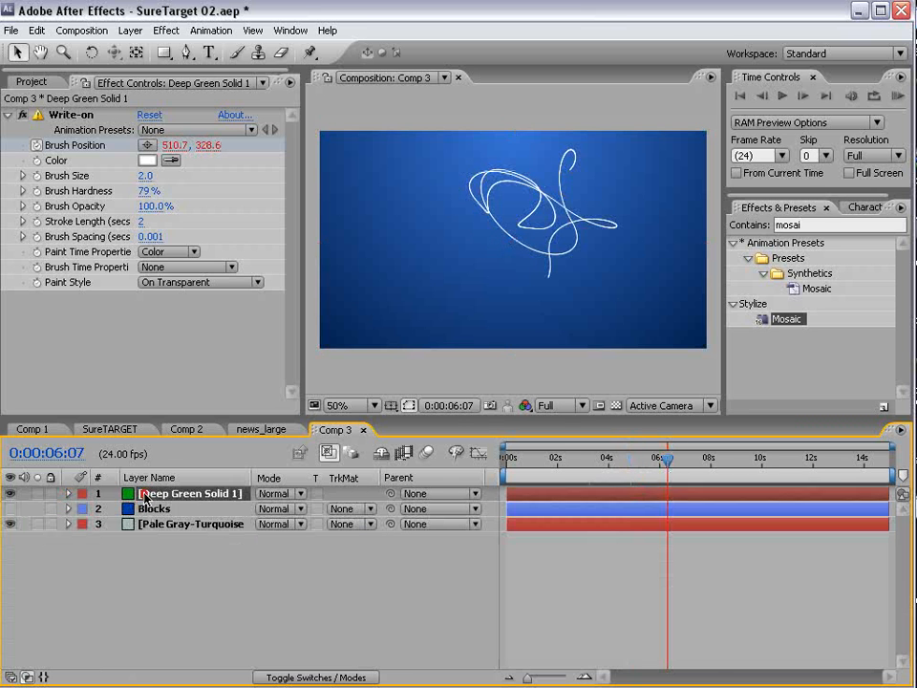
- Pre-compose the stroke layer as 'Line Animation' and select it in the Project panel
click(131, 31)
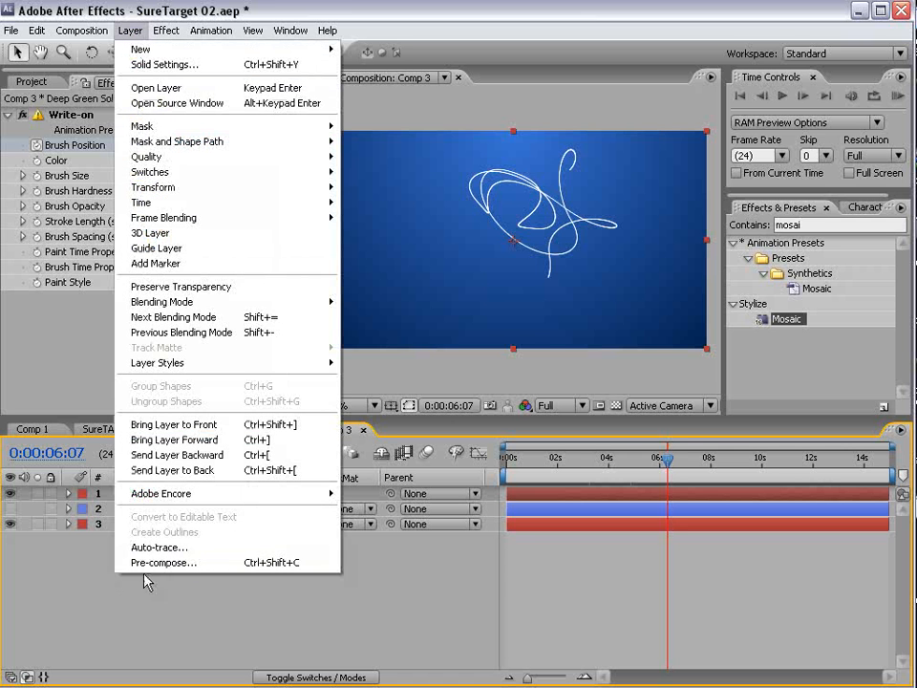
click(196, 564)
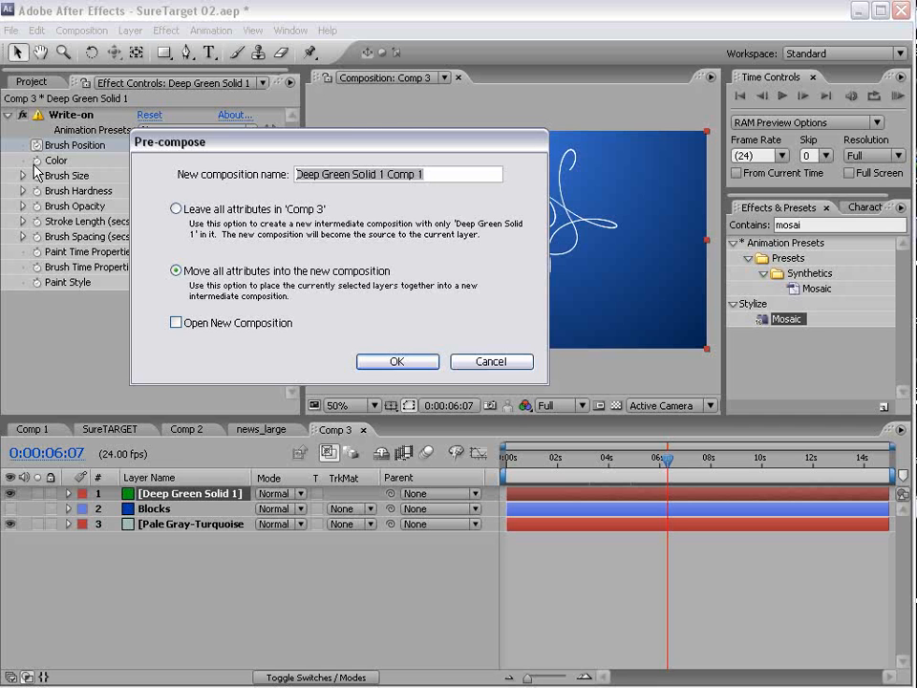
text(Line A)
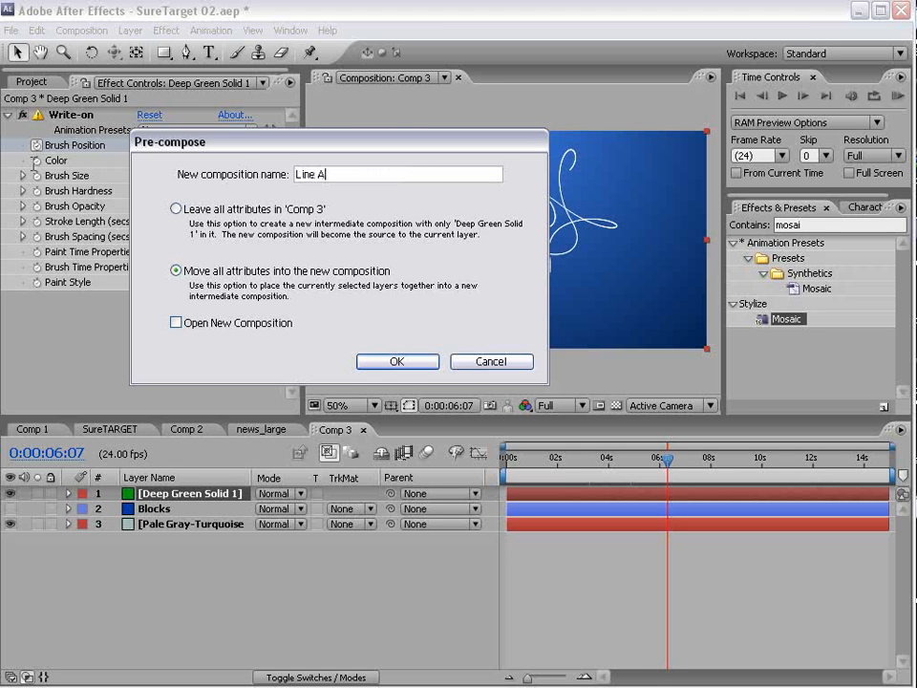
text(nimation)
key(Return)
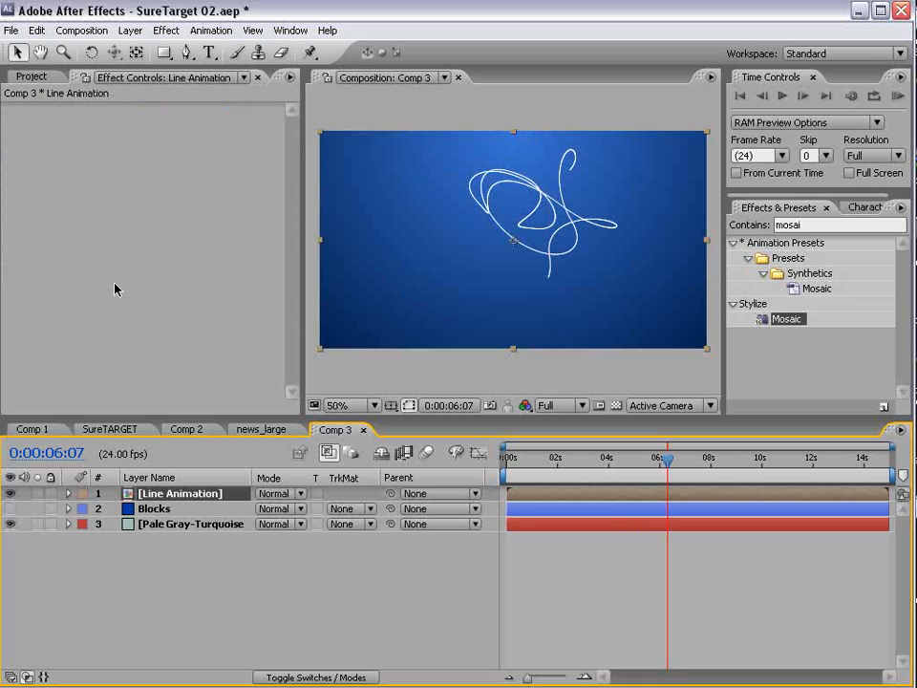
click(34, 76)
click(68, 349)
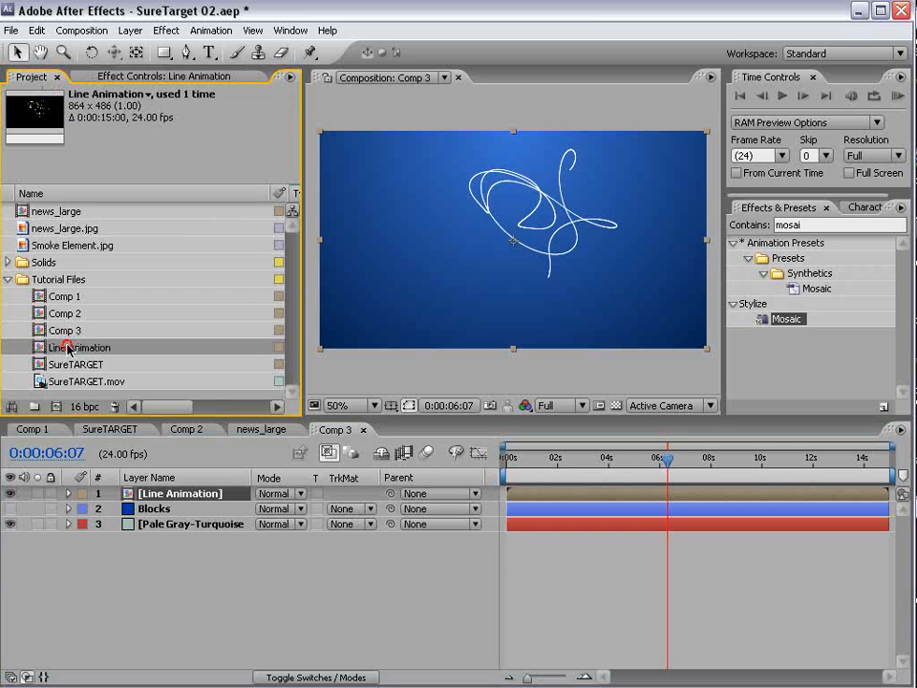
- Queue a movie proxy of Line Animation with Best render settings
right_click(68, 349)
mouse_move(94, 366)
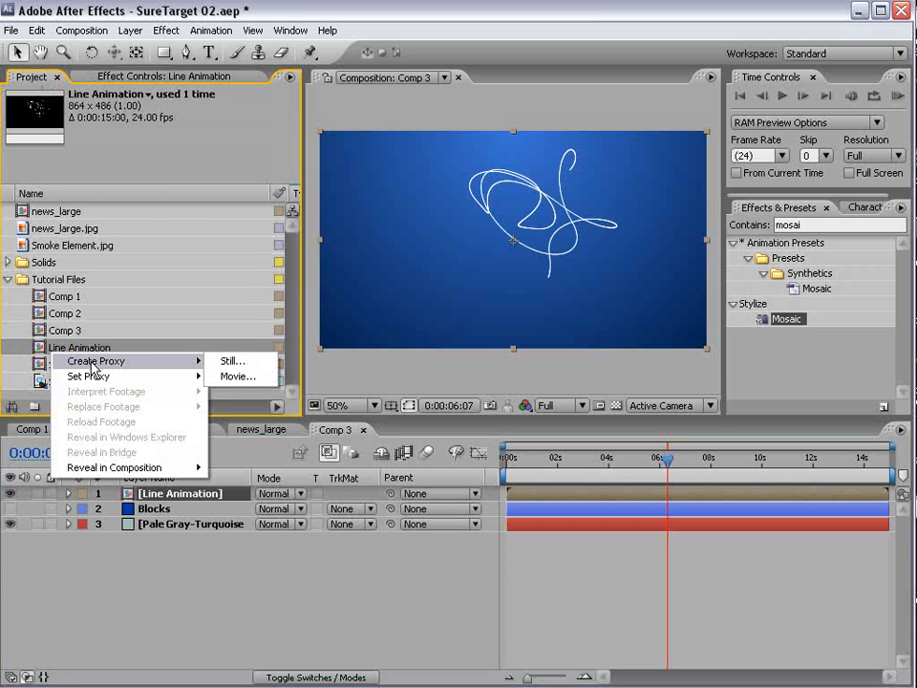
click(261, 382)
drag(234, 421, 227, 293)
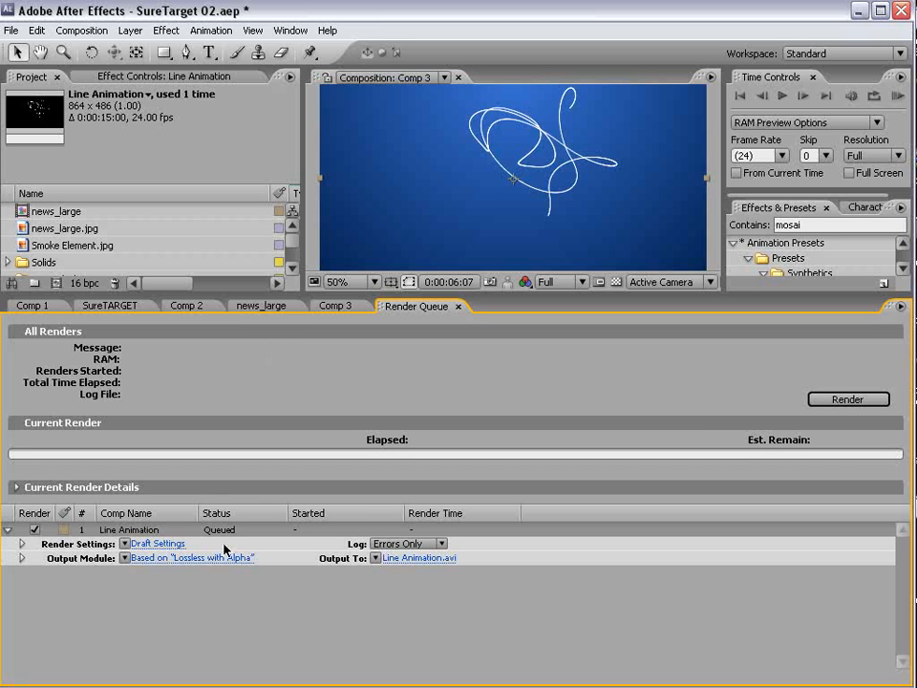
click(124, 542)
click(138, 557)
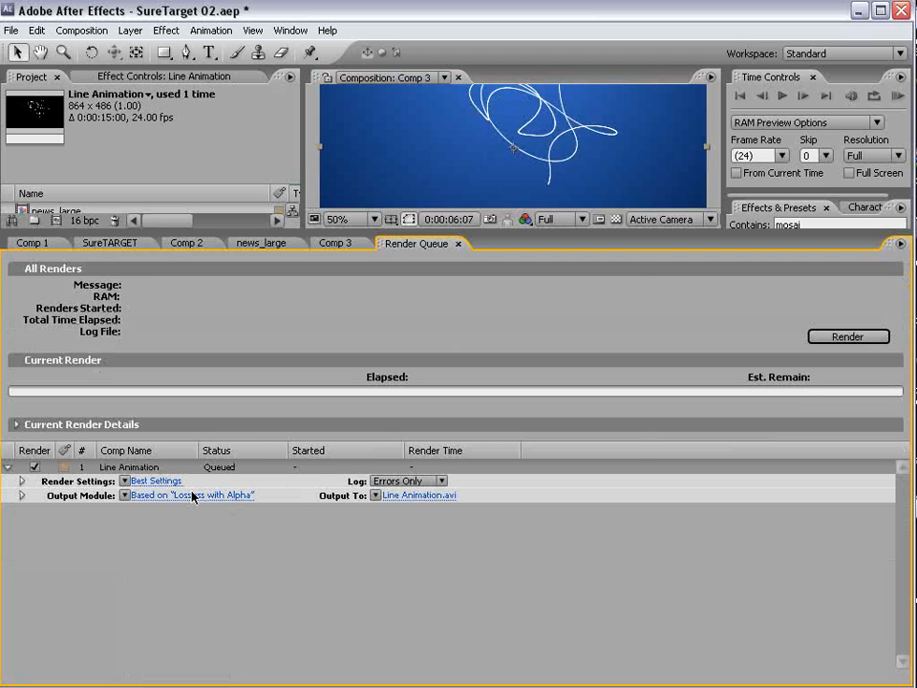
- Output as QuickTime Movie with PNG compression and RGB + Alpha, then render
click(181, 496)
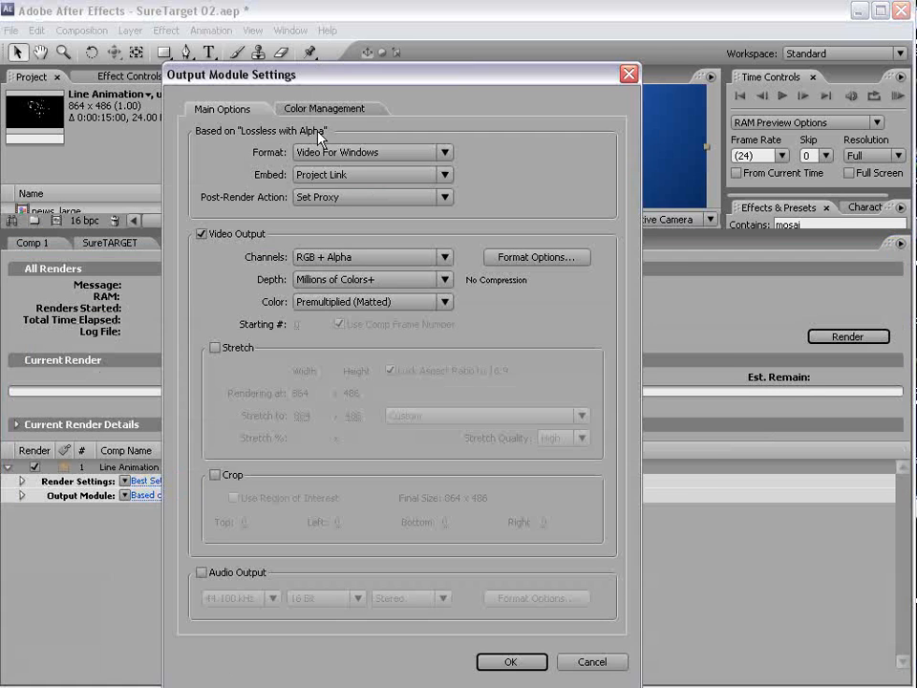
click(445, 152)
click(358, 475)
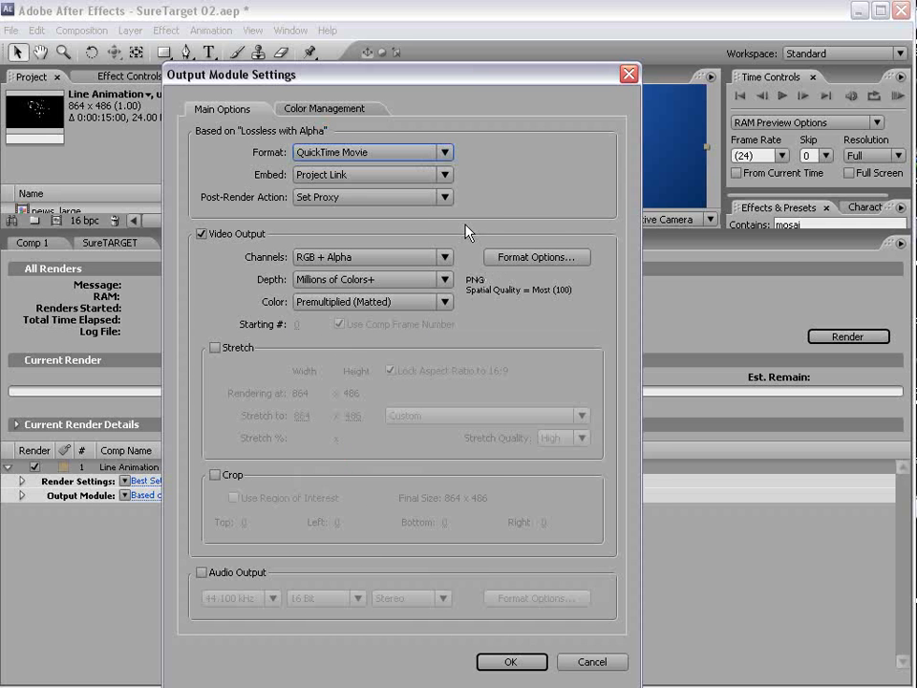
click(522, 258)
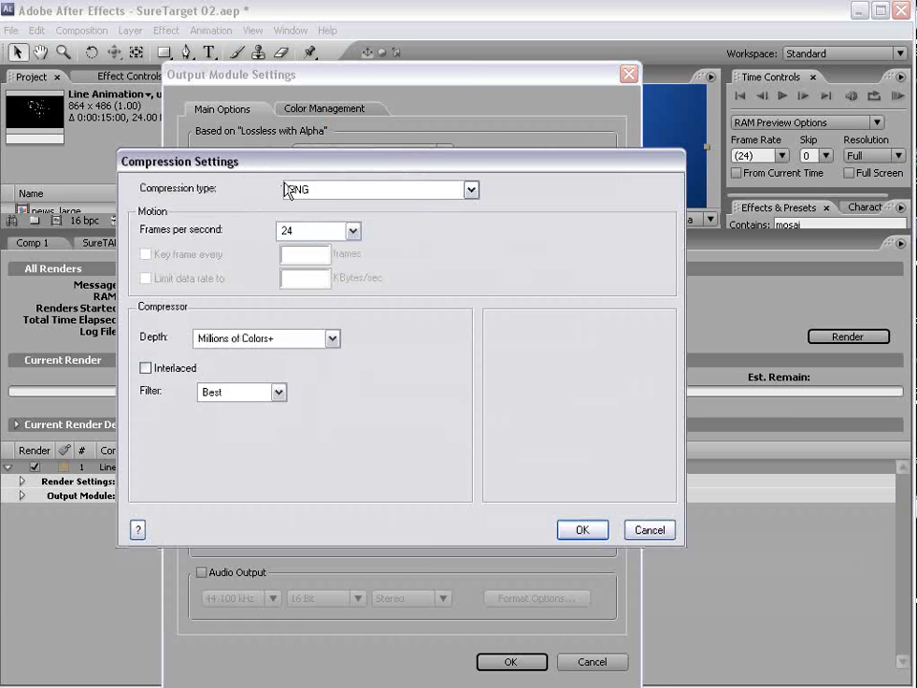
click(335, 190)
click(305, 351)
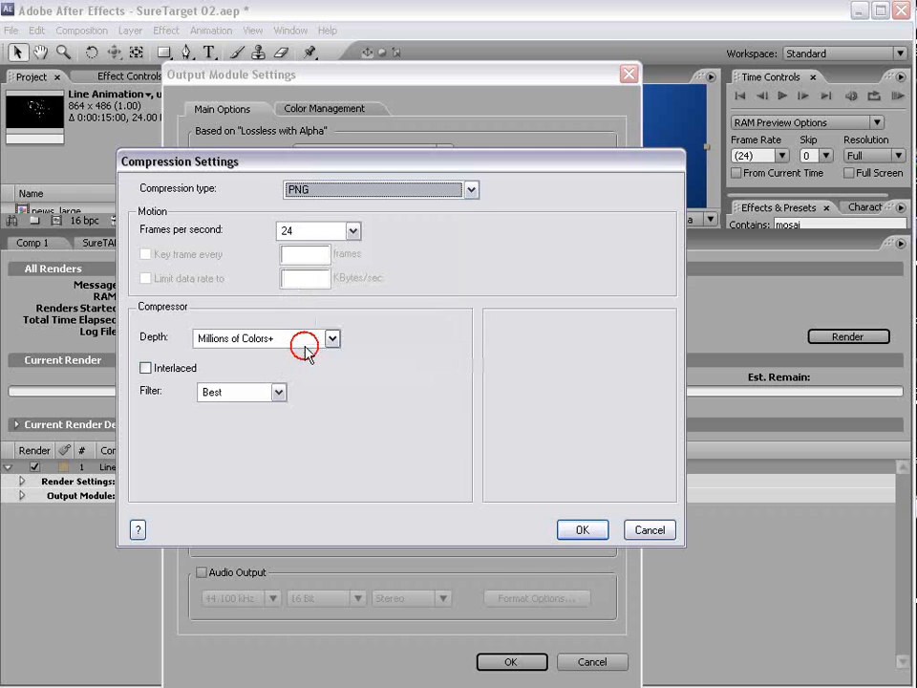
click(582, 530)
click(328, 258)
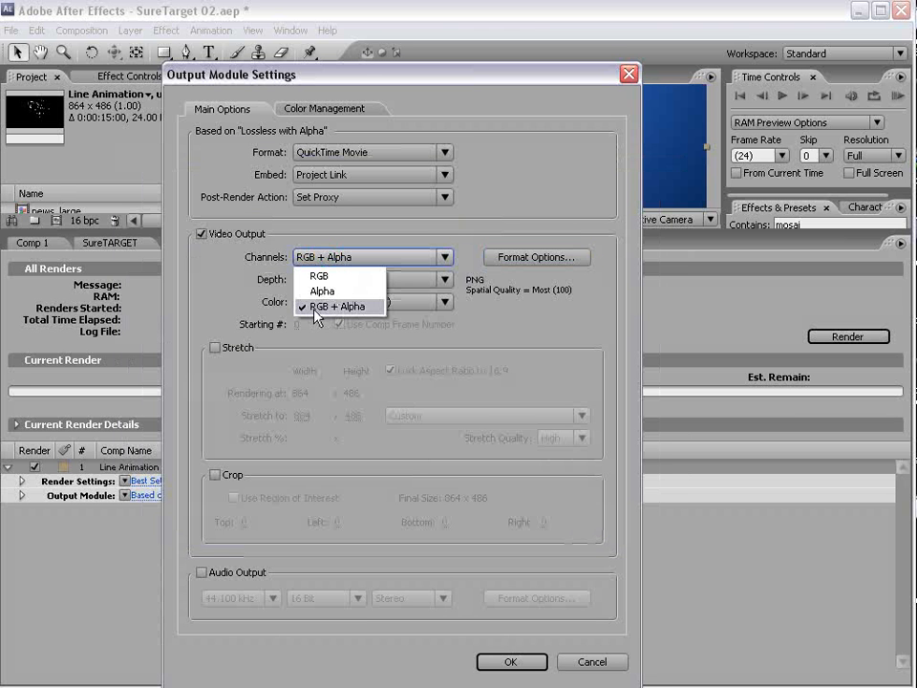
click(344, 307)
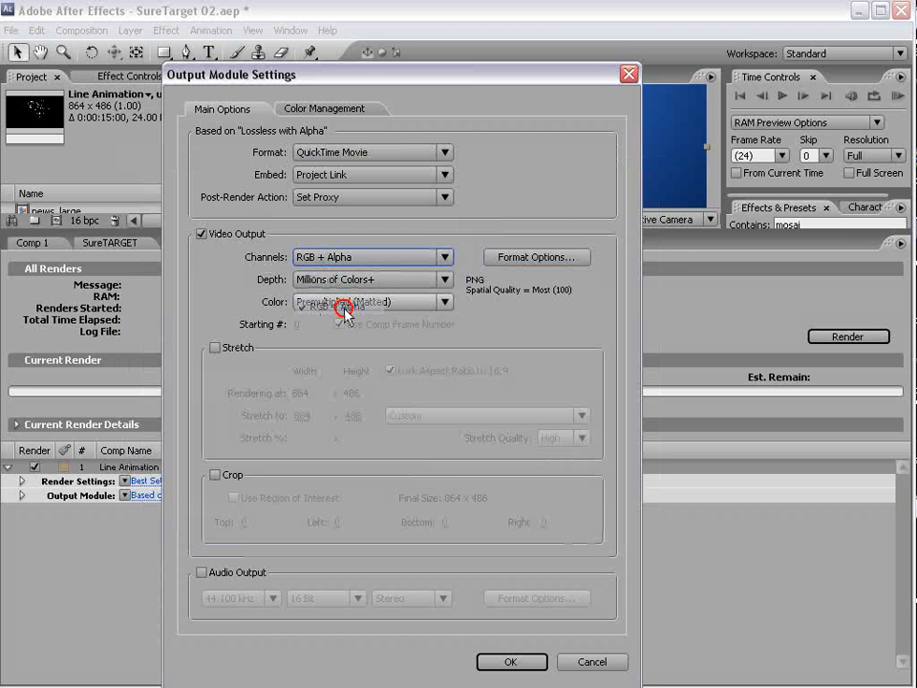
click(511, 661)
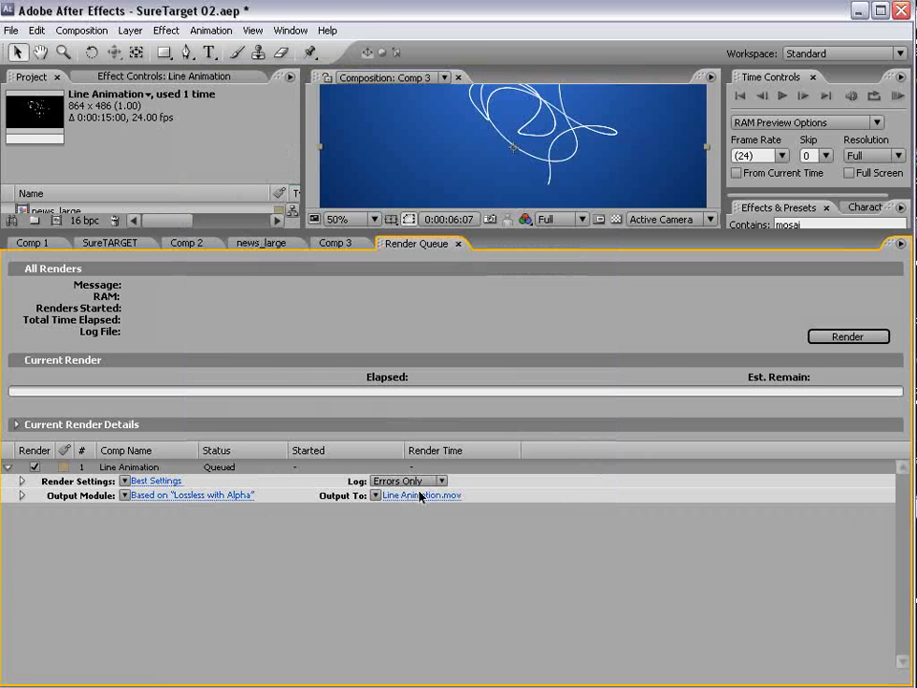
click(840, 337)
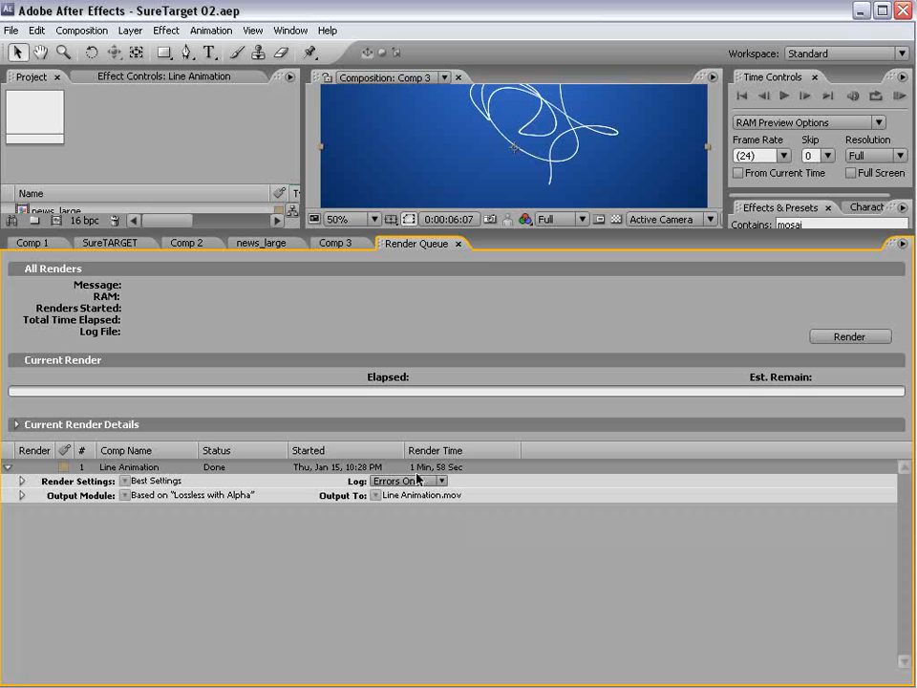
- Close the Render Queue and preview the Line Animation composition
click(457, 243)
drag(454, 232, 436, 351)
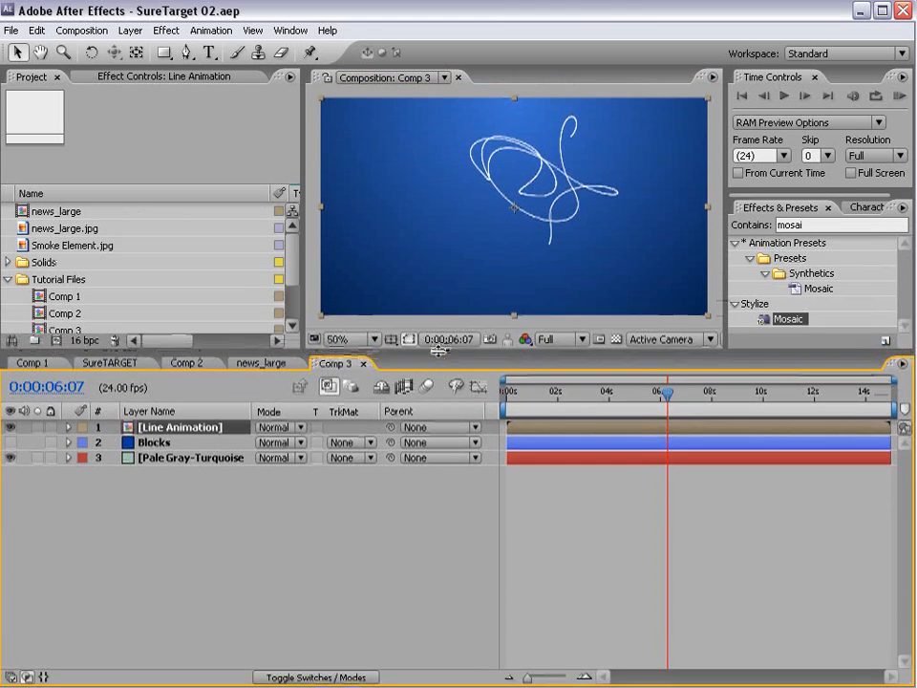
drag(211, 352, 216, 425)
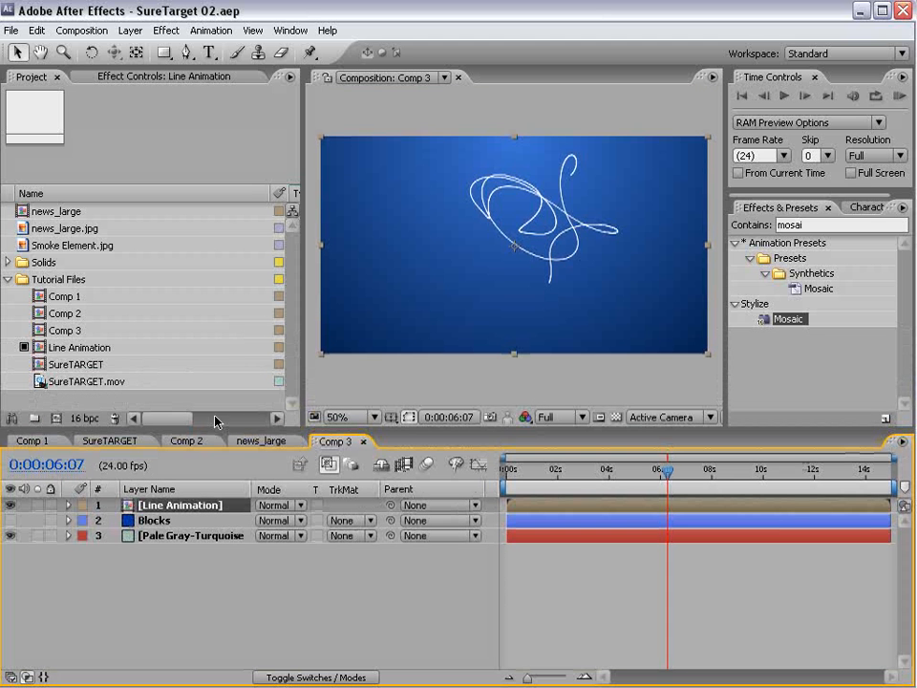
click(50, 363)
click(61, 348)
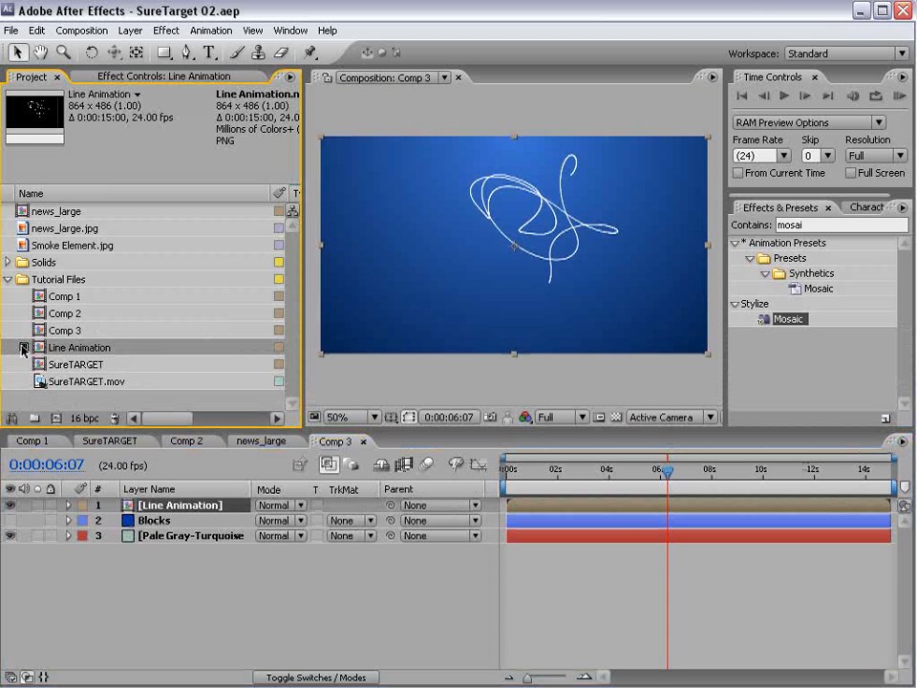
double_click(75, 349)
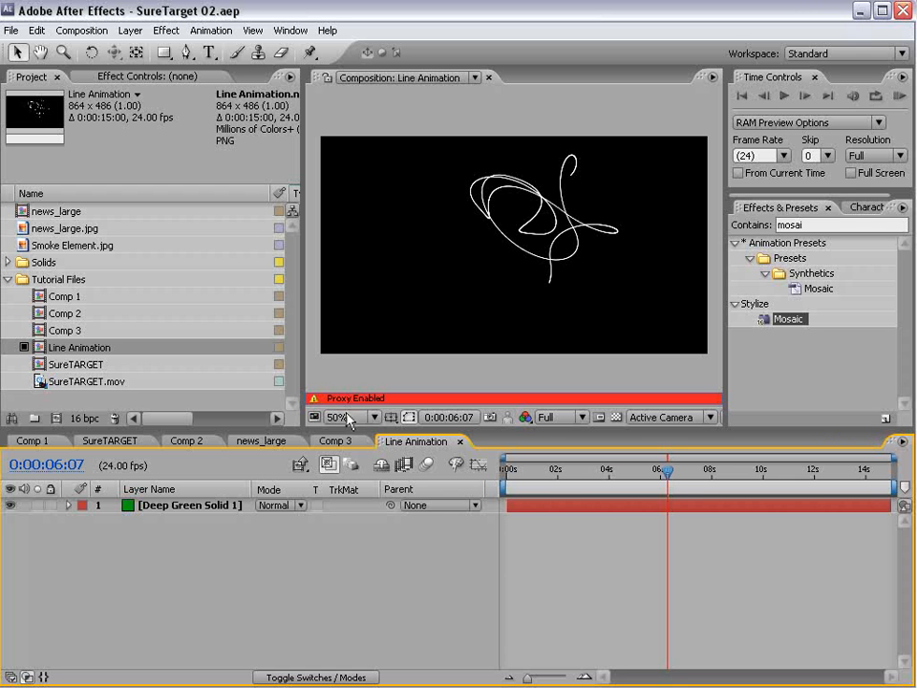
drag(594, 470, 551, 478)
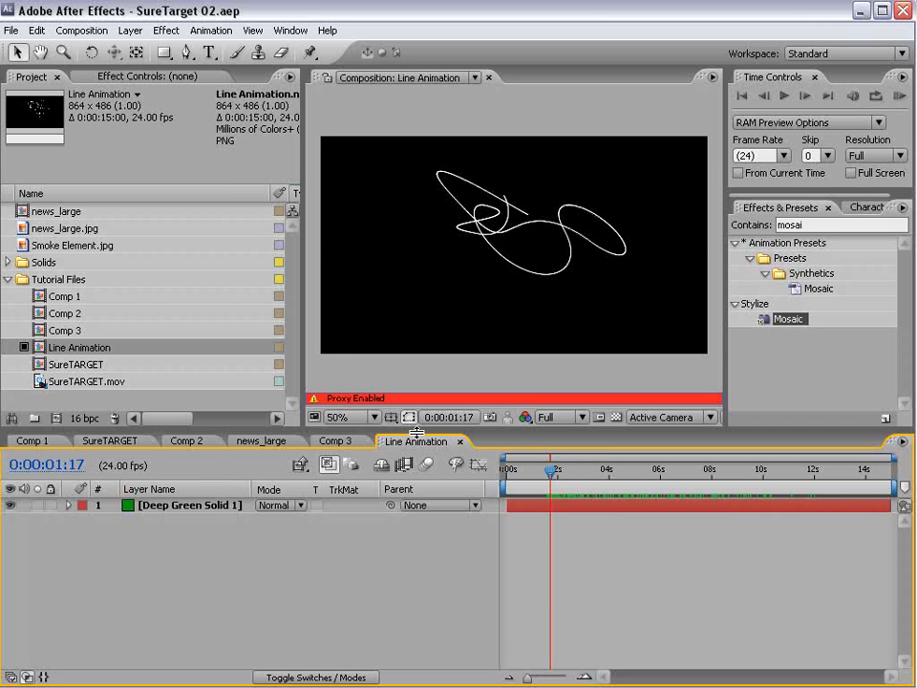
- Back in Comp 3 at 0:00:06:19, keep Blocks hidden, hide Line Animation, and start a new solid
click(334, 441)
drag(546, 480, 680, 481)
click(11, 520)
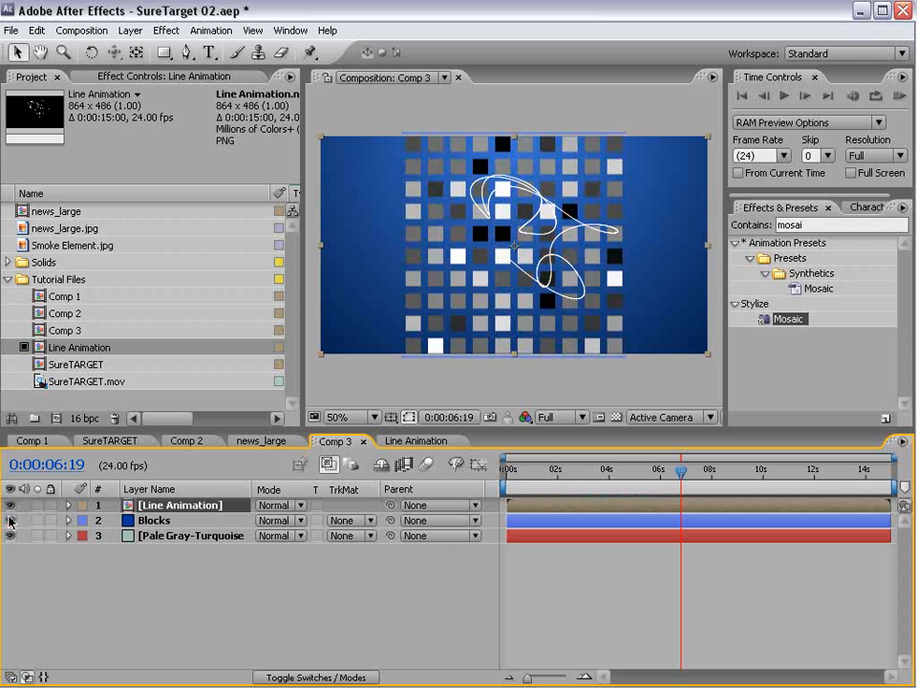
click(10, 520)
click(11, 504)
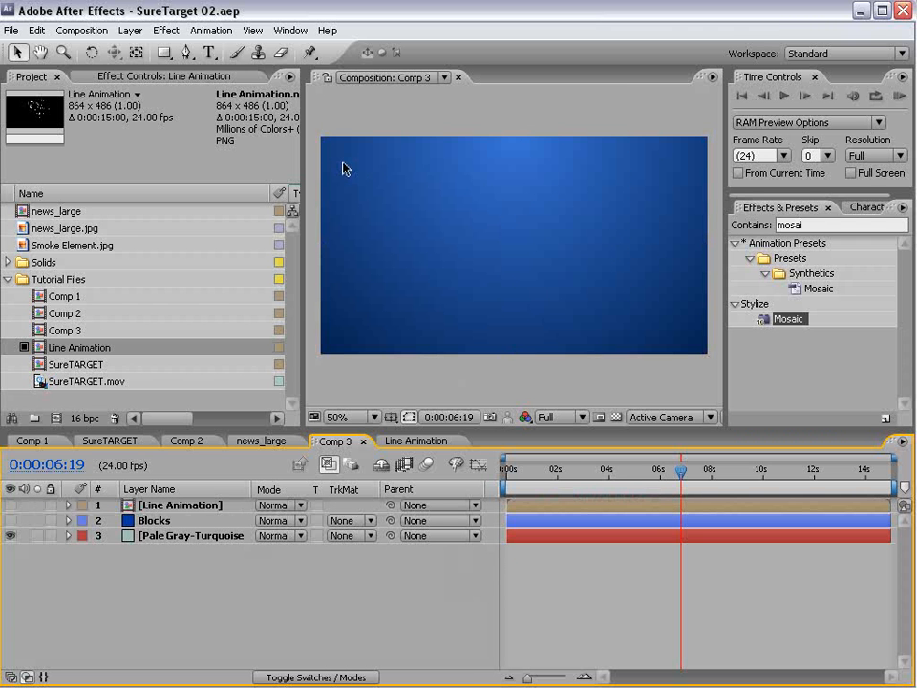
click(130, 29)
mouse_move(134, 49)
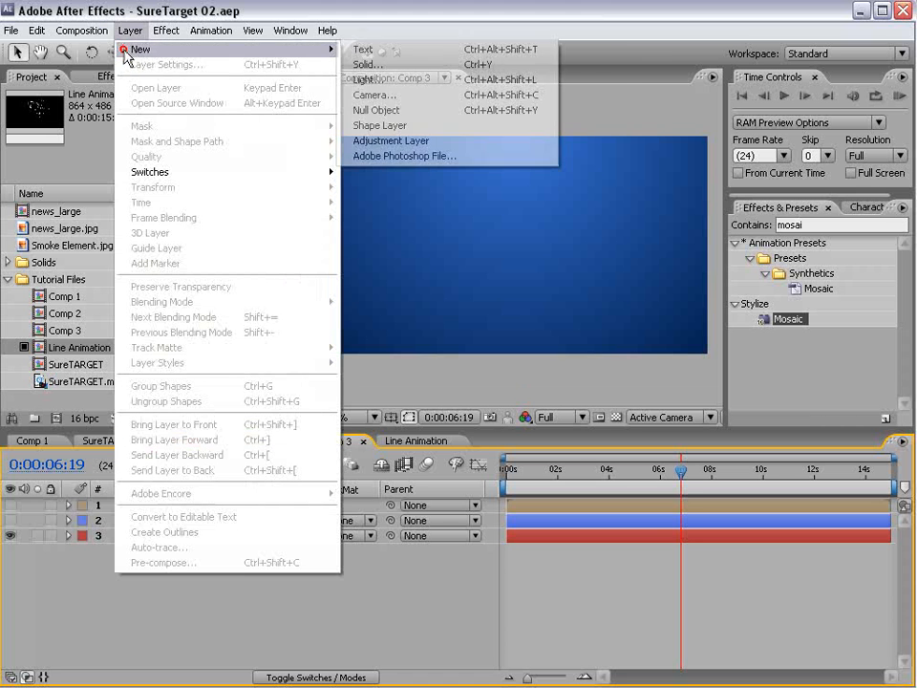
click(352, 65)
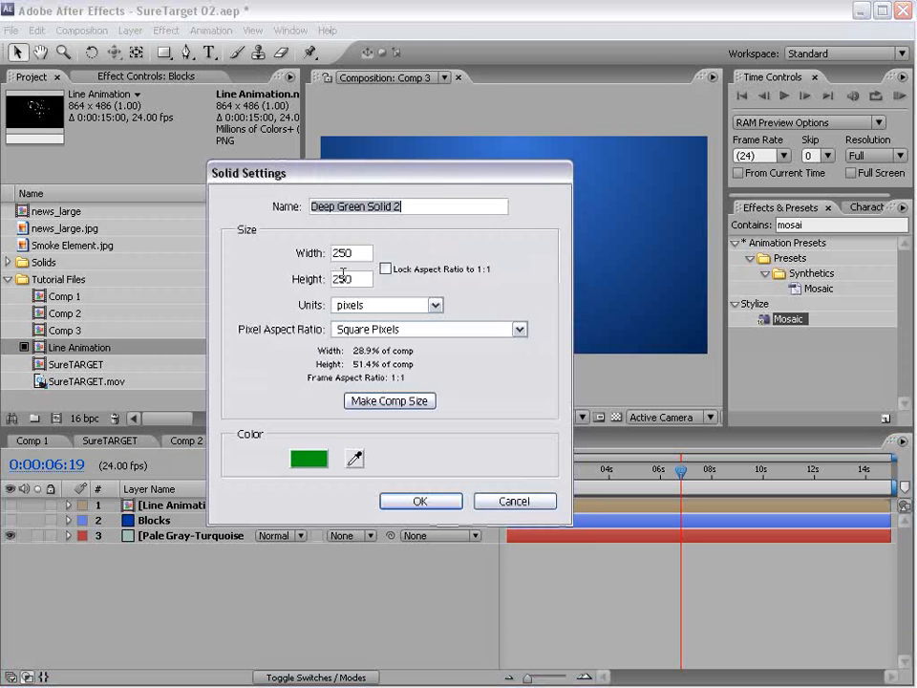
- Create a 250×250 black solid in Comp 3
click(362, 254)
key(Tab)
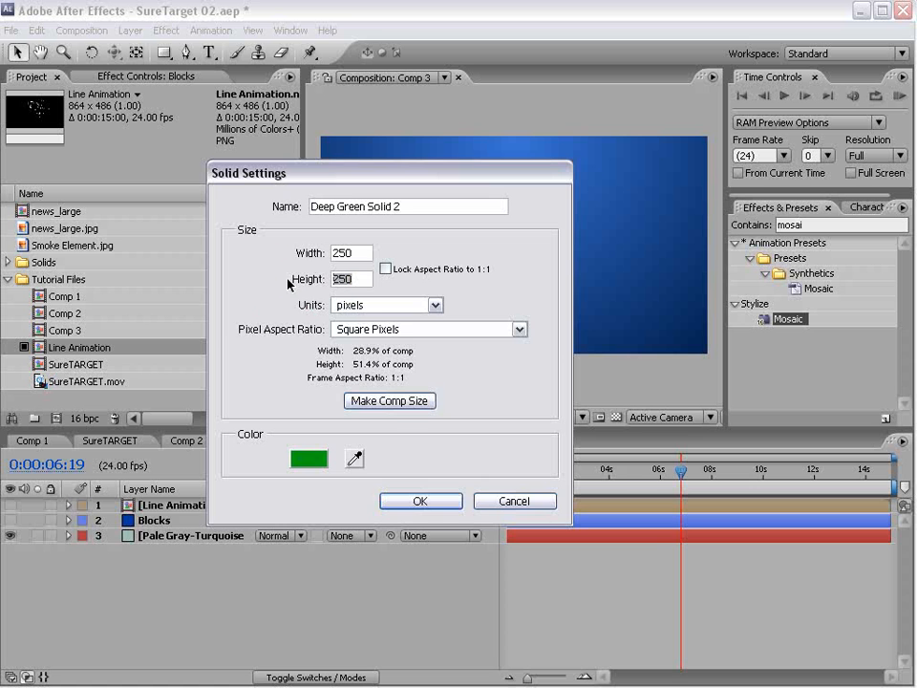
click(309, 458)
drag(315, 460, 532, 677)
click(623, 444)
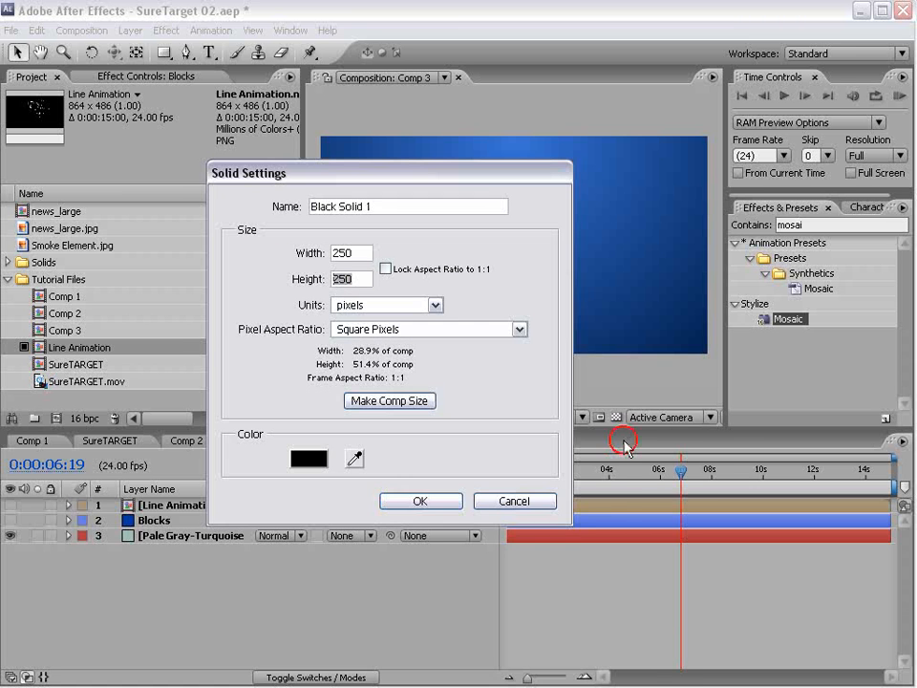
click(418, 500)
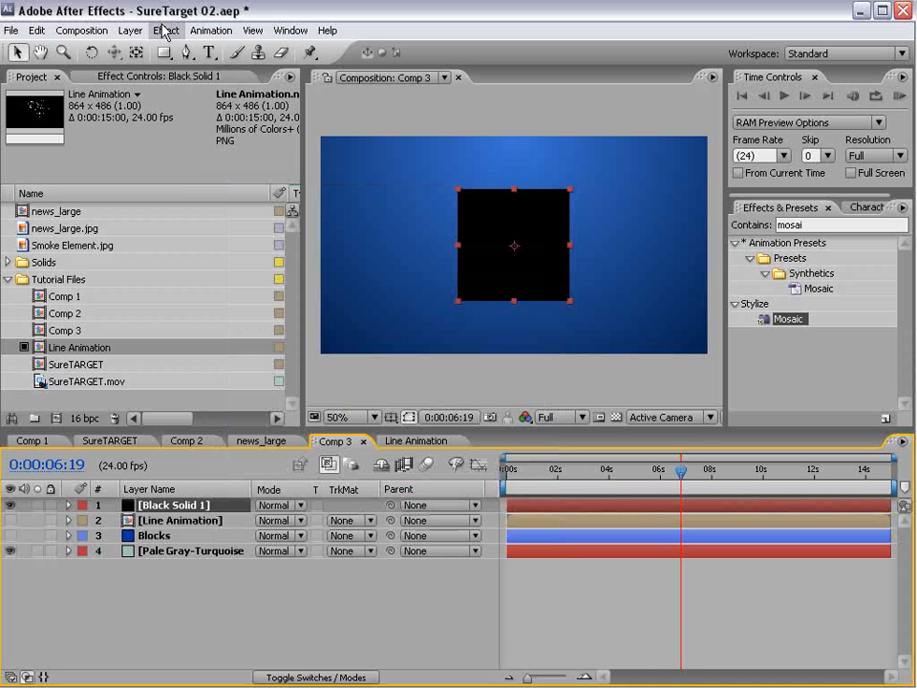
- Apply Lens Flare to the black solid and centre the flare near 125, 124
click(158, 30)
mouse_move(201, 285)
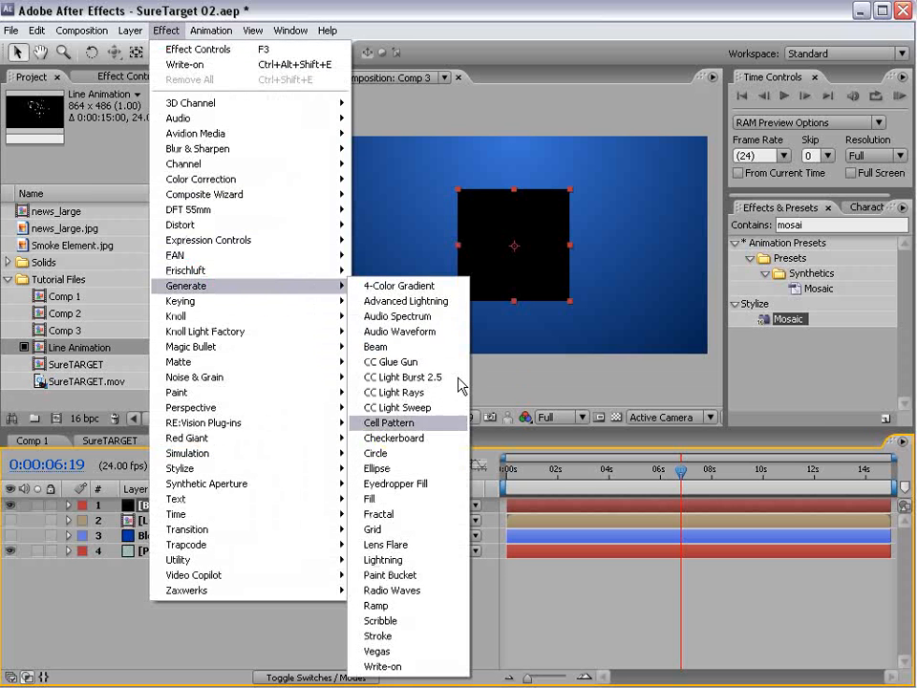
click(420, 544)
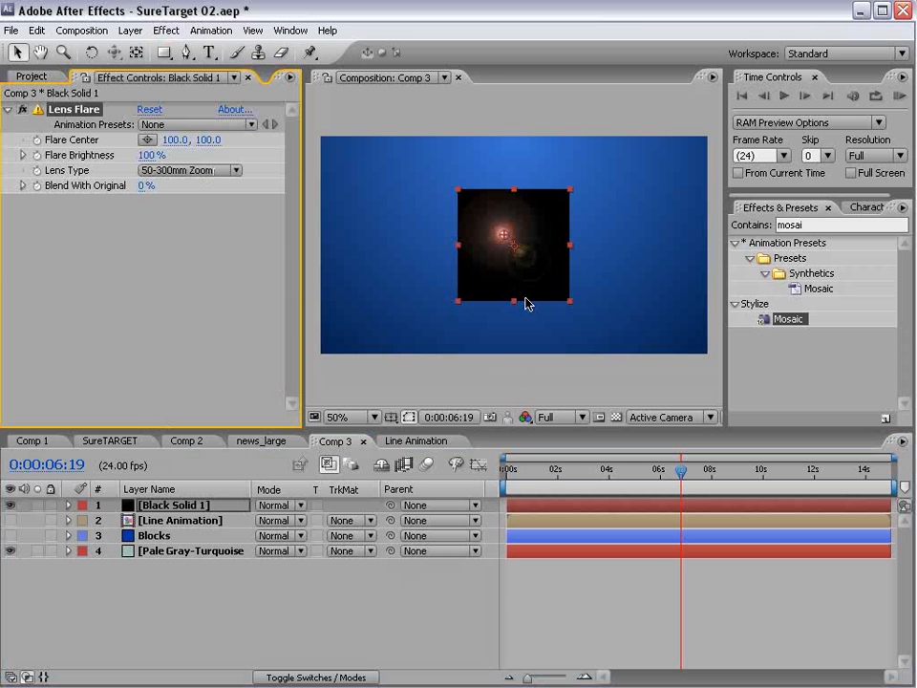
key(period)
drag(492, 224, 514, 247)
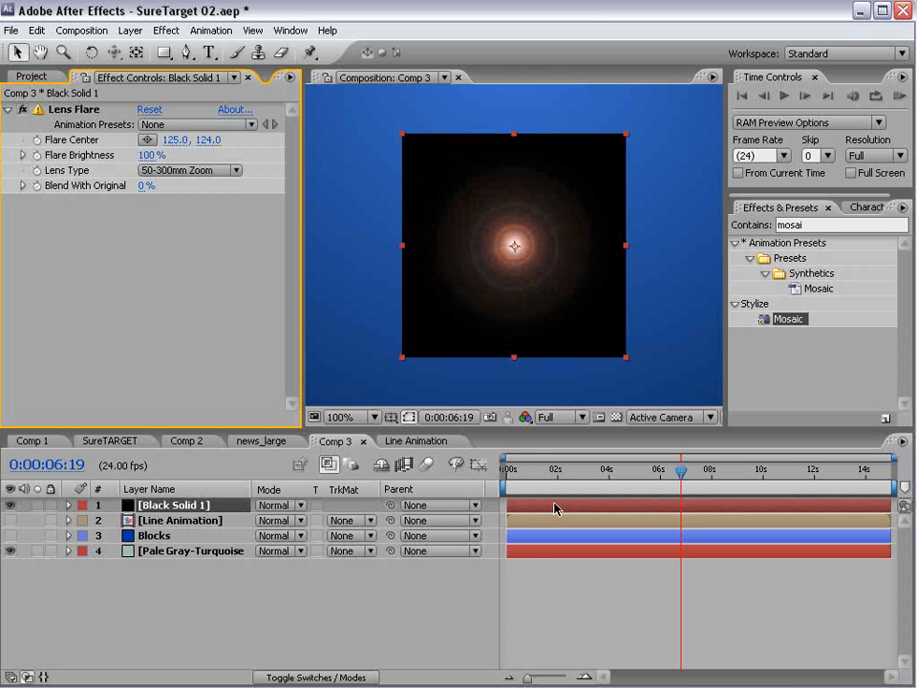
- Keyframe Flare Brightness at 0% at the start of the composition
click(454, 483)
key(Home)
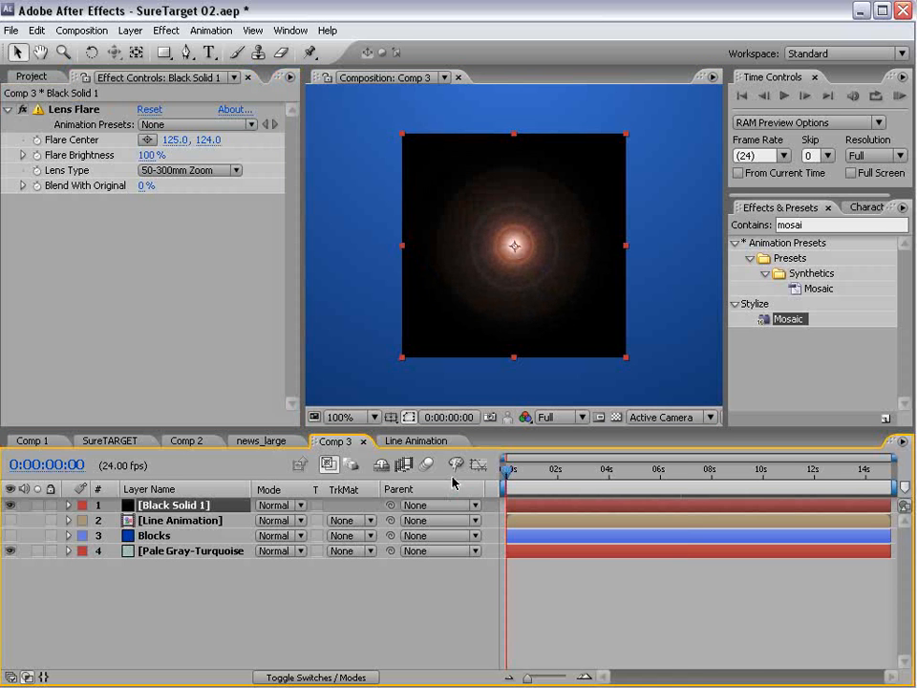
key(equal)
key(equal)
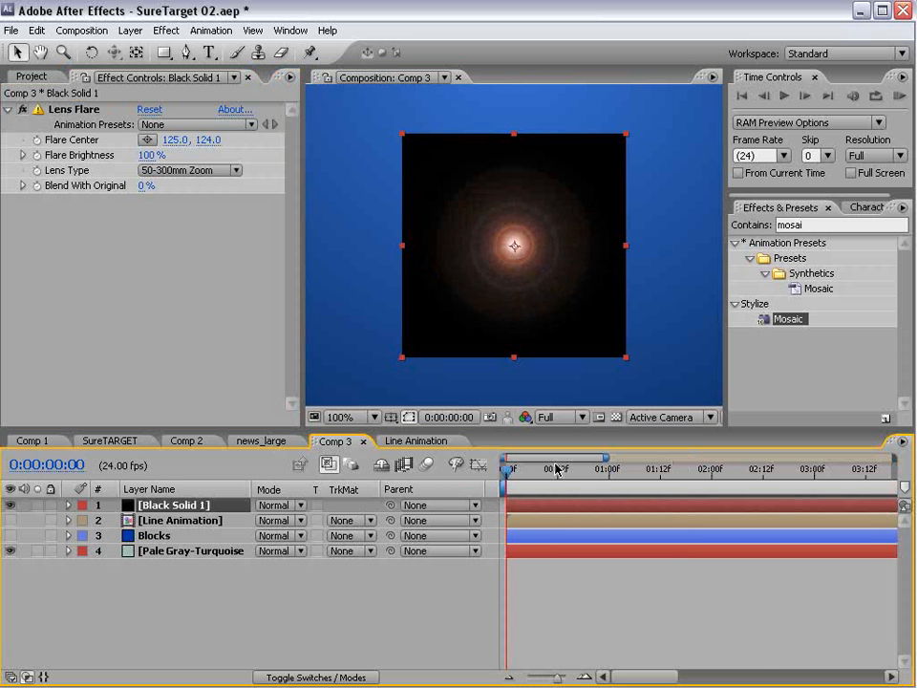
click(37, 155)
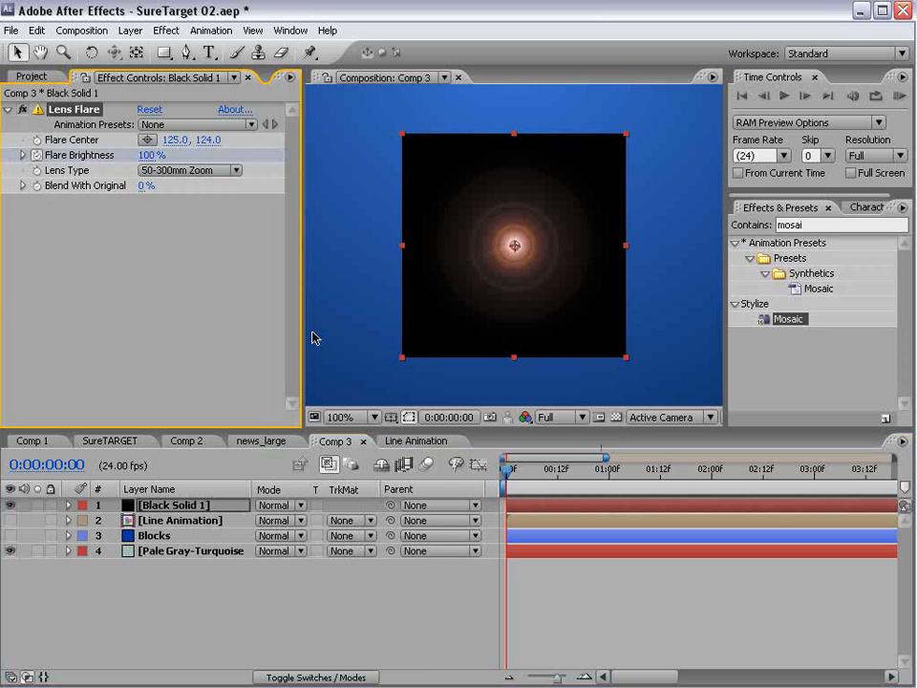
click(150, 155)
text(0)
key(Return)
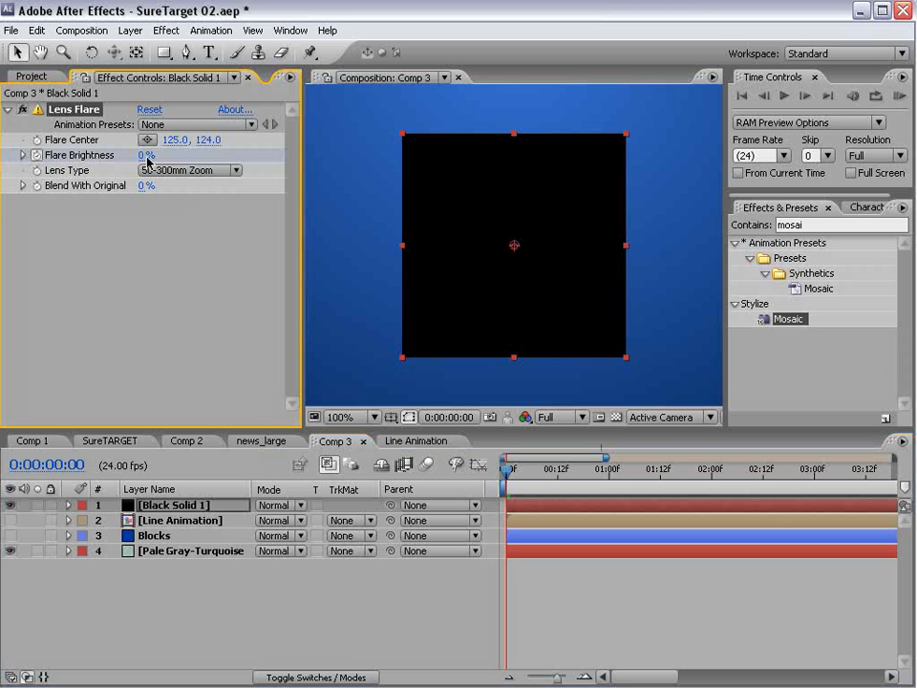
- Add Flare Brightness keyframes of 100% at one second and 0% at two seconds, then preview
drag(515, 476, 610, 488)
click(144, 154)
text(100)
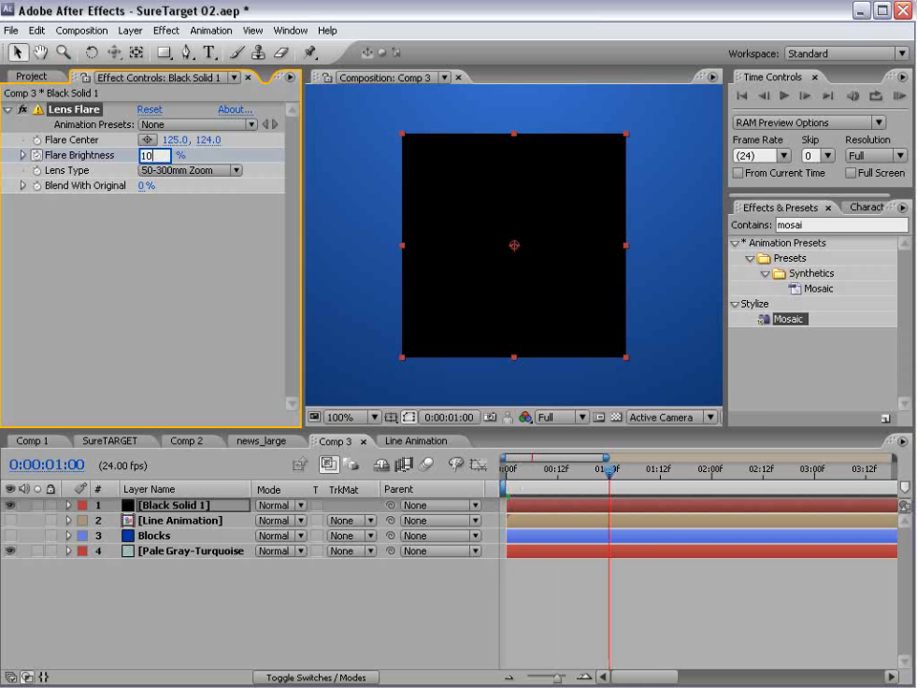
key(Return)
drag(698, 483, 712, 474)
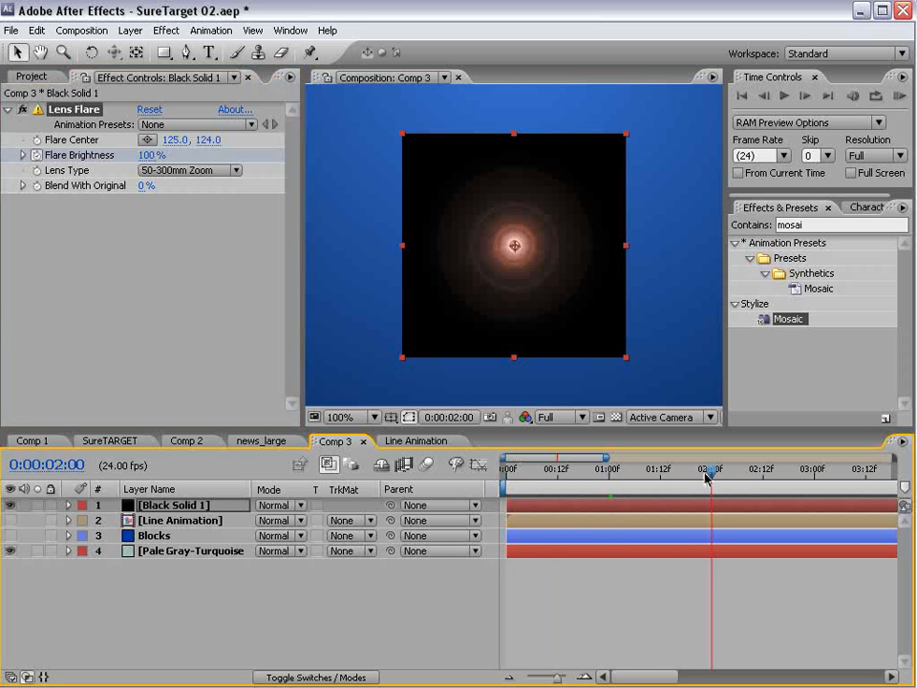
click(151, 155)
text(0)
key(Return)
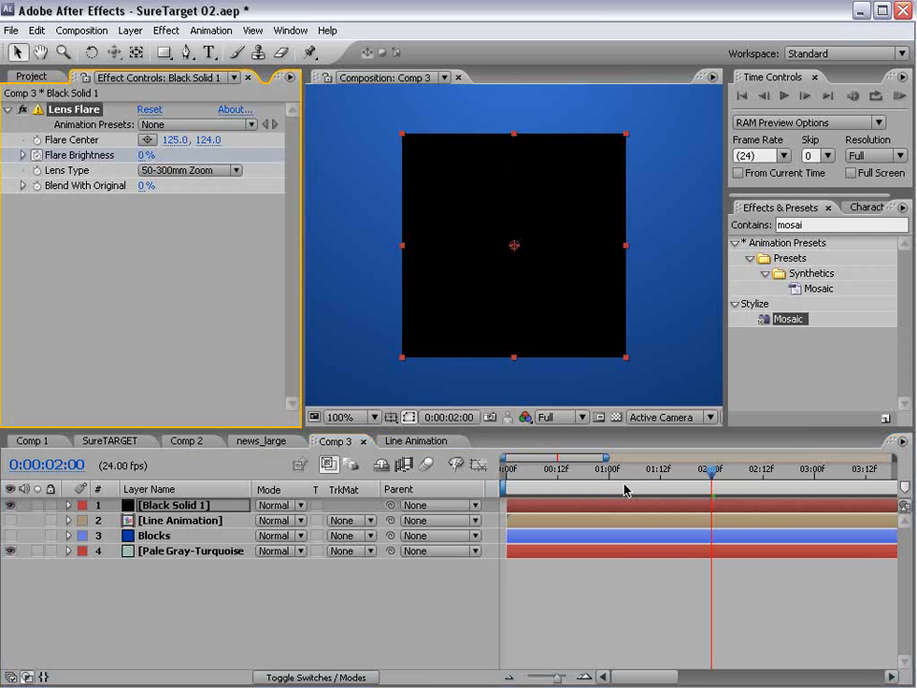
key(KP_0)
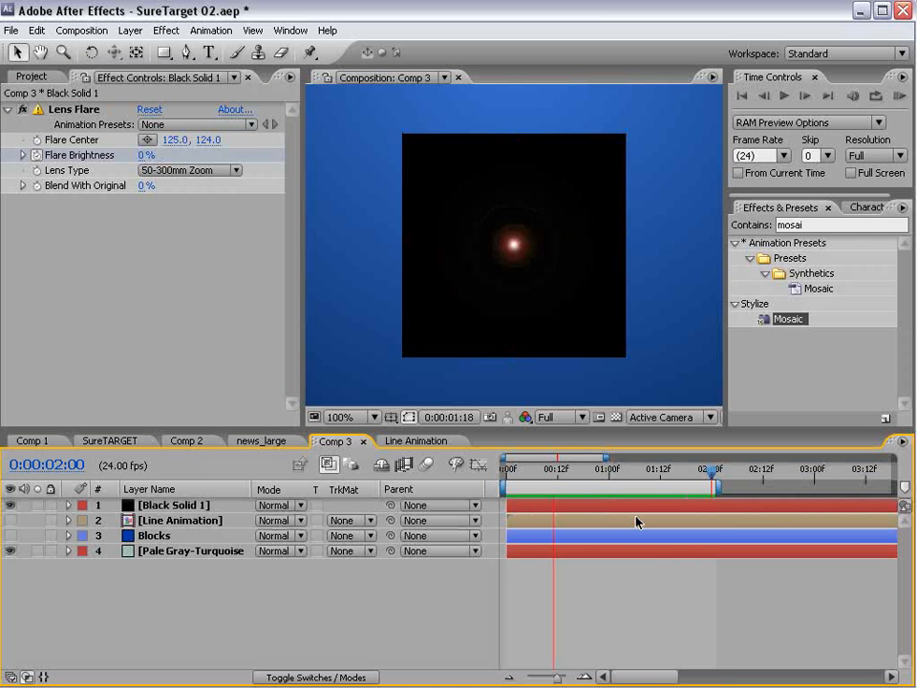
- Move the brightness keyframes earlier, ending near 0:00:00:18, and auto-bezier the middle one
click(593, 508)
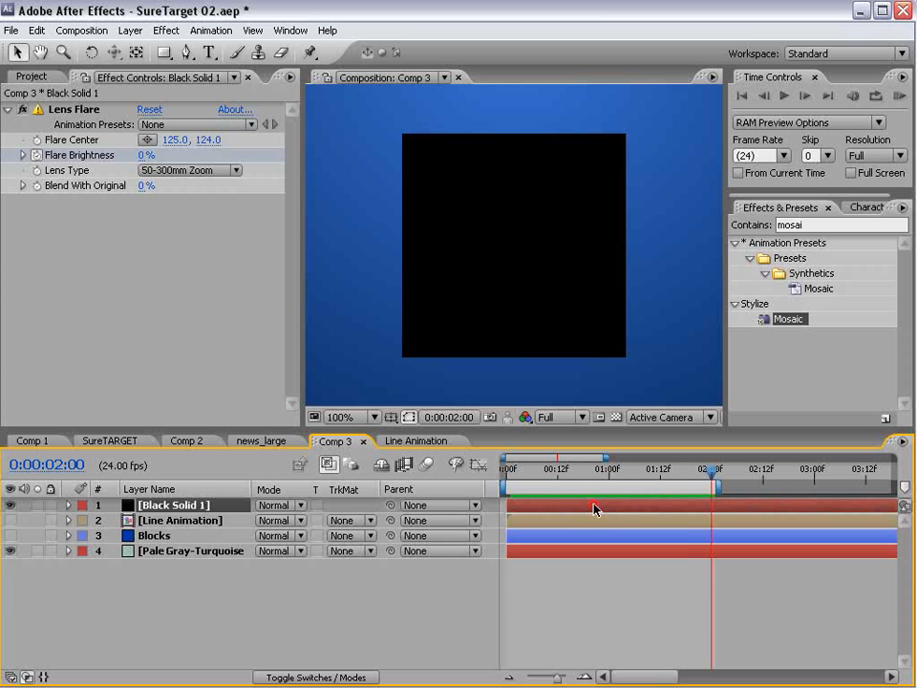
key(u)
click(549, 477)
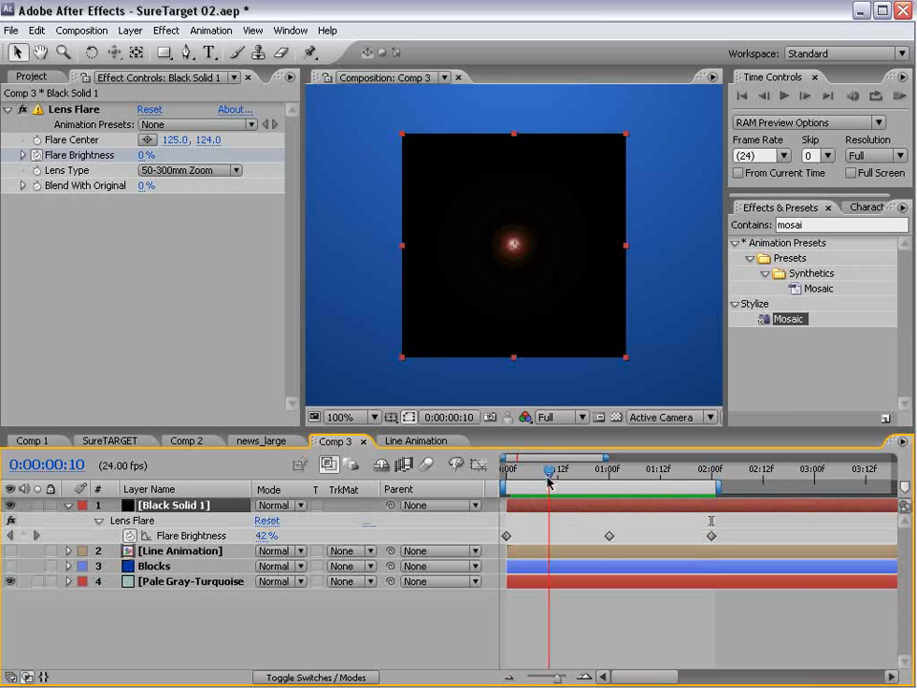
drag(609, 536, 535, 535)
drag(711, 536, 596, 536)
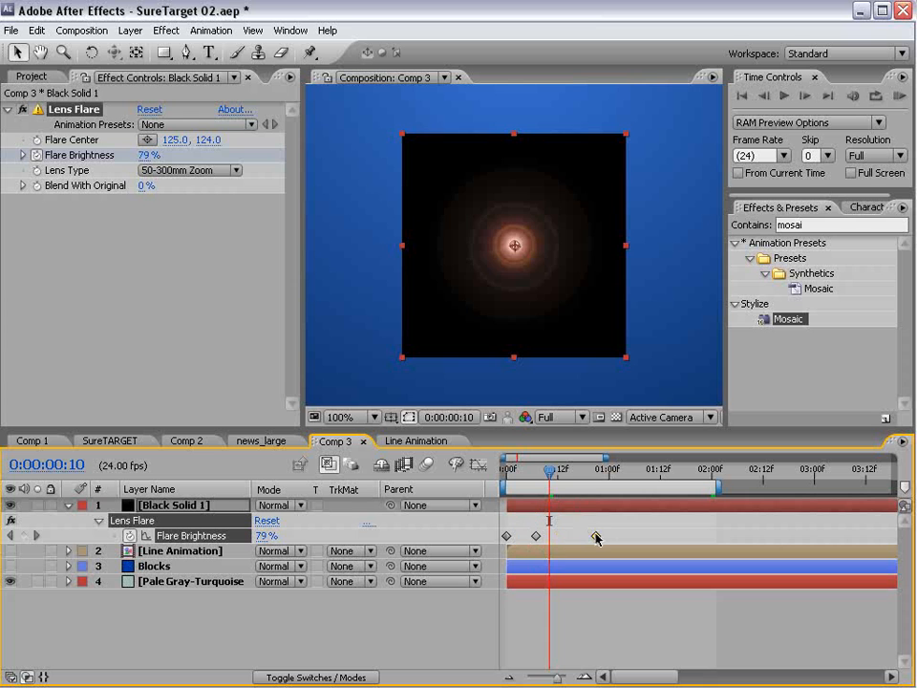
ctrl+click(536, 537)
- Shift the peak brightness keyframe slightly earlier, previewing the flash timing
drag(542, 484, 596, 495)
key(space)
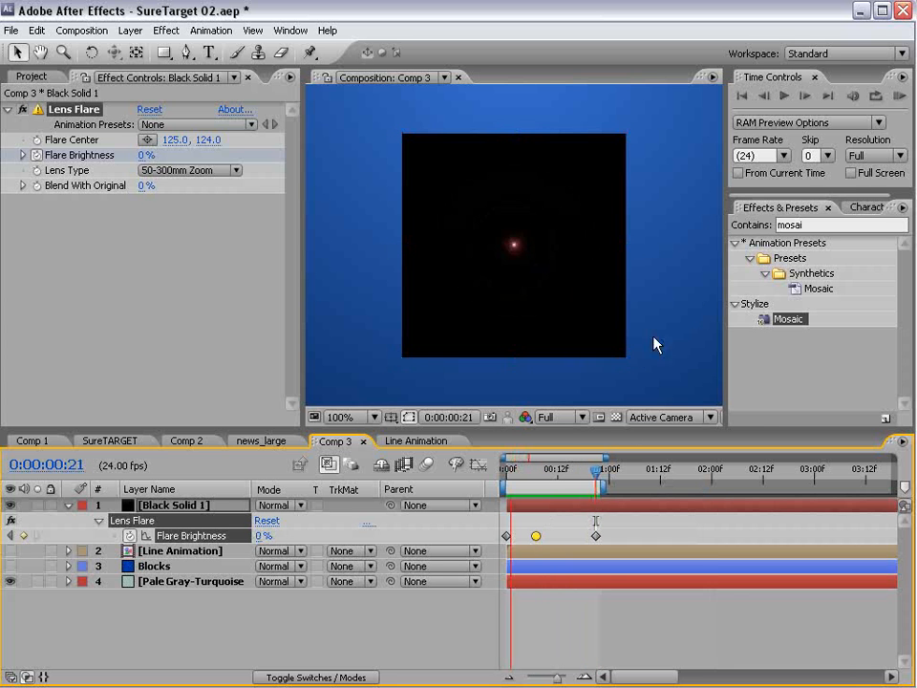
key(space)
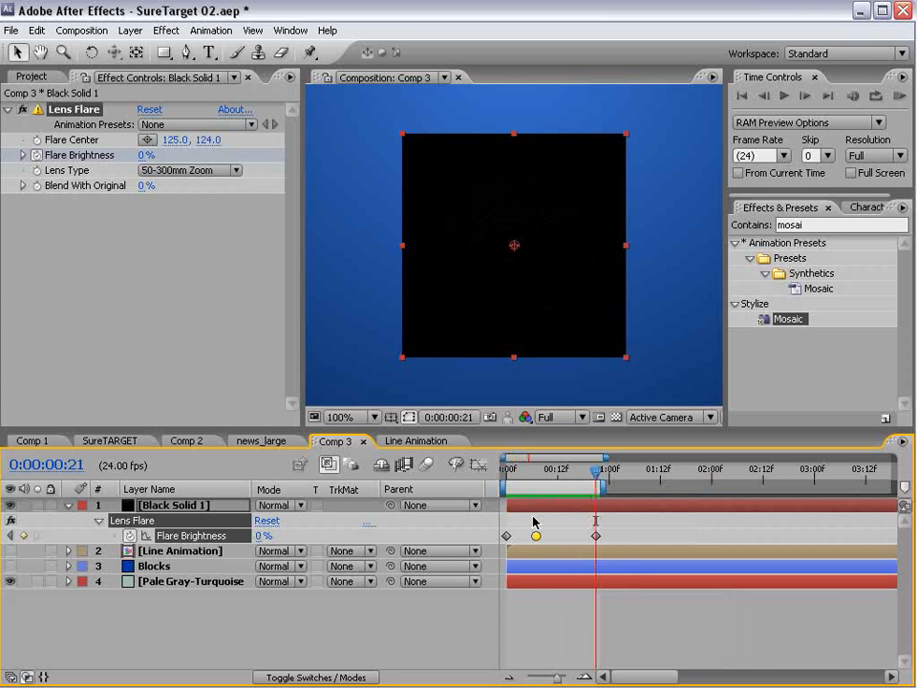
drag(536, 537, 523, 538)
key(space)
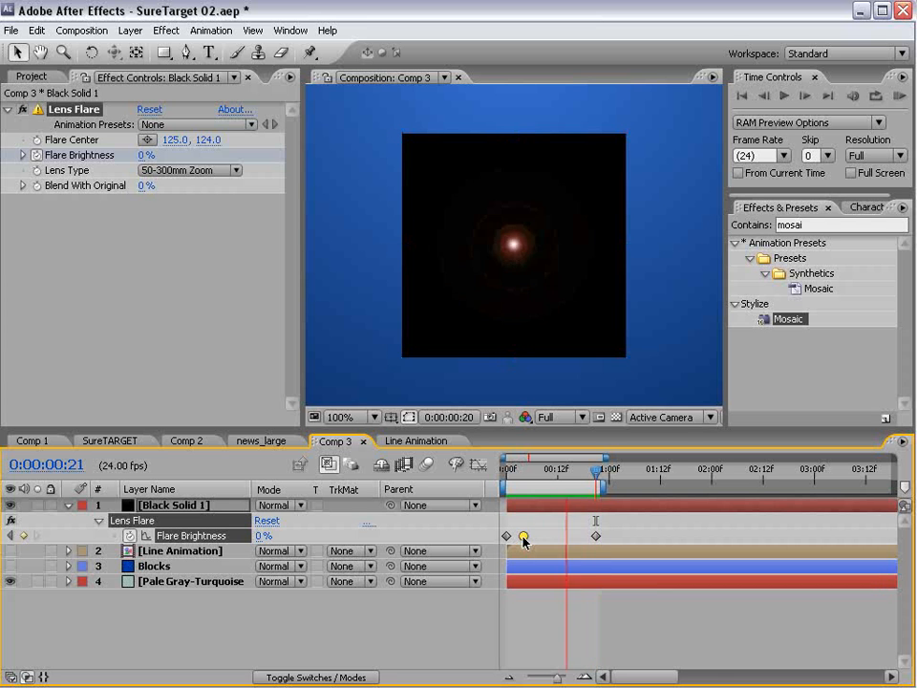
key(space)
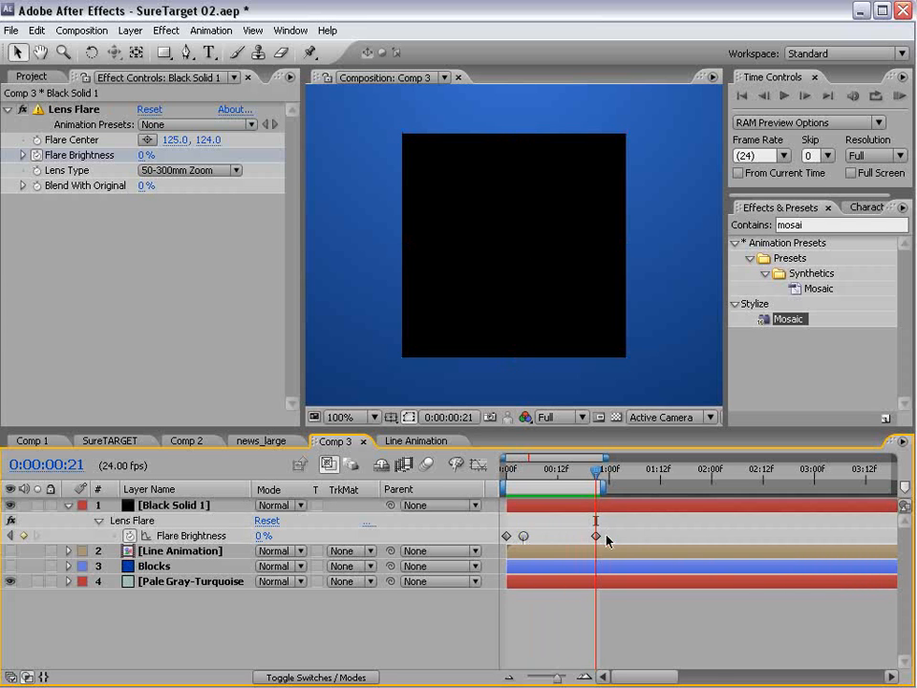
click(592, 538)
drag(596, 470, 525, 484)
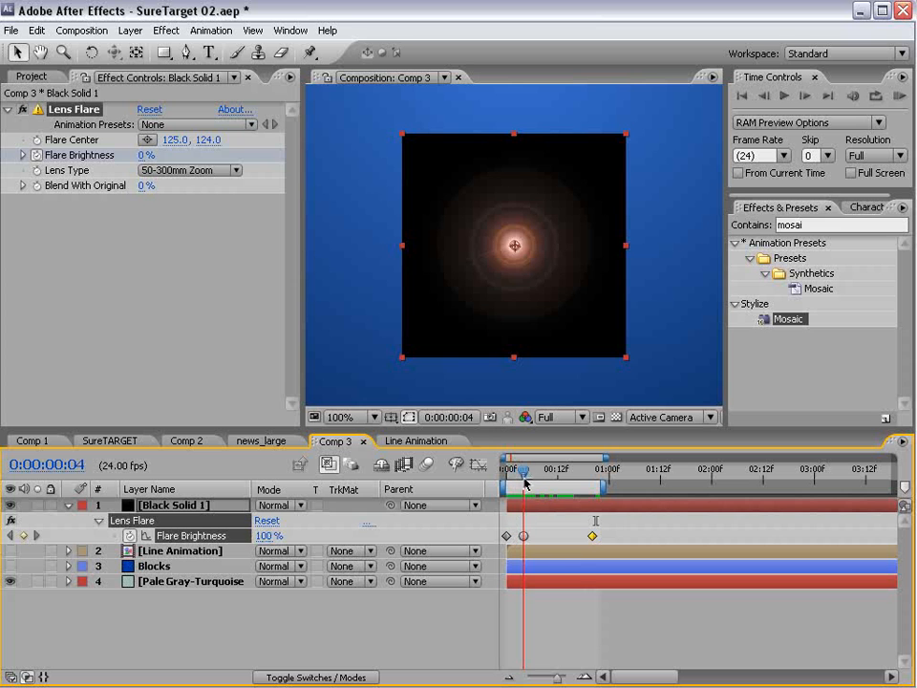
click(515, 291)
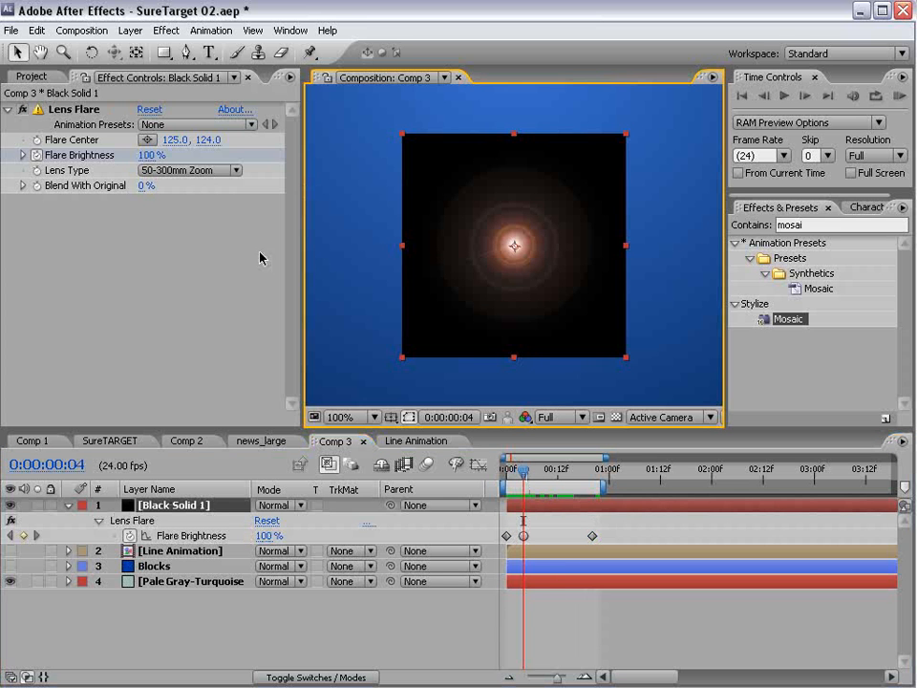
click(543, 508)
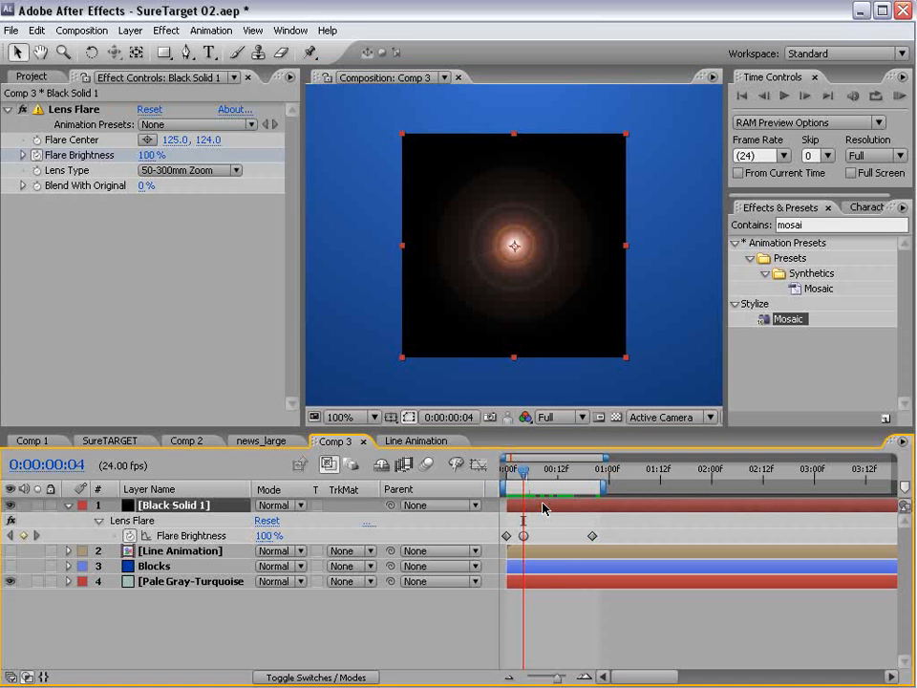
click(132, 30)
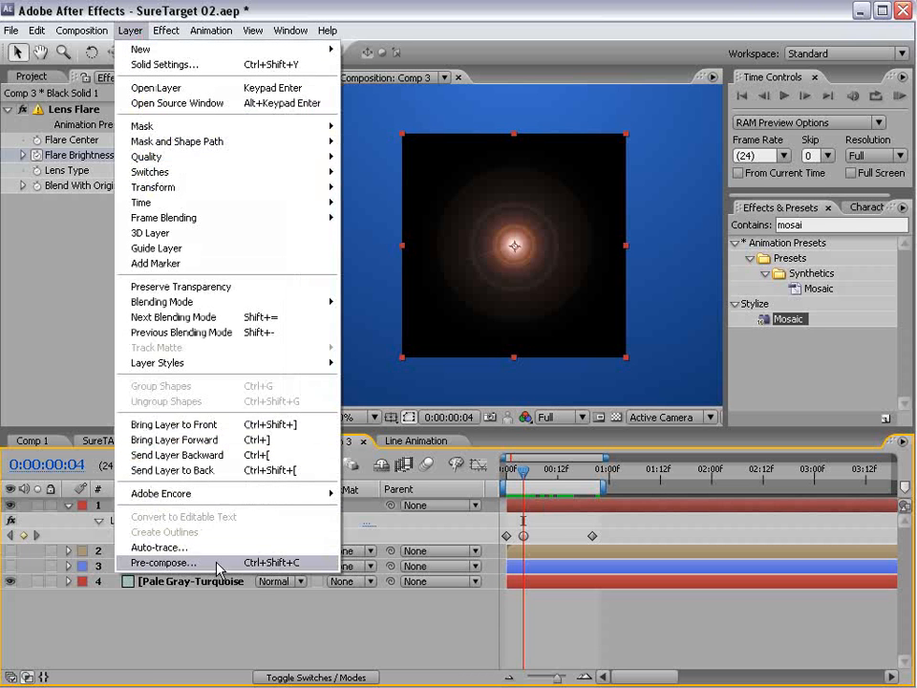
- Pre-compose the flare solid as 'Flare' and set its blend mode to Screen
click(164, 562)
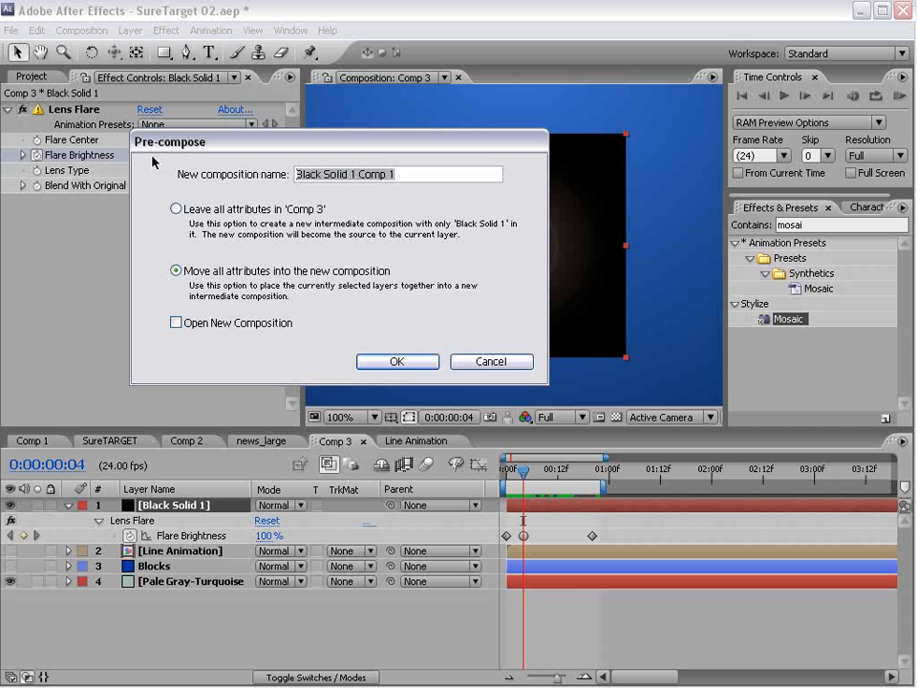
text(Flare)
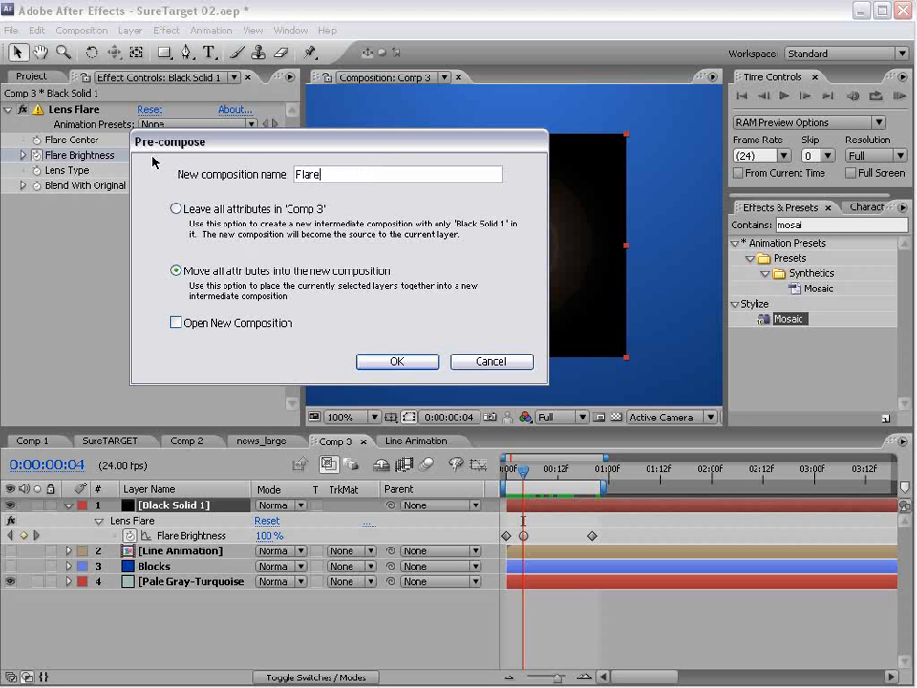
click(407, 362)
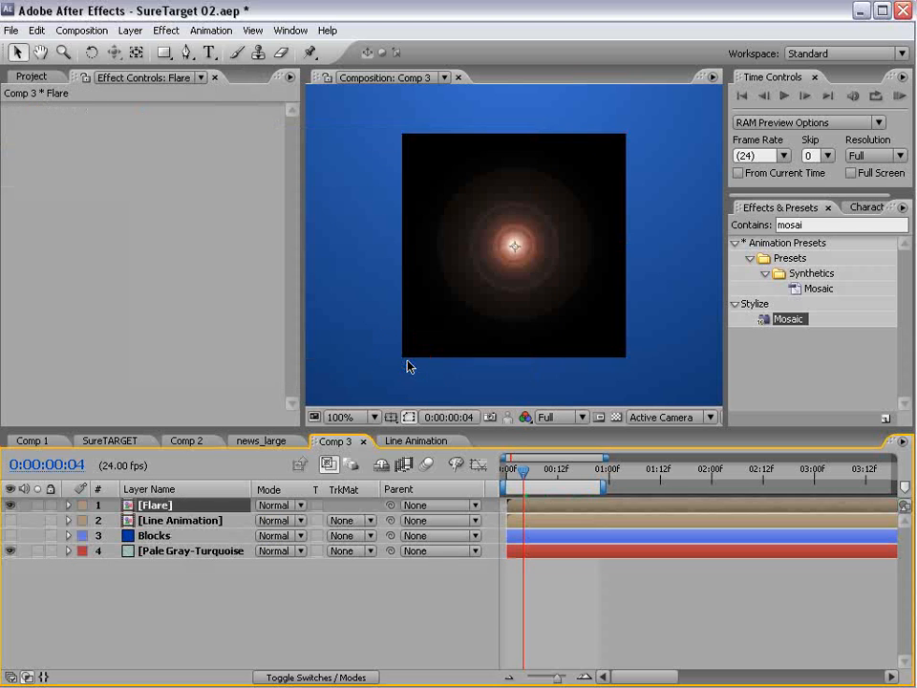
scroll(408, 366, down, 1)
drag(286, 429, 284, 397)
click(275, 471)
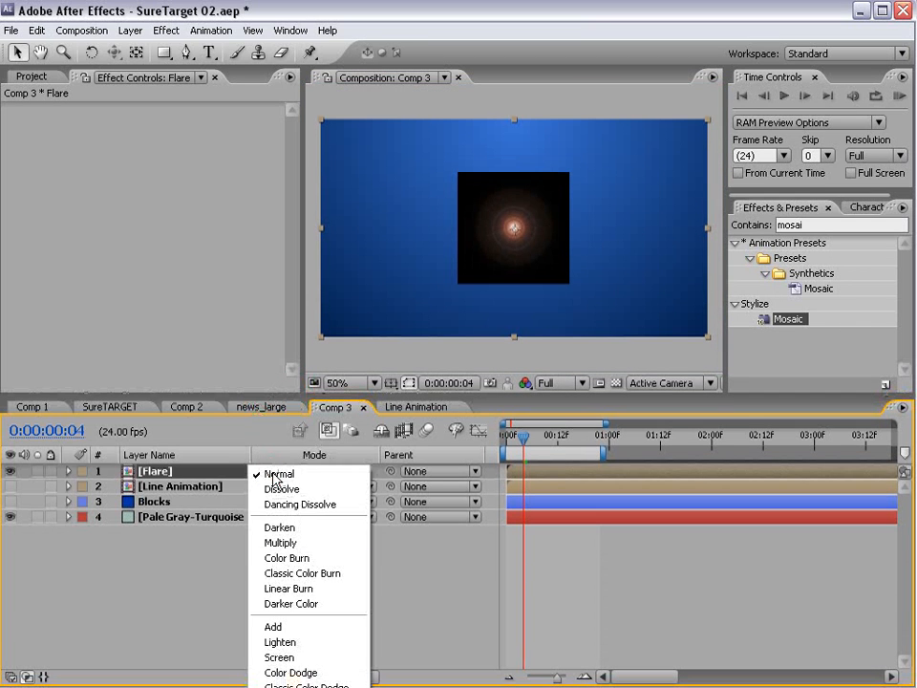
click(286, 658)
scroll(516, 278, up, 1)
scroll(510, 247, down, 1)
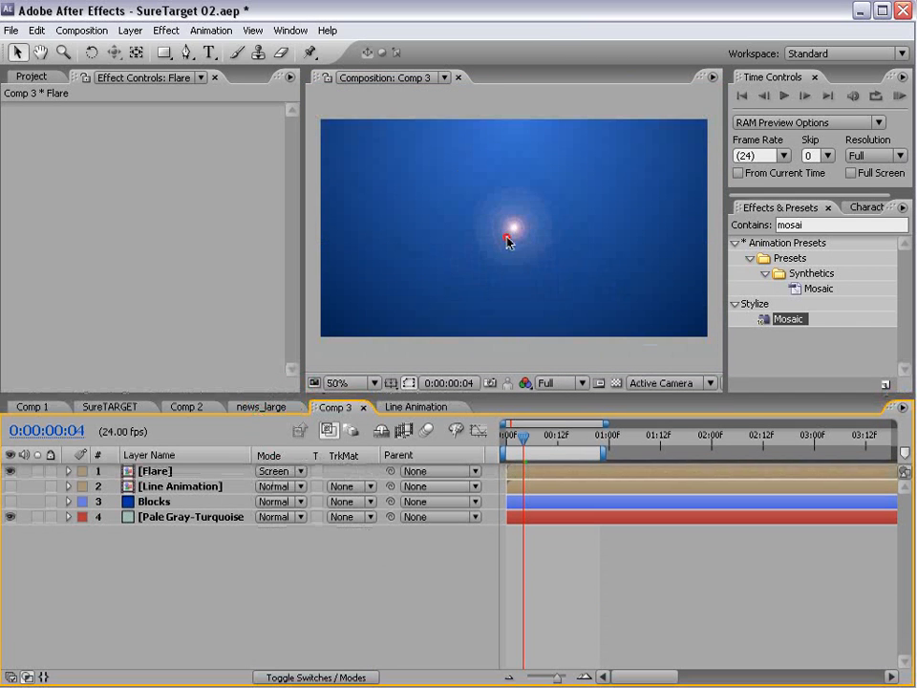
- Duplicate the Flare layer twice, moving the top copy to a new spot
key(ctrl+d)
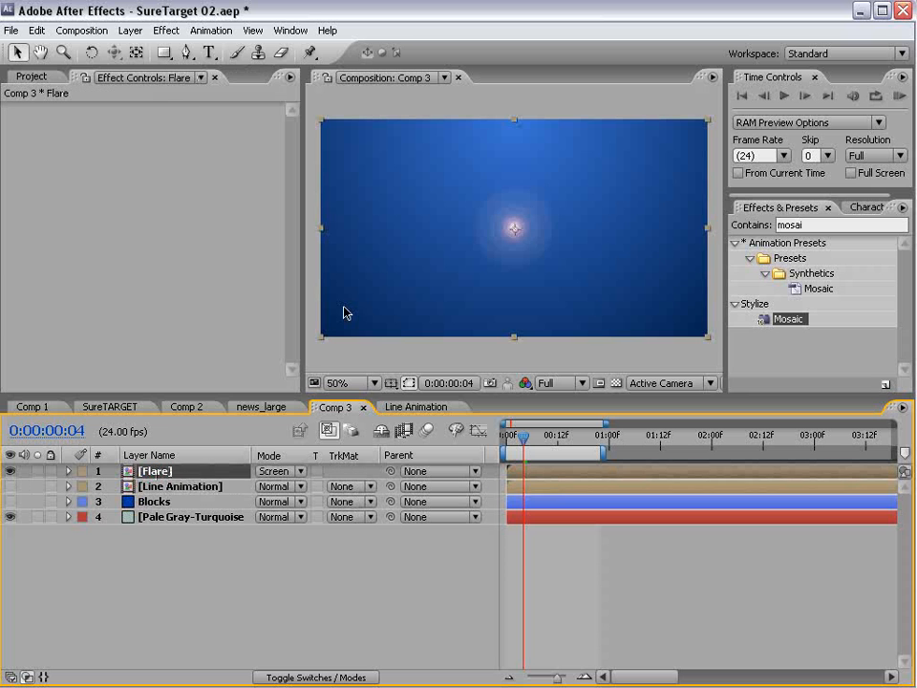
drag(533, 247, 563, 231)
key(ctrl+d)
key(ctrl+d)
key(ctrl+d)
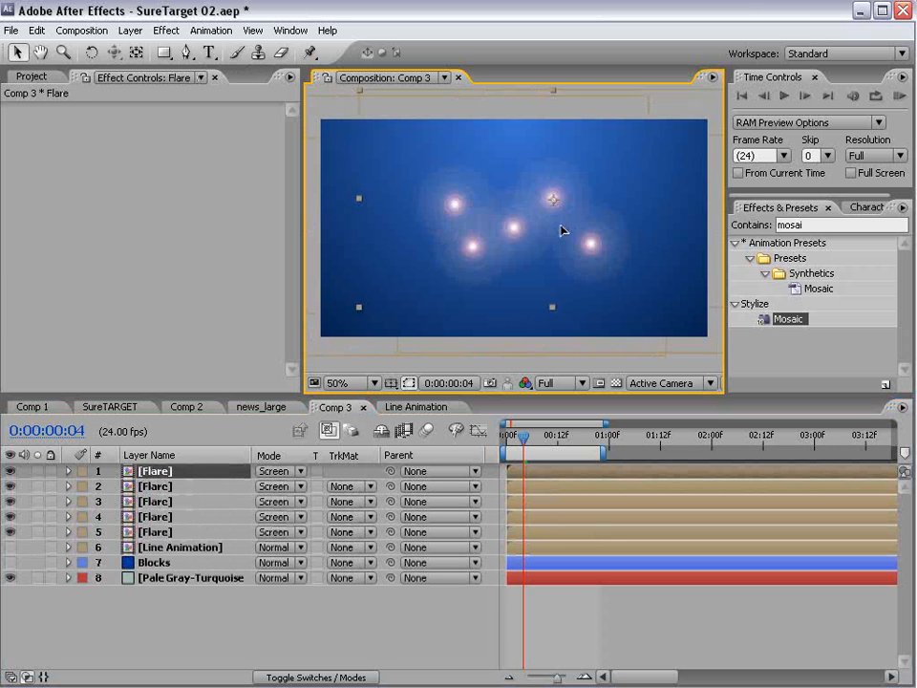
- Stagger the Flare layers' start times, delaying flares 1–3 and then flares 4 and 5
shift+click(162, 535)
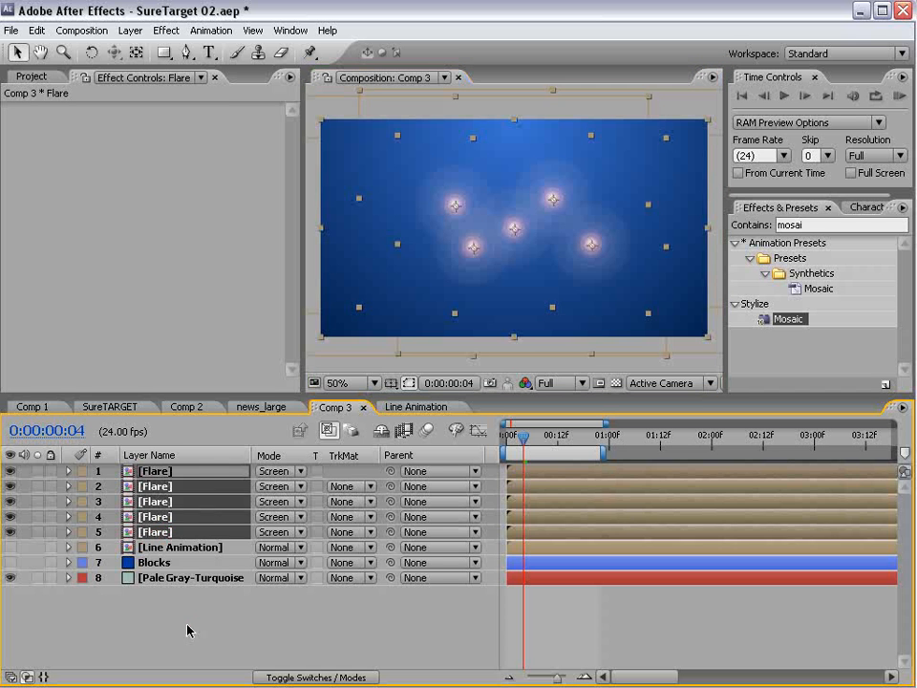
click(187, 626)
drag(528, 469, 571, 509)
drag(521, 528, 552, 520)
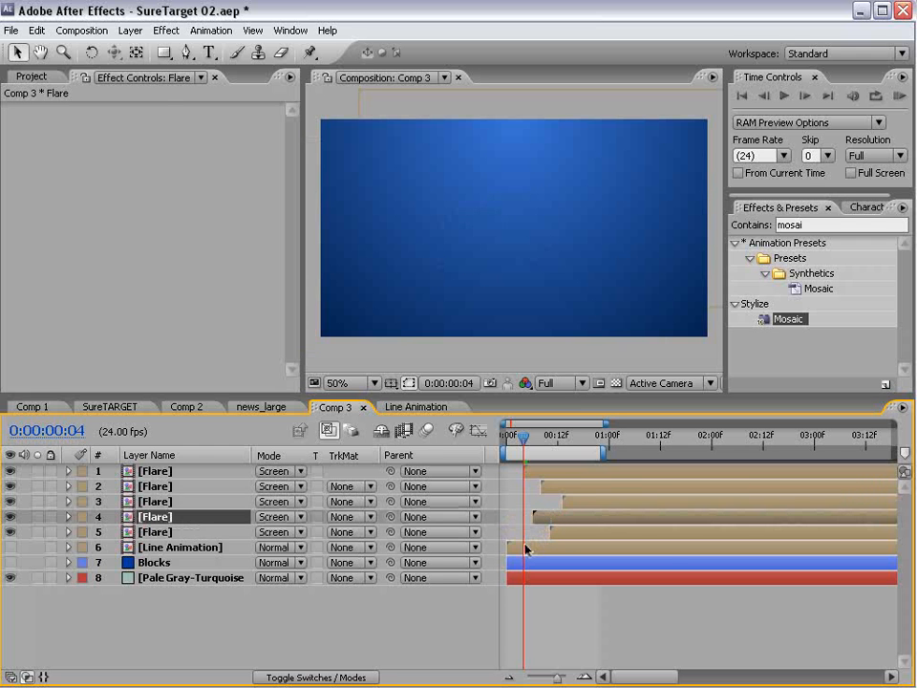
- Trim the Flare precomp to its one-second work area and return to Comp 3
double_click(156, 472)
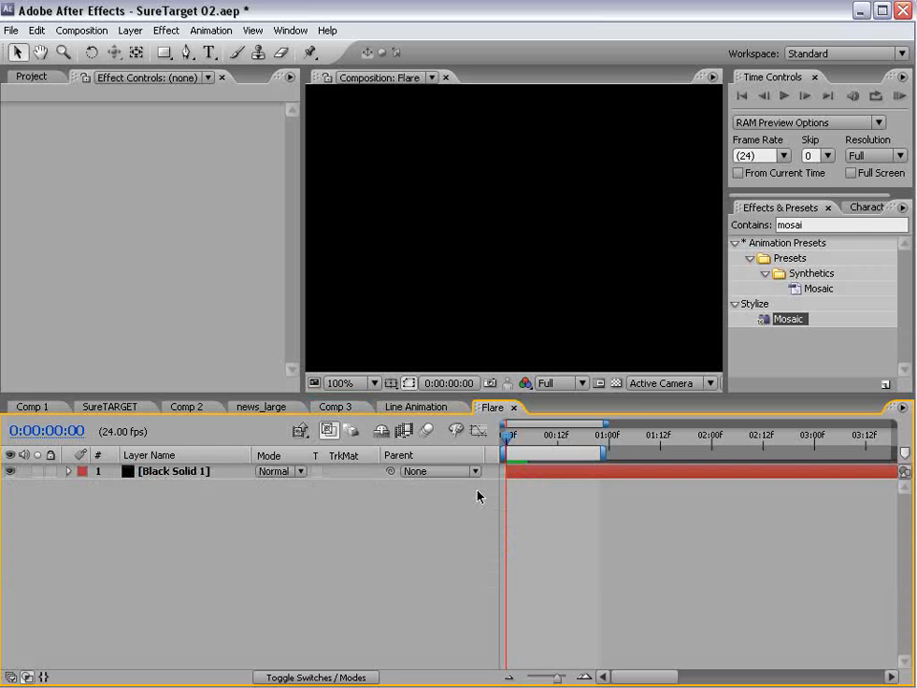
drag(514, 444, 596, 455)
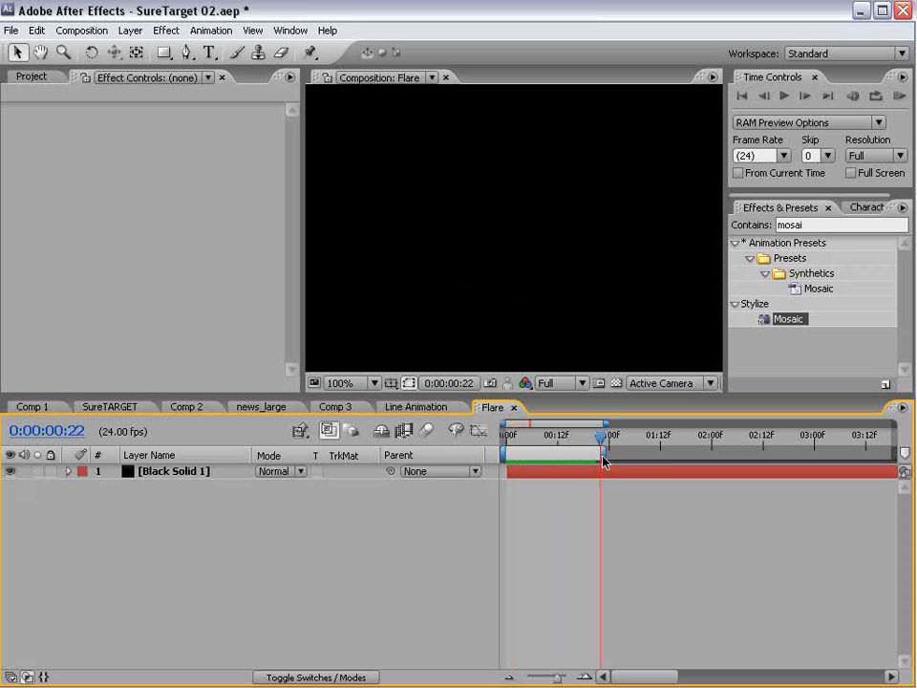
right_click(531, 454)
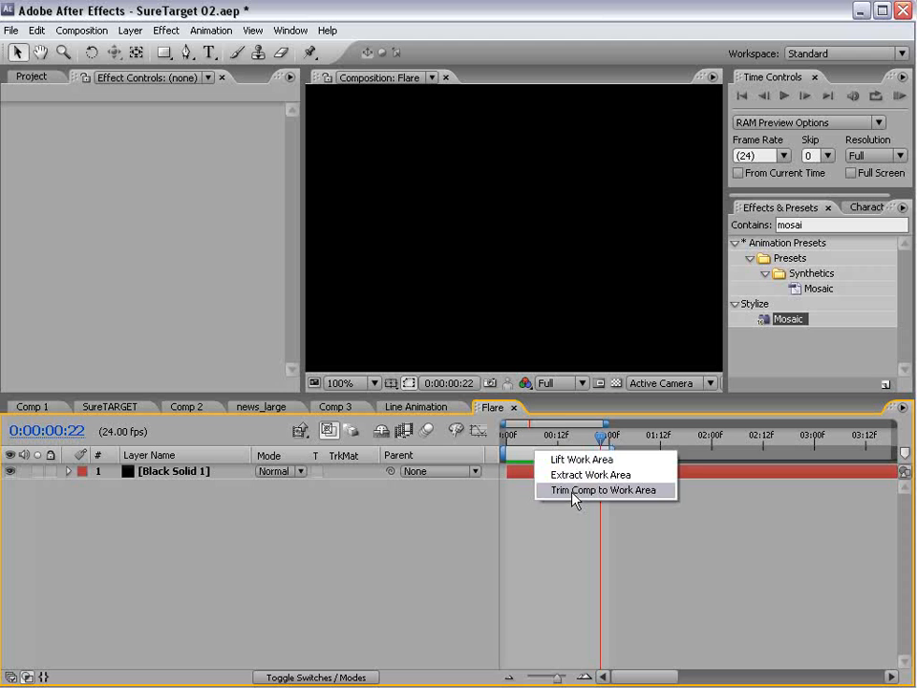
click(575, 492)
click(514, 407)
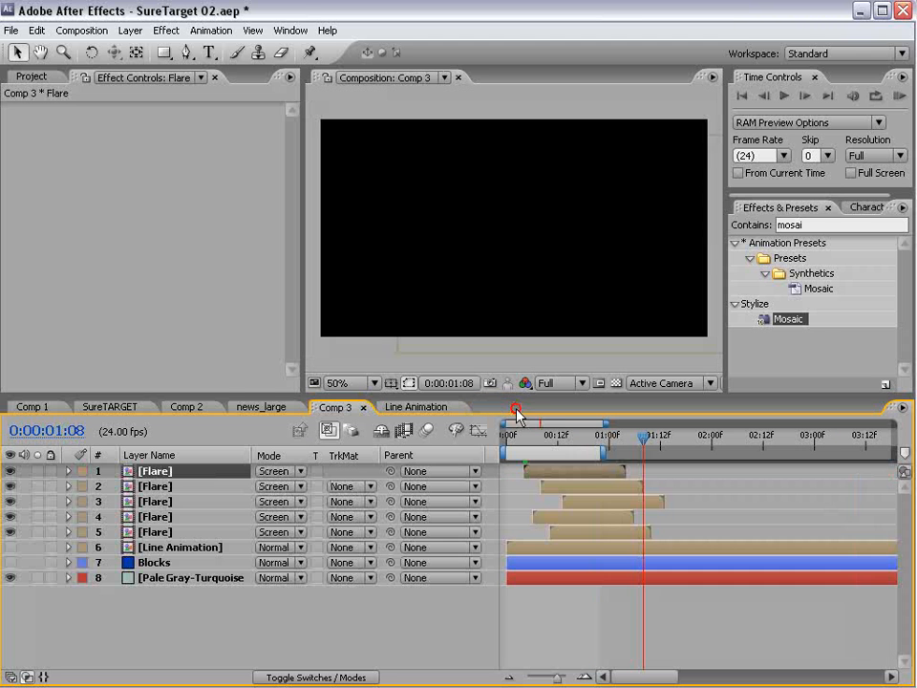
- Duplicate the five Flare layers and start the first copy later to stagger the flares
drag(601, 437, 575, 451)
shift+click(161, 537)
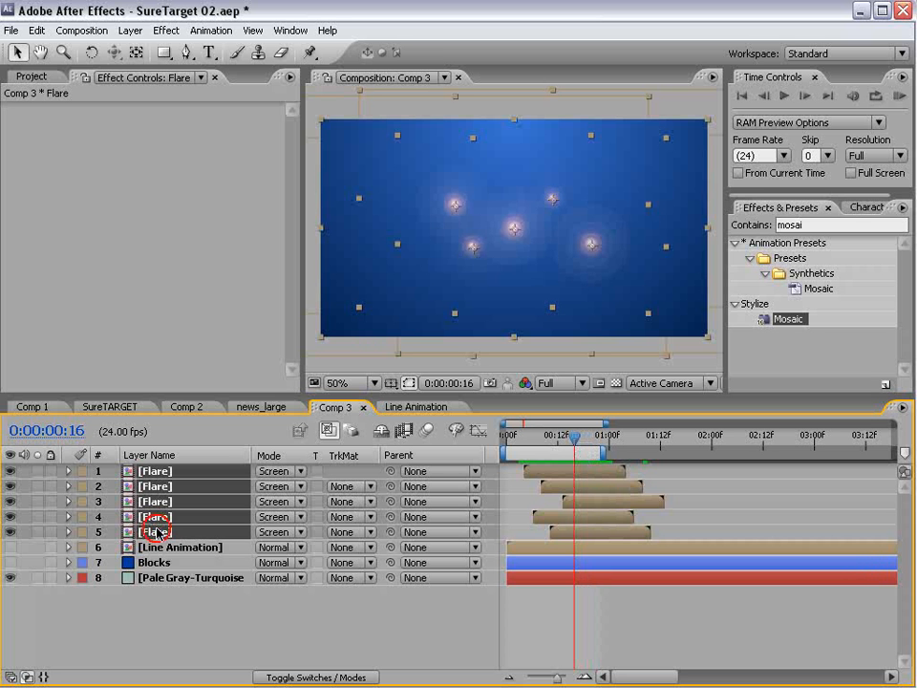
click(36, 31)
click(81, 204)
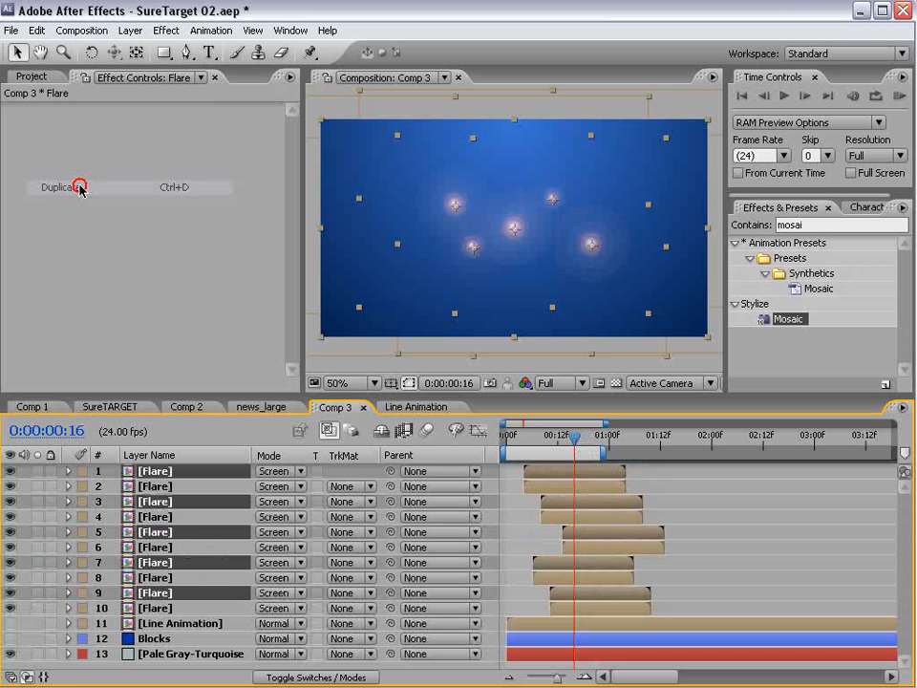
drag(536, 469, 564, 479)
drag(528, 440, 588, 475)
- At frame 10, select all ten Flare layers together
click(552, 440)
key(F2)
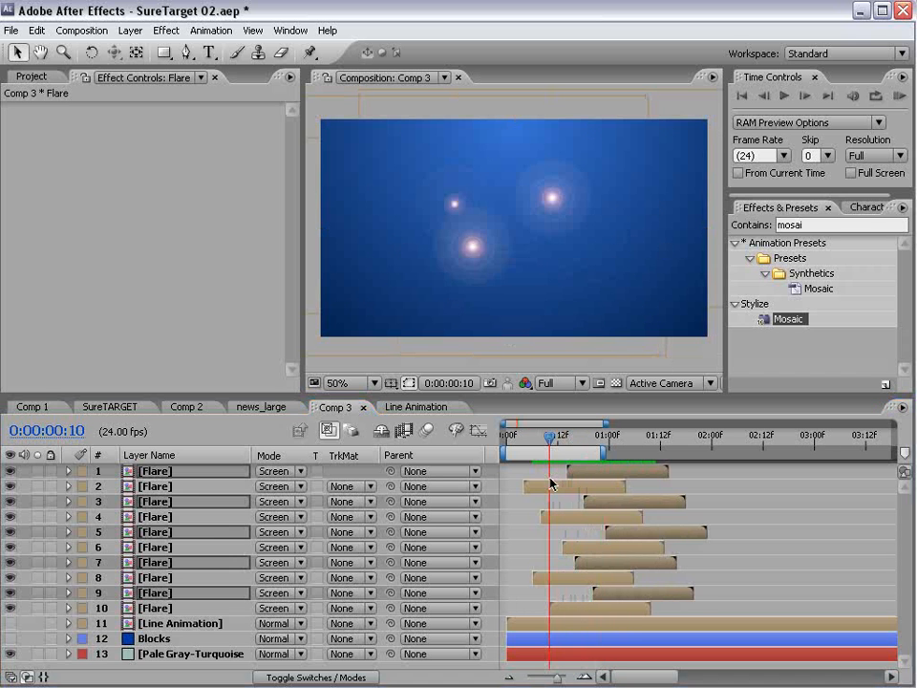
click(158, 608)
shift+click(158, 471)
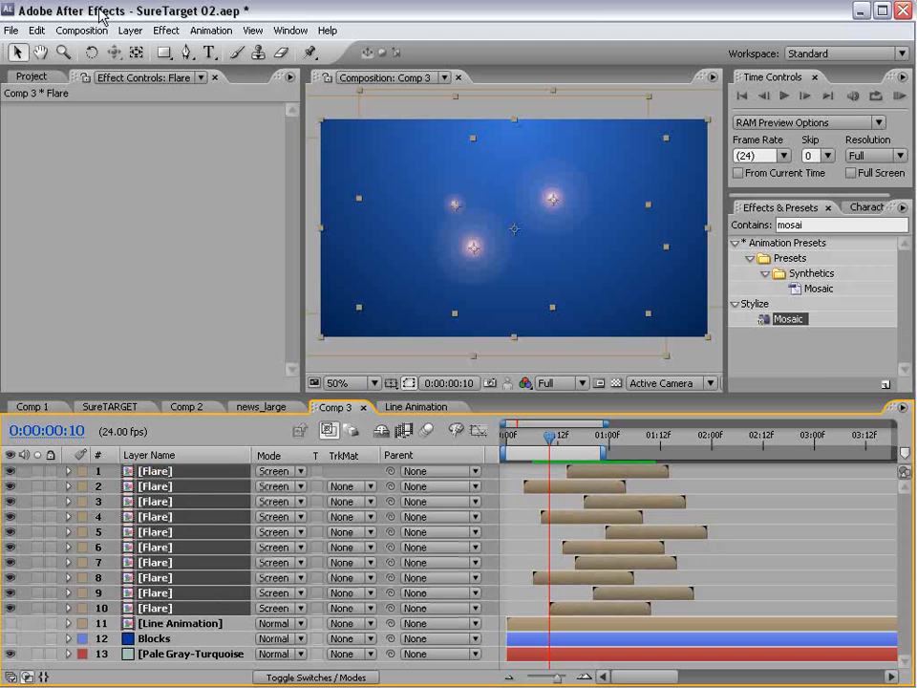
click(129, 30)
- Pre-compose the ten flares as 'Flare Array' and set its blend mode to Screen
click(153, 616)
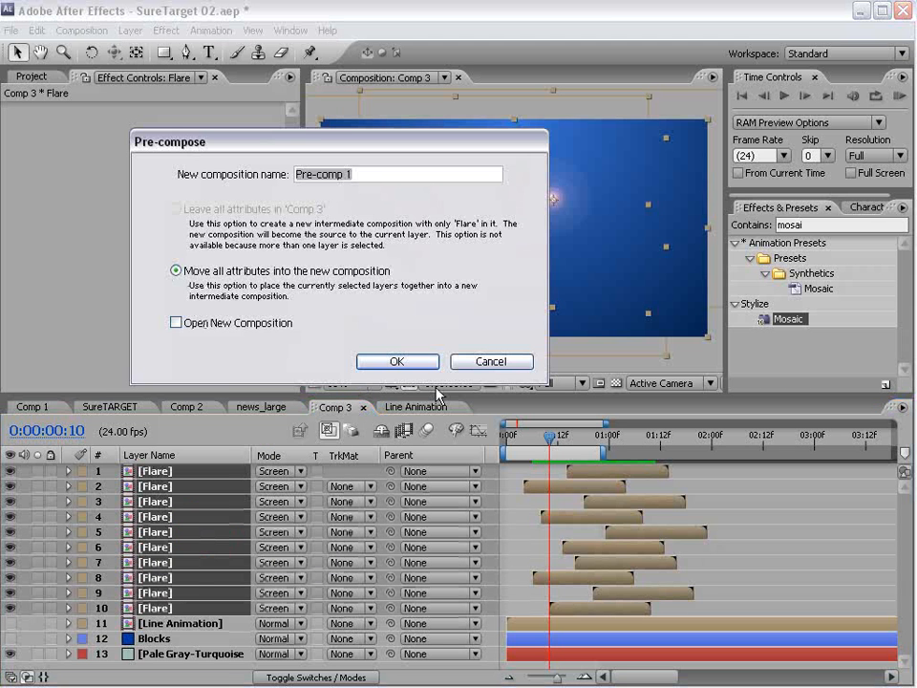
text(Flare Array)
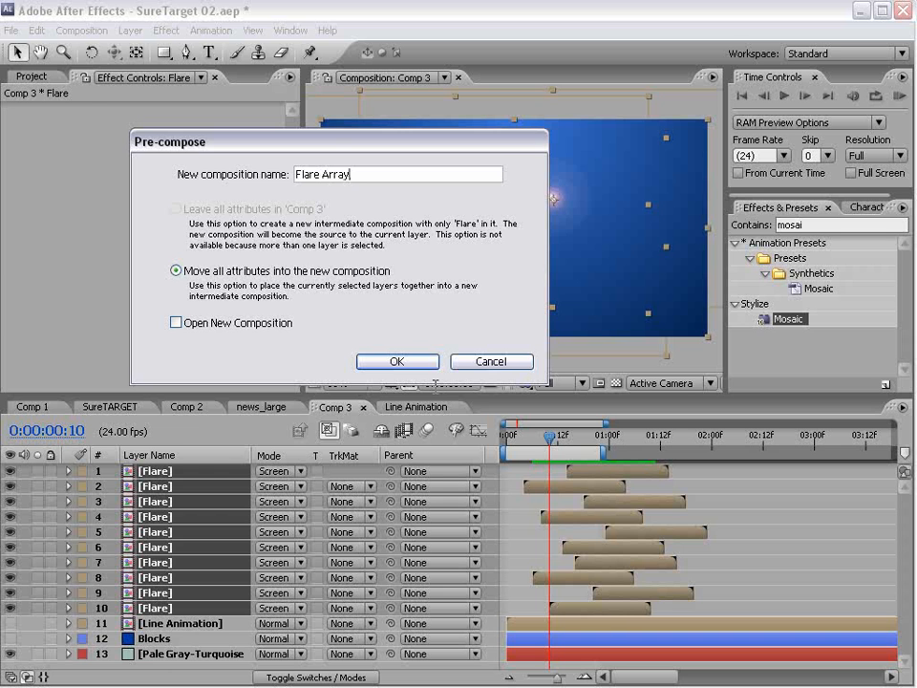
key(Return)
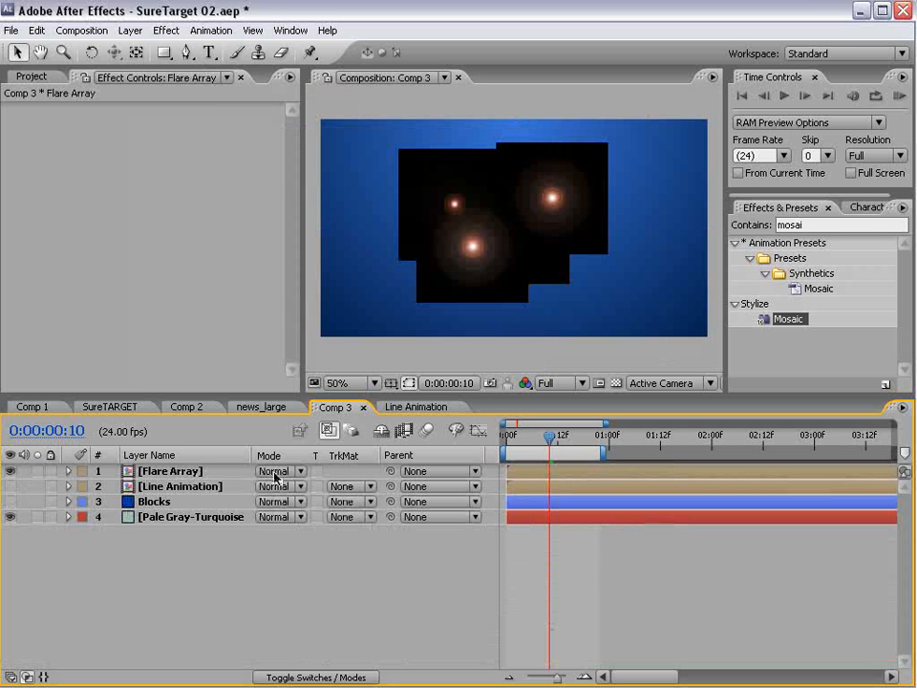
click(274, 471)
click(286, 657)
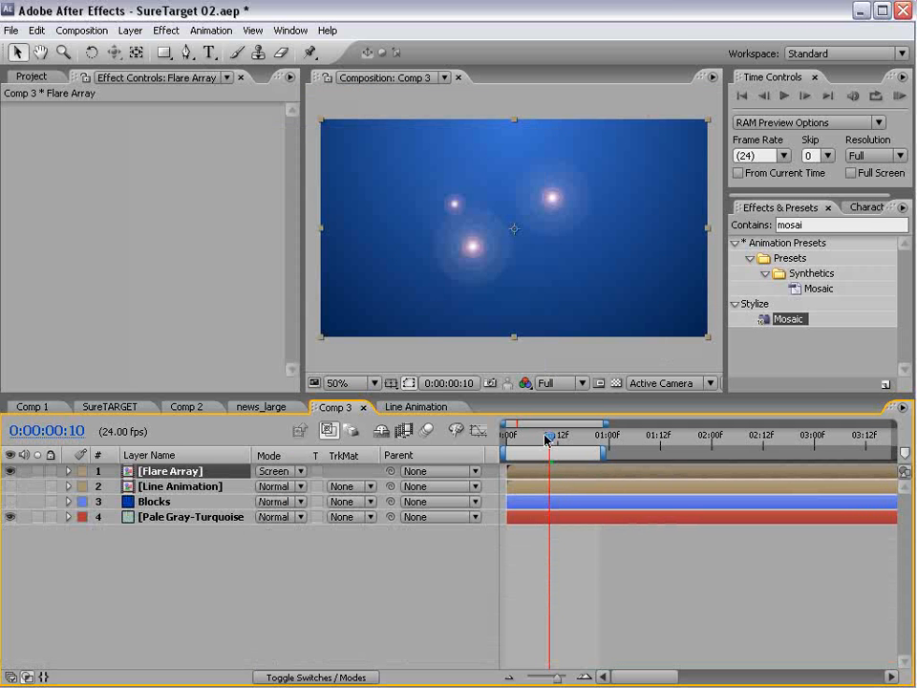
drag(547, 439, 579, 444)
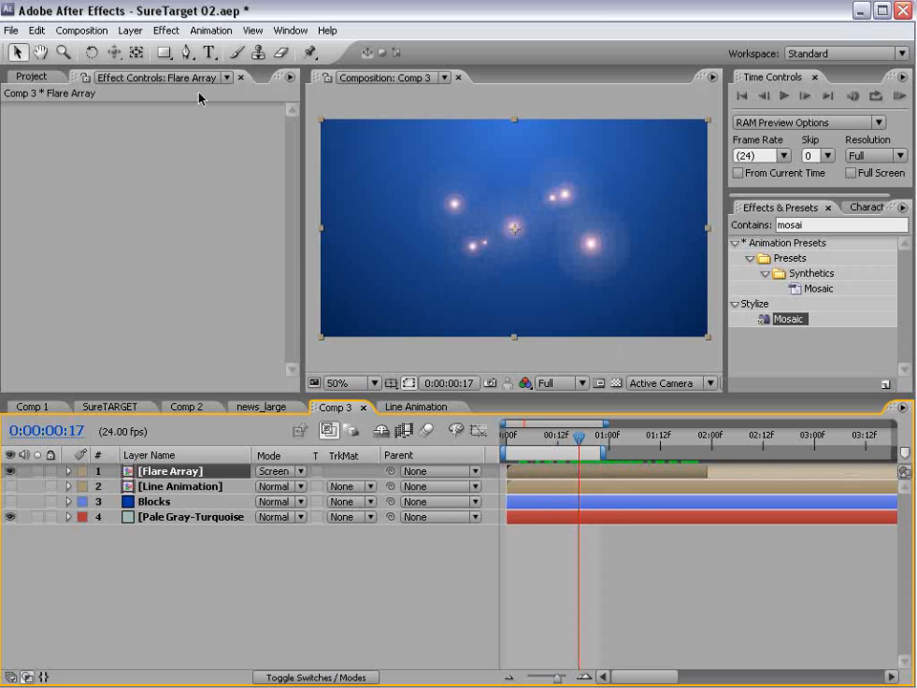
- Apply Tint and Curves effects from Color Correction to the Flare Array layer
click(166, 30)
mouse_move(214, 180)
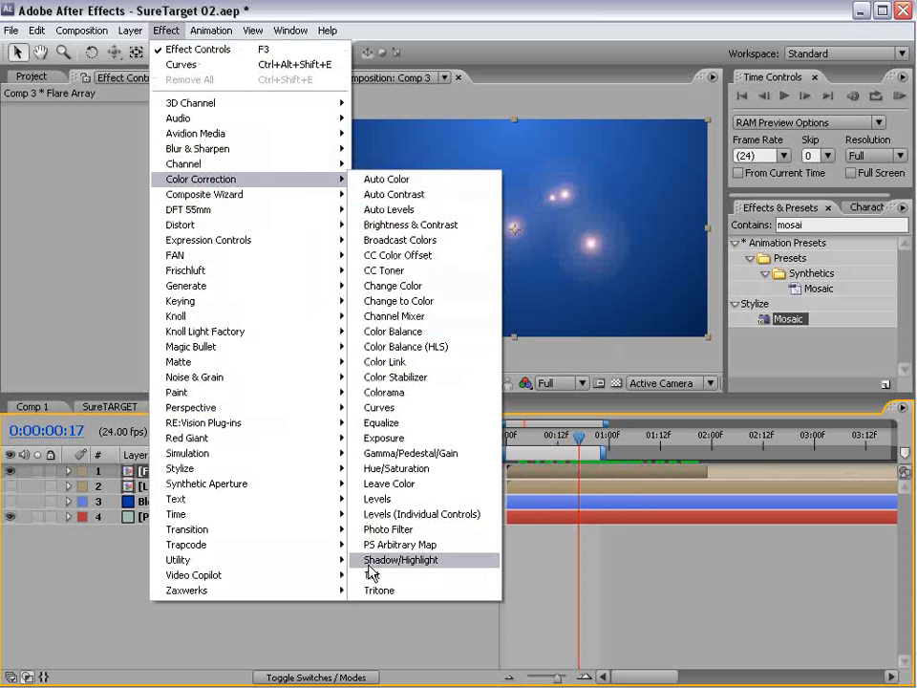
click(373, 575)
click(166, 30)
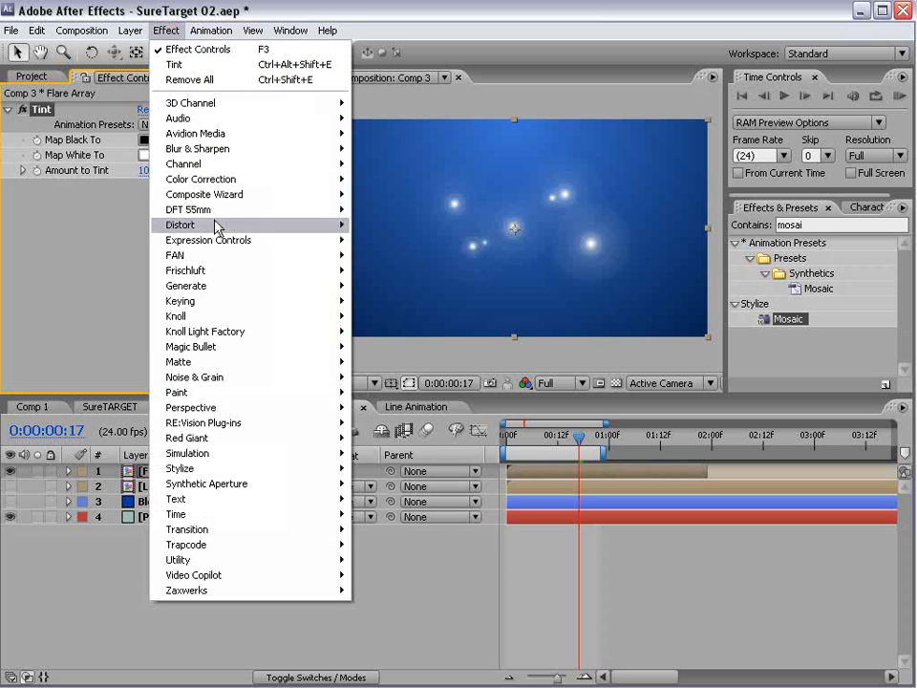
click(225, 179)
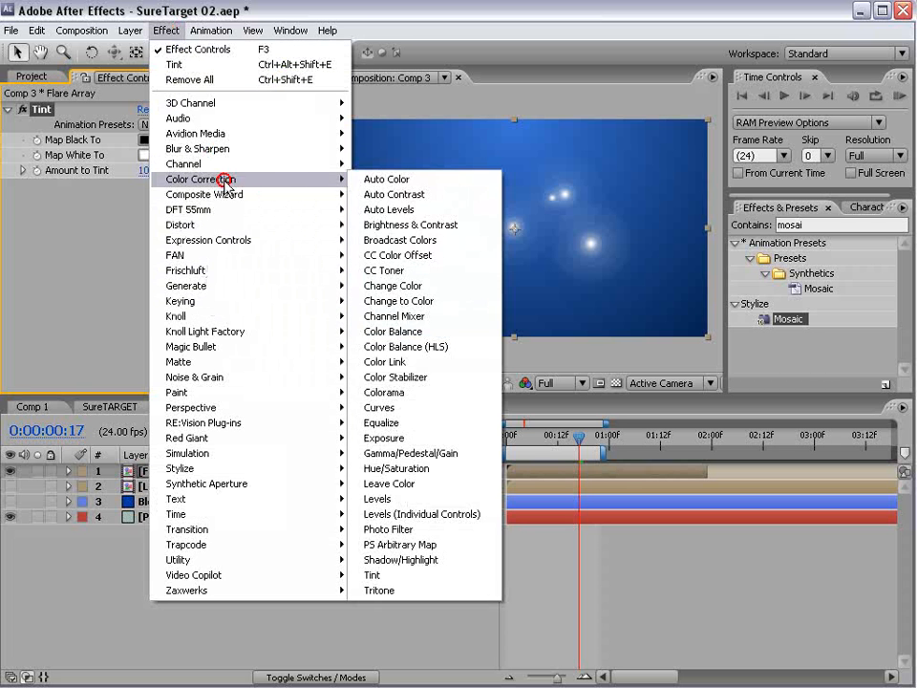
click(380, 407)
- Bend the RGB curve into an S-shape, lower the Red channel and boost Blue
click(89, 340)
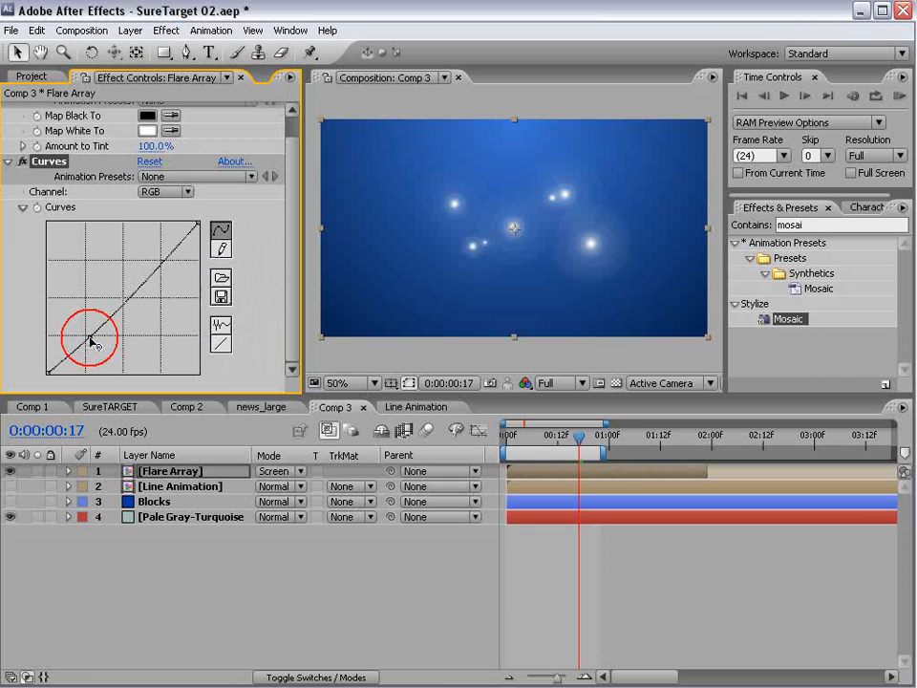
drag(127, 303, 96, 252)
click(164, 191)
click(172, 204)
click(165, 191)
click(168, 221)
click(553, 562)
scroll(564, 285, up, 1)
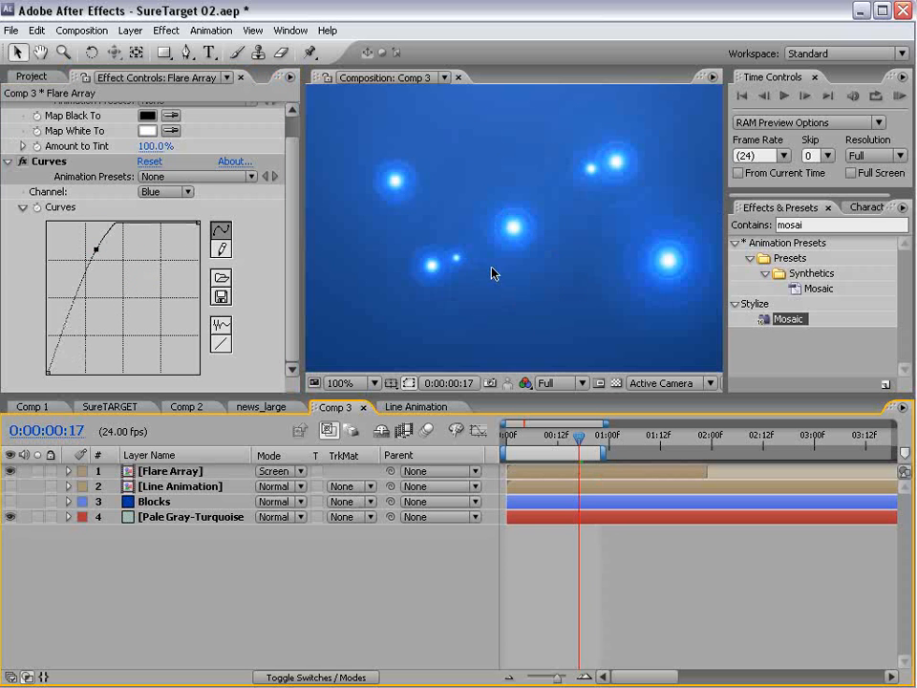
scroll(489, 266, down, 1)
click(164, 32)
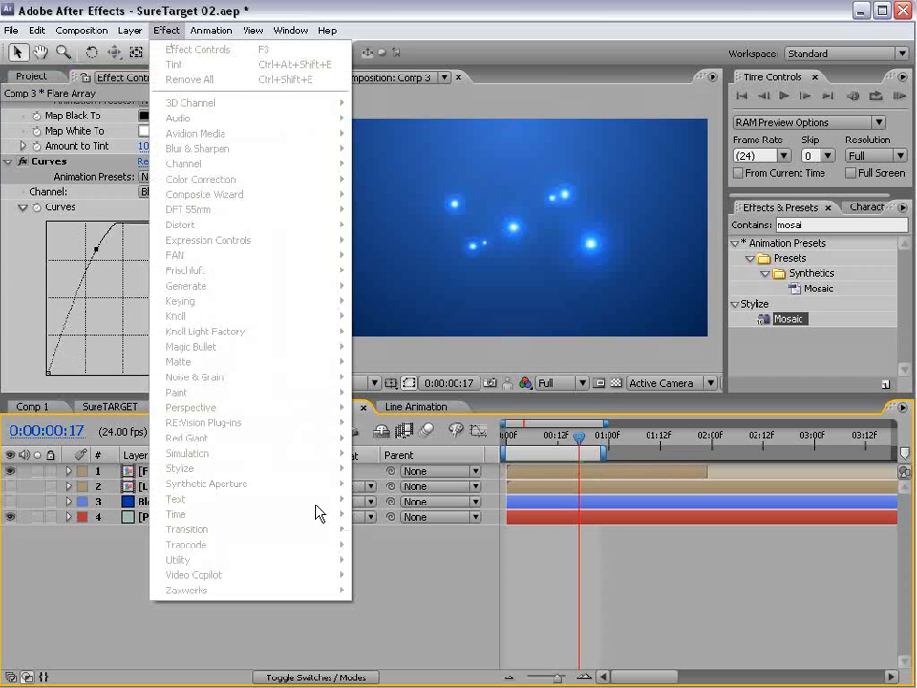
- Add a Glow to Flare Array with radius 129 and intensity 2.5, then hide the layer
click(548, 470)
click(166, 30)
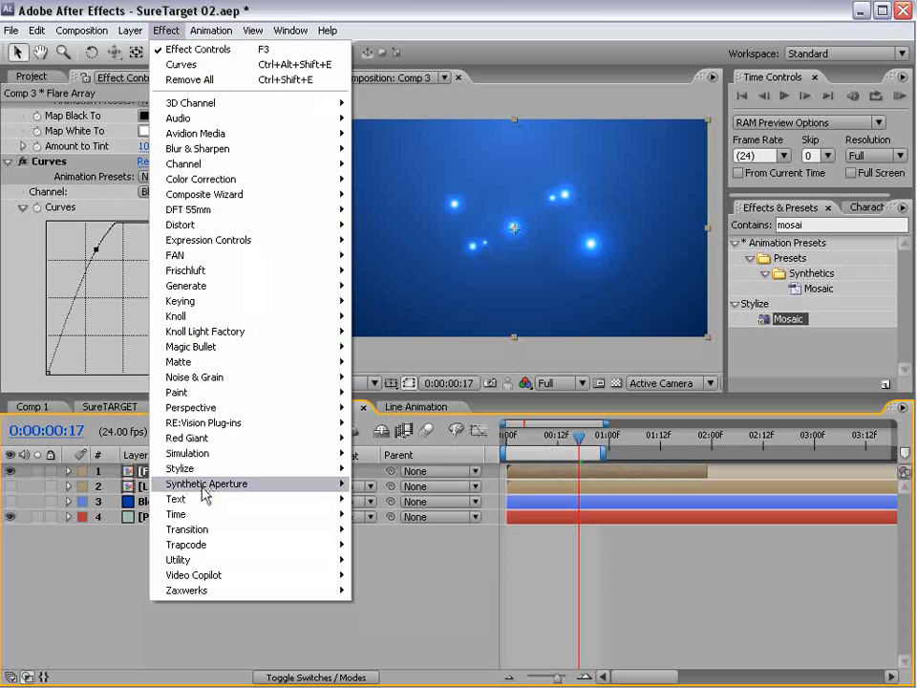
mouse_move(286, 468)
click(406, 635)
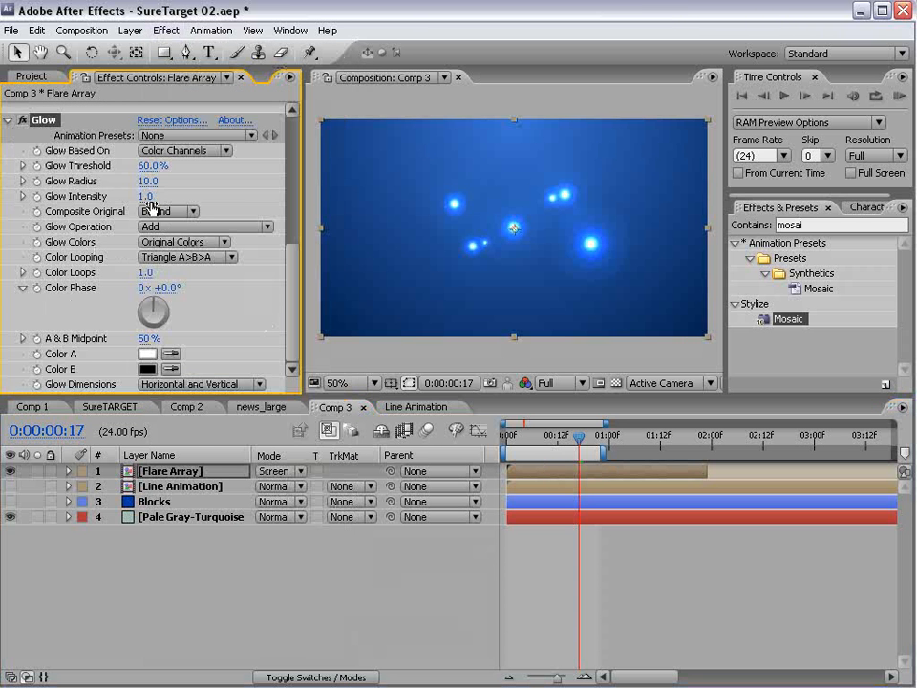
drag(149, 183, 269, 156)
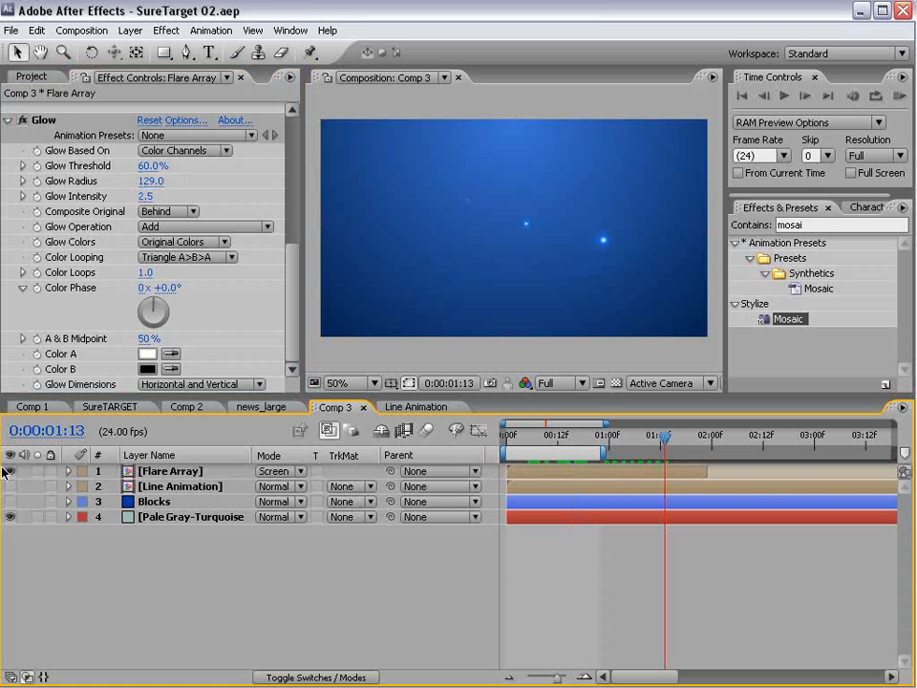
click(10, 470)
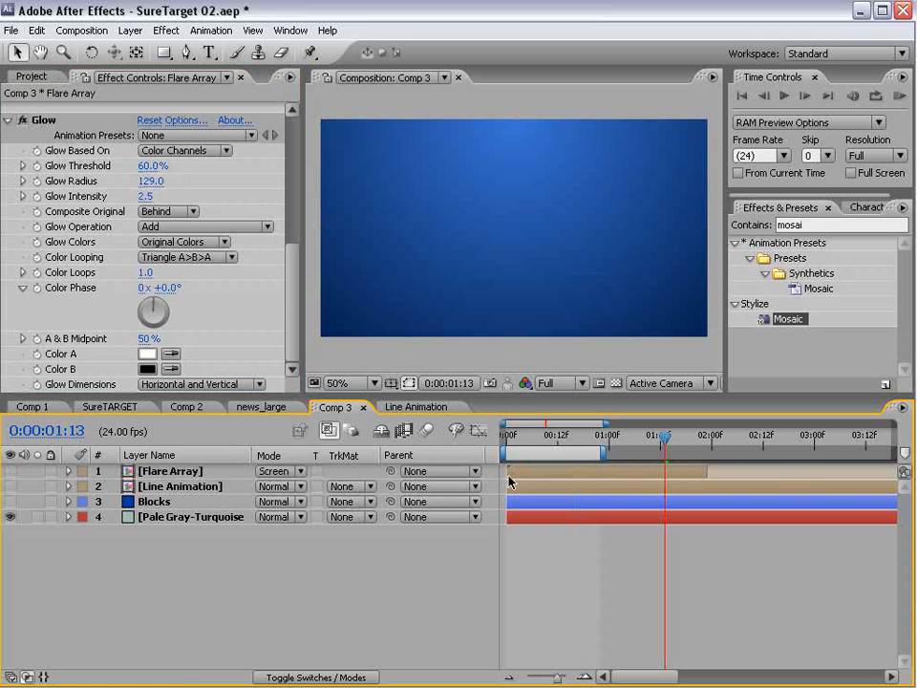
- Create a new text layer reading 'VIDEO'
click(210, 52)
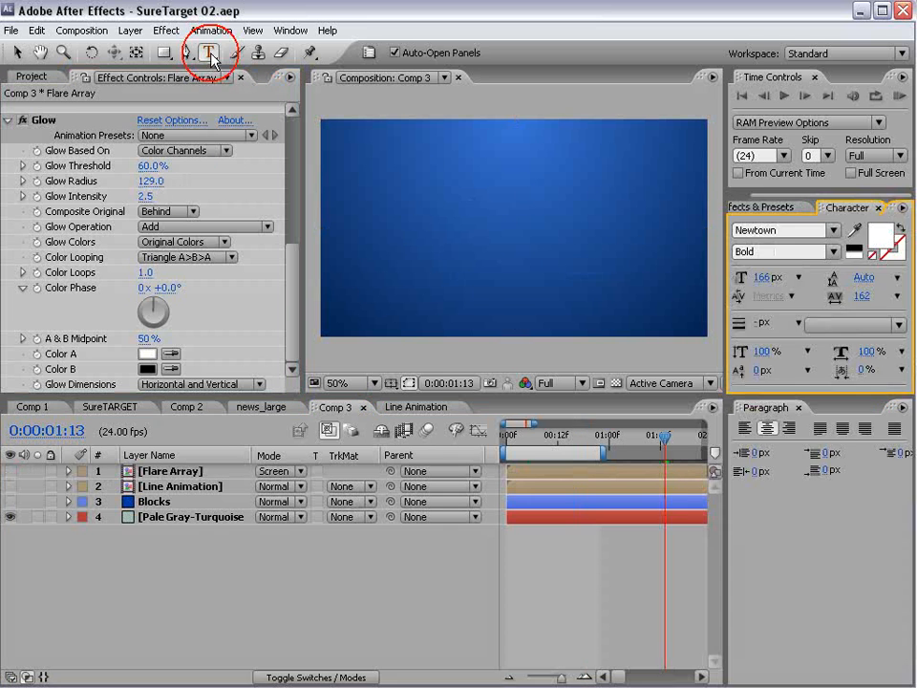
click(397, 191)
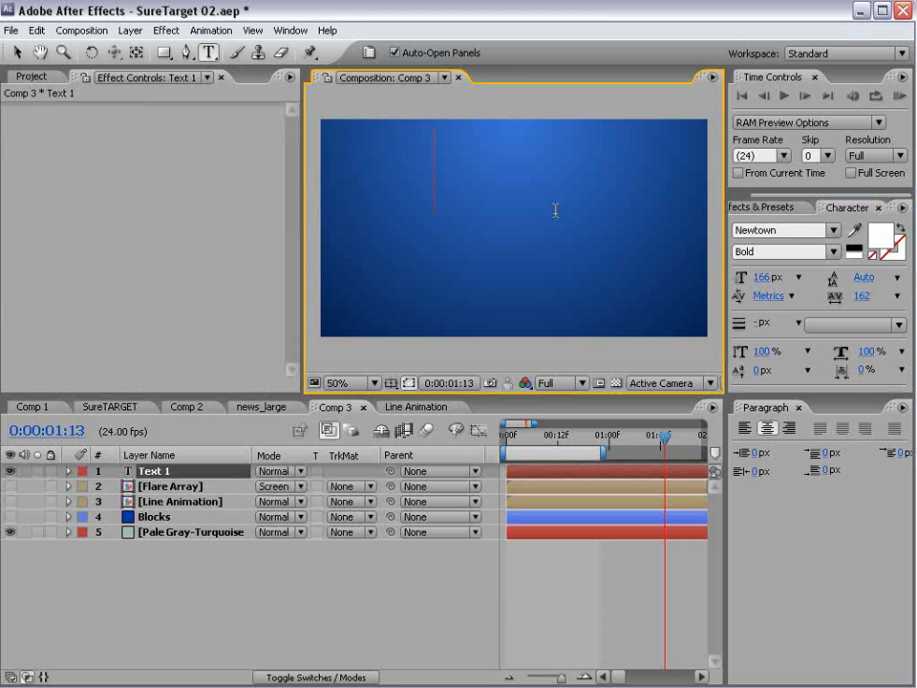
text(VIDEO)
click(18, 52)
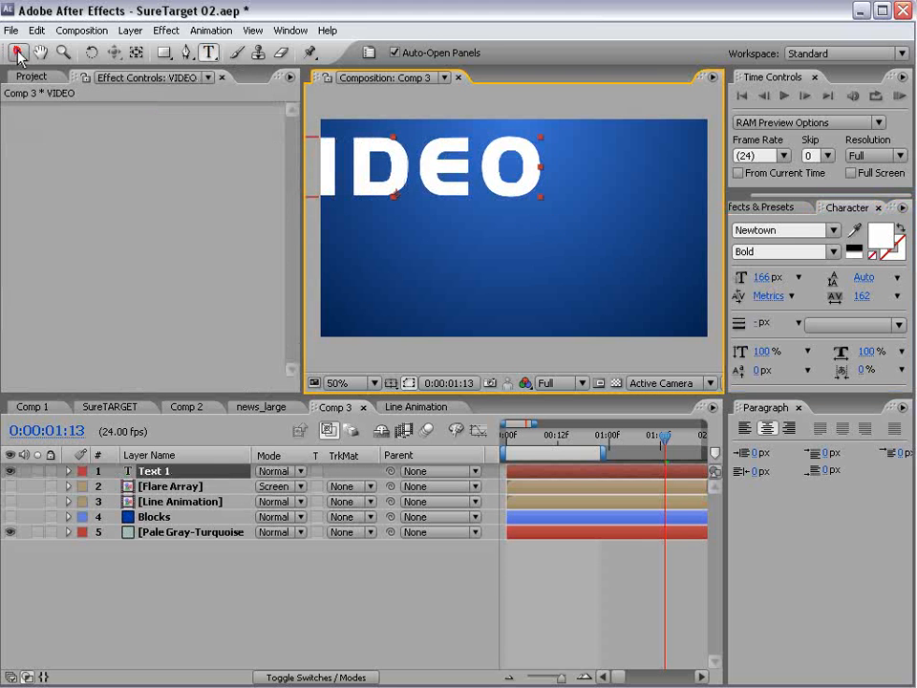
- Resize the VIDEO text to 75 px and move it toward the frame centre
double_click(475, 176)
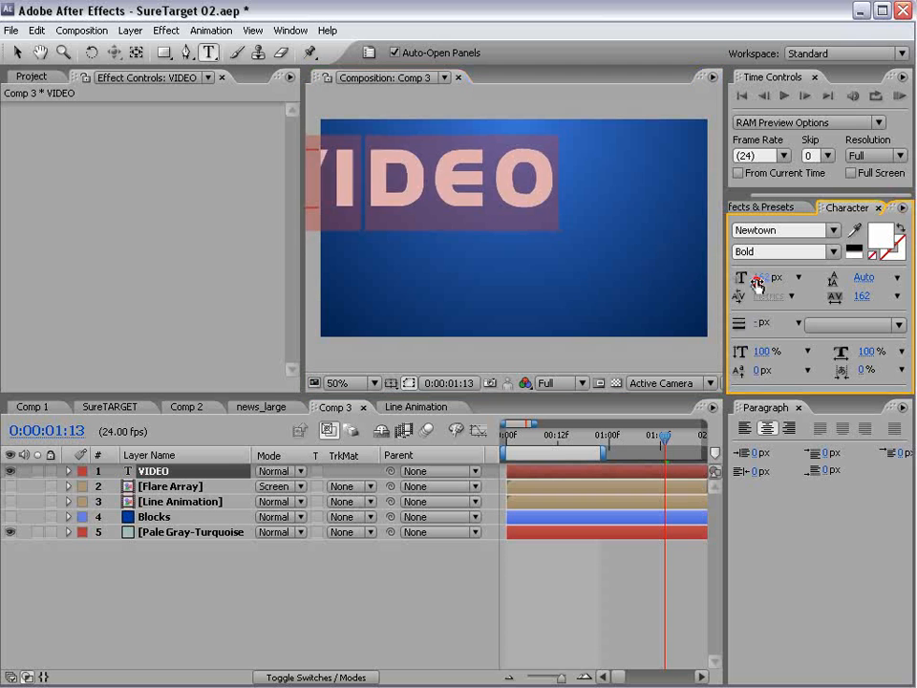
drag(755, 279, 696, 282)
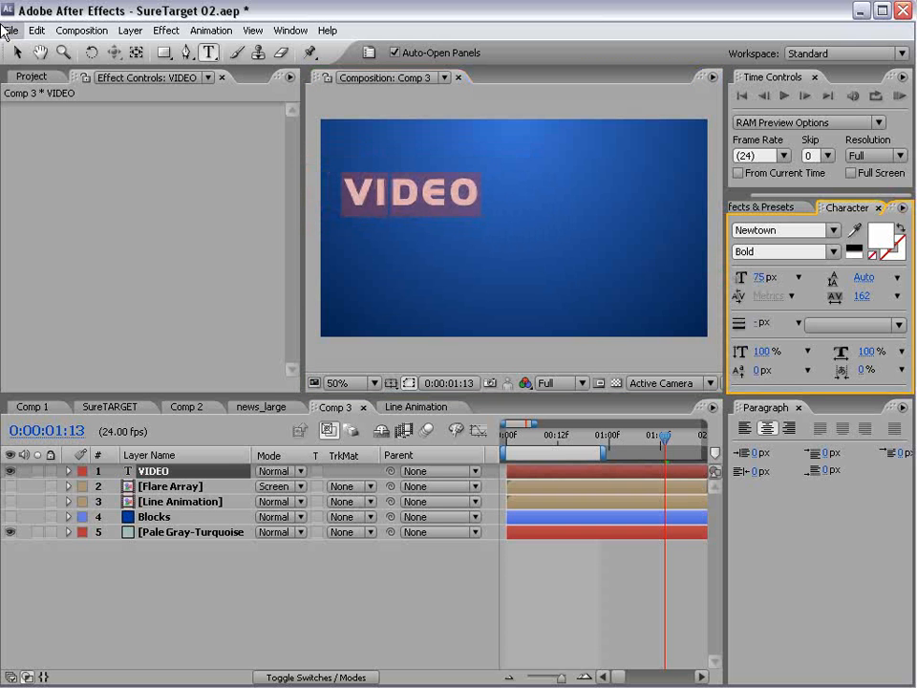
click(18, 52)
drag(430, 197, 494, 216)
click(154, 472)
key(Return)
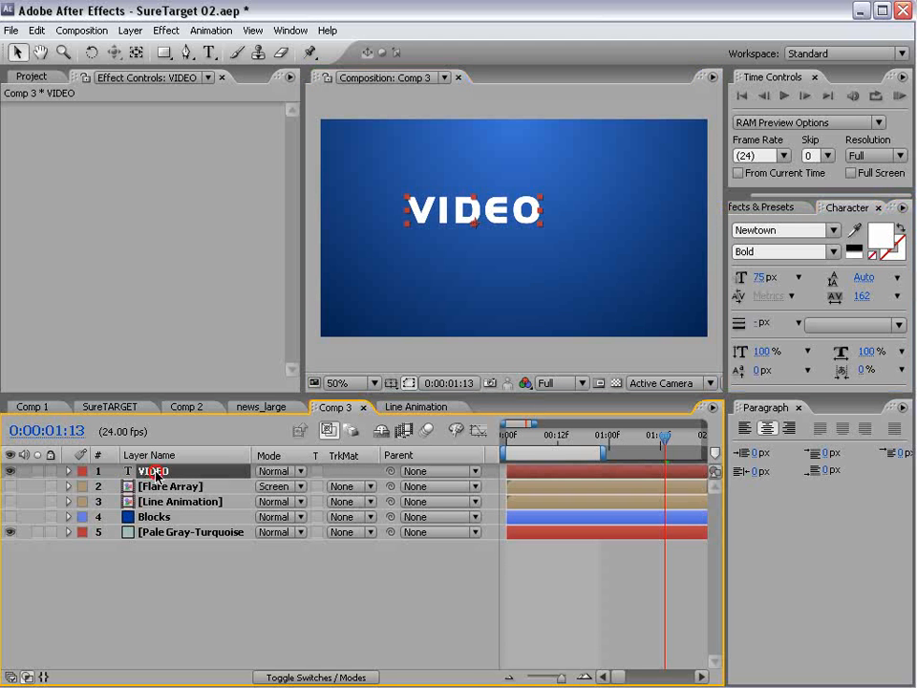
- Apply a Ramp gradient to VIDEO with a strong blue start colour
click(166, 29)
mouse_move(217, 293)
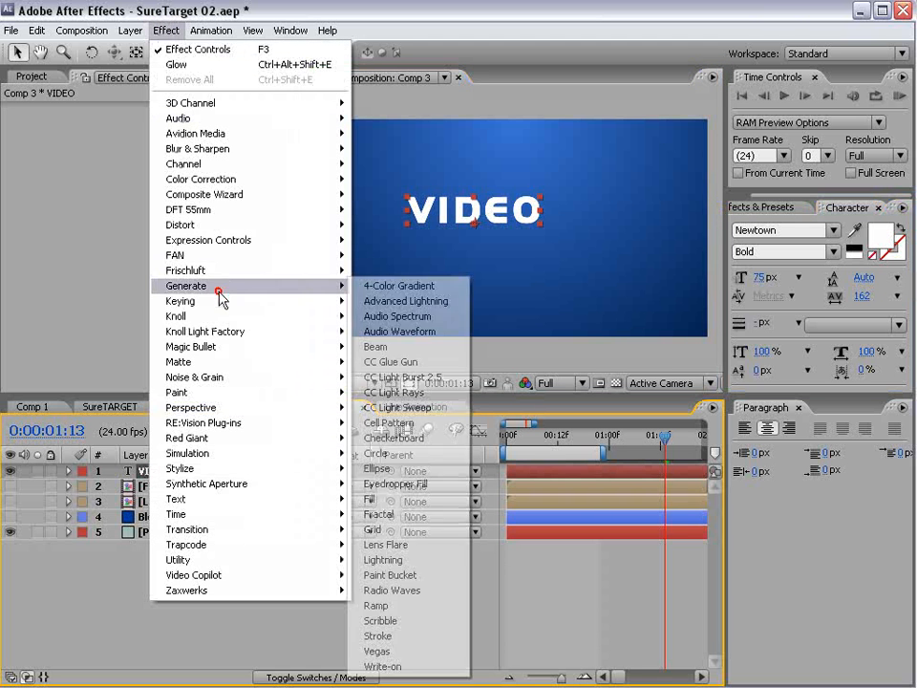
click(377, 605)
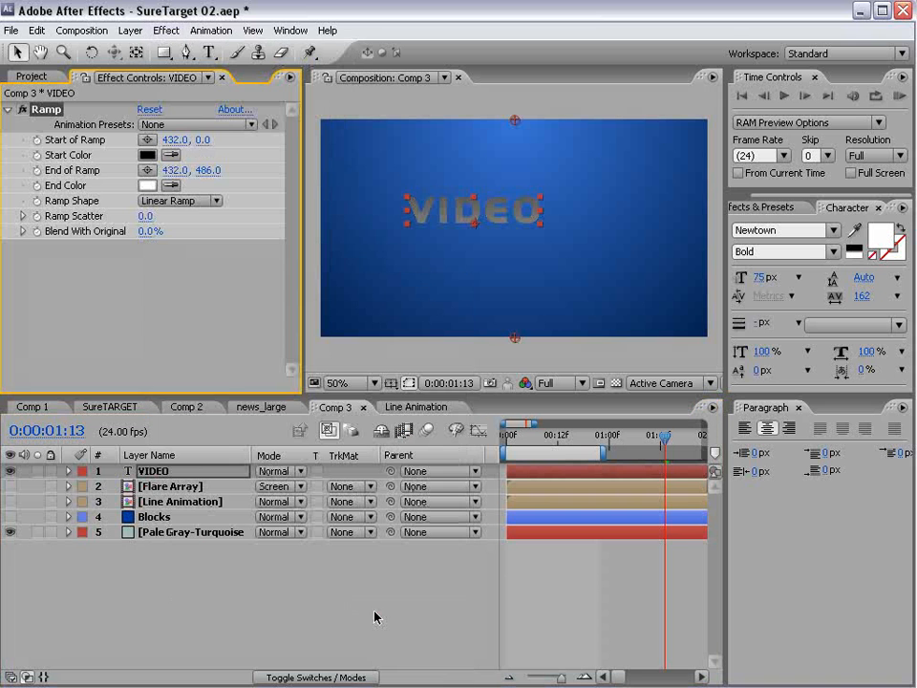
click(147, 154)
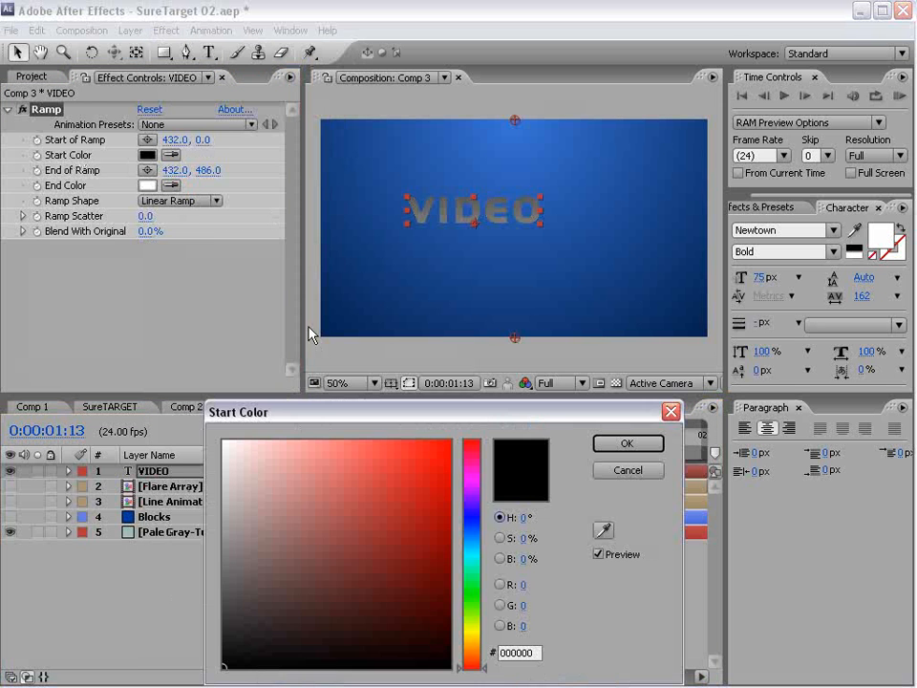
drag(470, 564, 467, 542)
click(405, 485)
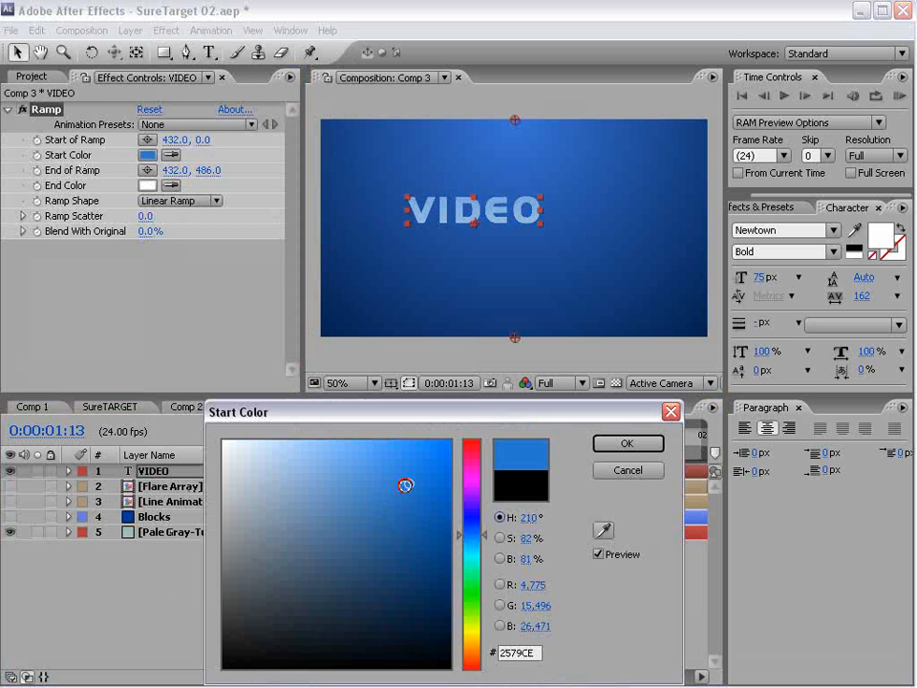
click(433, 485)
key(Return)
- Set the Ramp end colour to a pale light blue
click(147, 186)
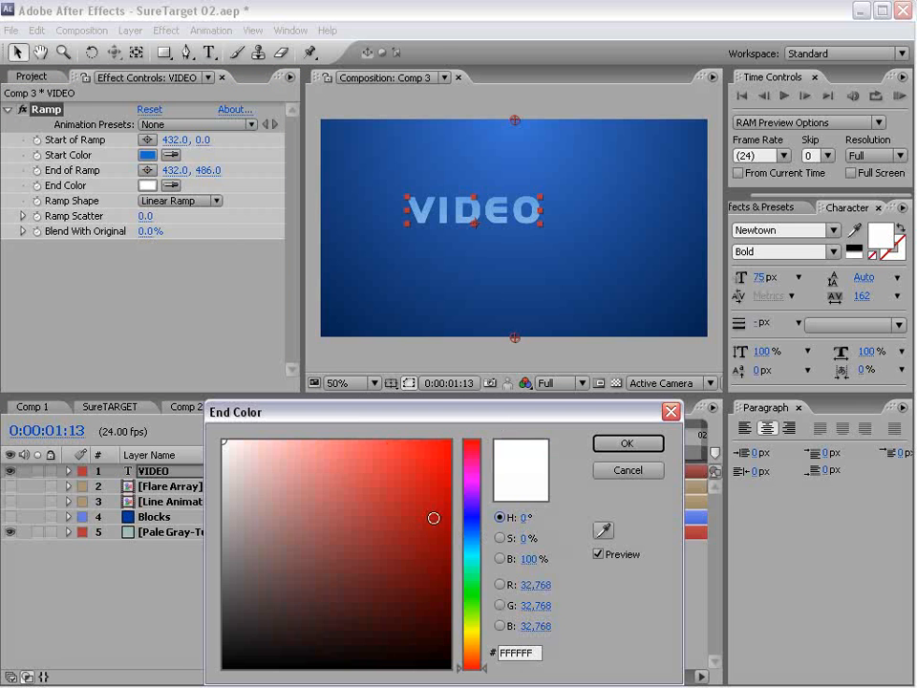
click(472, 544)
drag(473, 543, 473, 538)
click(370, 441)
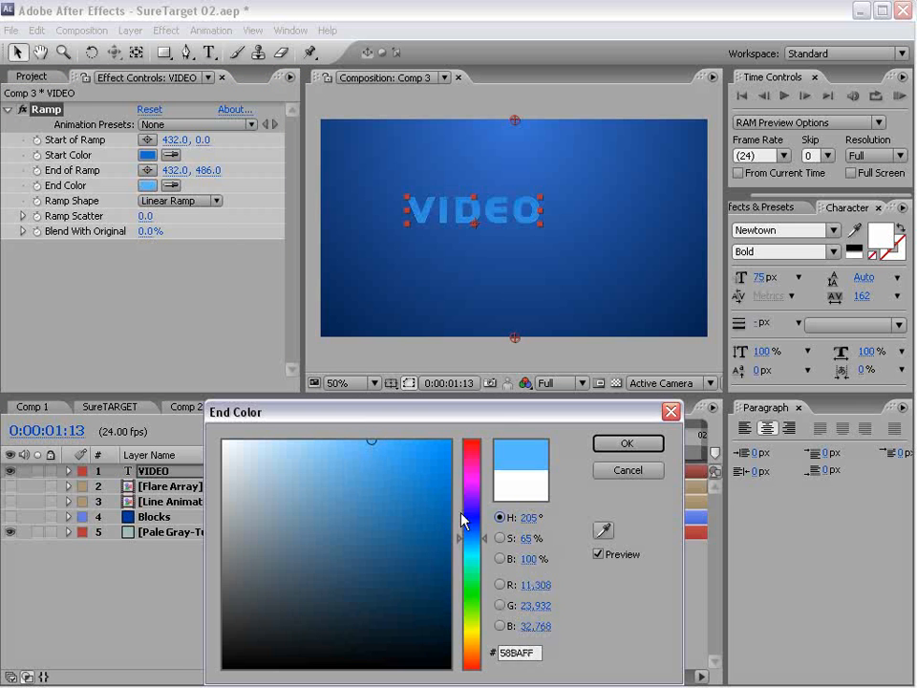
click(463, 541)
drag(329, 439, 302, 421)
click(628, 446)
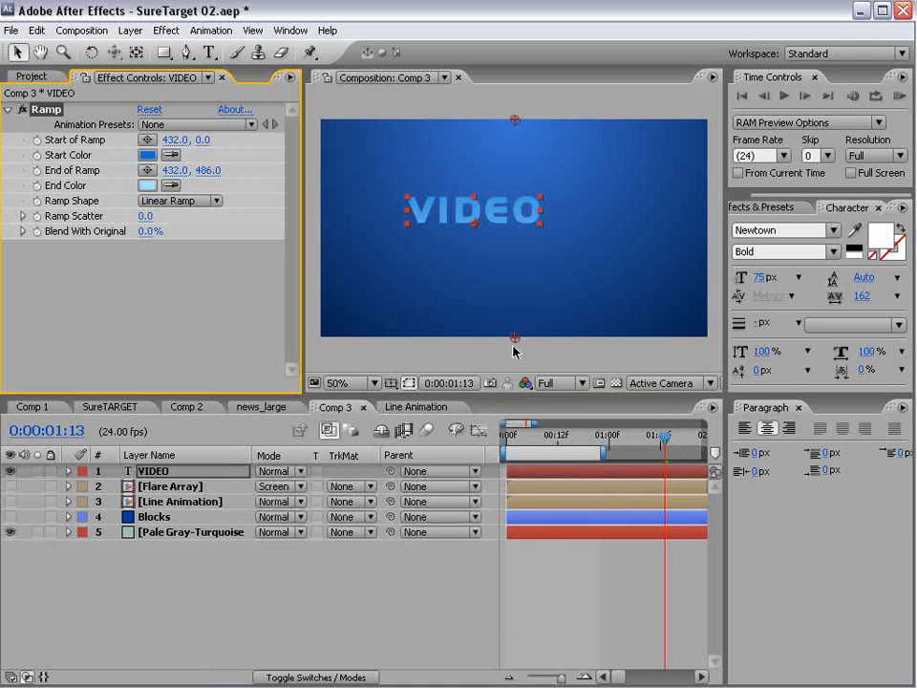
- Move the Ramp start and end points to 432, 88 and 432, 302, tight around the letters
drag(514, 337, 515, 295)
drag(514, 123, 511, 165)
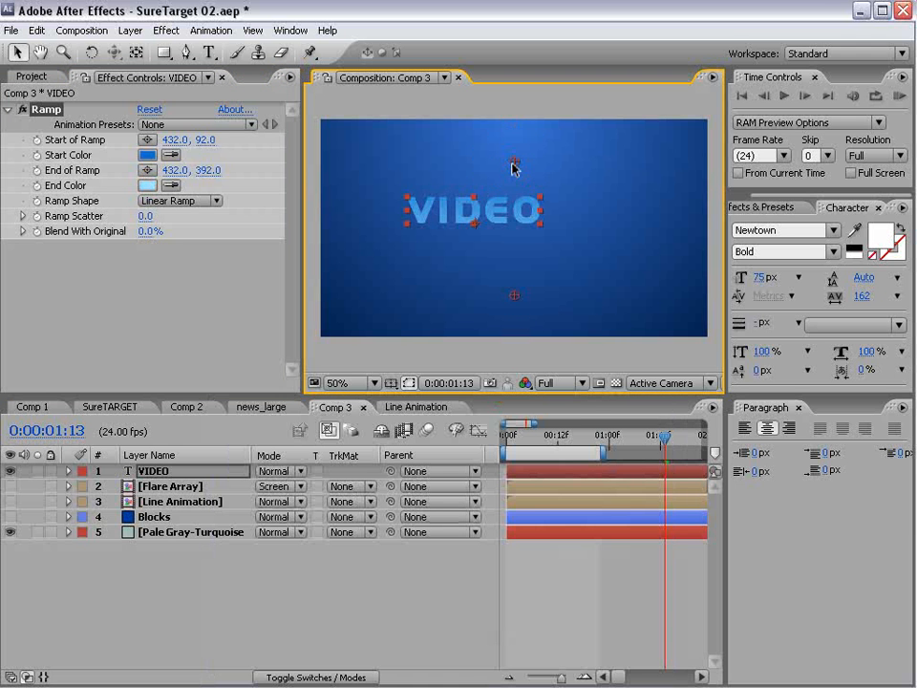
drag(513, 297, 514, 256)
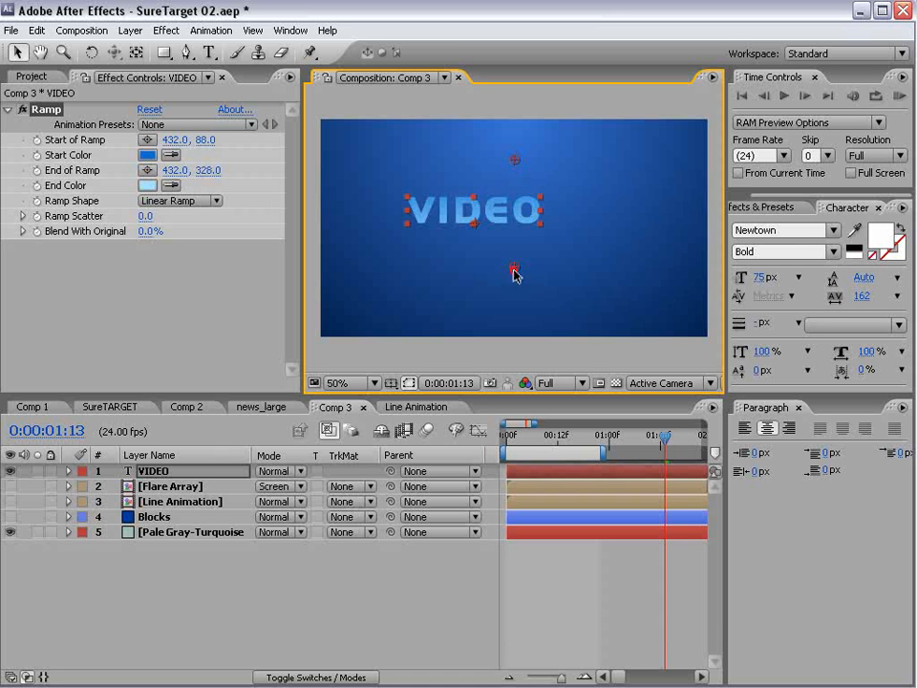
scroll(501, 222, up, 1)
scroll(471, 247, down, 1)
- Add a Bevel Alpha effect to the VIDEO text
click(166, 30)
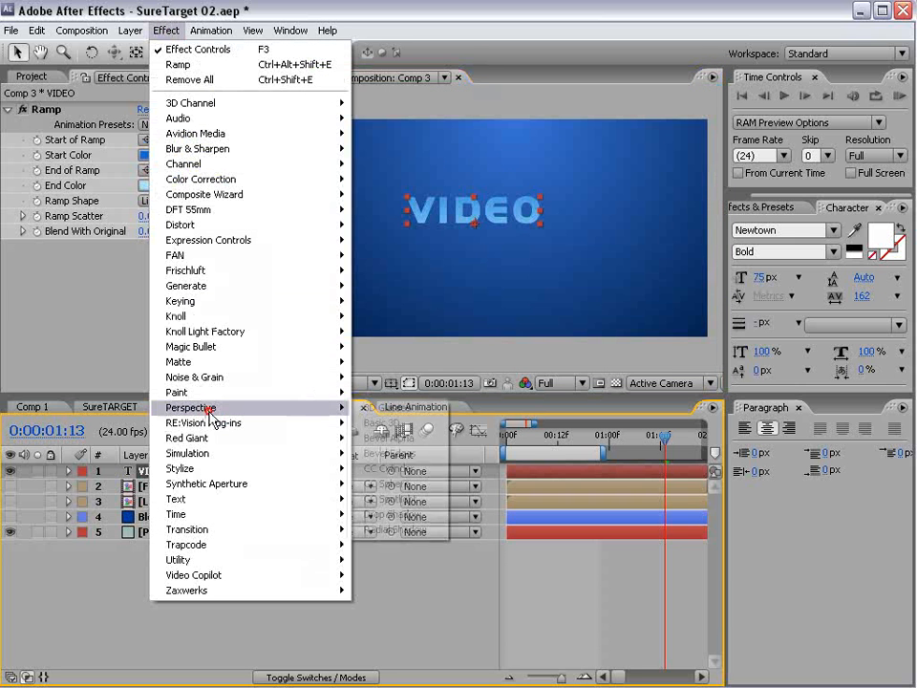
mouse_move(212, 407)
click(419, 443)
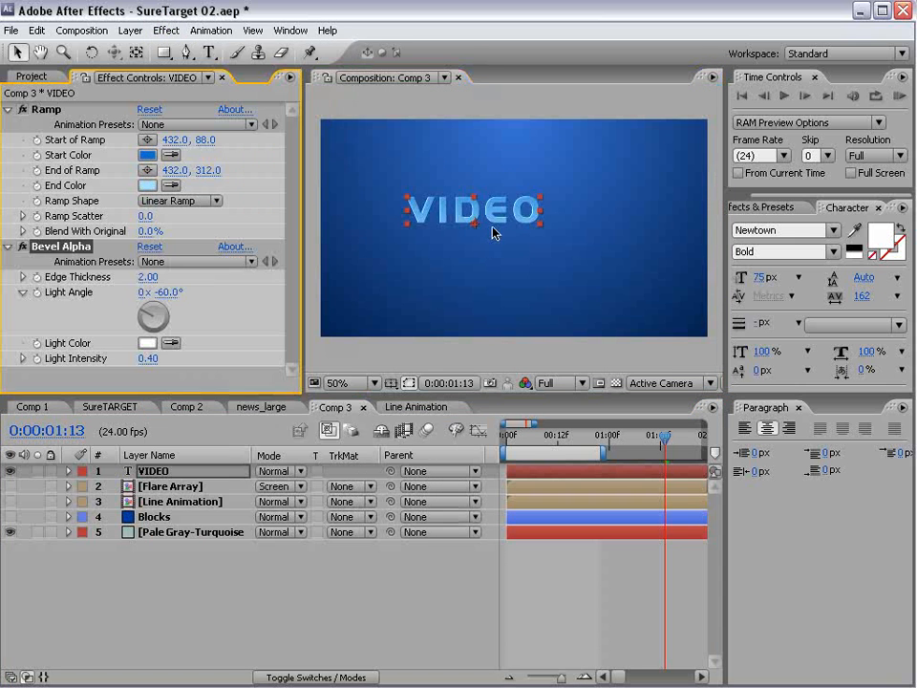
scroll(491, 227, up, 1)
key(space)
drag(415, 193, 536, 269)
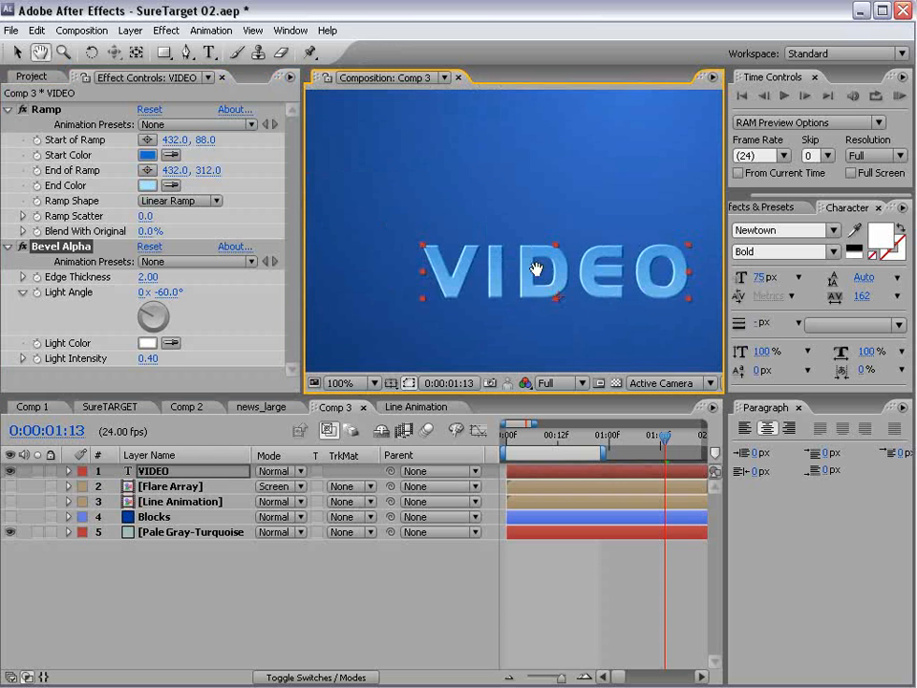
- Set bevel edge thickness 1.50 and light intensity 0.80, then move VIDEO higher
click(150, 279)
text(1.)
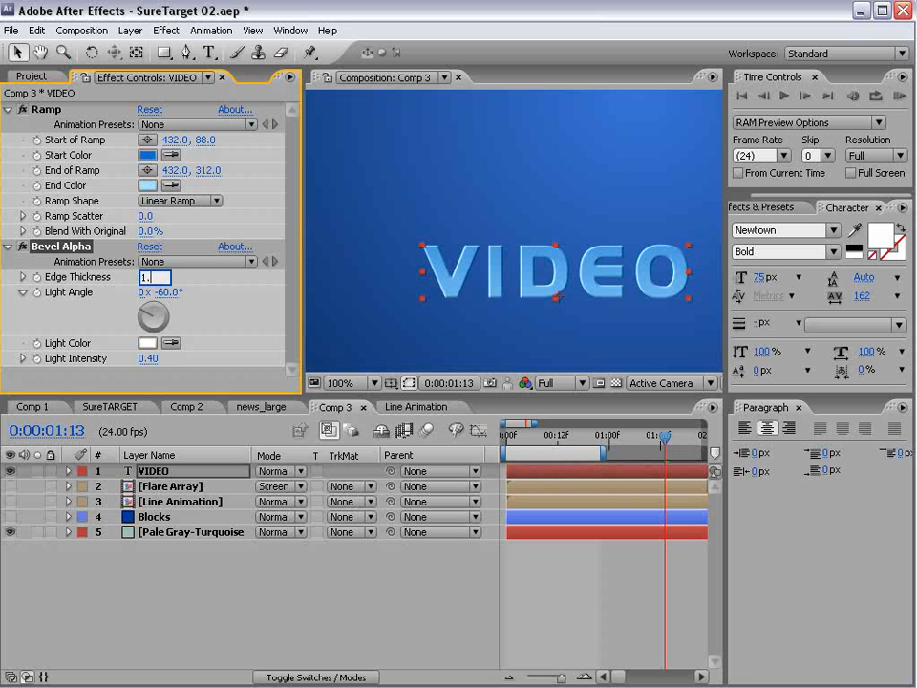
text(5)
key(Return)
drag(148, 358, 185, 355)
click(524, 574)
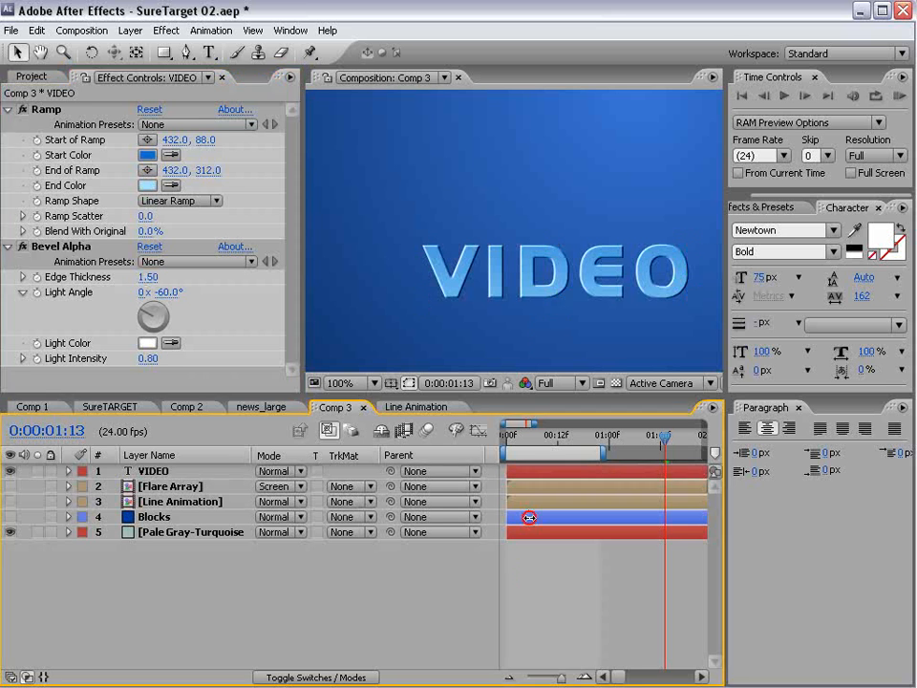
scroll(552, 304, up, 1)
scroll(552, 304, down, 1)
drag(617, 296, 592, 255)
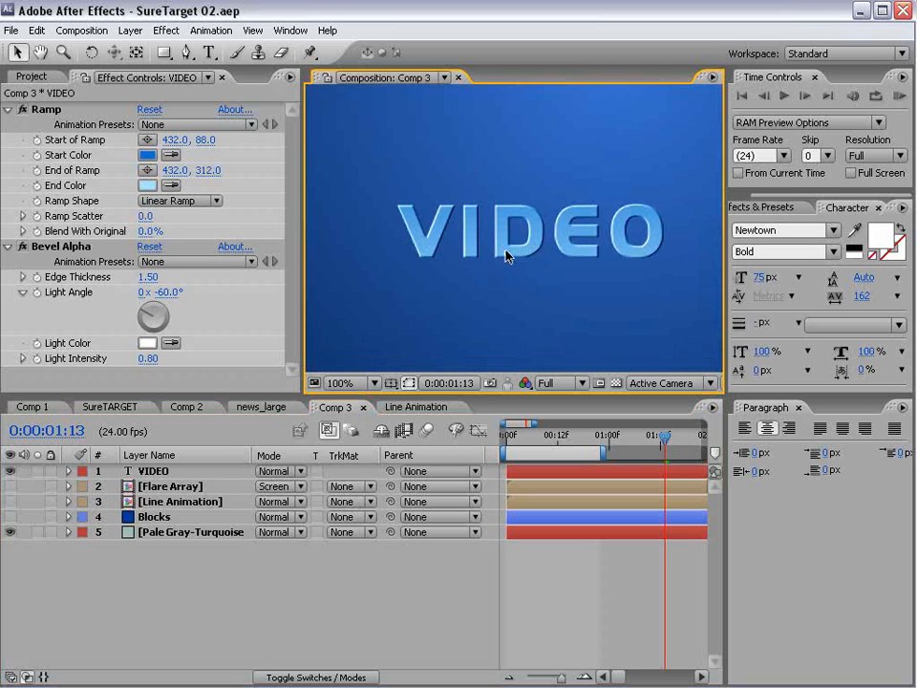
click(164, 472)
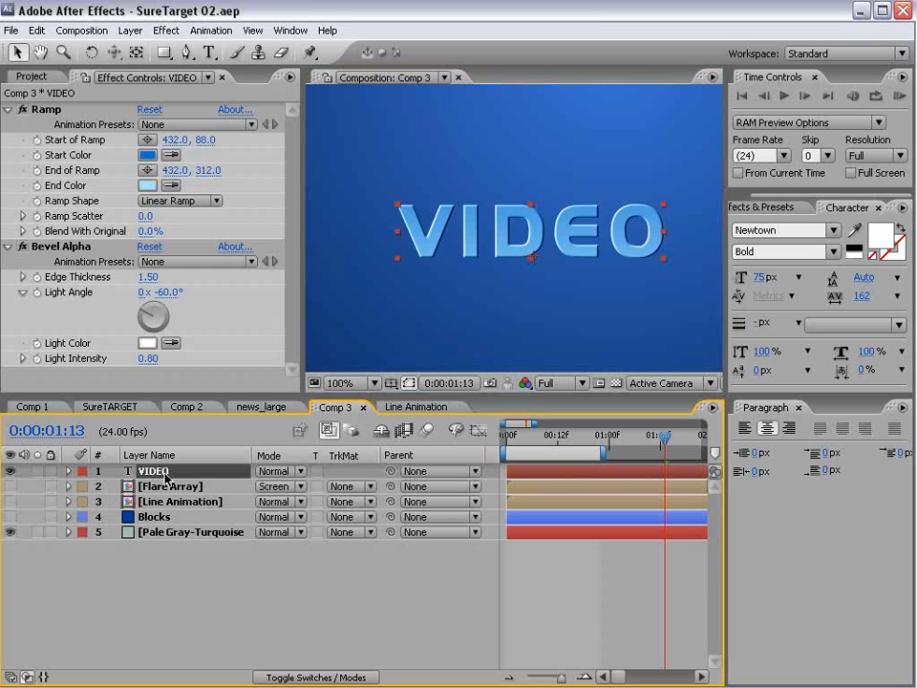
- Duplicate VIDEO as VIDEO 2 beneath the original and show the layer switches
key(ctrl+d)
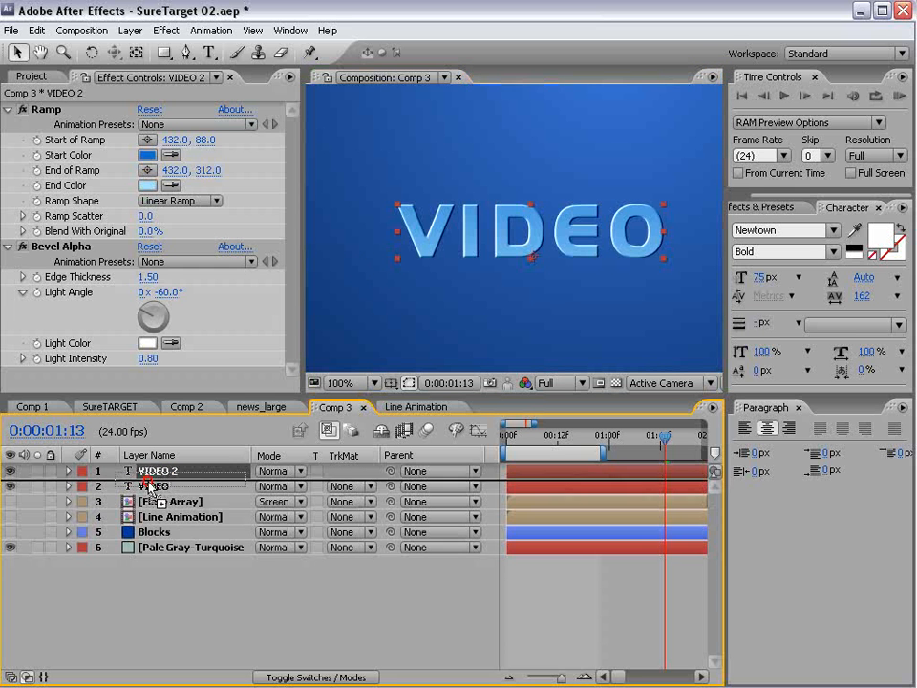
key(ctrl+bracketleft)
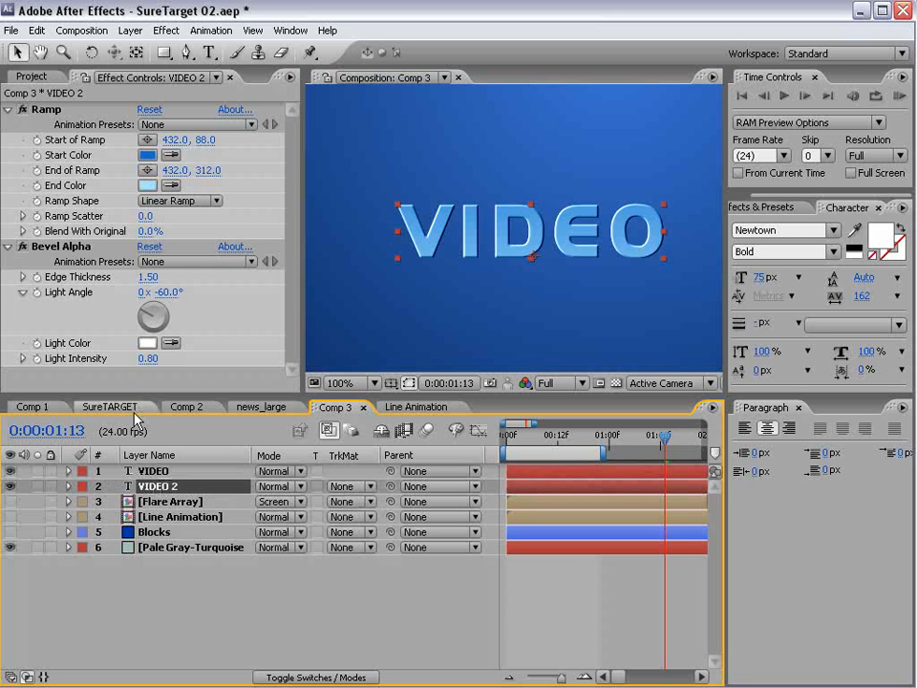
click(28, 258)
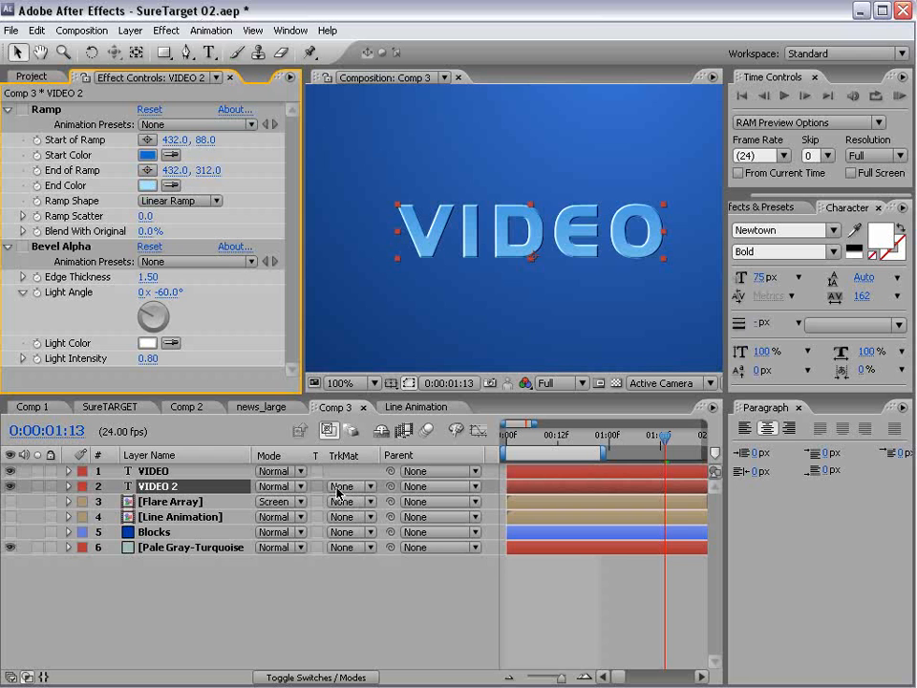
key(F4)
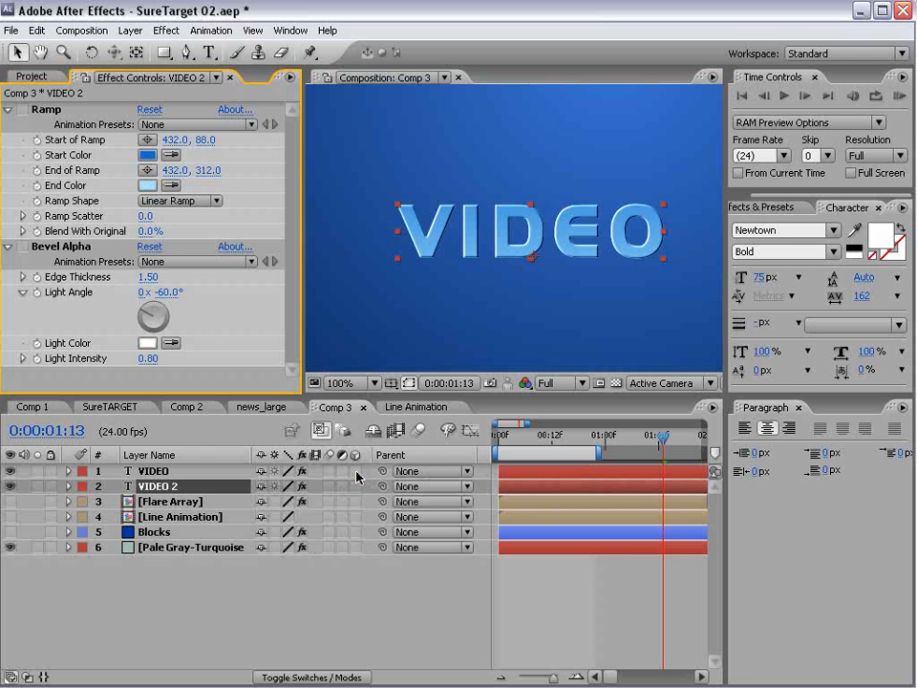
- Rename the background solid layer to 'BG'
click(165, 547)
key(Return)
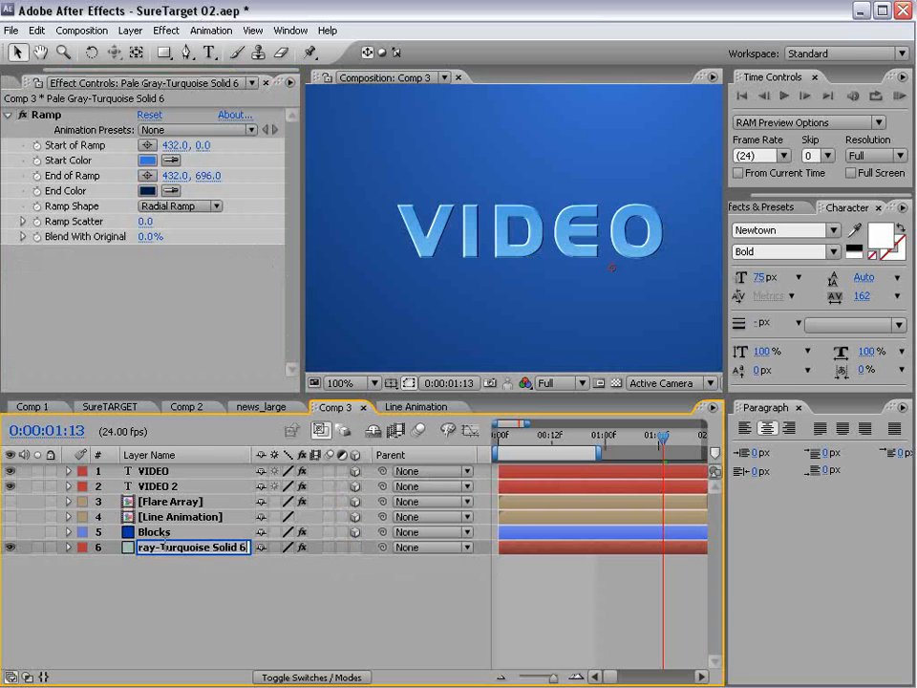
text(B)
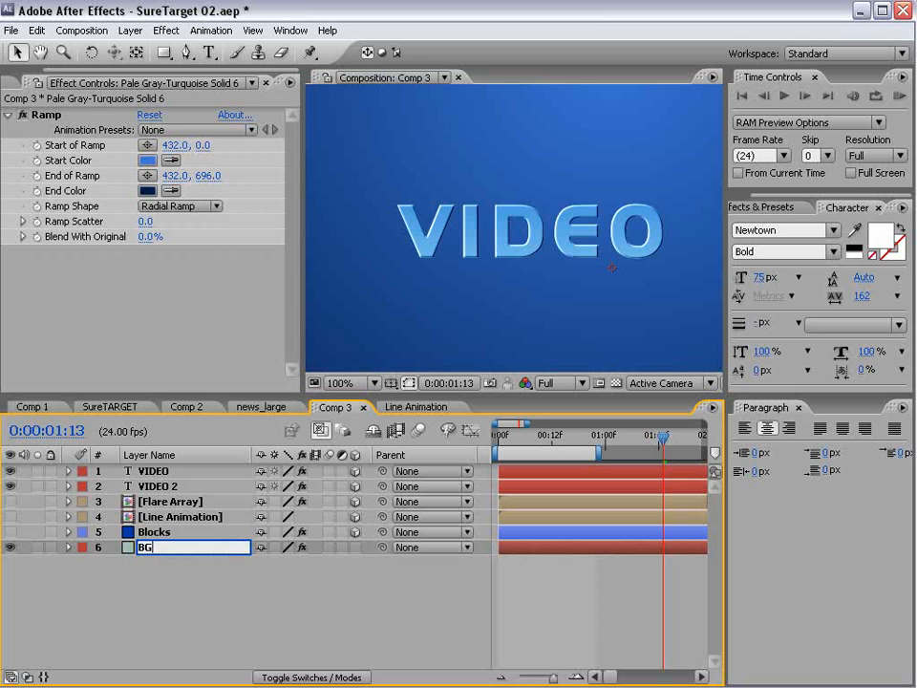
text(G)
key(Return)
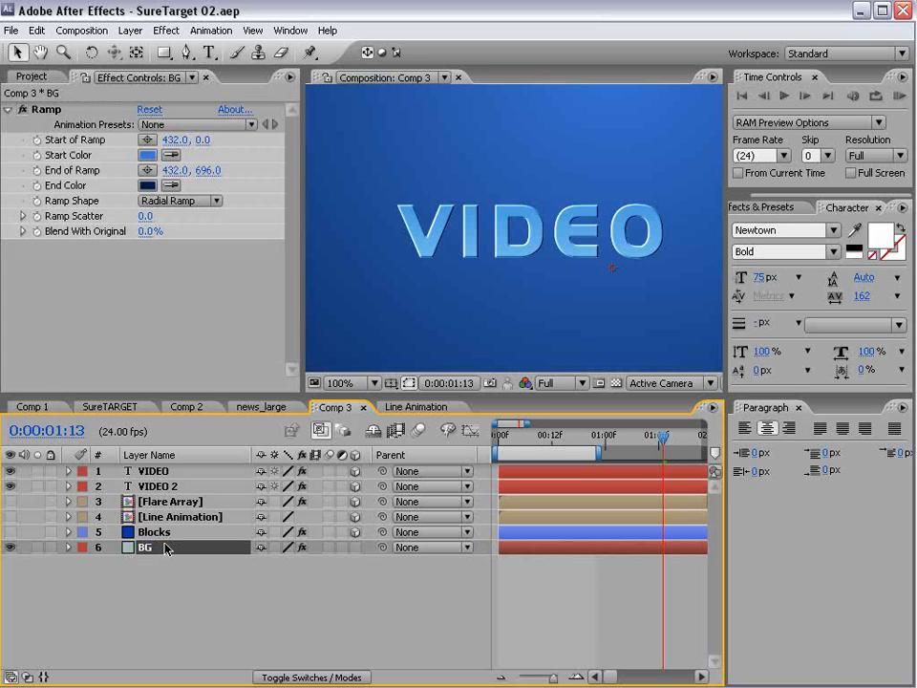
click(138, 487)
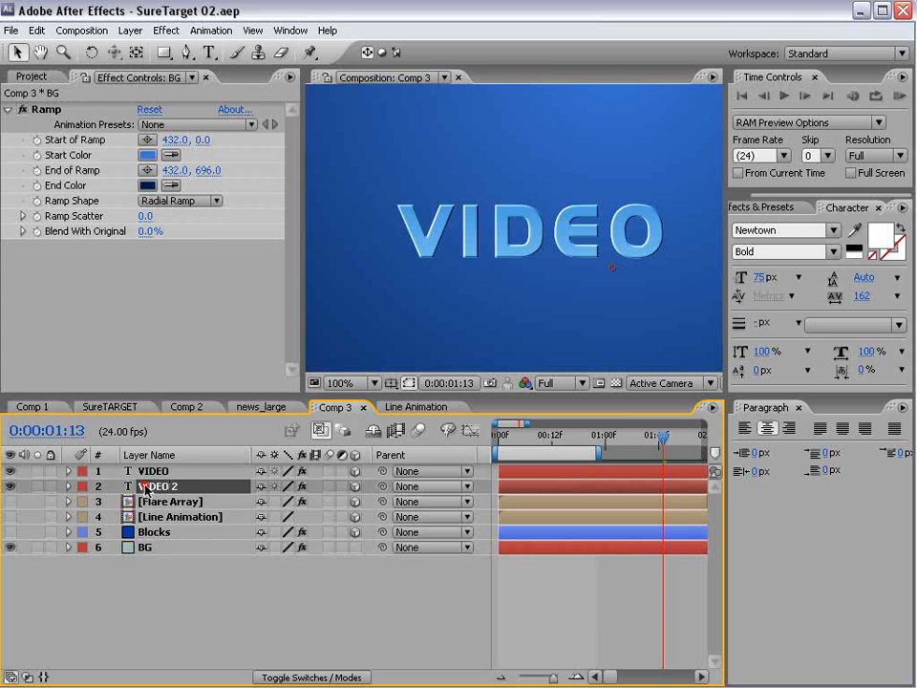
- Switch to Custom View 1 and pan so the 3D VIDEO text sits higher
click(621, 383)
click(678, 523)
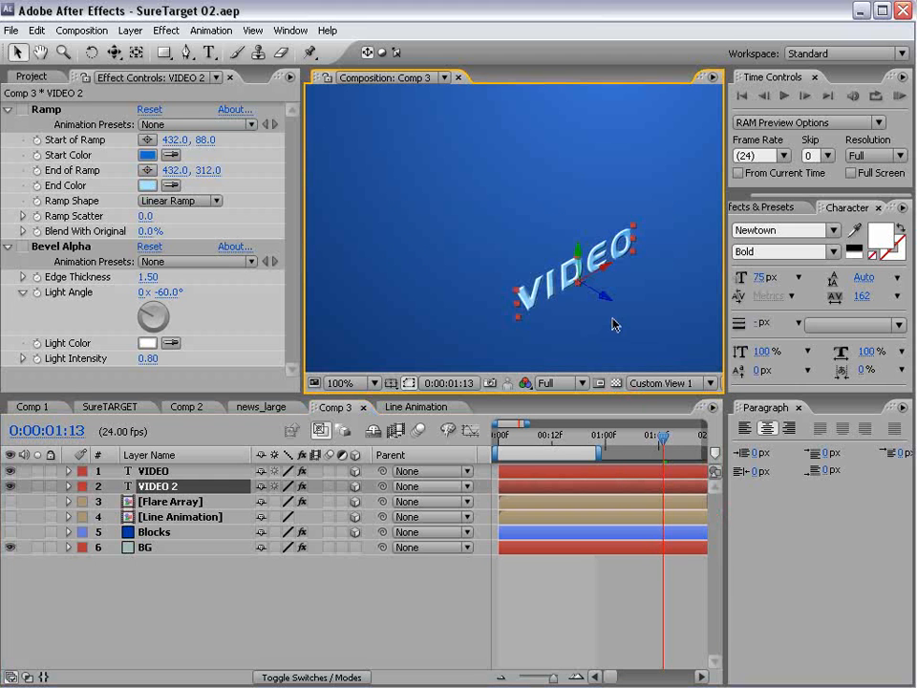
key(h)
drag(613, 324, 516, 231)
scroll(514, 234, down, 2)
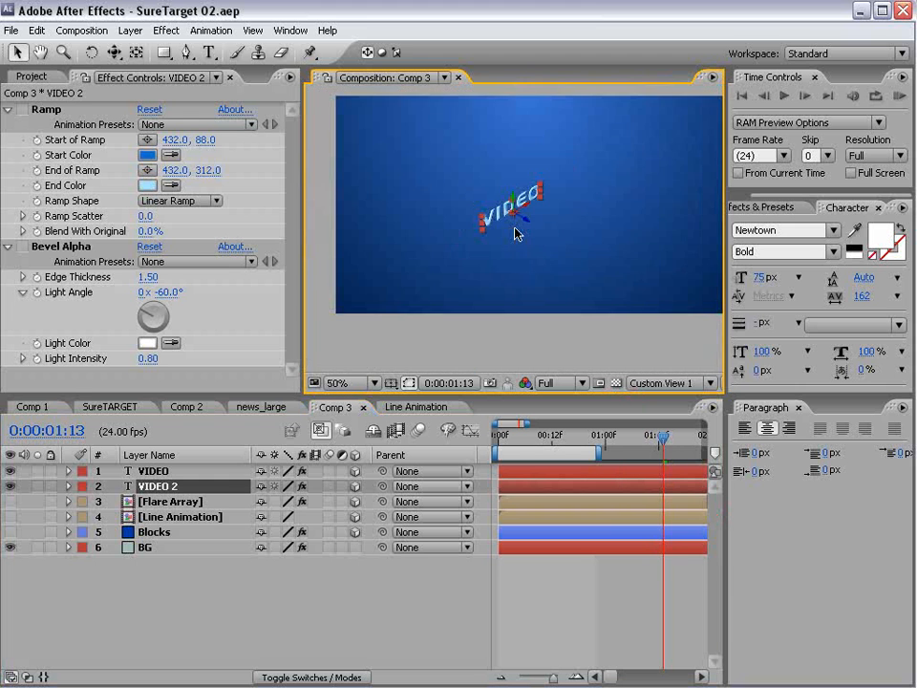
scroll(541, 291, up, 2)
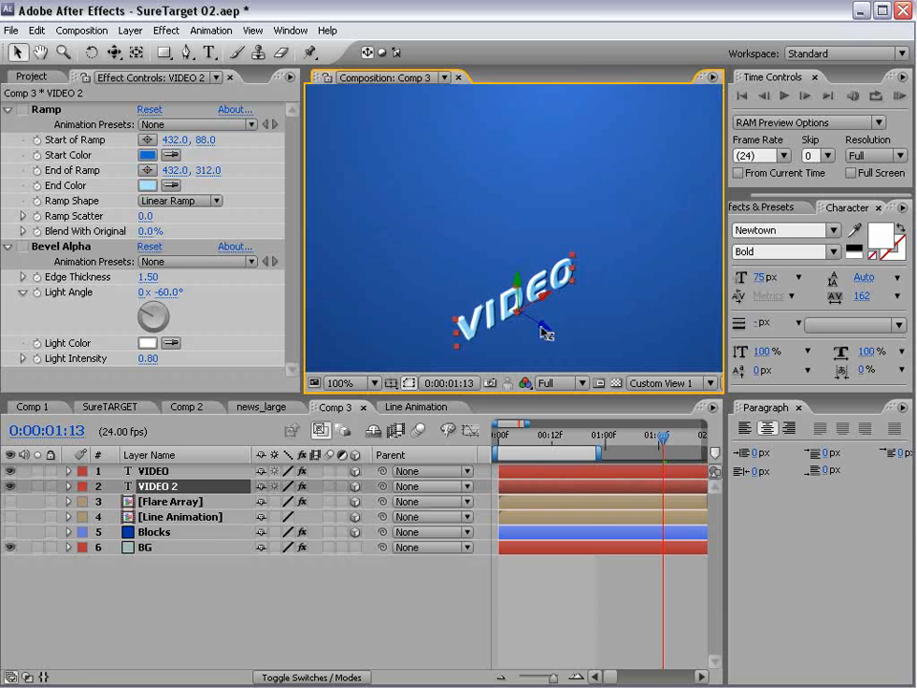
key(h)
drag(496, 293, 498, 207)
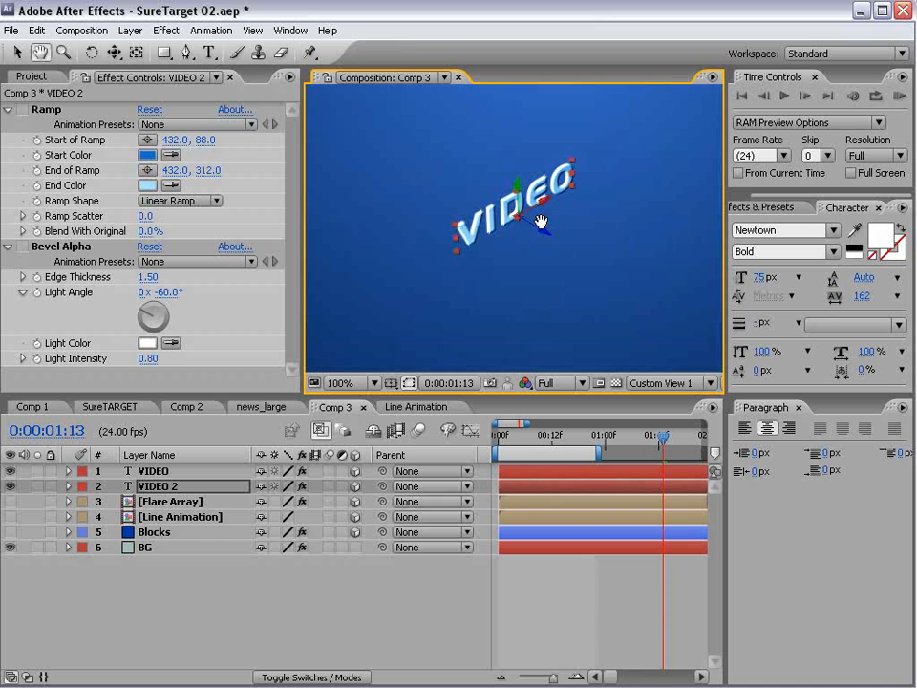
key(v)
- Set the text fill colour to light blue 3A8DC7
click(882, 241)
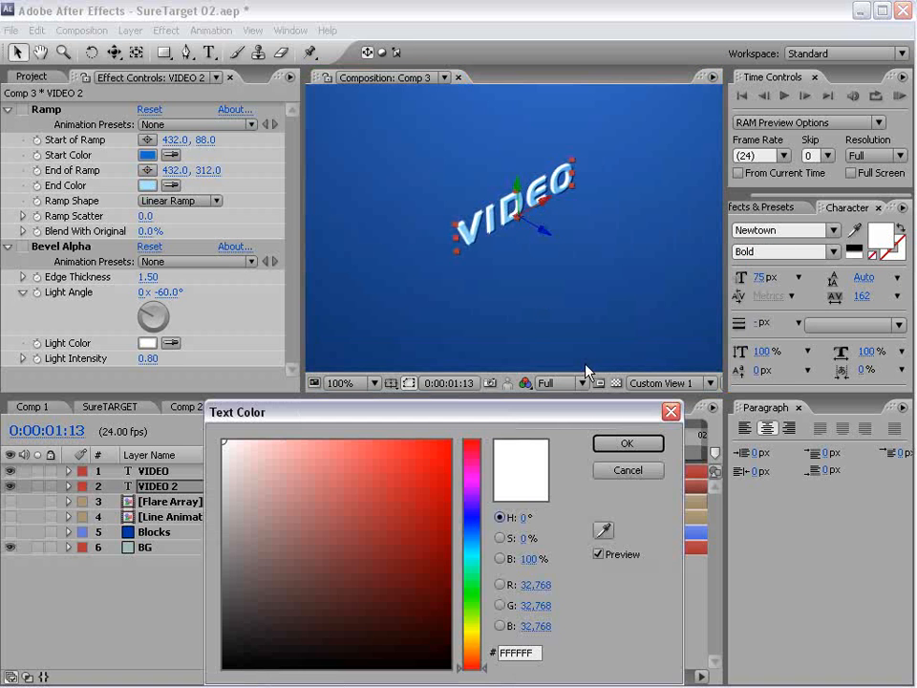
click(471, 537)
mouse_move(385, 490)
mouse_down()
mouse_move(406, 522)
mouse_move(414, 497)
mouse_move(370, 467)
mouse_move(323, 466)
mouse_up()
- Confirm the light blue text colour and return to the Active Camera view
click(626, 443)
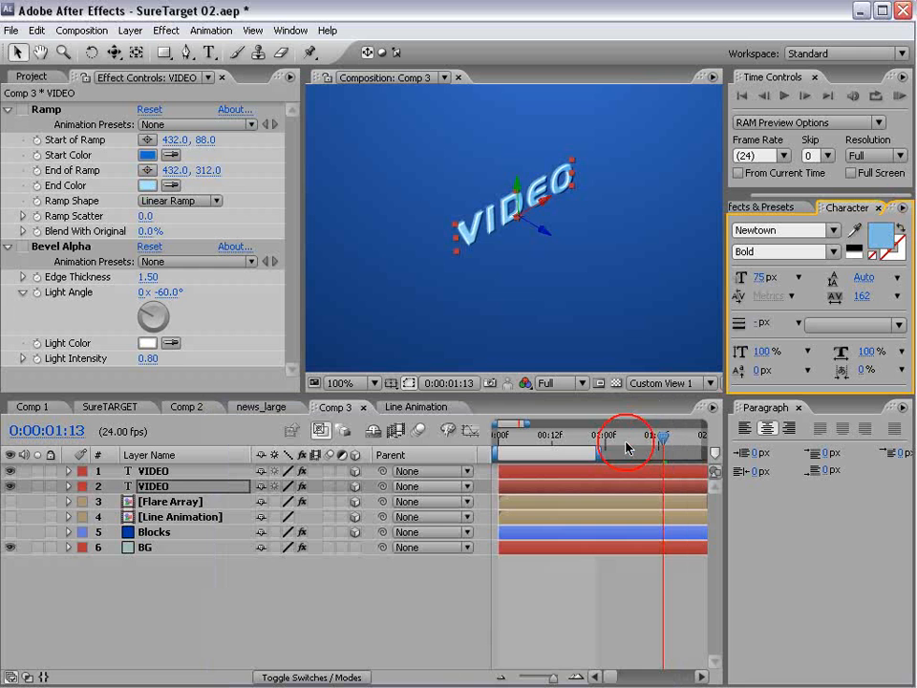
click(667, 383)
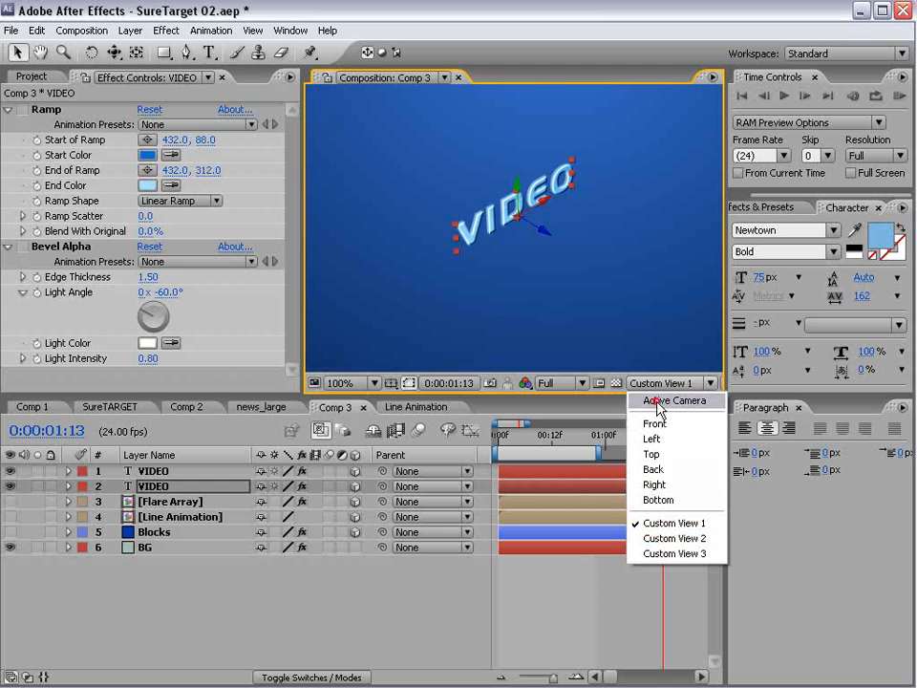
click(664, 400)
- Add a 35mm Camera 1 and orbit it to tilt the VIDEO text in perspective
click(130, 31)
mouse_move(139, 50)
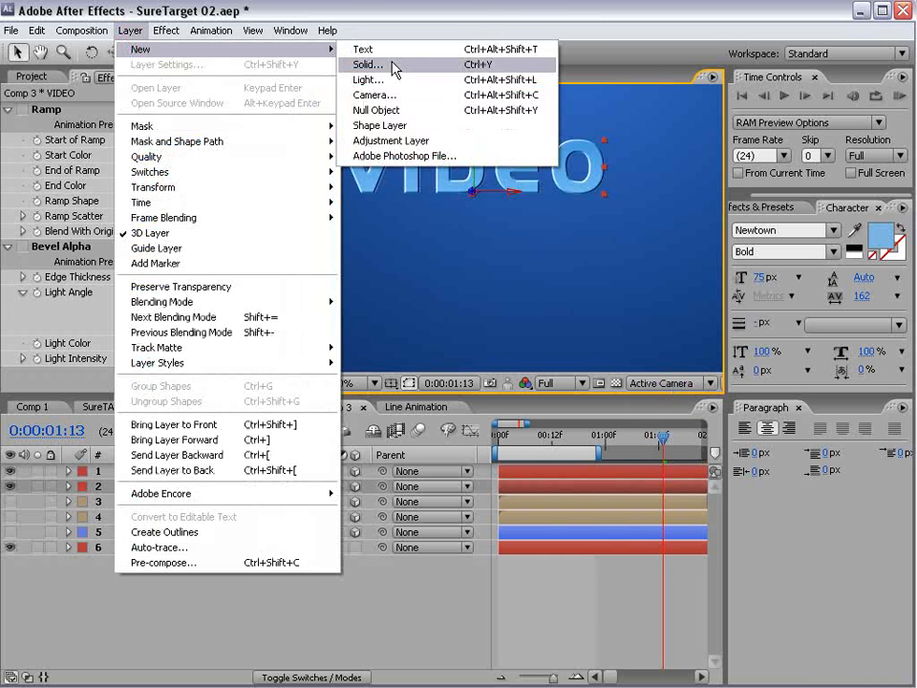
click(390, 91)
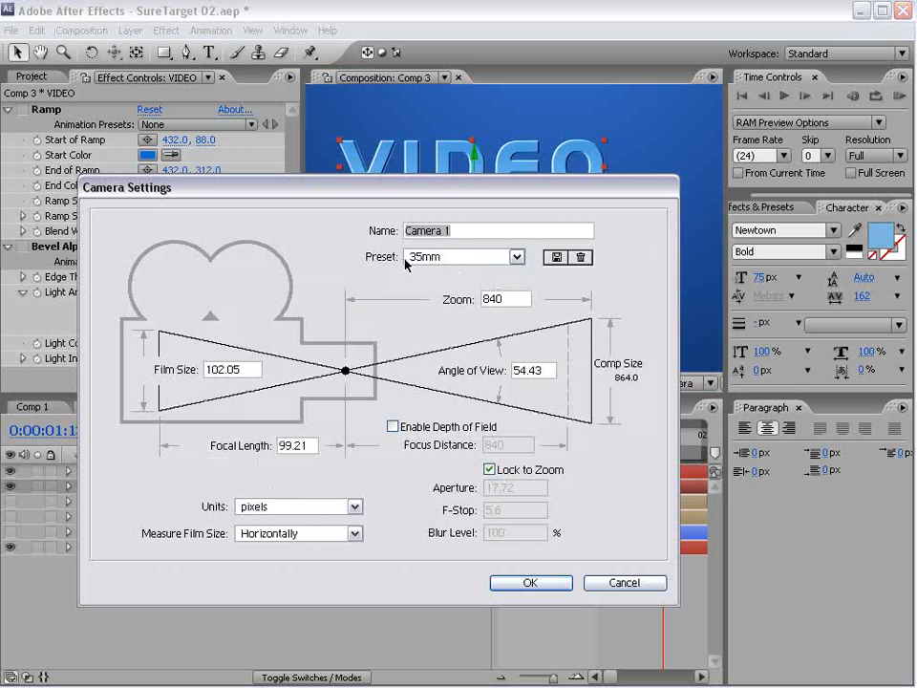
click(528, 581)
key(space)
drag(407, 164, 650, 303)
click(114, 55)
click(181, 52)
scroll(535, 251, down, 1)
scroll(536, 253, up, 1)
drag(535, 251, 440, 237)
click(152, 500)
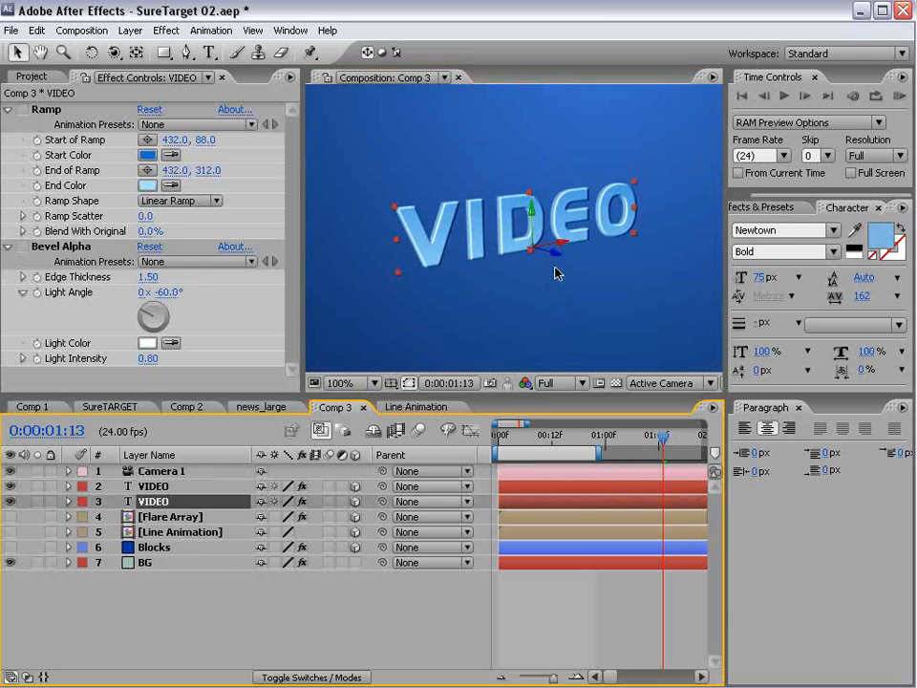
- Re-angle the view slightly and darken the blue fill of the VIDEO text
mouse_move(559, 258)
mouse_down()
mouse_move(549, 254)
mouse_move(556, 256)
mouse_up()
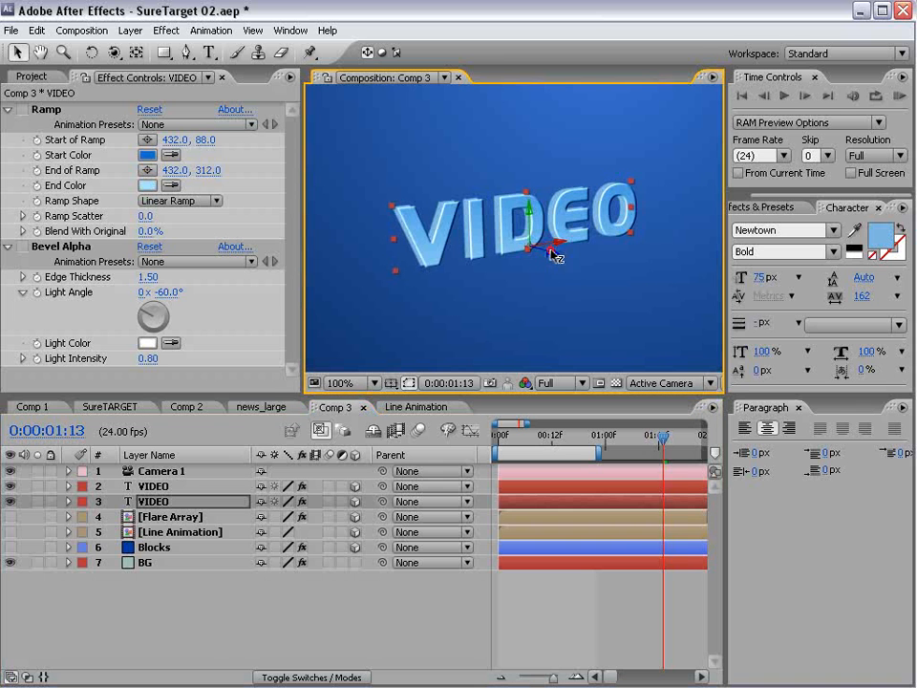
click(880, 235)
drag(333, 482, 354, 519)
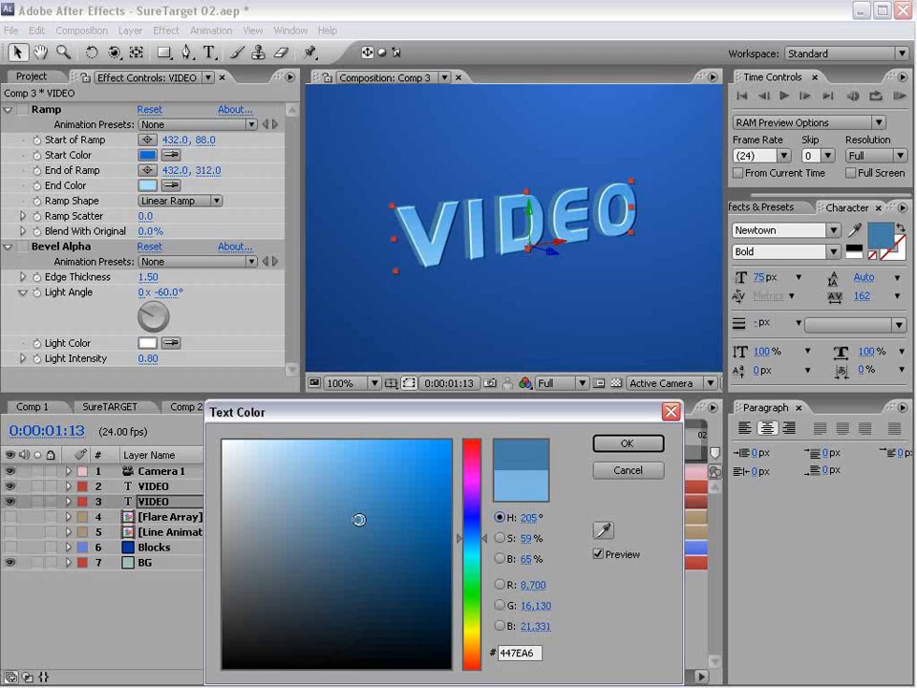
click(626, 443)
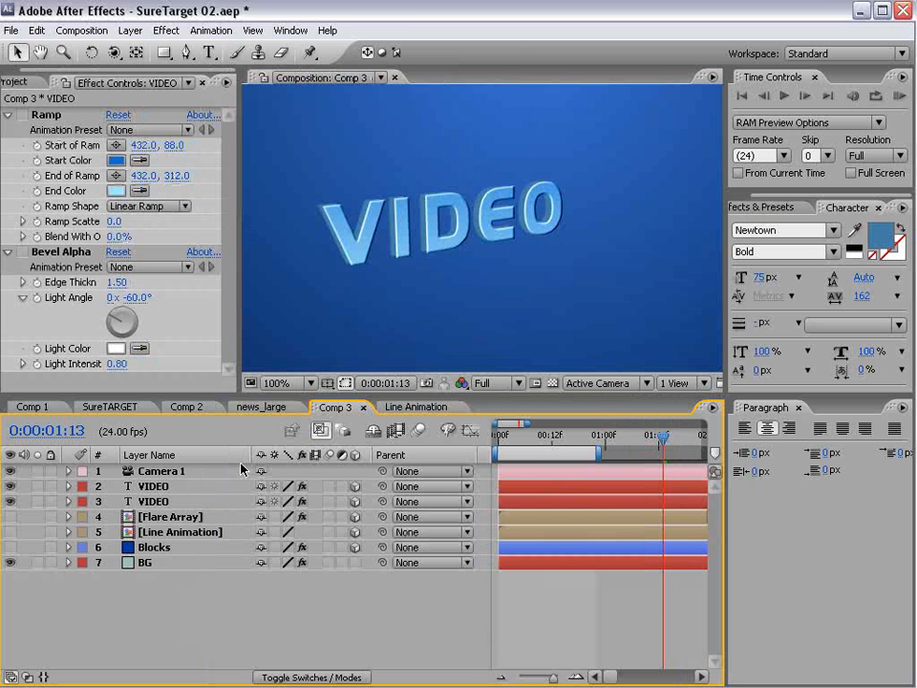
- Duplicate the second VIDEO layer, moving the copy below it, slightly back, with black fill
click(148, 499)
click(36, 29)
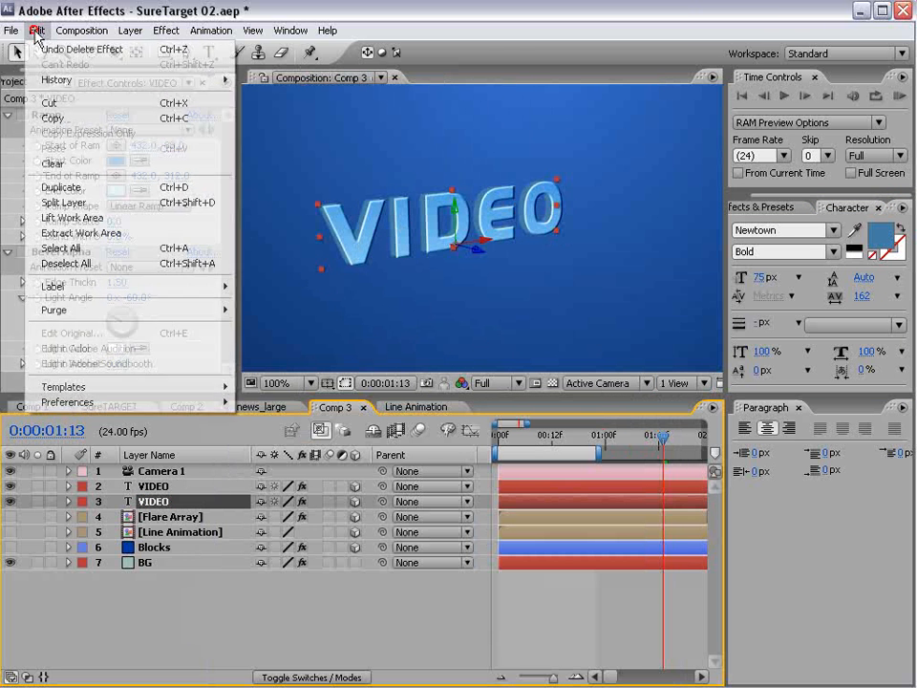
click(81, 190)
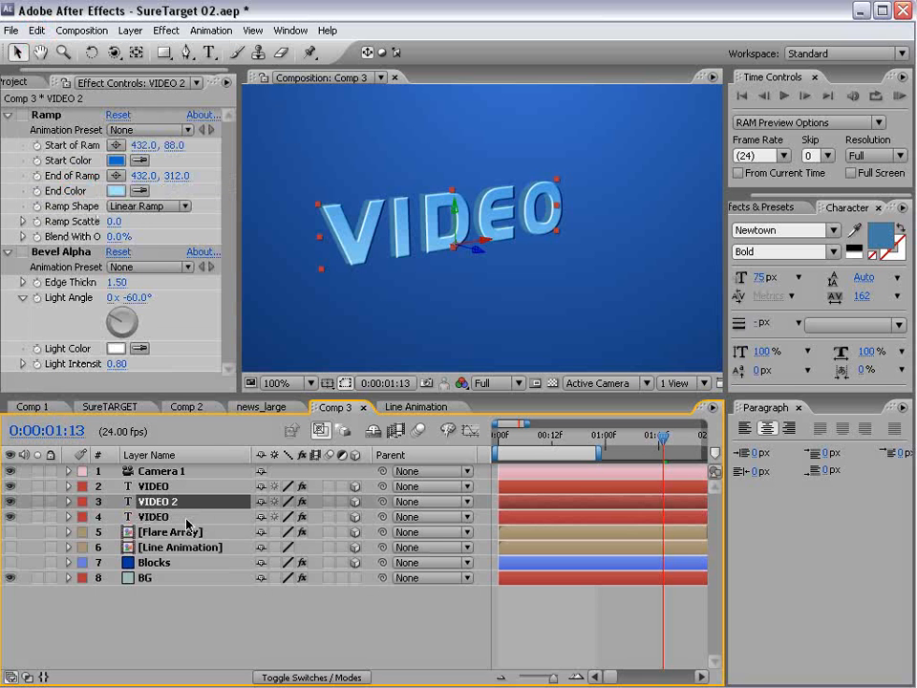
key(ctrl+bracketleft)
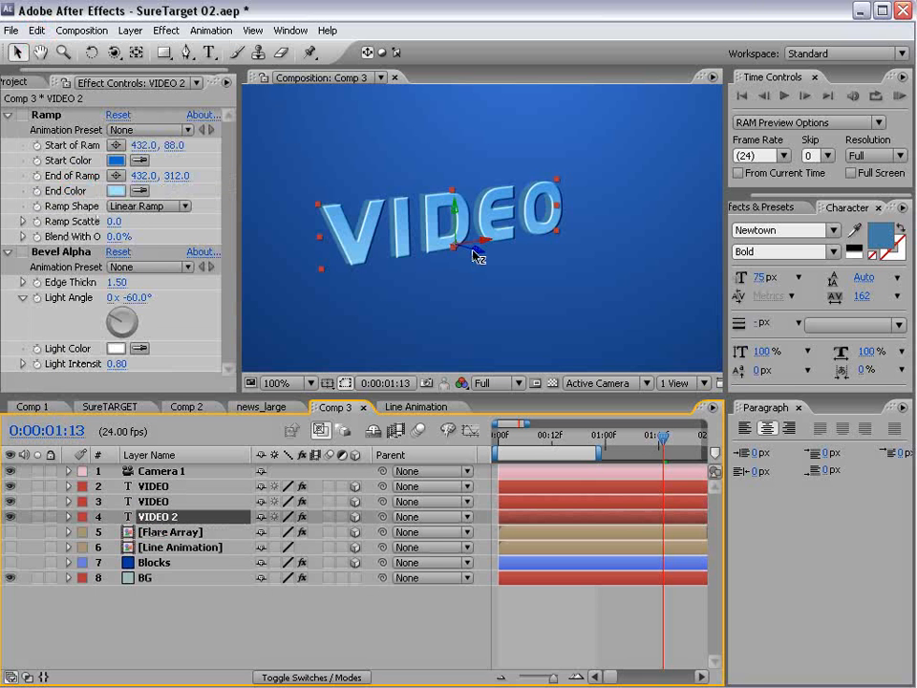
drag(475, 251, 470, 250)
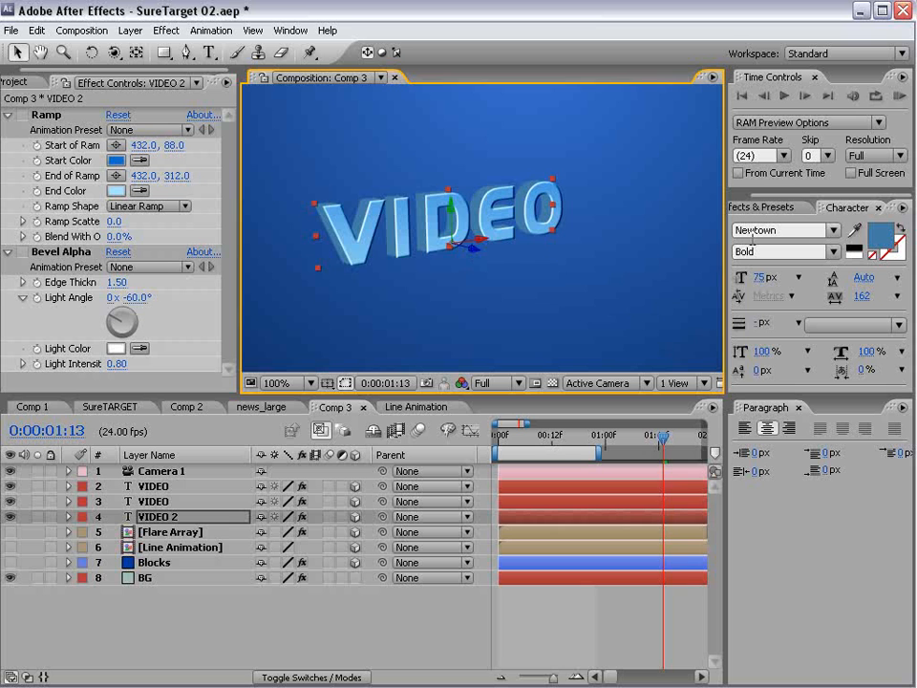
click(850, 238)
click(849, 247)
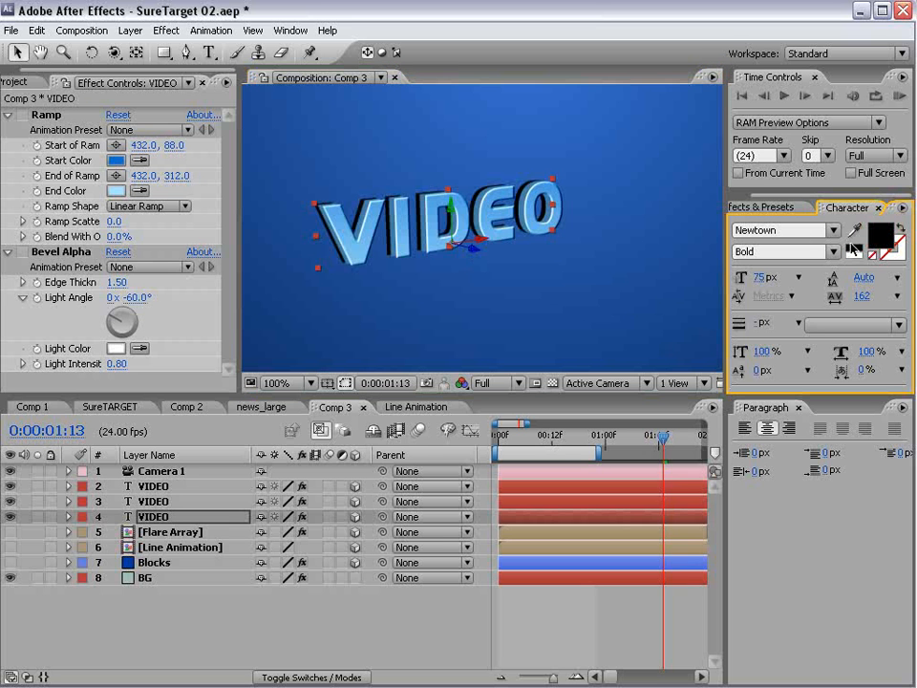
click(475, 254)
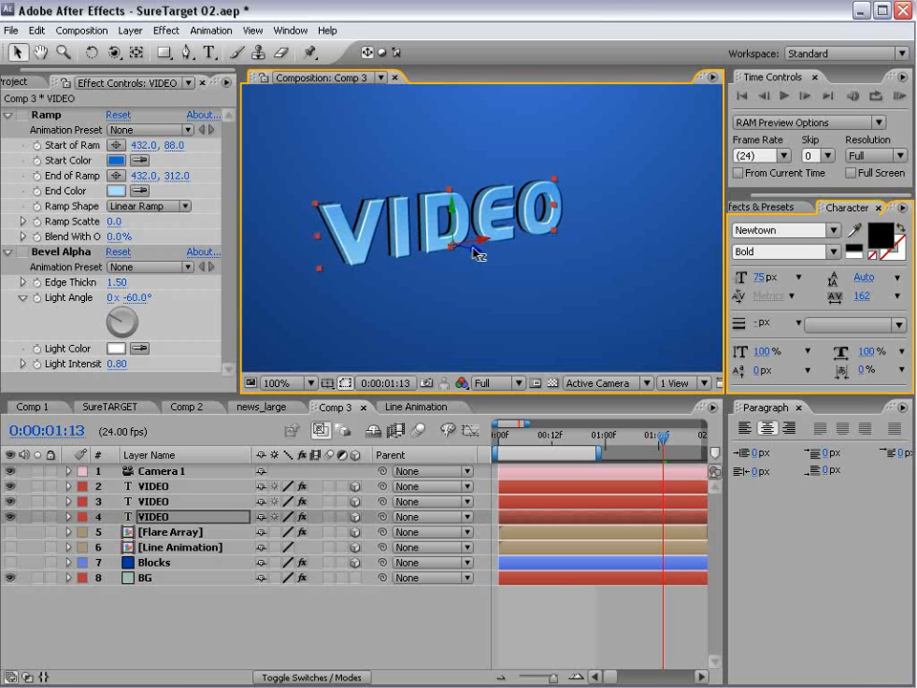
click(577, 663)
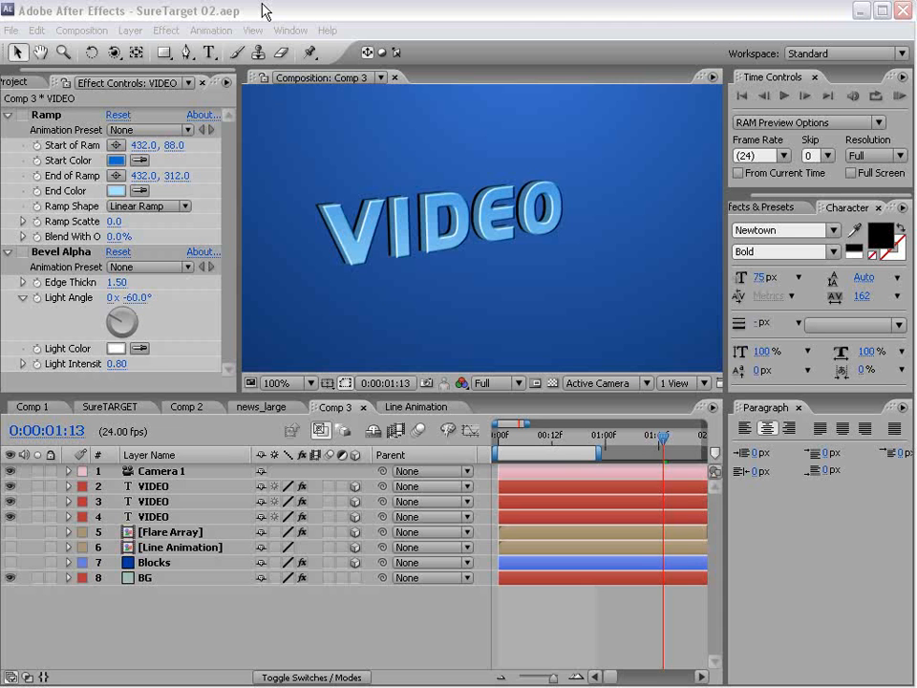
- Give the middle VIDEO layer's Ramp a darker blue start and a 0076A7 end colour
click(159, 503)
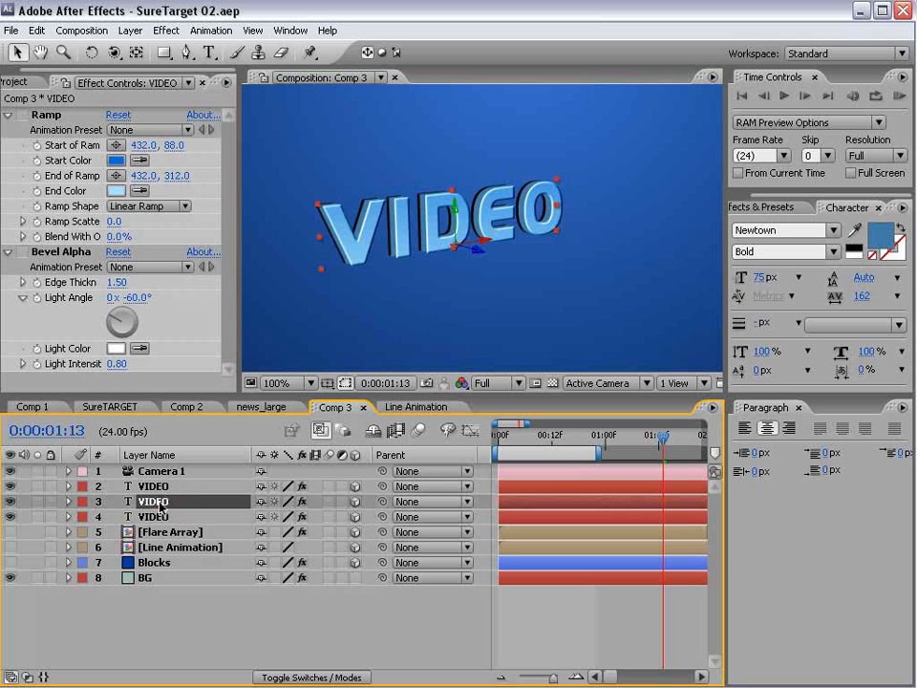
click(19, 117)
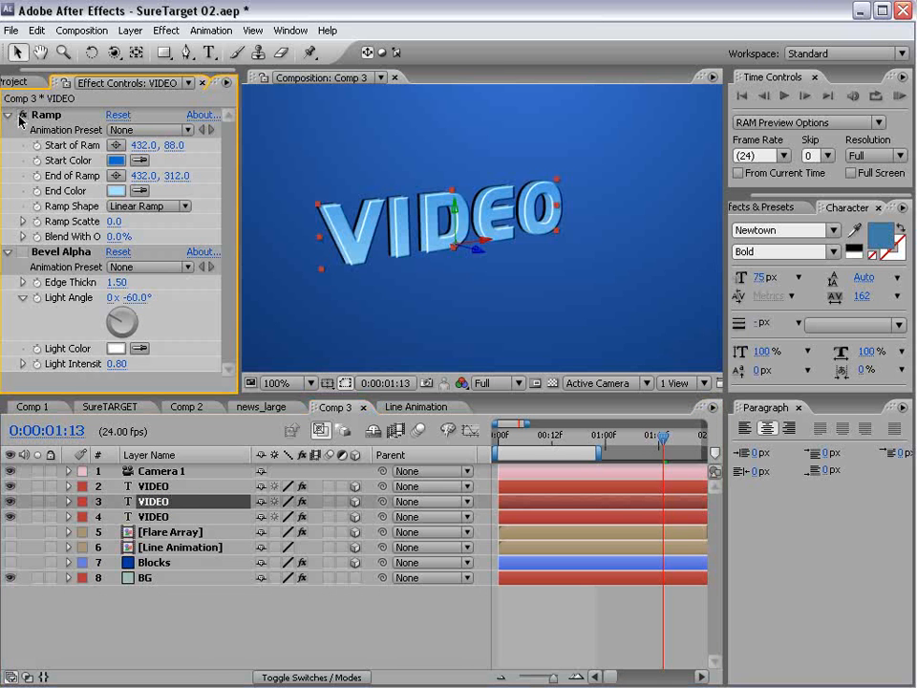
click(116, 161)
drag(420, 539, 451, 520)
click(625, 444)
click(116, 190)
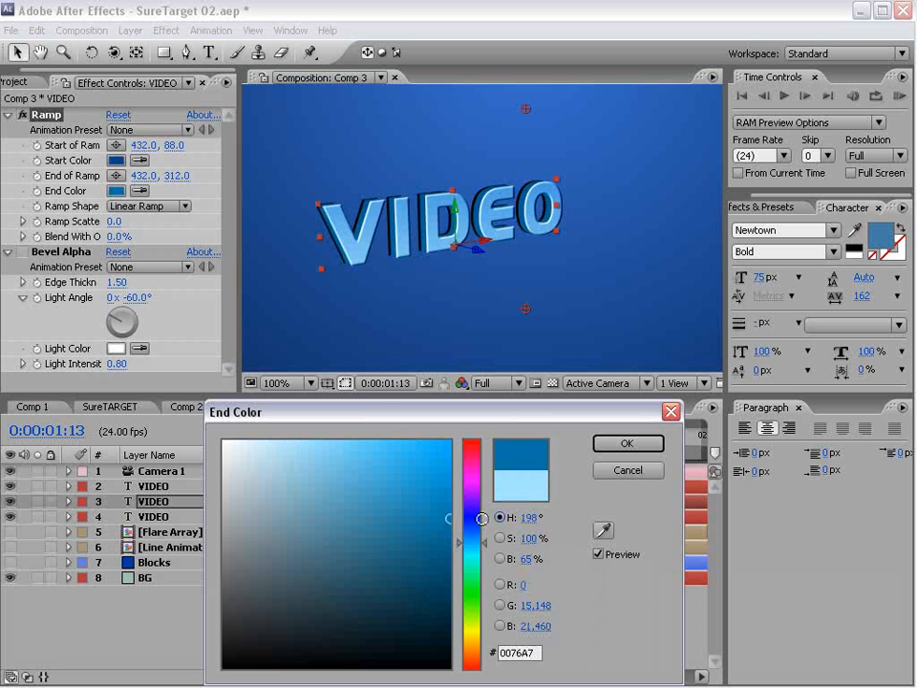
click(626, 443)
- Set the middle VIDEO layer's opacity to 75%
key(t)
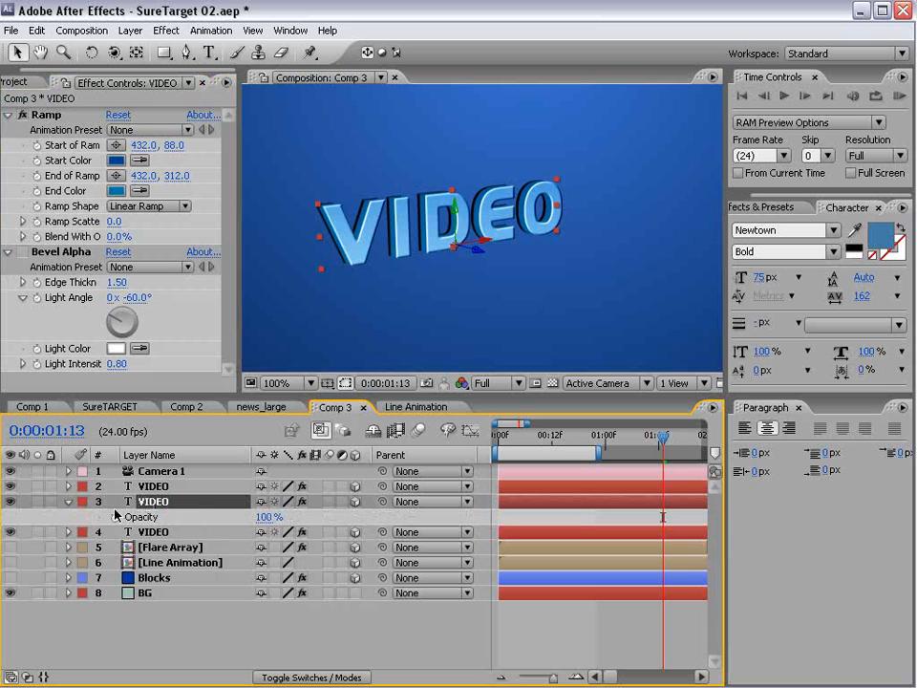
click(267, 516)
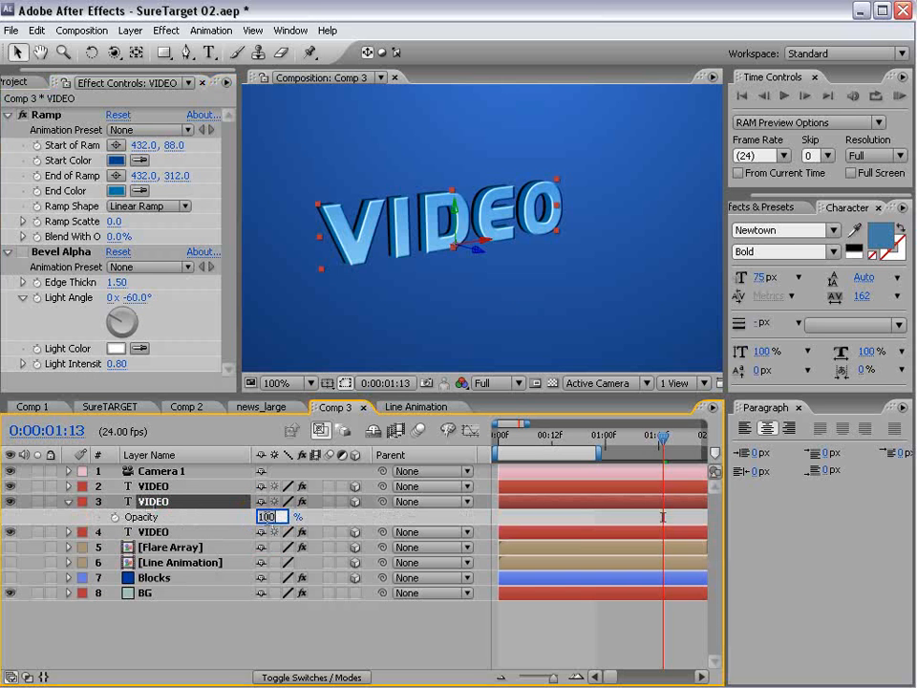
key(Return)
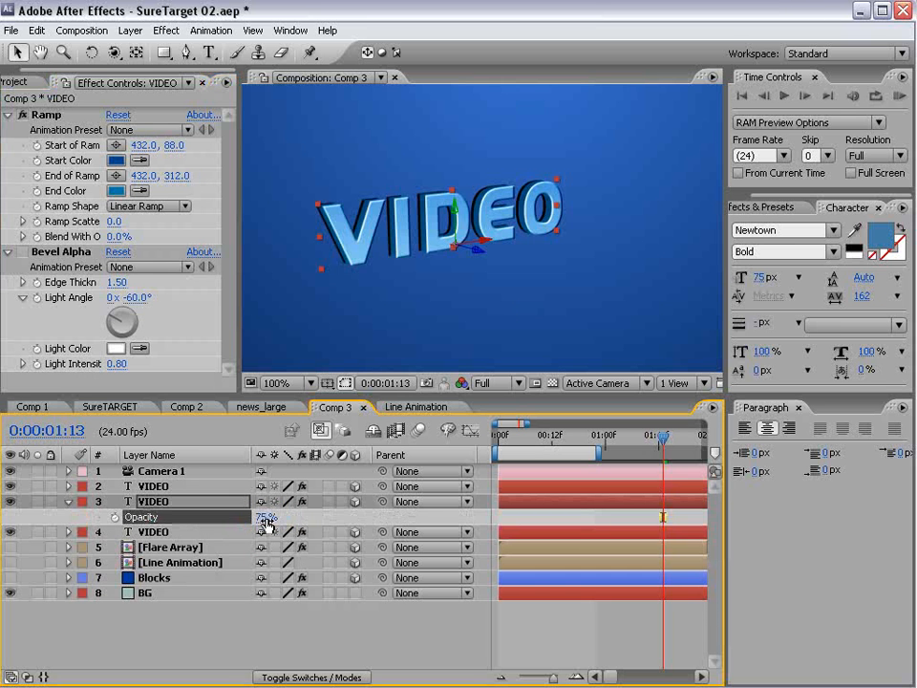
click(164, 503)
key(t)
- Lighten the Ramp start colour to pale blue A9D3FF and save the project
click(115, 160)
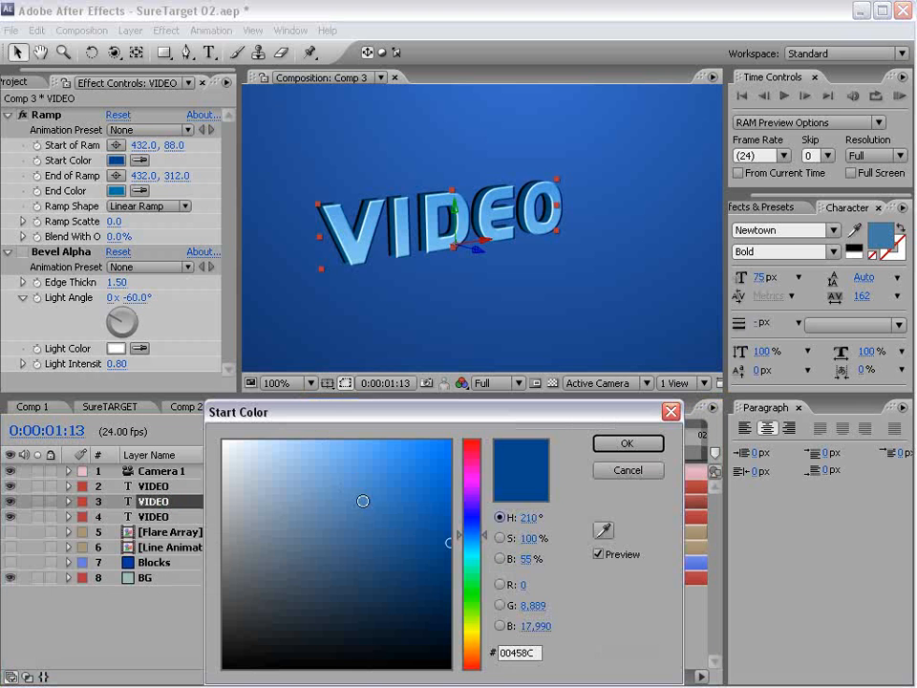
mouse_move(398, 514)
mouse_down()
mouse_move(403, 506)
mouse_move(298, 438)
mouse_move(303, 448)
mouse_up()
click(599, 445)
click(542, 636)
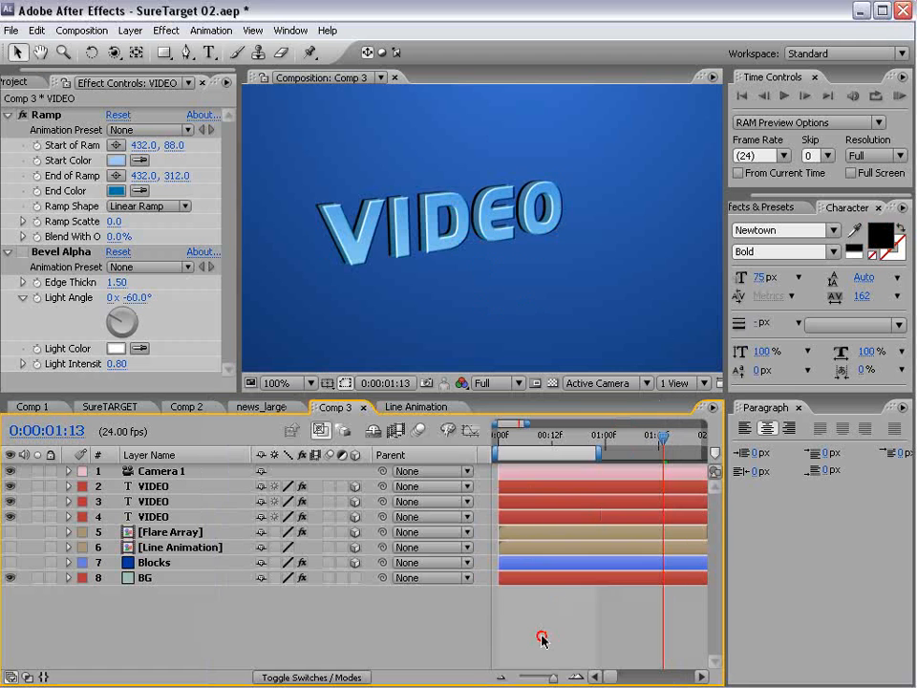
key(ctrl+s)
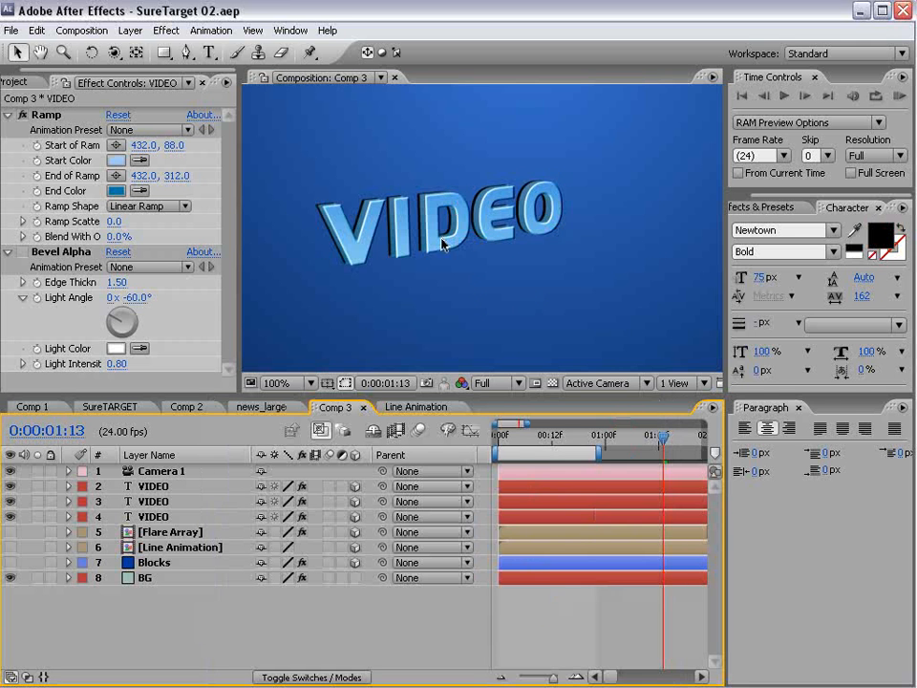
- Expand the Text and Source Text properties of VIDEO layers 2, 3 and 4
click(150, 439)
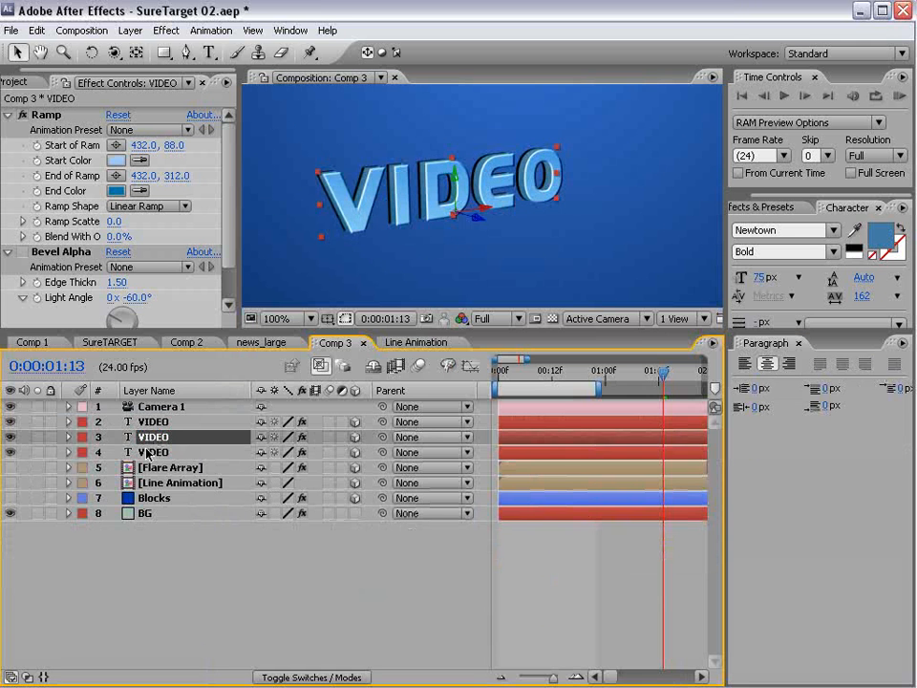
shift+click(147, 450)
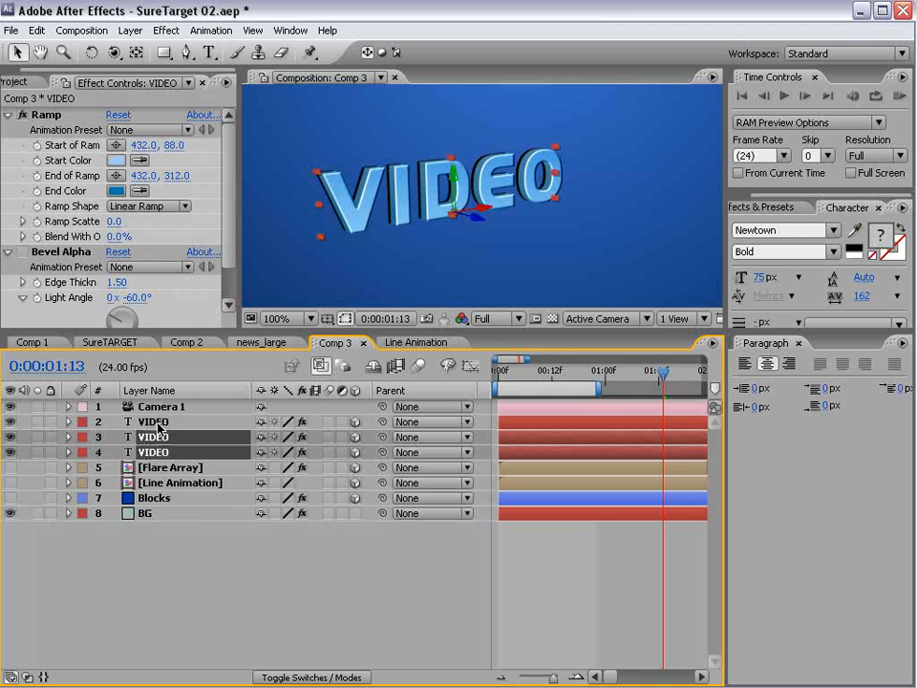
click(69, 453)
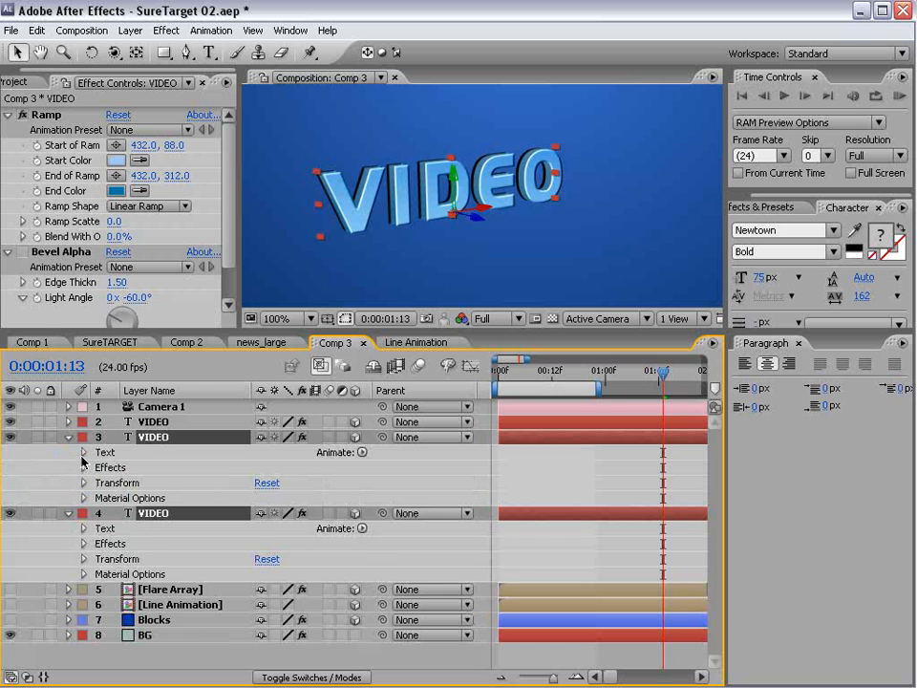
click(83, 453)
click(145, 469)
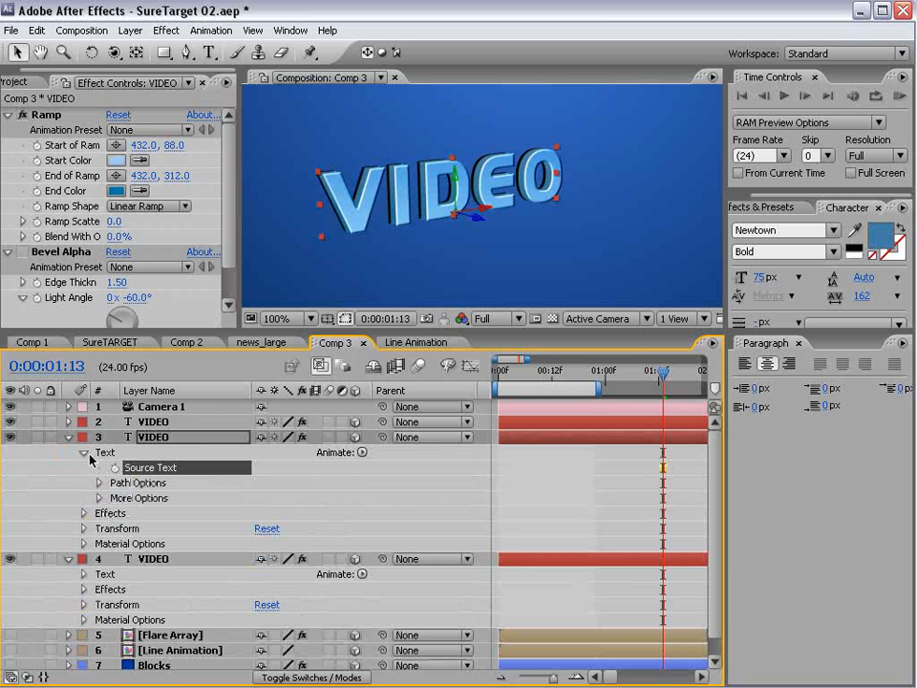
click(83, 452)
click(83, 453)
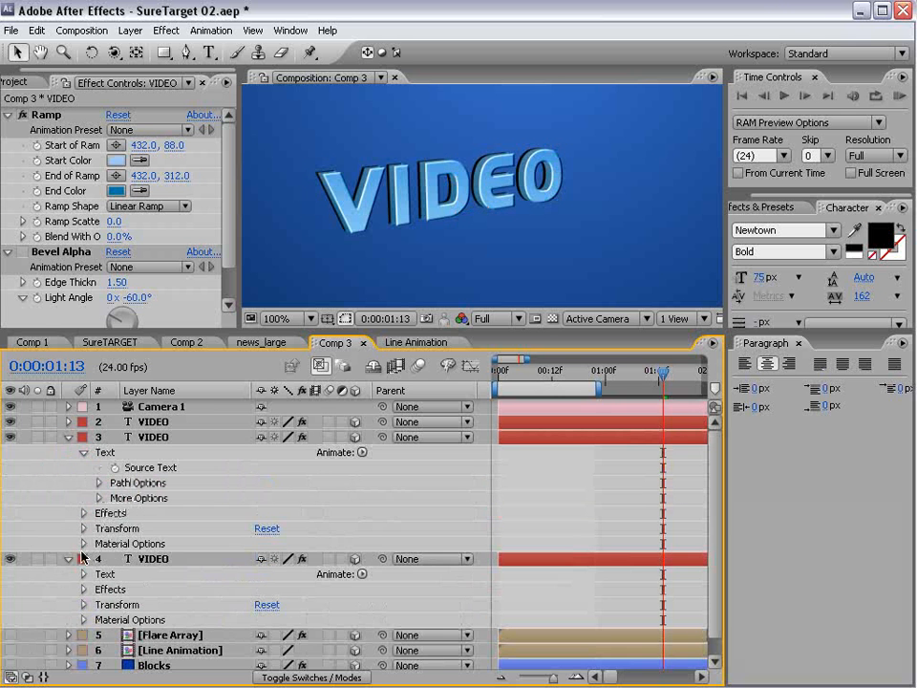
click(83, 574)
click(68, 423)
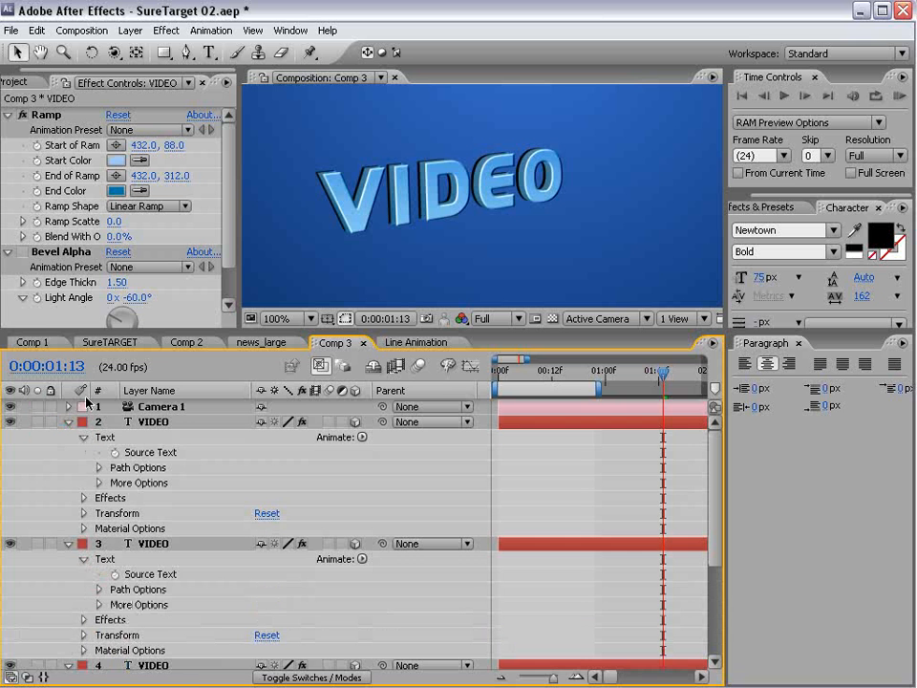
drag(153, 331, 152, 167)
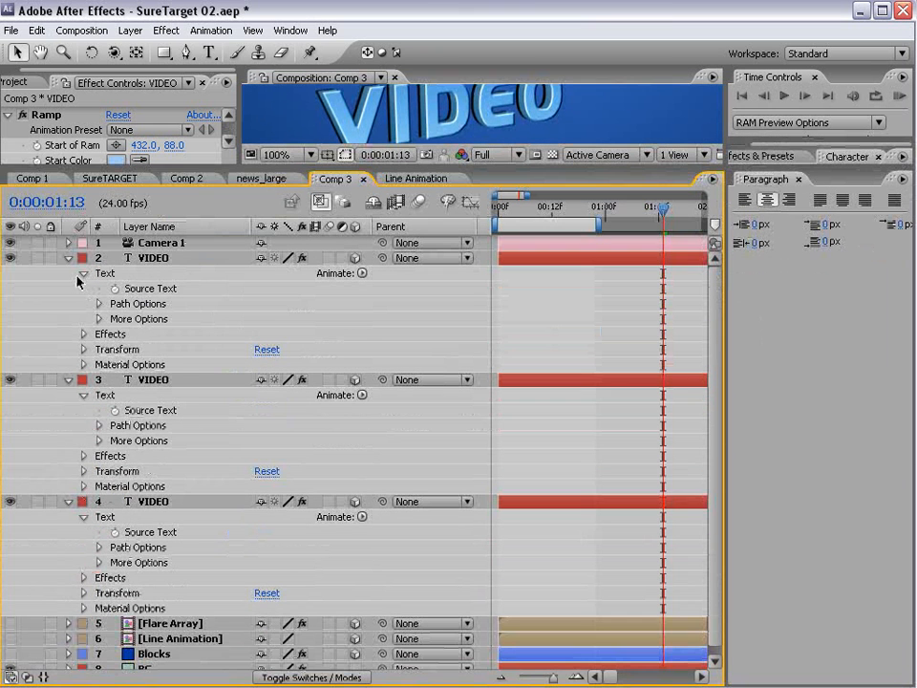
click(82, 274)
click(82, 274)
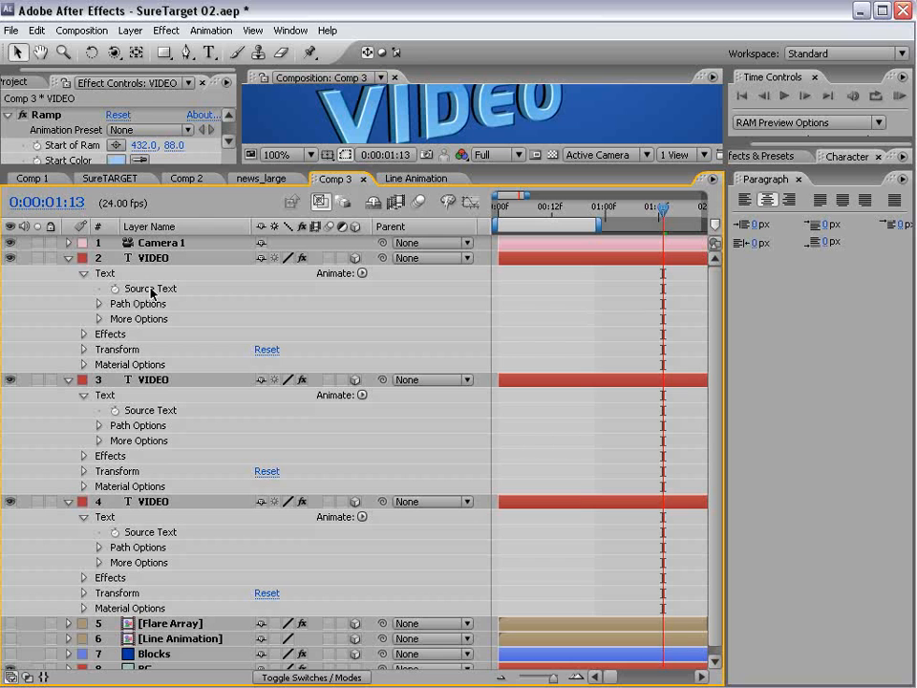
- Link layers 3 and 4's Source Text to VIDEO 2's text with pick-whipped expressions
alt+click(115, 410)
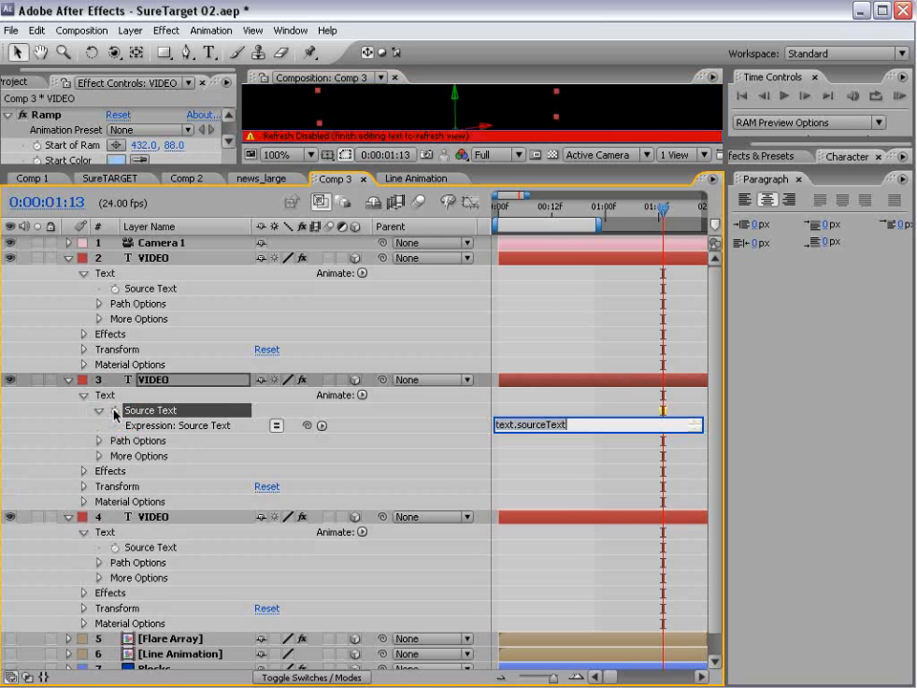
drag(308, 427, 164, 290)
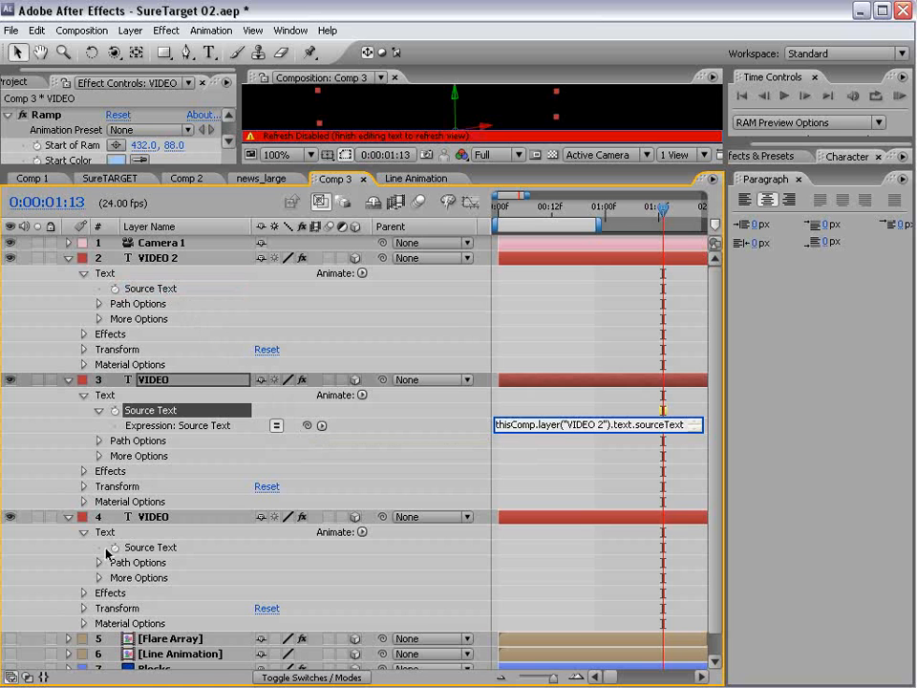
alt+click(112, 548)
drag(306, 562, 164, 297)
click(90, 273)
click(68, 258)
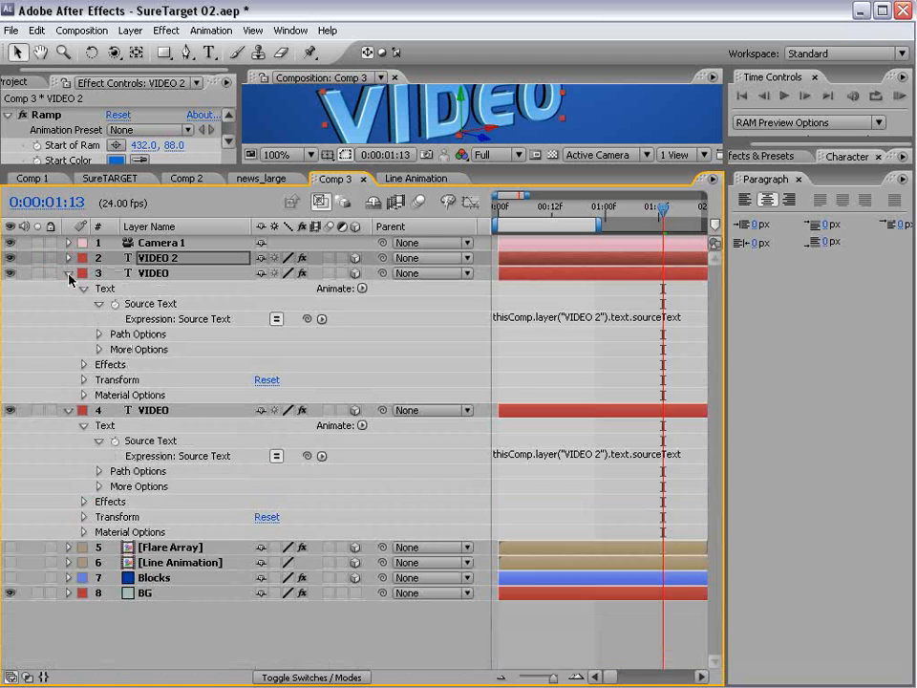
click(68, 275)
click(68, 288)
drag(113, 169, 118, 406)
- Replace the VIDEO 2 text 'Top' with 'VIDEO' in the viewer
double_click(159, 496)
text(T)
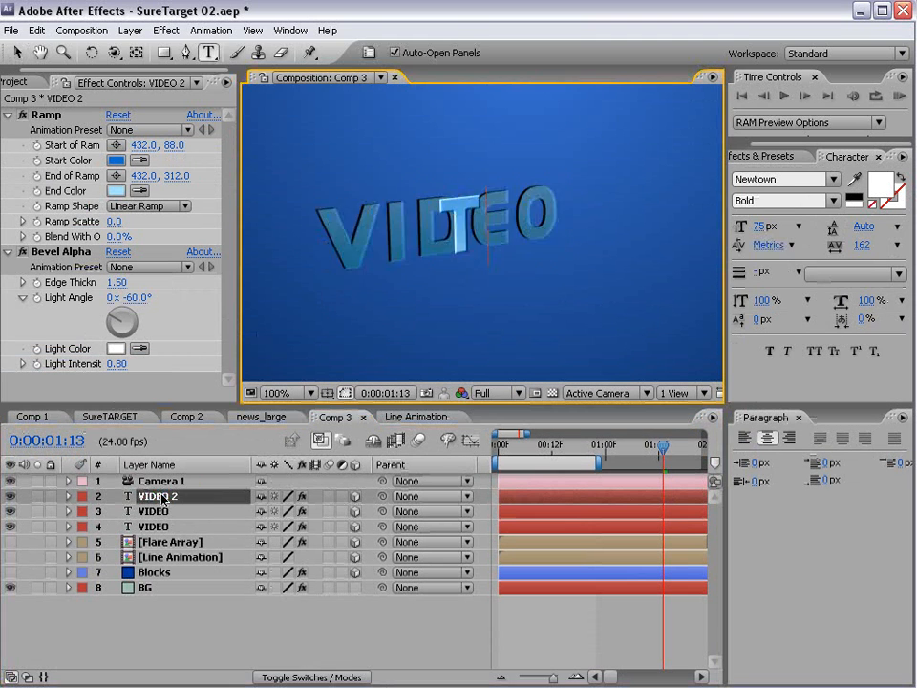
text(opo)
key(BackSpace)
click(484, 265)
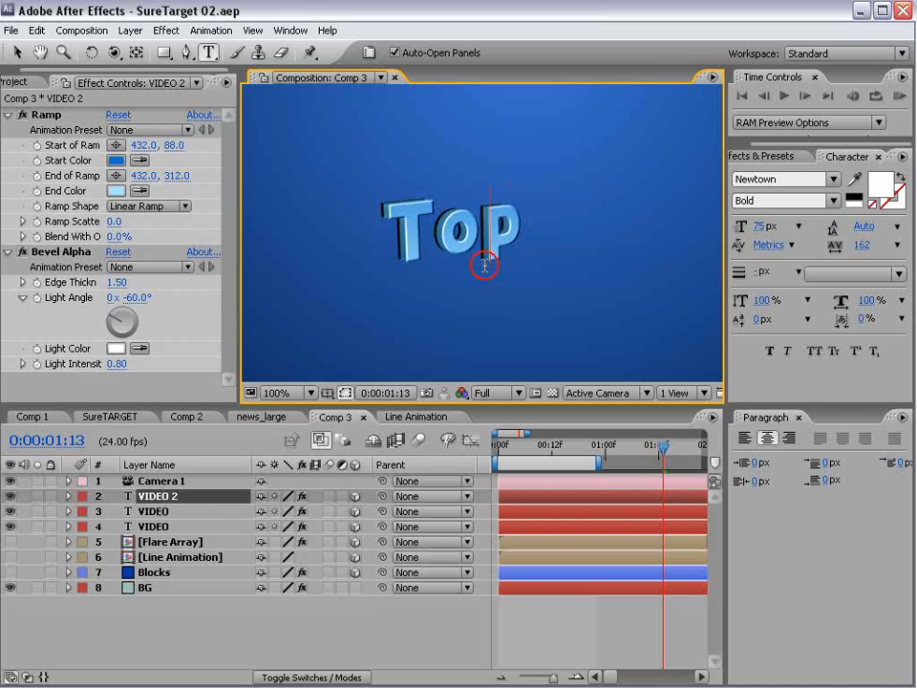
drag(399, 234, 560, 222)
text(VIDEO)
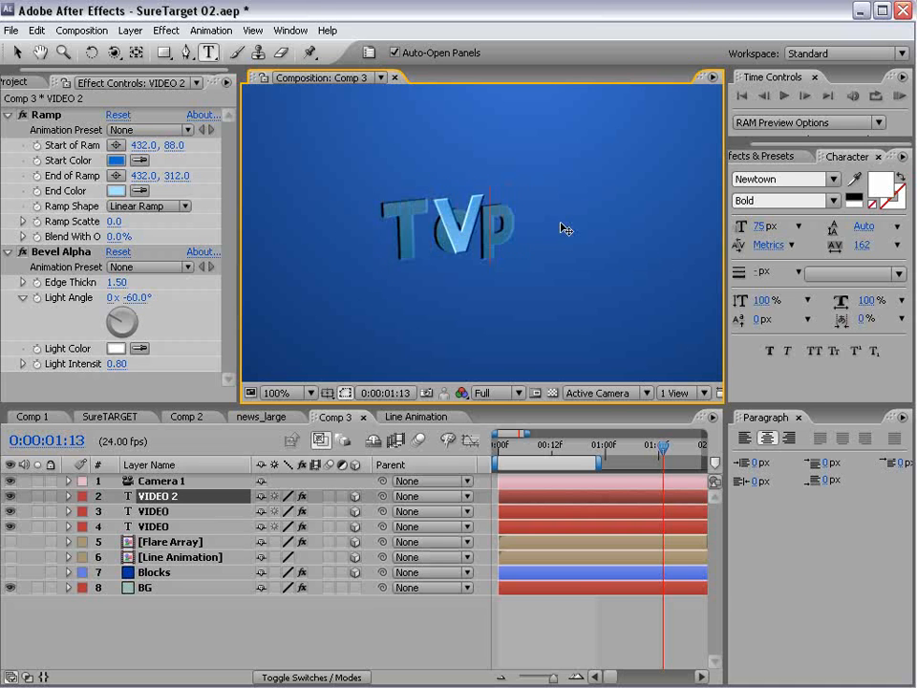
click(585, 612)
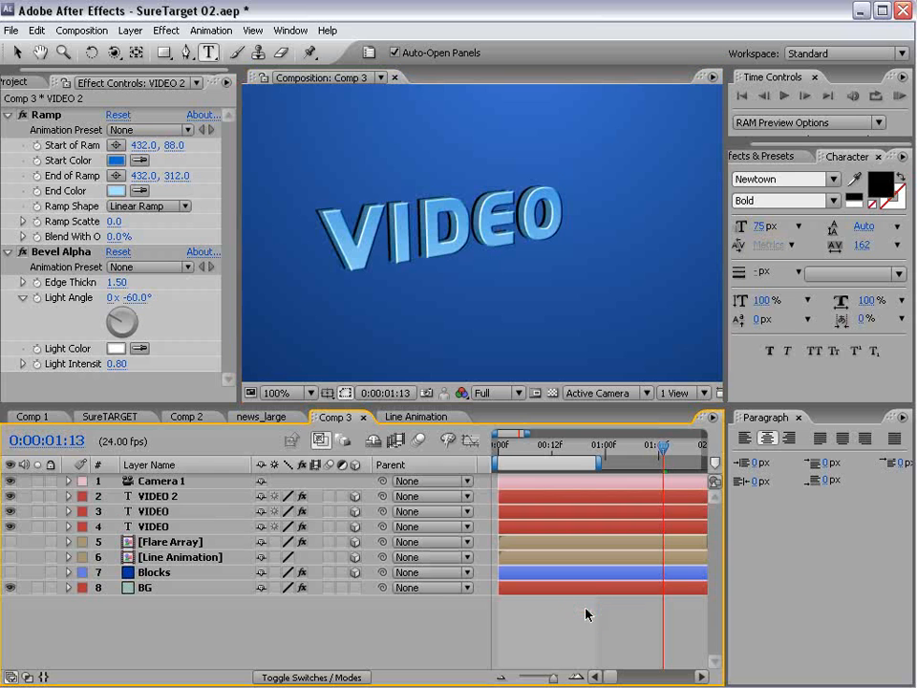
click(163, 511)
- Parent VIDEO layers 3 and 4 to VIDEO 2, then test a move and scale and undo both
ctrl+click(153, 527)
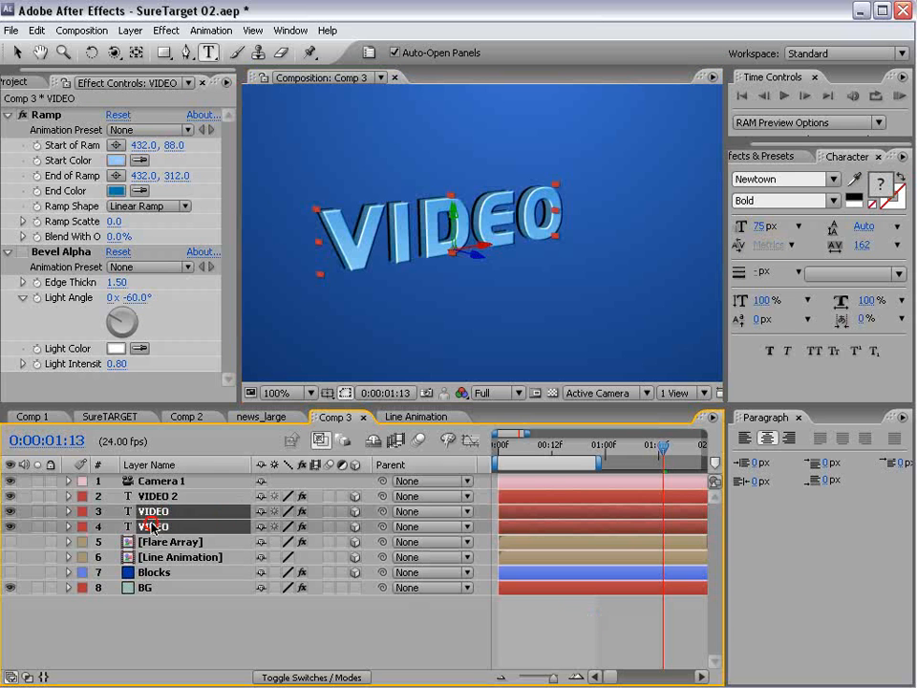
drag(382, 511, 220, 497)
click(158, 496)
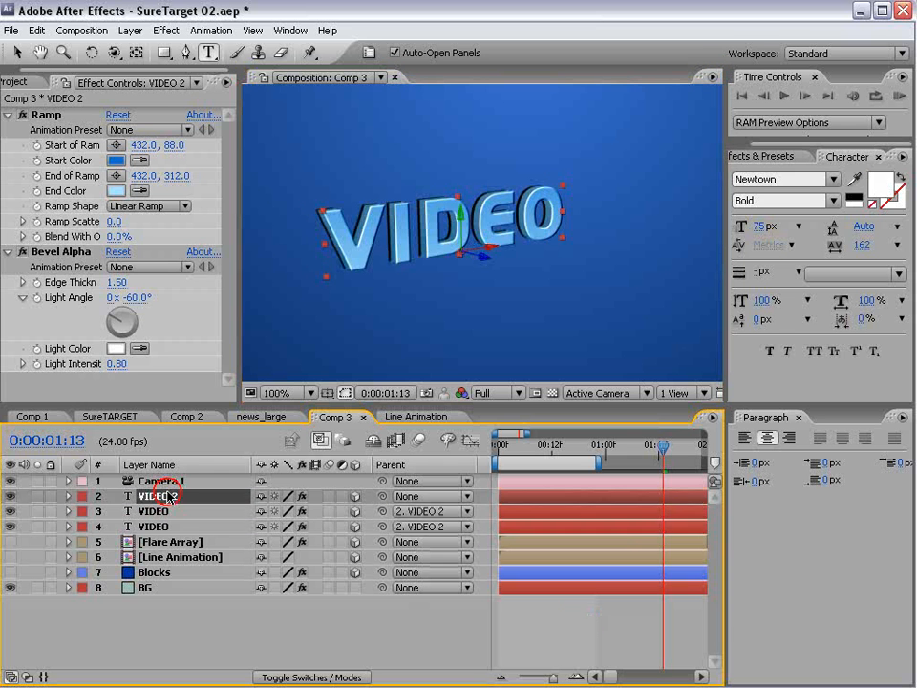
drag(488, 250, 459, 250)
key(ctrl+z)
drag(563, 192, 633, 130)
key(ctrl+z)
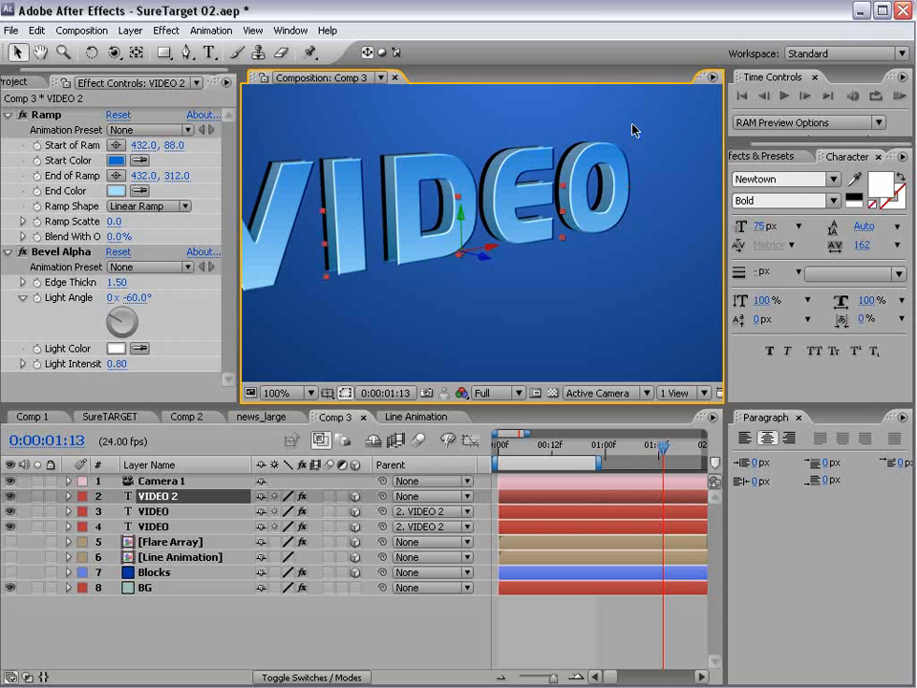
- Lock layers 3 and 4, test moving VIDEO 2, then unlock them
click(159, 619)
click(153, 511)
shift+click(109, 521)
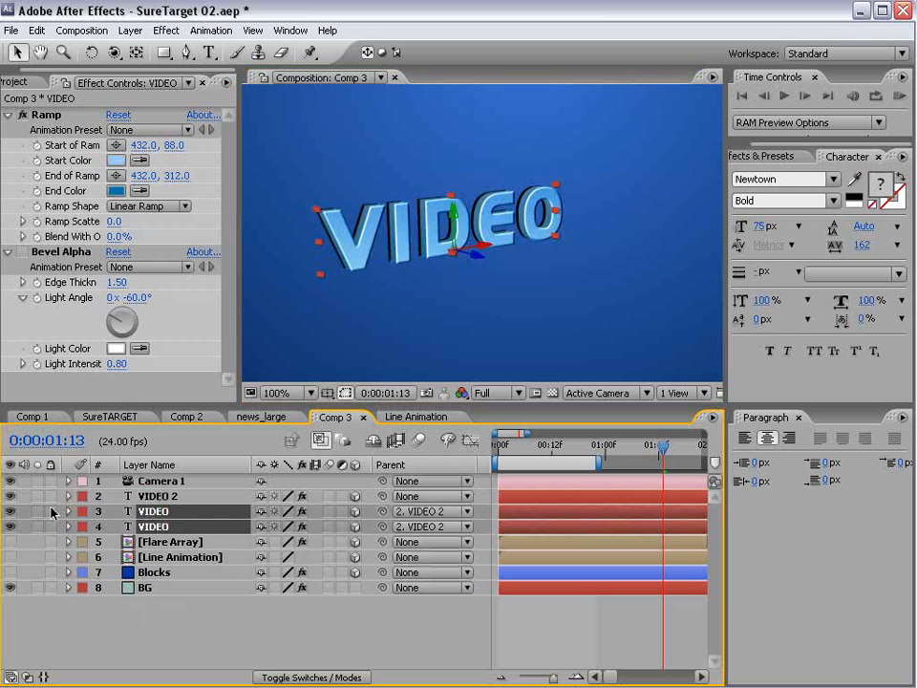
drag(52, 512, 51, 527)
mouse_move(416, 253)
mouse_down()
mouse_move(420, 235)
mouse_move(514, 298)
mouse_move(407, 244)
mouse_up()
key(comma)
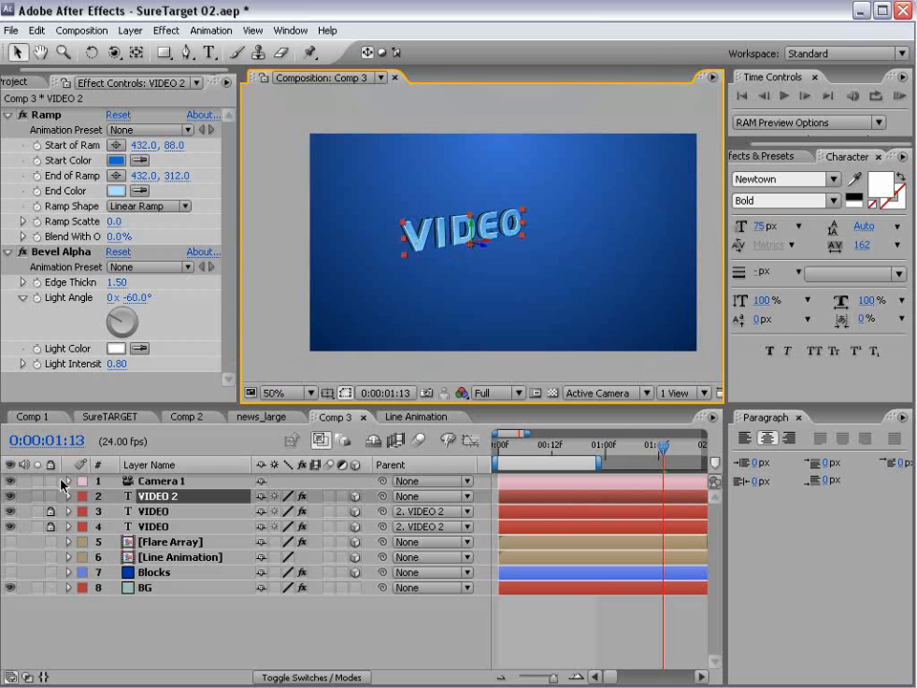
drag(52, 511, 52, 527)
- Duplicate all three VIDEO text layers via Edit > Duplicate
shift+click(153, 524)
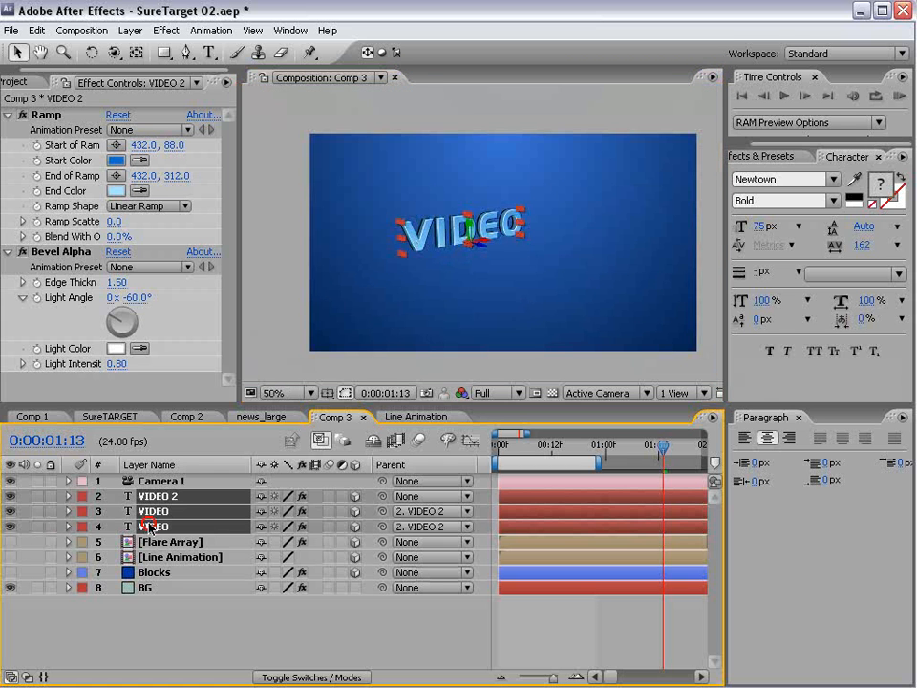
click(37, 30)
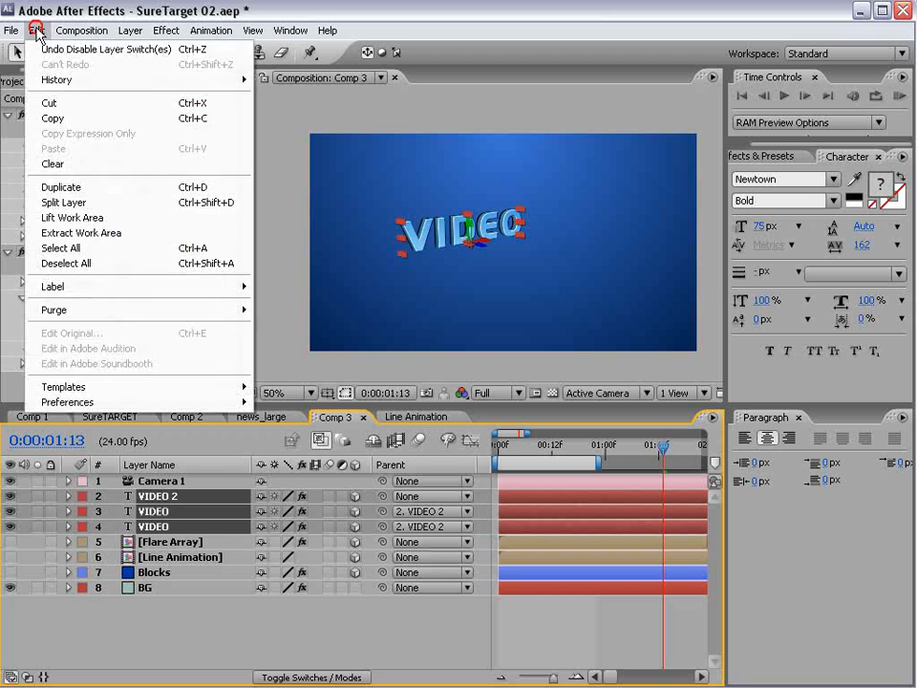
click(62, 188)
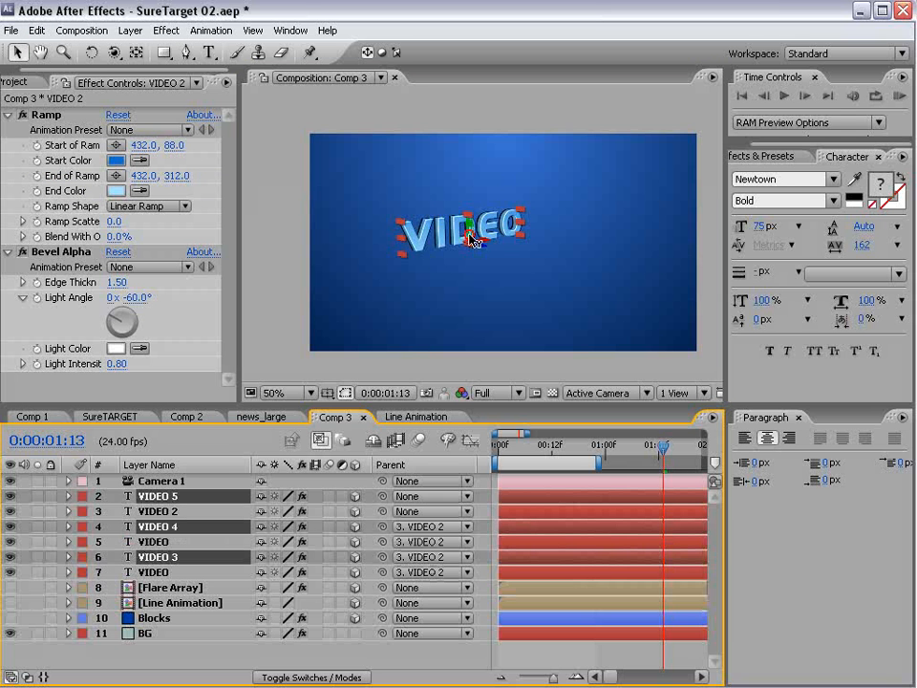
- Move the duplicated text lower, place the copies under Camera 1, and label them Sea Foam
drag(468, 233, 554, 259)
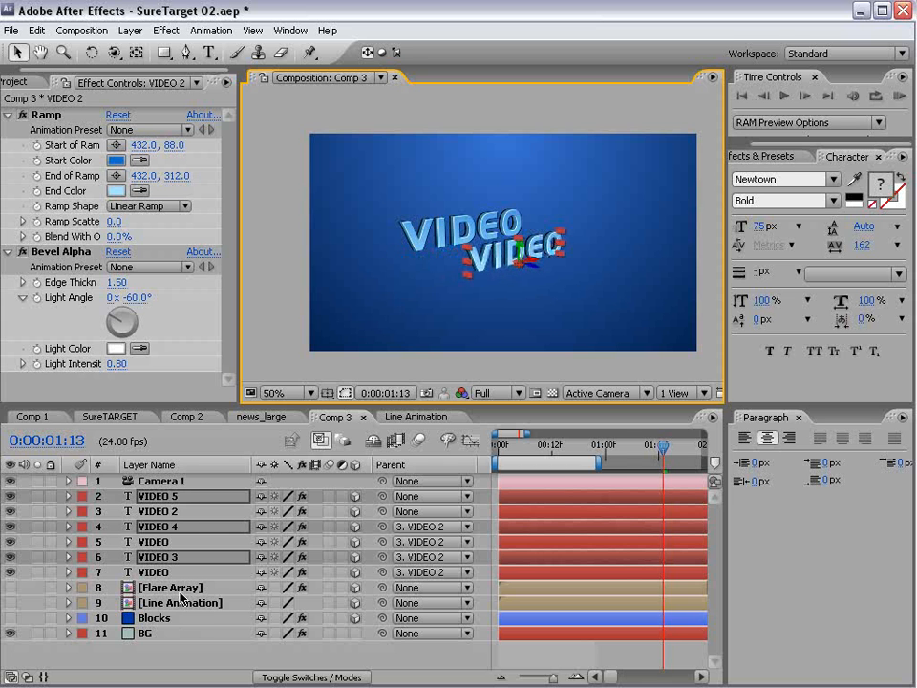
drag(164, 554, 172, 511)
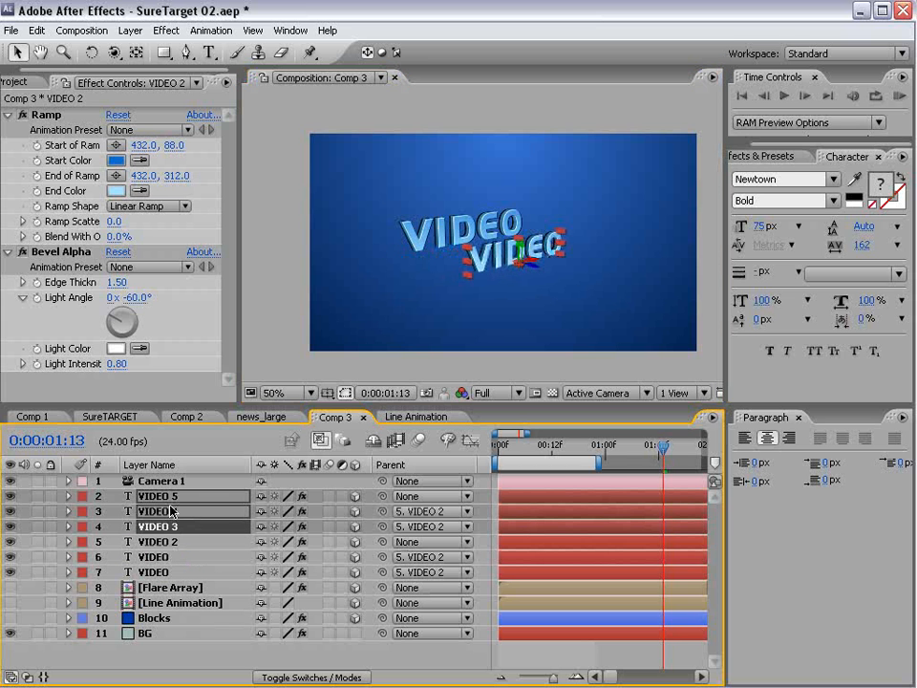
click(89, 498)
click(103, 665)
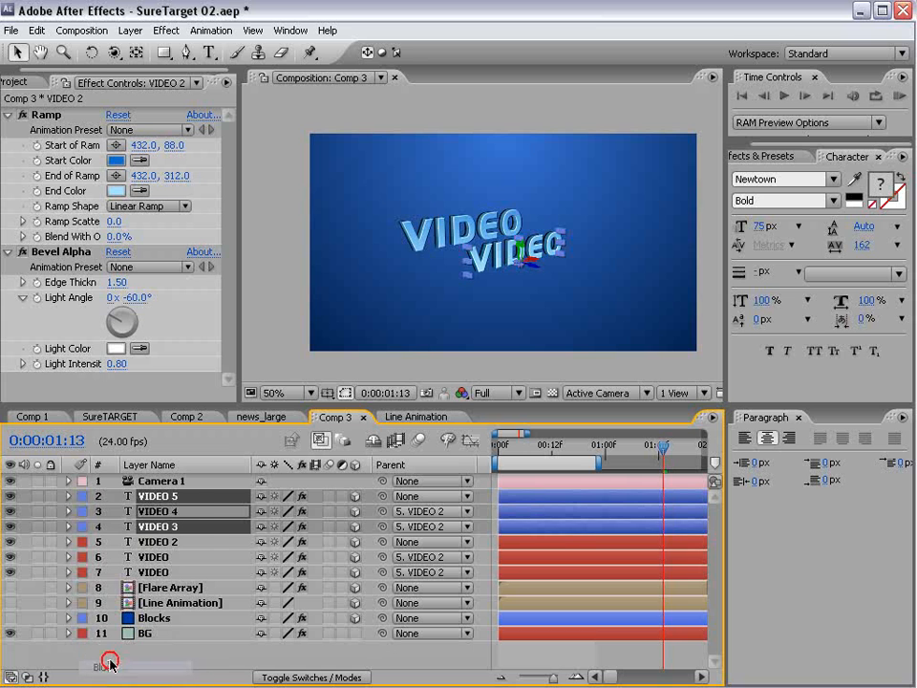
click(83, 526)
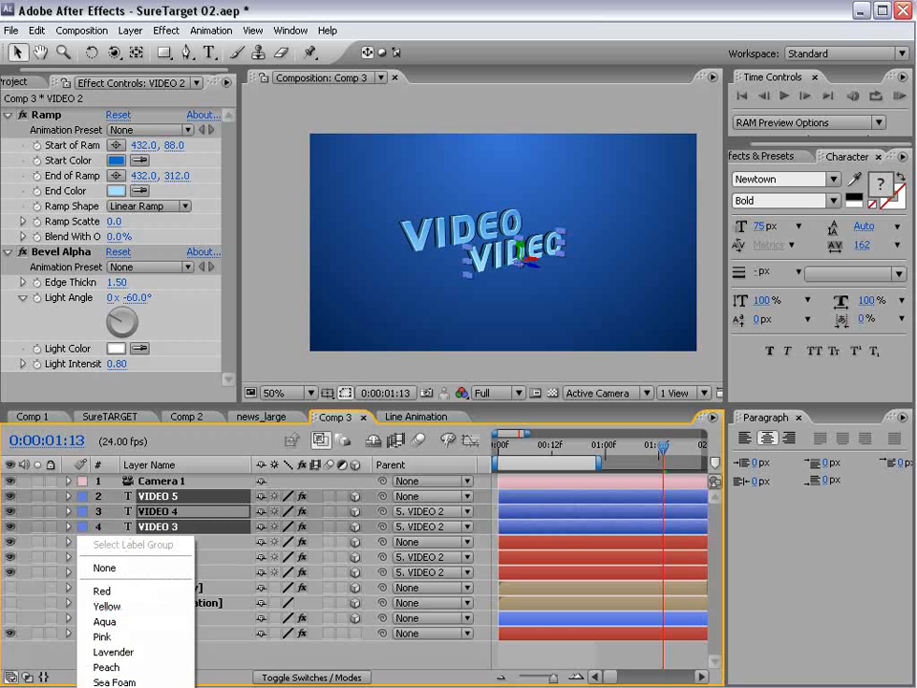
click(115, 677)
click(190, 658)
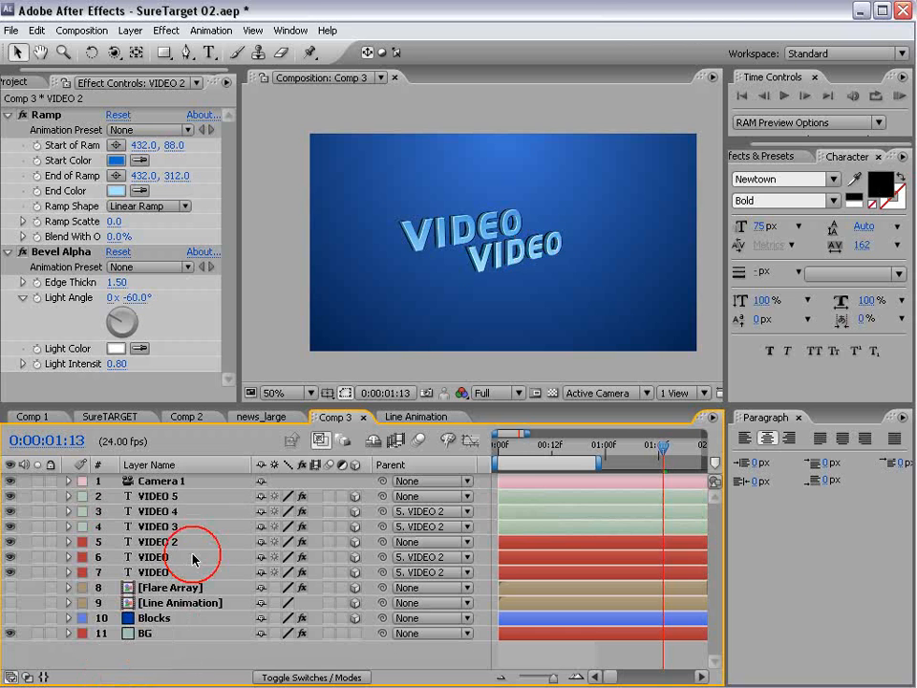
- Parent VIDEO 4 and VIDEO 3 to VIDEO 5 and expand their properties
click(196, 512)
shift+click(157, 527)
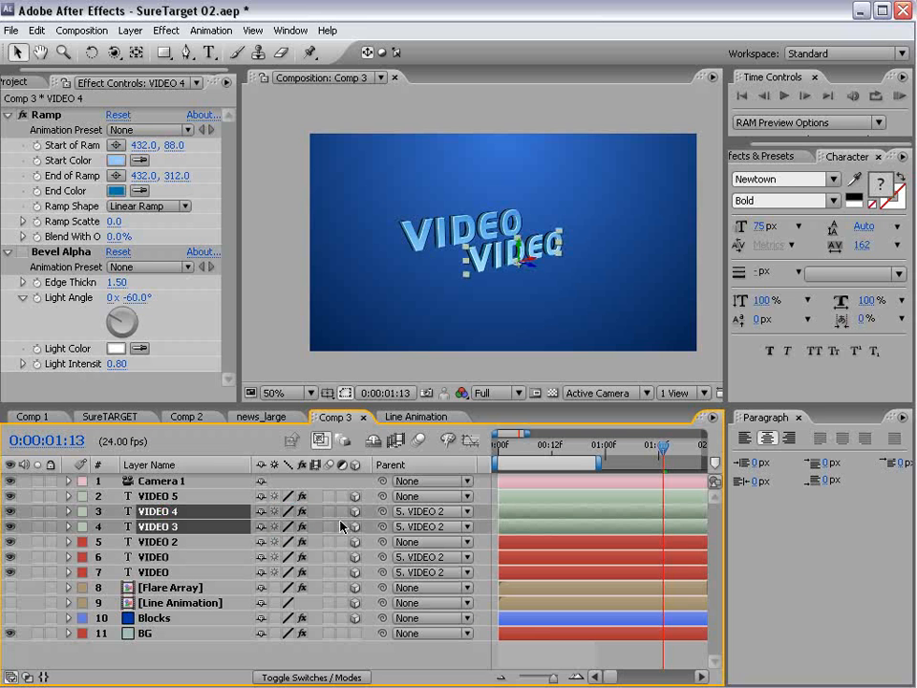
drag(380, 512, 158, 496)
click(157, 496)
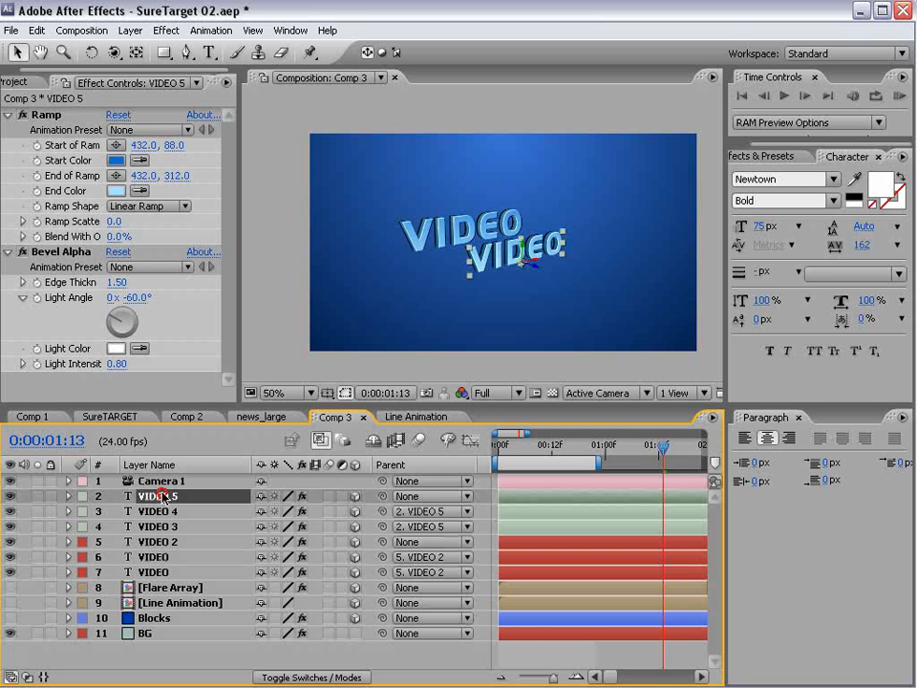
drag(195, 403, 196, 321)
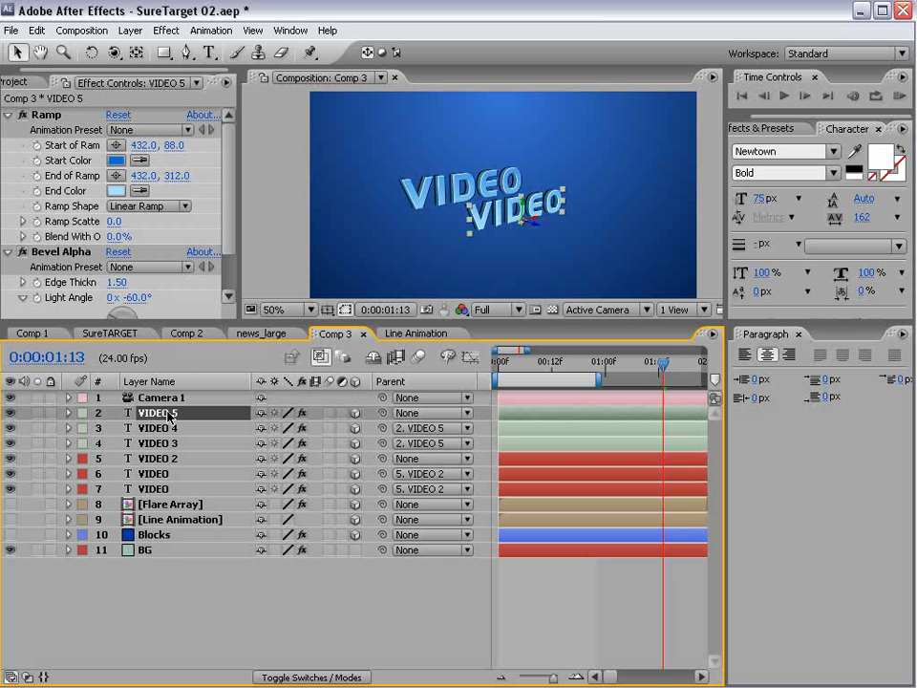
click(158, 428)
shift+click(153, 444)
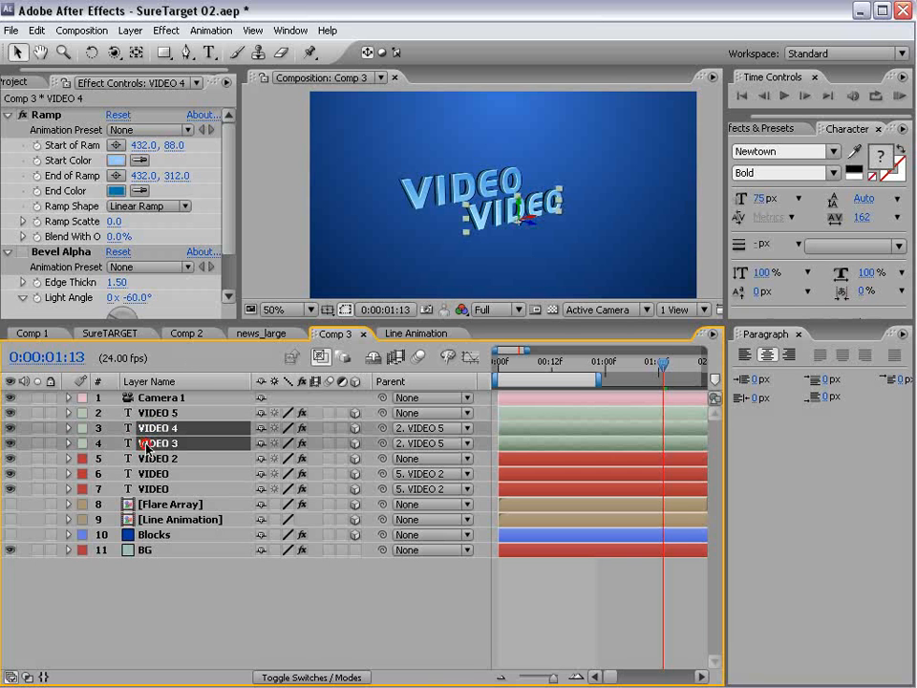
click(70, 445)
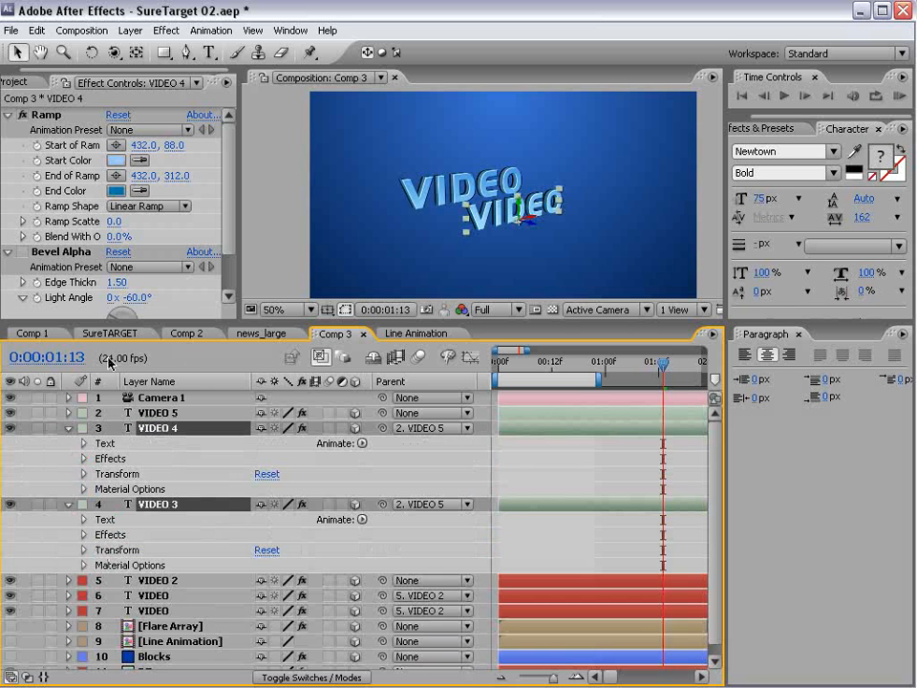
- Reveal the Source Text expressions of VIDEO 4 and VIDEO 3
drag(175, 321, 174, 226)
click(155, 317)
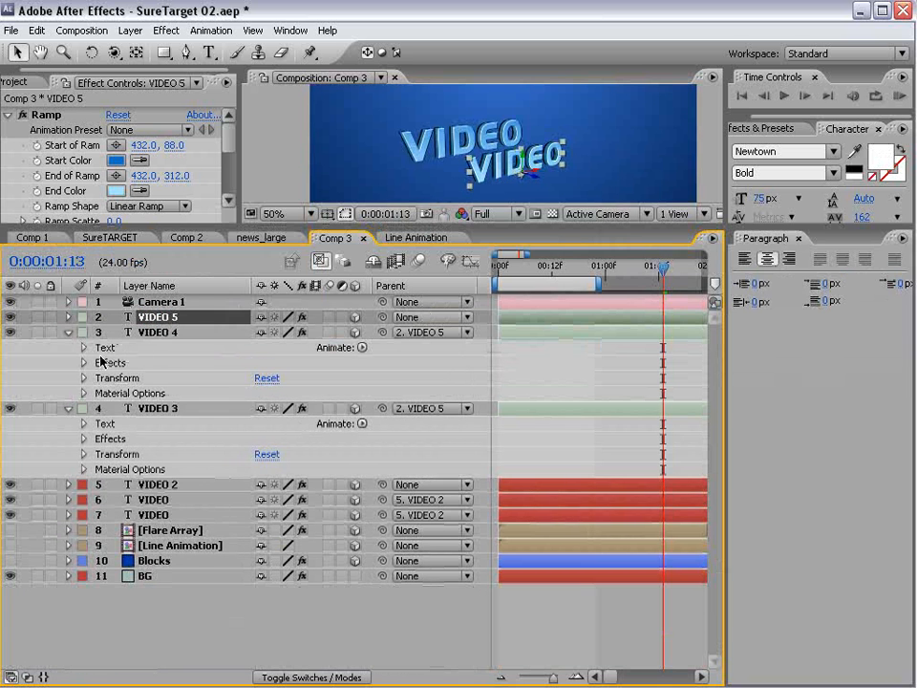
click(83, 347)
click(83, 469)
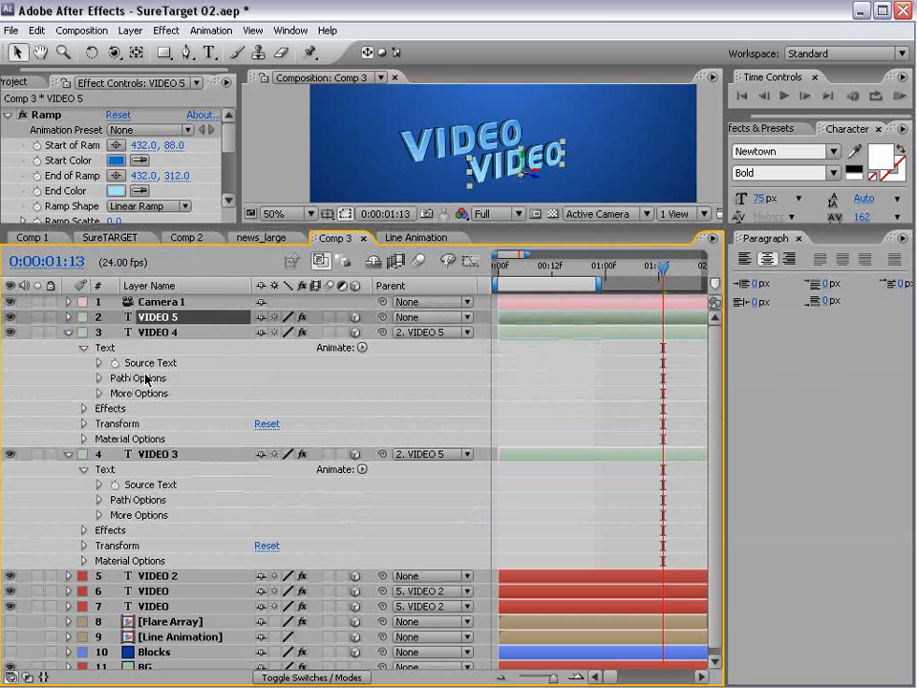
click(98, 363)
click(98, 500)
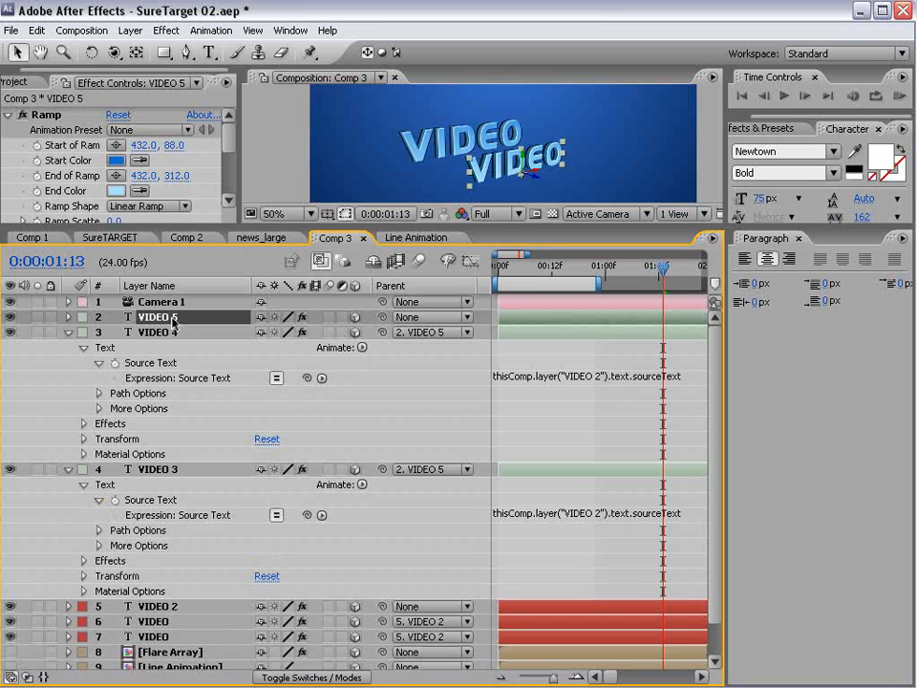
- Edit both expressions to reference layer("VIDEO 5") instead of VIDEO 2
click(570, 376)
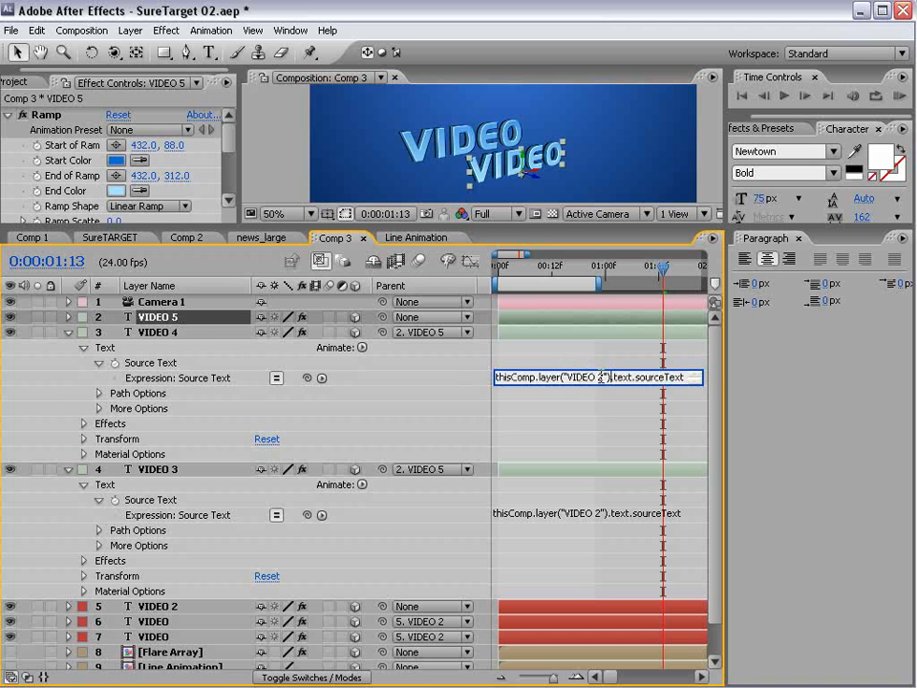
double_click(600, 376)
double_click(599, 513)
text(5)
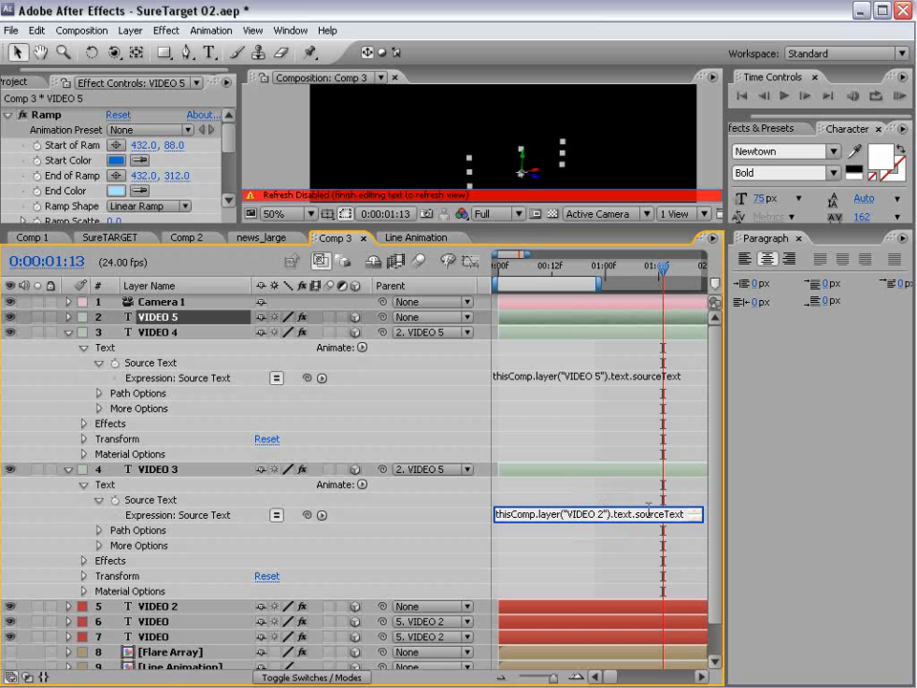
text(5)
click(598, 499)
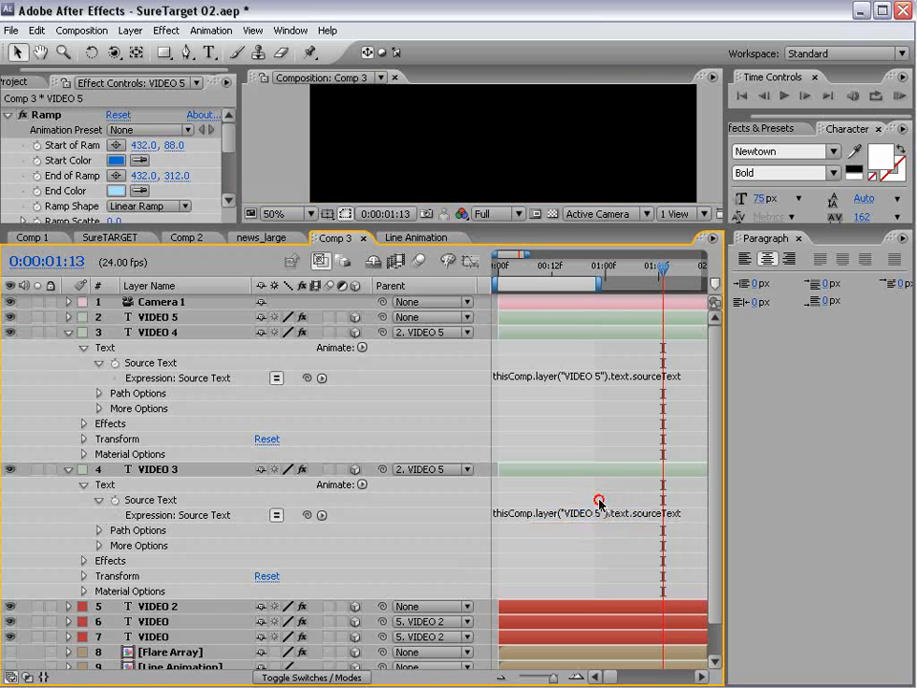
click(69, 349)
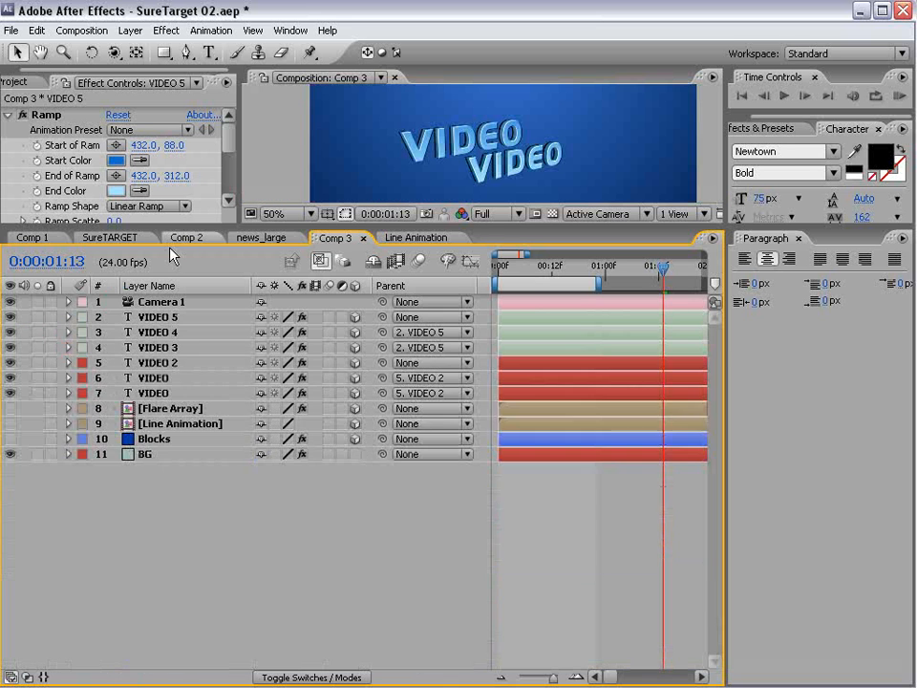
drag(183, 229, 179, 356)
- Retype the VIDEO 5 text as COPILOT and view the composition at 100%
double_click(158, 444)
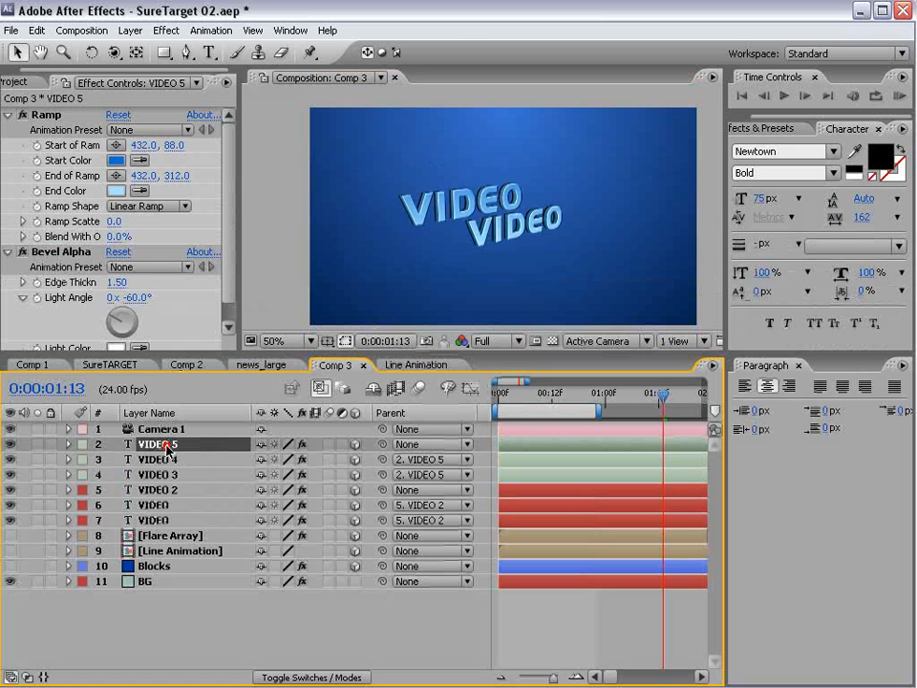
text(COPILOT)
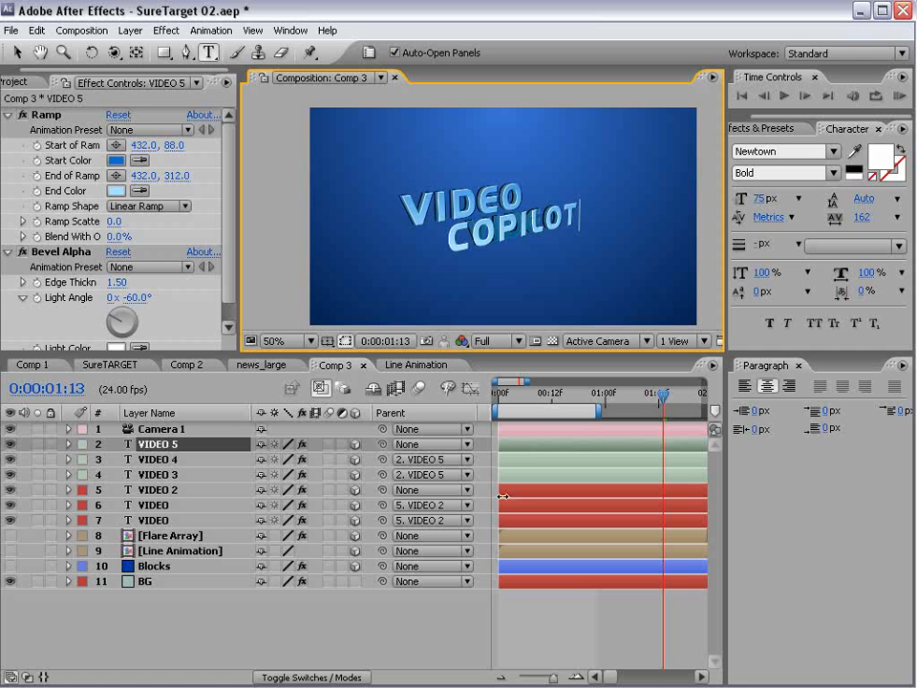
click(559, 626)
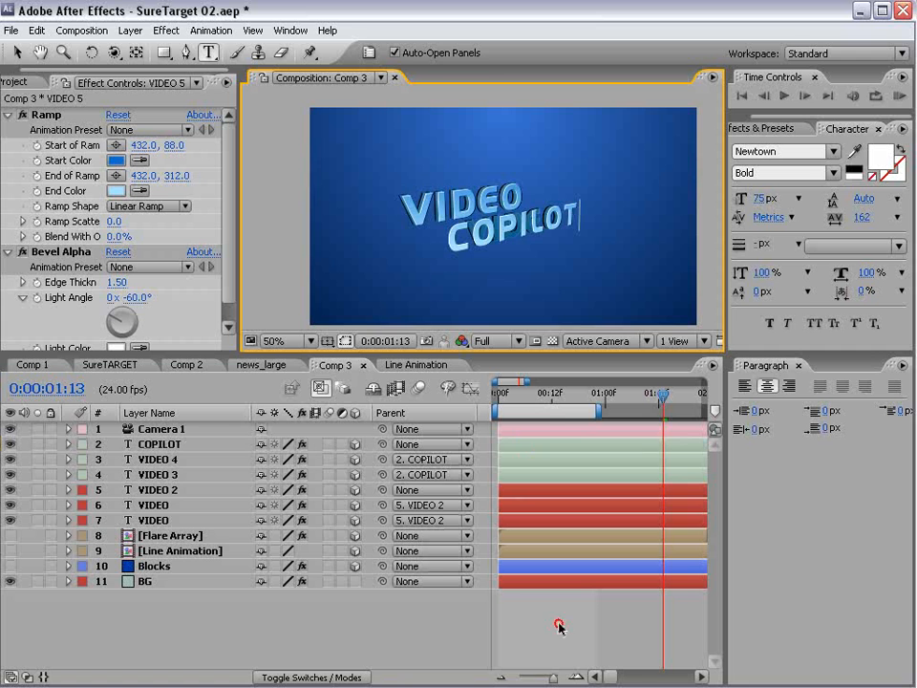
key(period)
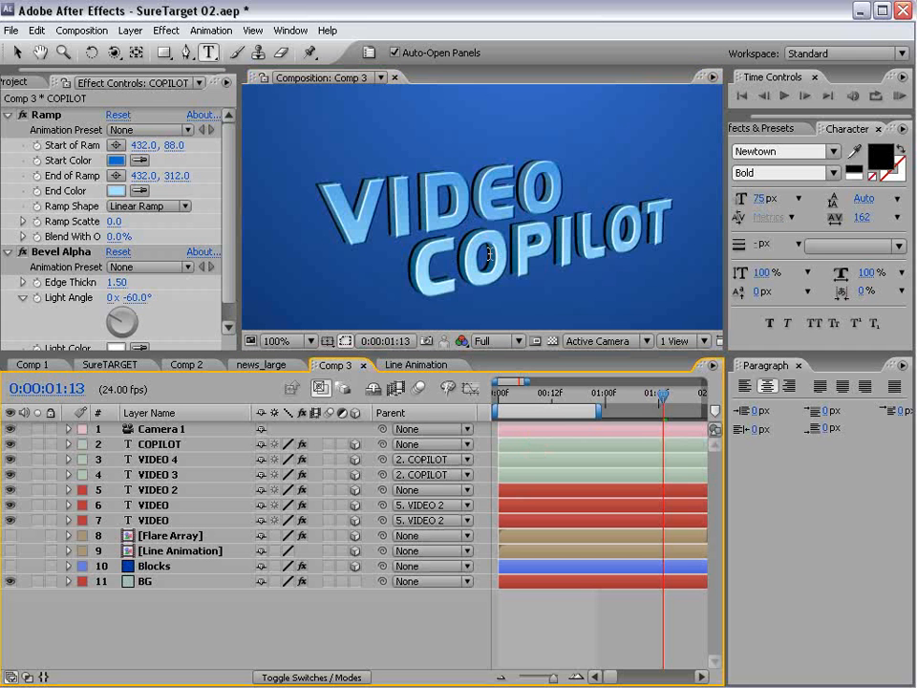
click(150, 444)
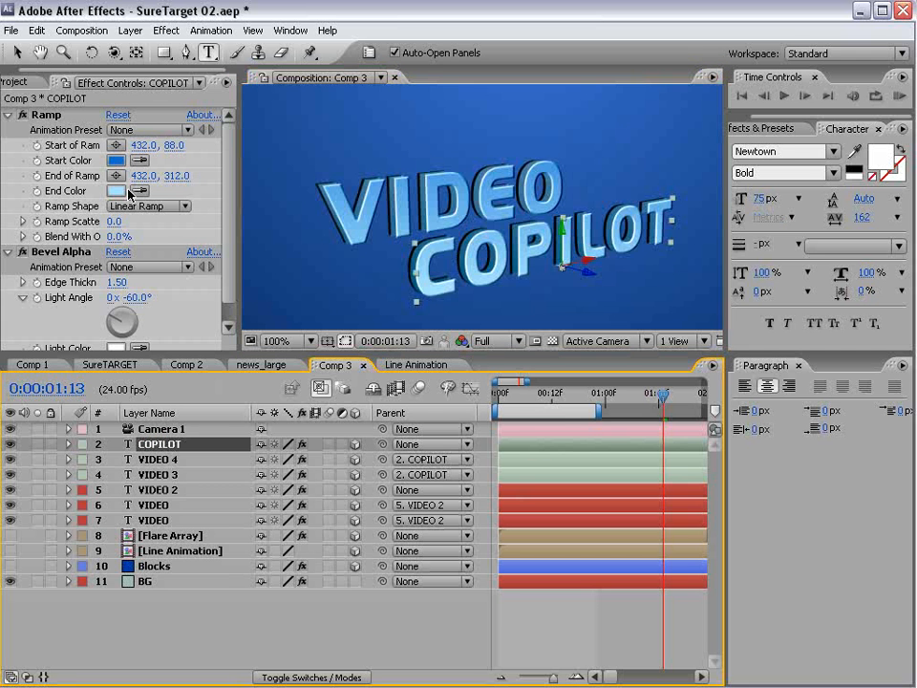
- Give COPILOT's Ramp grey colours and move its points to 432,171 and 432,348
click(116, 160)
drag(338, 495, 223, 509)
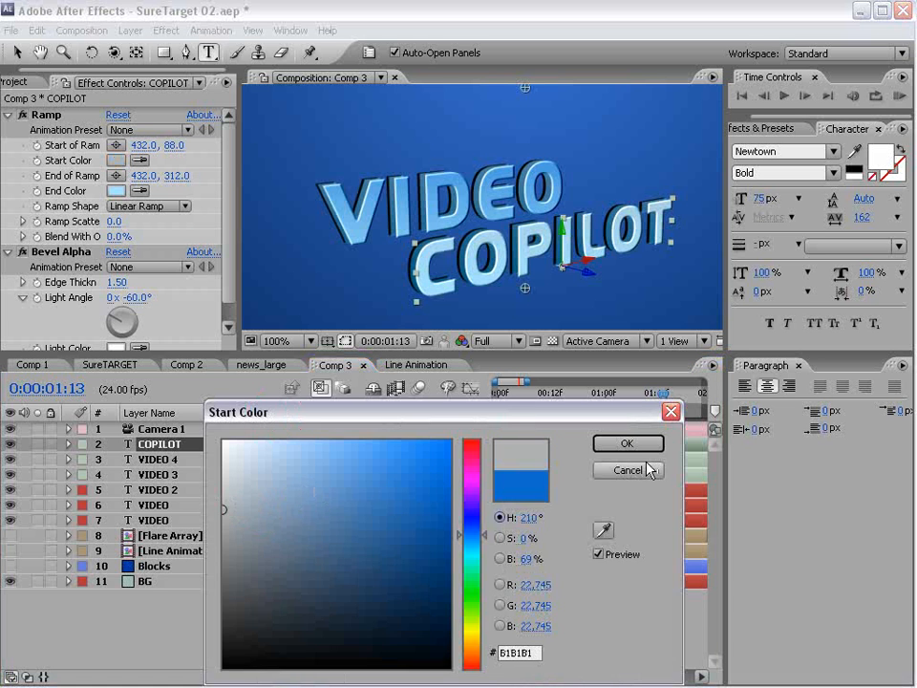
click(635, 445)
click(117, 192)
drag(293, 567, 220, 556)
click(607, 441)
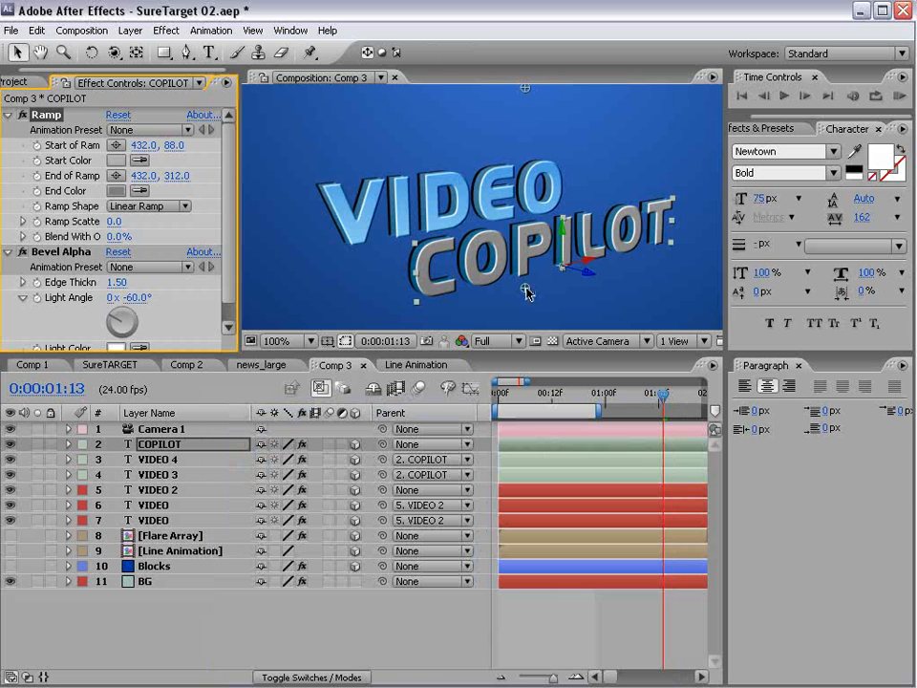
drag(528, 293, 527, 321)
drag(526, 89, 518, 169)
- Refine the Ramp colours to pale bluish grey D2D6DF and warm grey A39797
click(116, 161)
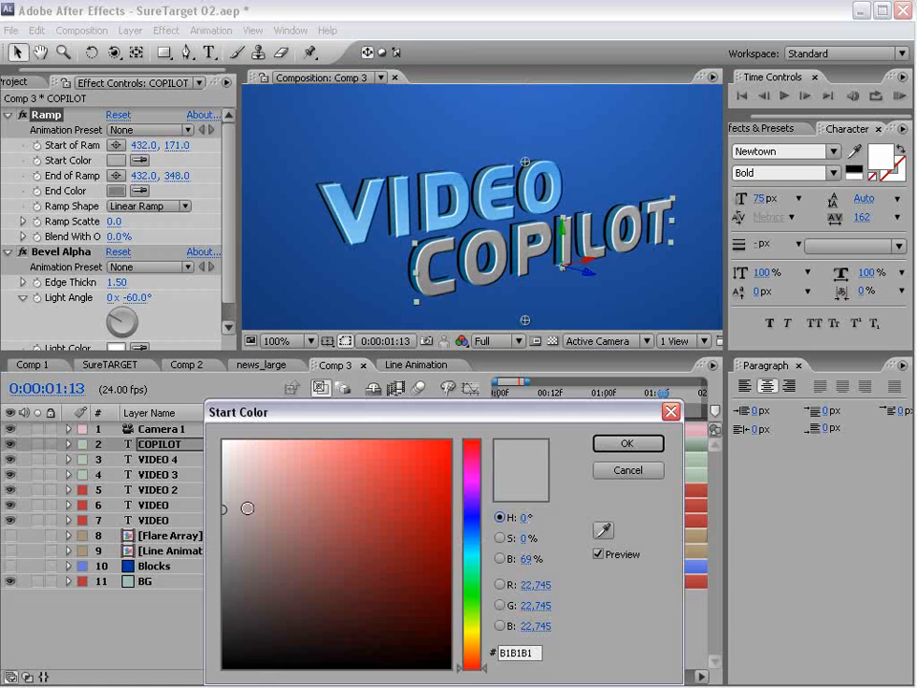
mouse_move(229, 487)
mouse_down()
mouse_move(222, 469)
mouse_move(195, 464)
mouse_up()
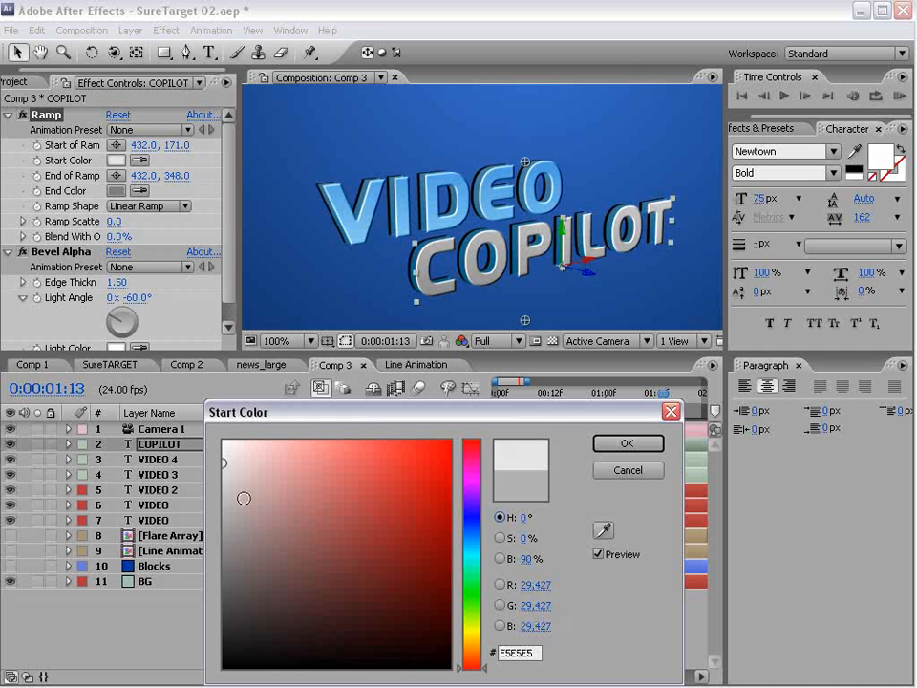
drag(473, 558, 472, 528)
drag(321, 515, 234, 468)
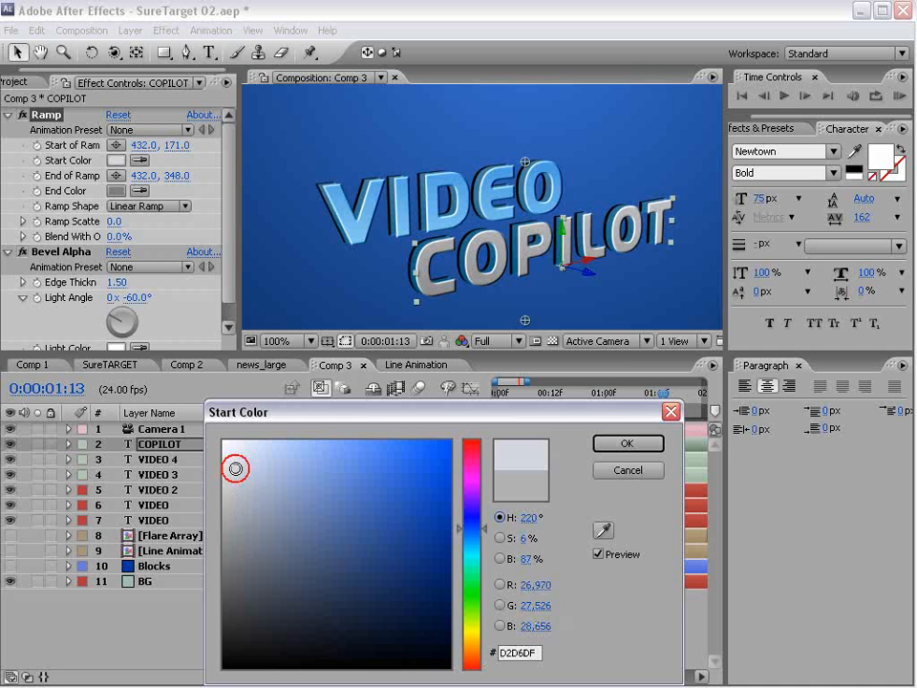
click(627, 443)
click(115, 191)
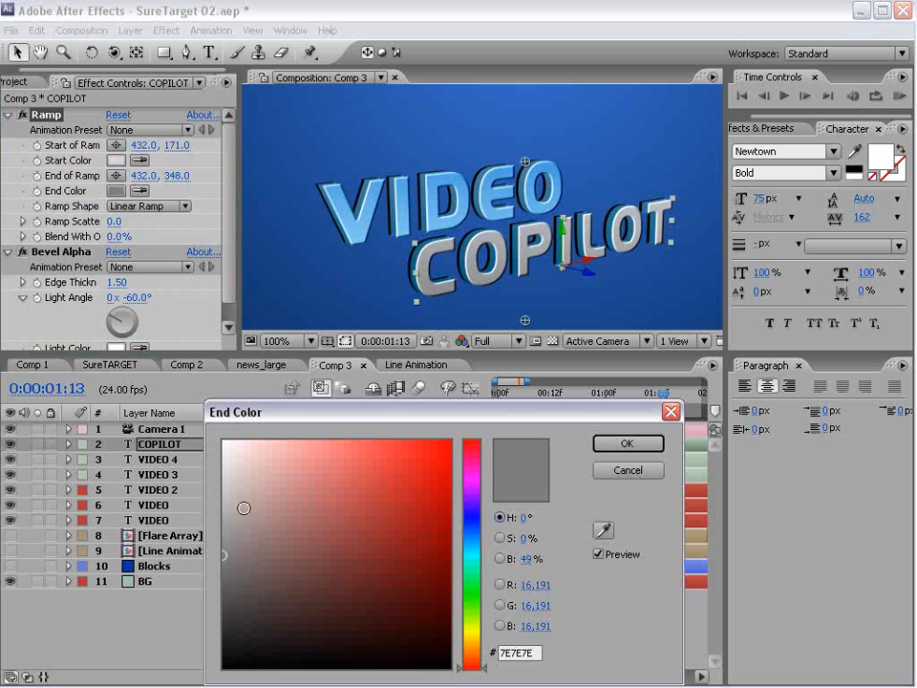
click(227, 503)
drag(233, 515, 238, 522)
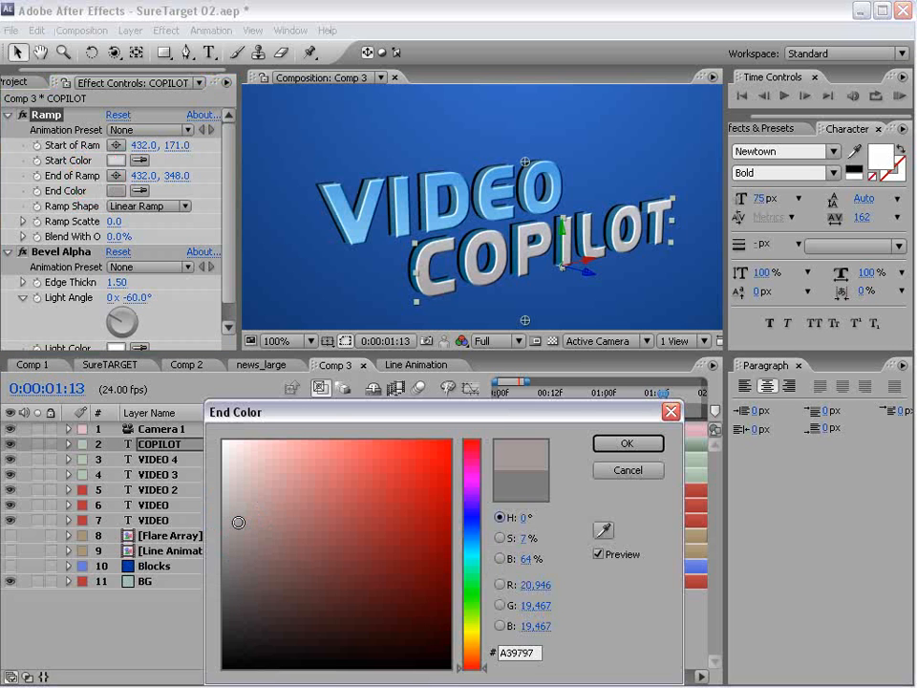
click(626, 443)
- Give VIDEO 4's Ramp a very pale blue start and a 67A2DE end colour
click(241, 459)
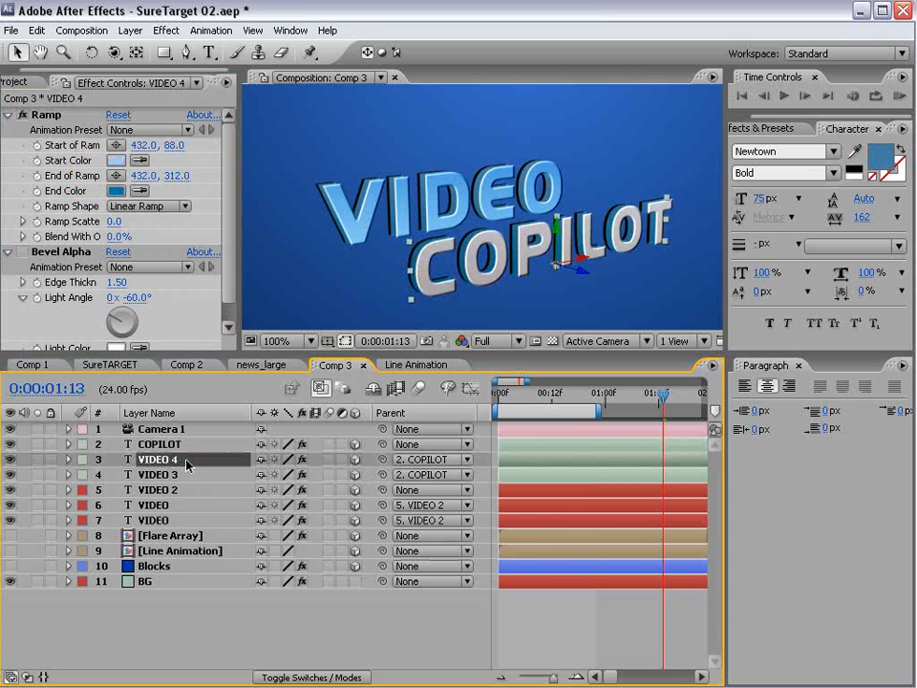
click(116, 160)
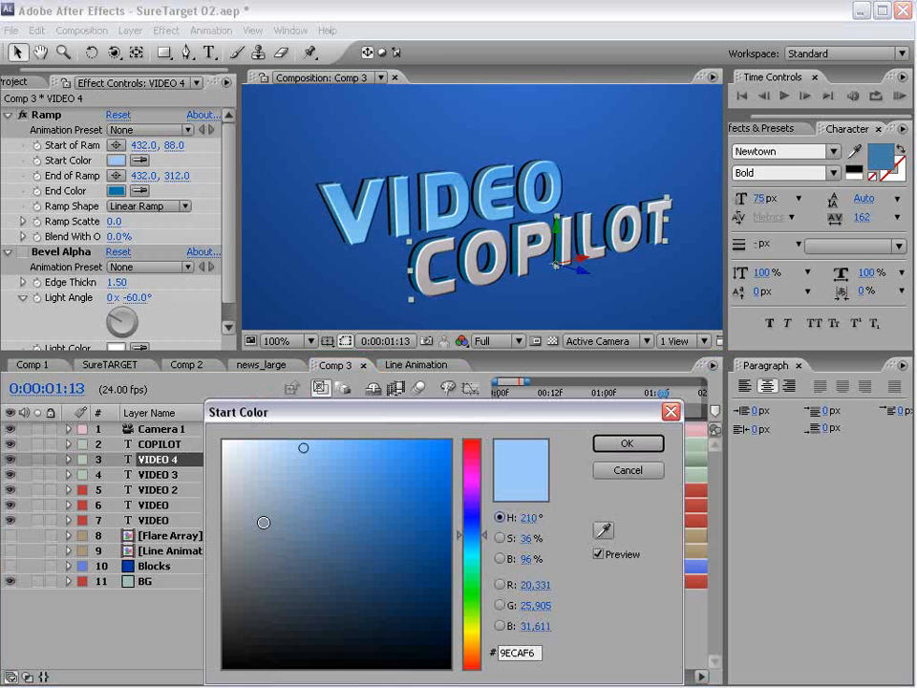
mouse_move(266, 467)
mouse_down()
mouse_move(250, 460)
mouse_move(279, 475)
mouse_move(344, 469)
mouse_up()
click(625, 443)
click(116, 191)
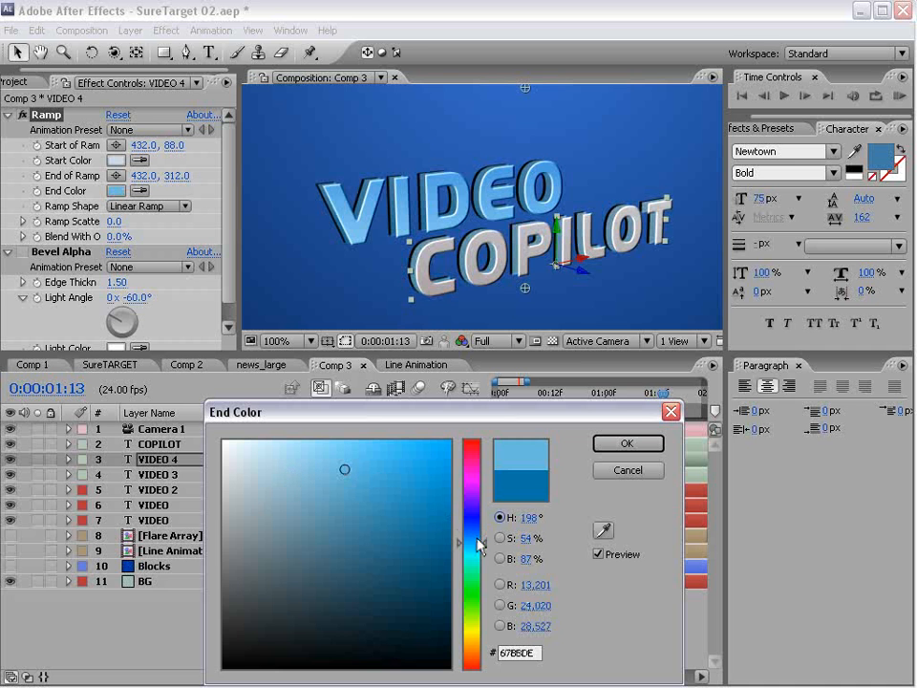
drag(479, 543, 479, 537)
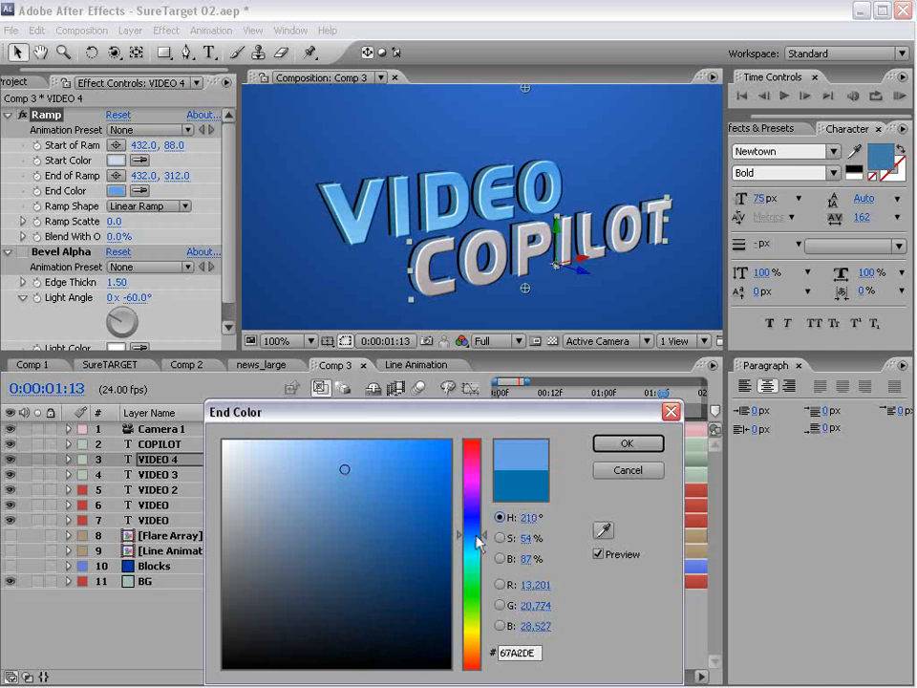
click(627, 443)
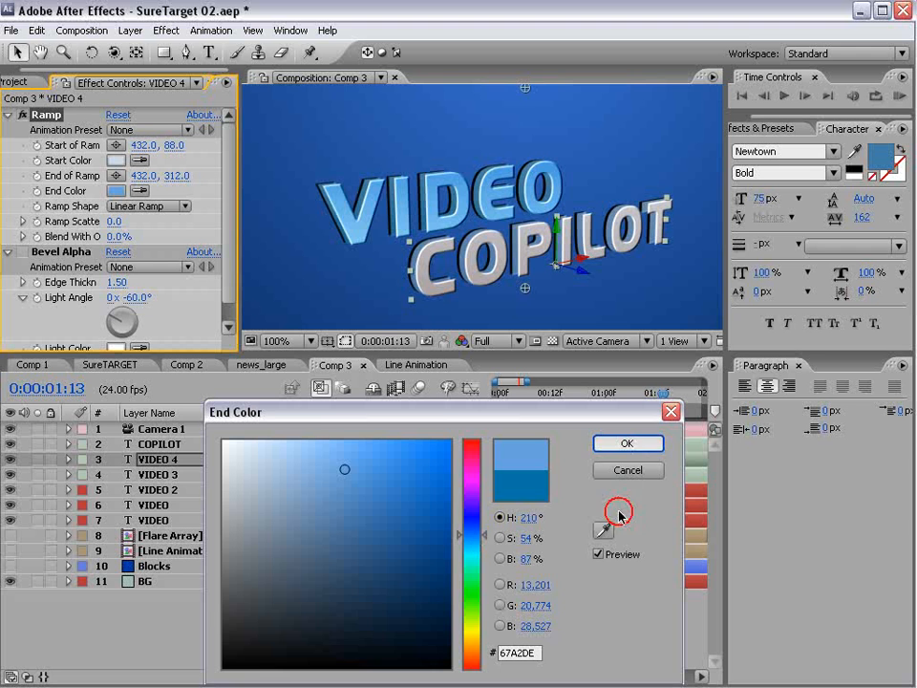
click(594, 621)
scroll(552, 215, down, 2)
scroll(522, 265, up, 2)
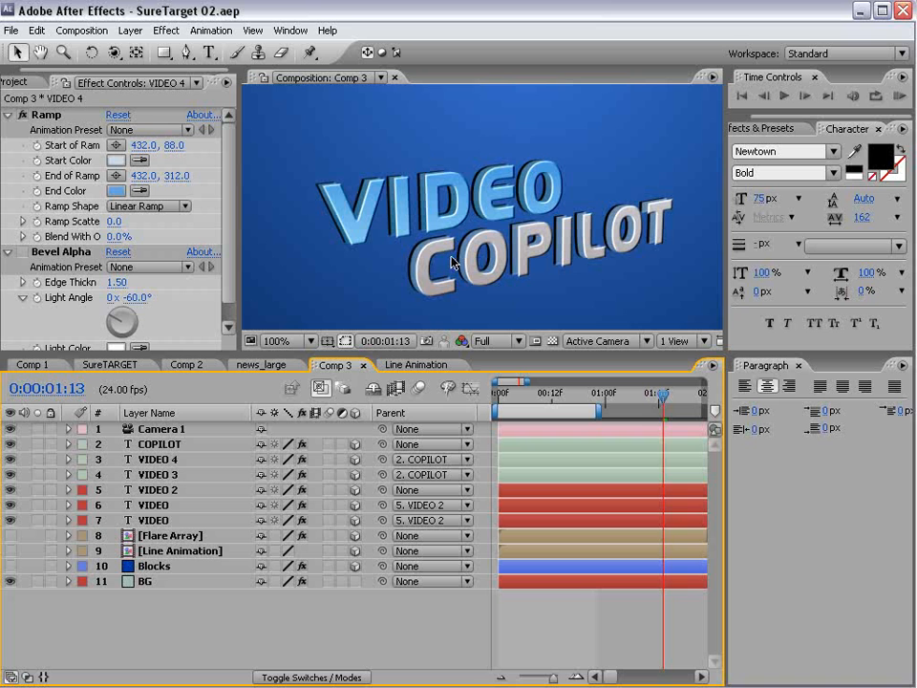
scroll(431, 275, up, 1)
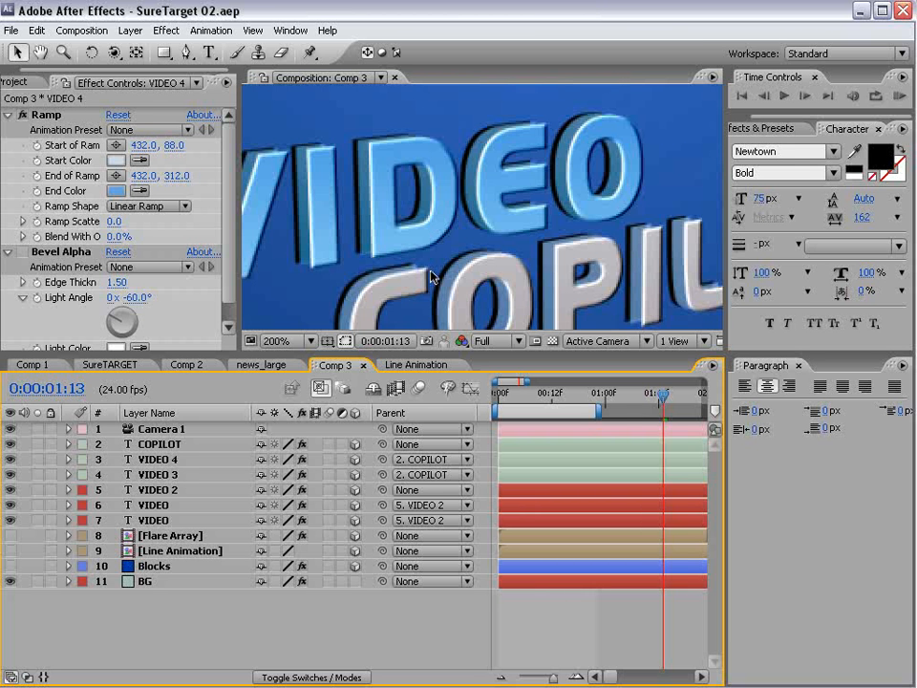
scroll(404, 287, down, 1)
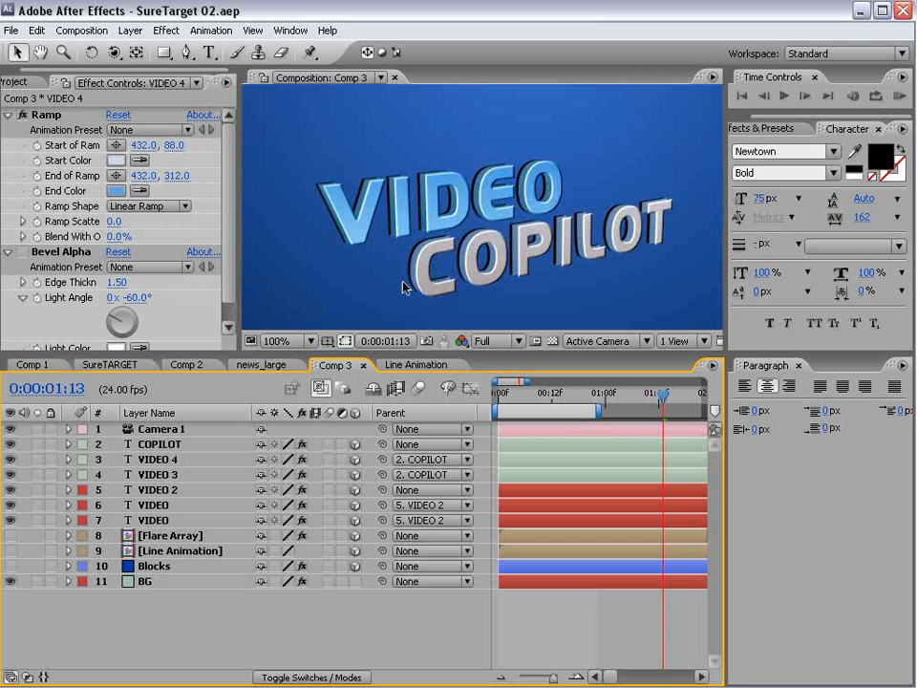
click(553, 627)
- Lock layers 3, 4, 6 and 7: VIDEO 4, VIDEO 3 and both VIDEO layers
click(51, 459)
click(51, 475)
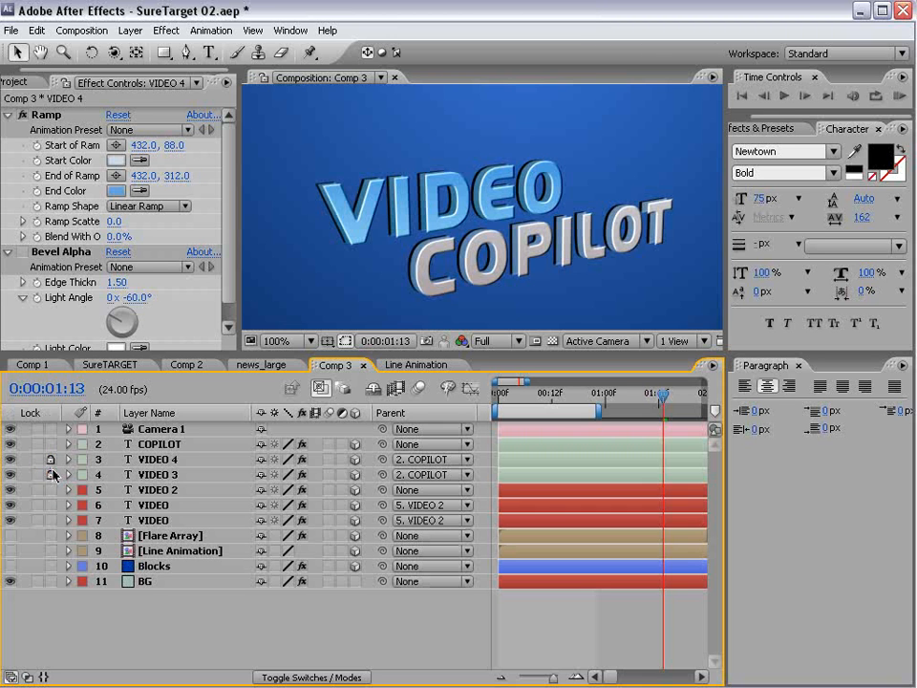
click(50, 505)
click(51, 520)
- Select VIDEO 2, zoom the viewer to 50%, then deselect all layers
click(165, 492)
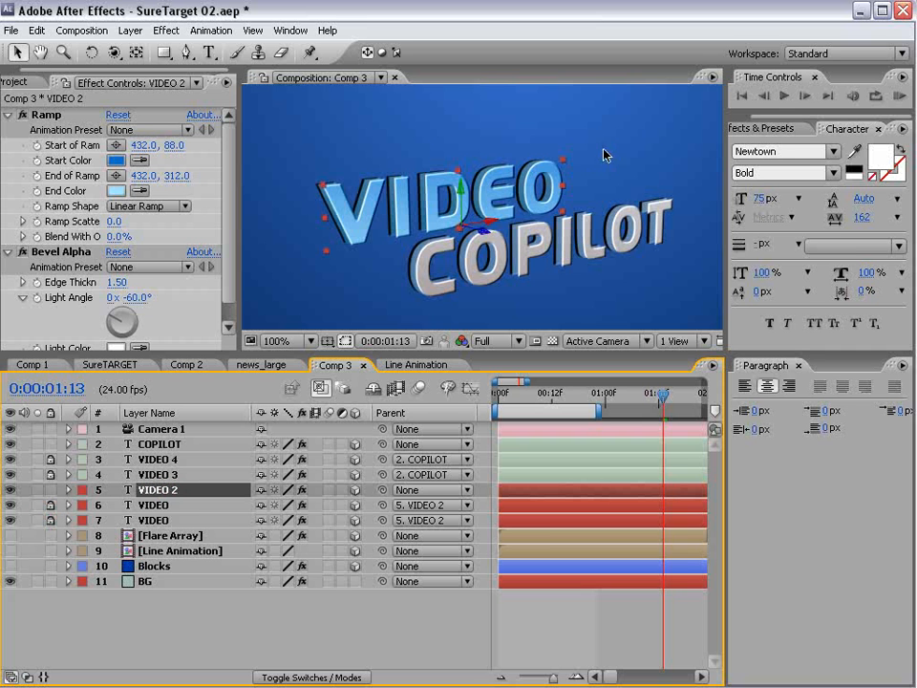
scroll(600, 123, down, 2)
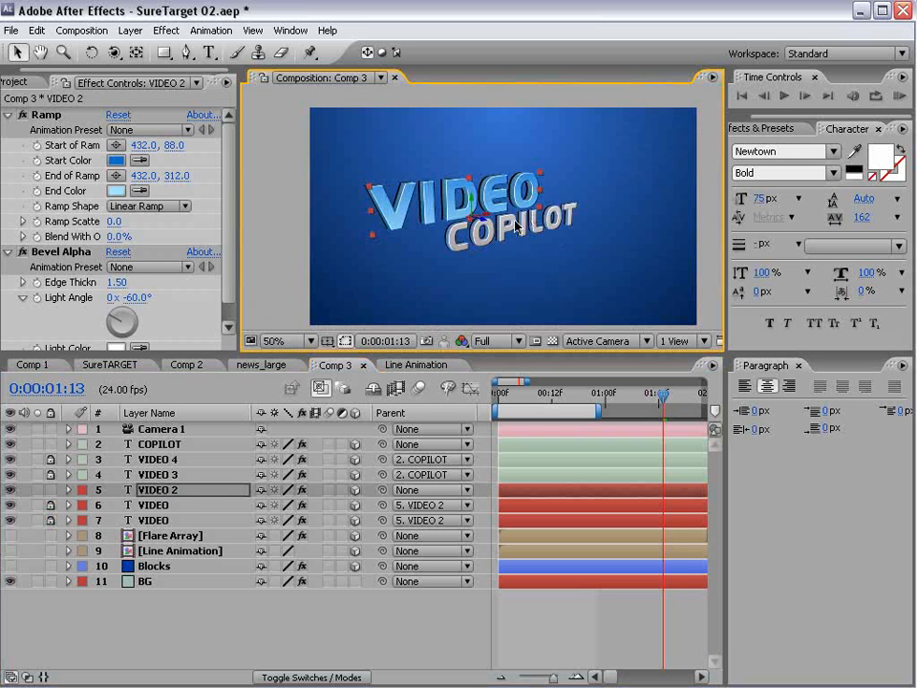
click(567, 598)
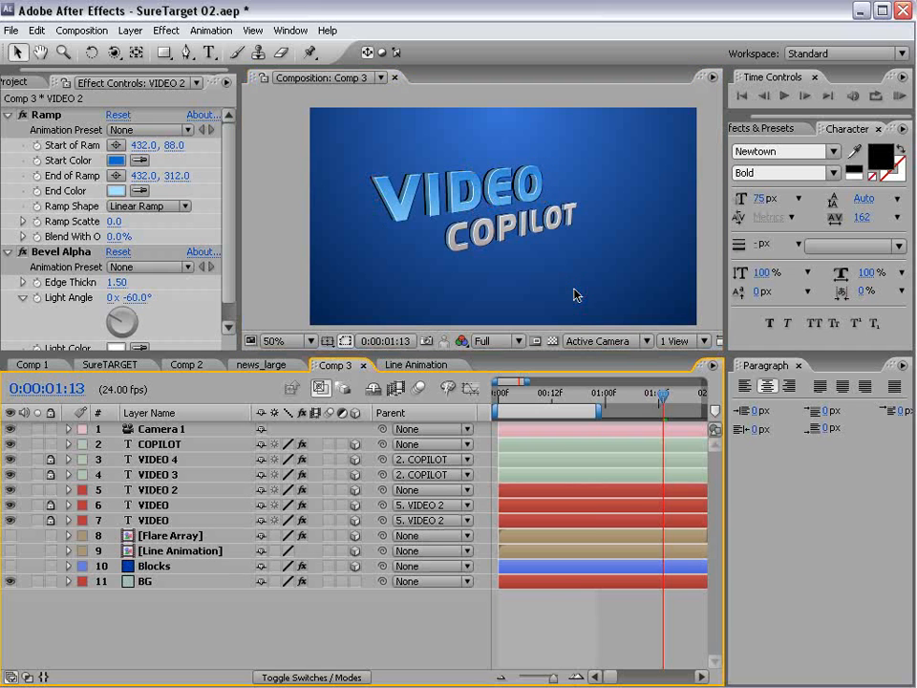
- Shift the COPILOT and VIDEO 2 title layers up and right, then make the Blocks layer visible
click(158, 444)
ctrl+click(158, 489)
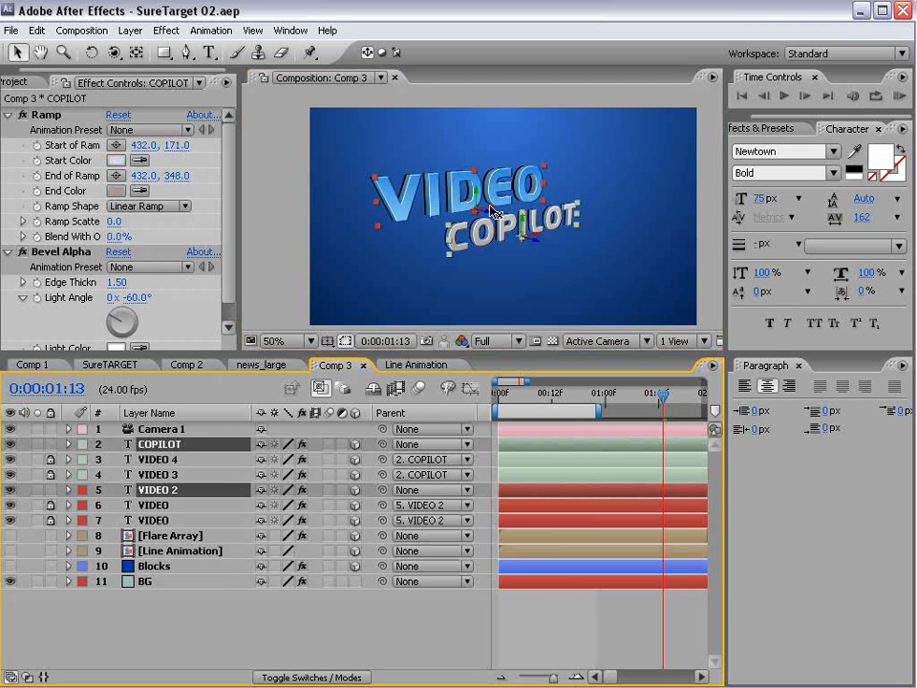
drag(490, 210, 513, 198)
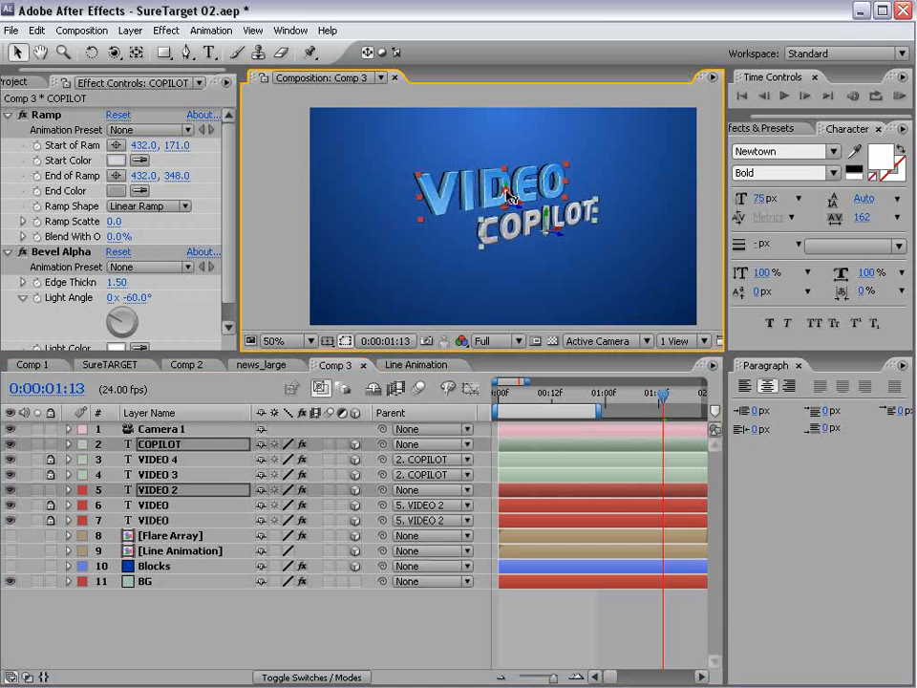
click(665, 382)
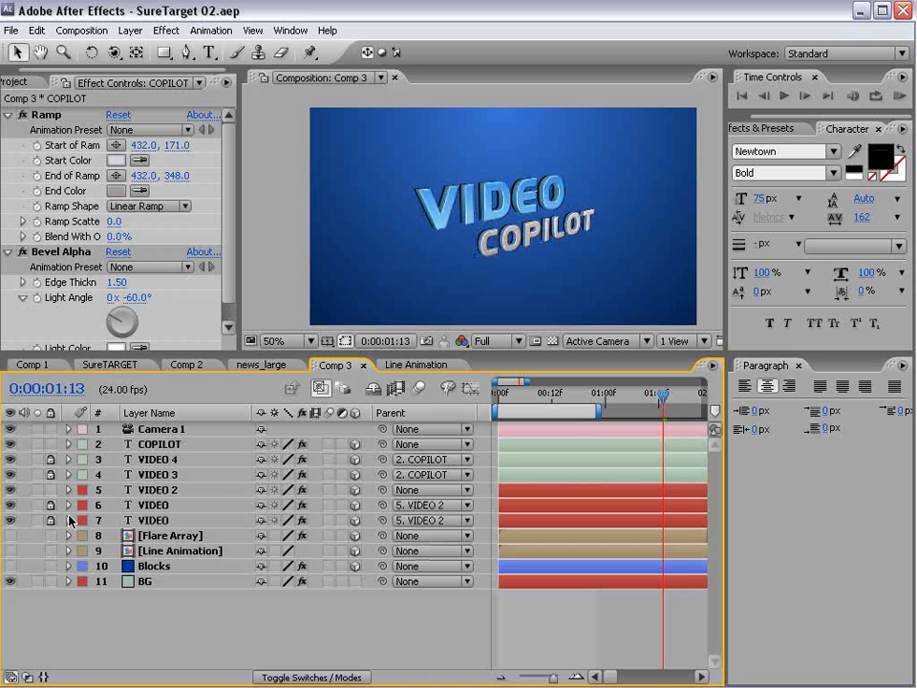
click(9, 565)
- Turn off Camera 1 and solo the Blocks layer
click(170, 567)
key(F4)
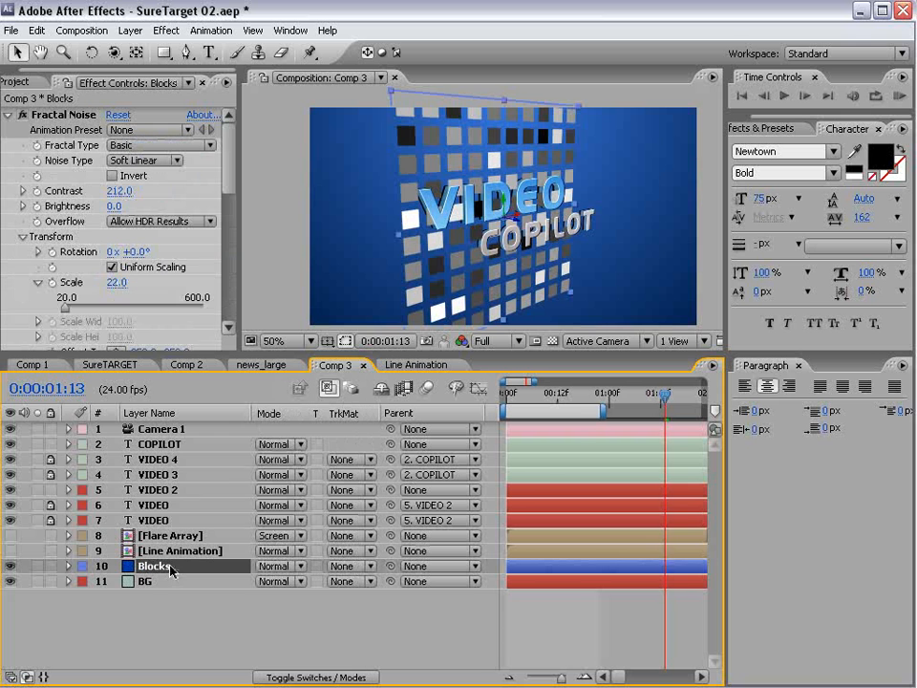
click(11, 429)
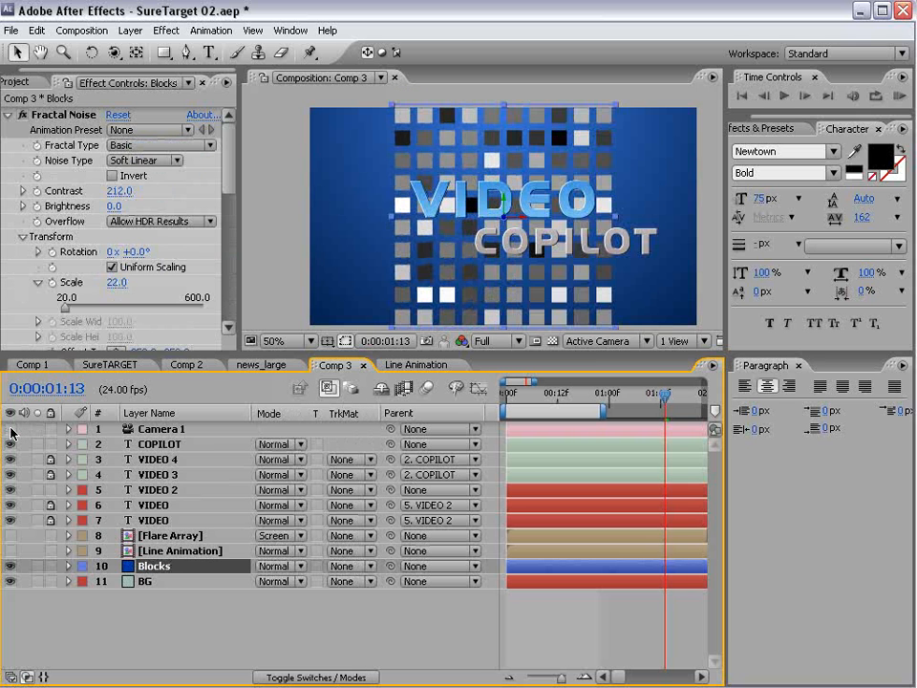
click(39, 566)
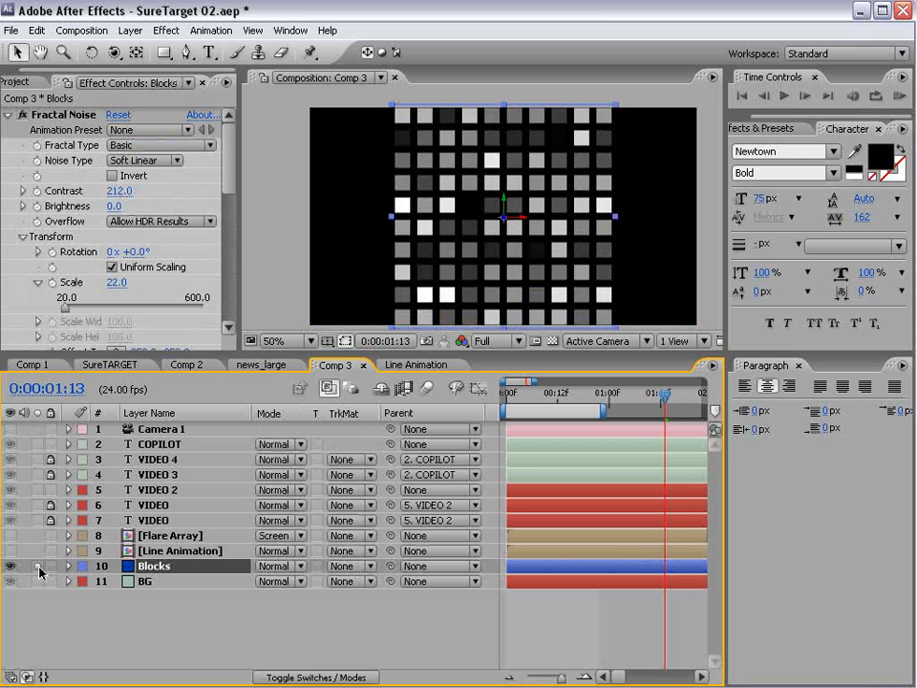
- Choose the Pen tool and maximize the Composition panel to fill the window
drag(367, 353, 366, 401)
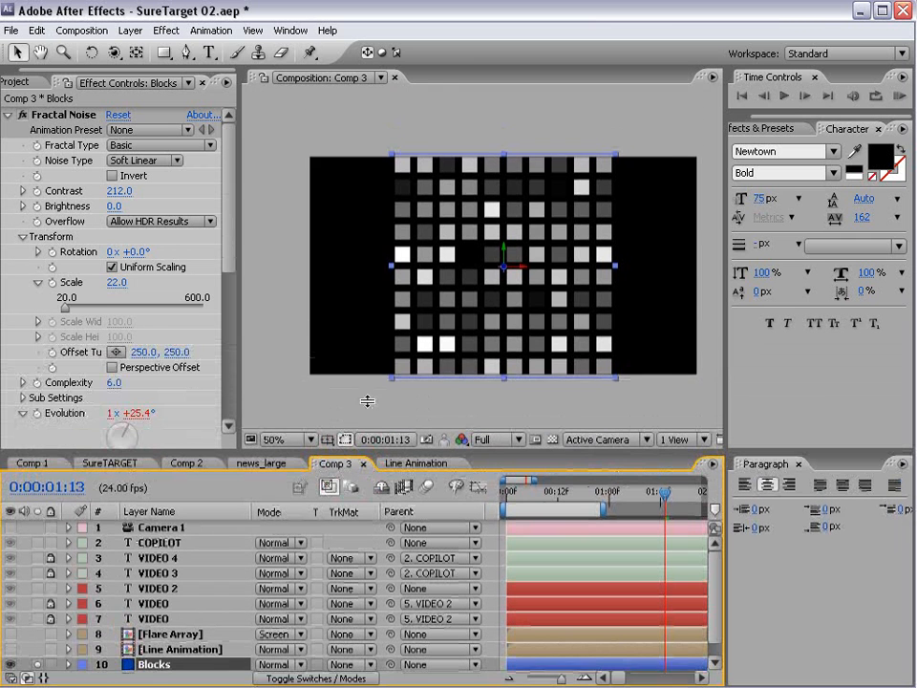
scroll(496, 279, up, 1)
click(186, 53)
scroll(396, 160, down, 1)
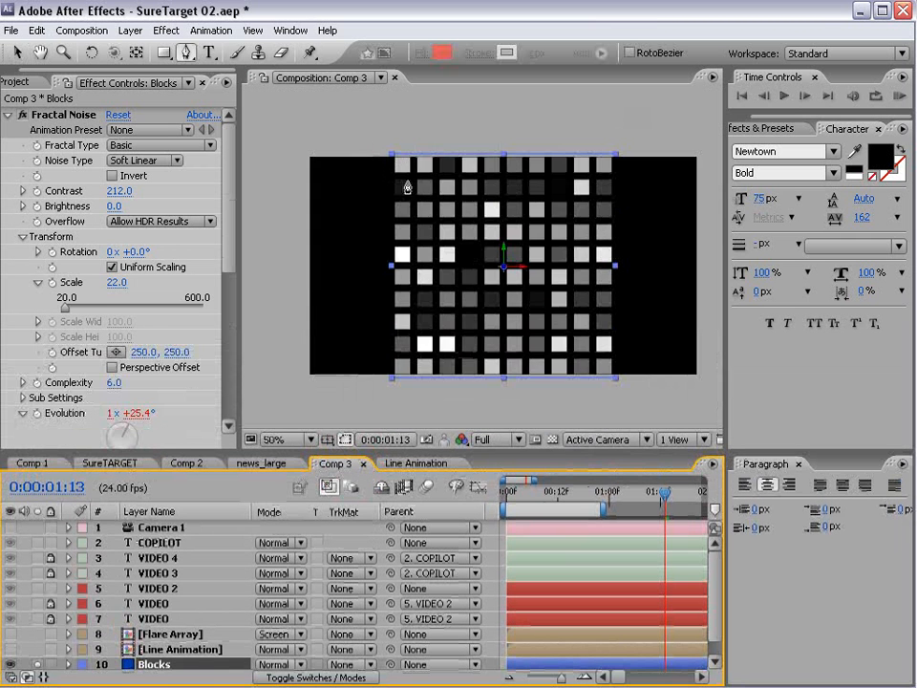
key(grave)
scroll(419, 258, up, 1)
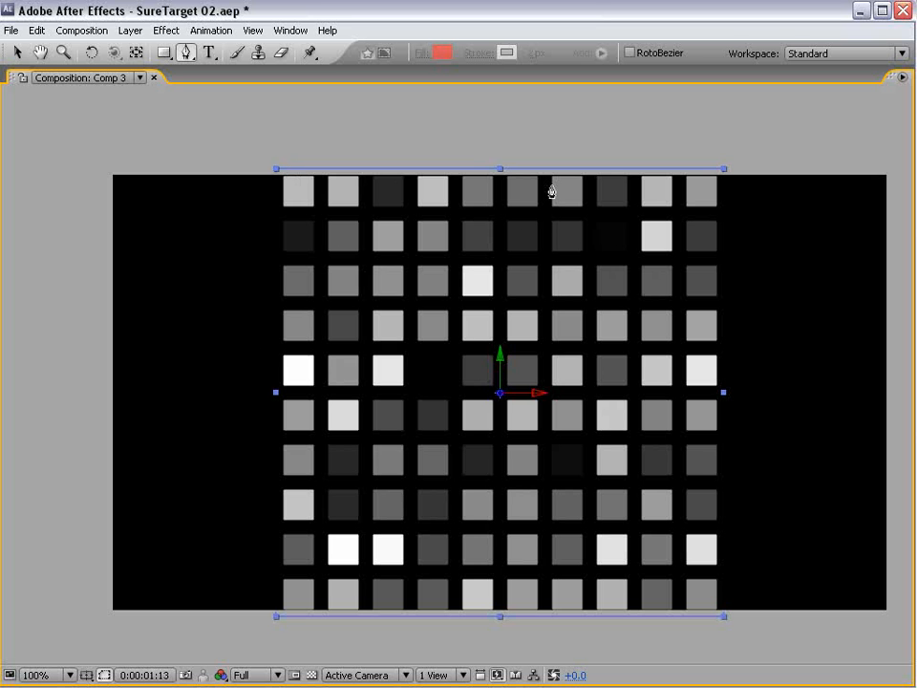
- Trace the stepped mask outline across the top and down the right side of the grid
click(279, 211)
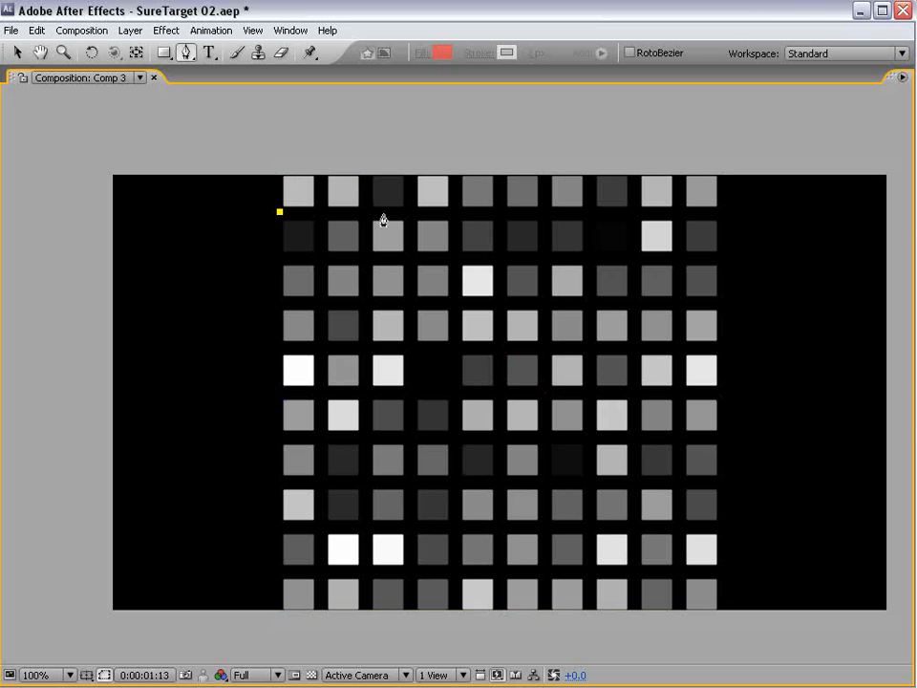
click(363, 210)
click(366, 169)
click(457, 168)
click(455, 257)
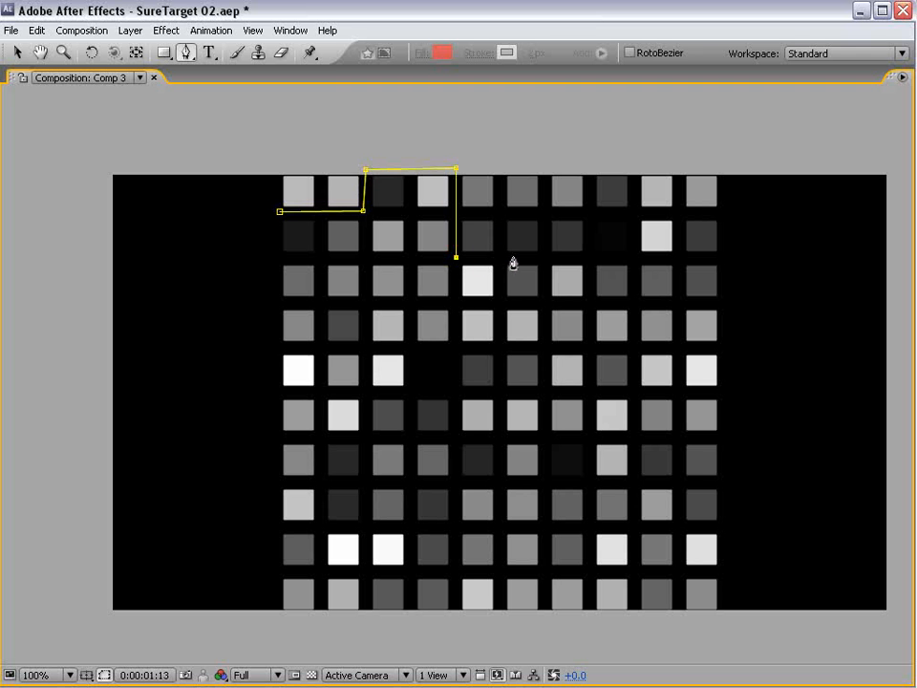
click(547, 257)
click(549, 221)
click(638, 212)
click(638, 258)
click(723, 264)
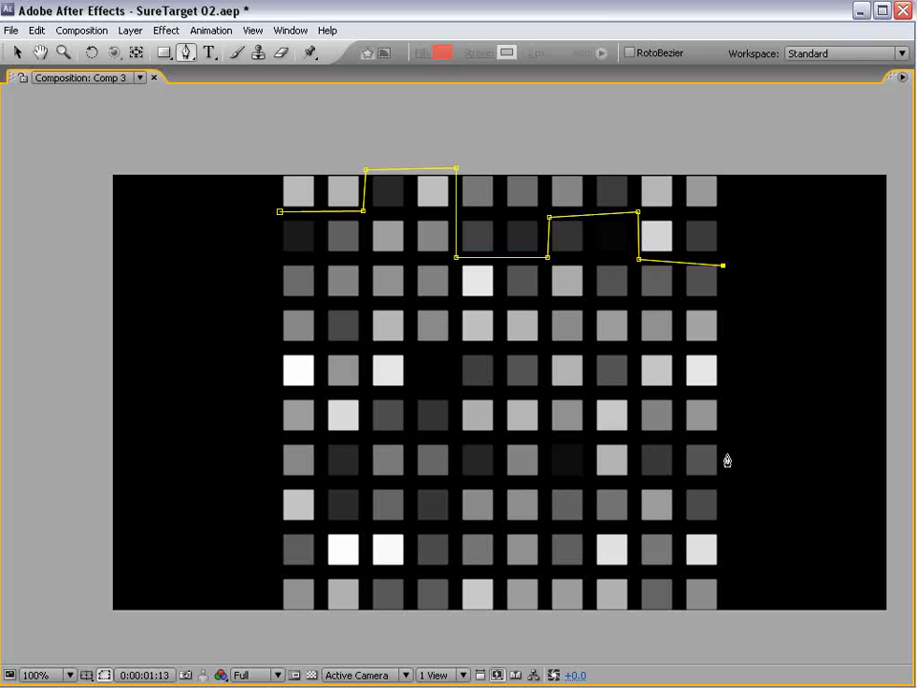
click(729, 437)
click(634, 438)
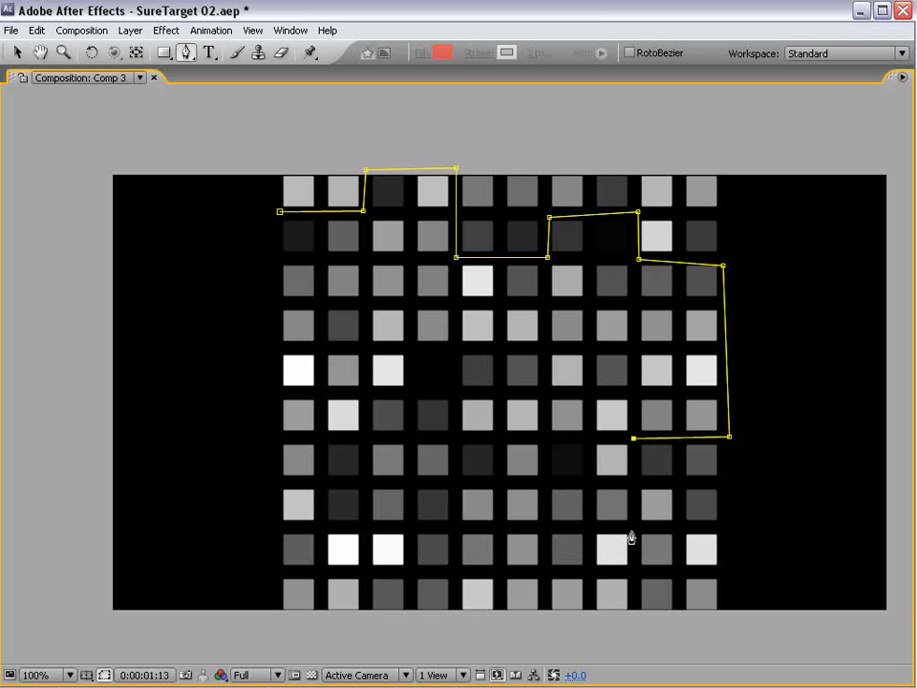
click(631, 529)
- Continue the stepped mask along the bottom and up the left side, closing it at the start point
click(635, 572)
click(588, 575)
click(583, 620)
click(413, 612)
click(412, 528)
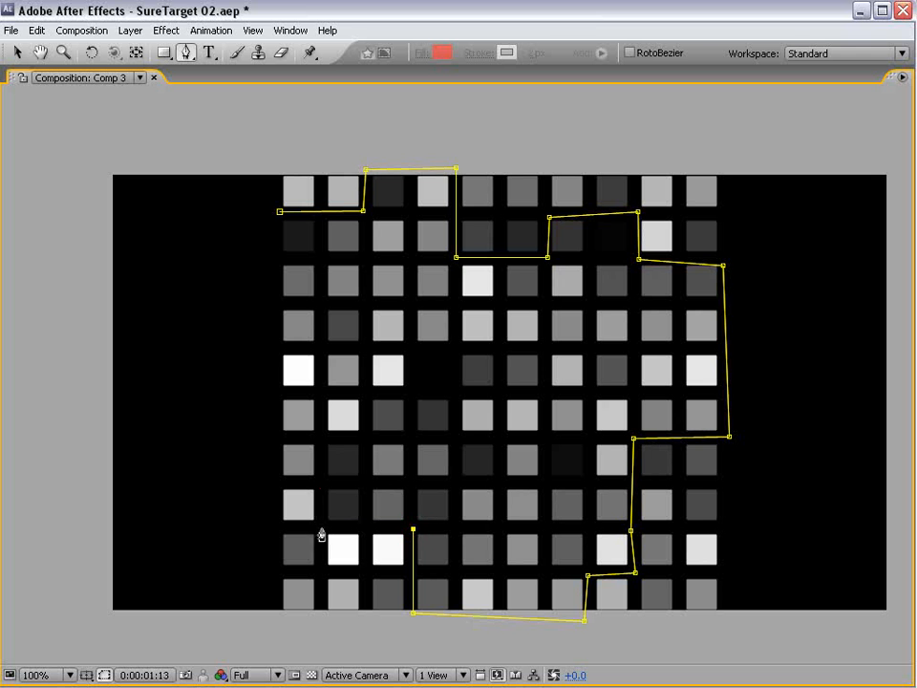
click(320, 528)
click(320, 444)
click(363, 437)
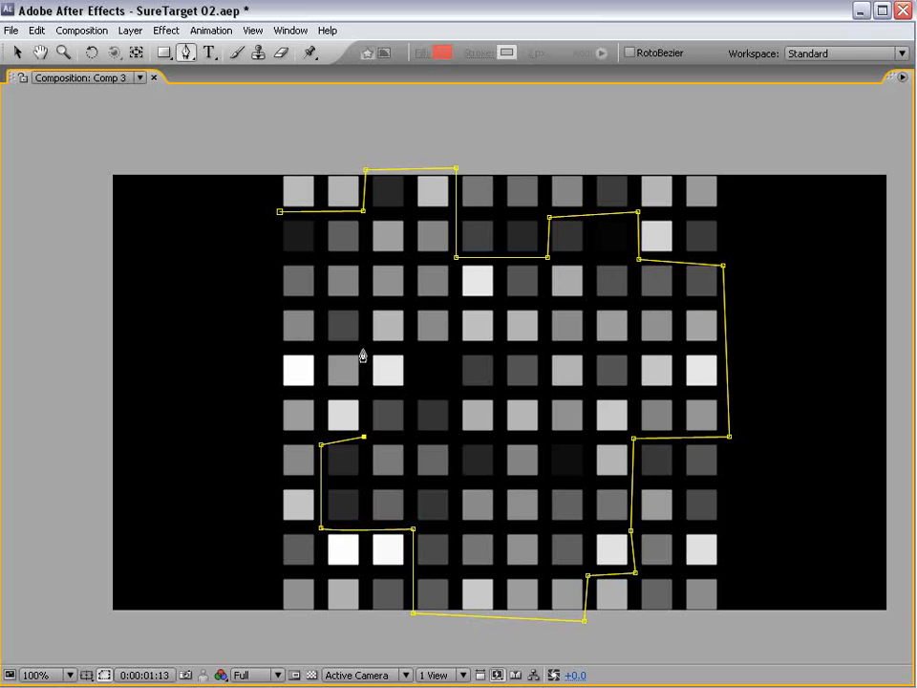
click(362, 348)
click(317, 343)
click(320, 259)
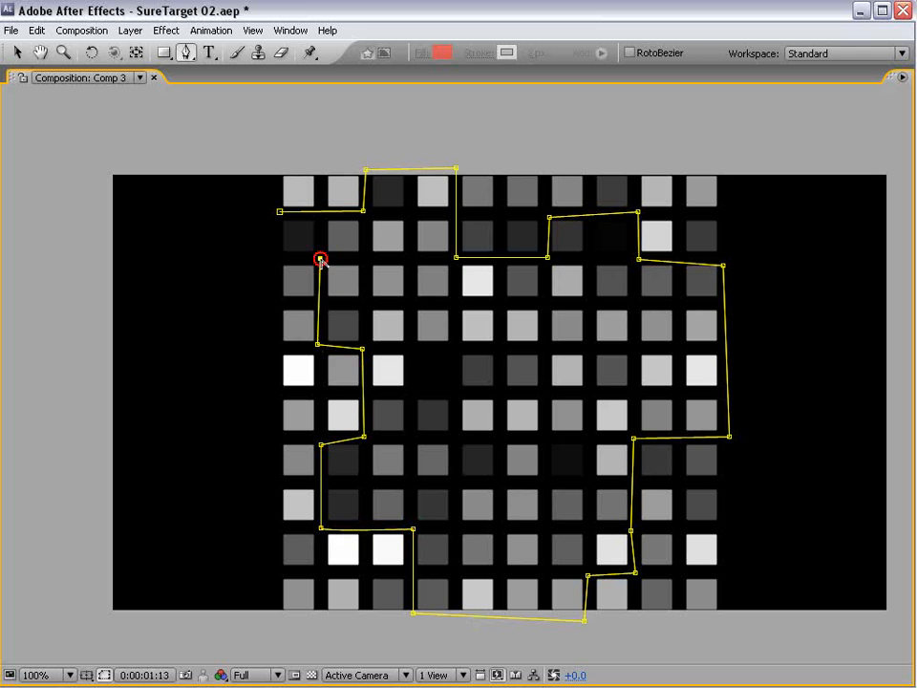
click(277, 254)
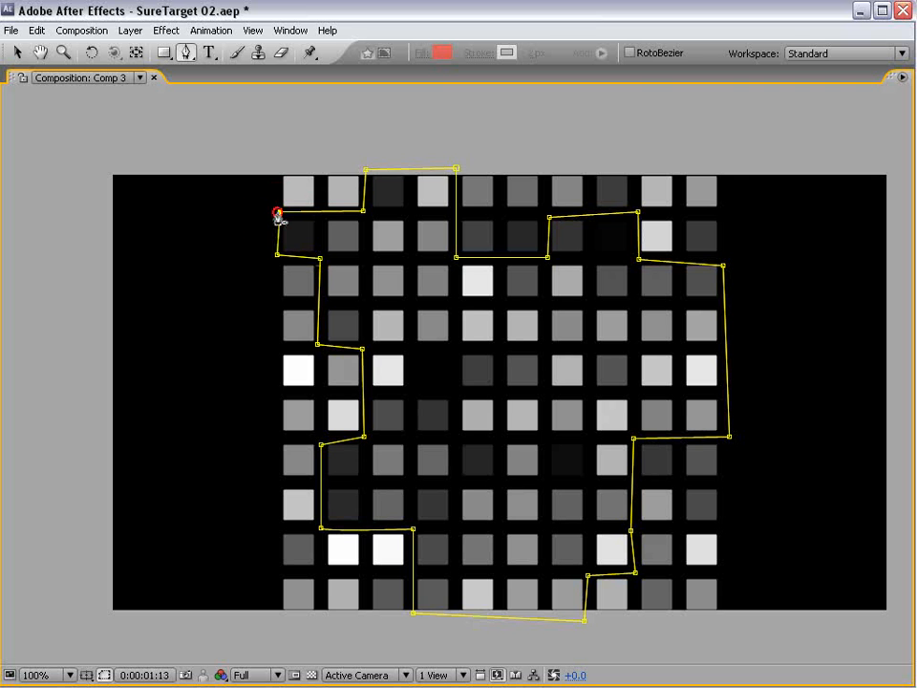
click(279, 211)
- Nudge several mask vertices to cut off stray squares, then restore the normal panel layout
key(v)
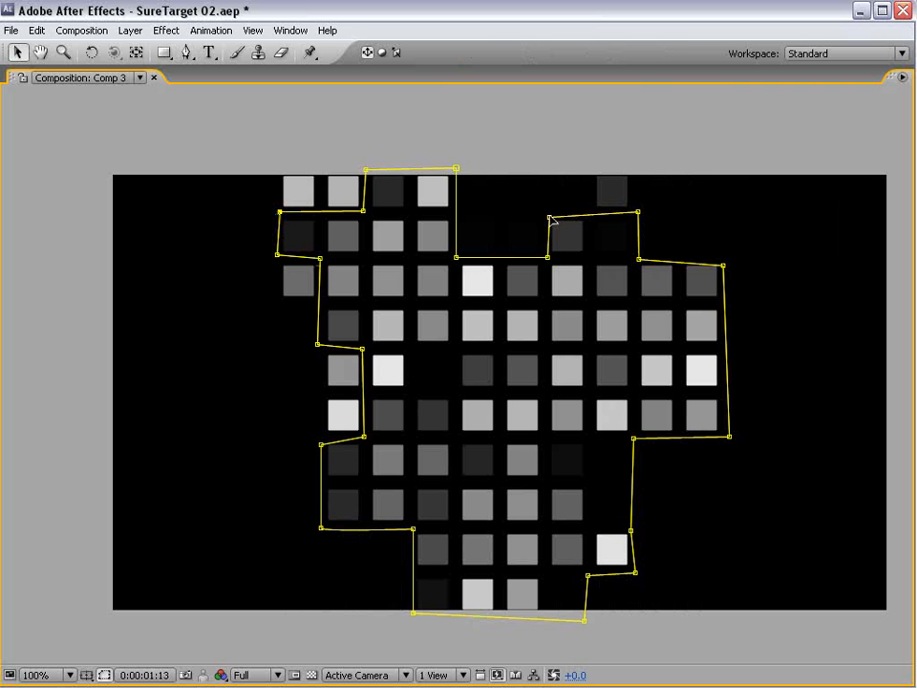
drag(550, 216, 547, 213)
drag(638, 212, 640, 215)
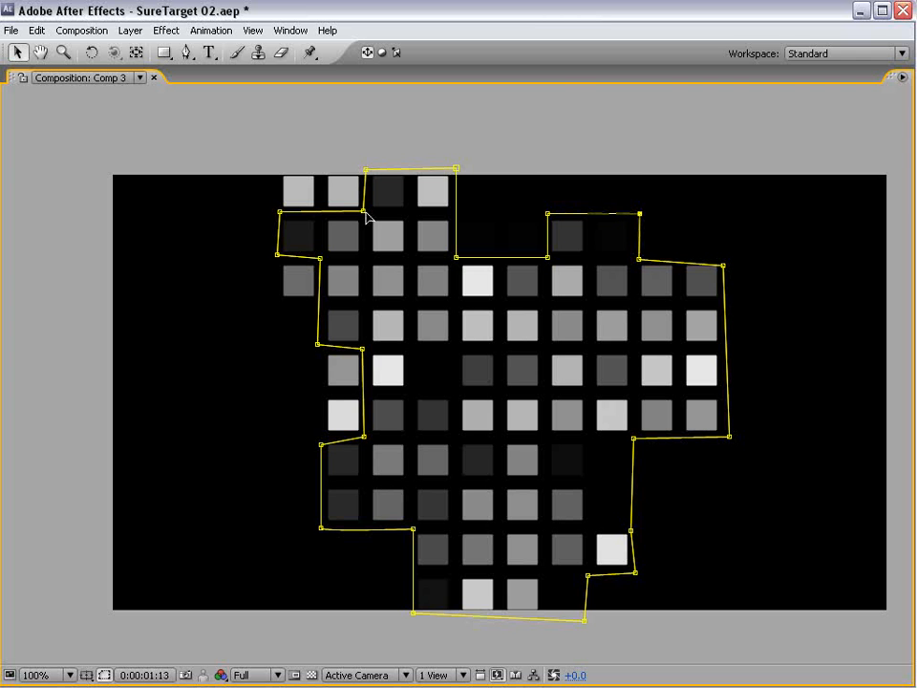
drag(361, 208, 363, 212)
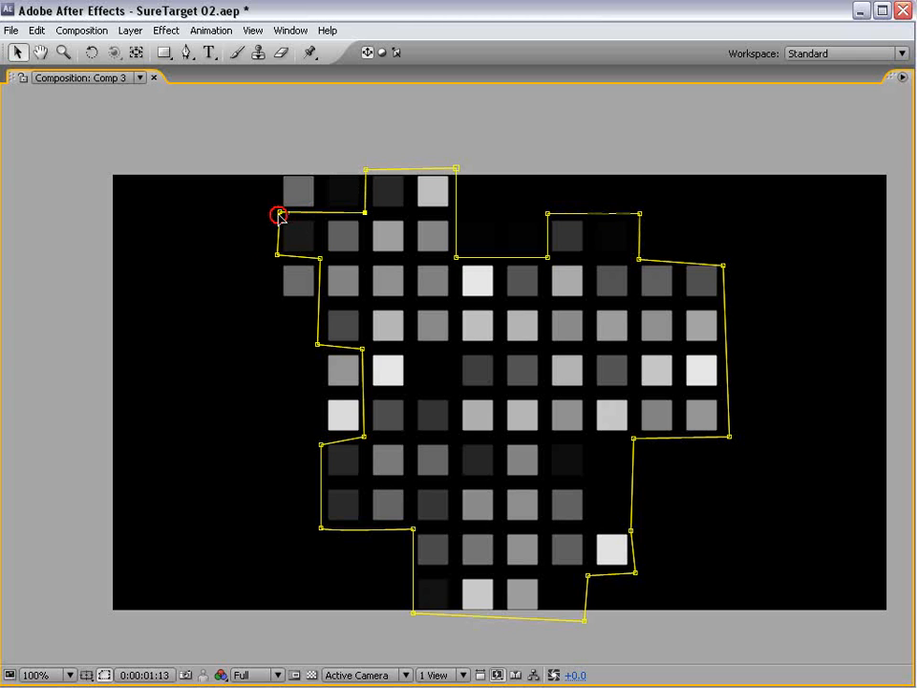
drag(278, 213, 277, 216)
drag(321, 259, 322, 257)
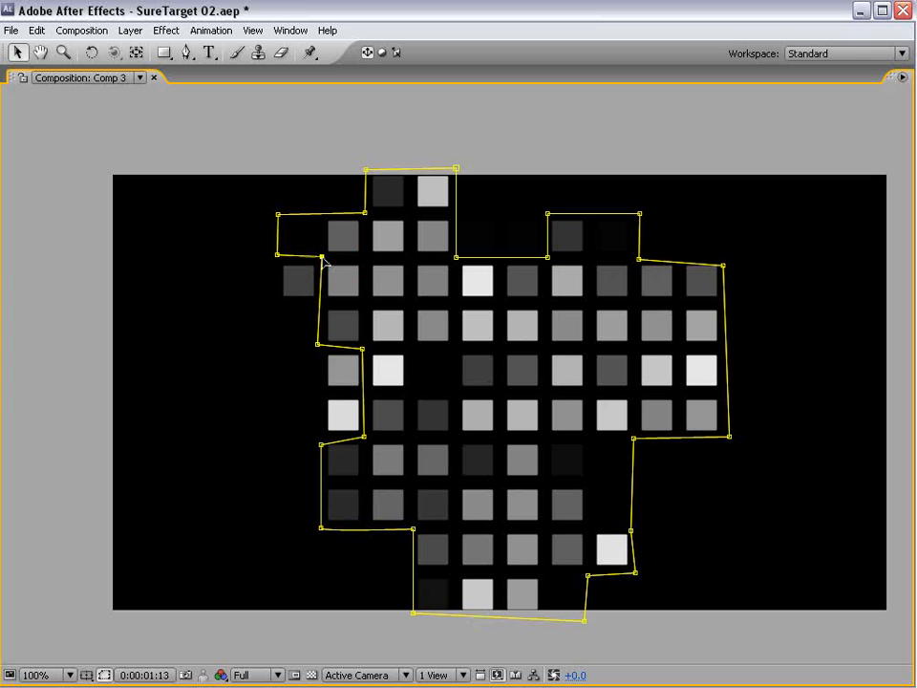
drag(316, 345, 322, 348)
key(grave)
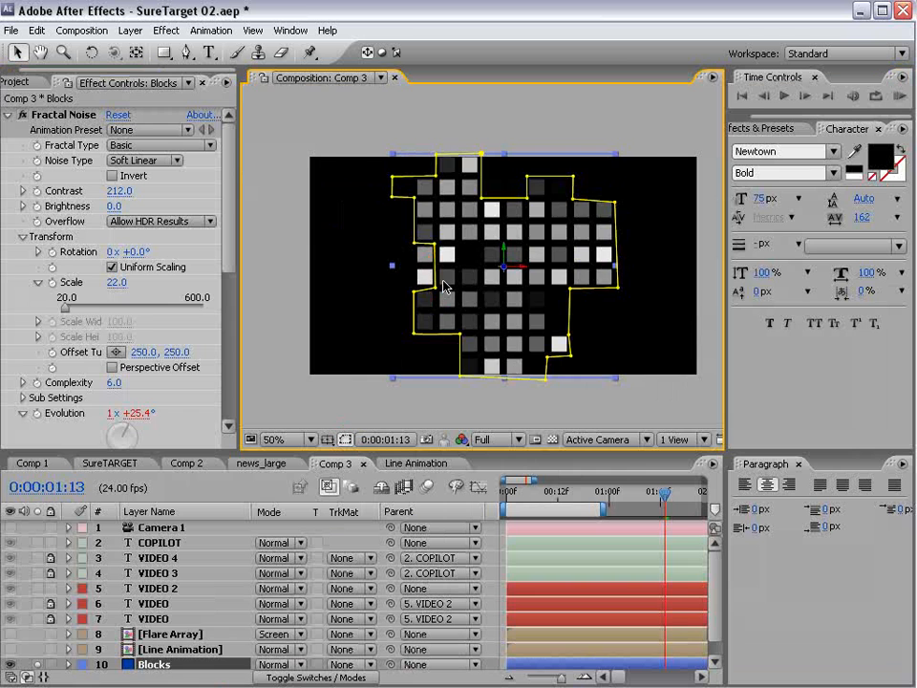
- Nudge one more left-side mask point and hide the mask outline in the viewer
scroll(442, 284, up, 1)
drag(389, 235, 392, 230)
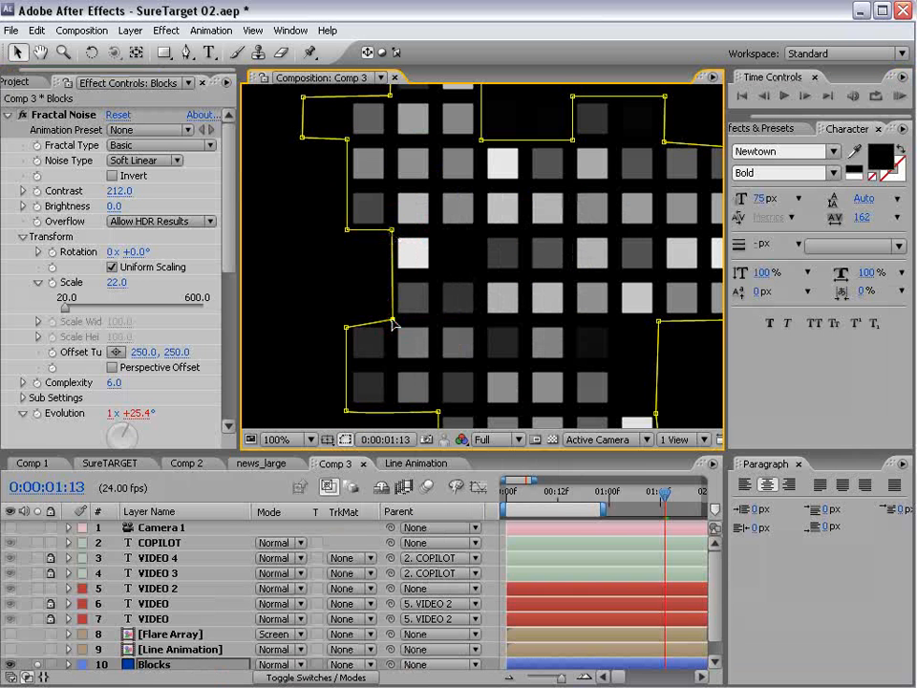
scroll(482, 276, down, 1)
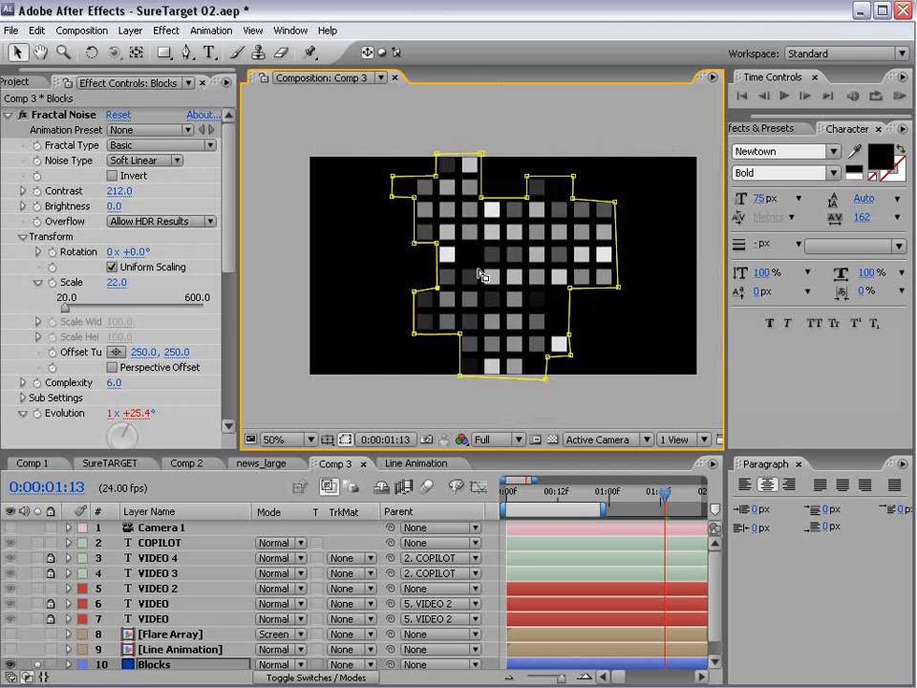
click(344, 438)
- Unsolo Blocks to bring back the full scene and make the timeline taller
scroll(205, 614, down, 1)
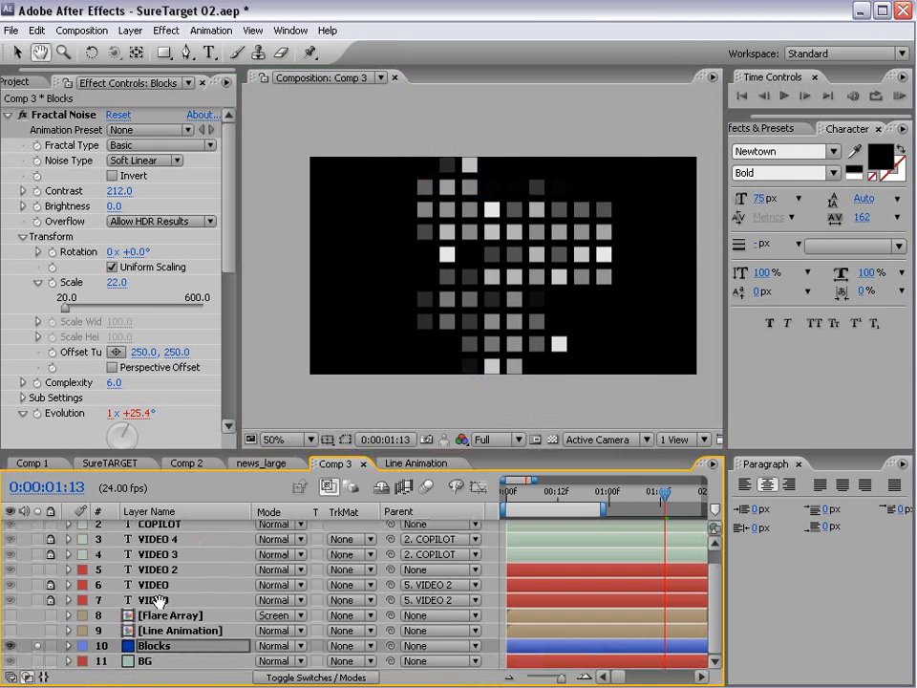
click(42, 645)
scroll(42, 649, up, 1)
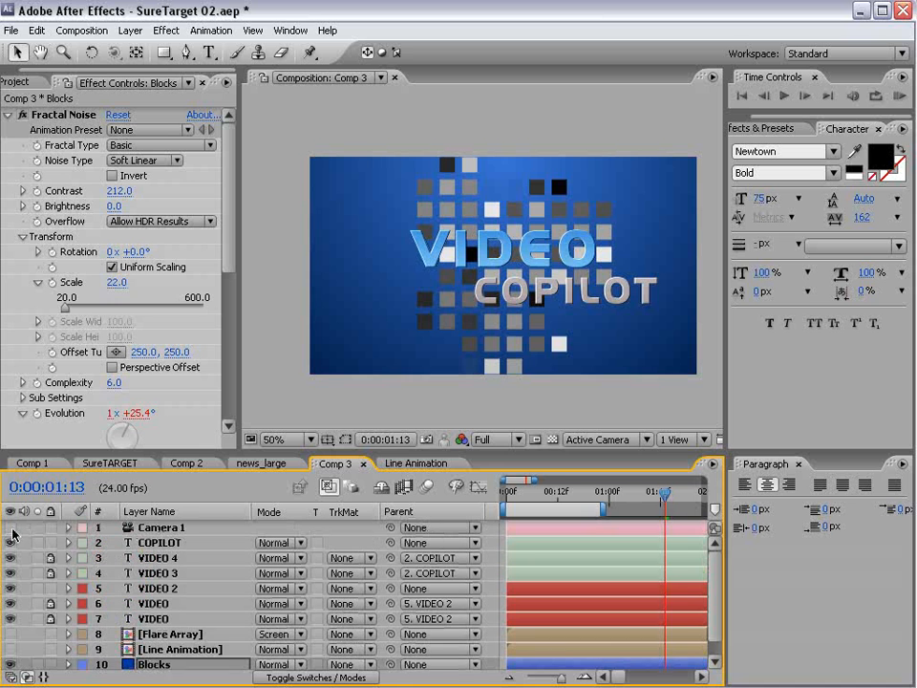
drag(227, 449, 225, 370)
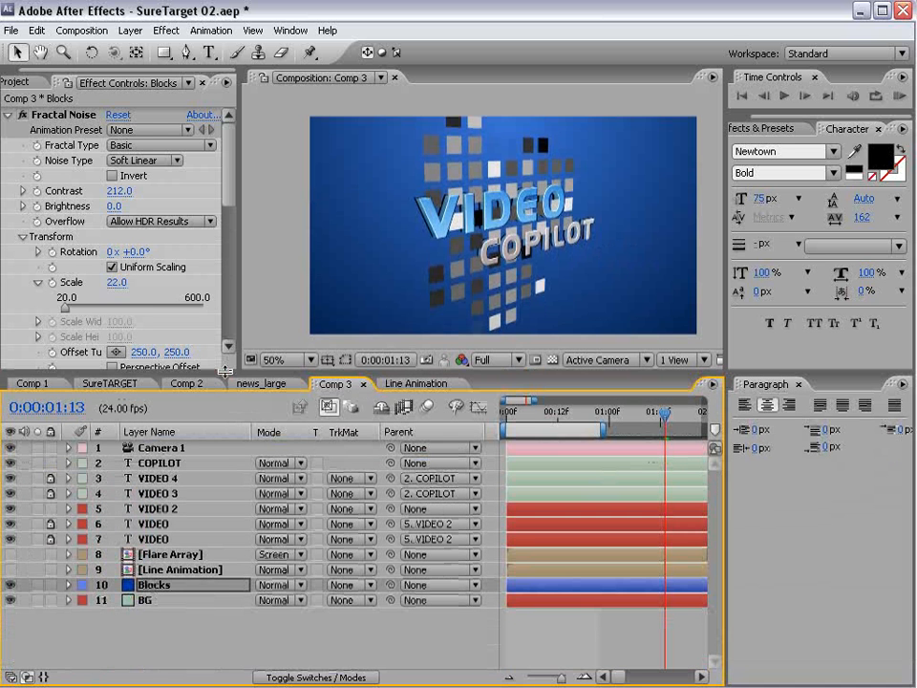
click(260, 591)
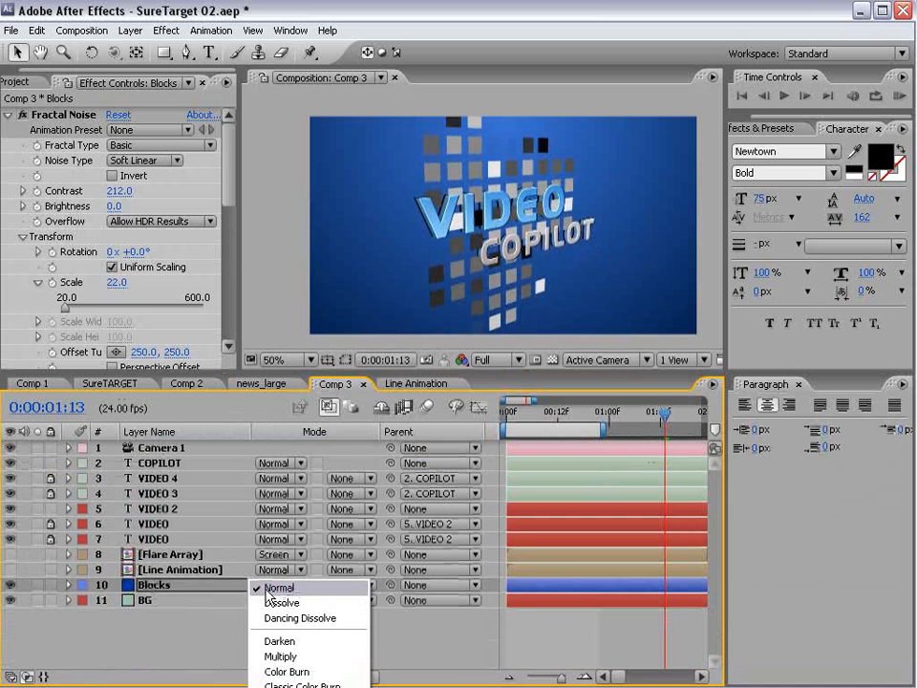
- Set Blocks to Color Burn, raise its Fractal Noise brightness, and duplicate it as Blocks 2
click(308, 670)
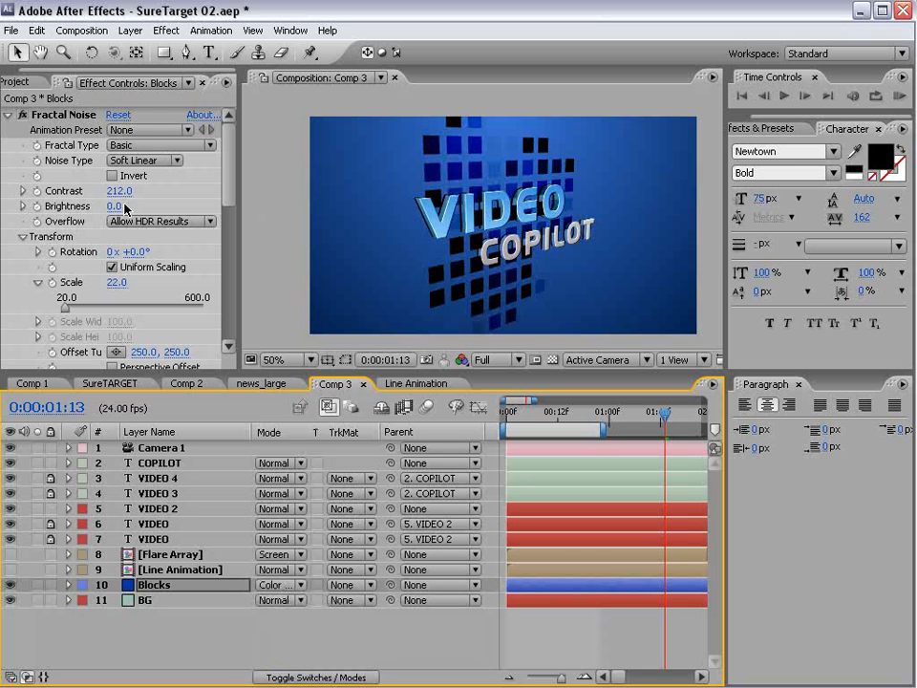
drag(127, 208, 145, 191)
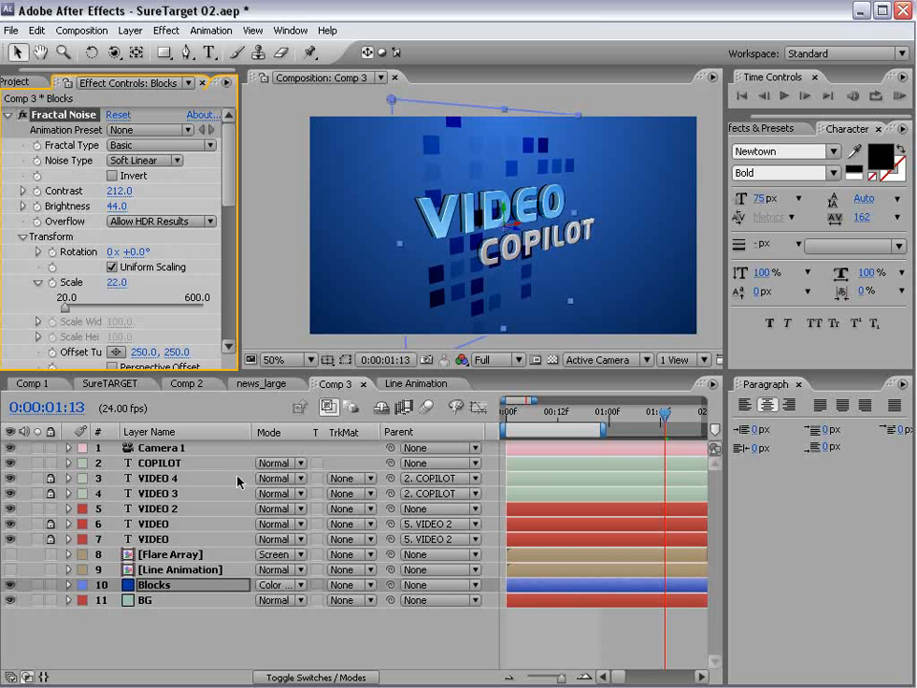
key(ctrl+d)
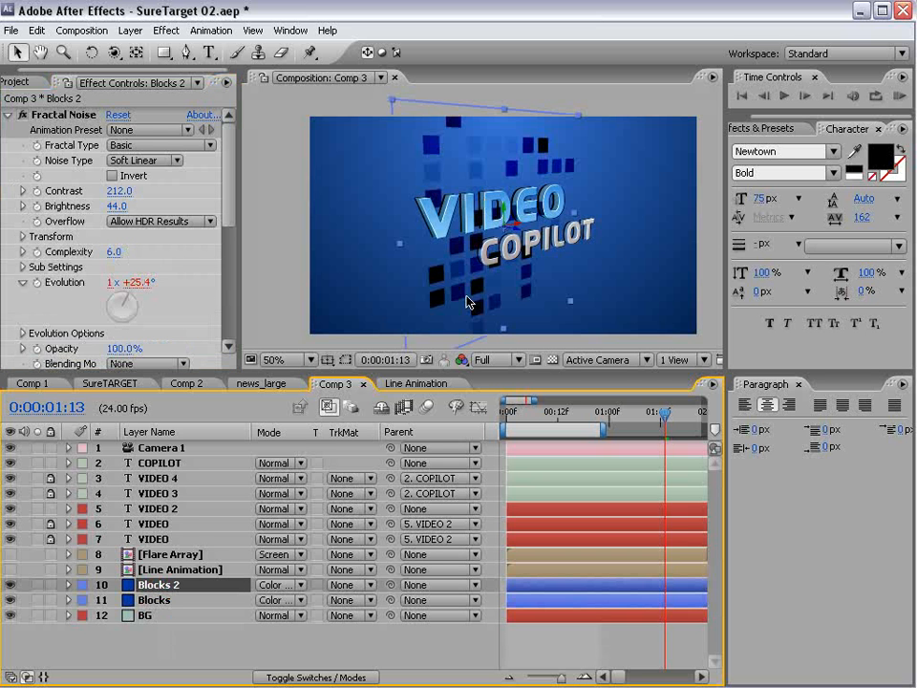
- Switch Blocks 2 to Color Dodge blending and lower its Fractal Noise Brightness to -38
click(276, 585)
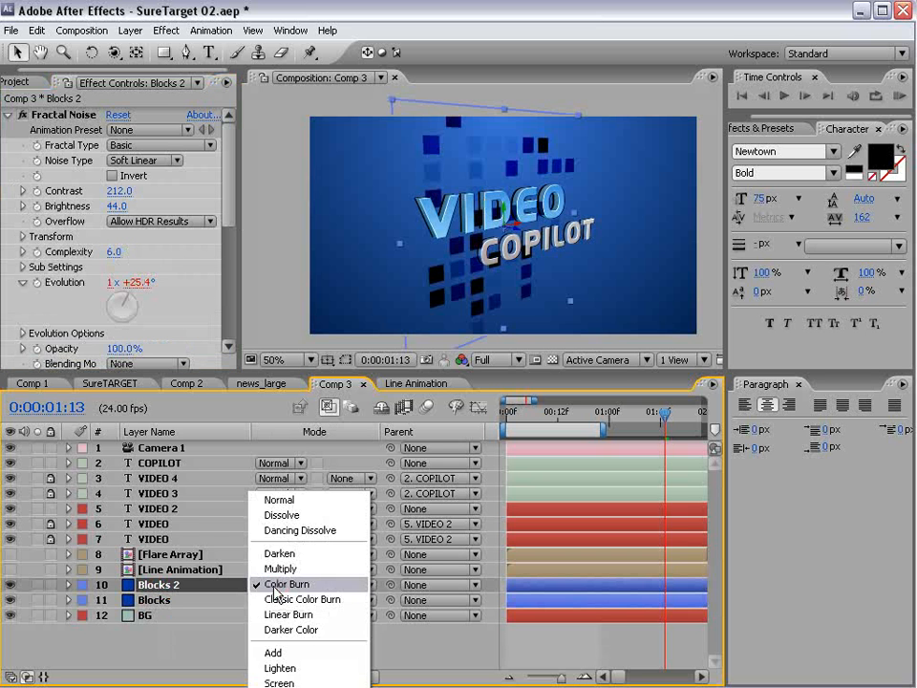
click(298, 684)
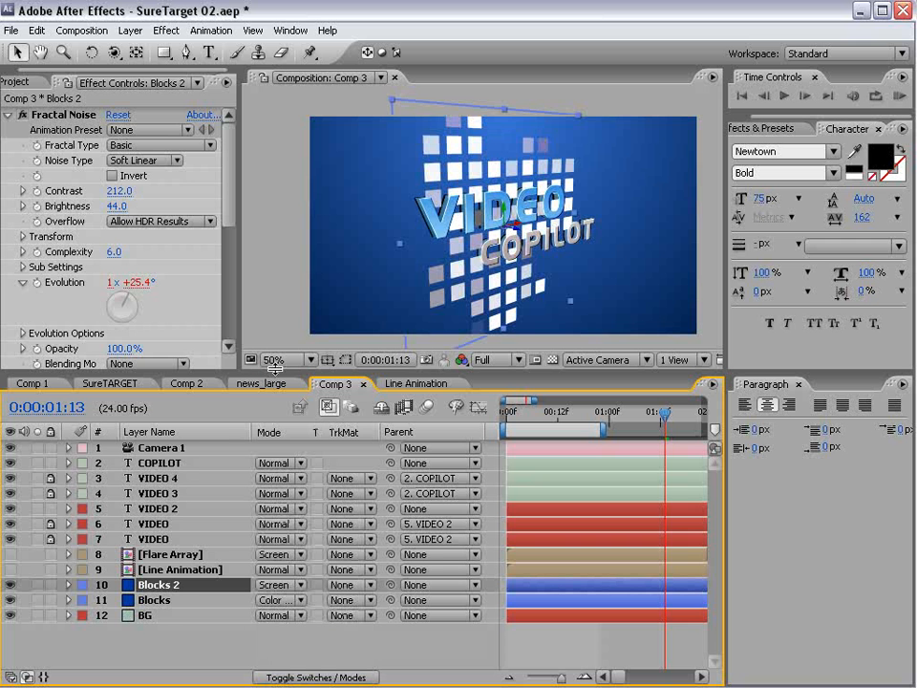
drag(269, 373, 270, 317)
click(292, 529)
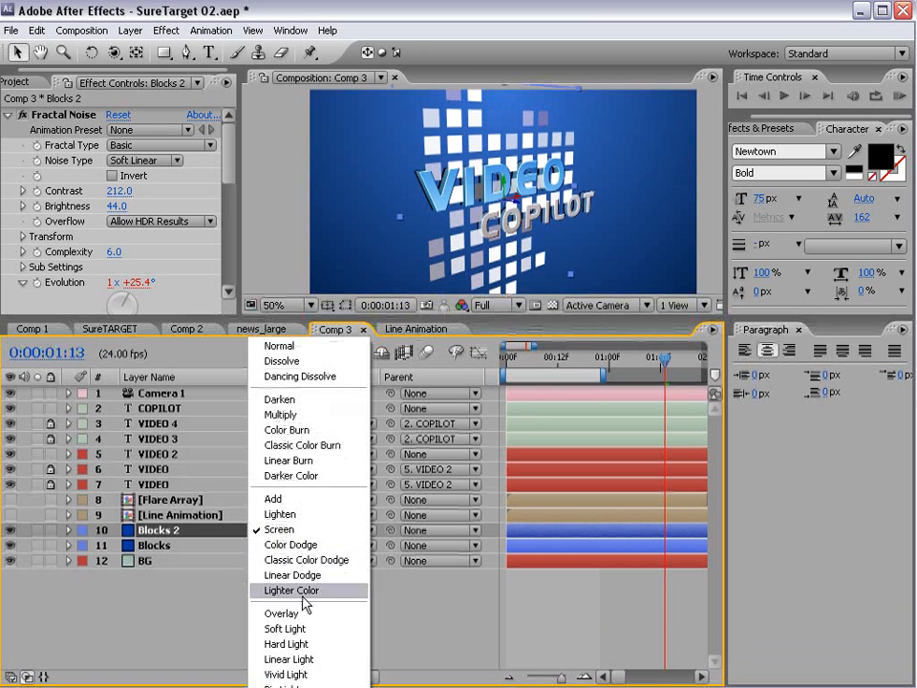
click(299, 552)
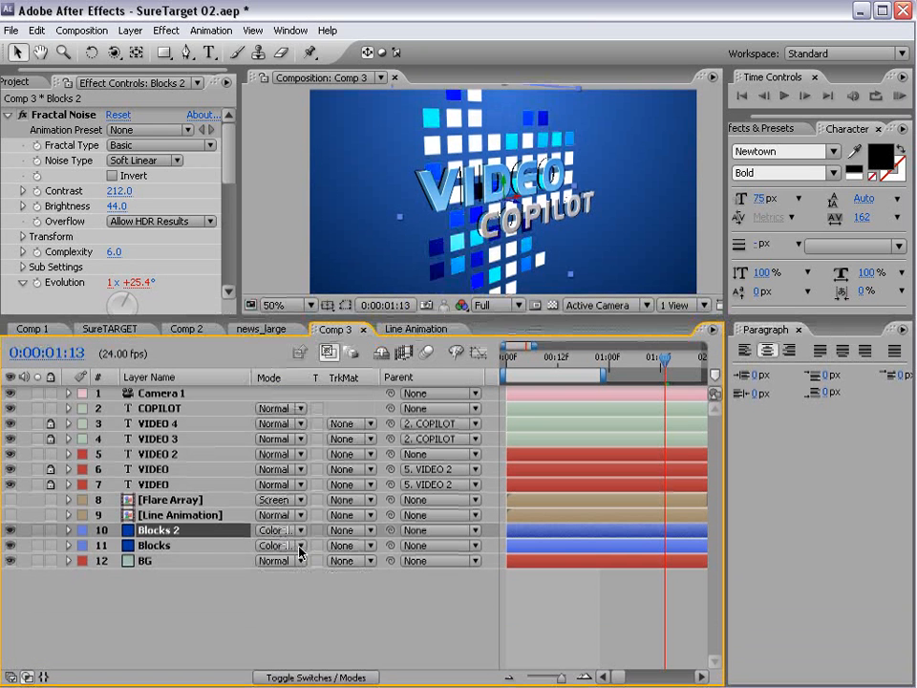
click(515, 201)
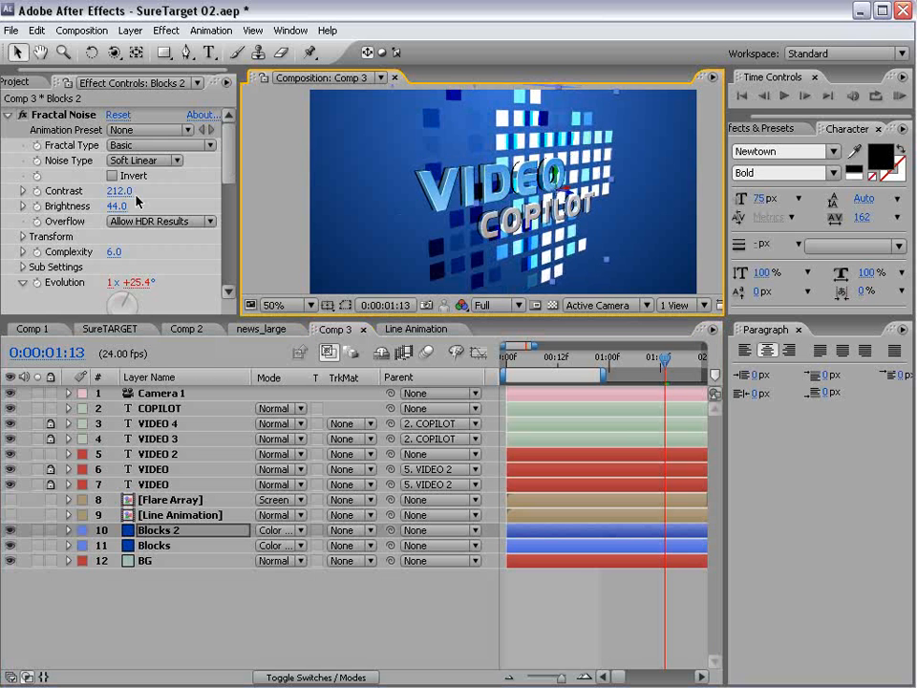
drag(118, 208, 57, 208)
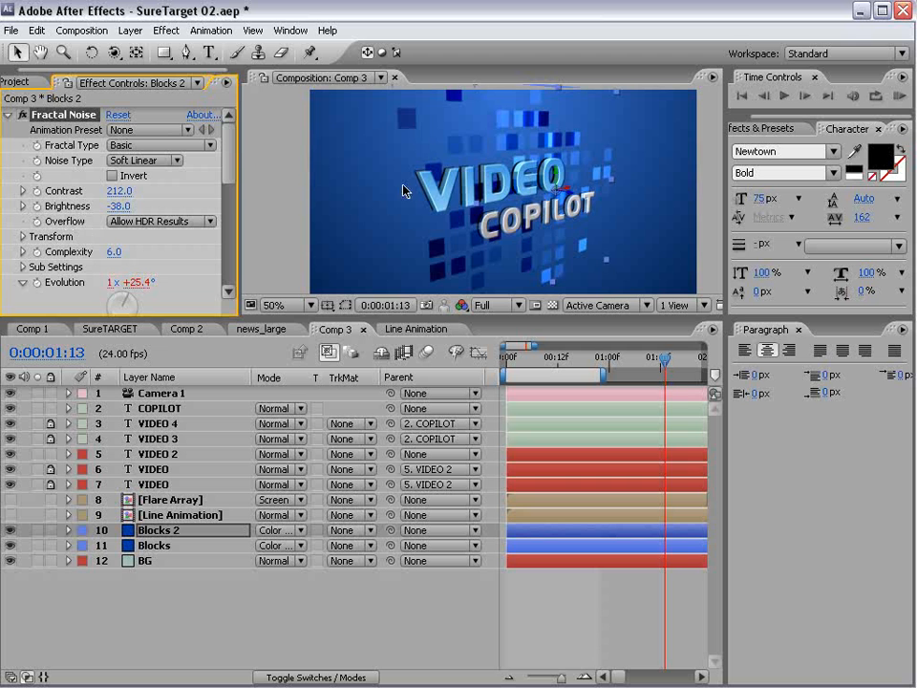
click(601, 258)
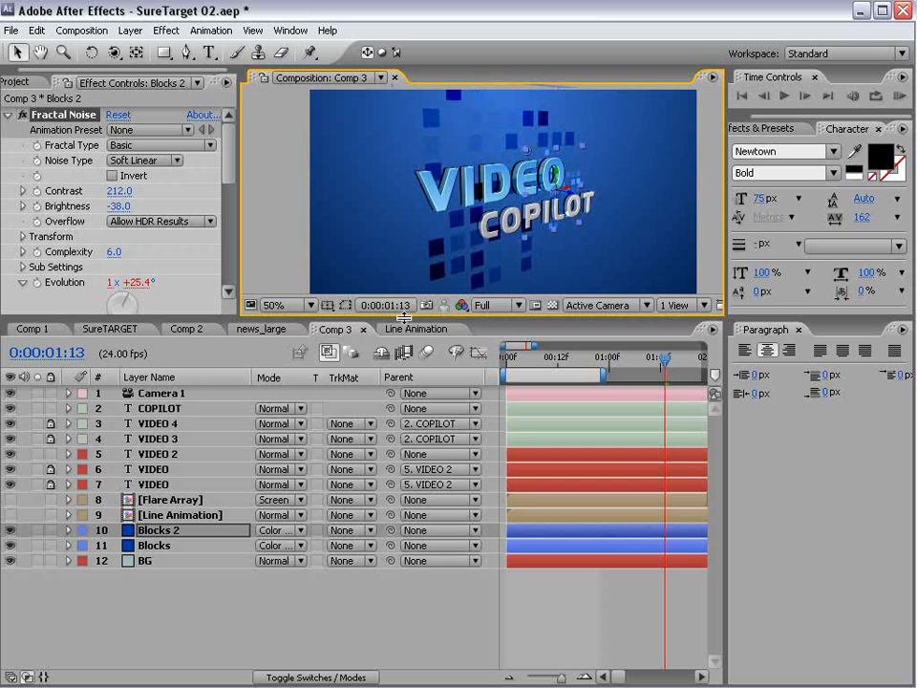
drag(405, 317, 405, 444)
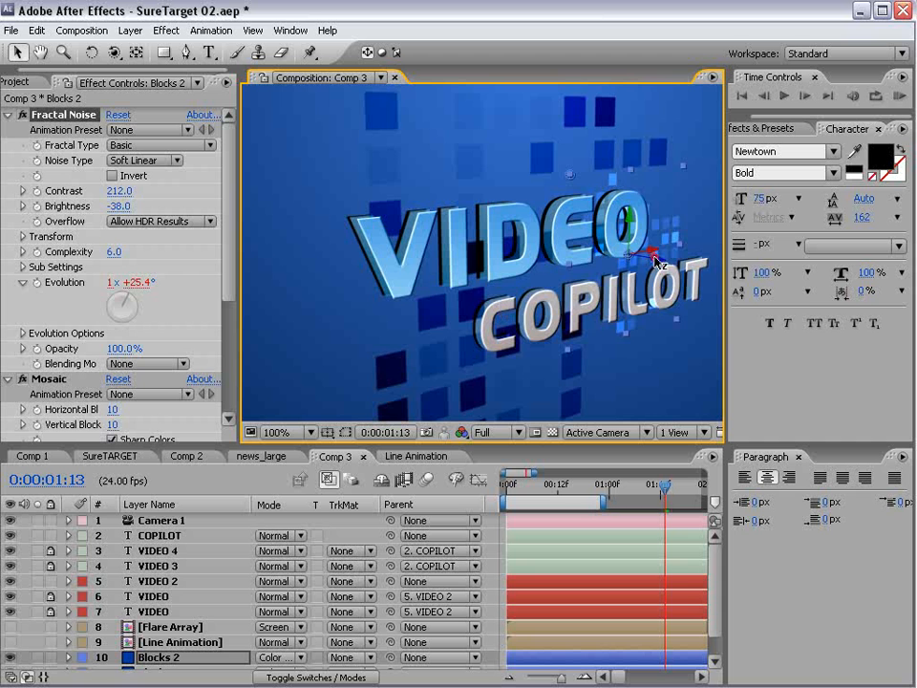
- Push Blocks 2 back and to the left behind the title
drag(655, 260, 578, 293)
scroll(172, 373, down, 5)
click(160, 644)
key(space)
drag(161, 649, 150, 616)
click(157, 630)
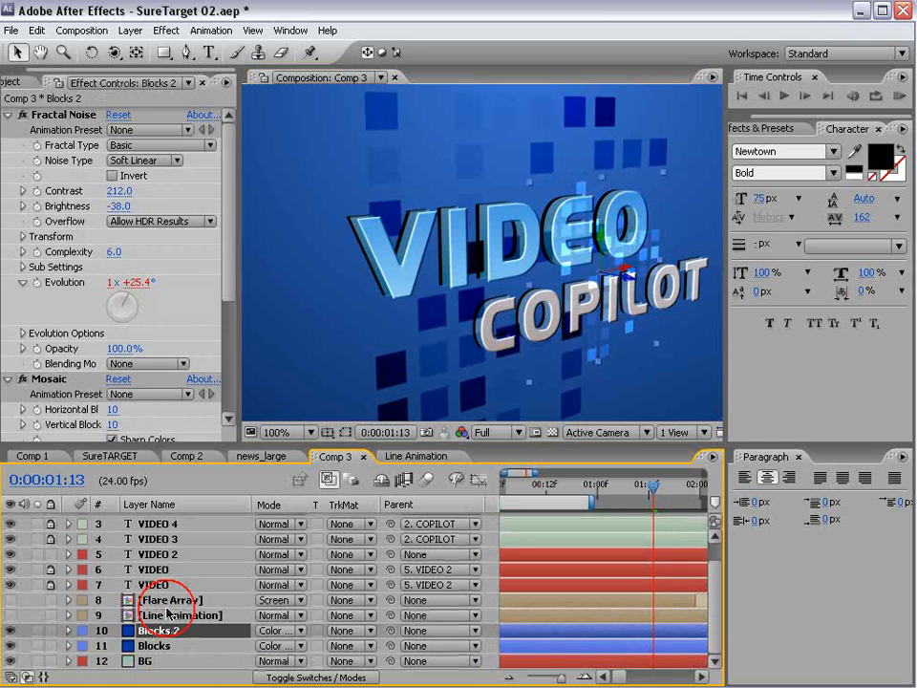
- Duplicate into Blocks 3, 4 and 5, placing each at a new spot around the title
key(ctrl+d)
drag(629, 281, 462, 225)
key(w)
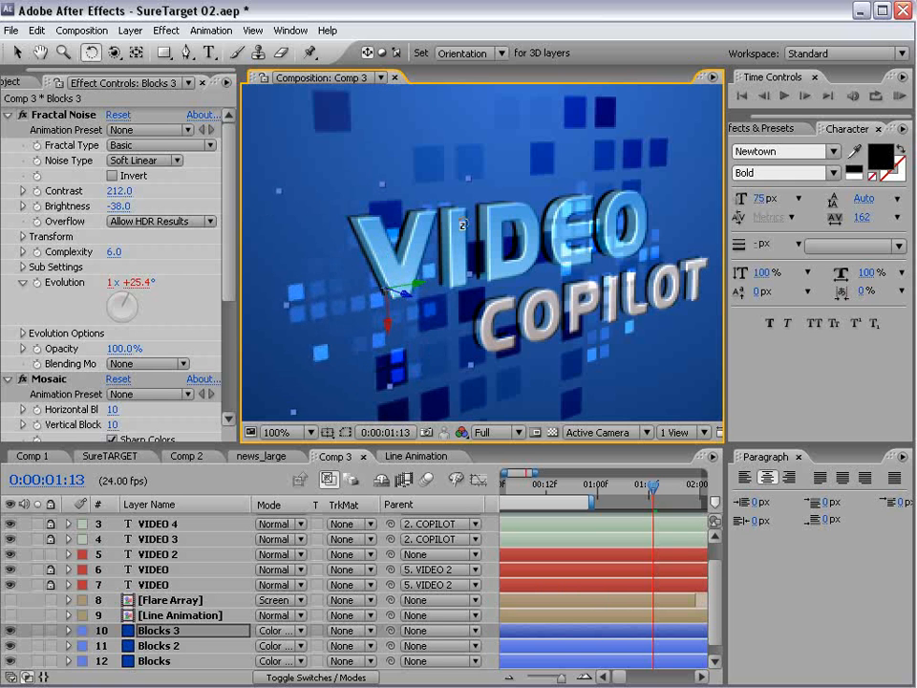
key(v)
key(comma)
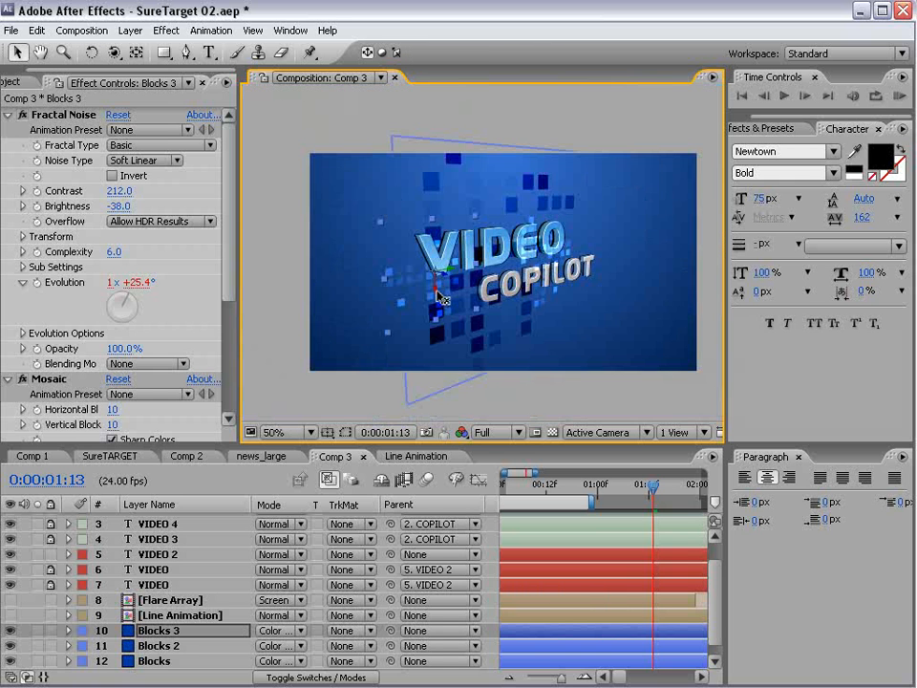
key(ctrl+d)
drag(442, 280, 544, 179)
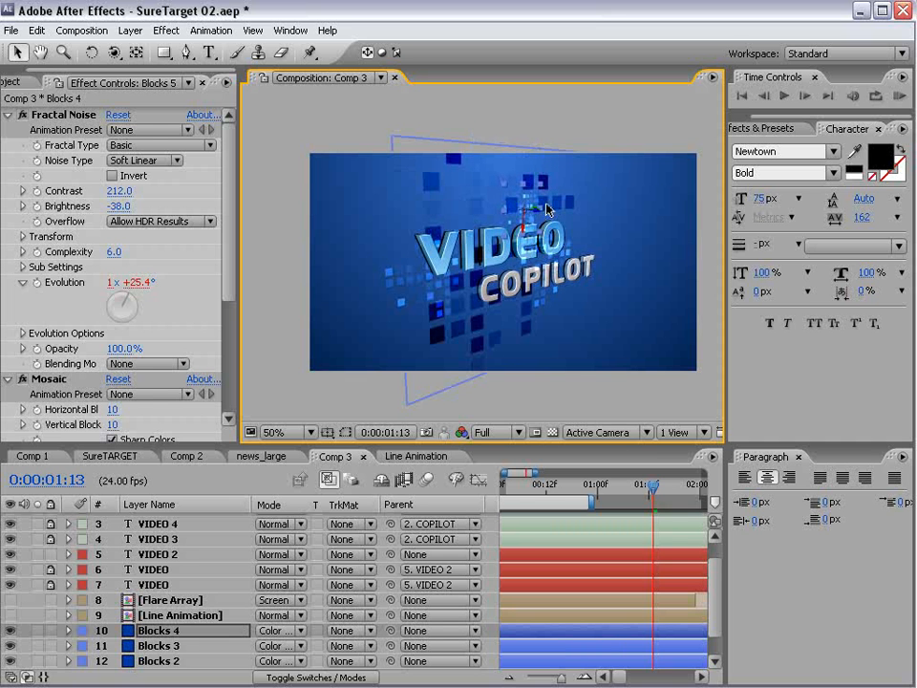
key(ctrl+d)
drag(527, 205, 398, 202)
- Duplicate once more into Blocks 6 and save the project
key(ctrl+d)
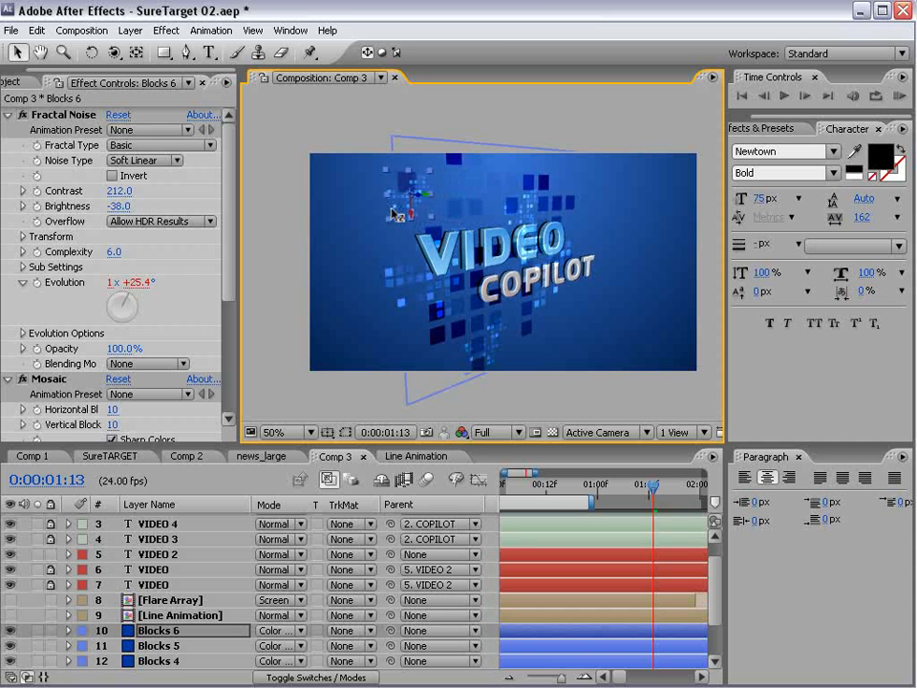
key(w)
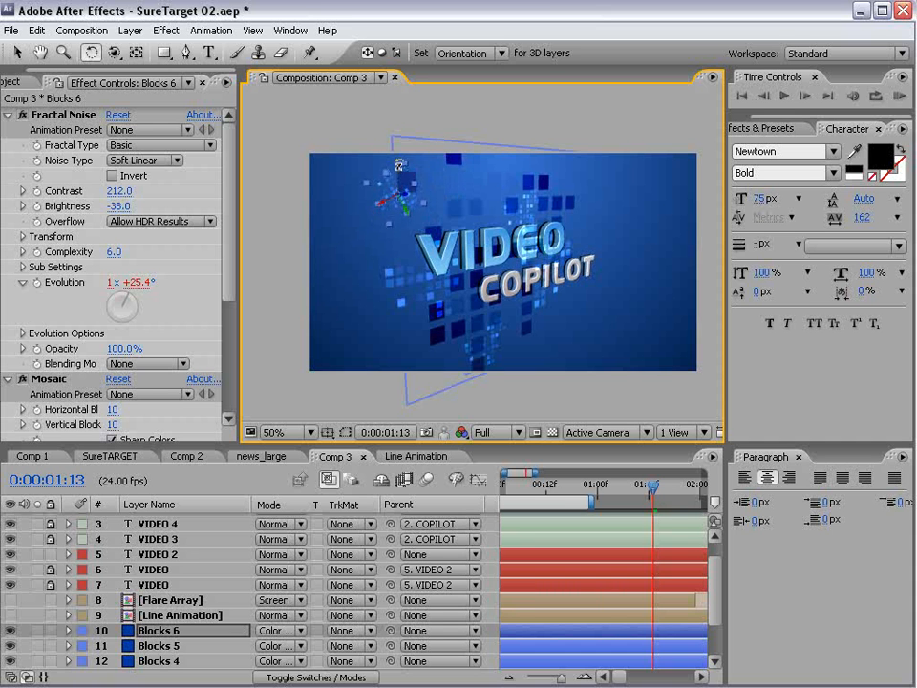
key(v)
key(w)
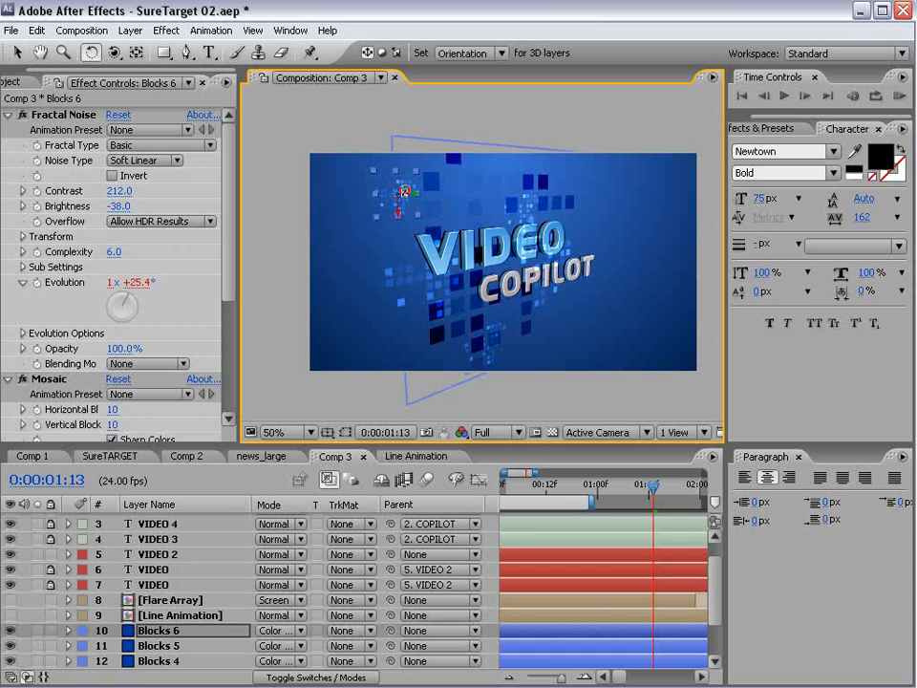
key(v)
key(ctrl+z)
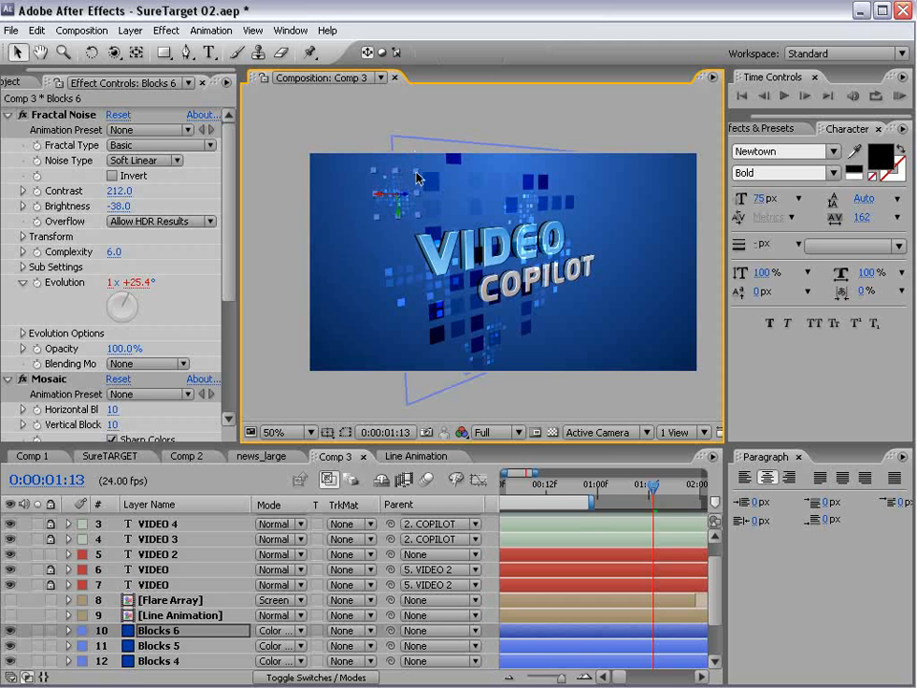
key(ctrl+s)
key(space)
drag(203, 637, 203, 614)
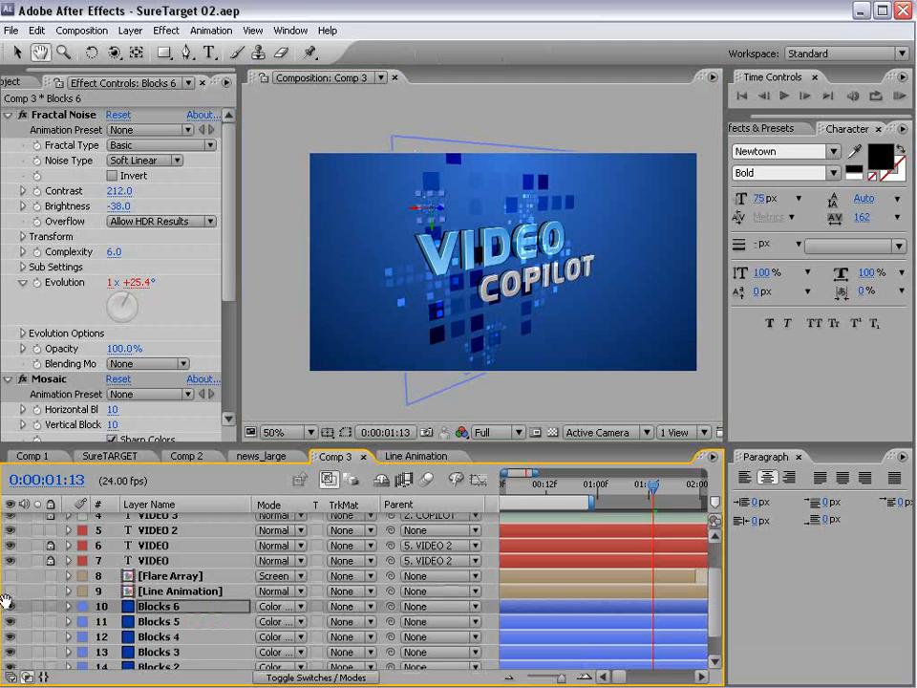
click(166, 591)
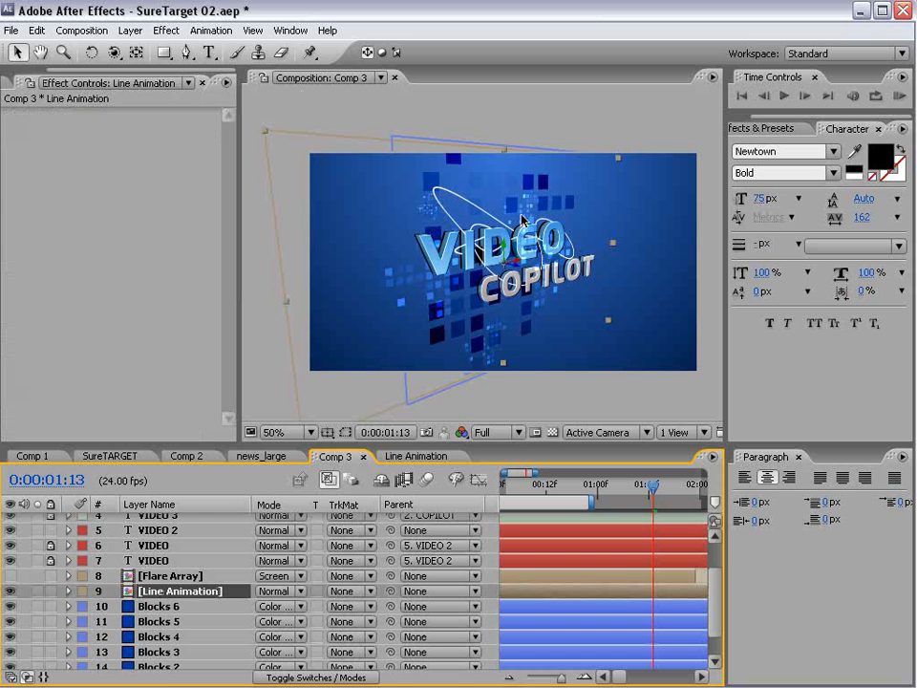
- Add a Fill effect to Line Animation with a light blue colour
click(166, 30)
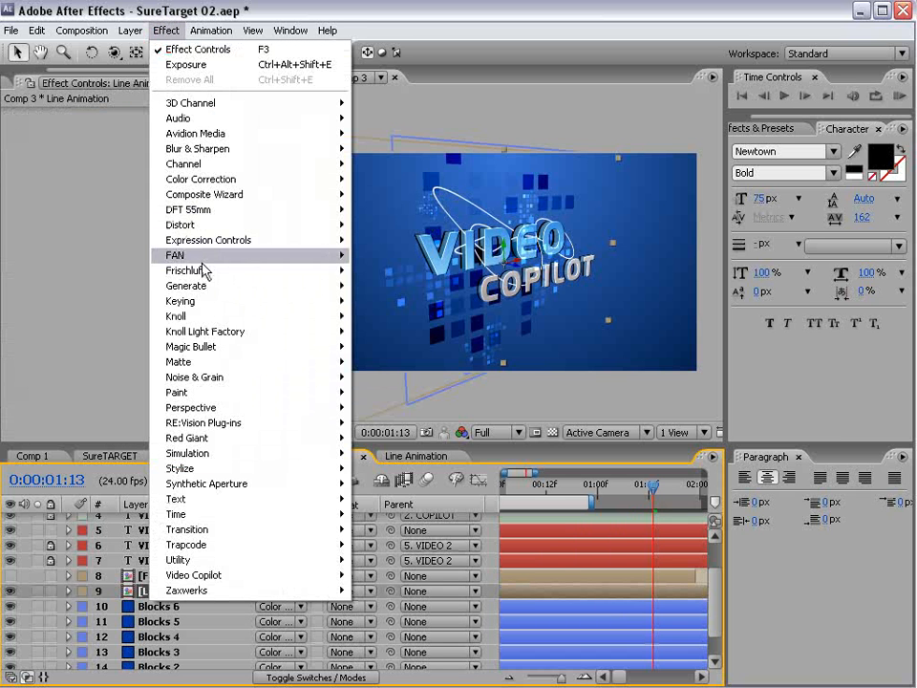
click(206, 285)
click(377, 498)
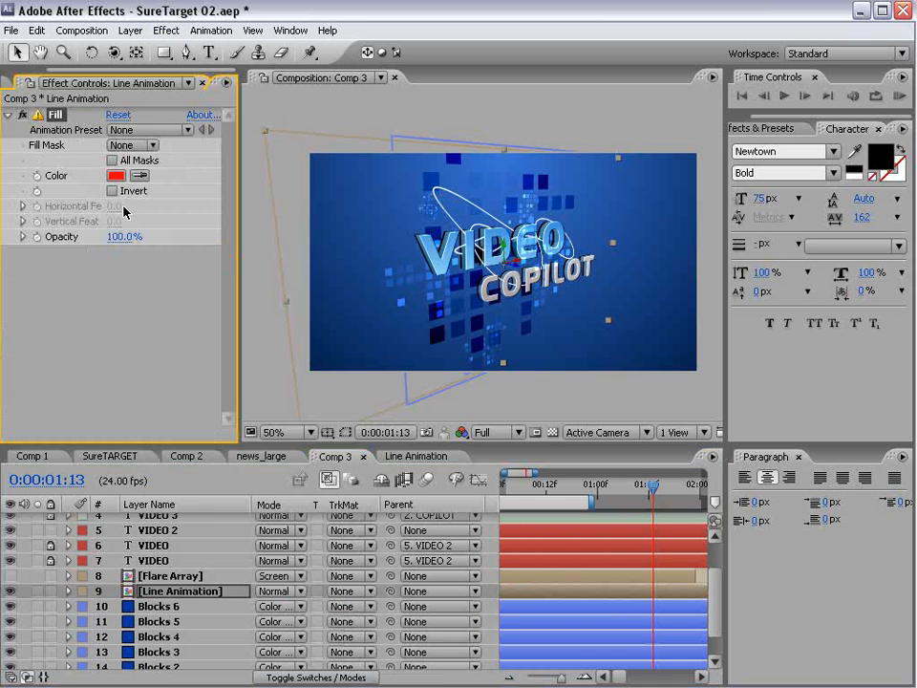
click(116, 175)
drag(477, 552, 472, 535)
click(295, 452)
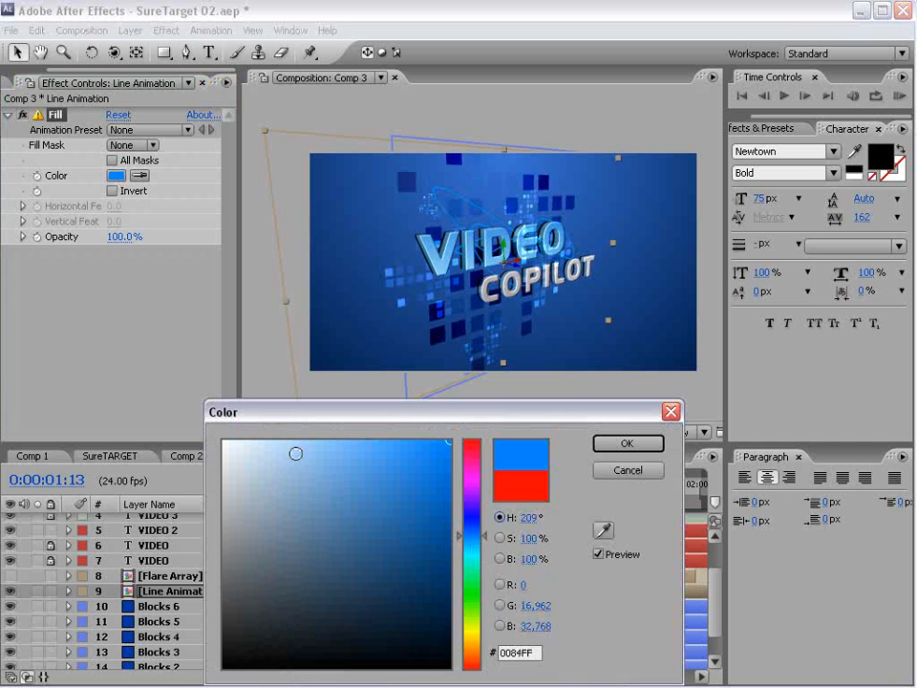
click(311, 450)
click(347, 450)
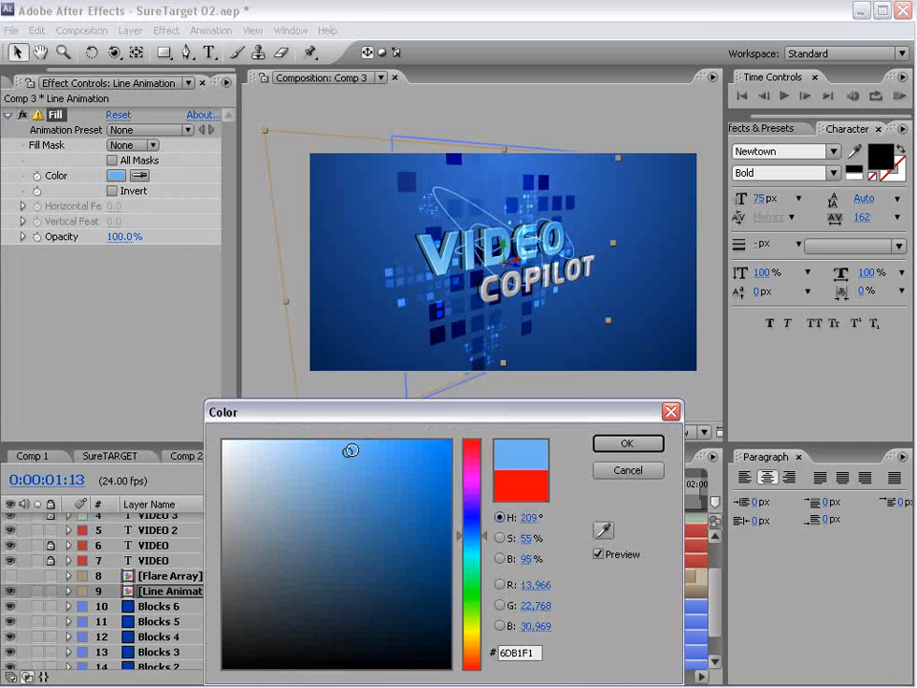
click(626, 443)
- Add a Glow effect to Line Animation and duplicate the Fill effect
click(180, 31)
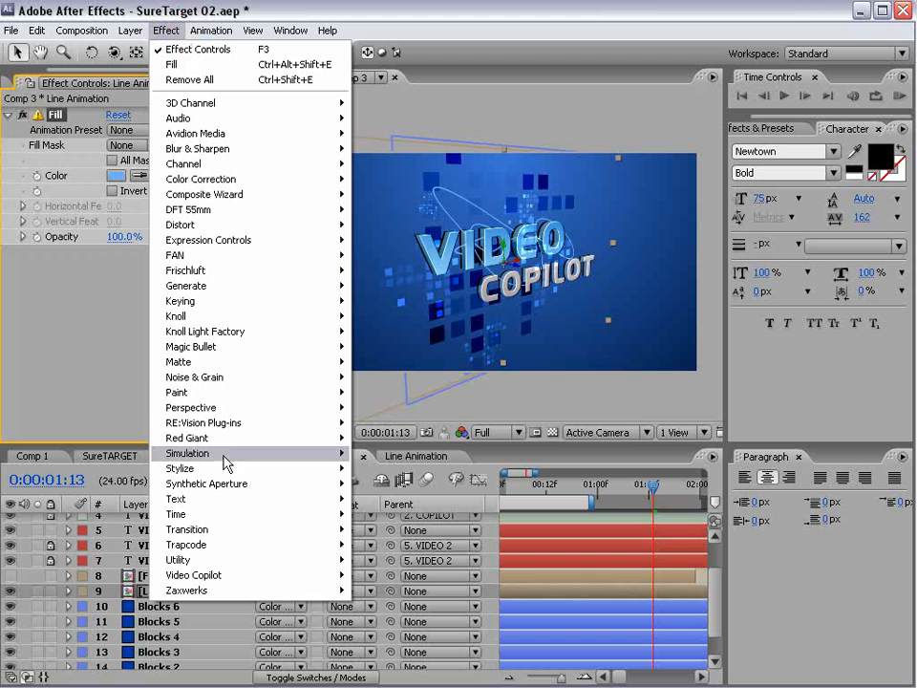
mouse_move(225, 467)
click(377, 636)
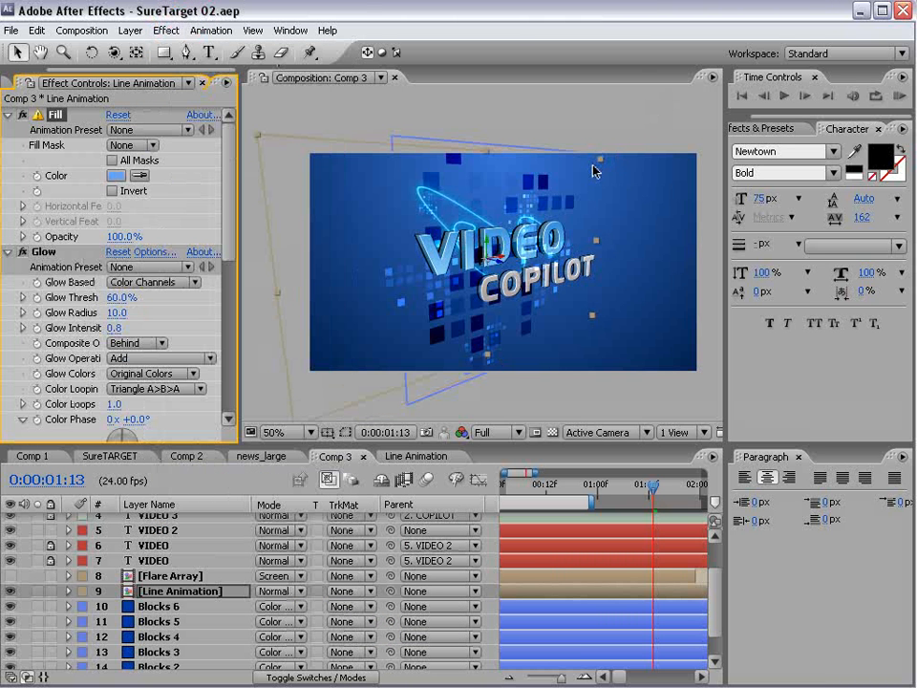
key(ctrl+d)
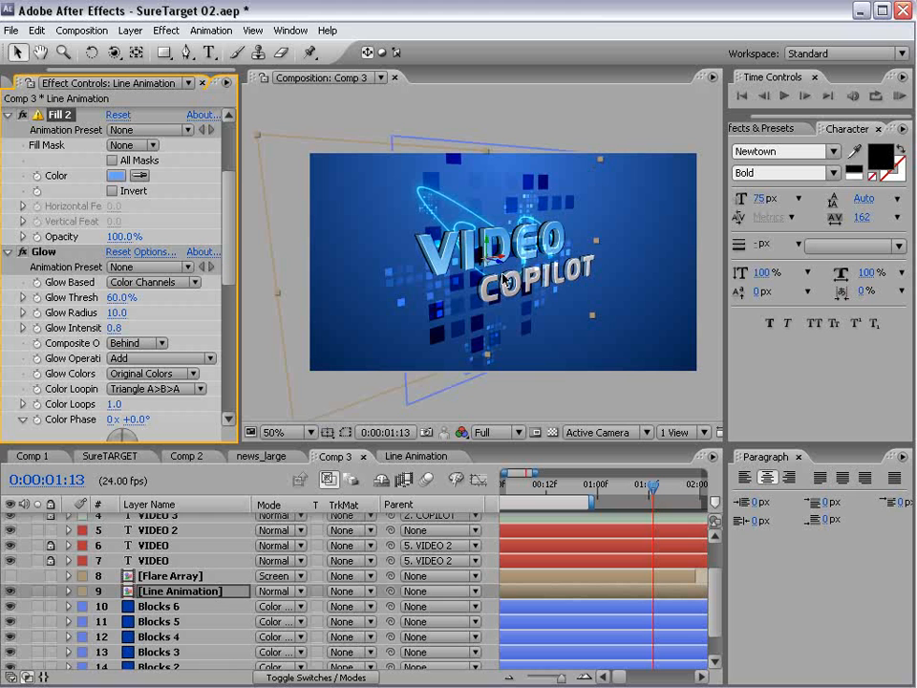
- Duplicate the Line Animation layer via the Edit menu, undoing an accidental extra copy
click(177, 590)
key(ctrl+d)
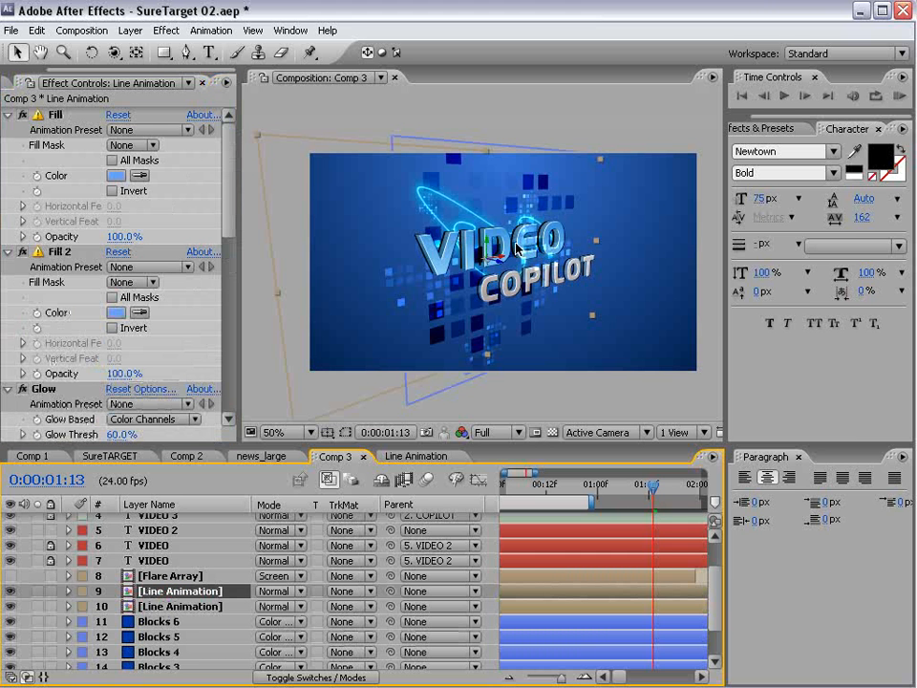
key(ctrl+z)
key(ctrl+z)
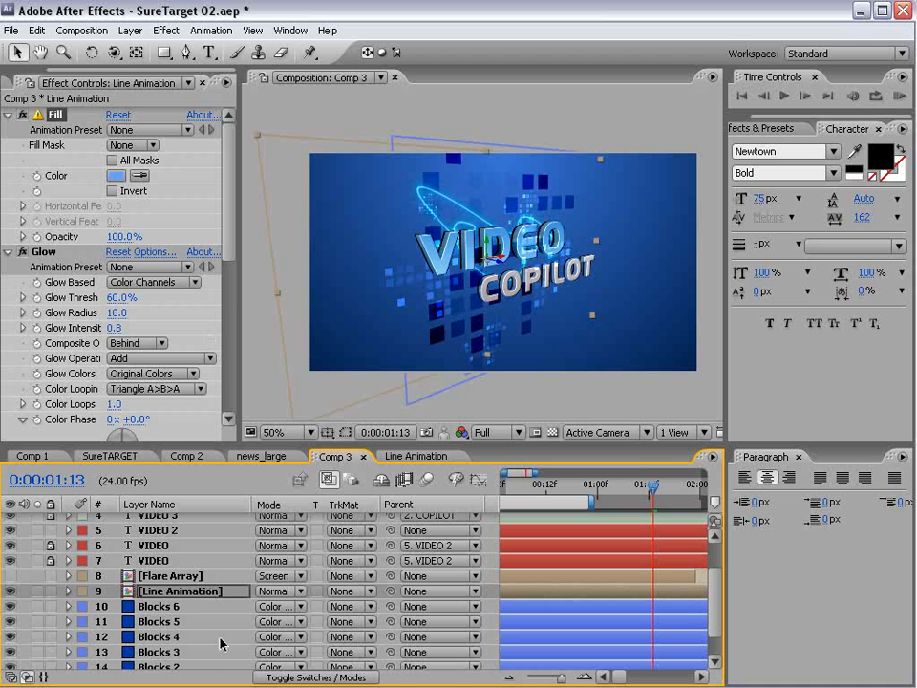
click(191, 621)
click(164, 591)
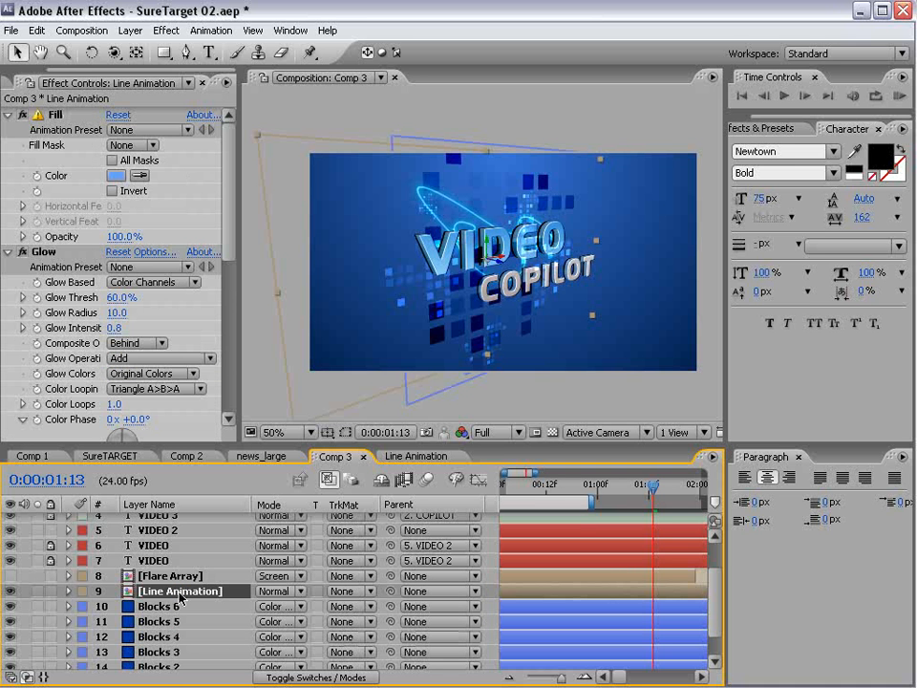
click(36, 30)
click(76, 187)
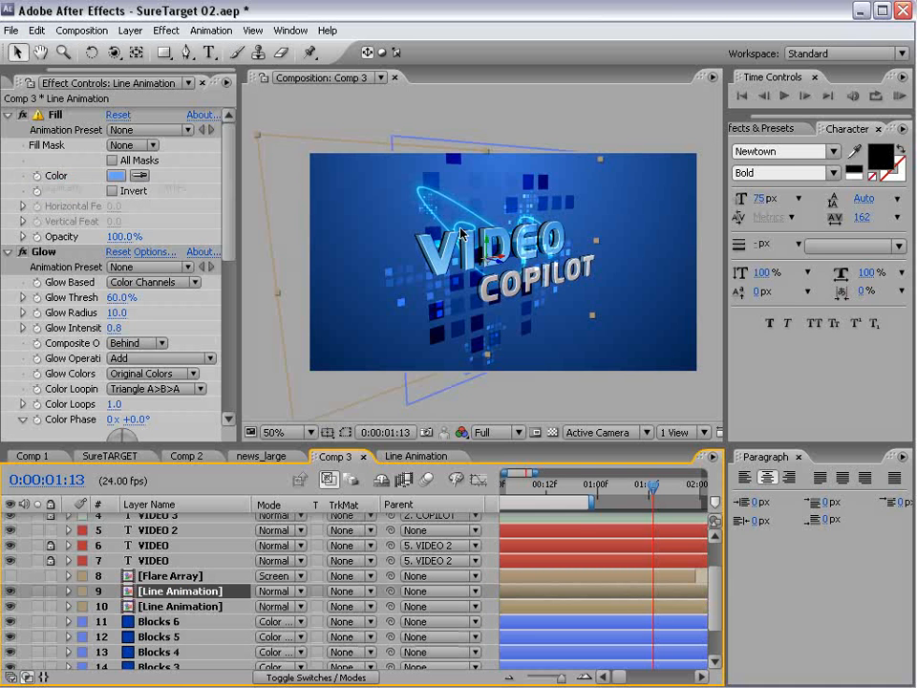
- Move and rotate both Line Animation layers so their glowing rings loop around the title
drag(503, 261, 564, 252)
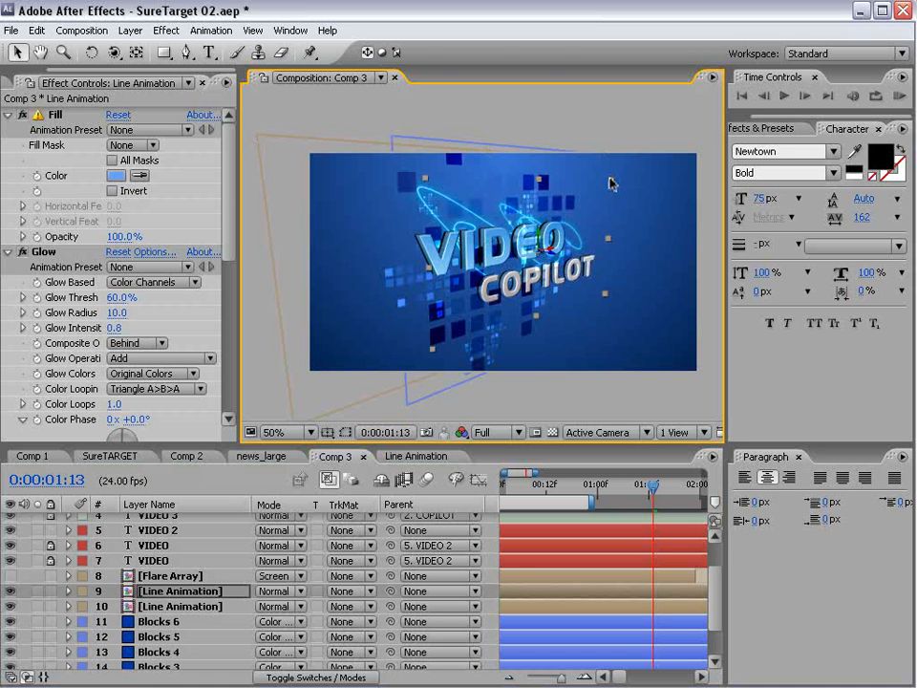
key(w)
drag(543, 244, 548, 181)
key(v)
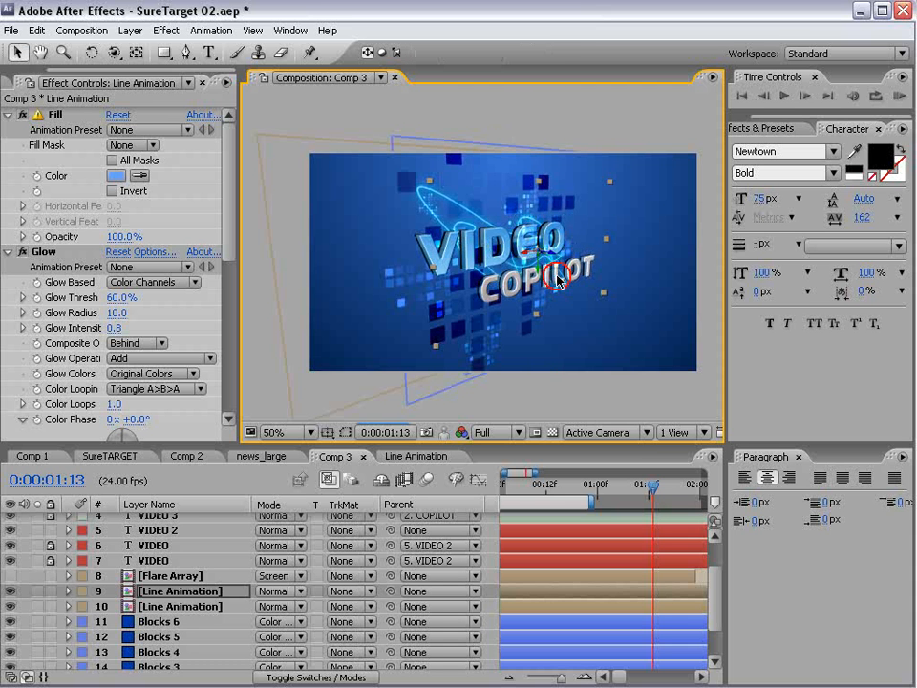
drag(570, 253, 576, 279)
drag(331, 192, 302, 202)
click(465, 267)
key(w)
mouse_move(465, 266)
mouse_down()
mouse_move(486, 269)
mouse_move(455, 259)
mouse_up()
- Slide the lower Line Animation layer (layer 10) earlier in the 15-second timeline
key(minus)
key(minus)
key(minus)
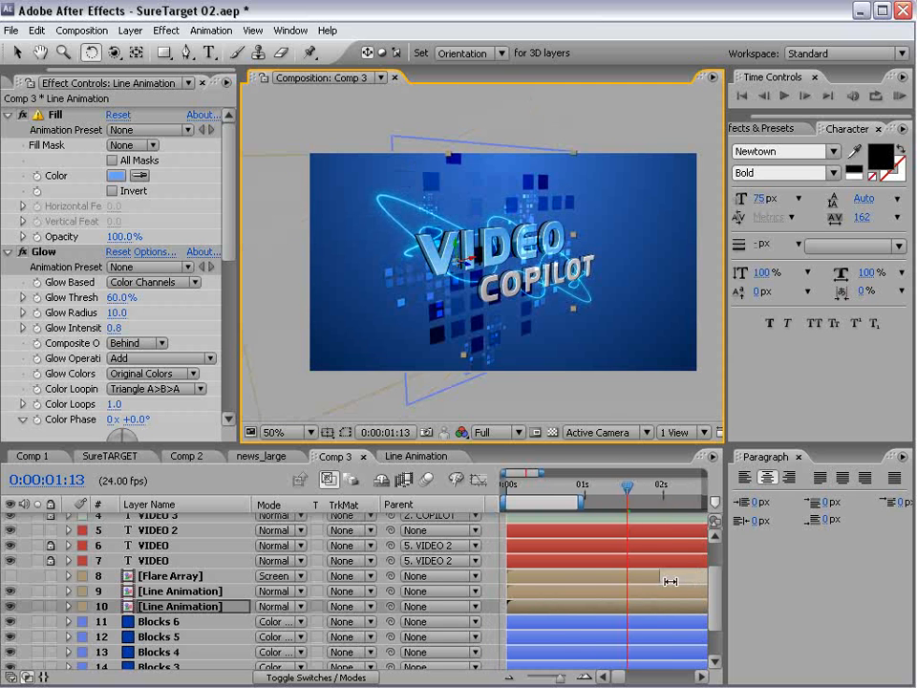
click(614, 607)
mouse_move(614, 607)
mouse_down()
mouse_move(589, 609)
mouse_move(597, 609)
mouse_up()
key(v)
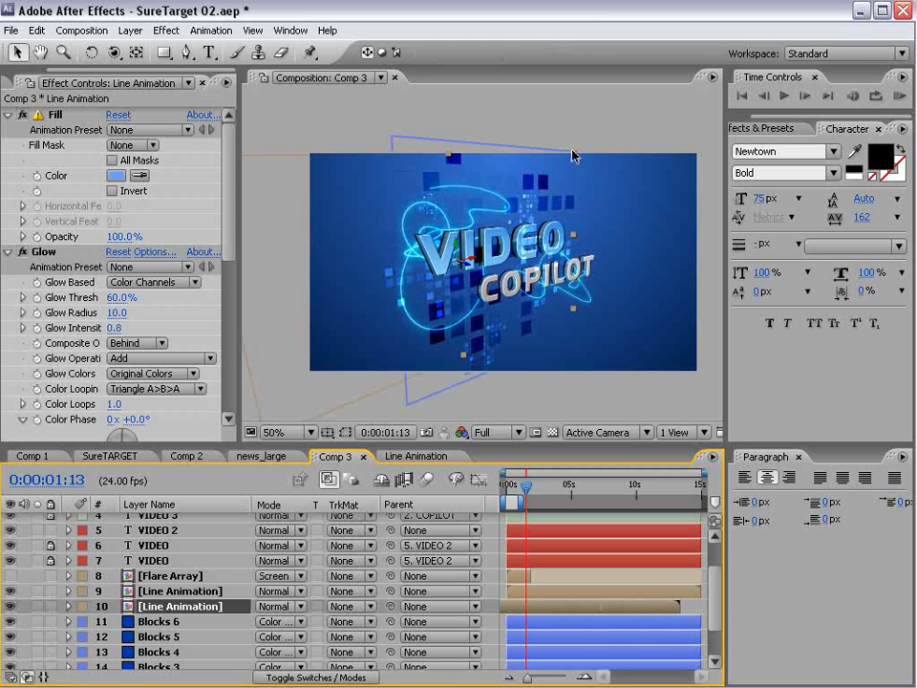
- Duplicate Blocks 5, then move and enlarge the Blocks 7 copy in the composition
click(571, 157)
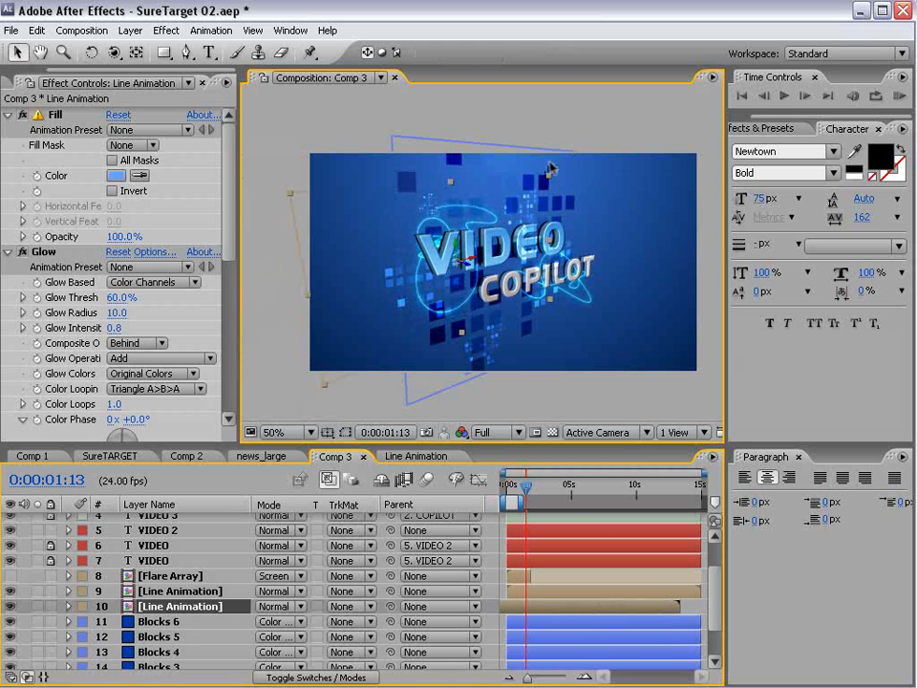
key(period)
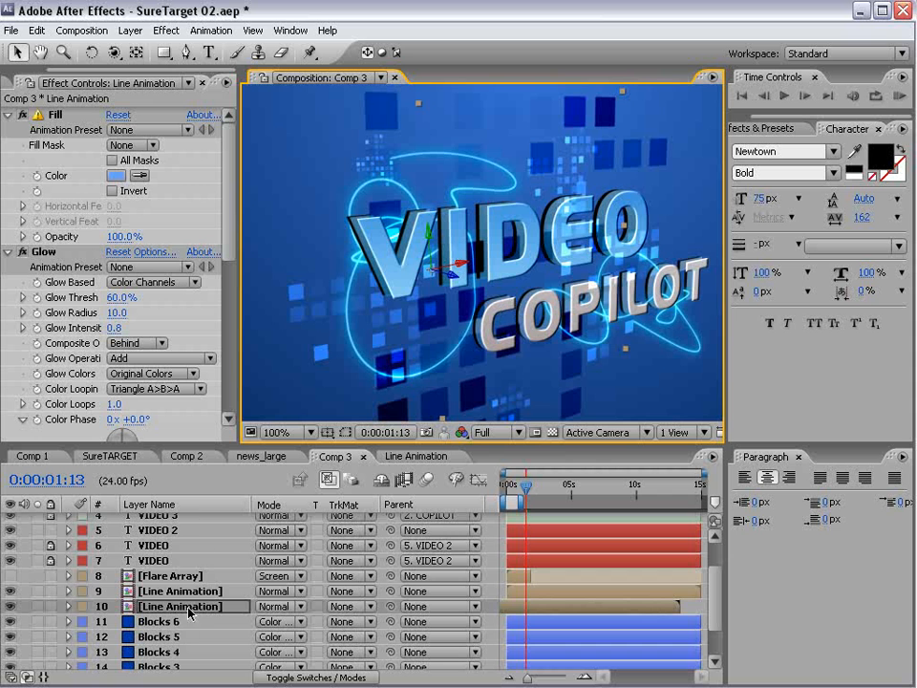
scroll(189, 612, down, 3)
click(160, 585)
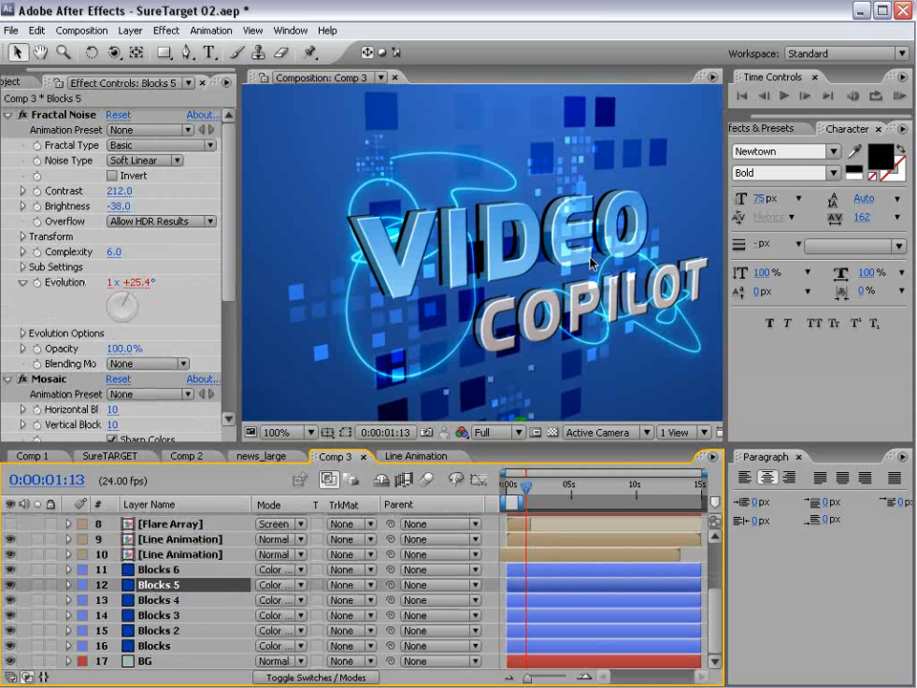
key(comma)
key(ctrl+d)
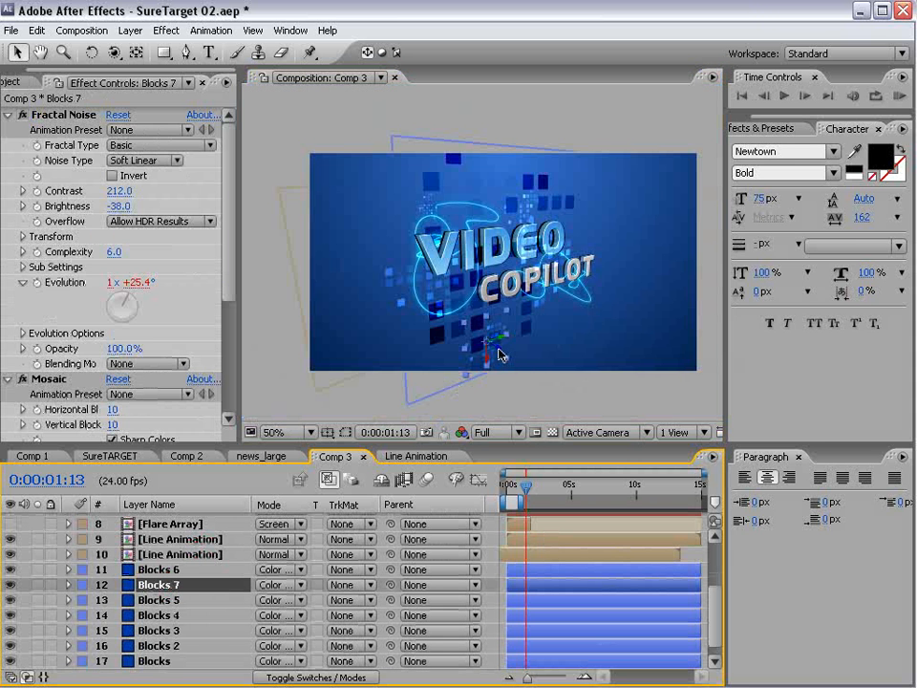
drag(497, 352, 491, 303)
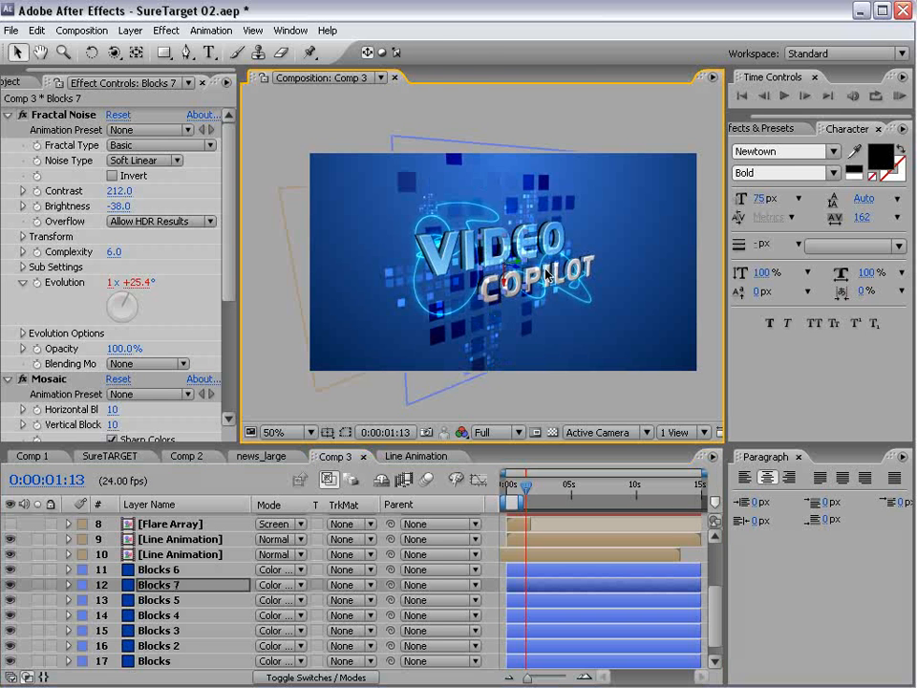
key(period)
drag(570, 209, 615, 163)
drag(503, 247, 444, 230)
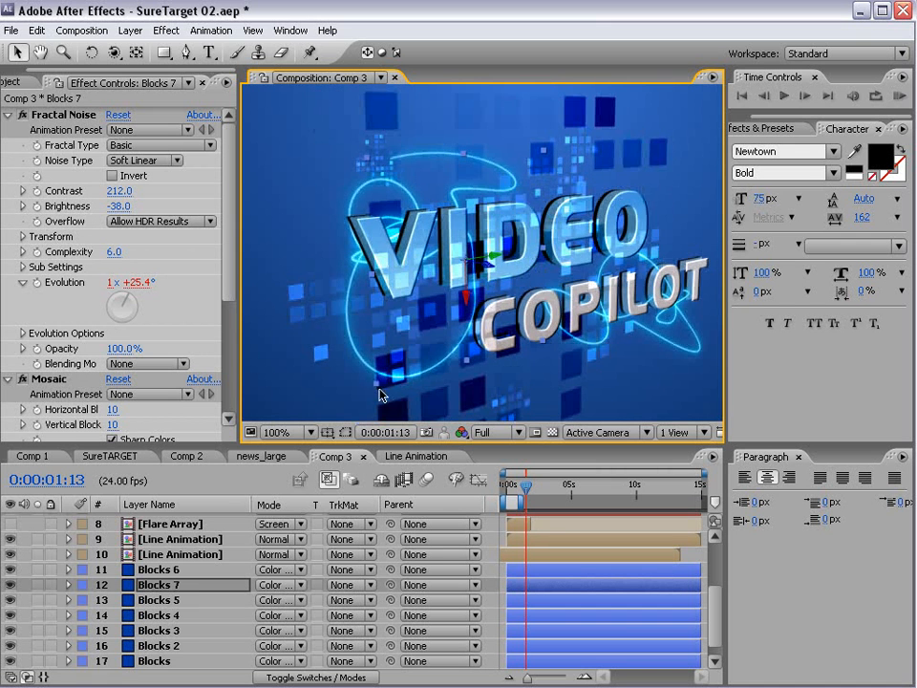
- Lower Blocks 7's opacity to 46% to fade its squares
key(t)
drag(267, 600, 230, 608)
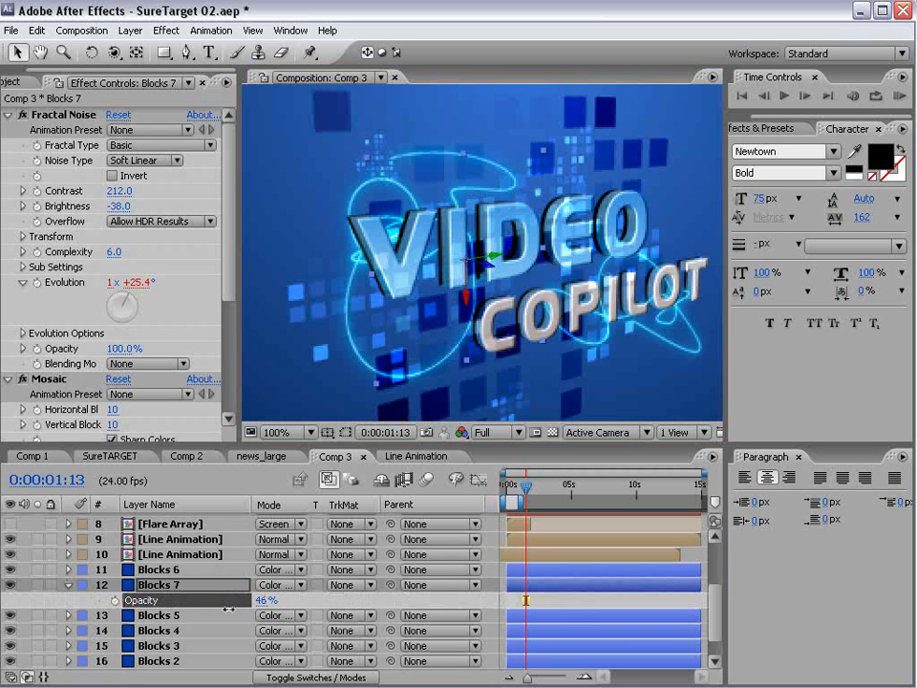
key(grave)
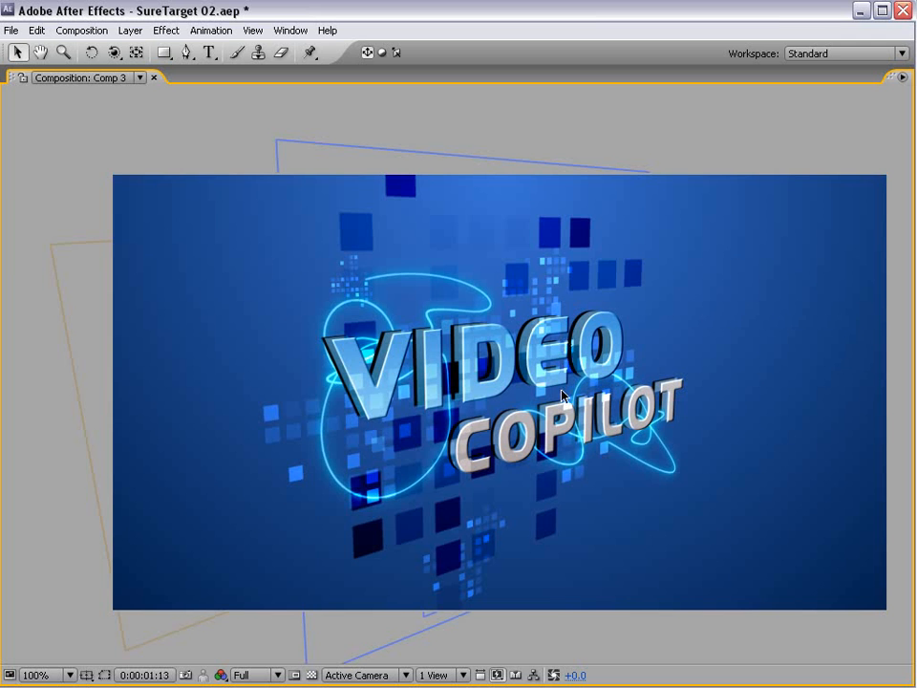
key(grave)
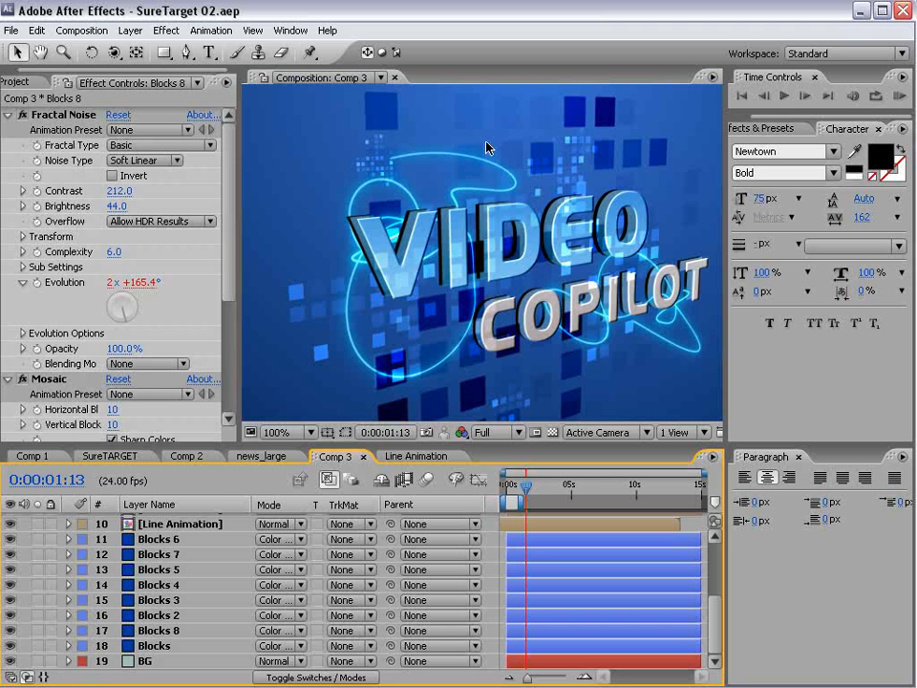
- Create a new 864×486, 24 fps, 15-second composition named PROMO VIDEO
key(ctrl+0)
click(82, 30)
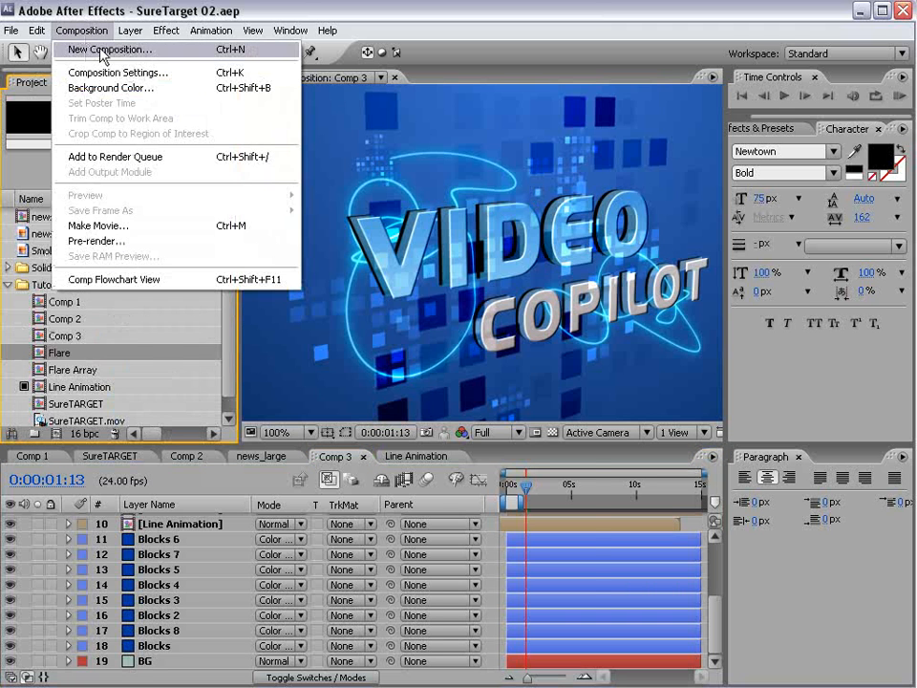
click(84, 50)
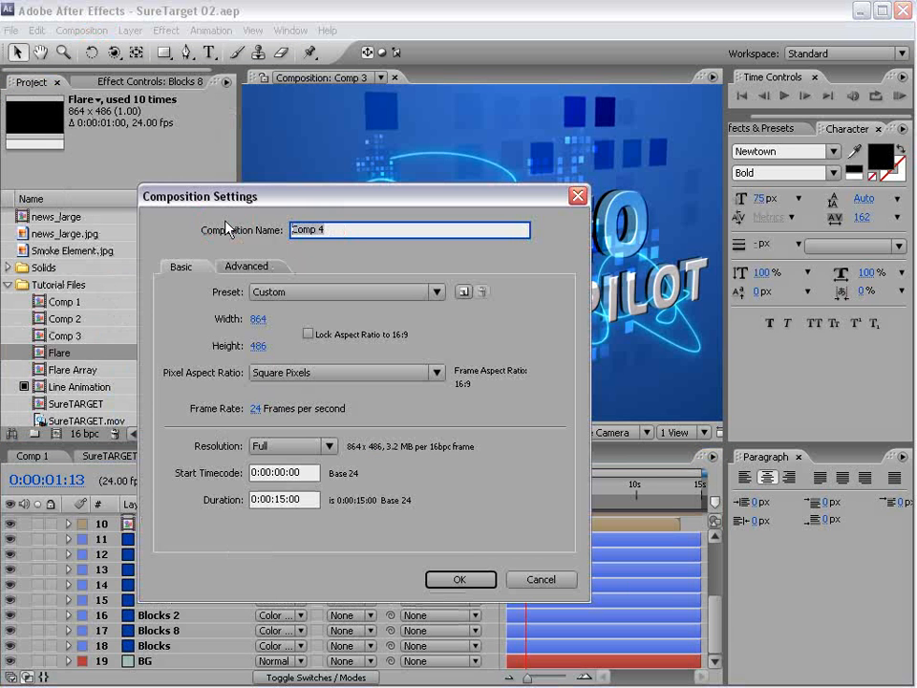
text(PROMO VIDEO)
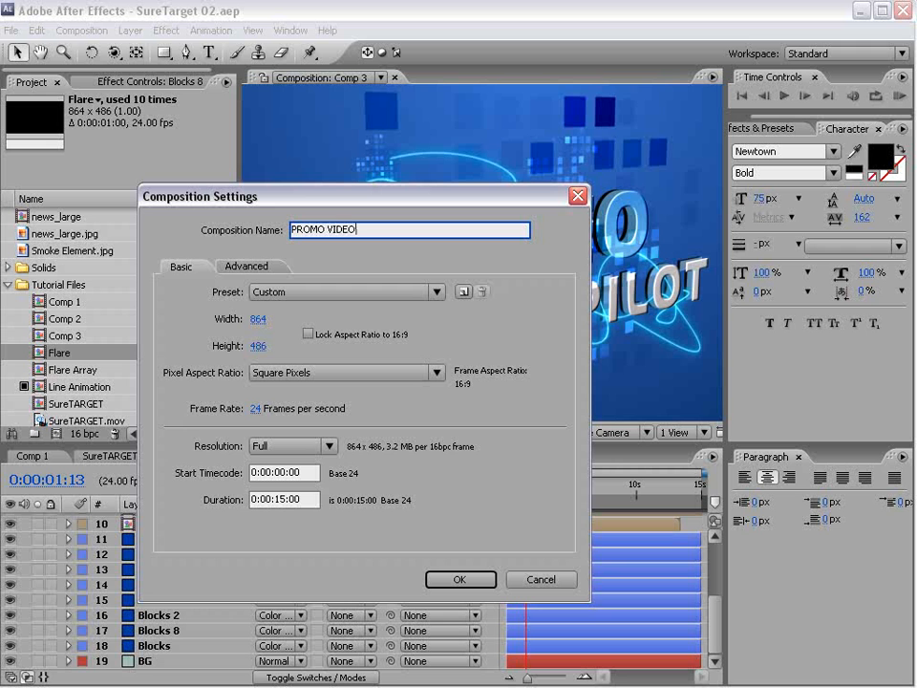
drag(274, 195, 283, 222)
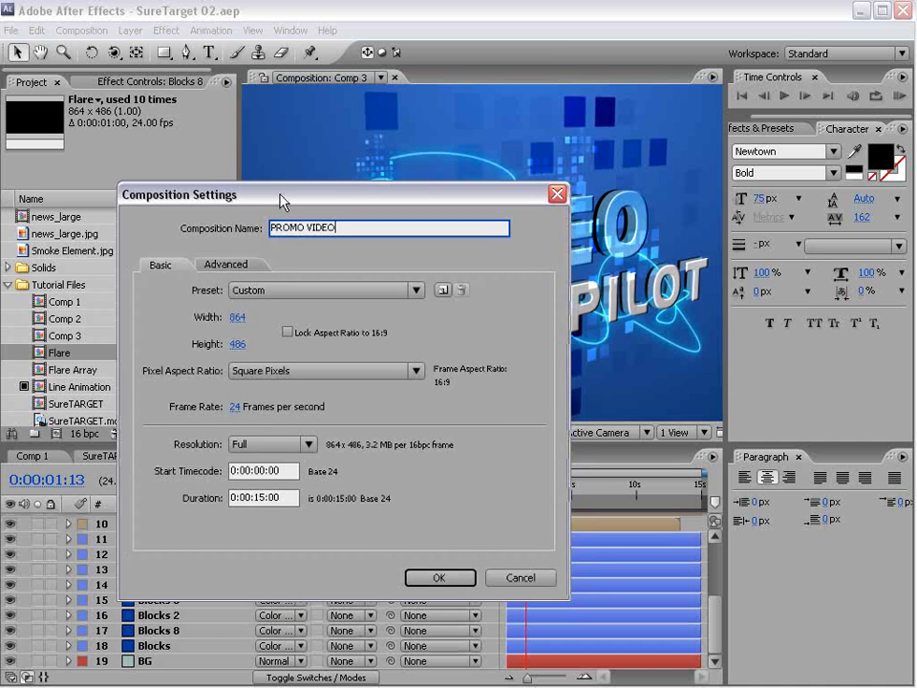
click(450, 577)
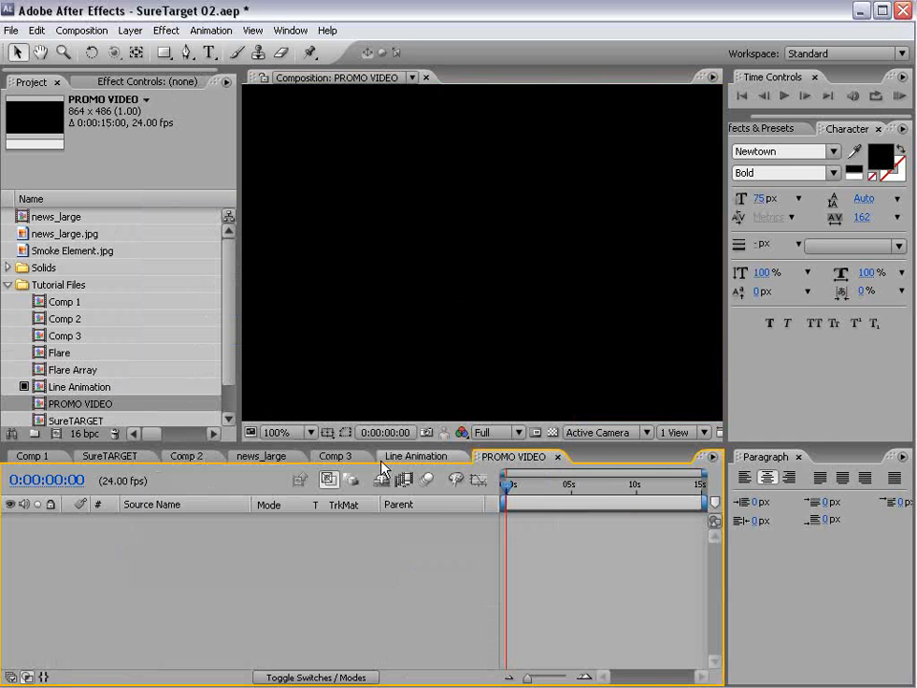
- Close the Line Animation and news_large timelines and return to Comp 3
click(420, 456)
click(460, 457)
click(287, 457)
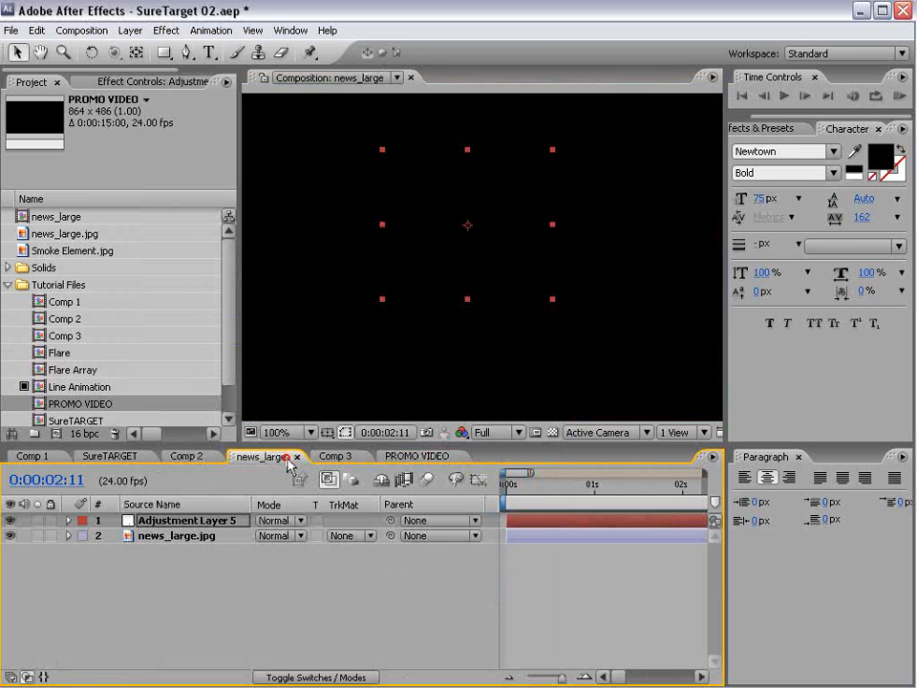
click(297, 456)
click(252, 457)
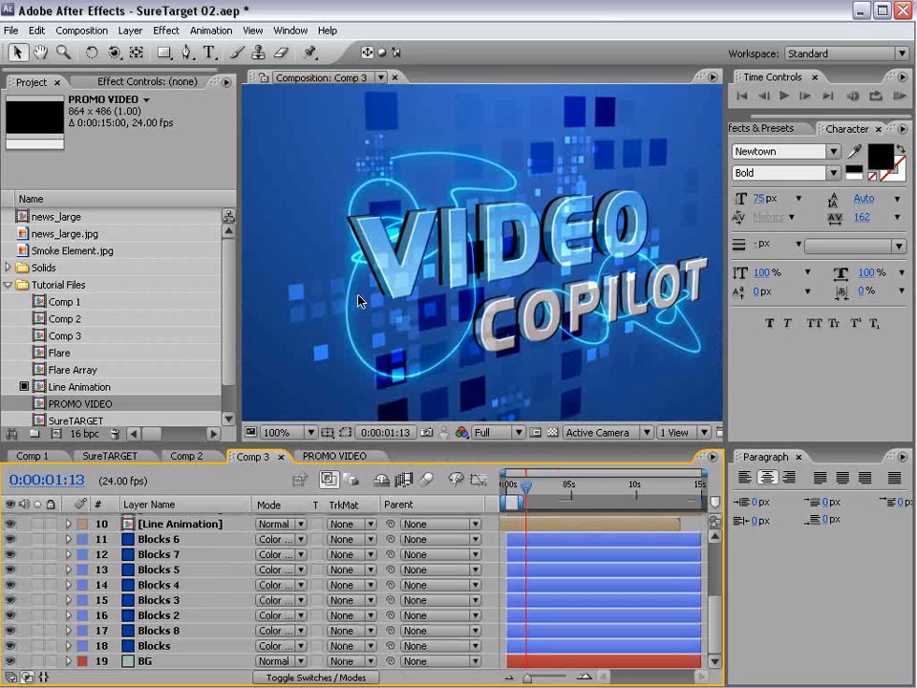
scroll(437, 273, down, 2)
click(82, 30)
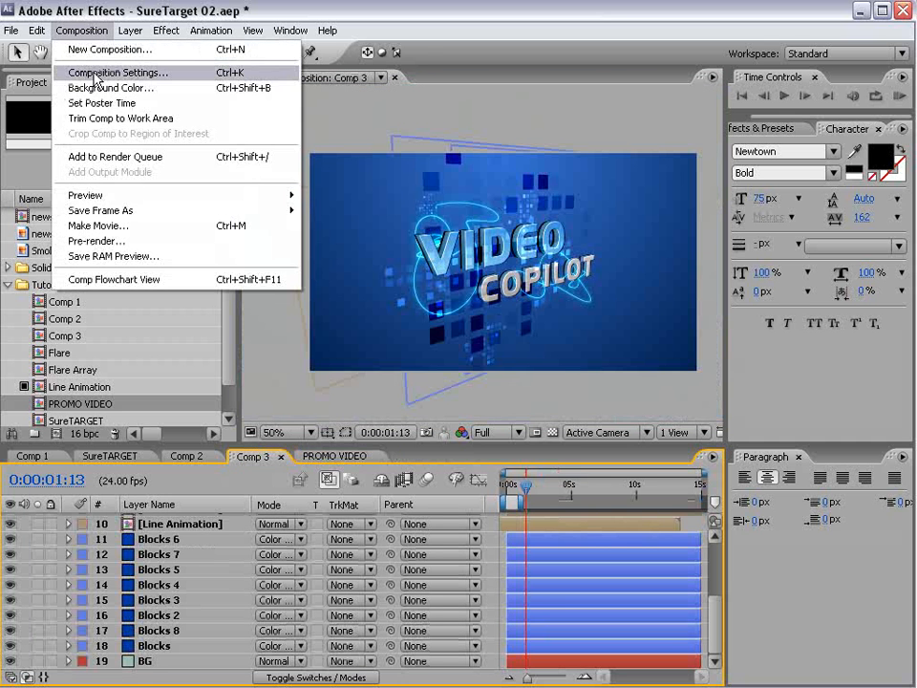
- Rename Comp 3 to TITLE 01 in its composition settings
click(96, 74)
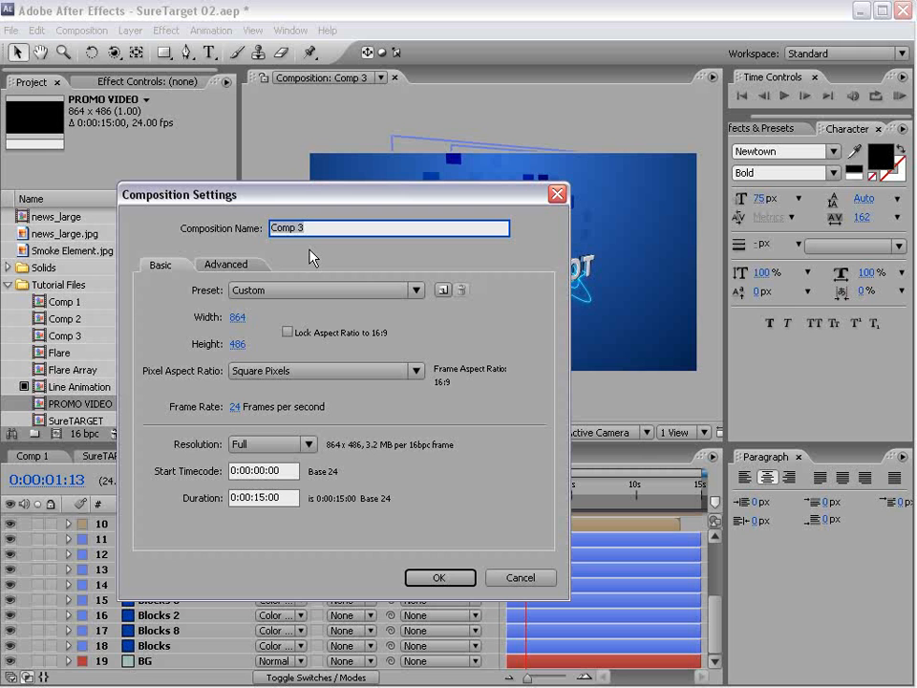
text(TITLE 01)
click(438, 577)
click(343, 457)
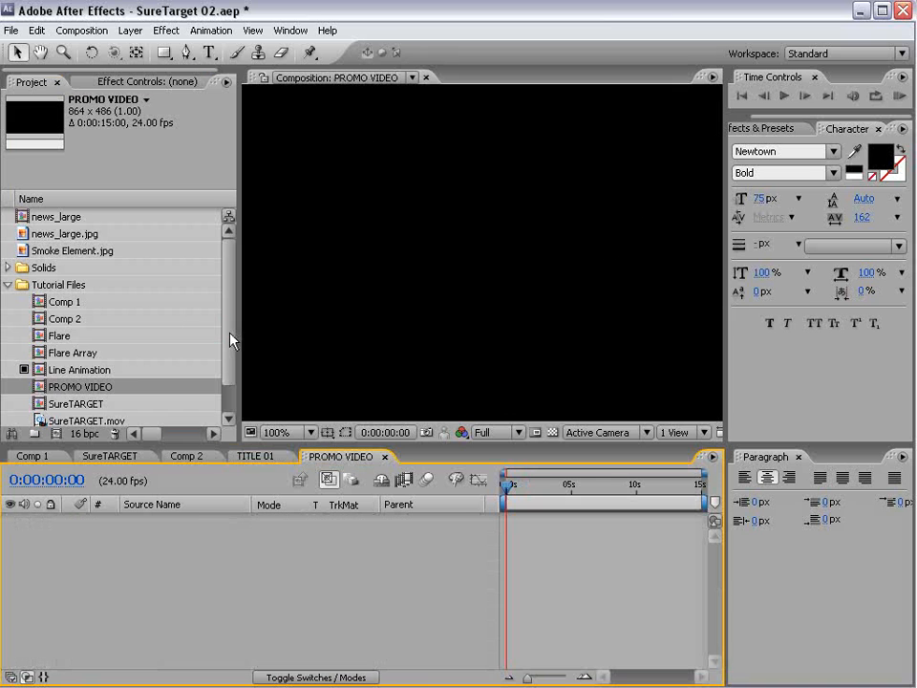
drag(230, 341, 230, 361)
- Create a project folder named Titles for TITLE 01
click(80, 404)
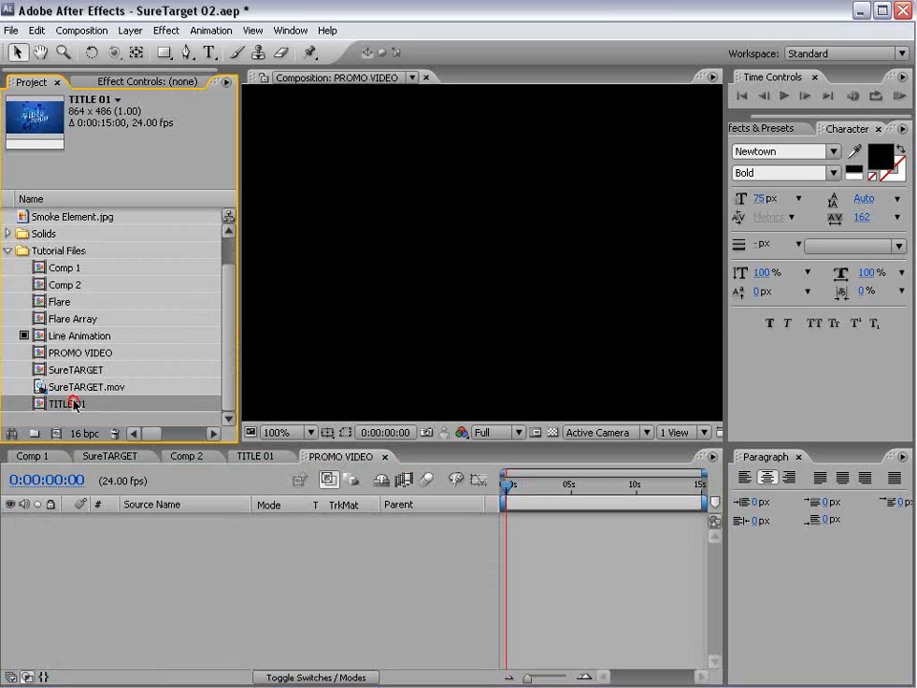
click(34, 433)
text(T)
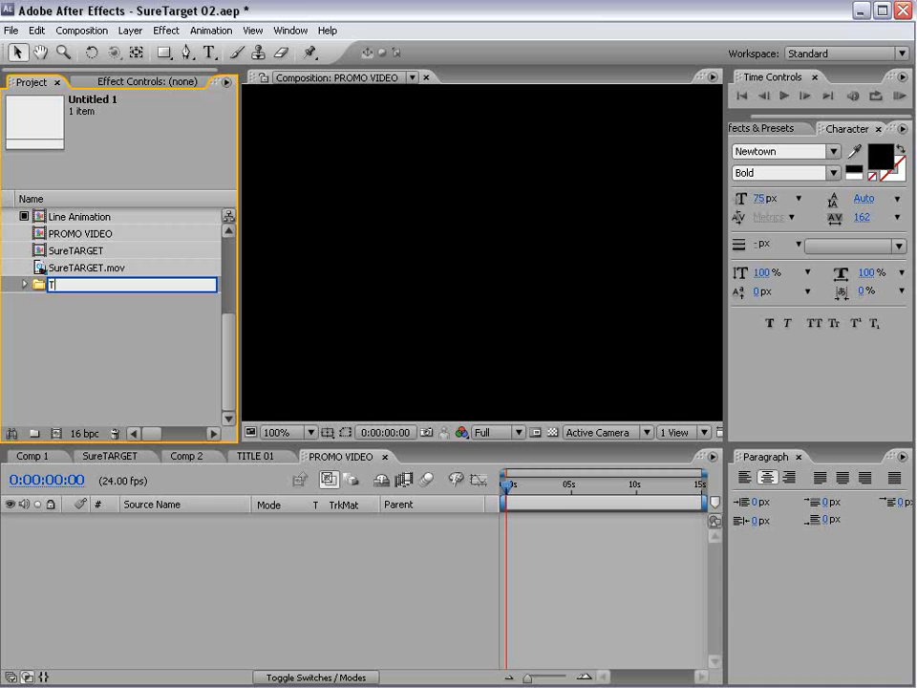
text(itles)
key(Return)
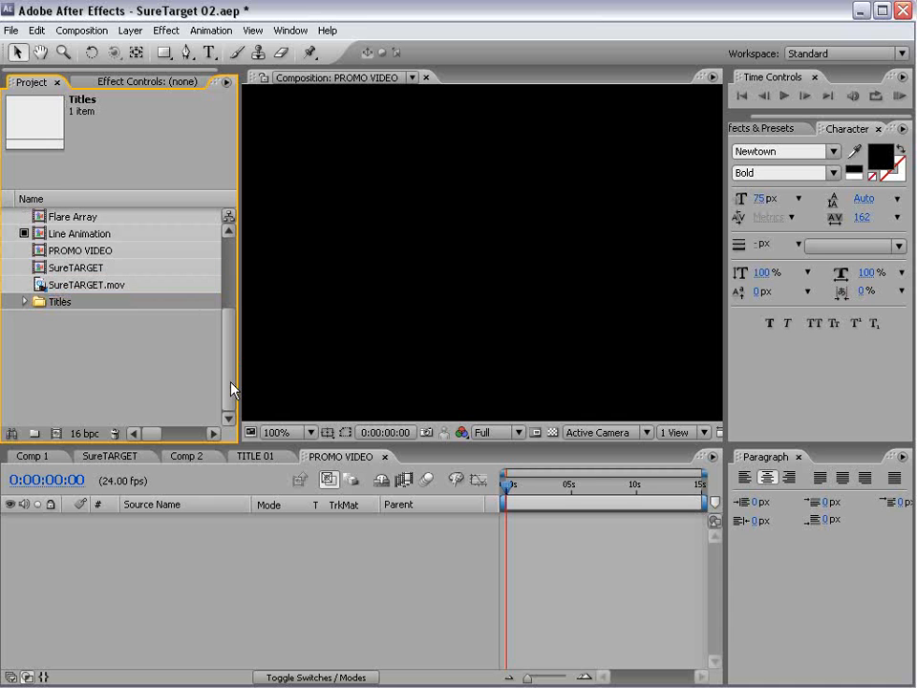
- Add TITLE 01 from the Titles folder as a layer in PROMO VIDEO
scroll(69, 363, up, 2)
click(23, 372)
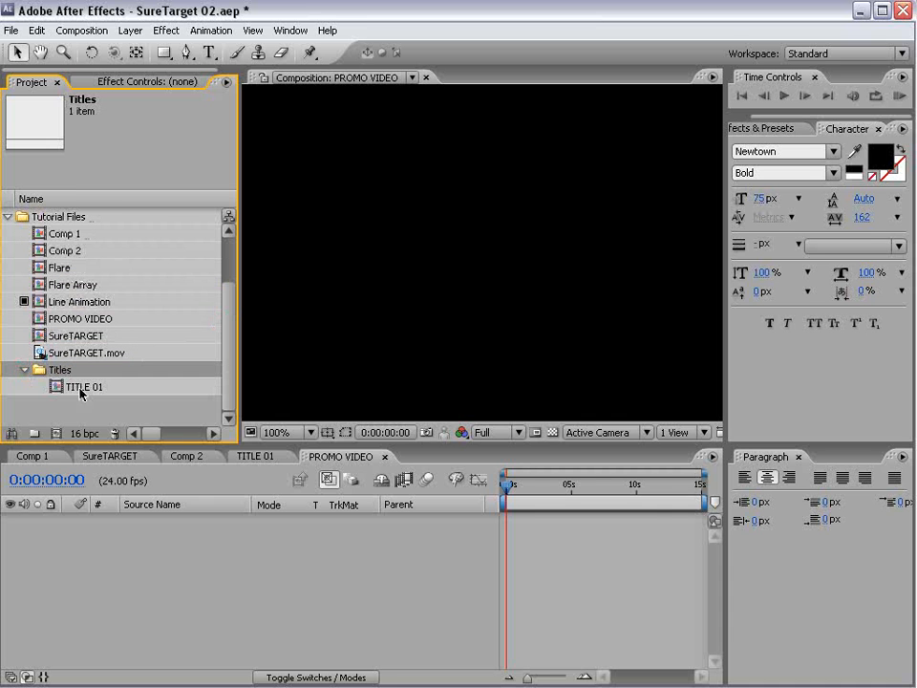
drag(81, 393, 506, 528)
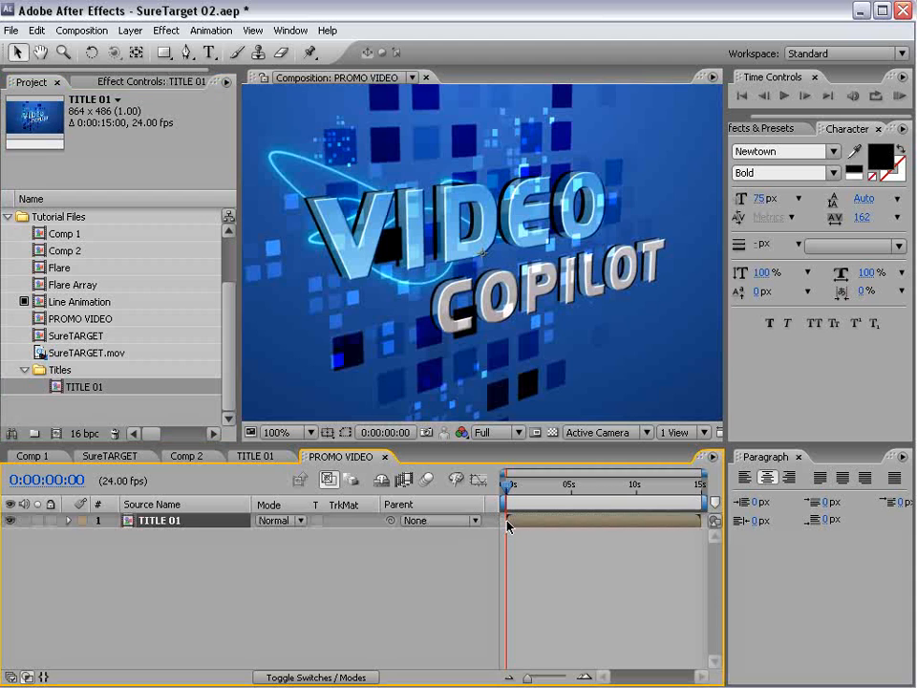
click(798, 457)
key(comma)
key(comma)
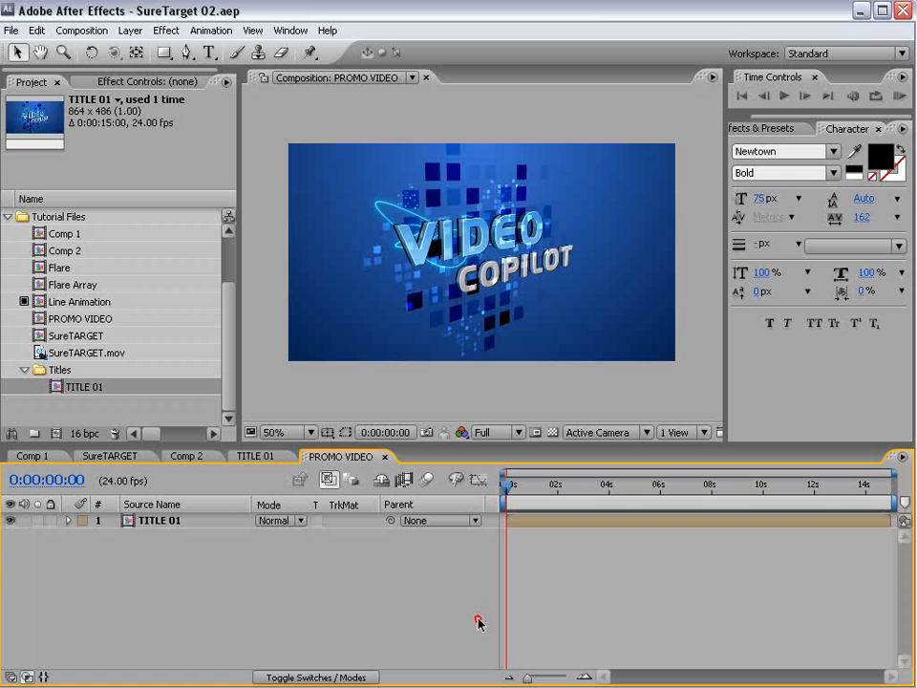
- Copy the BG solid from TITLE 01 and switch to PROMO VIDEO
click(254, 456)
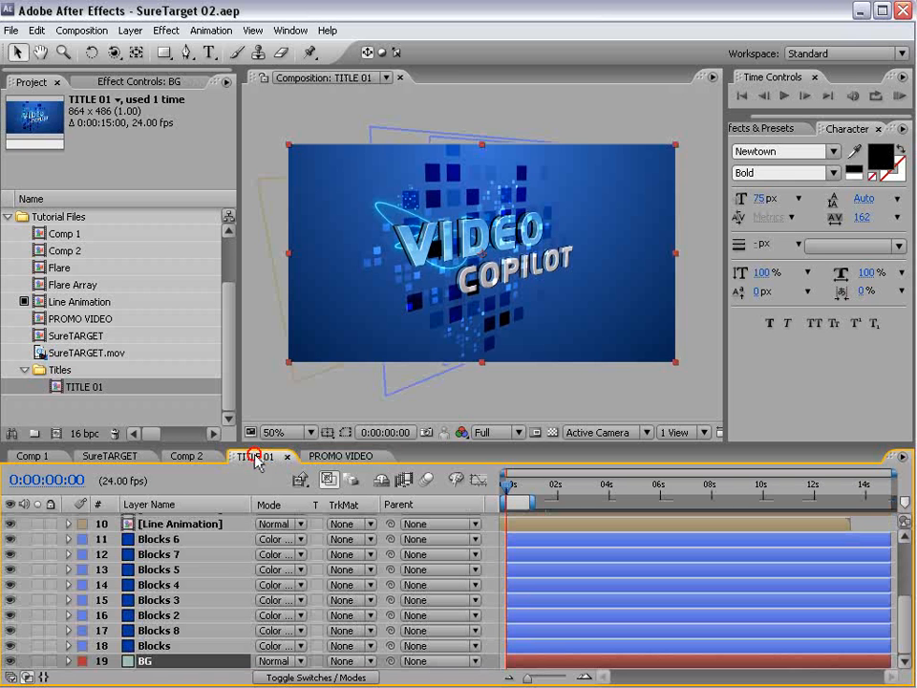
click(143, 661)
key(Return)
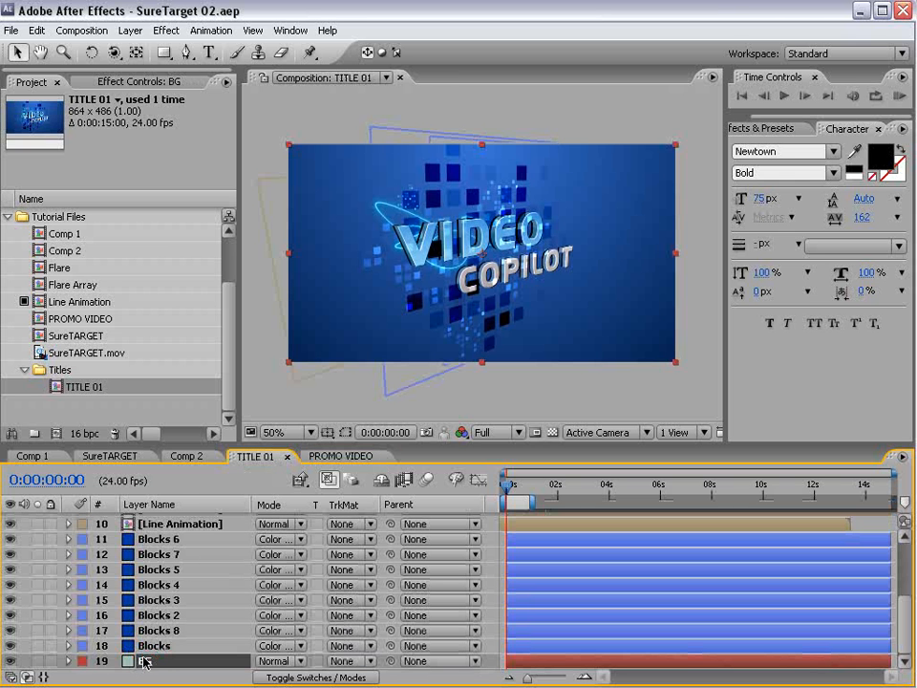
click(36, 31)
click(56, 116)
click(335, 457)
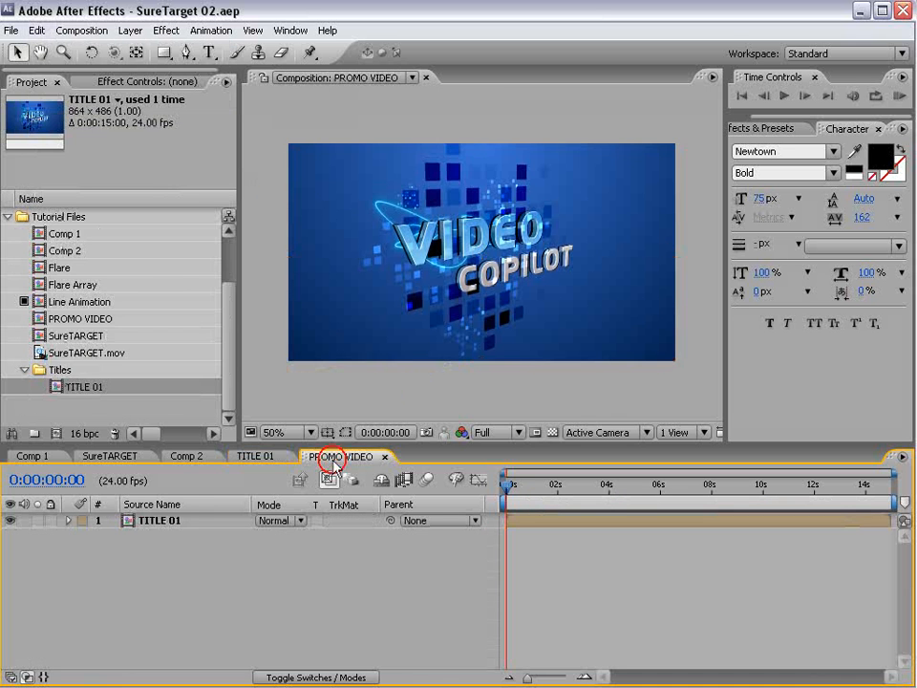
click(36, 30)
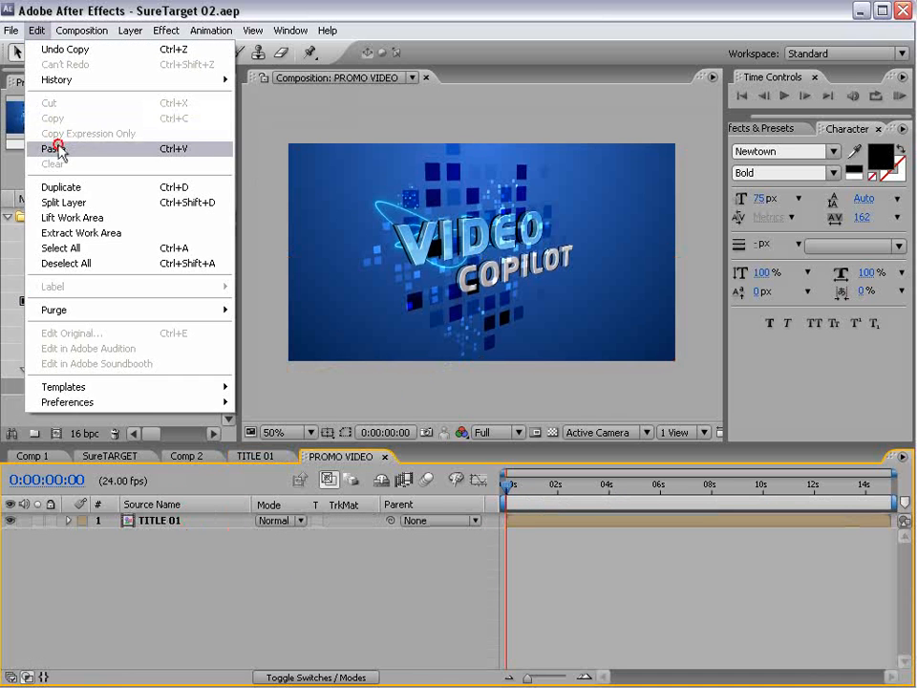
- Paste the background solid below TITLE 01 in PROMO VIDEO, checking the BG layer in TITLE 01
click(55, 149)
drag(176, 521, 188, 550)
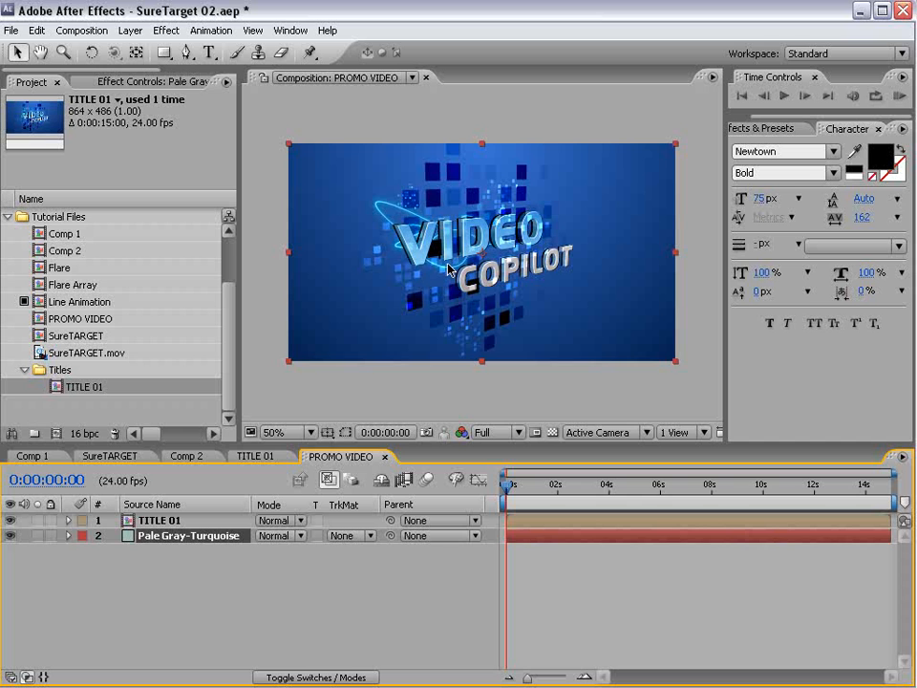
click(257, 457)
drag(248, 447, 247, 393)
right_click(140, 662)
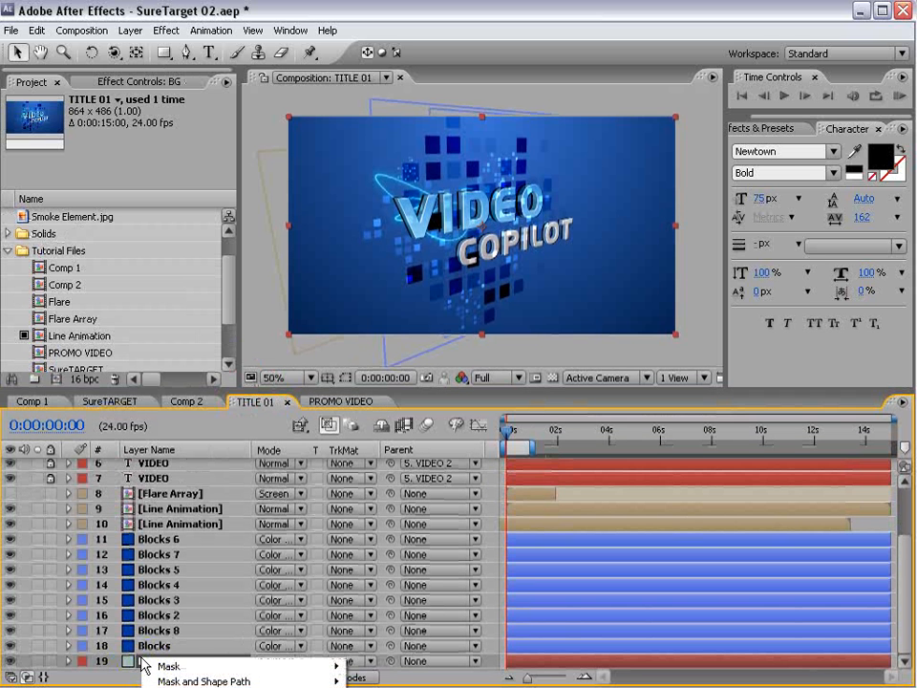
key(Escape)
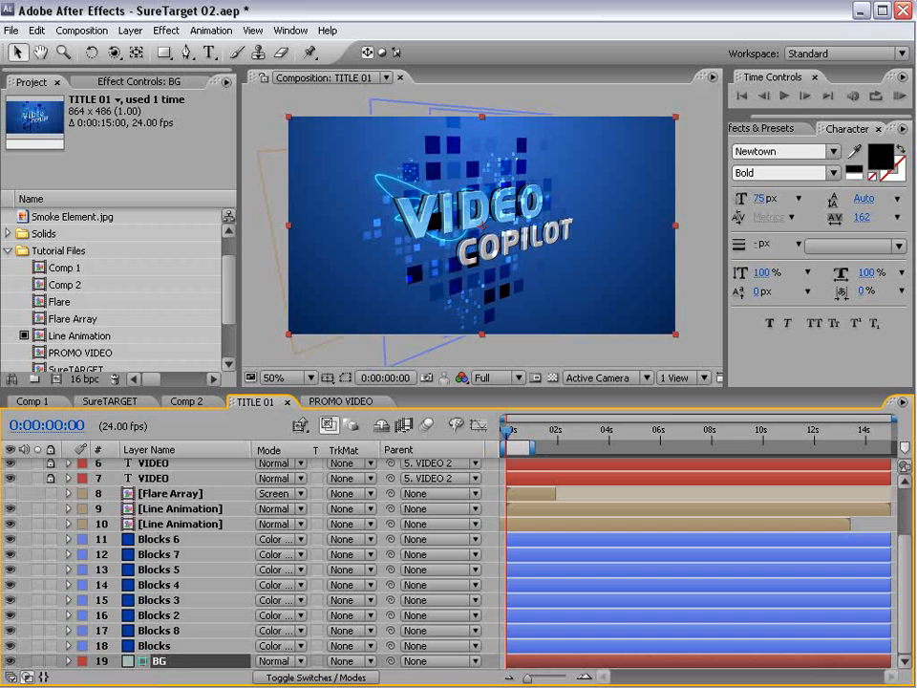
right_click(148, 477)
right_click(138, 493)
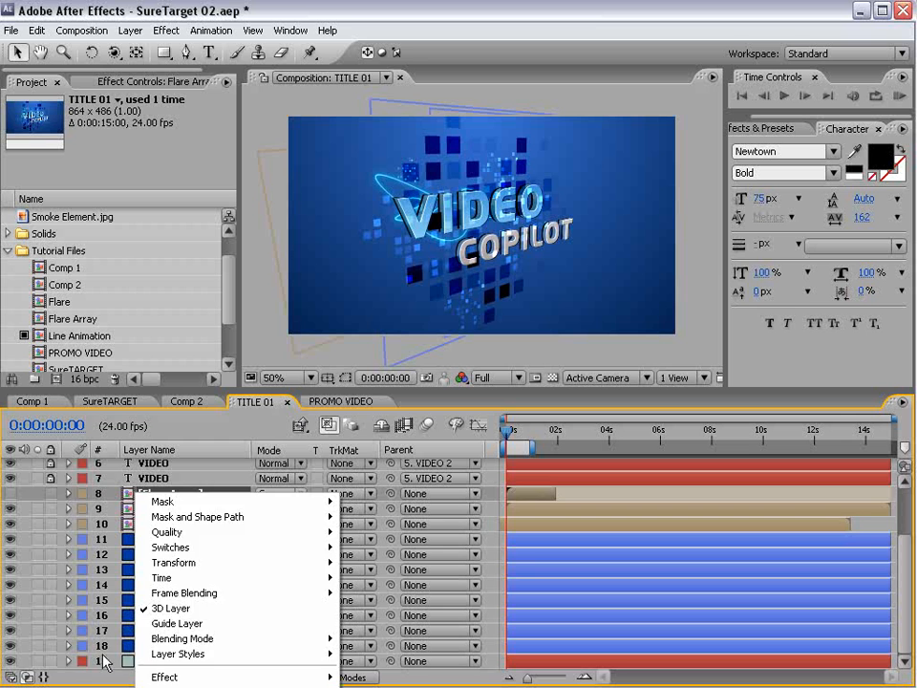
click(170, 662)
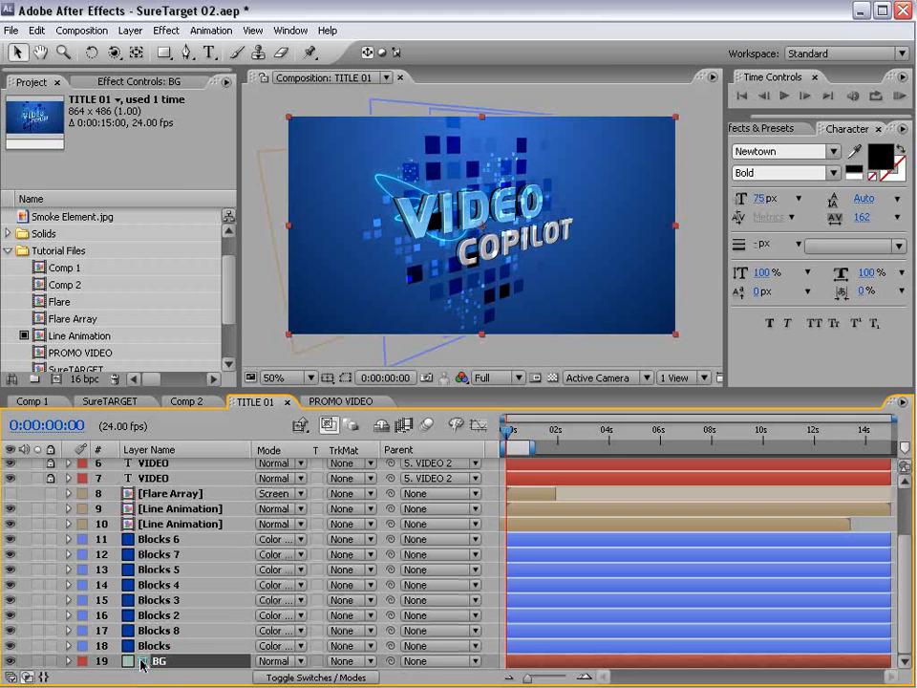
- Hide and re-show the pasted solid while comparing with TITLE 01, then show the layer switches
click(336, 402)
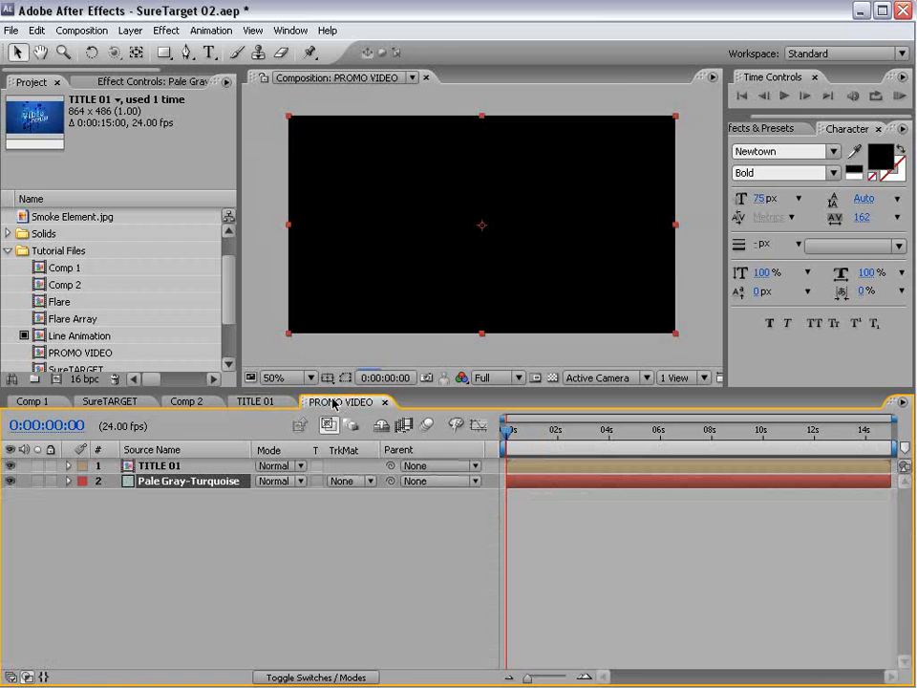
click(11, 480)
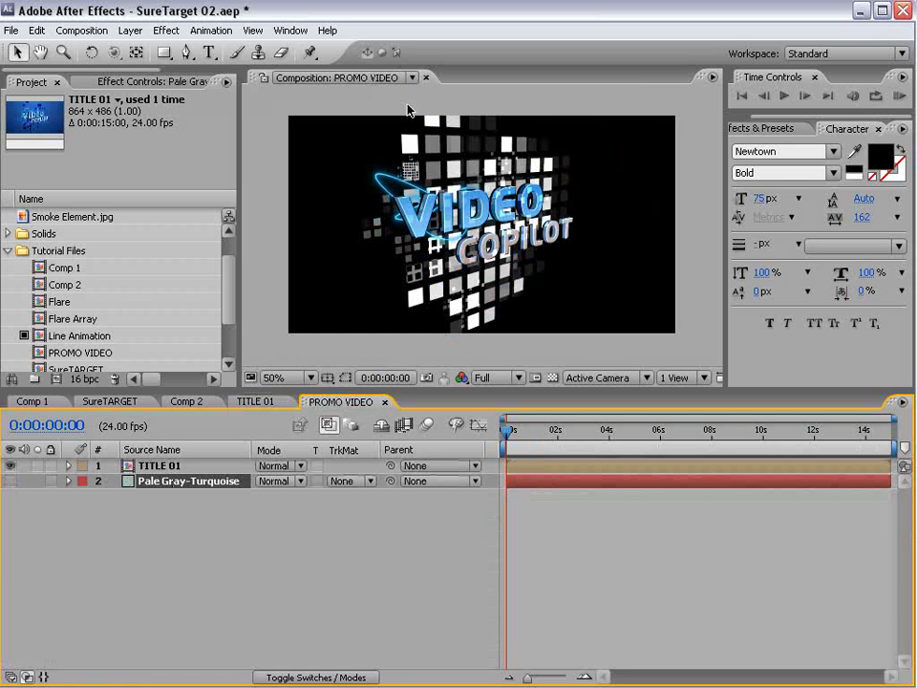
click(254, 401)
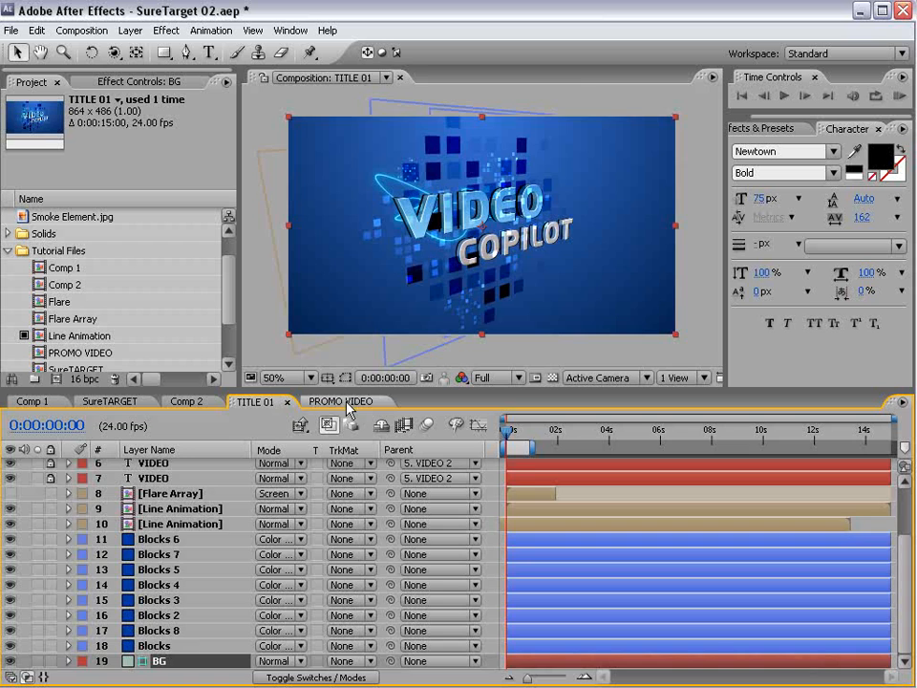
click(334, 401)
click(254, 401)
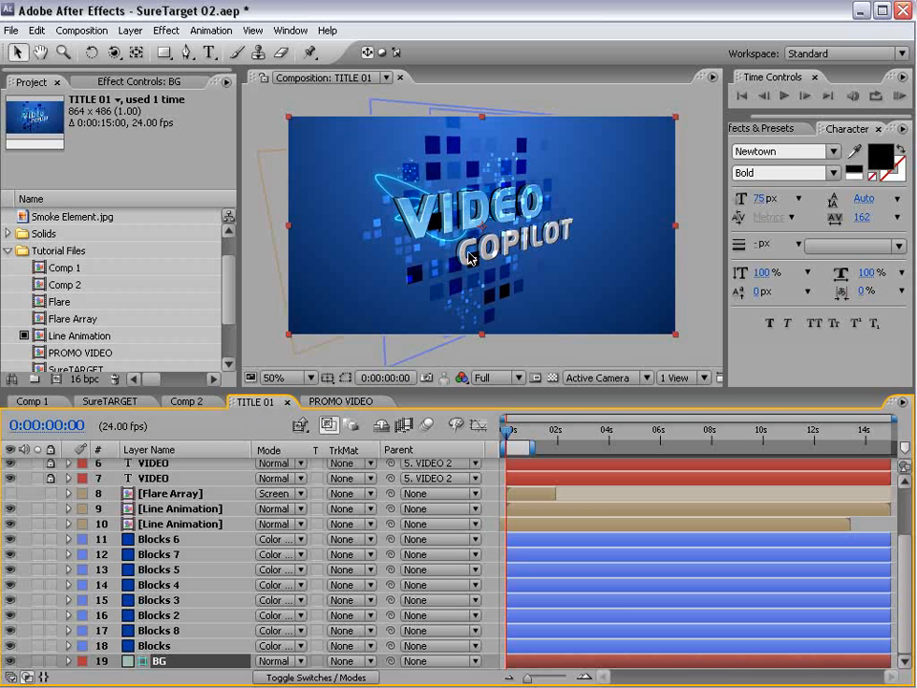
click(340, 401)
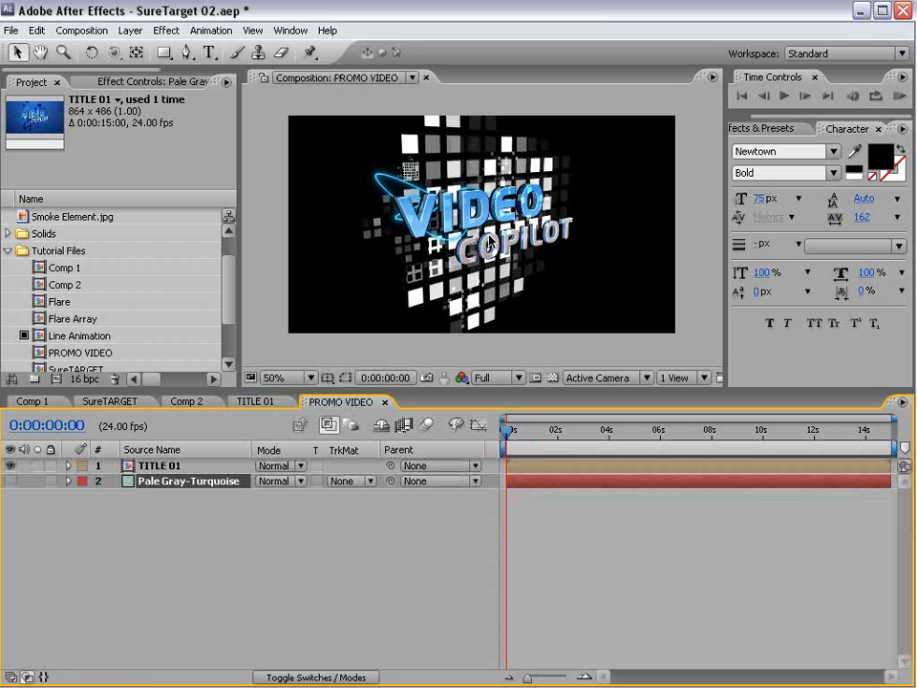
click(10, 481)
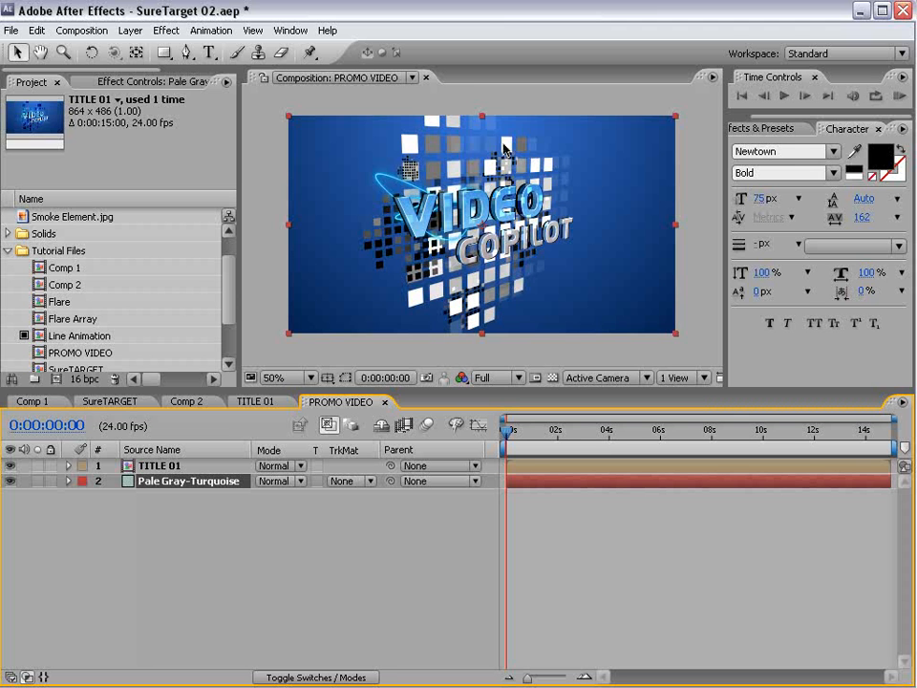
key(F4)
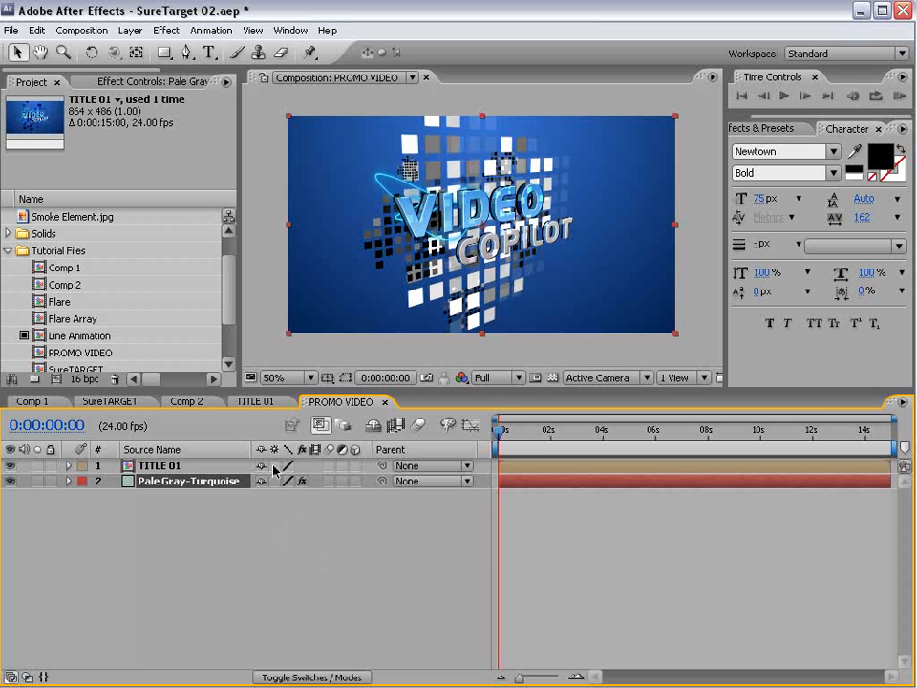
- Turn on Collapse Transformations for the TITLE 01 layer so VIDEO COPILOT renders front-facing
click(164, 467)
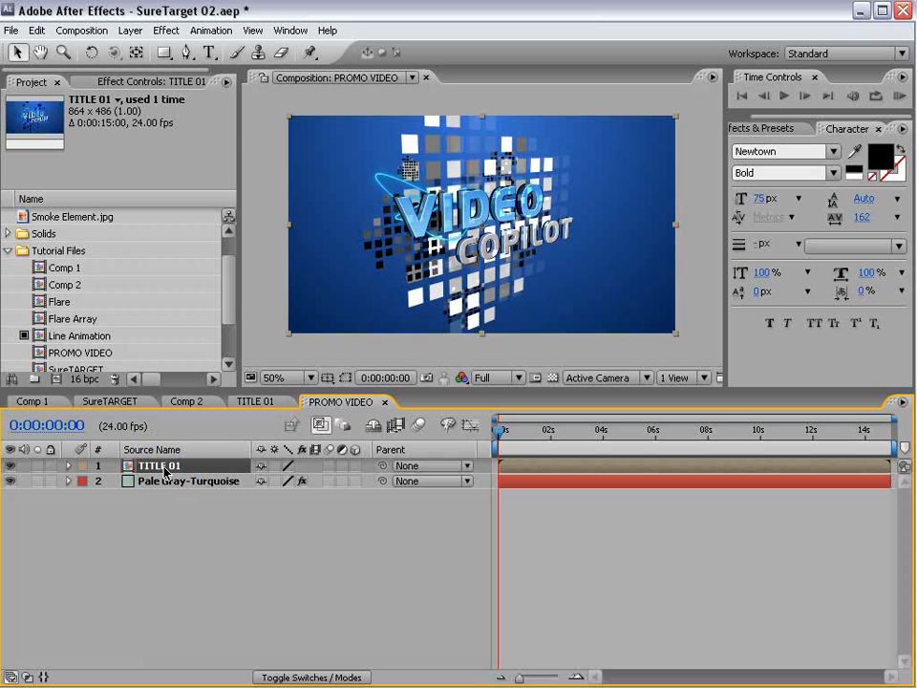
click(275, 466)
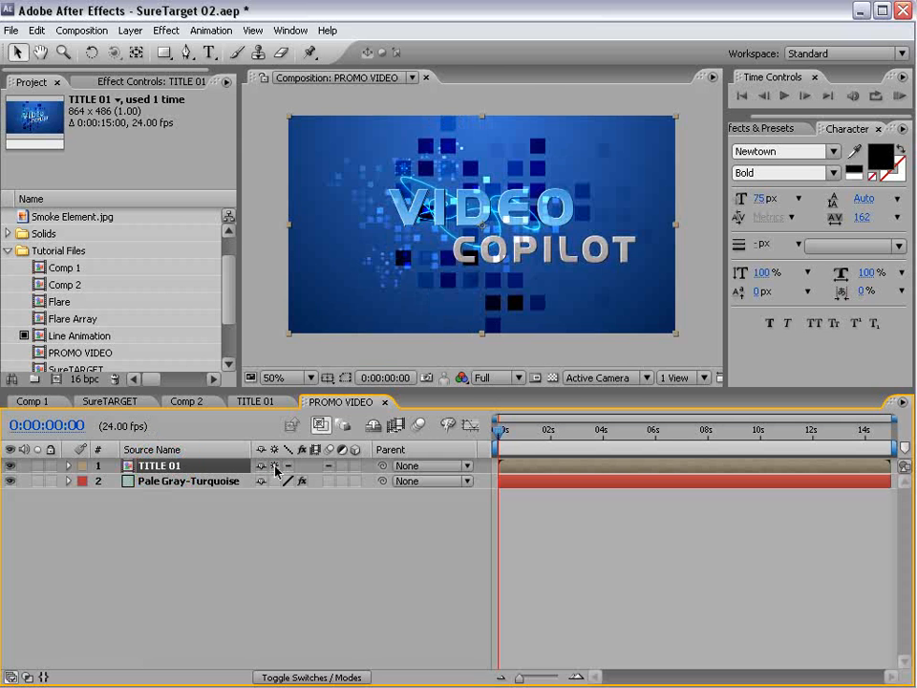
click(255, 401)
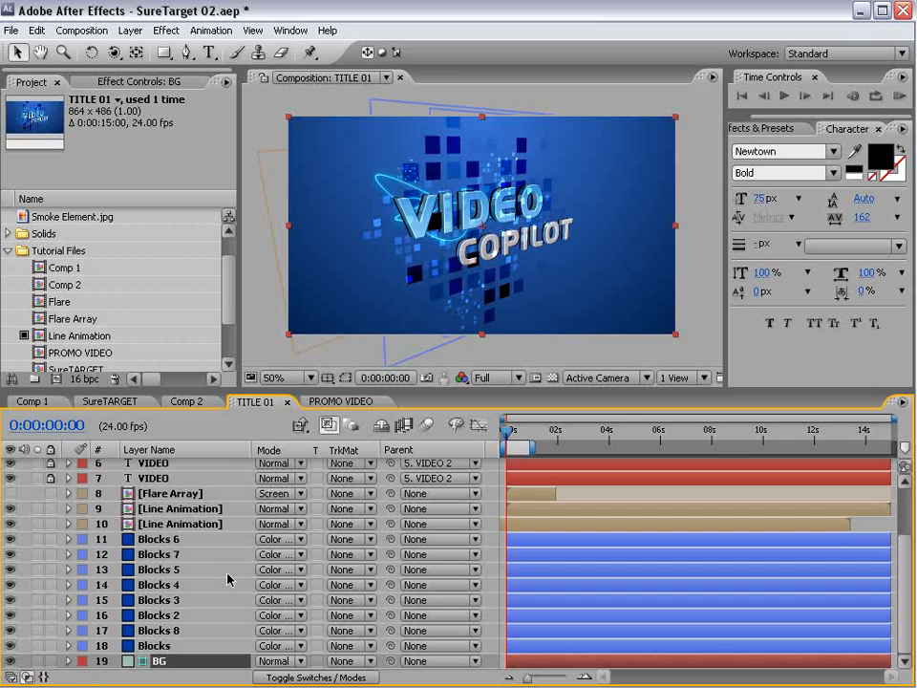
click(339, 401)
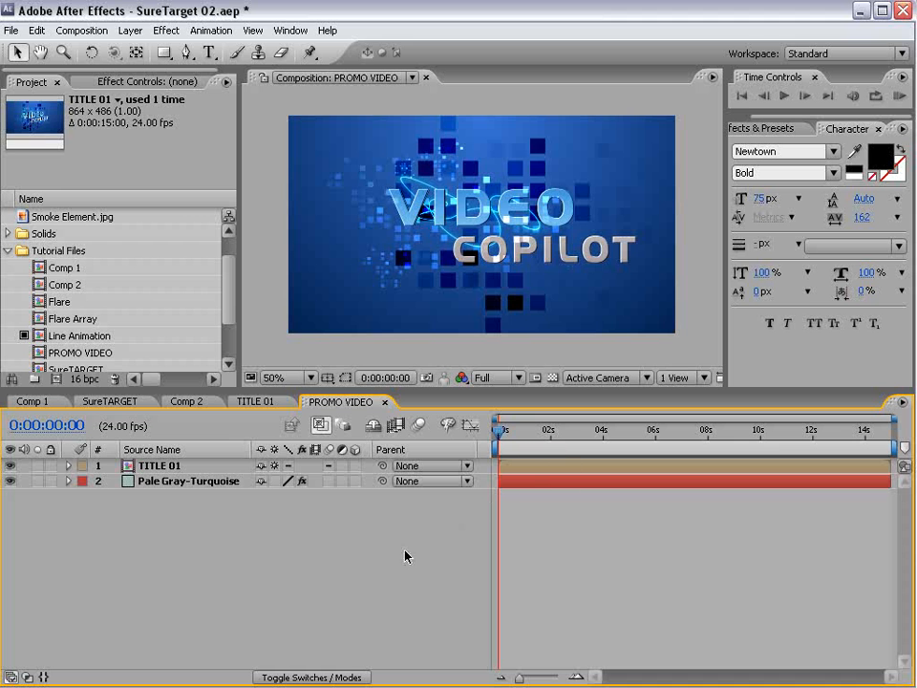
- Add a new camera layer, Camera 1, to PROMO VIDEO
click(130, 29)
click(130, 50)
click(373, 94)
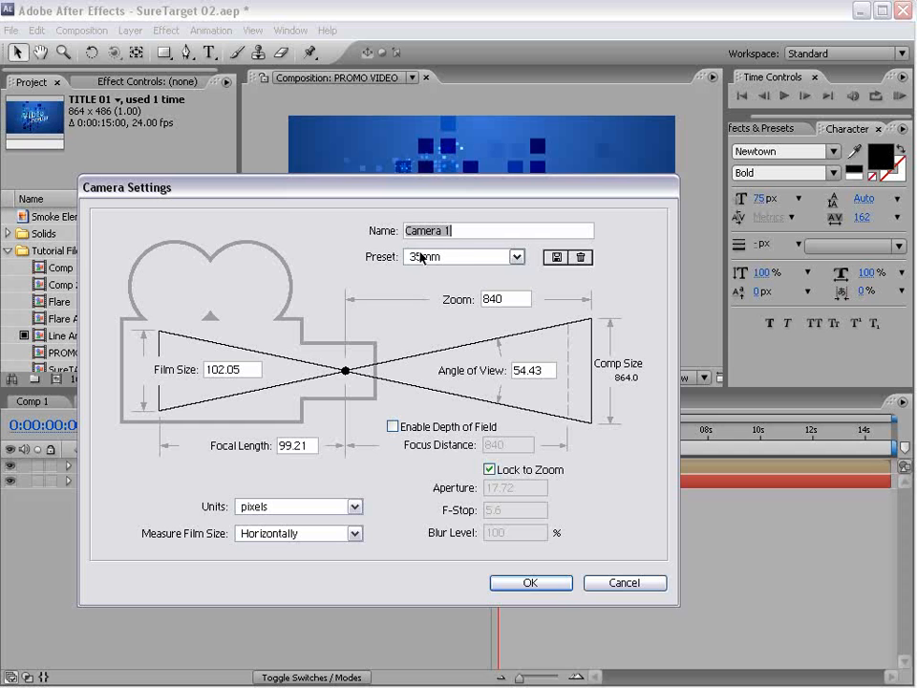
click(537, 583)
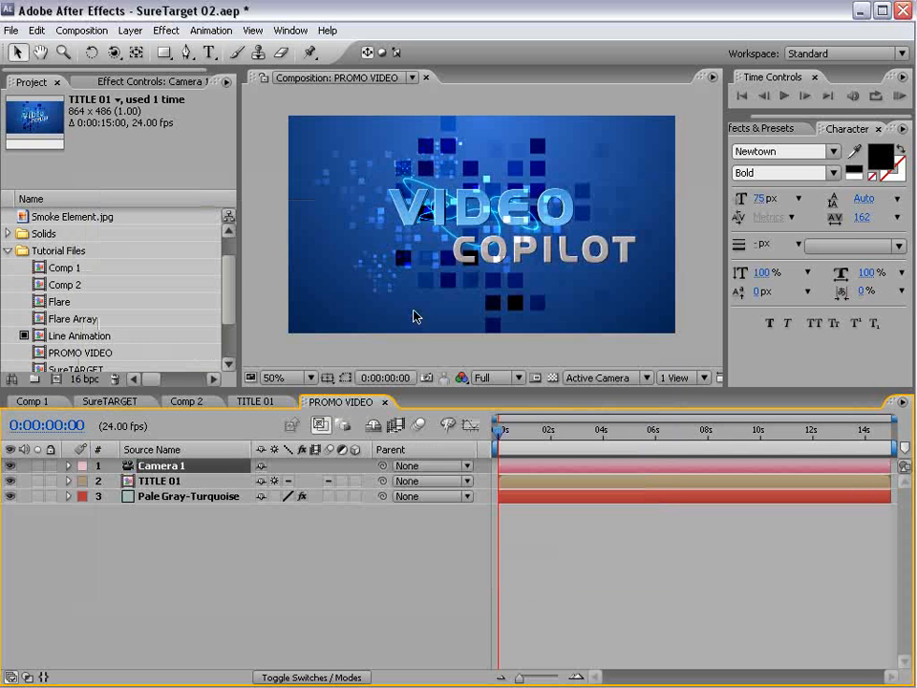
- Test orbiting Camera 1 around the title, then undo the orbit
click(115, 54)
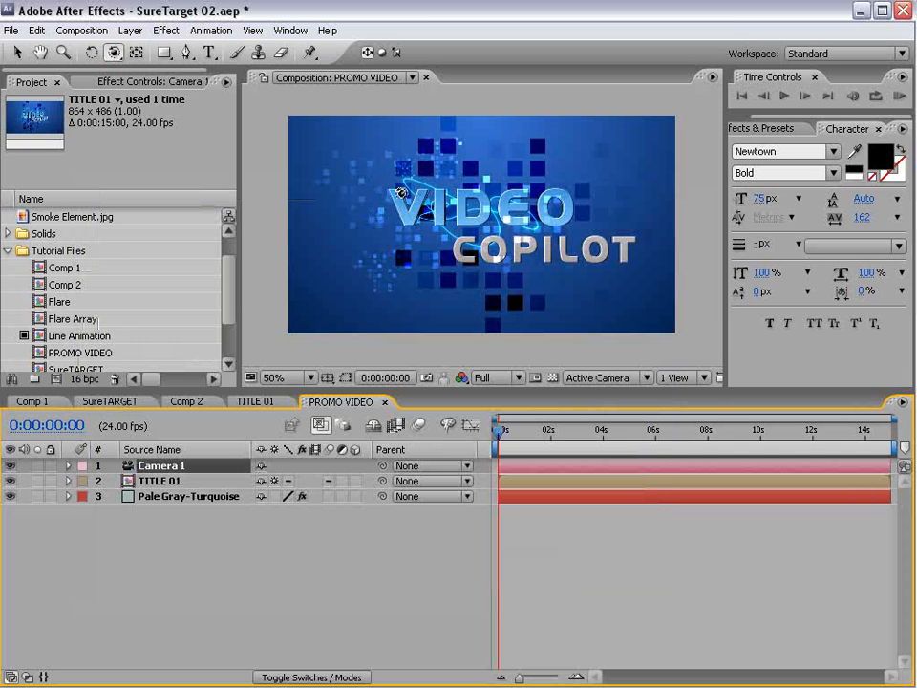
mouse_move(415, 196)
mouse_down()
mouse_move(410, 209)
mouse_move(517, 234)
mouse_move(571, 233)
mouse_move(423, 212)
mouse_up()
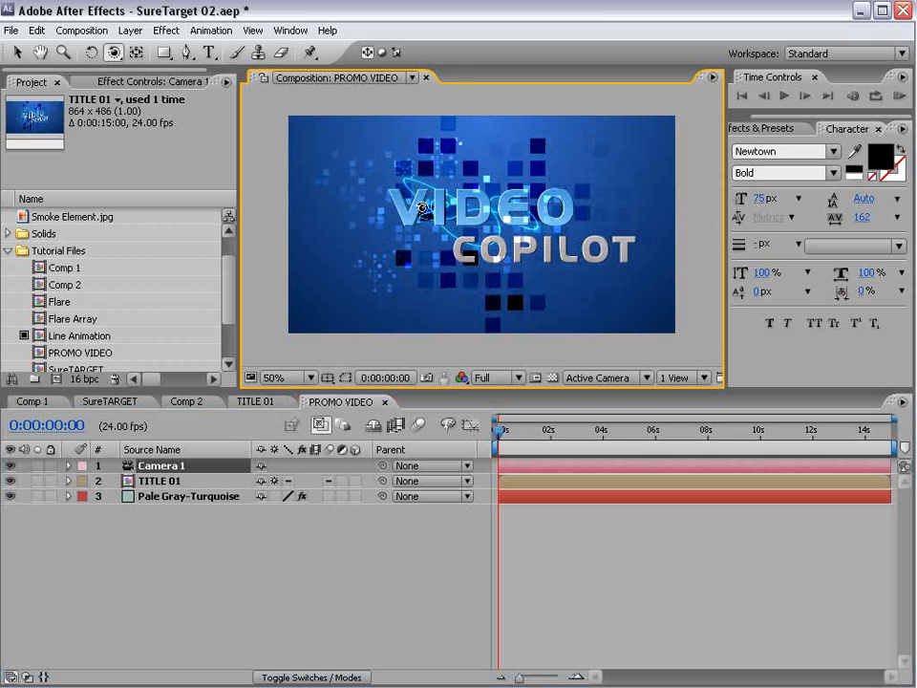
click(146, 481)
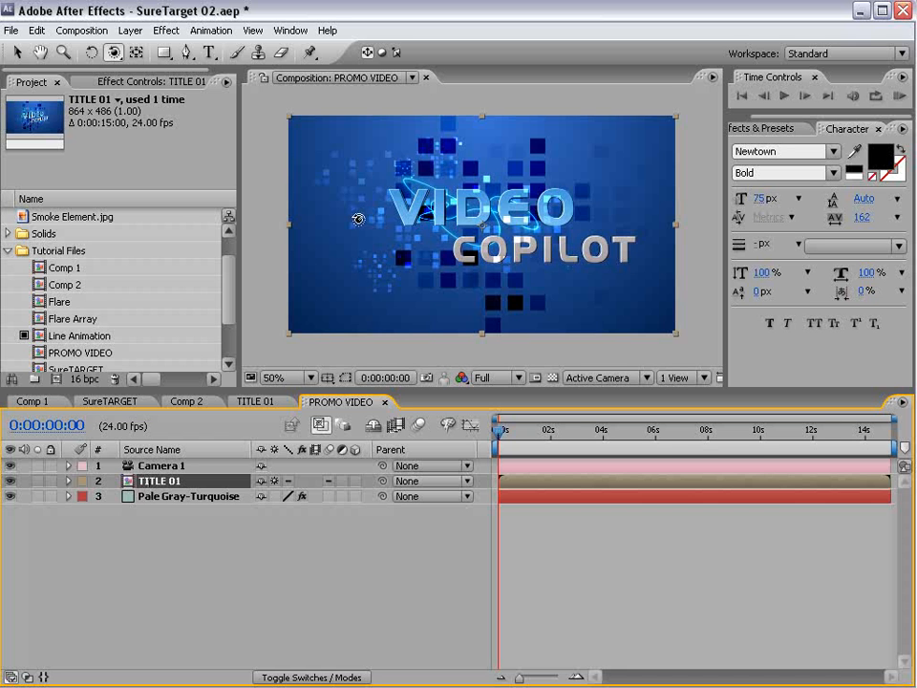
drag(440, 221, 480, 240)
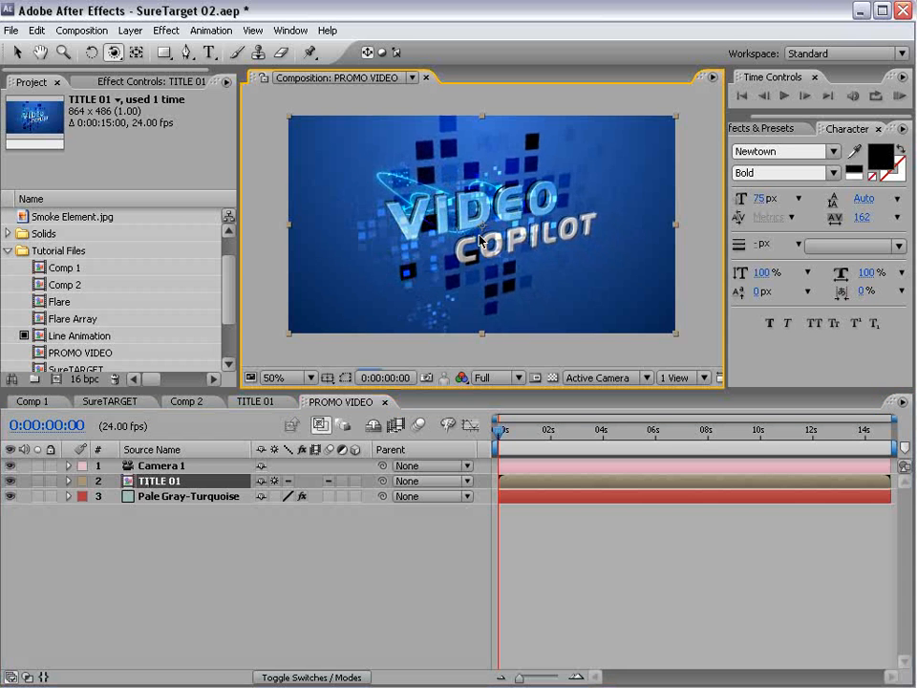
key(ctrl+z)
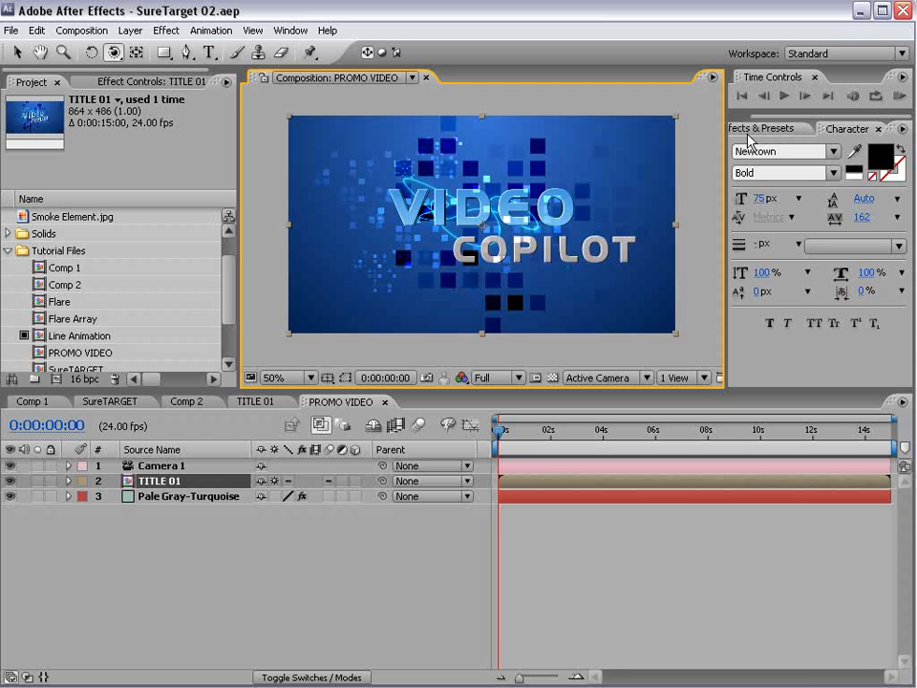
click(130, 30)
- Add a null object named Sure Target below Camera 1 and parent the camera to it
mouse_move(129, 50)
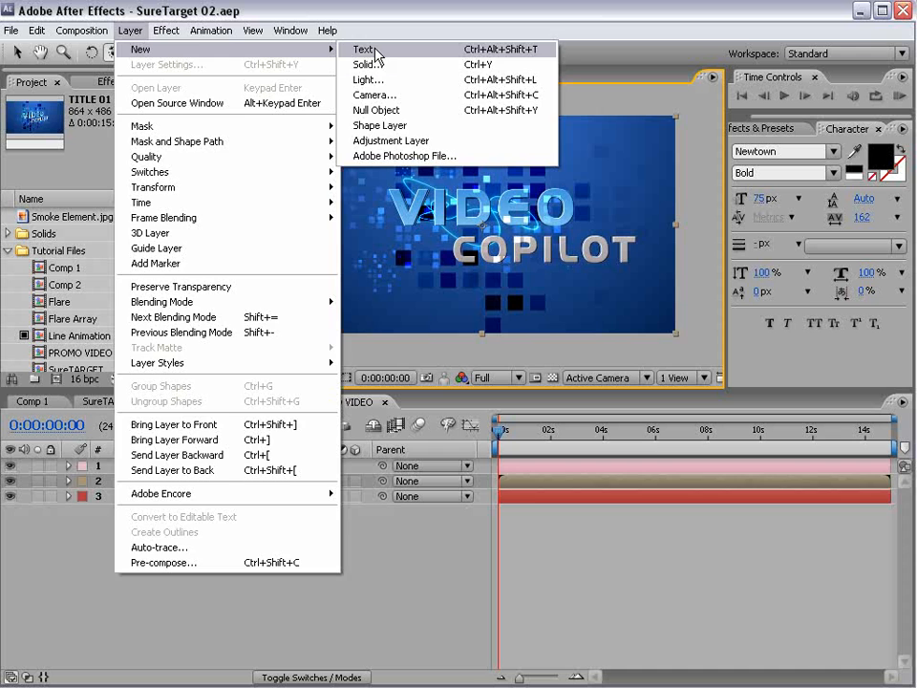
click(375, 110)
drag(161, 470, 168, 487)
key(Return)
text(Sure T)
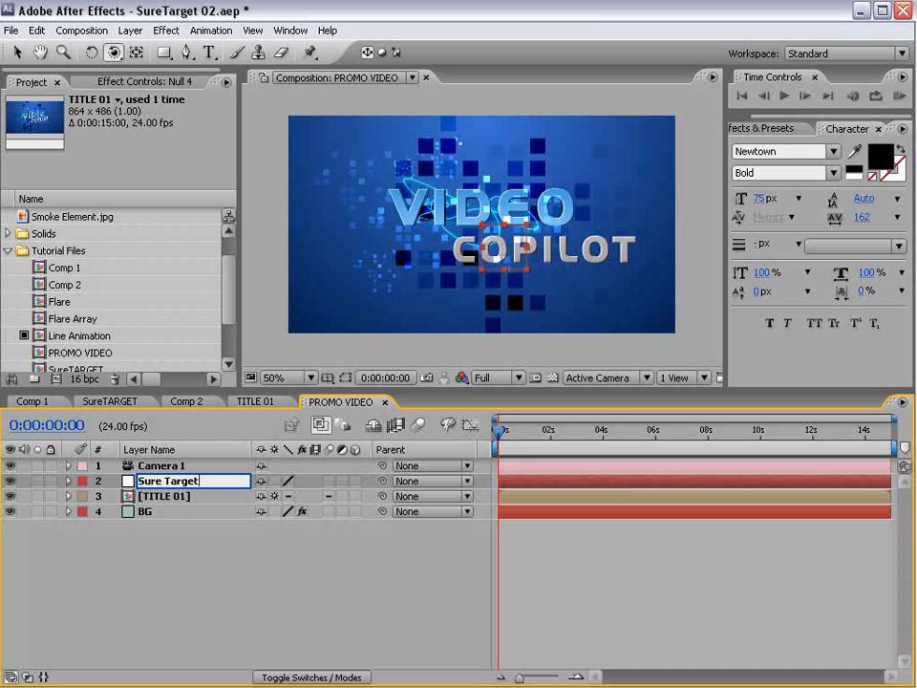
text(arget)
click(235, 584)
drag(381, 469, 167, 481)
- Apply the SureTarget animation preset from Effects & Presets to the Sure Target null
click(163, 481)
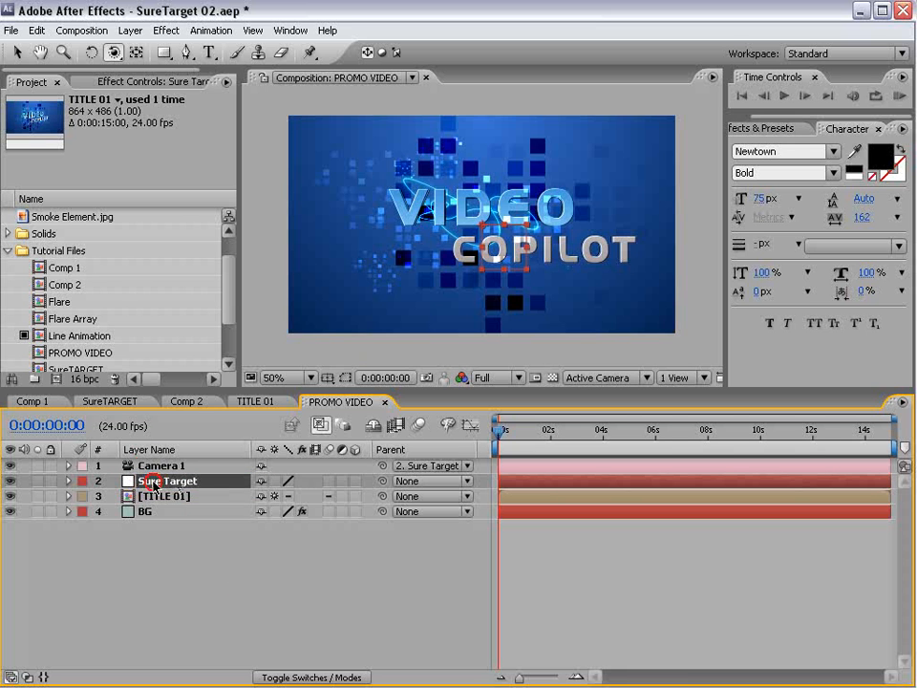
click(772, 128)
click(789, 146)
text(mosais)
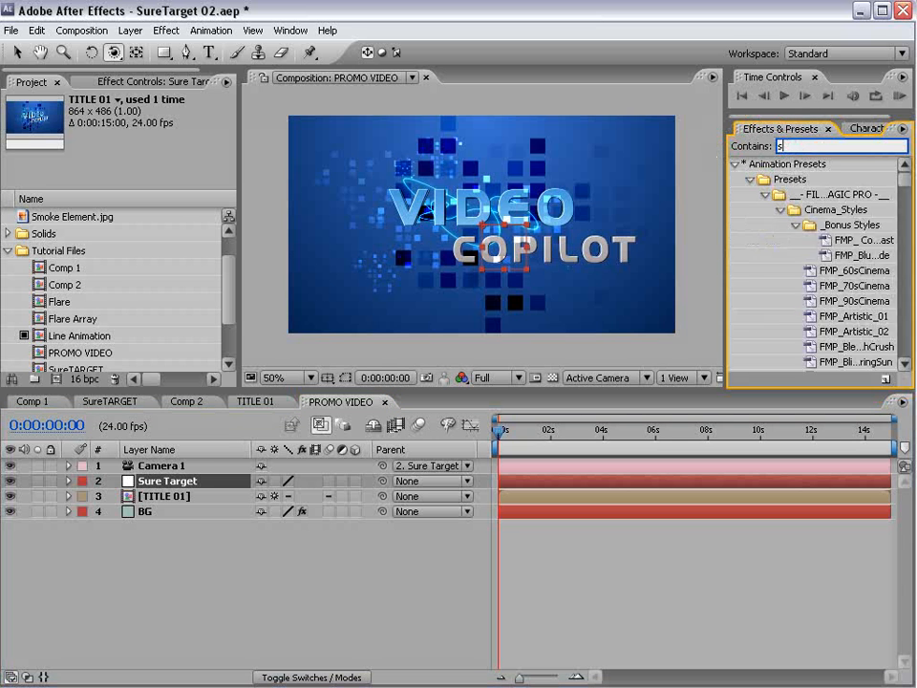
text(uretar)
click(845, 225)
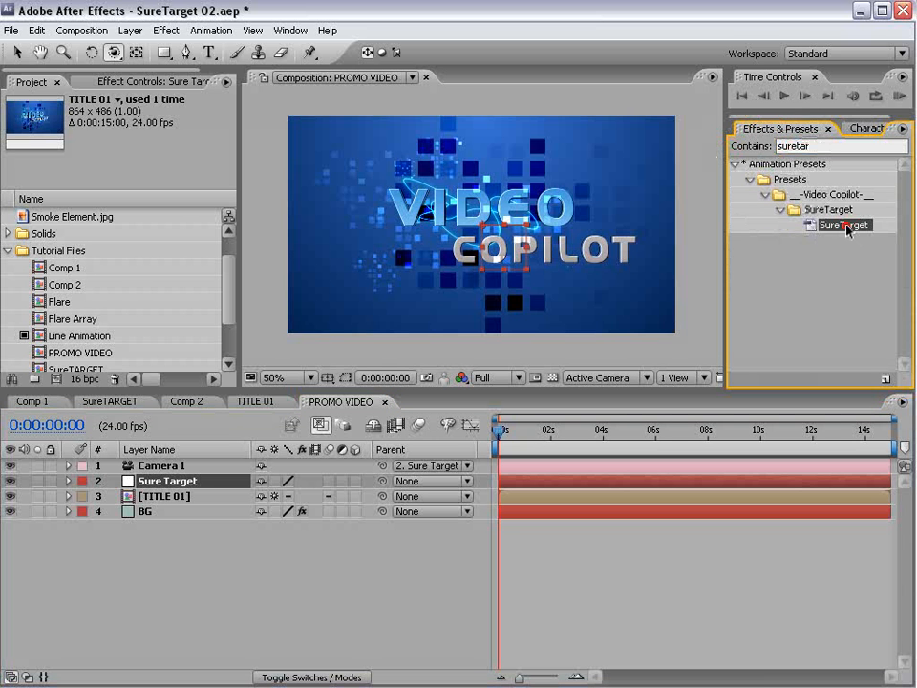
drag(846, 229, 163, 484)
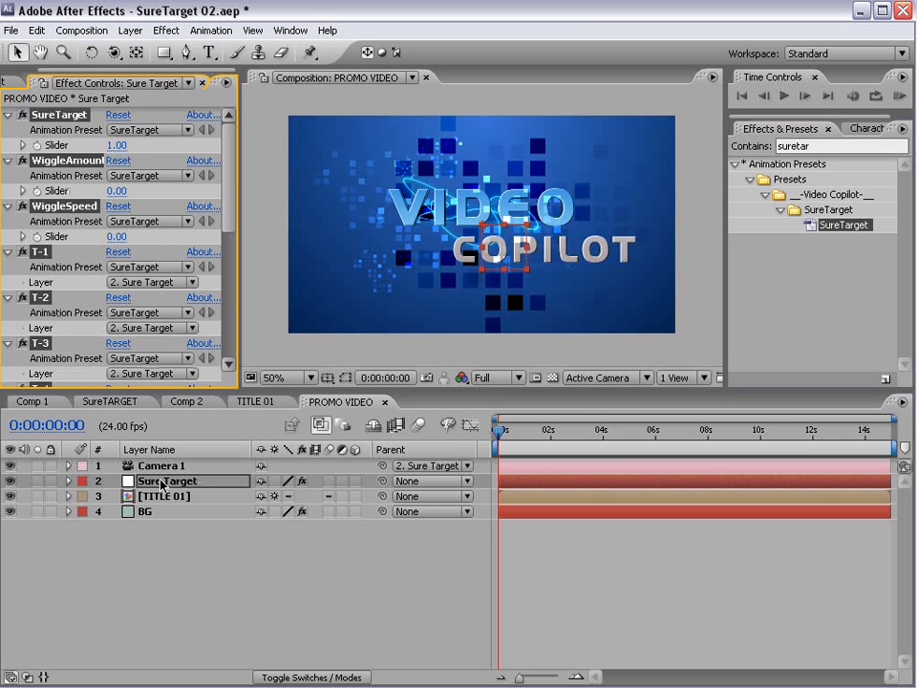
click(174, 496)
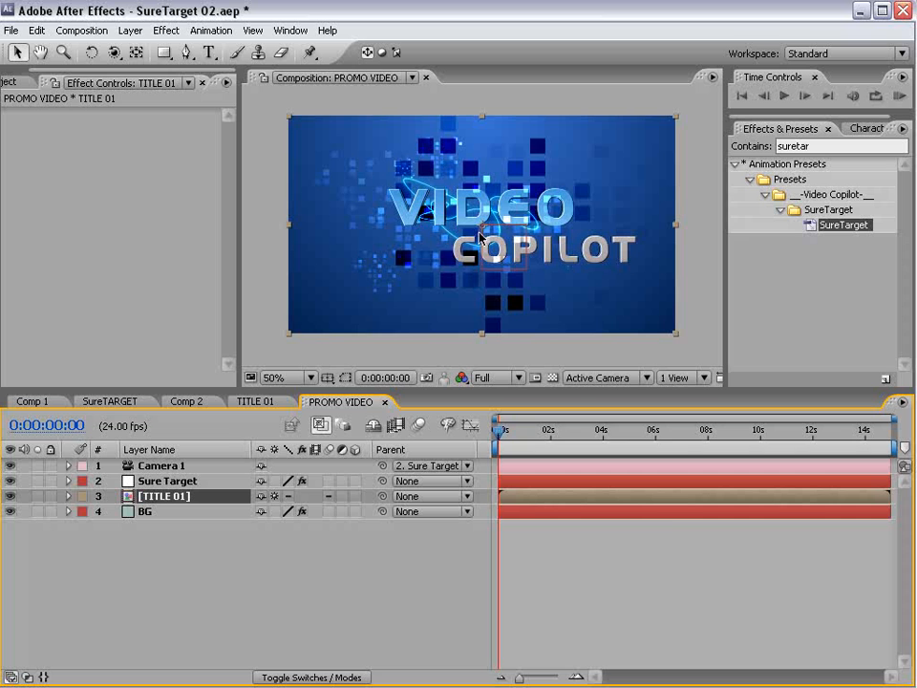
- Switch the viewer to Custom View 1 and duplicate the TITLE 01 layer
click(584, 378)
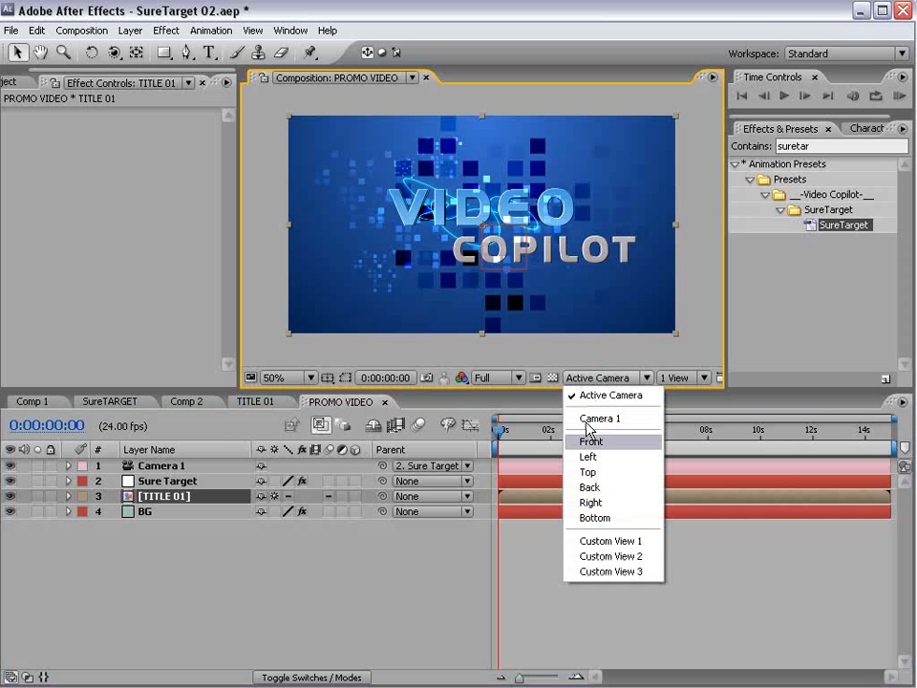
click(614, 541)
click(172, 500)
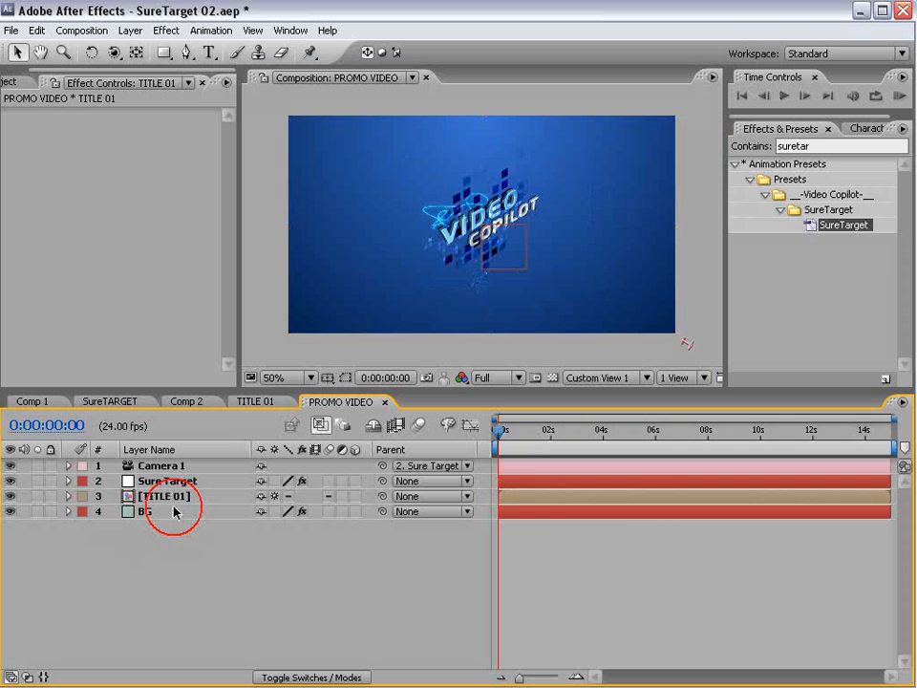
click(36, 30)
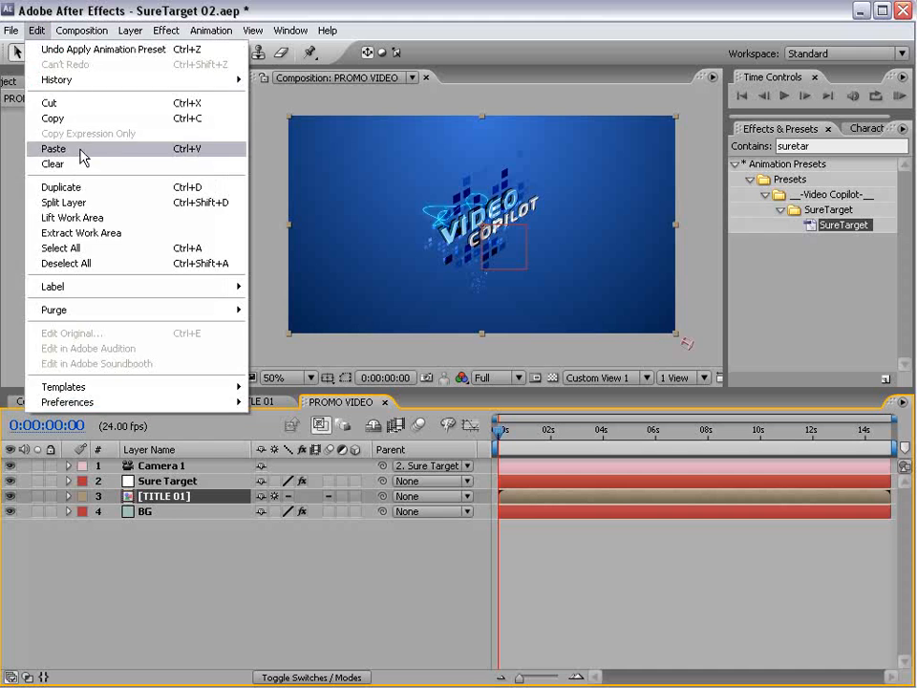
click(77, 187)
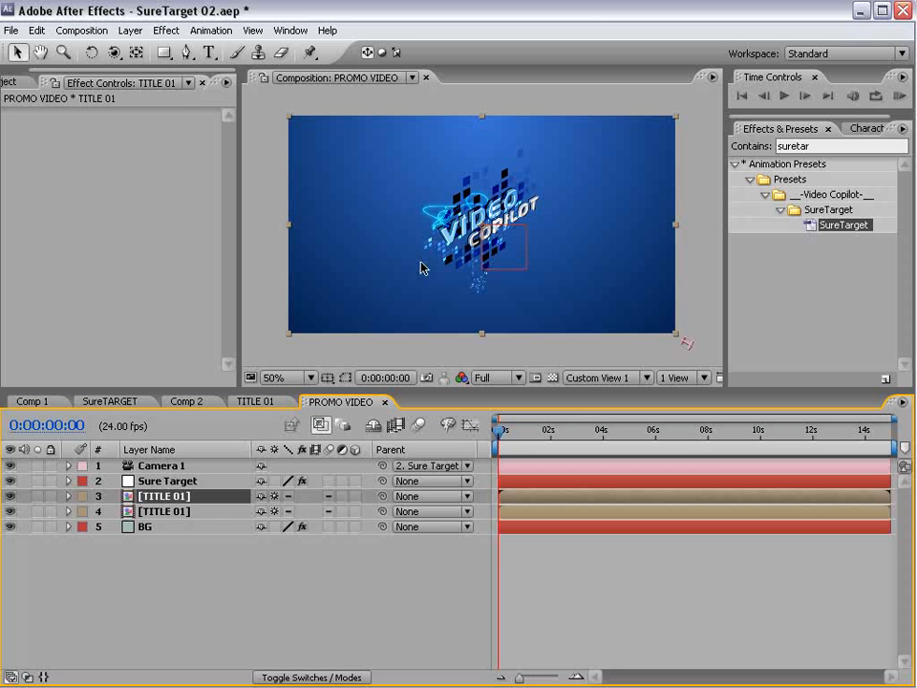
drag(548, 207, 506, 220)
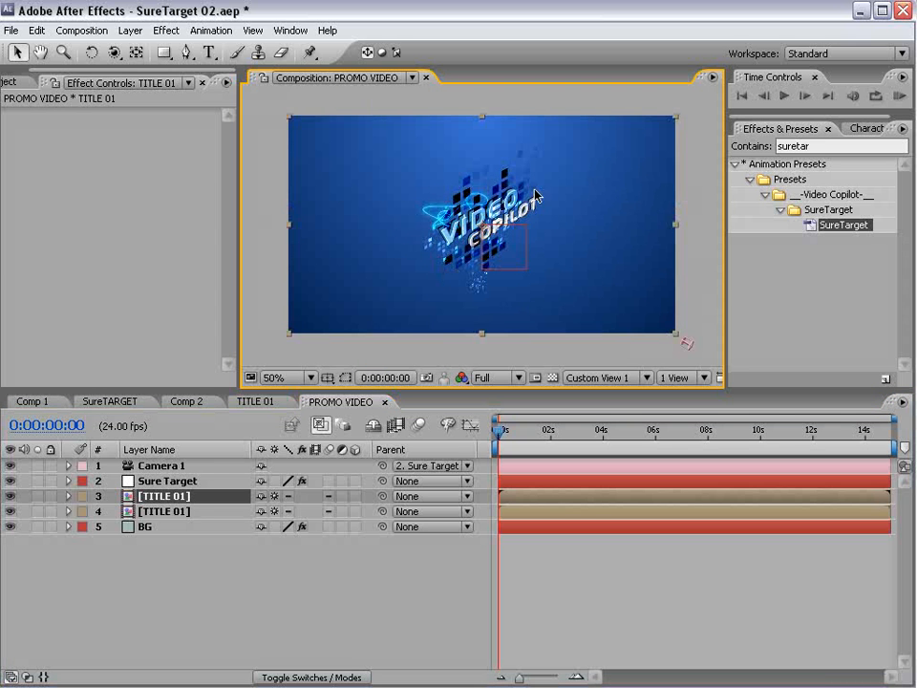
- Make the title layers 3D, move one copy up-left, and add a third copy up-right
click(355, 496)
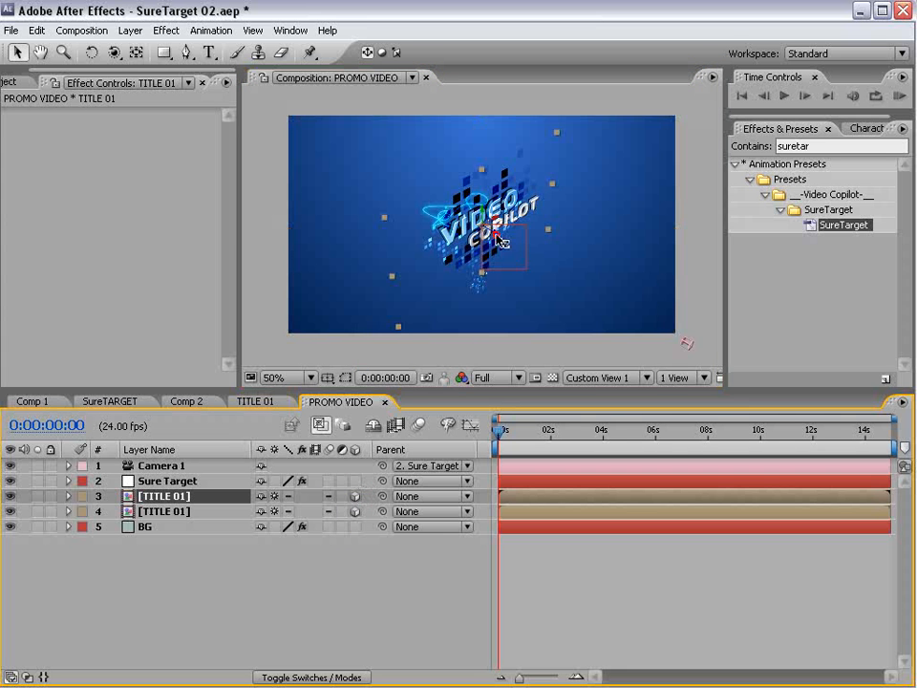
drag(502, 241, 399, 183)
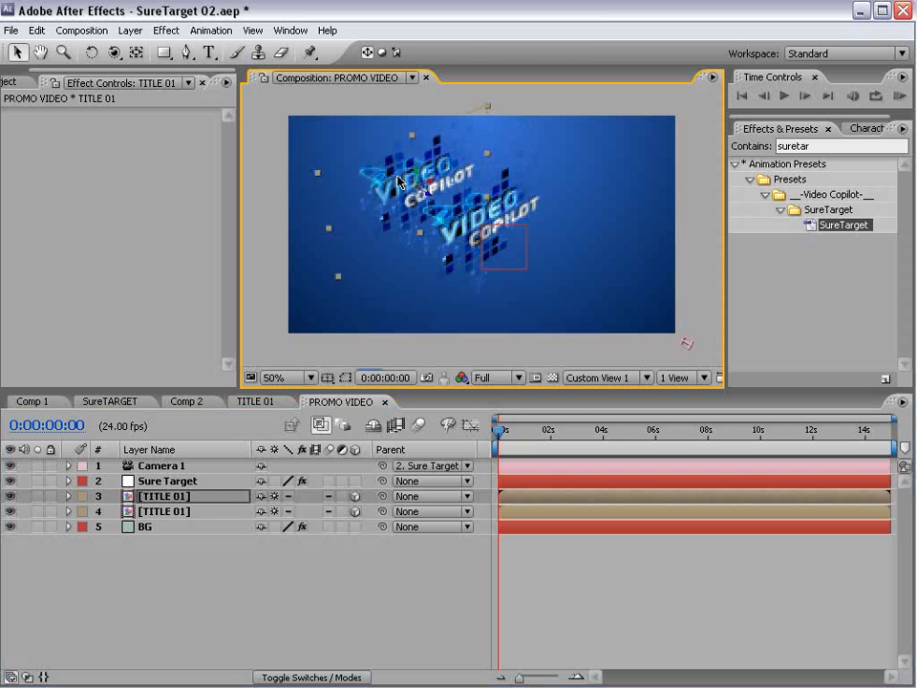
key(w)
drag(307, 134, 381, 187)
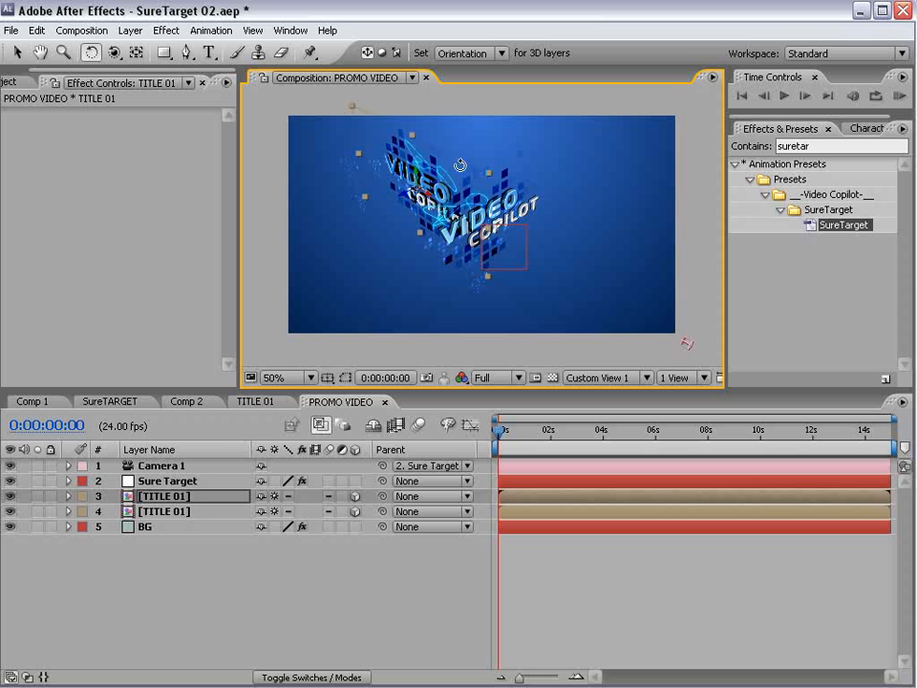
key(ctrl+z)
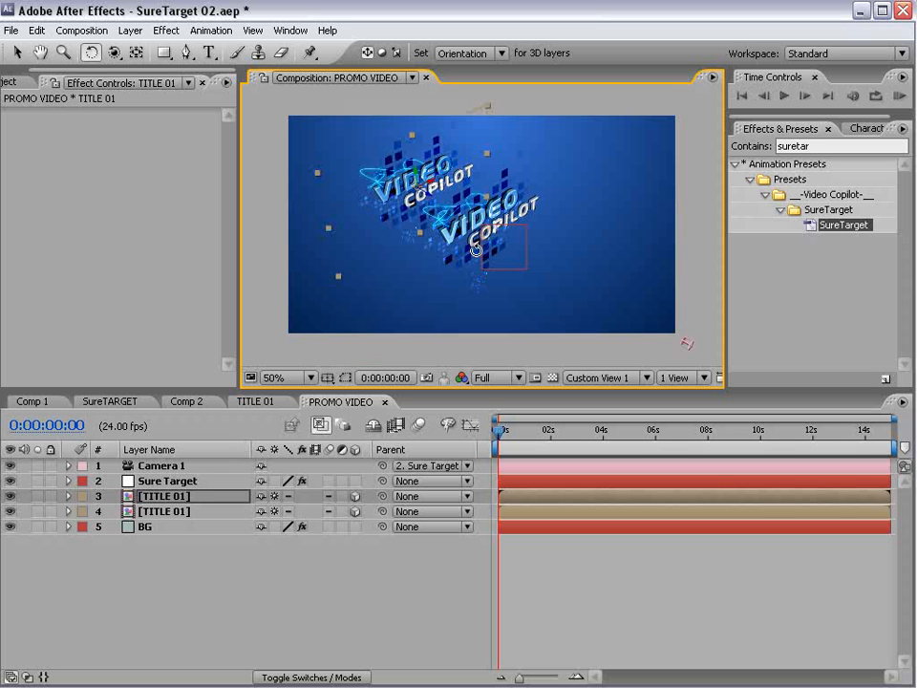
key(v)
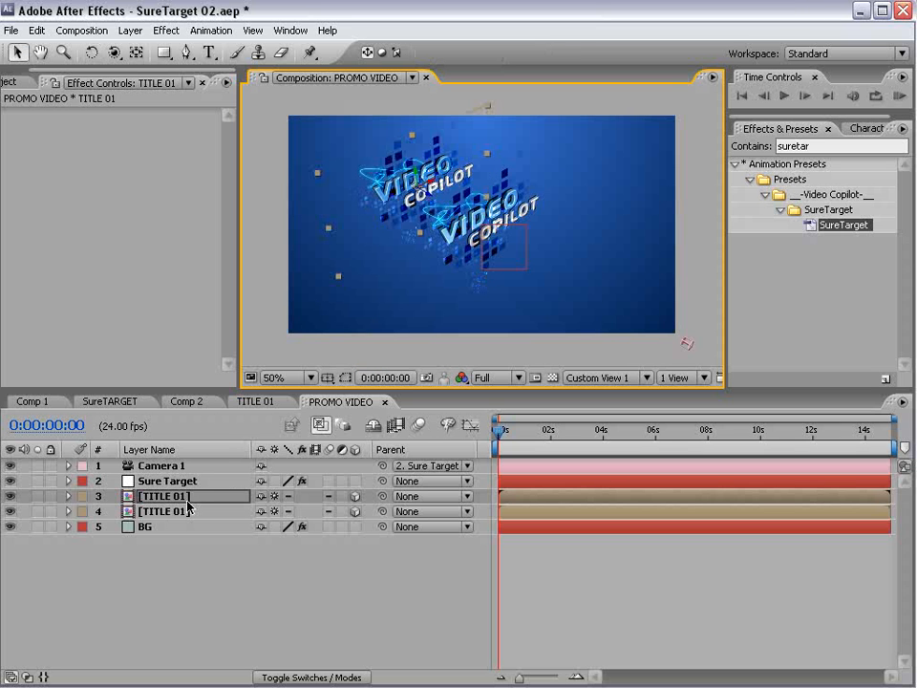
key(ctrl+d)
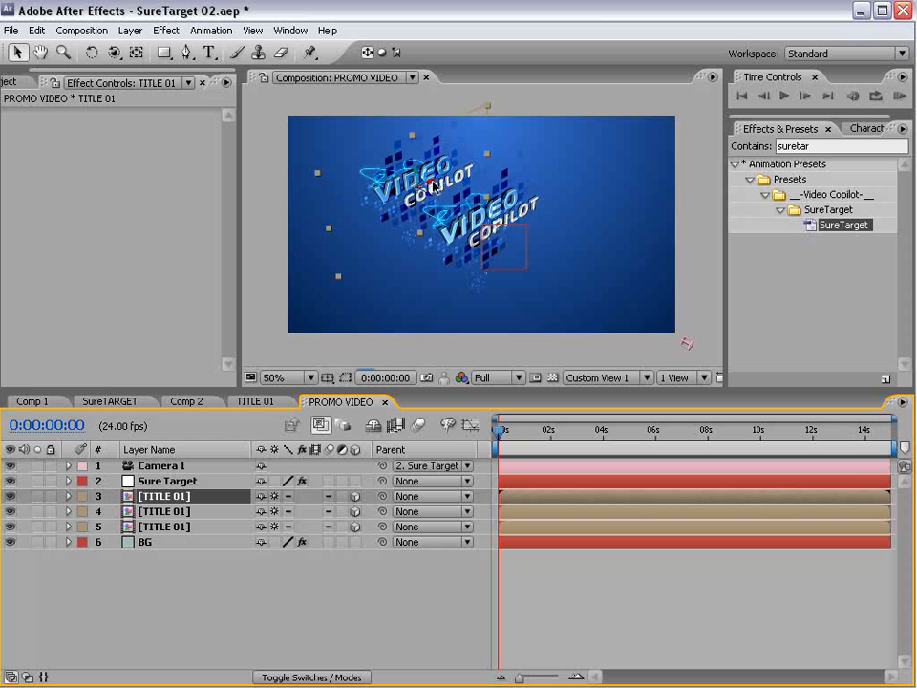
drag(429, 187, 750, 113)
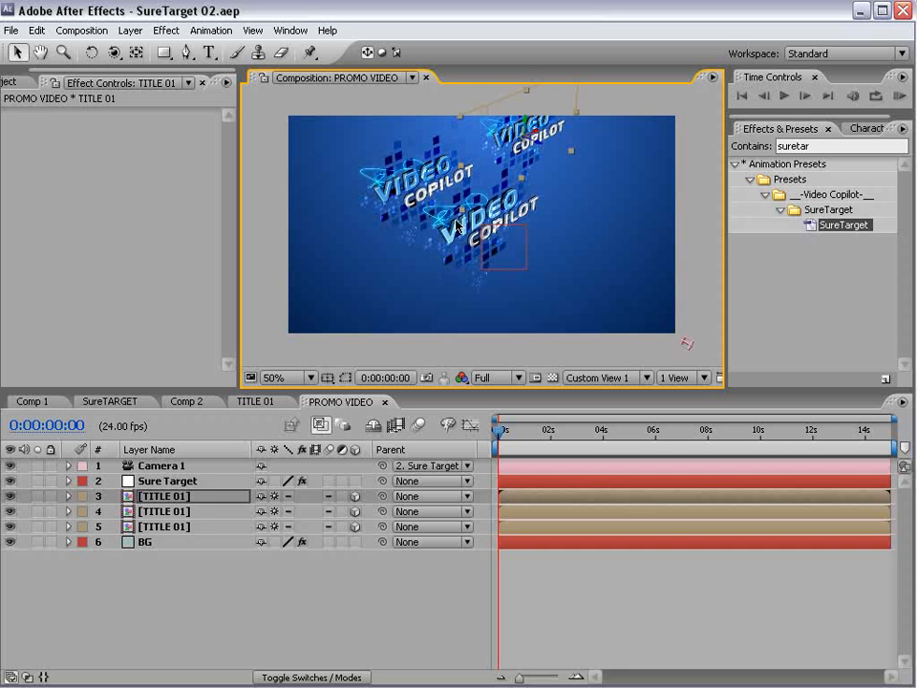
- Hide layers 9–19 in TITLE 01 to remove the blue blocks
click(255, 401)
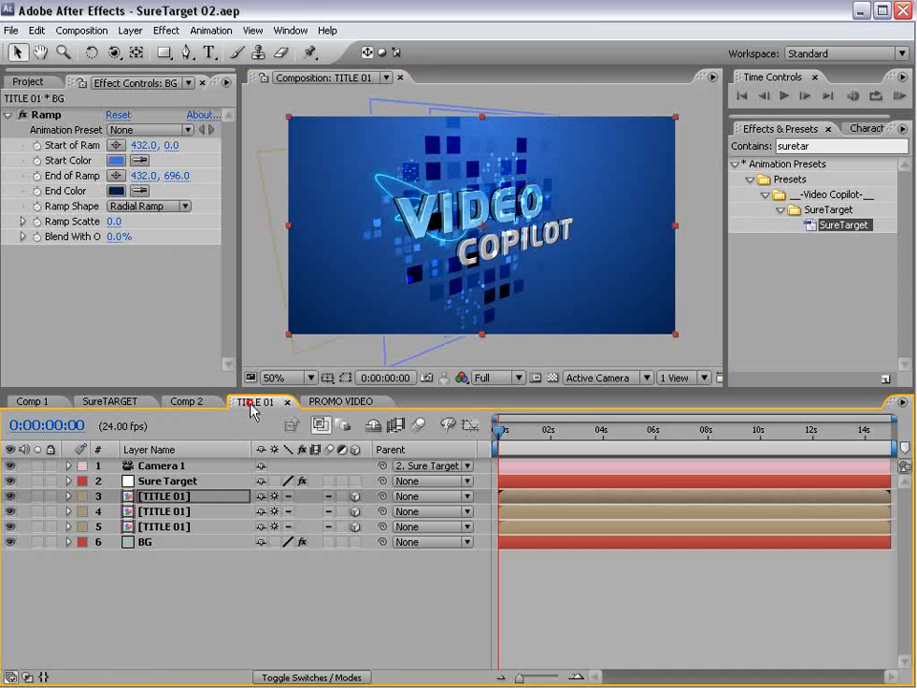
drag(272, 387, 272, 204)
drag(10, 405, 14, 562)
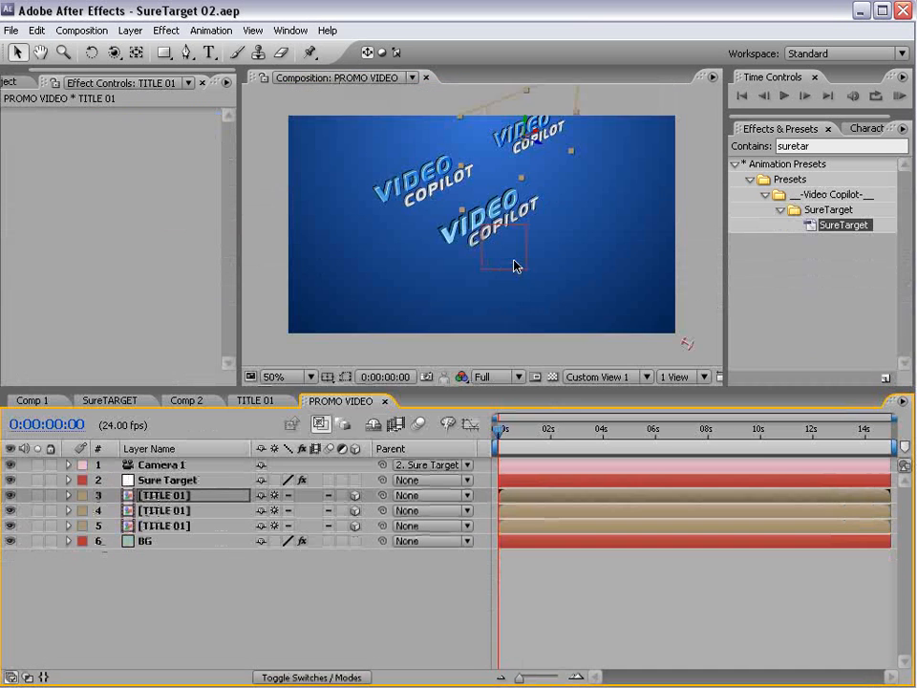
- Rearrange the three VIDEO COPILOT titles in PROMO VIDEO and orbit the view
click(420, 185)
drag(420, 185, 598, 123)
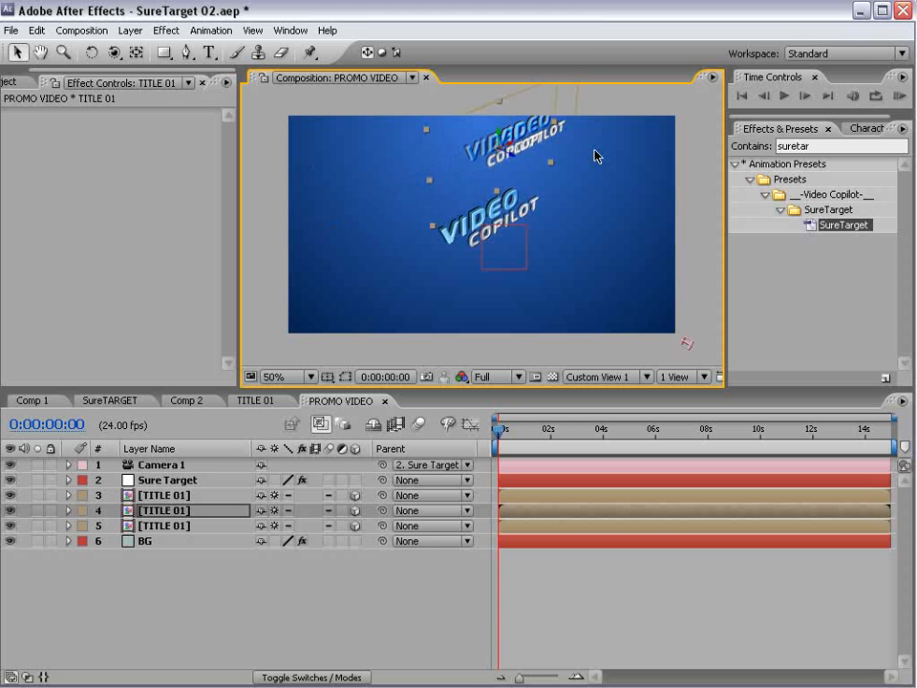
click(528, 125)
drag(528, 125, 543, 331)
key(c)
drag(537, 234, 794, 614)
key(v)
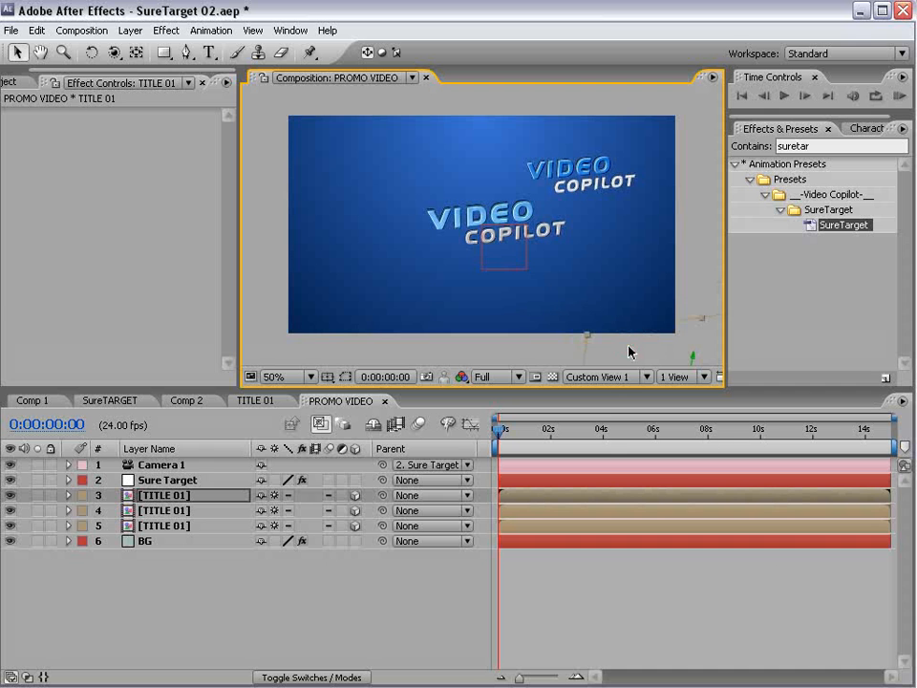
click(569, 180)
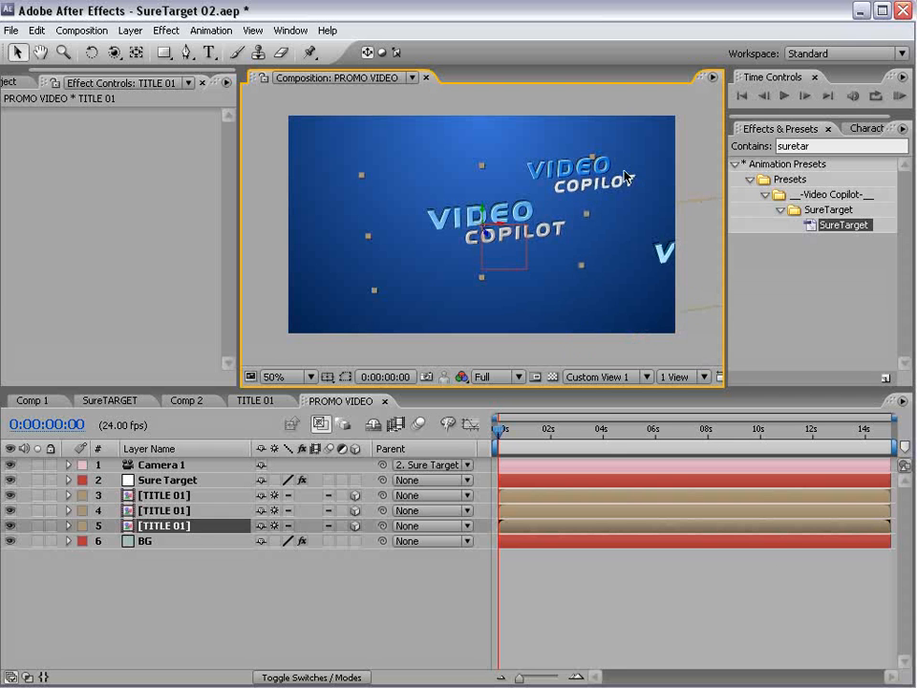
- Move the top title up and left and the right-edge title down and right
click(614, 170)
drag(589, 163, 551, 127)
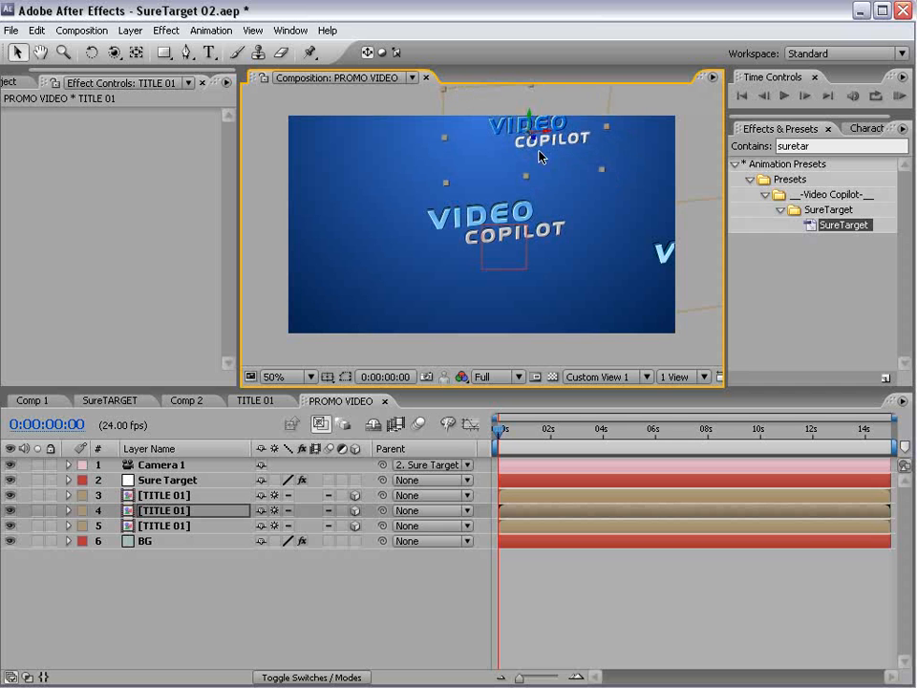
click(704, 253)
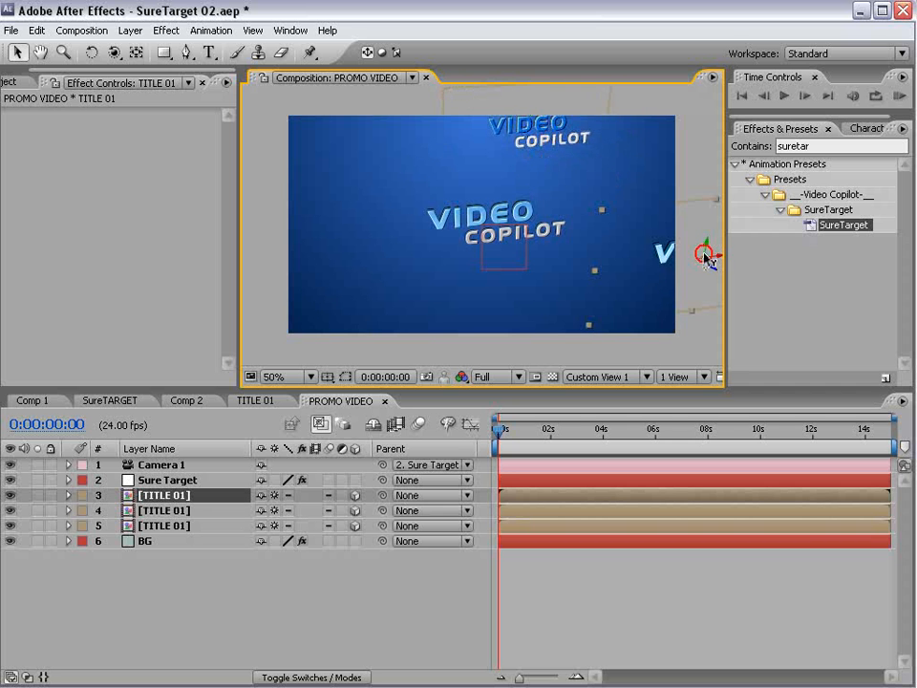
drag(705, 249, 722, 270)
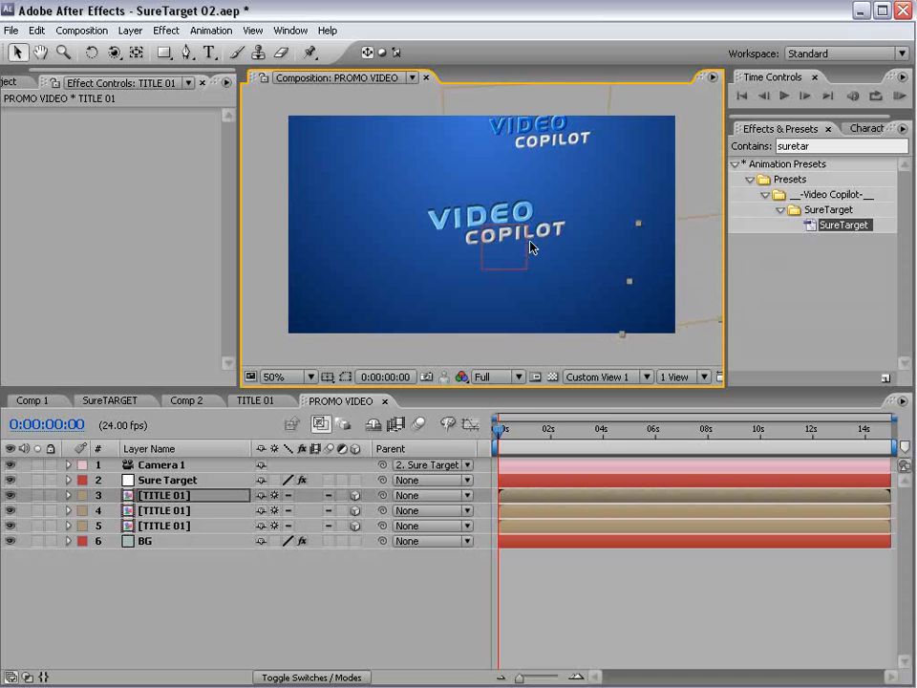
drag(528, 246, 478, 221)
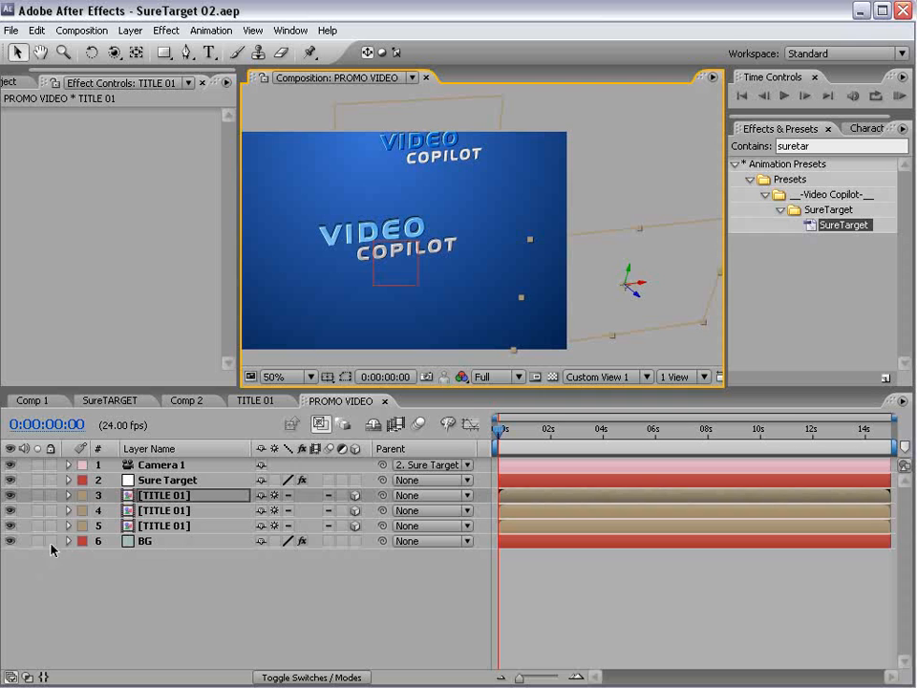
- Identify which titles are layers 3, 4 and 5, then show Sure Target's effect settings
click(181, 559)
click(173, 480)
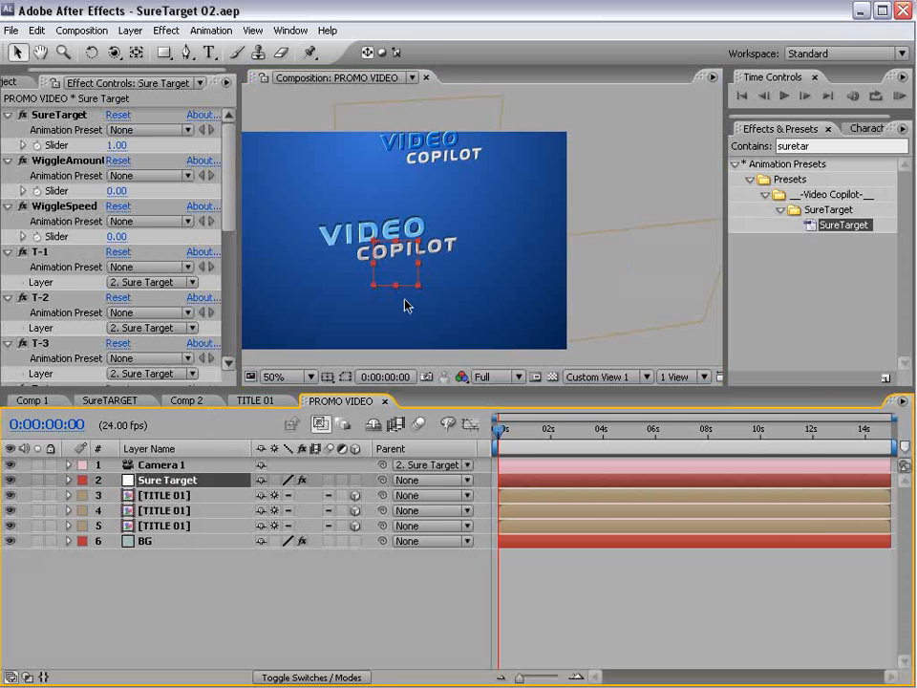
click(350, 238)
click(620, 258)
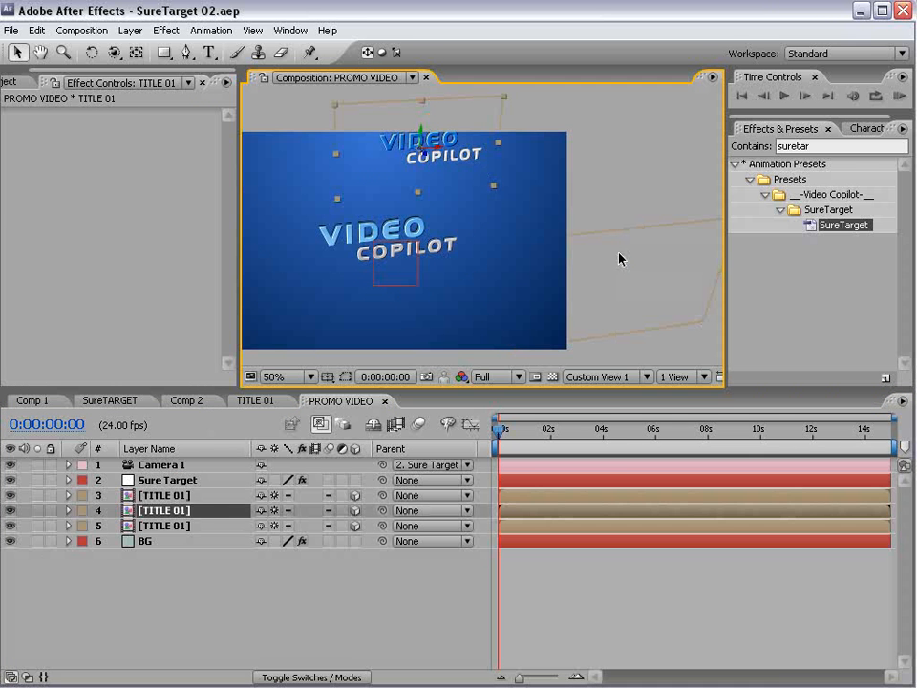
click(337, 236)
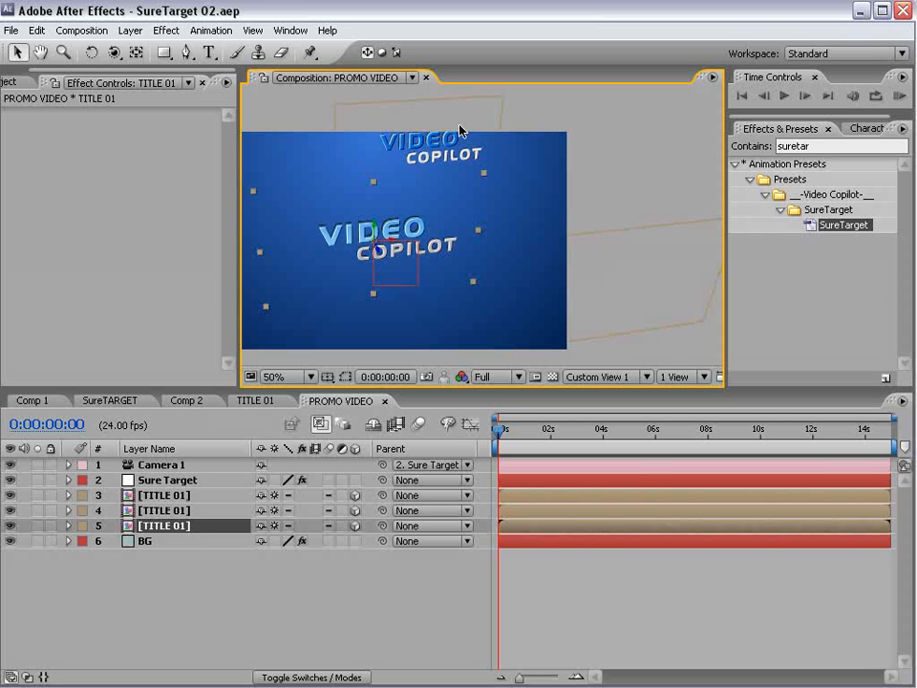
click(168, 512)
click(123, 497)
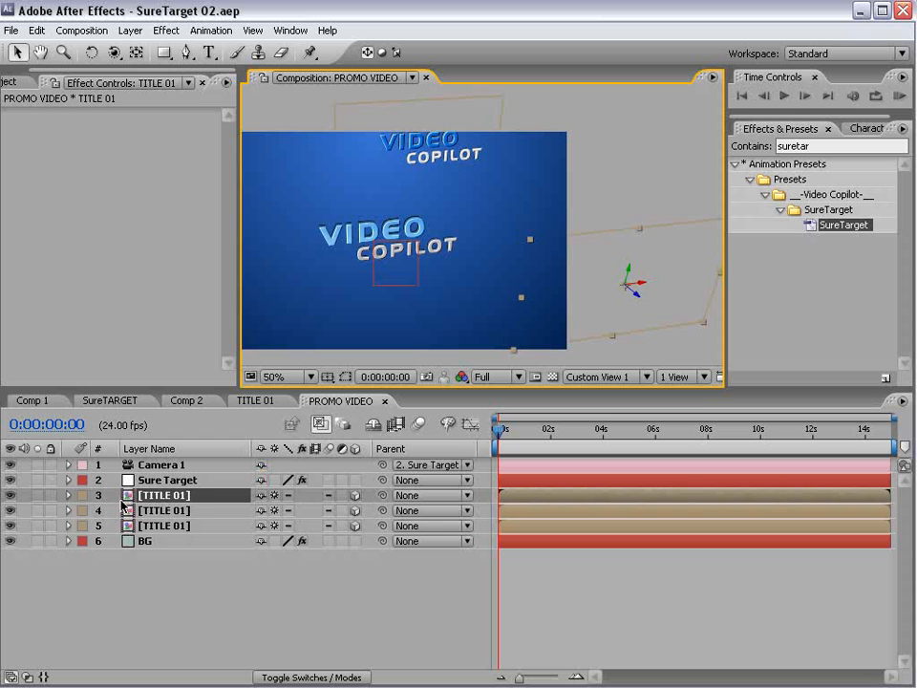
click(198, 479)
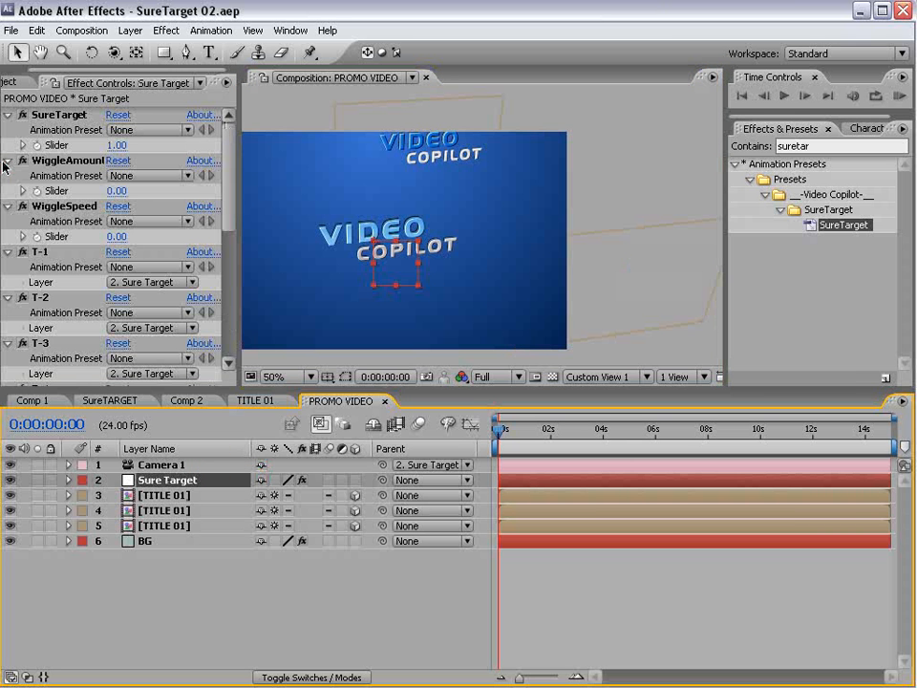
- Collapse WiggleAmount and WiggleSpeed, and point T-1 at layer 5 TITLE 01
click(8, 160)
click(8, 176)
click(8, 191)
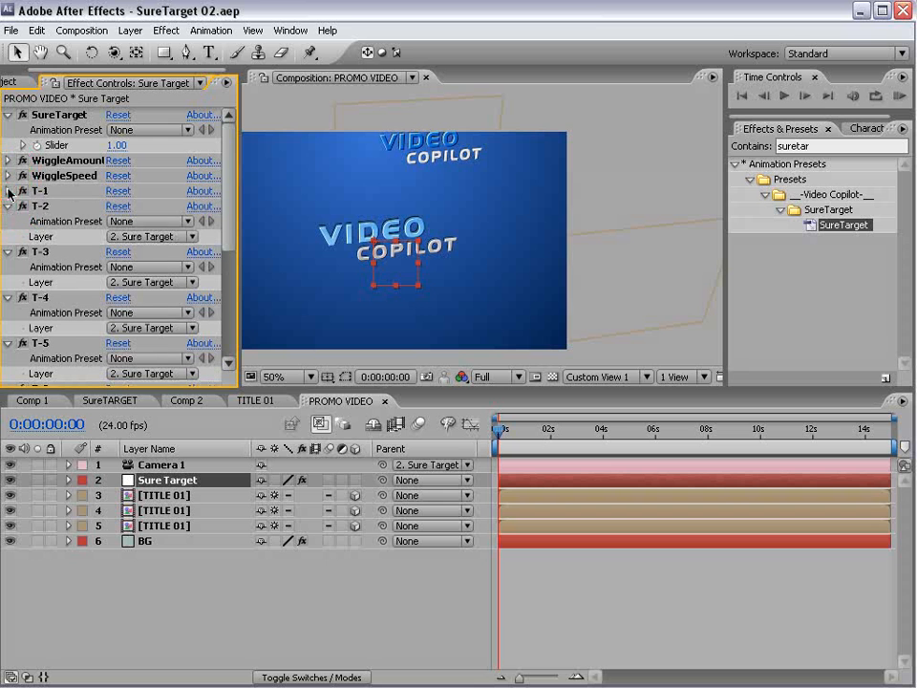
click(7, 191)
click(153, 221)
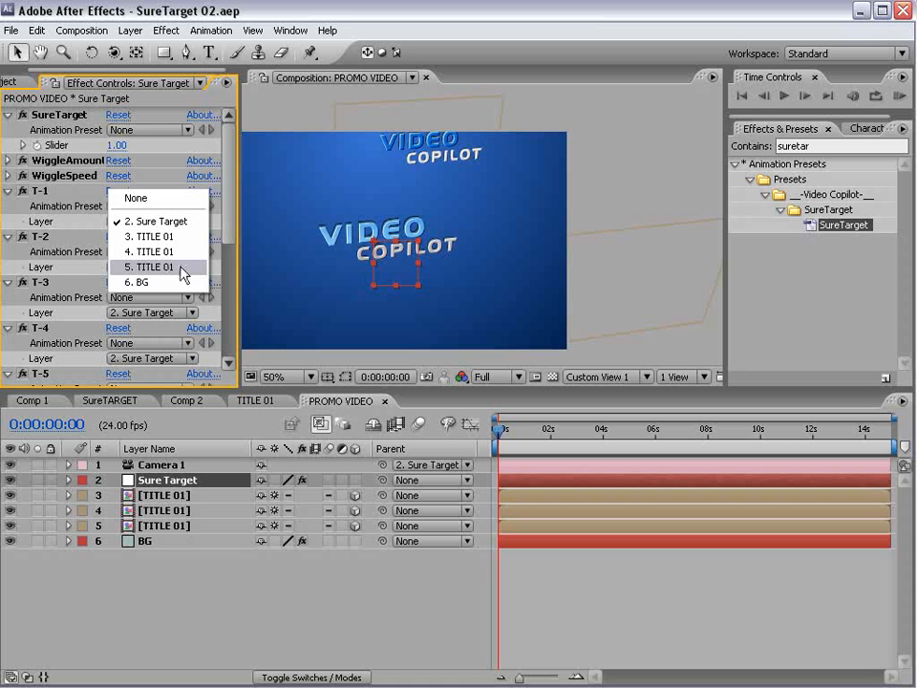
click(148, 268)
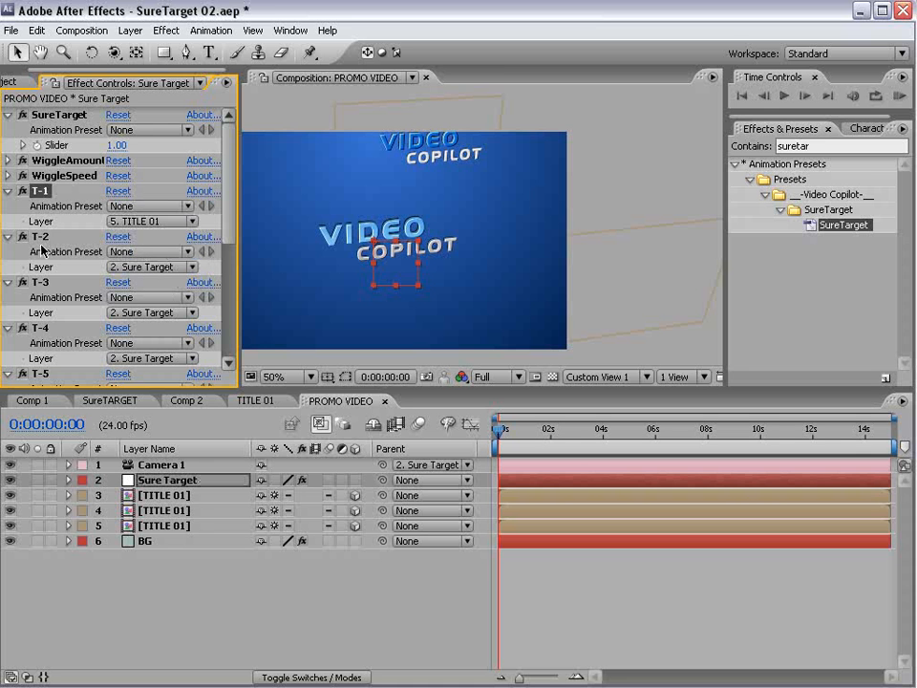
- Point T-2 at layer 4 TITLE 01 and T-3 at layer 3 TITLE 01
click(44, 238)
click(133, 273)
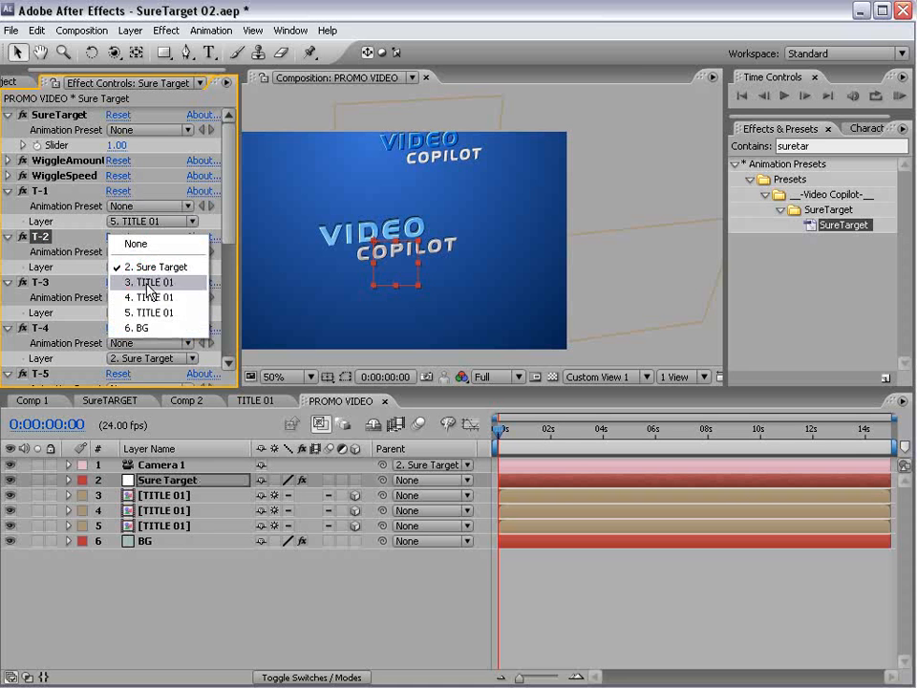
click(185, 298)
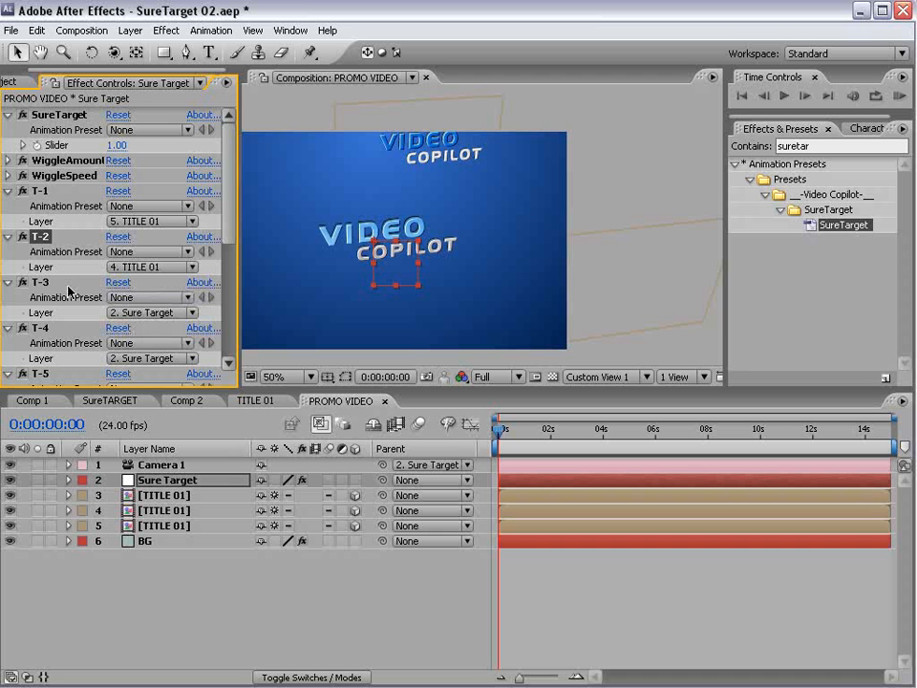
click(40, 282)
click(143, 313)
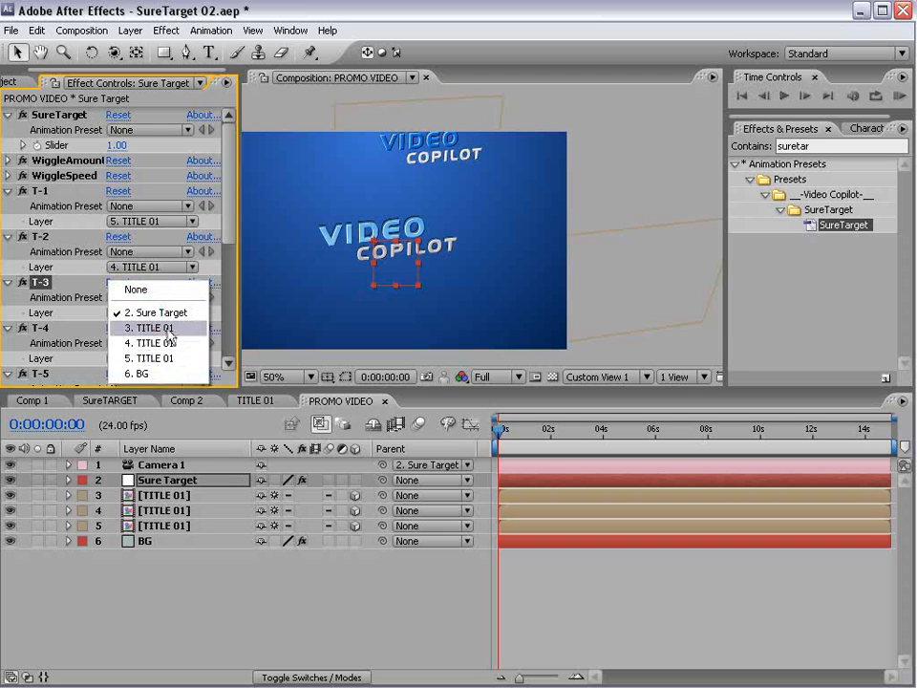
click(170, 327)
- Turn on the 3D switch for the Sure Target layer
click(368, 628)
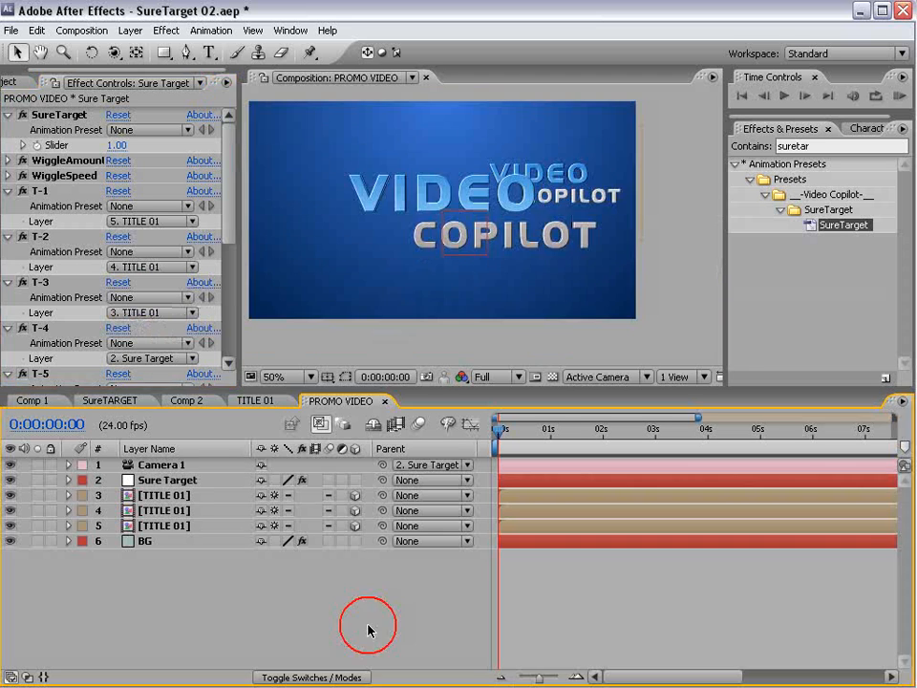
click(176, 487)
click(355, 480)
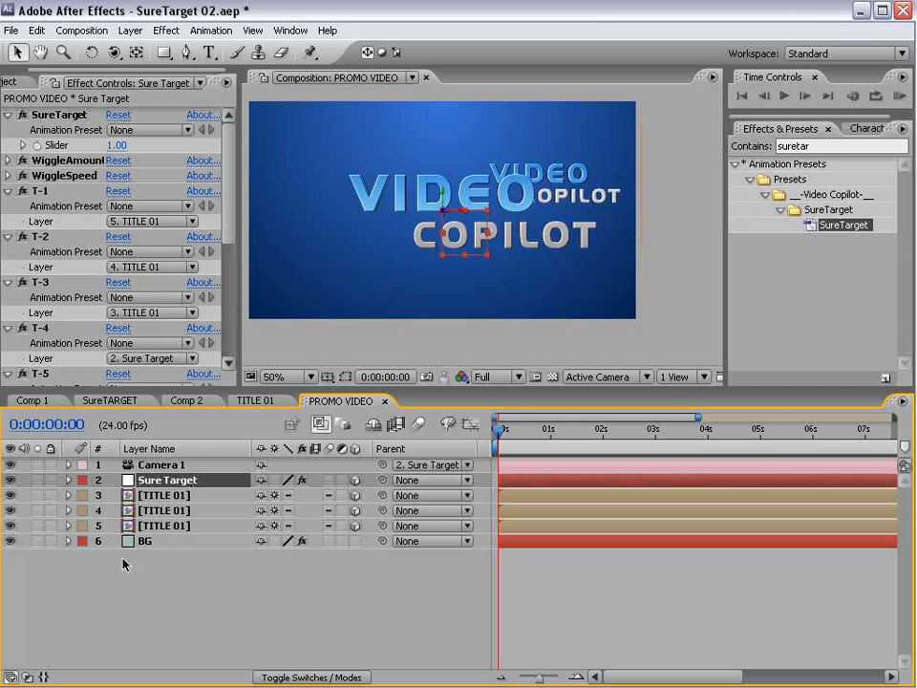
- Keyframe the SureTarget Slider at 0 and 1 seconds, then set it to 2 at 2 seconds
key(e)
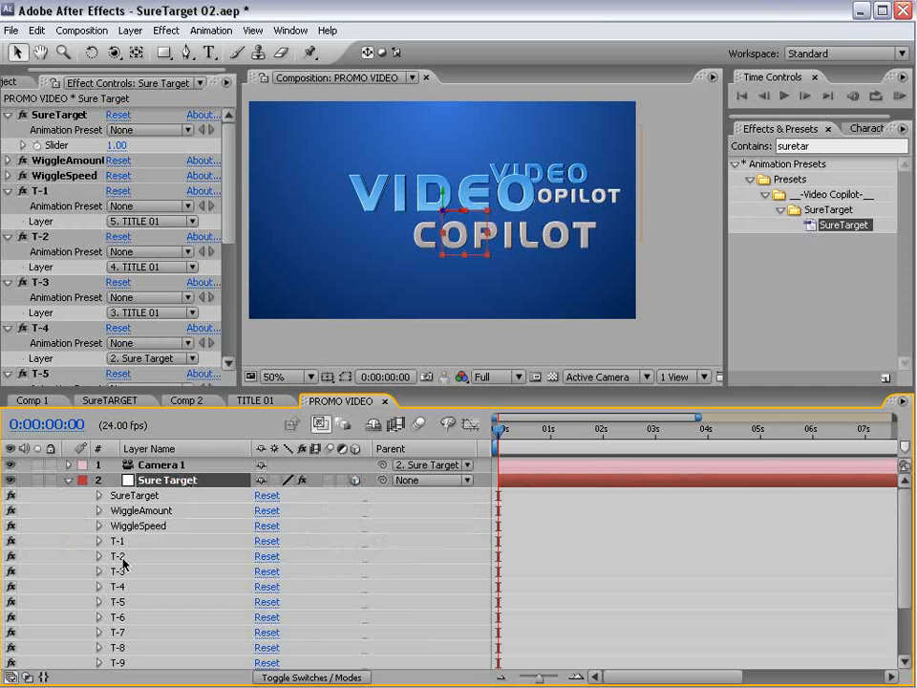
click(99, 497)
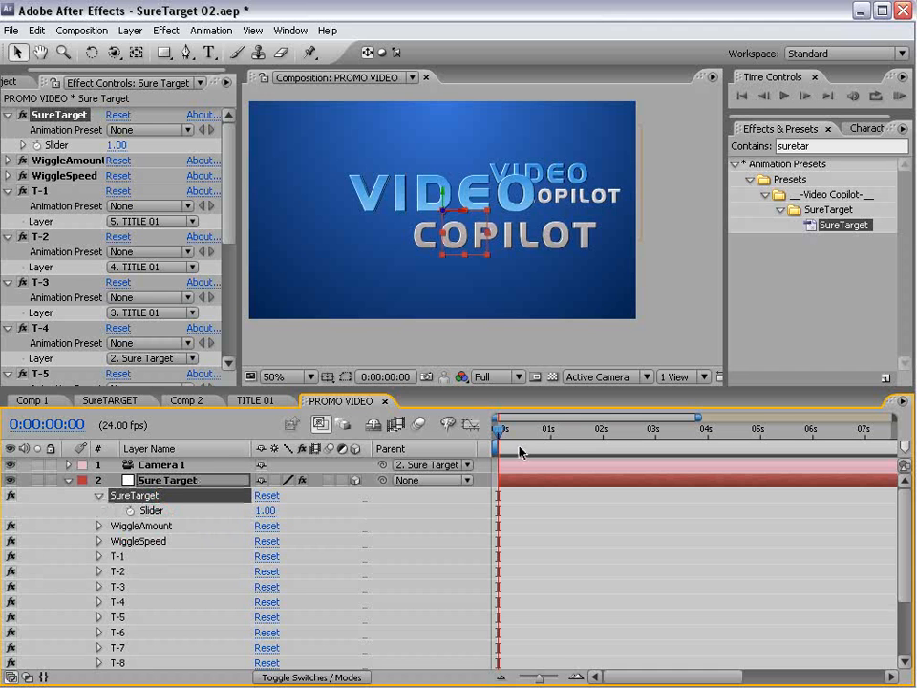
click(131, 511)
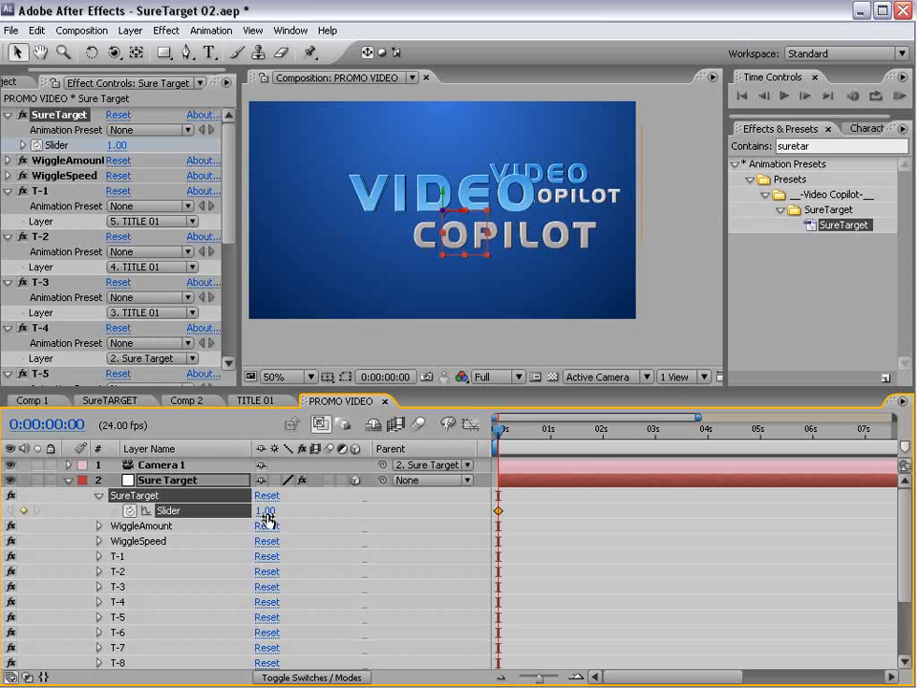
drag(530, 432, 602, 439)
click(23, 511)
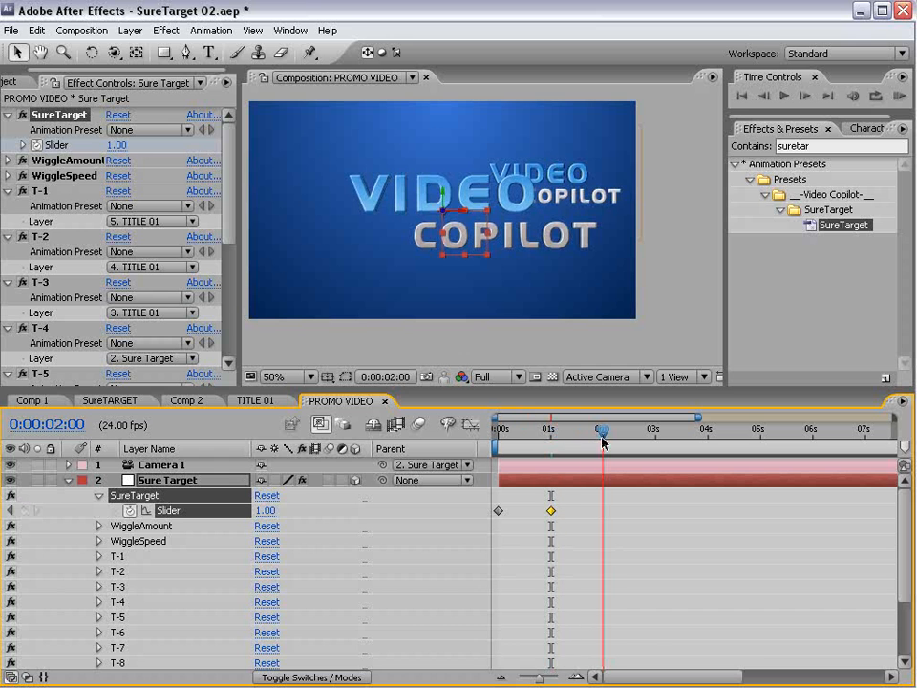
click(264, 511)
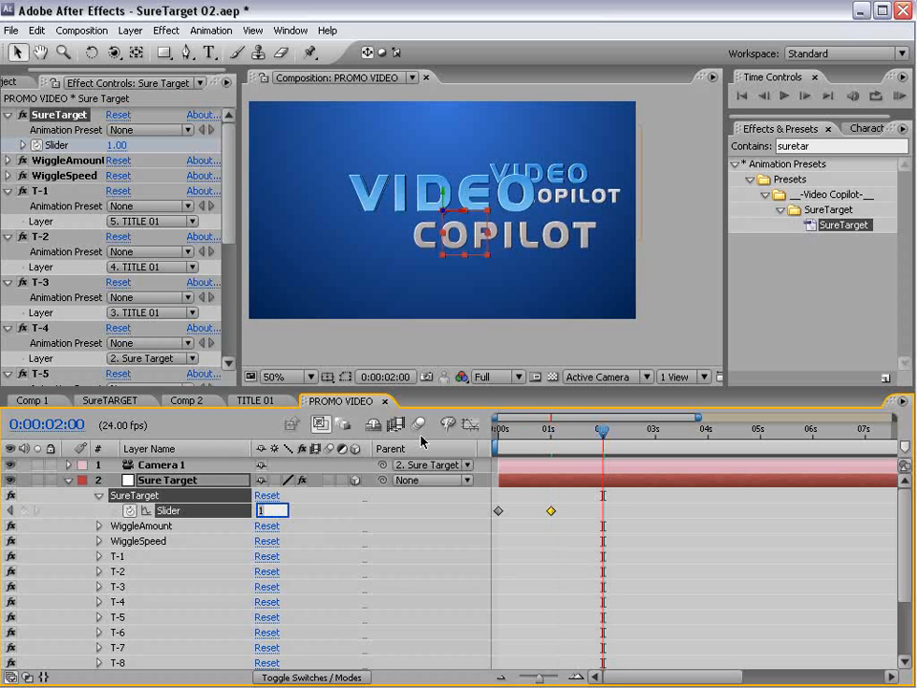
text(2)
key(Return)
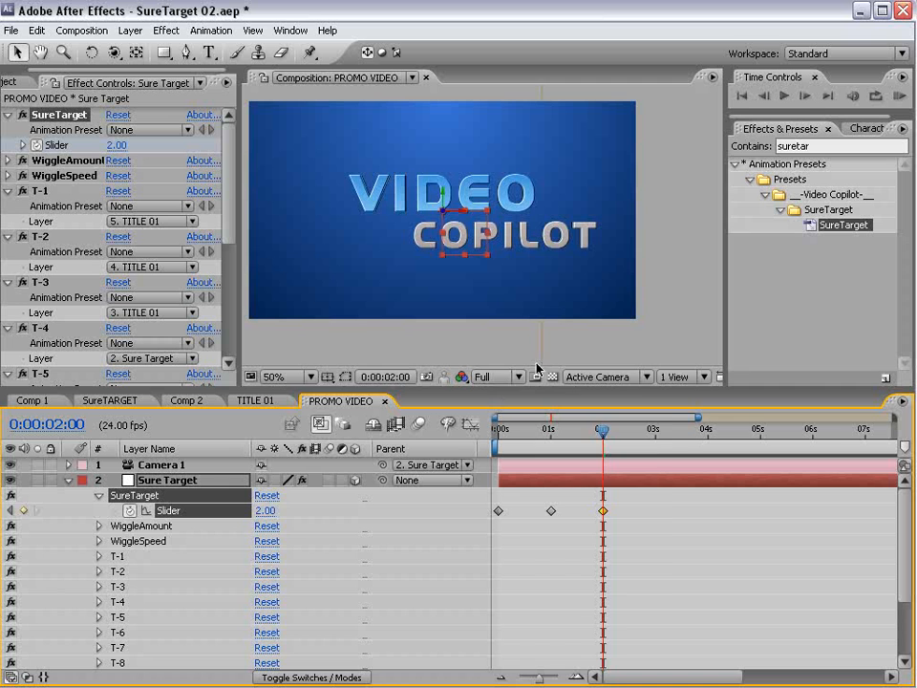
- Keep the viewer on Active Camera, add a Slider key at 3 seconds and set 3 at 4 seconds
click(584, 377)
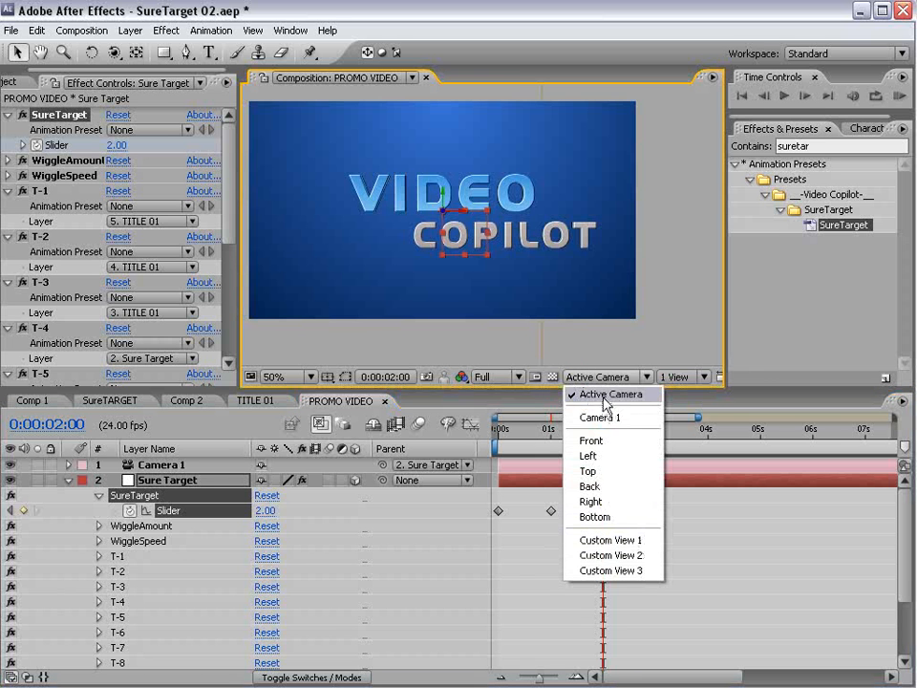
click(602, 395)
drag(602, 431, 708, 440)
click(27, 511)
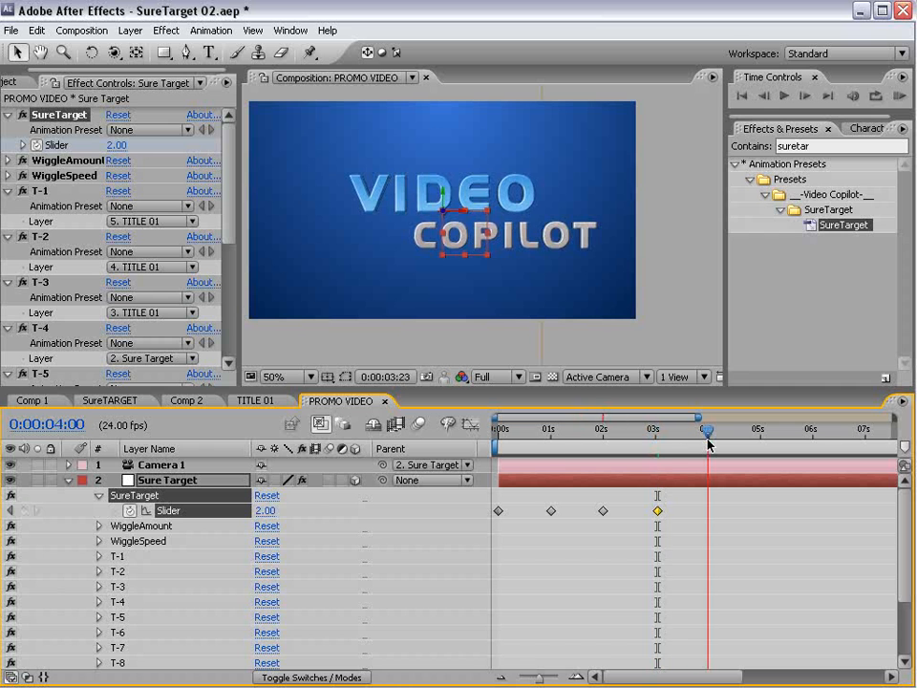
click(265, 510)
text(3)
key(Return)
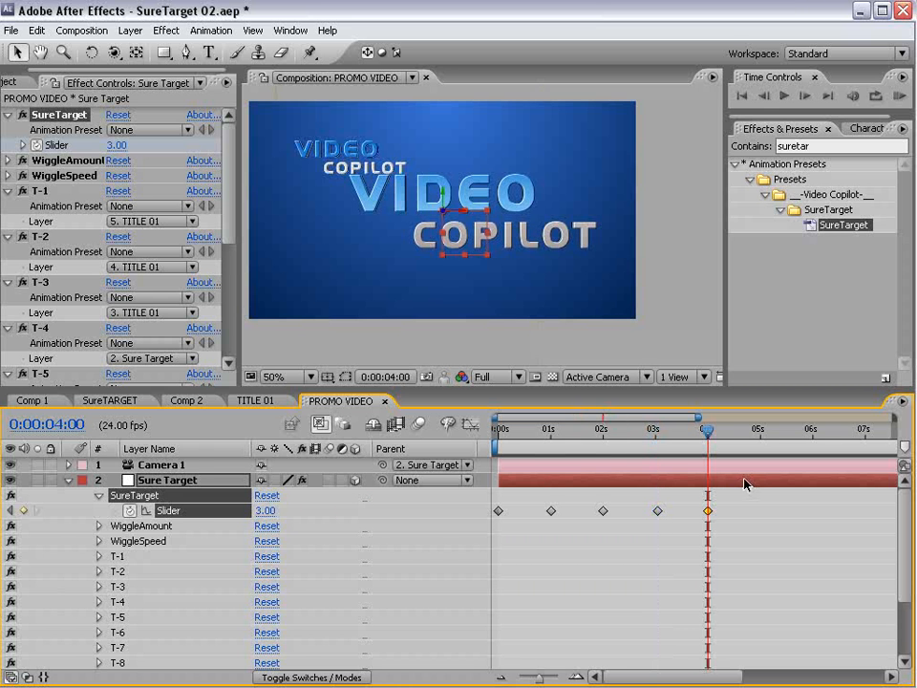
- Save the project, play it back, and apply Easy Ease to all five Slider keyframes
drag(676, 445, 528, 483)
key(ctrl+s)
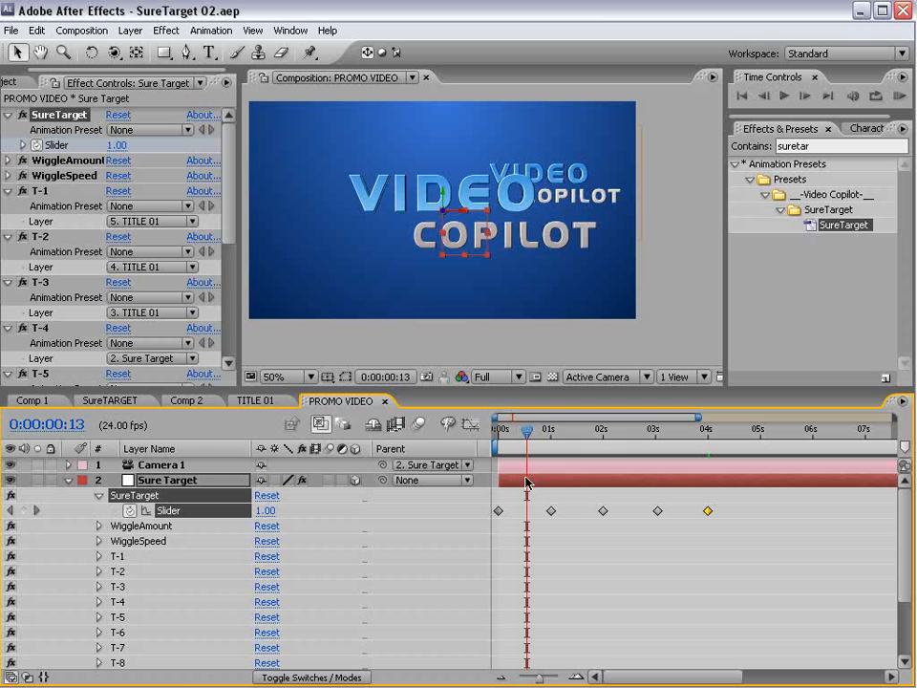
key(space)
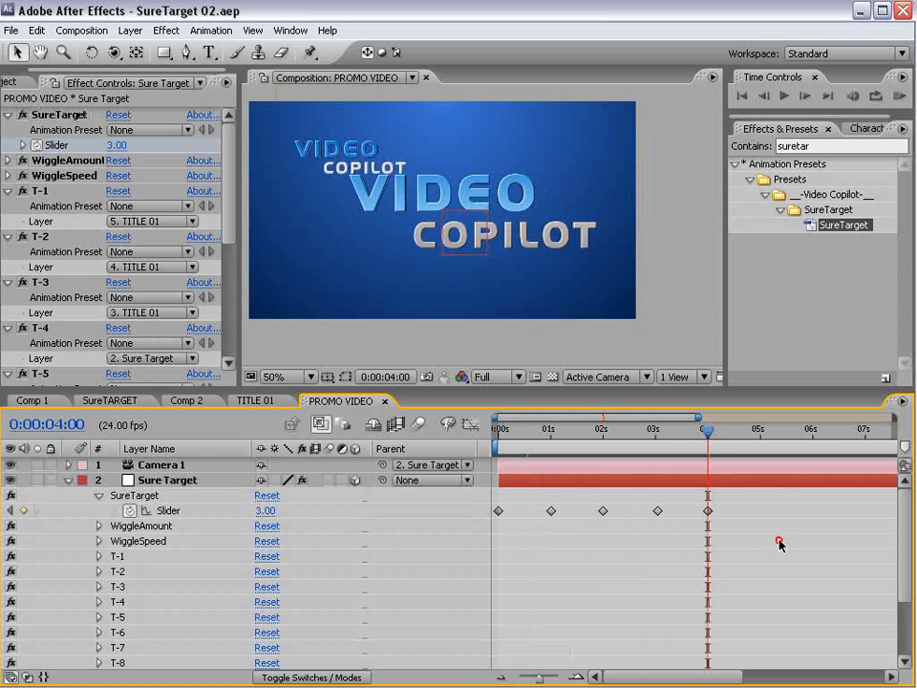
drag(777, 543, 498, 512)
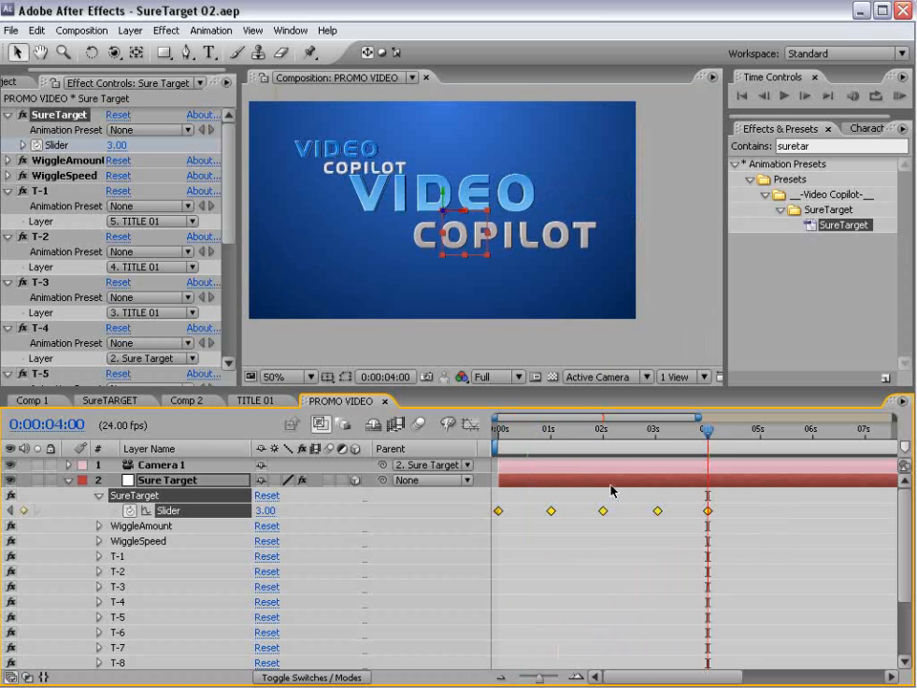
key(F9)
click(577, 491)
drag(504, 436, 702, 457)
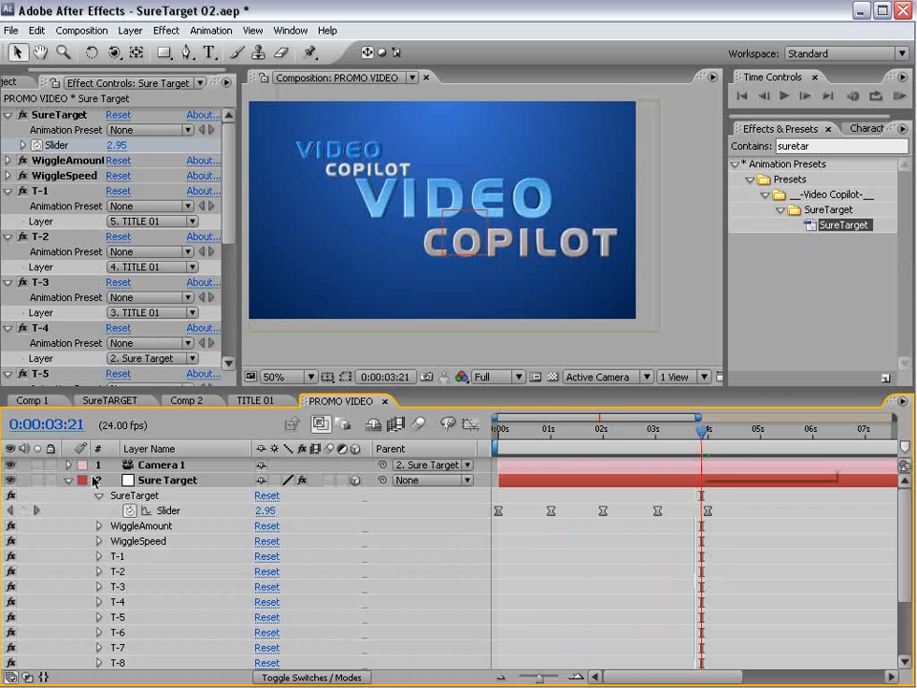
click(68, 480)
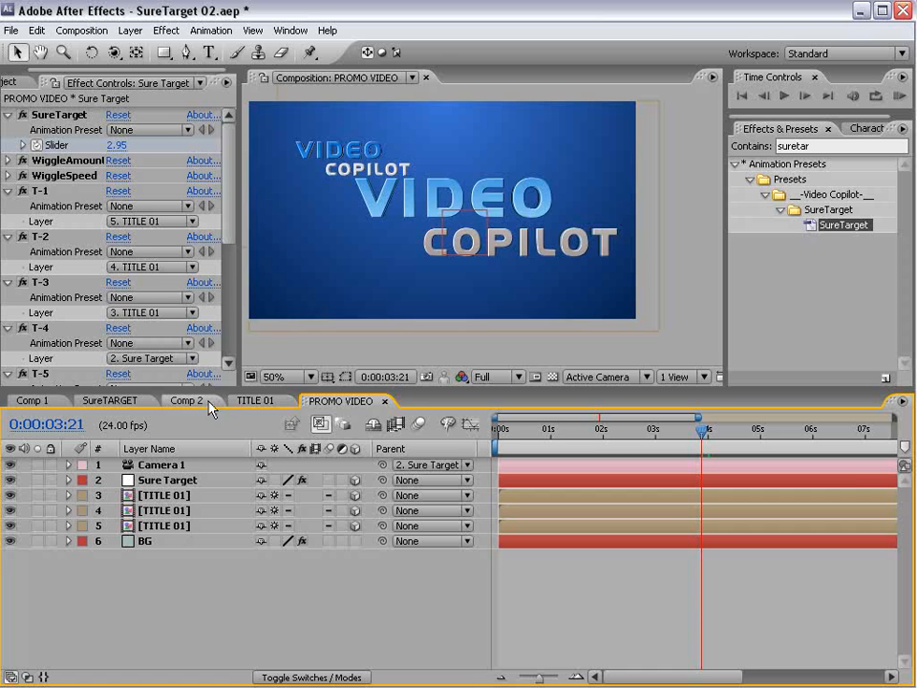
- Bring the particles layer from Comp 2 into PROMO VIDEO and widen its producer radii (1.8, 1.5, 1.9)
click(191, 400)
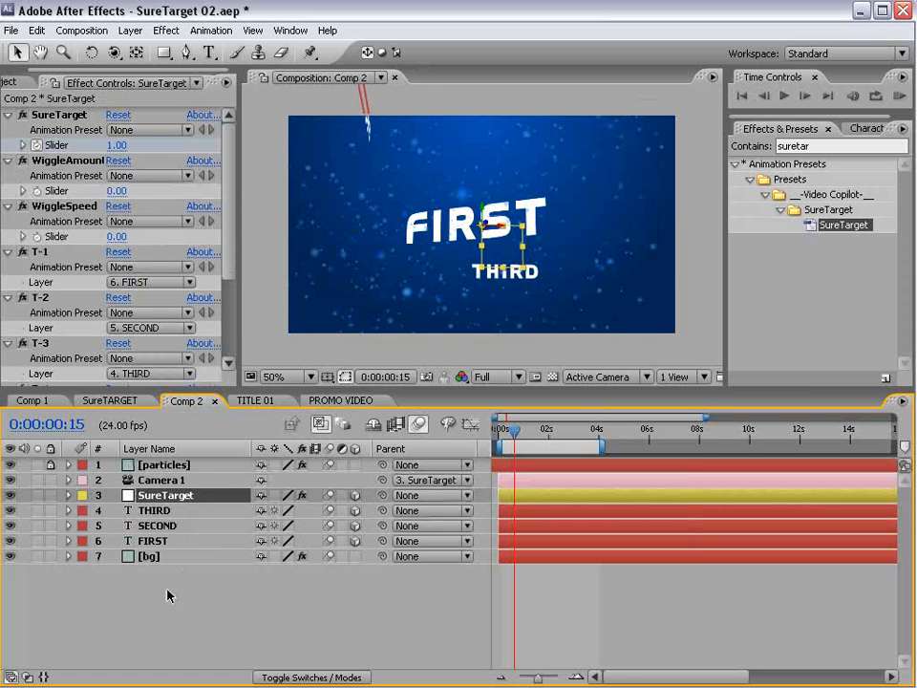
click(167, 596)
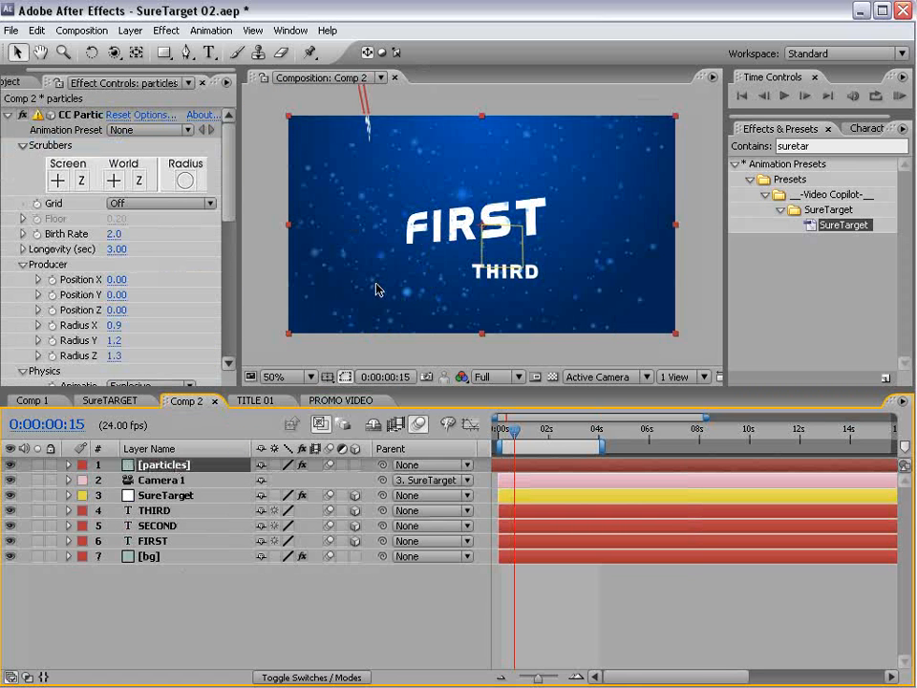
click(324, 403)
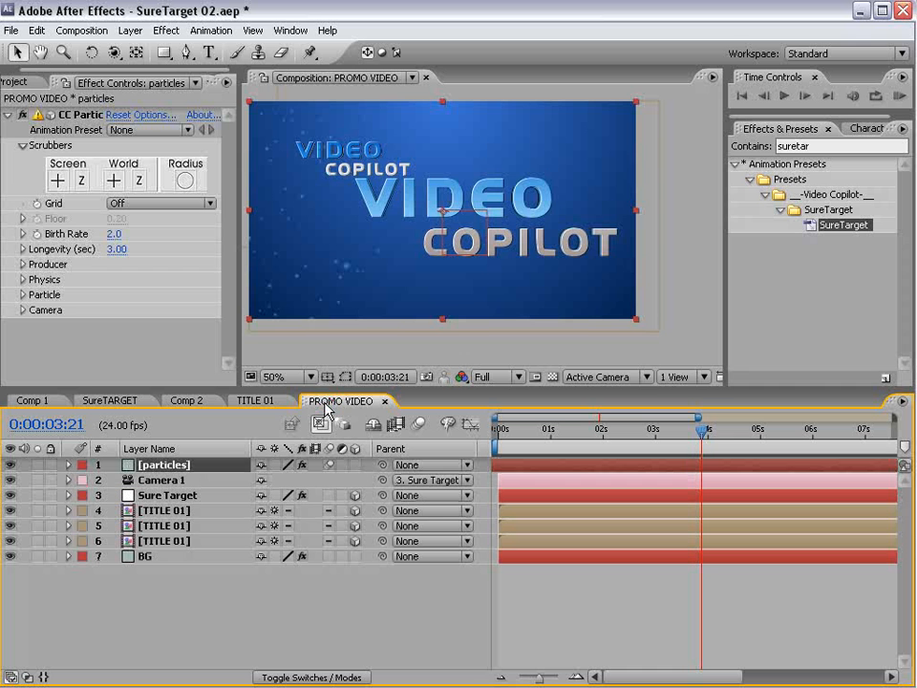
click(23, 264)
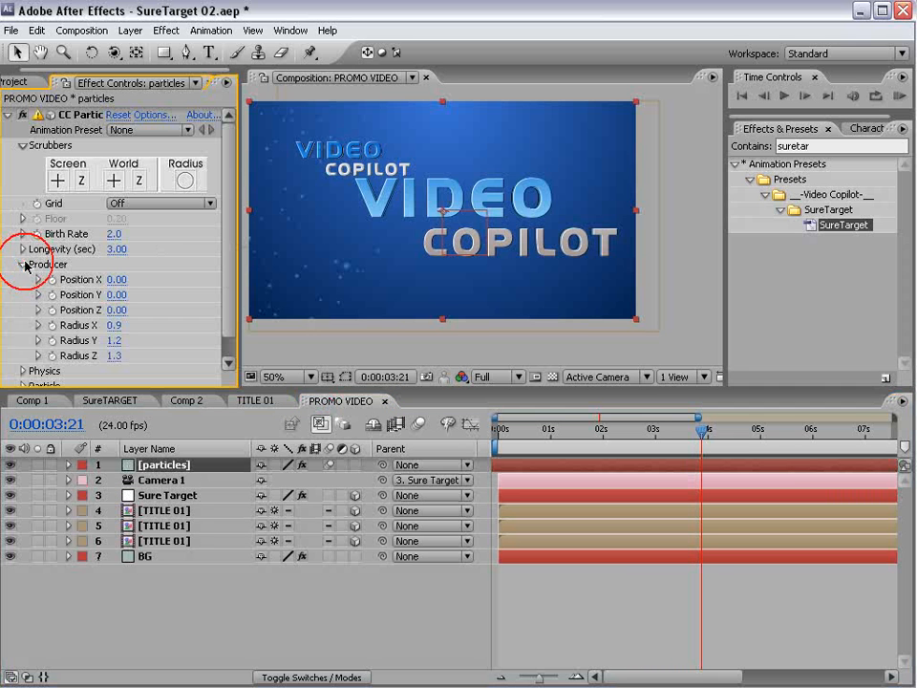
drag(117, 326, 160, 313)
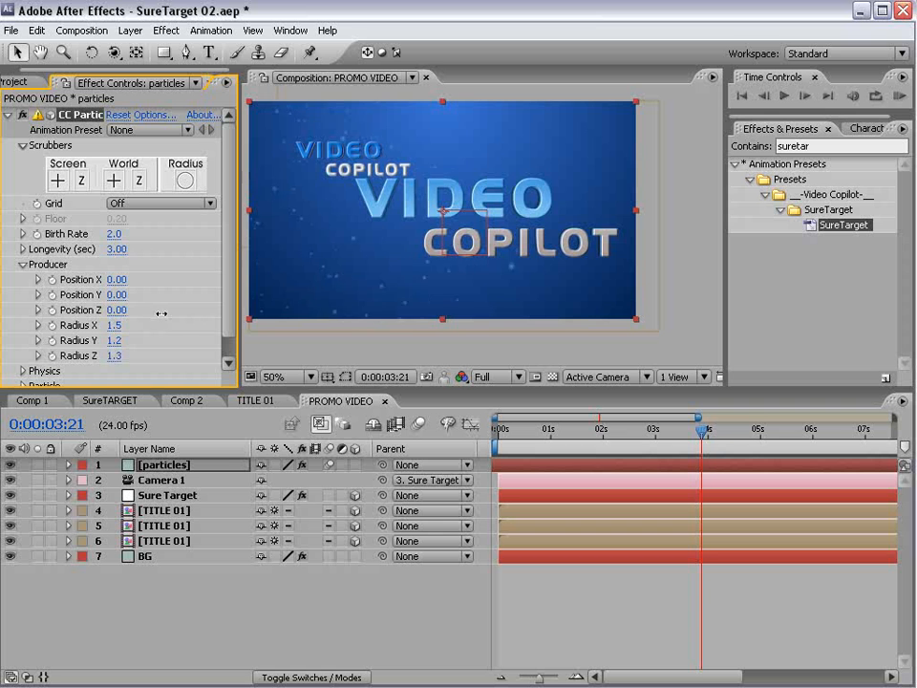
mouse_move(119, 341)
mouse_down()
mouse_move(136, 337)
mouse_move(133, 355)
mouse_up()
- Set the particles layer's blending mode to Add and return to the animation start
key(F4)
click(272, 465)
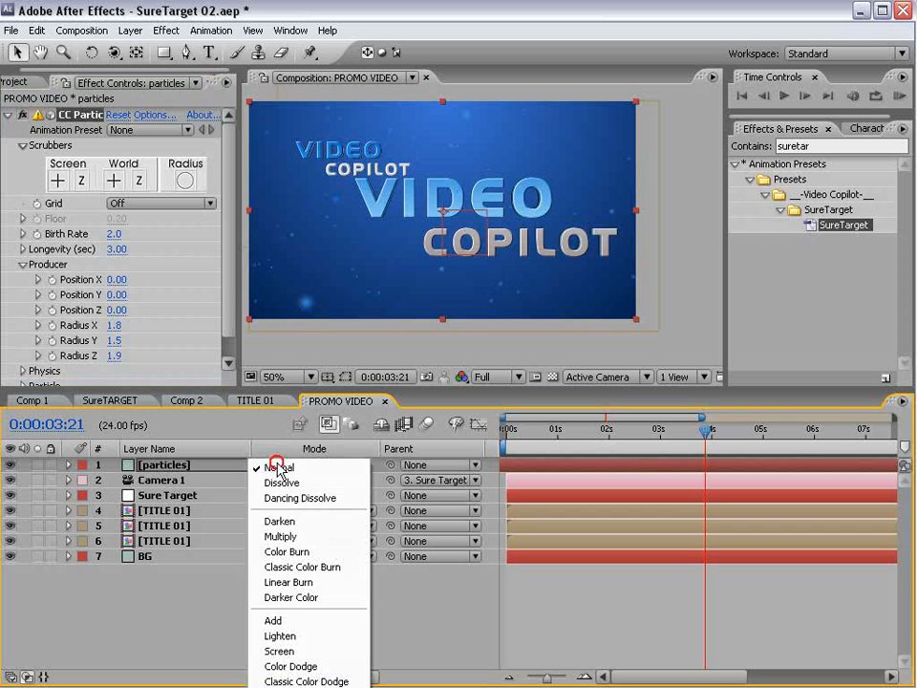
click(275, 623)
click(630, 584)
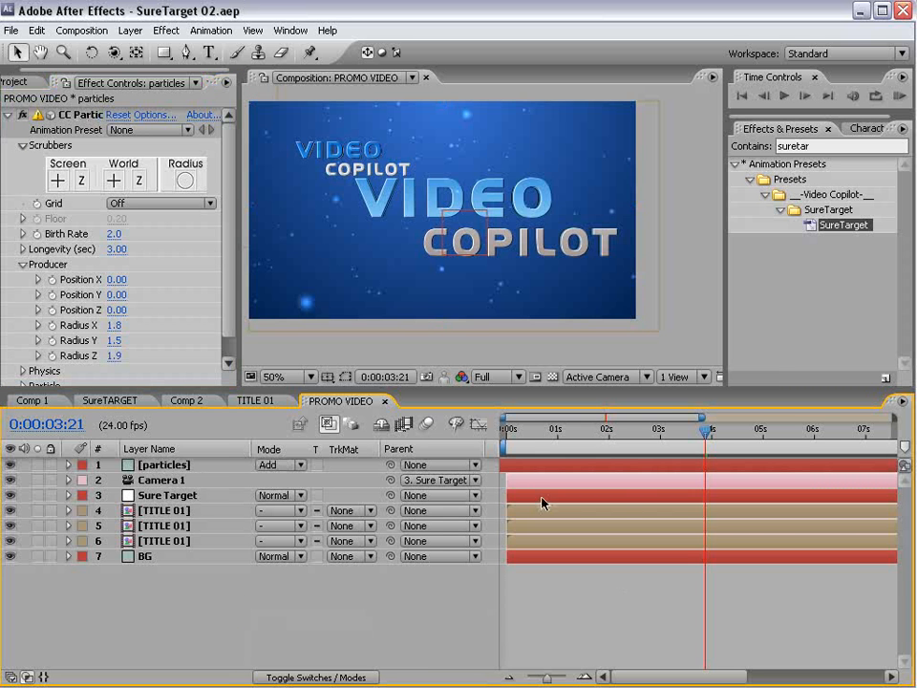
drag(709, 435, 491, 487)
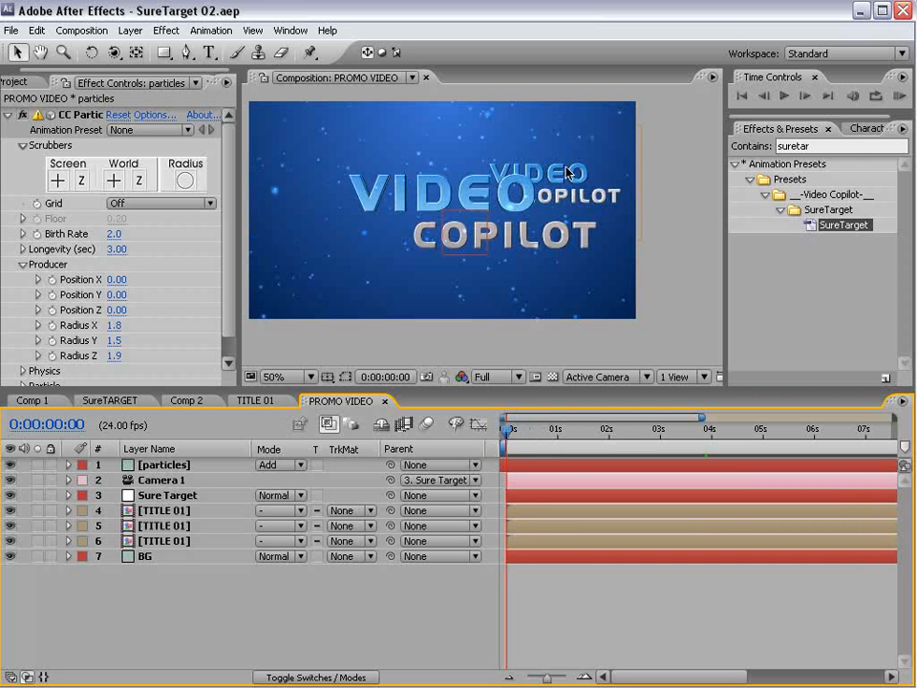
- Lock the particles layer and rotate the small VIDEO COPILOT title in 3D
click(446, 279)
click(51, 464)
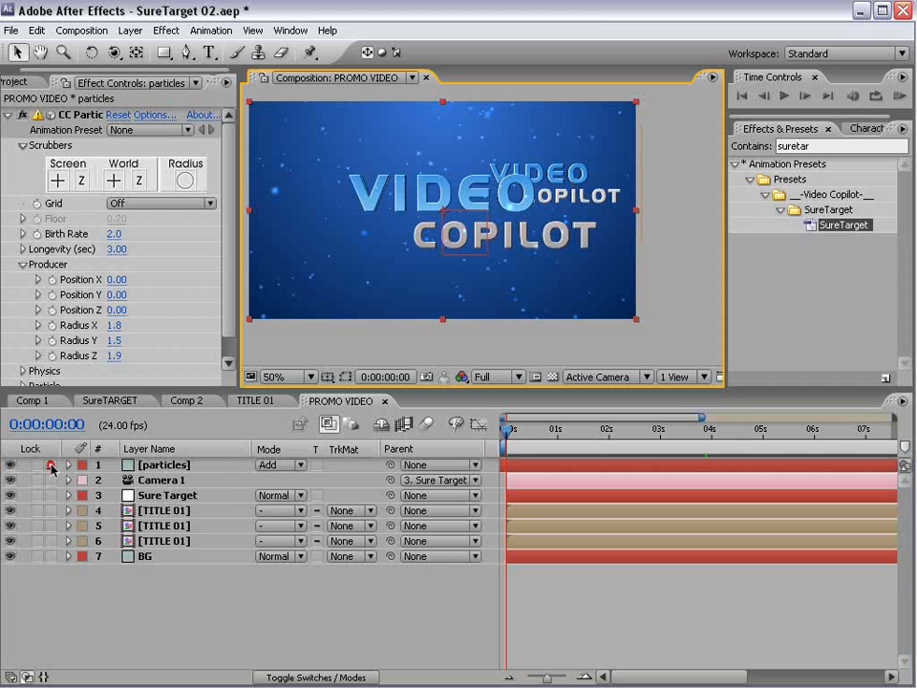
click(639, 152)
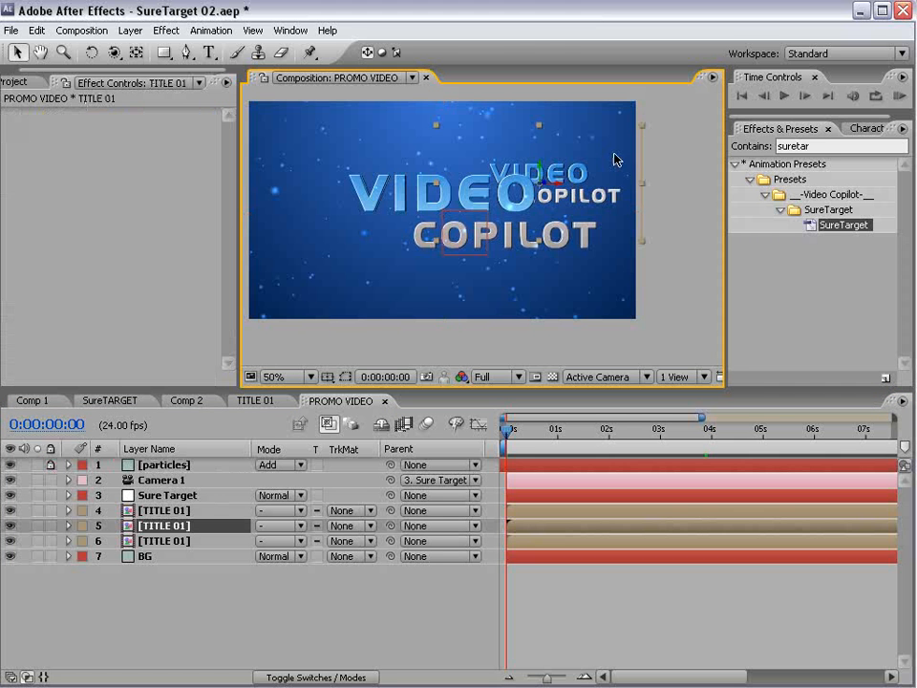
key(w)
drag(540, 173, 575, 176)
key(v)
- Keyframe Sure Target's Orientation at 1 second and turn Y to about 294° at 2 seconds
click(167, 494)
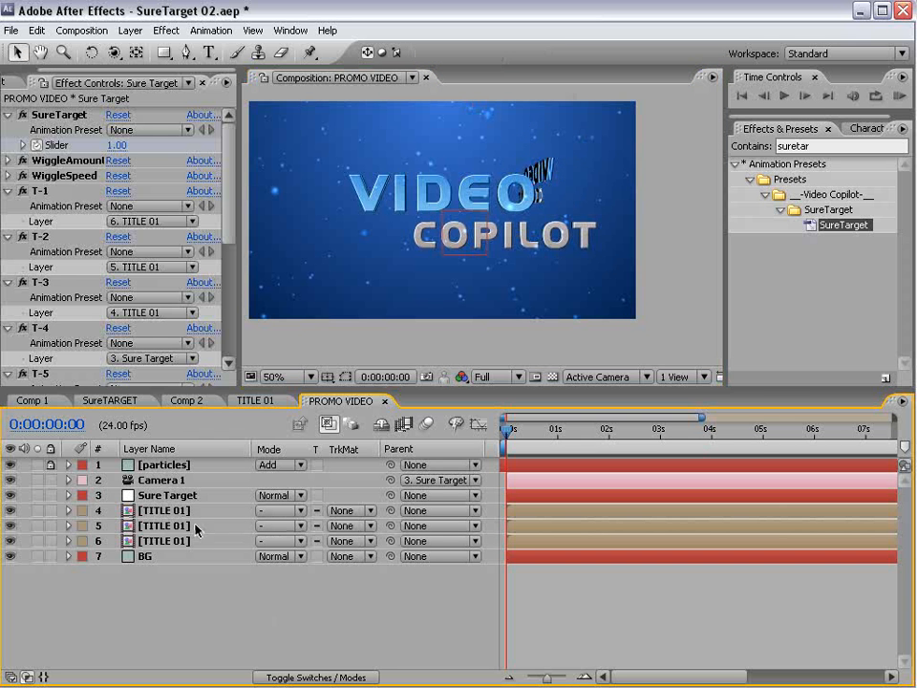
key(u)
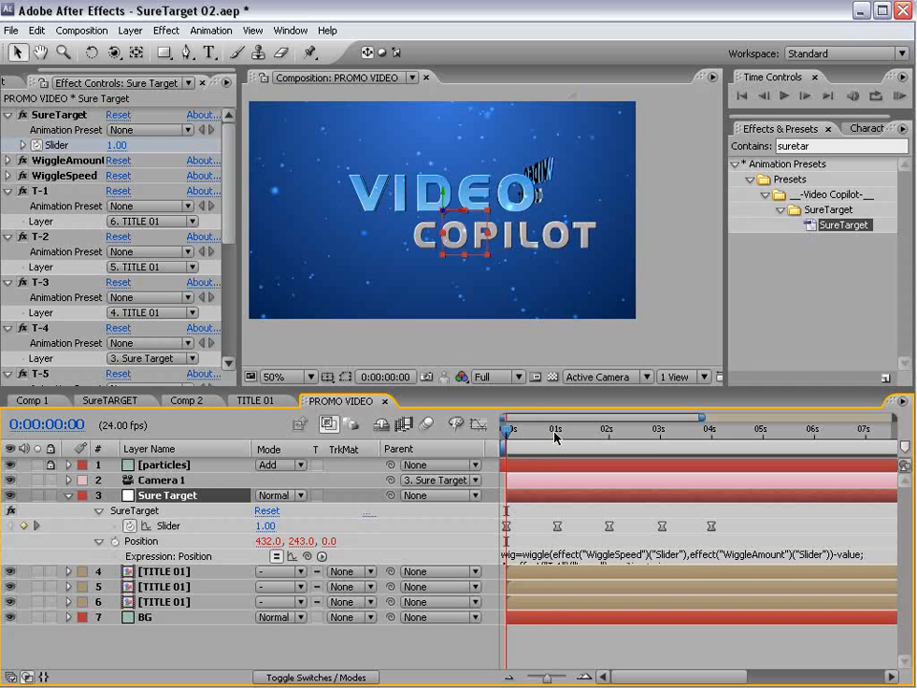
mouse_move(555, 436)
mouse_down()
mouse_move(607, 440)
mouse_move(556, 439)
mouse_up()
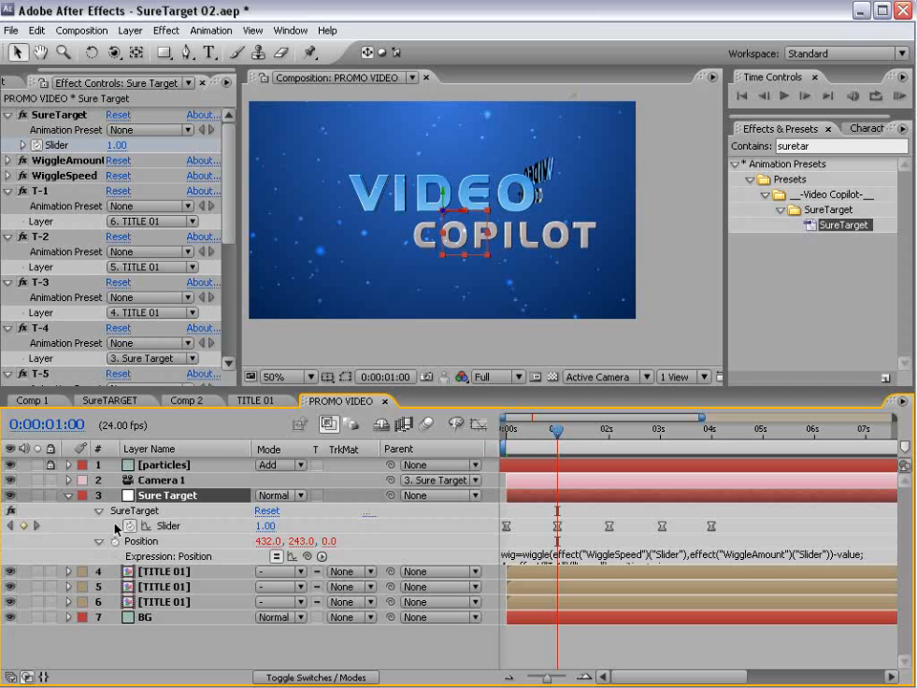
key(shift+r)
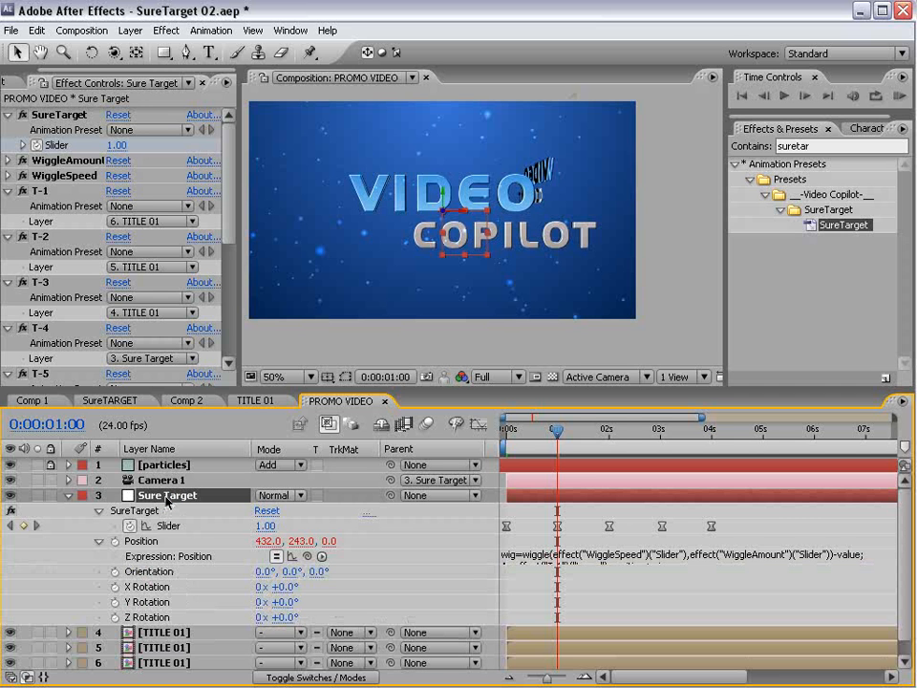
click(115, 571)
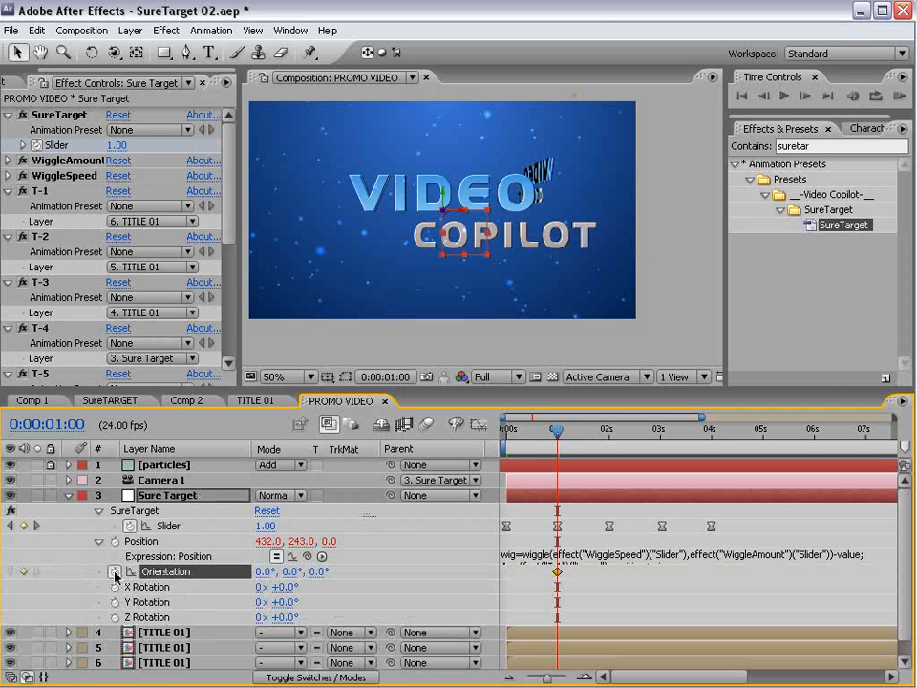
drag(562, 432, 608, 432)
drag(293, 570, 212, 590)
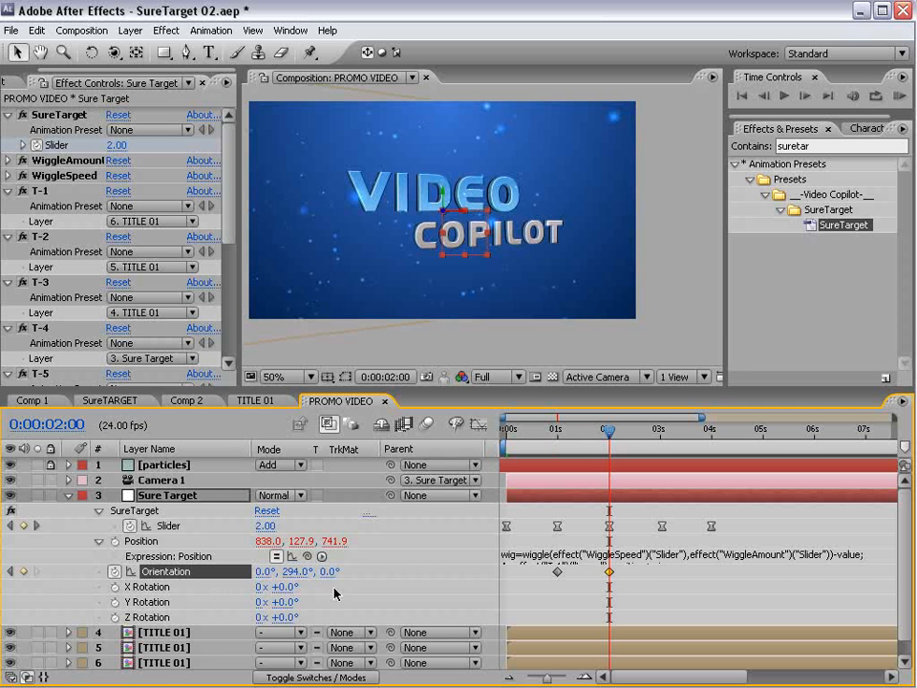
mouse_move(609, 429)
mouse_down()
mouse_move(565, 429)
mouse_move(583, 438)
mouse_move(603, 430)
mouse_up()
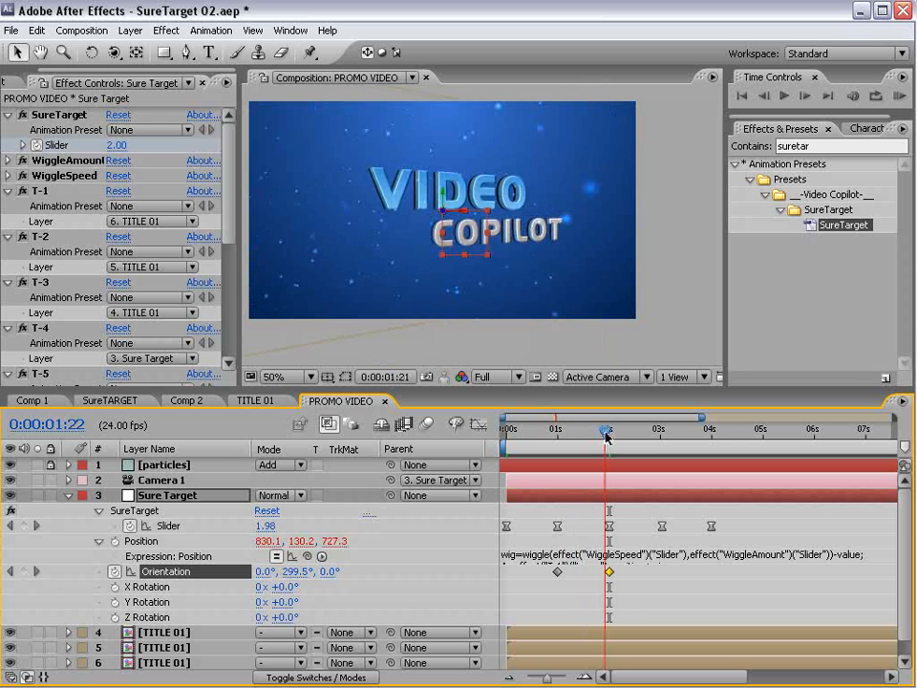
- Hold the Orientation with a key at 3 seconds and set Y back to 0° at 4 seconds
drag(614, 591, 538, 574)
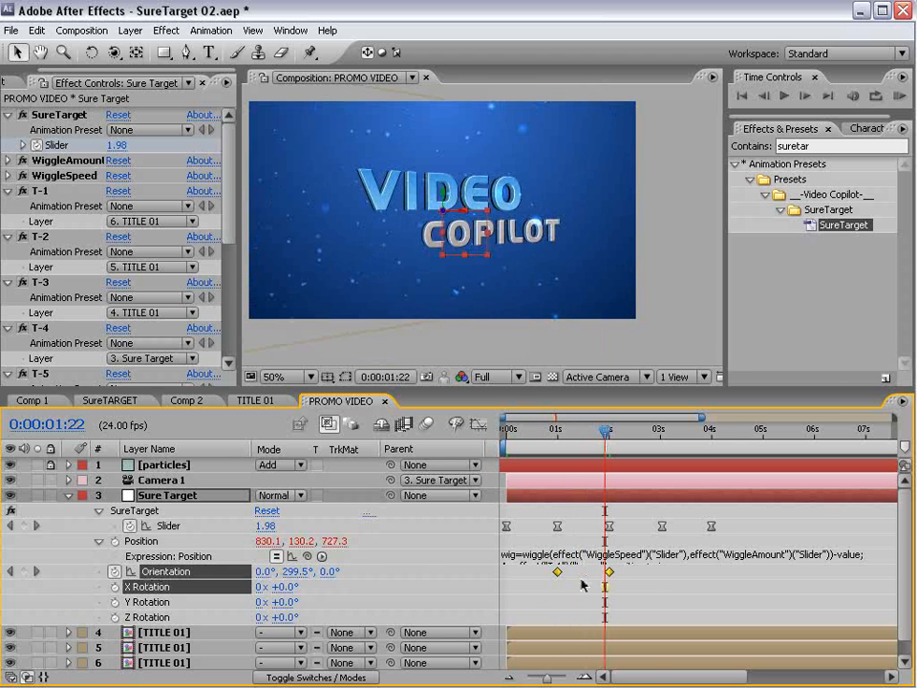
click(675, 589)
click(662, 430)
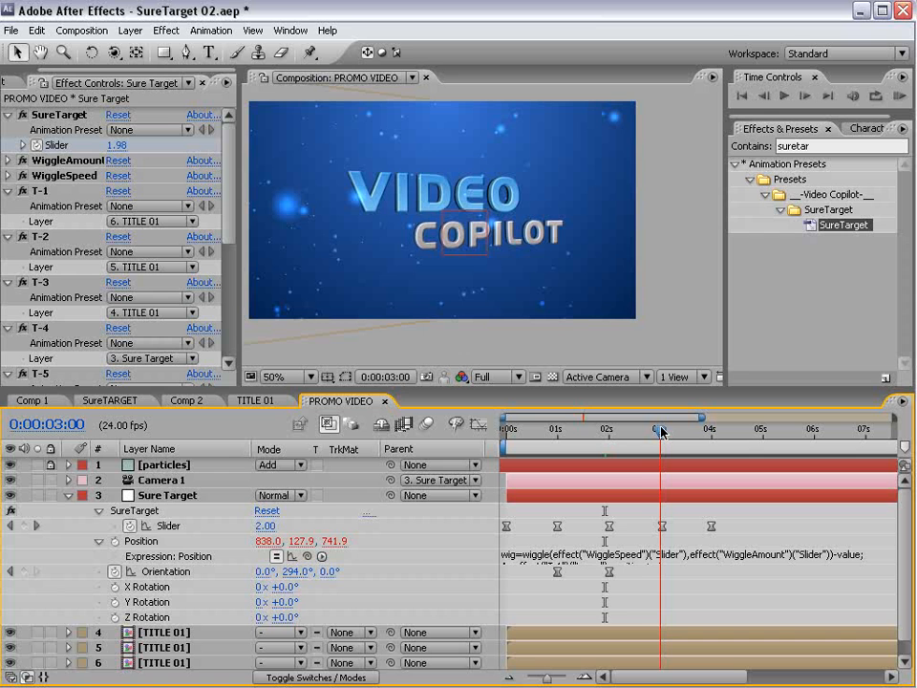
click(23, 571)
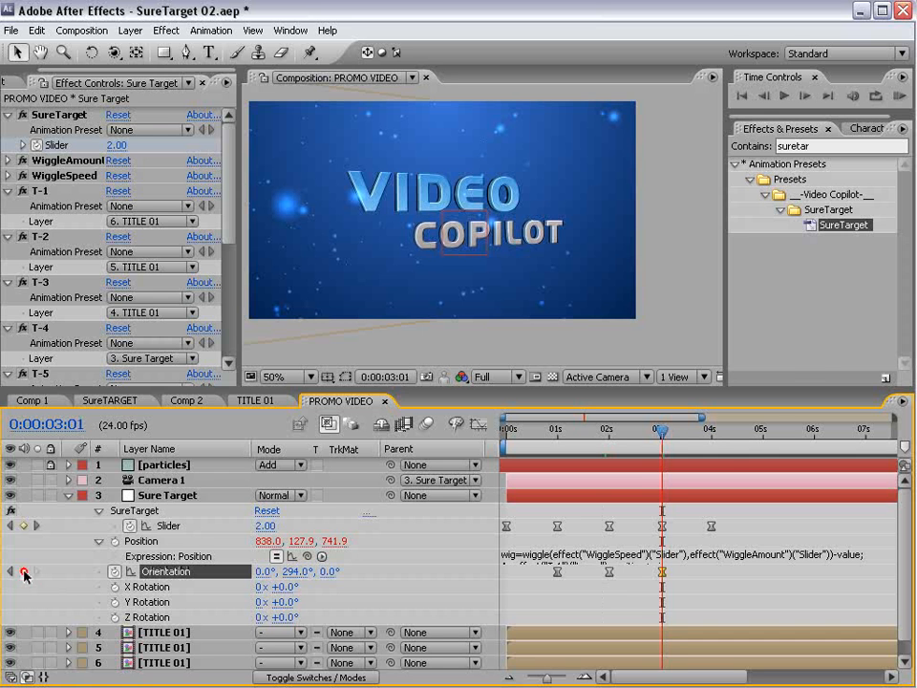
mouse_move(711, 432)
mouse_down()
mouse_move(703, 430)
mouse_move(712, 430)
mouse_up()
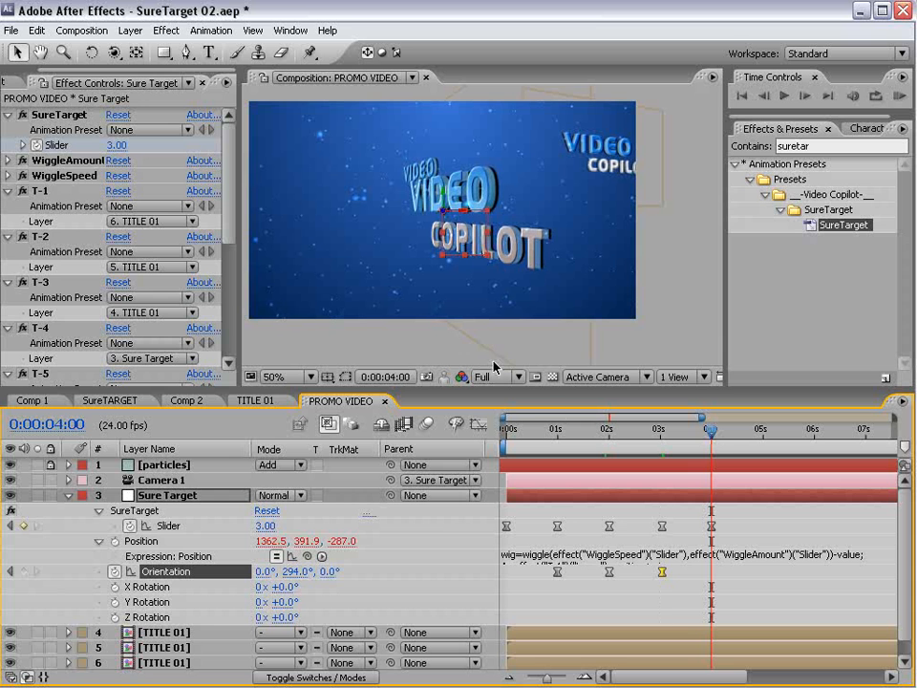
click(296, 573)
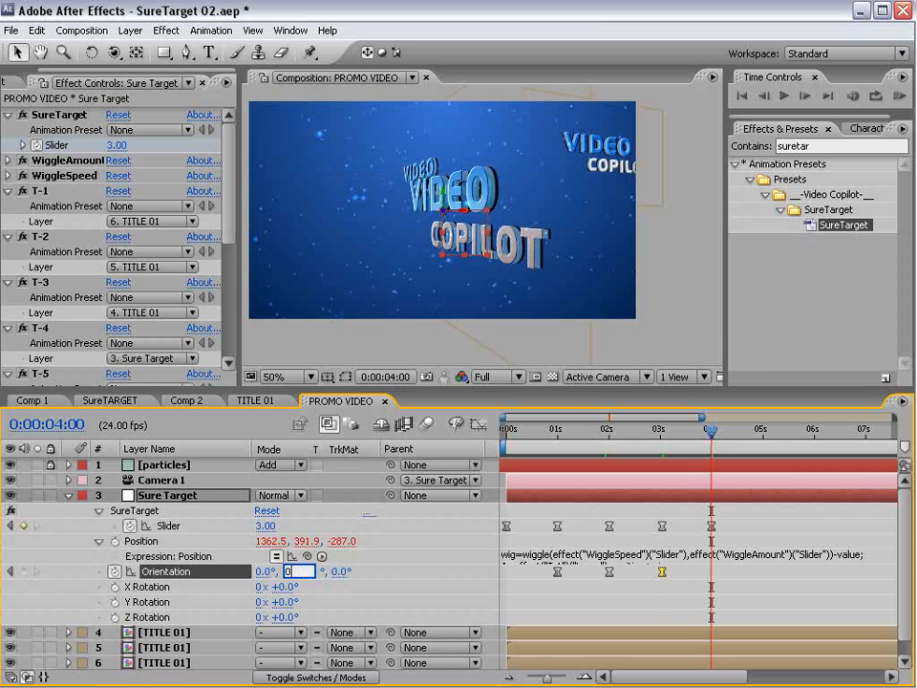
text(0)
key(Return)
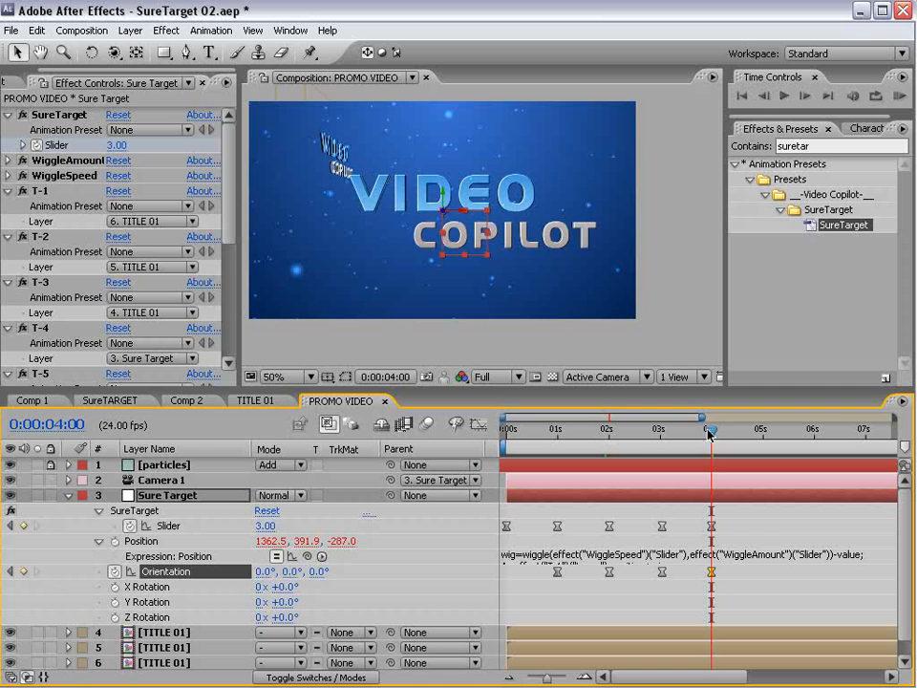
mouse_move(712, 460)
mouse_down()
mouse_move(648, 460)
mouse_move(715, 461)
mouse_up()
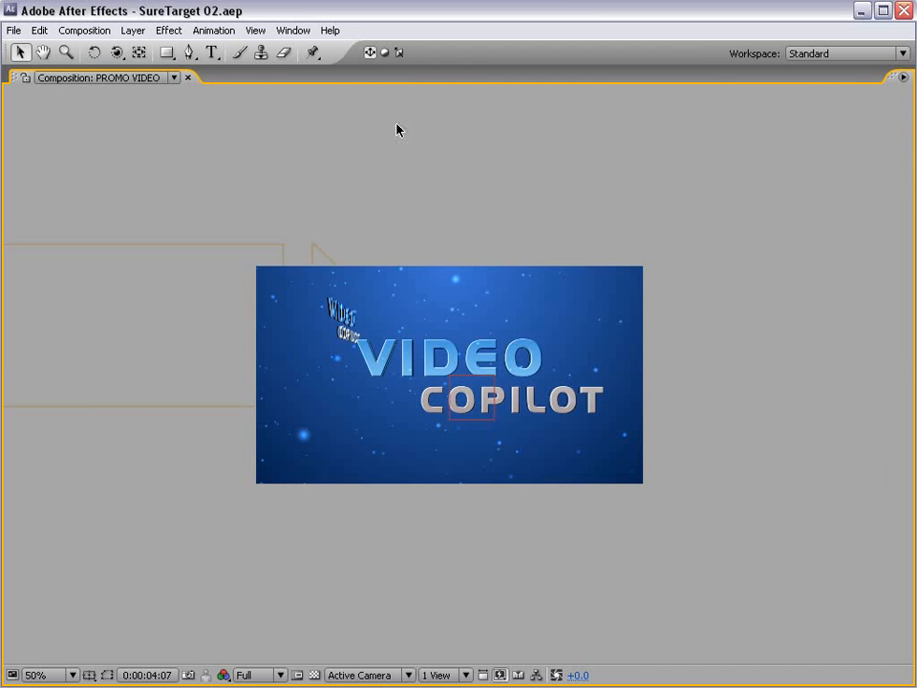
- Restore the panel layout with a 50% composition preview and collapse Sure Target's properties
key(grave)
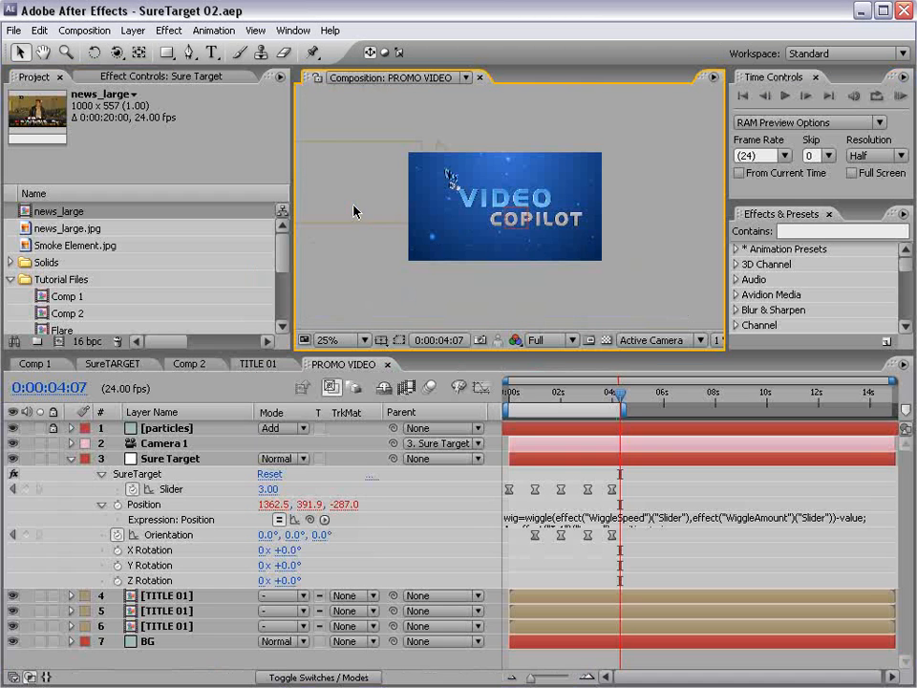
key(period)
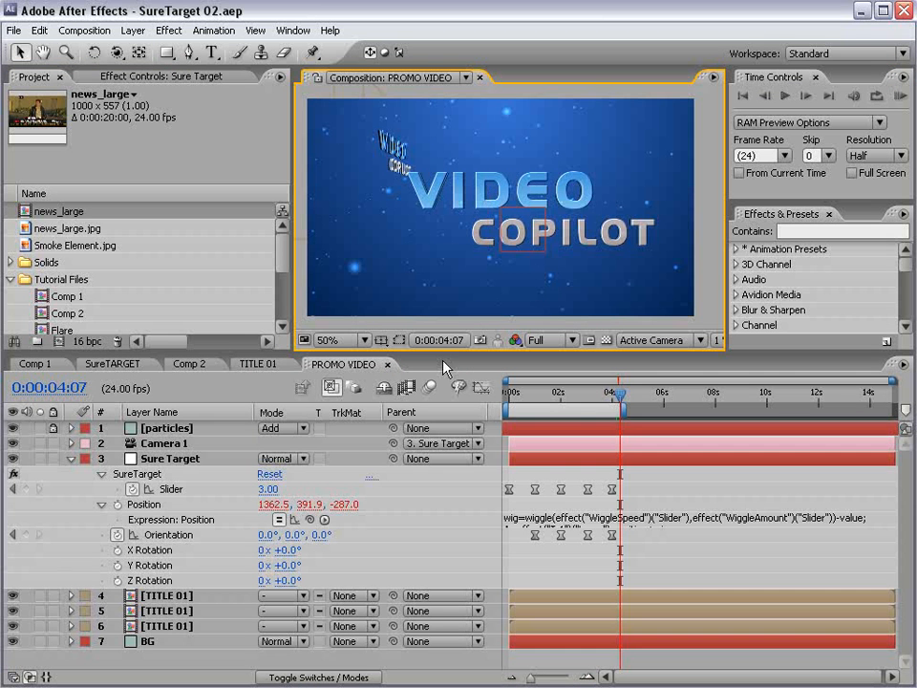
drag(433, 351, 426, 366)
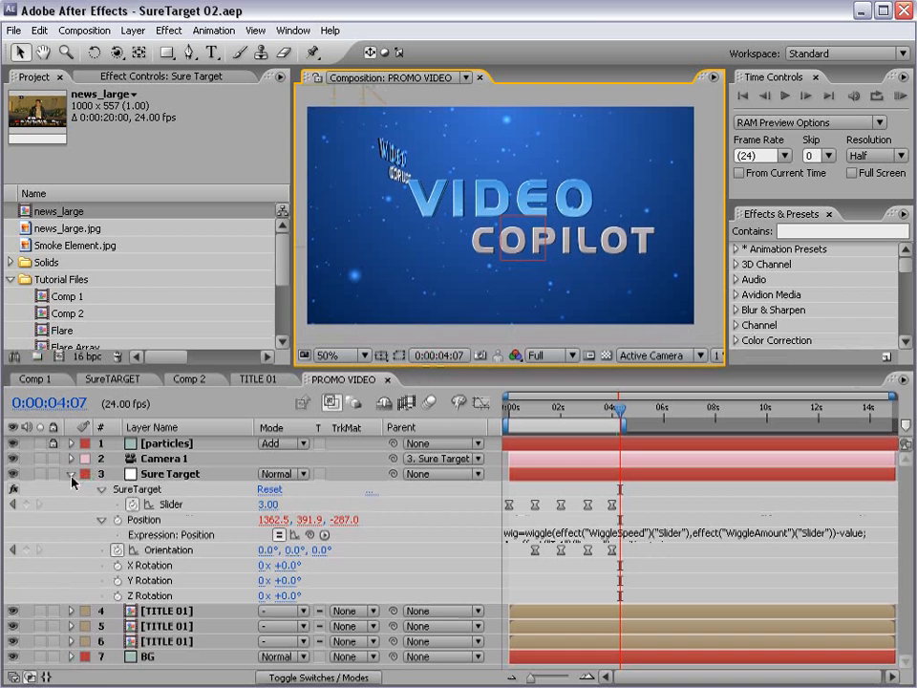
click(71, 474)
drag(276, 255, 287, 339)
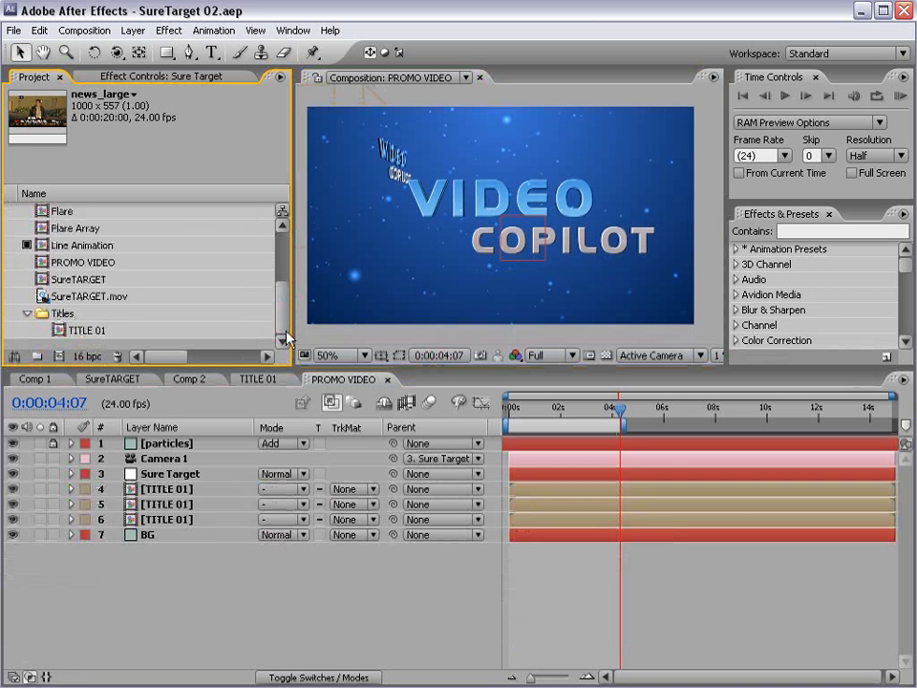
- Duplicate TITLE 01 into TITLE 02 and TITLE 03 via Edit > Duplicate
click(82, 330)
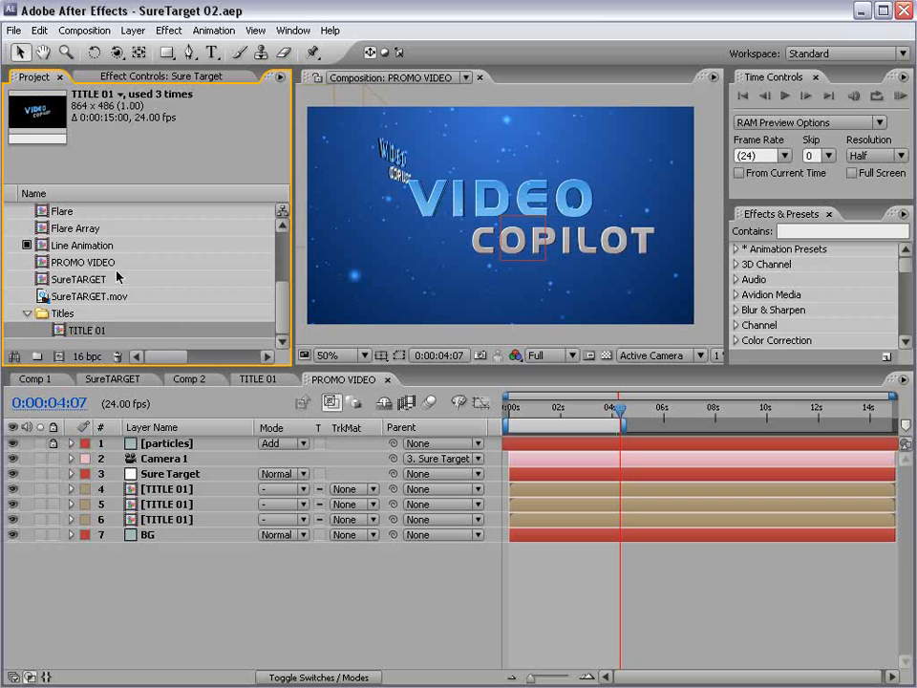
click(39, 30)
click(55, 184)
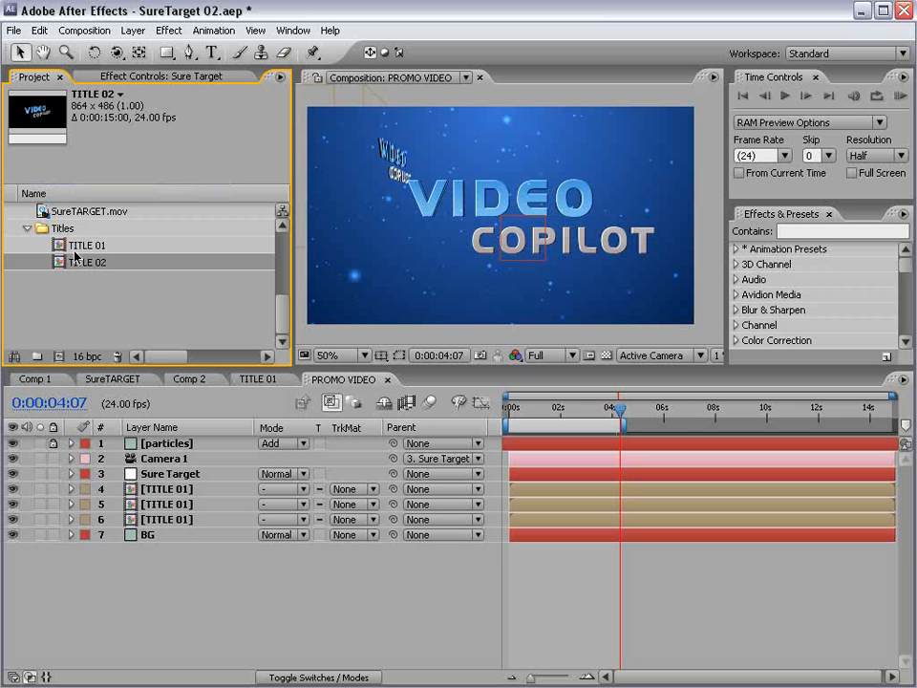
click(95, 266)
click(39, 30)
click(57, 186)
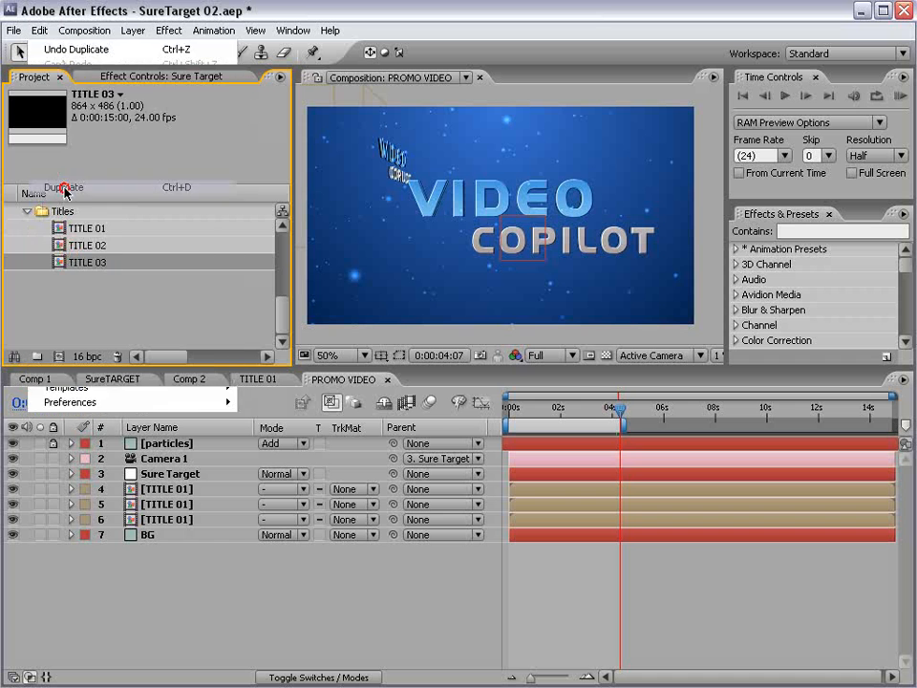
- Open the TITLE 02 composition from the Titles folder
click(86, 232)
click(83, 246)
click(74, 262)
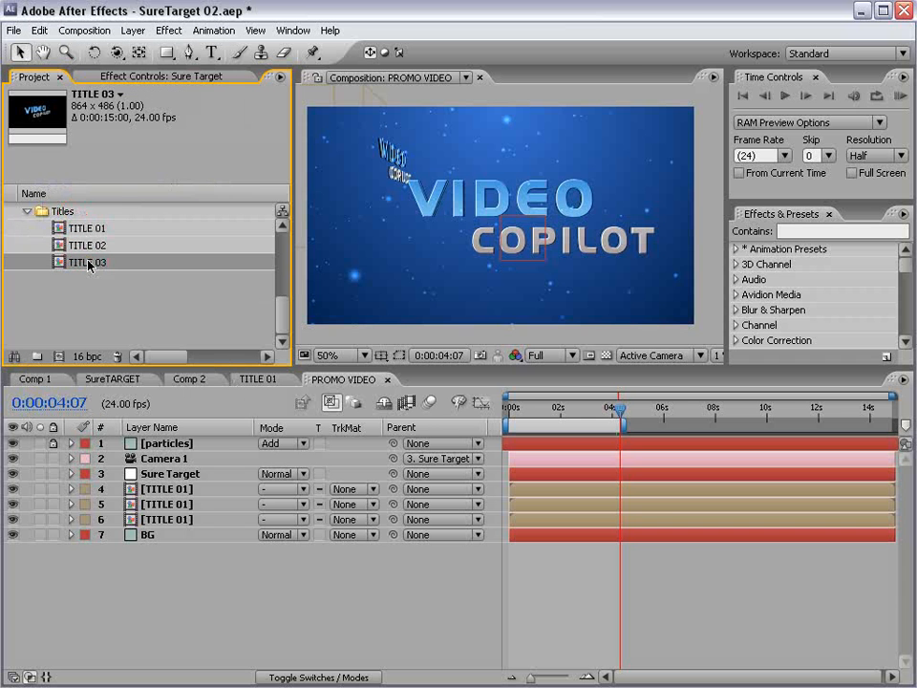
click(63, 247)
double_click(63, 246)
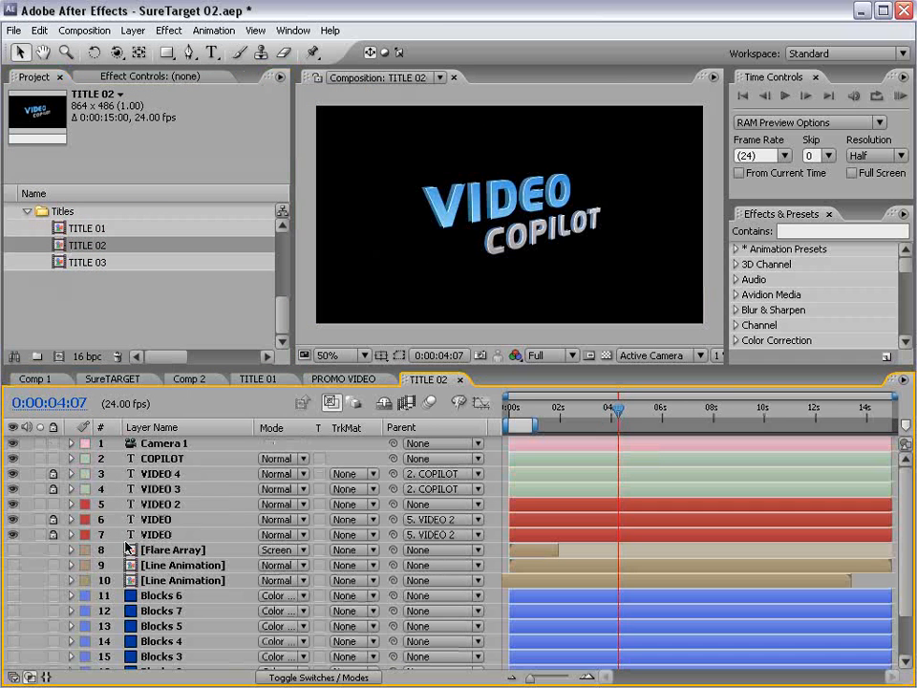
- Retype TITLE 02's text from VIDEO COPILOT to SURE TARGET
click(148, 459)
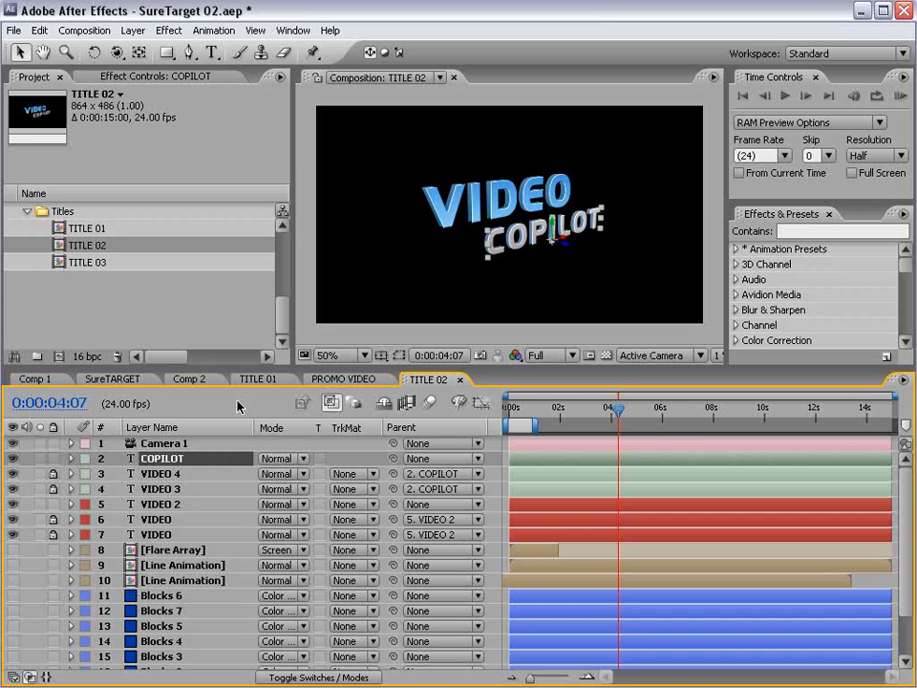
click(439, 208)
key(ctrl+t)
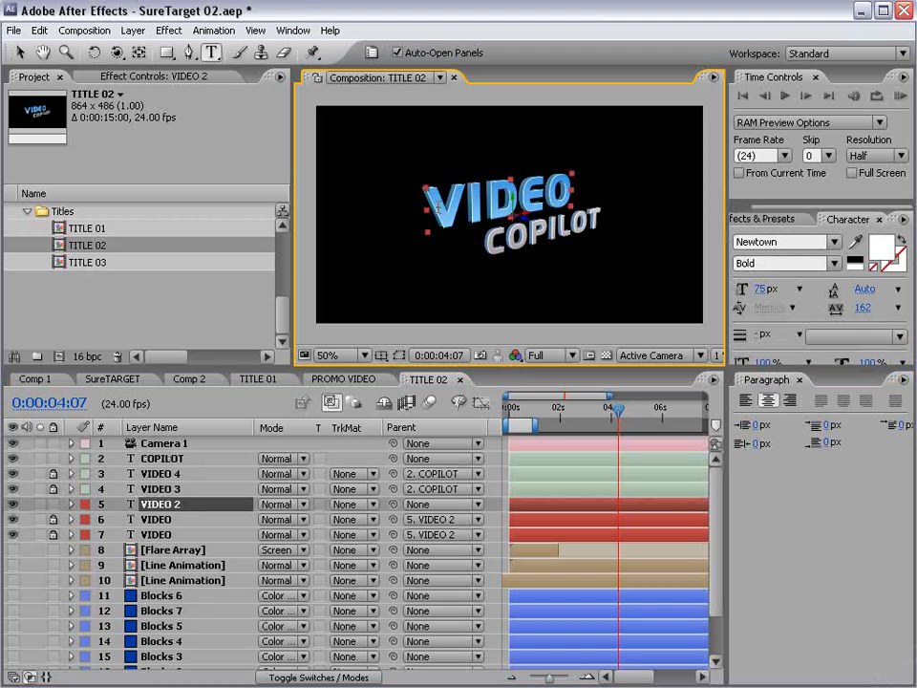
double_click(601, 198)
text(SURE)
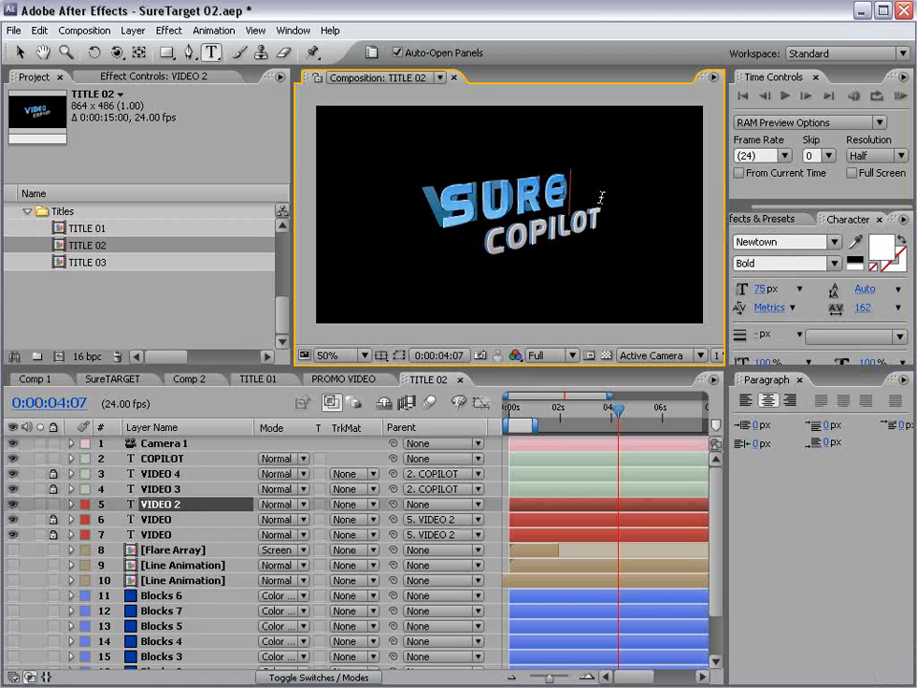
double_click(531, 239)
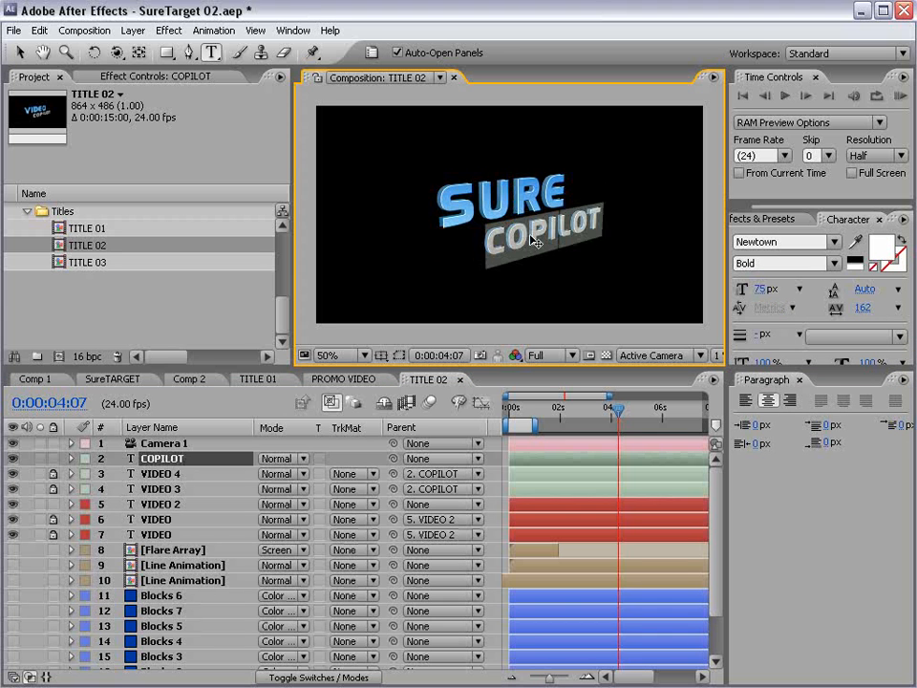
text(TARGET)
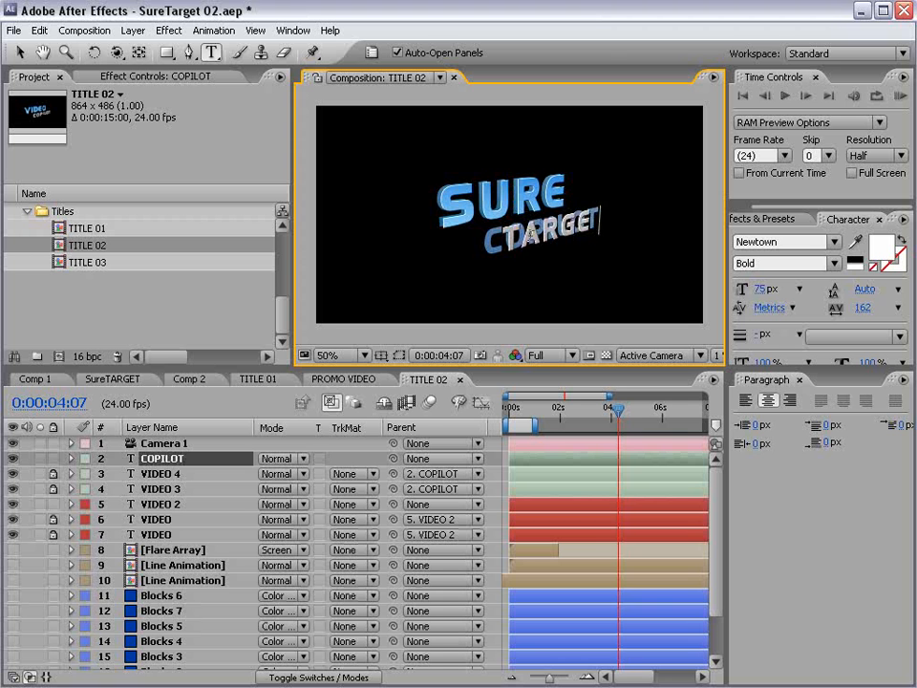
key(Escape)
key(v)
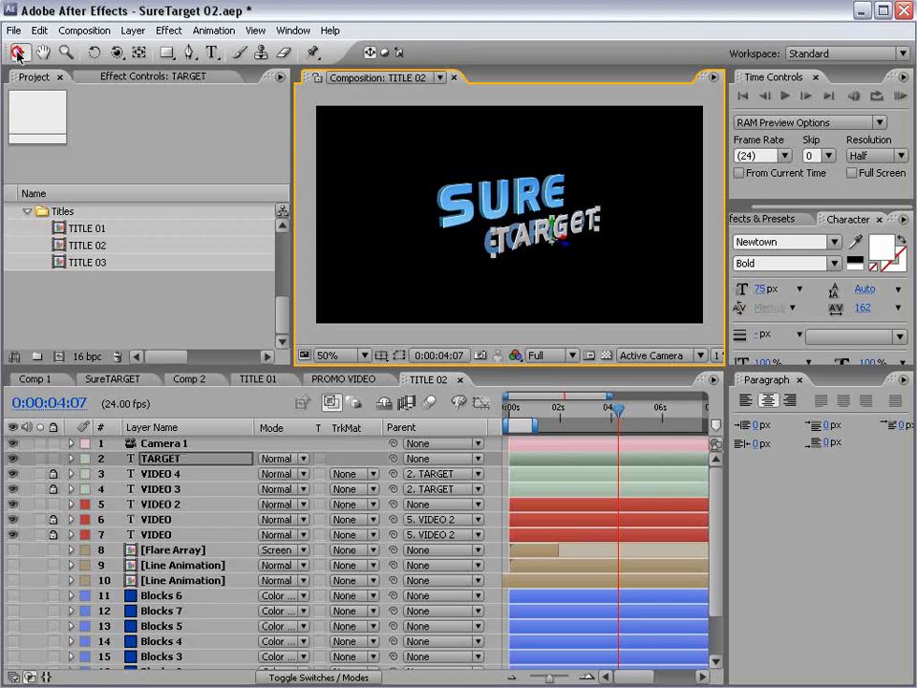
- In TITLE 03, retype the title as NOW AVAILABLE, fixing the swapped letters
double_click(67, 262)
key(ctrl+t)
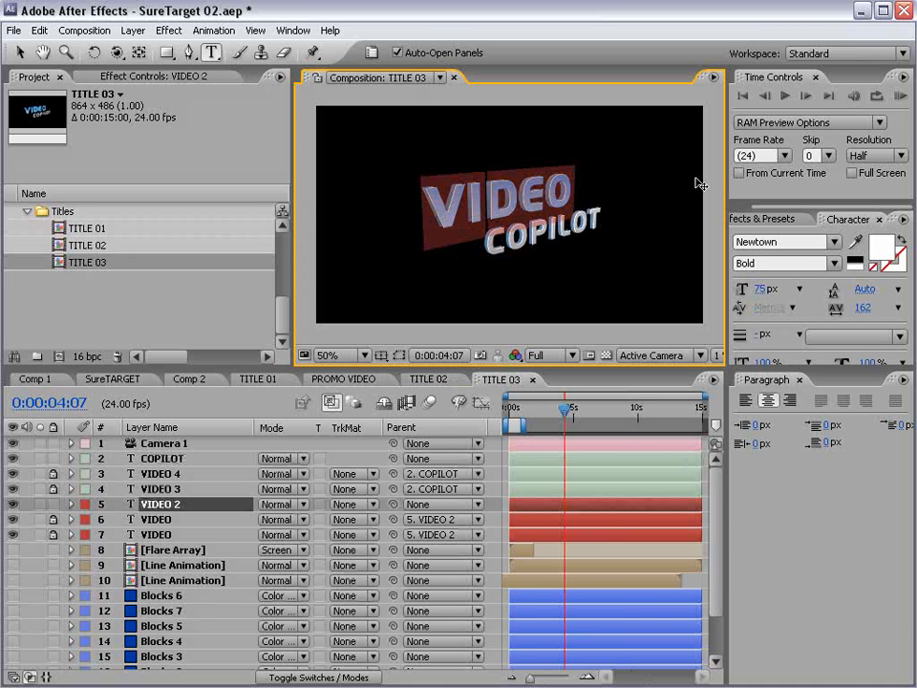
text(NOW)
click(564, 227)
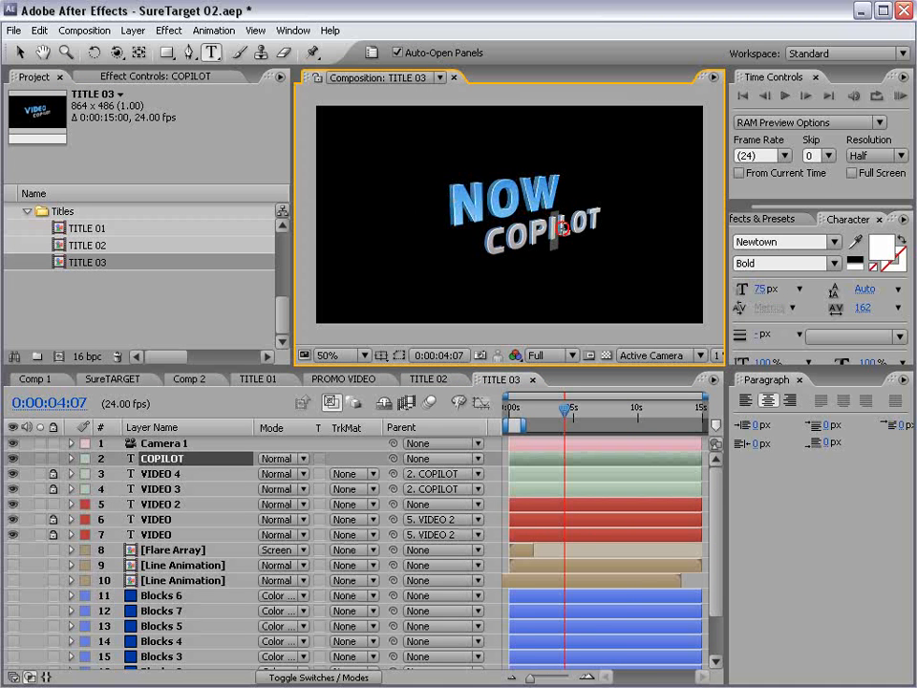
double_click(563, 229)
text(AVA)
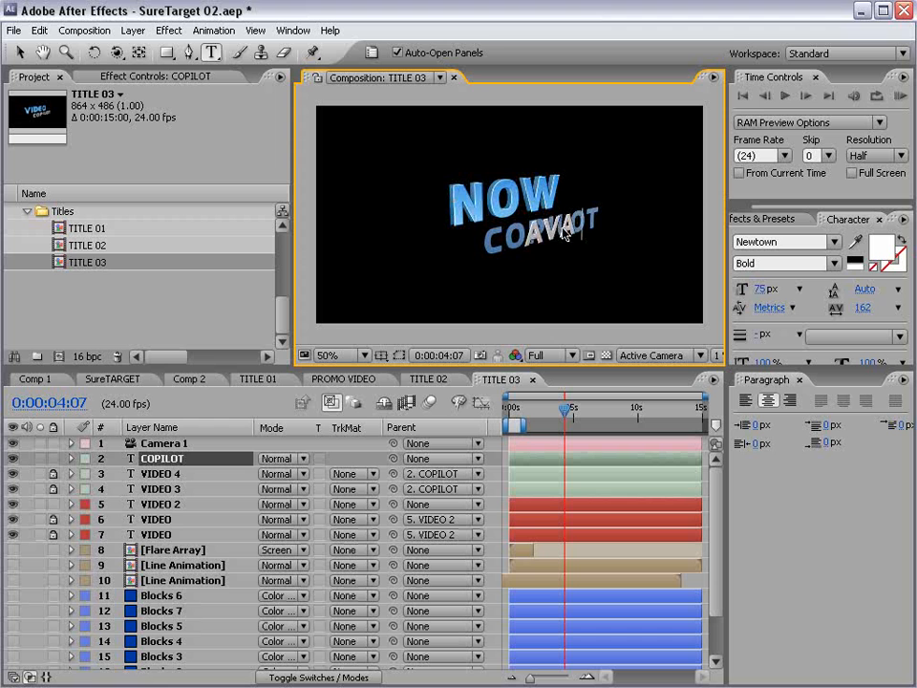
text(ILABLE)
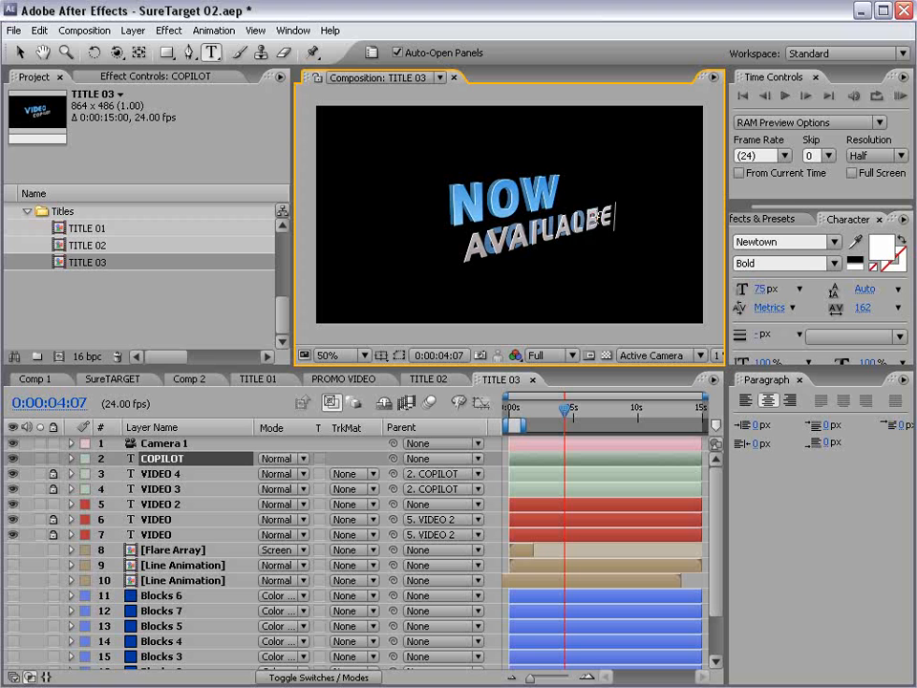
drag(599, 216, 576, 222)
text(BLE)
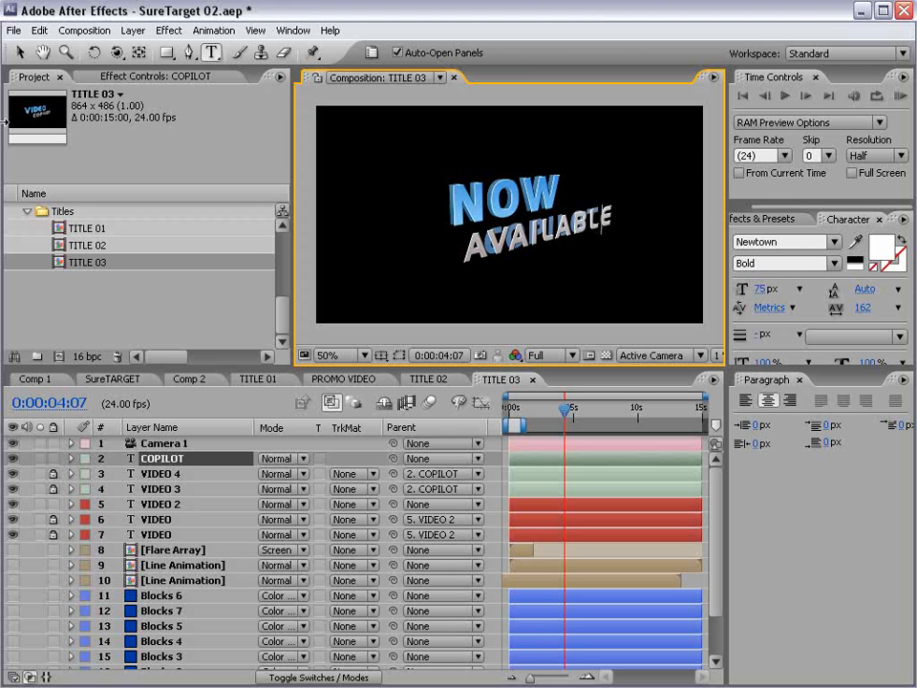
click(20, 53)
click(117, 305)
- Save, slide the AVAILABLE word further right, and return to PROMO VIDEO
key(ctrl+s)
scroll(485, 237, up, 1)
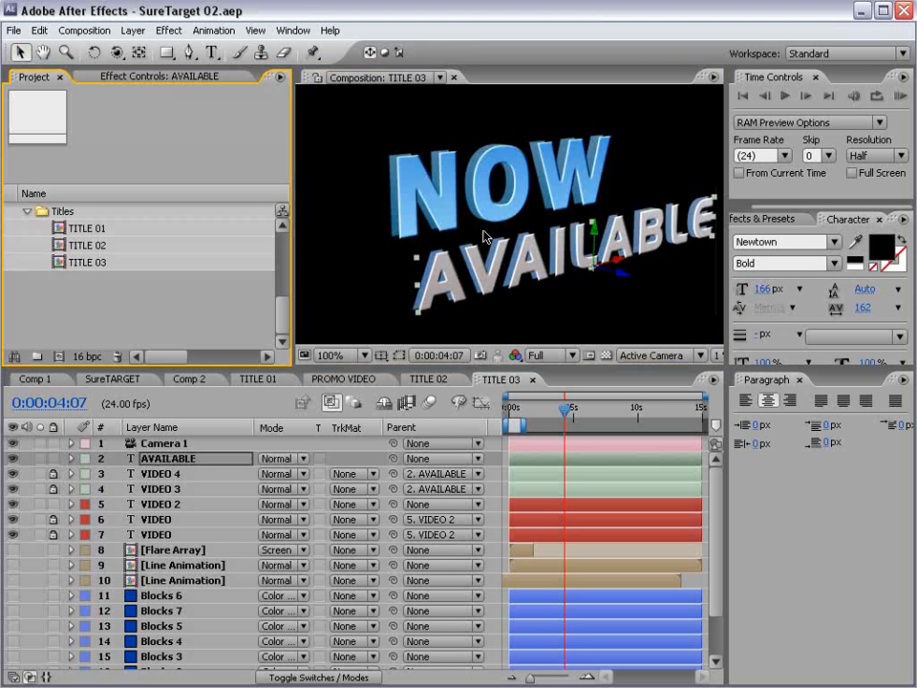
scroll(486, 237, down, 1)
drag(562, 237, 585, 228)
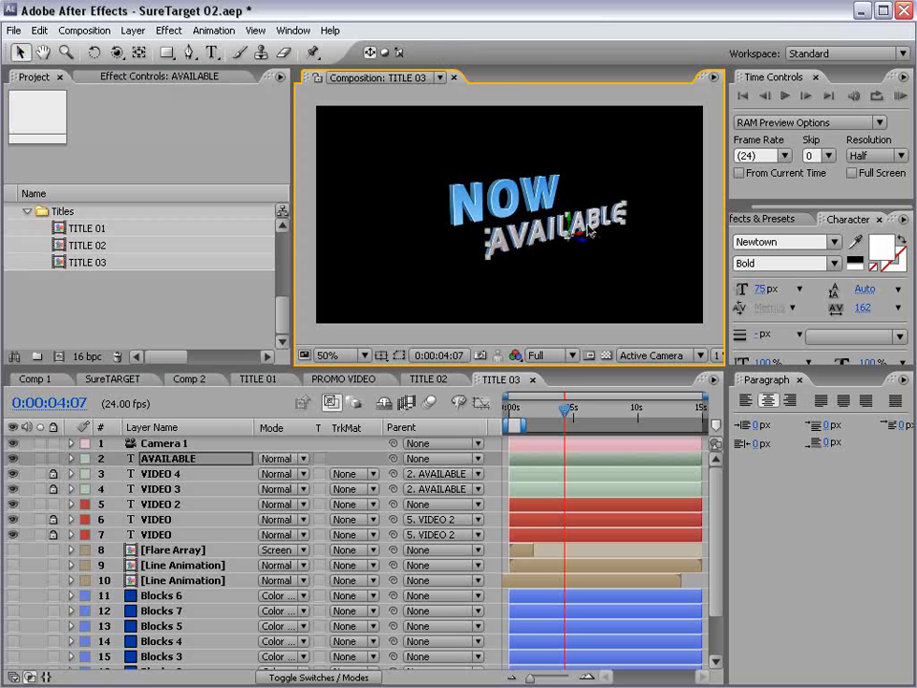
click(330, 382)
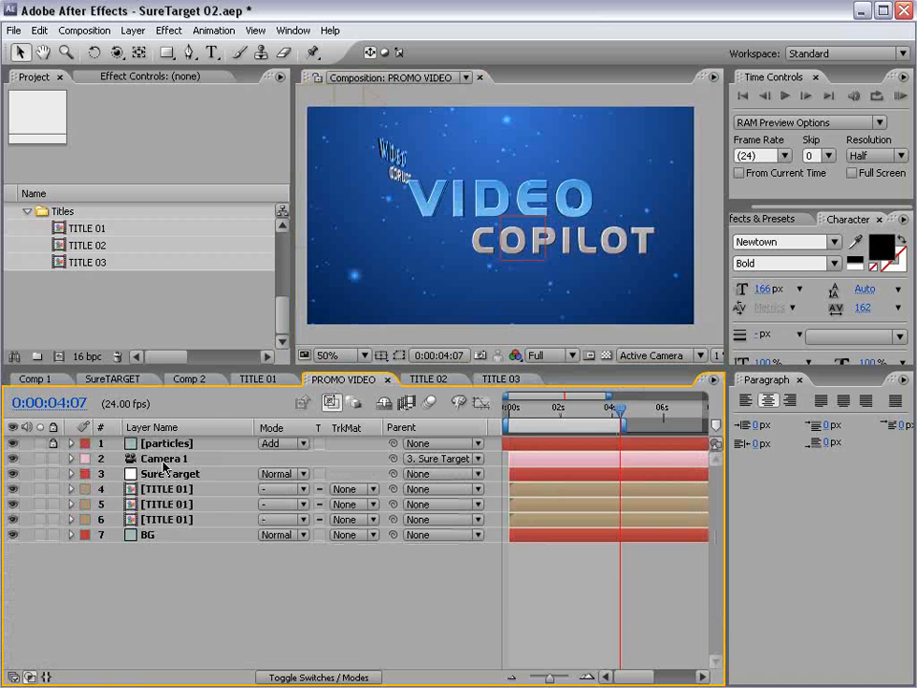
- Alt-drag TITLE 02 onto layer 5 and TITLE 03 onto layer 4 to swap the titles
click(180, 508)
drag(521, 409, 564, 412)
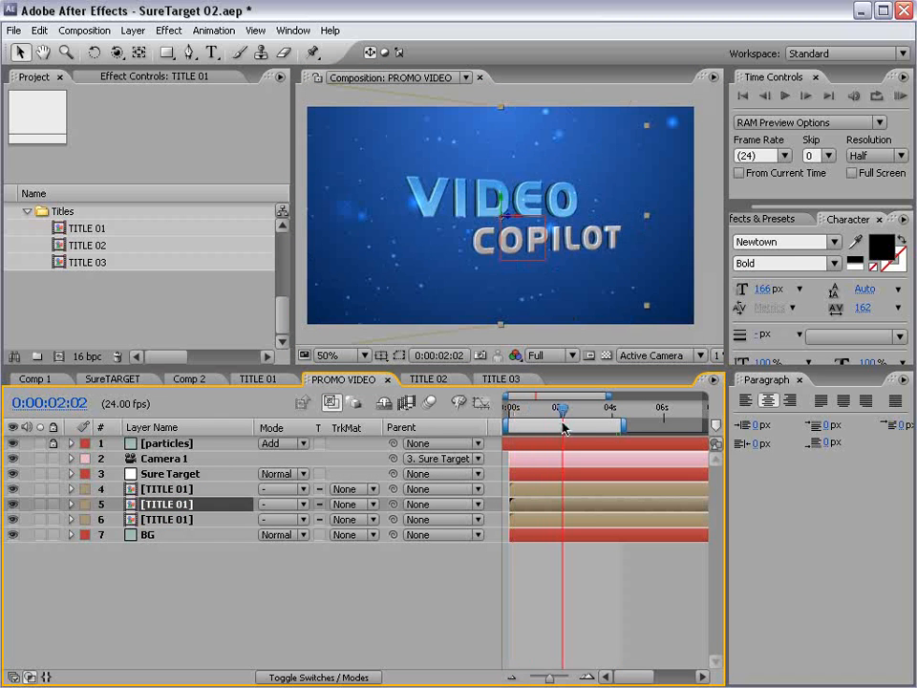
drag(76, 246, 513, 235)
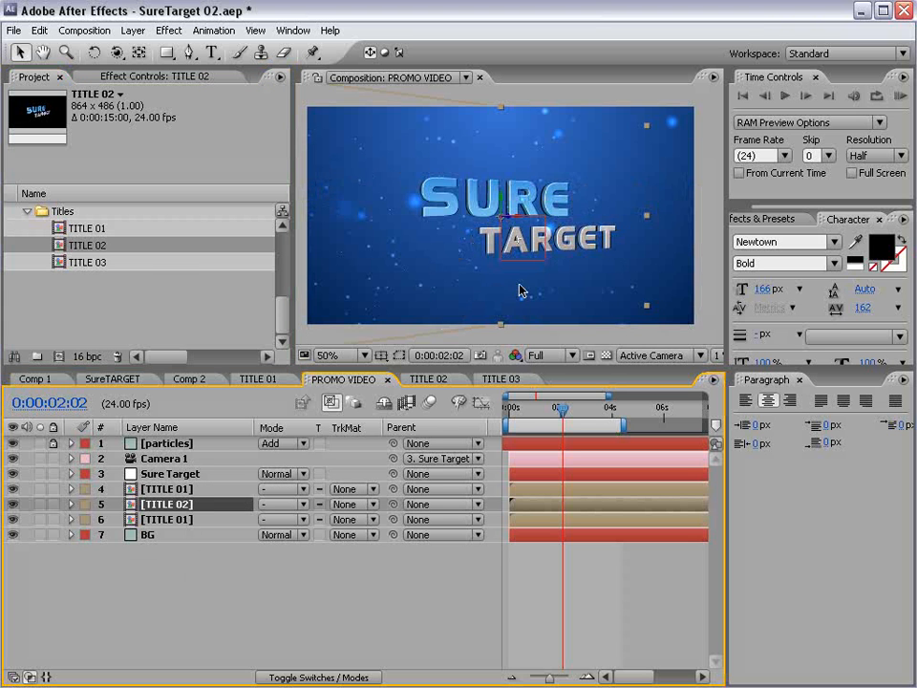
click(167, 490)
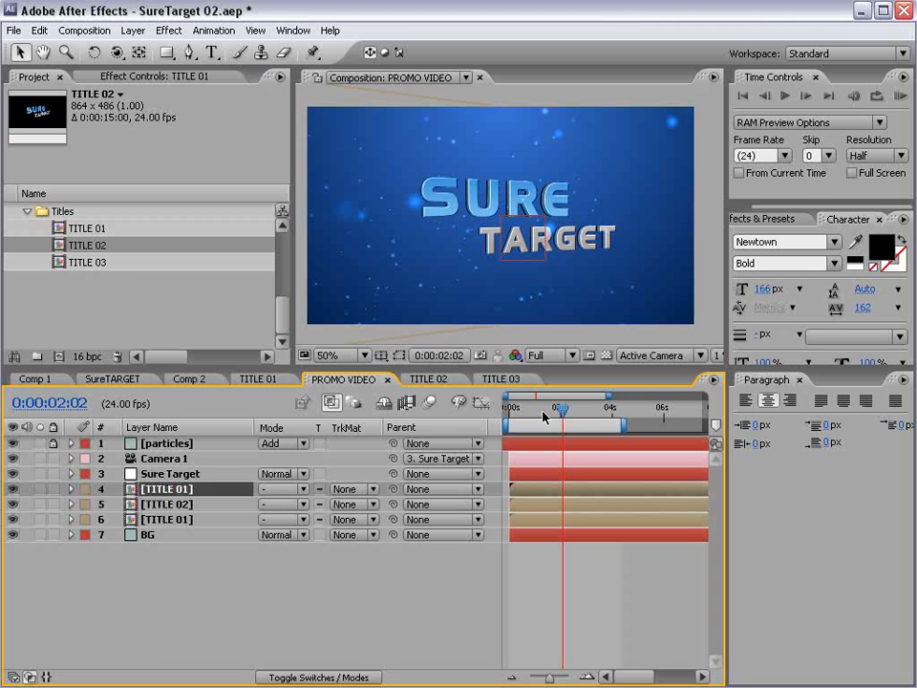
drag(564, 409, 621, 408)
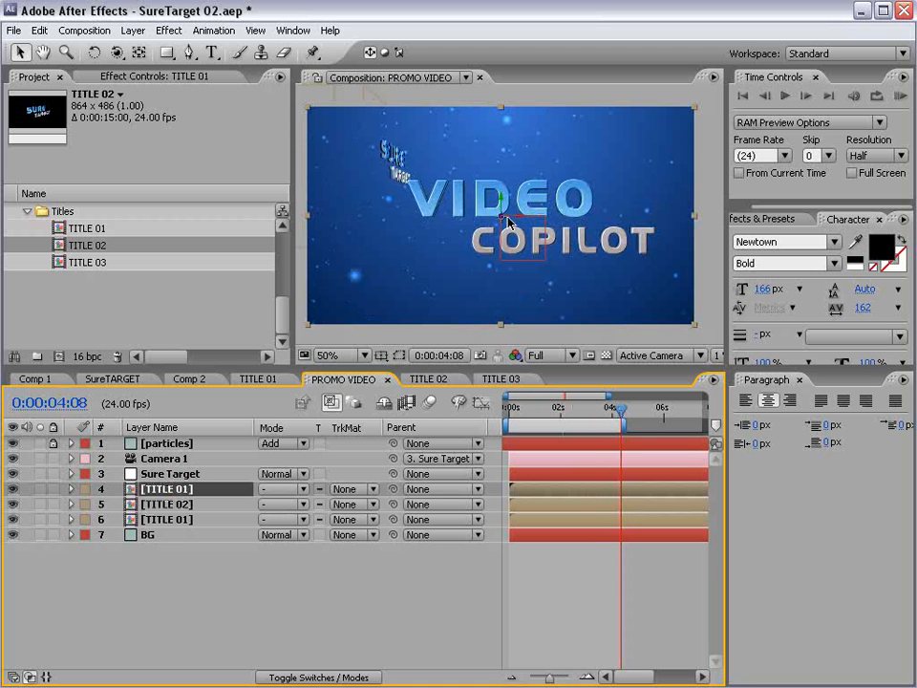
drag(84, 264, 456, 210)
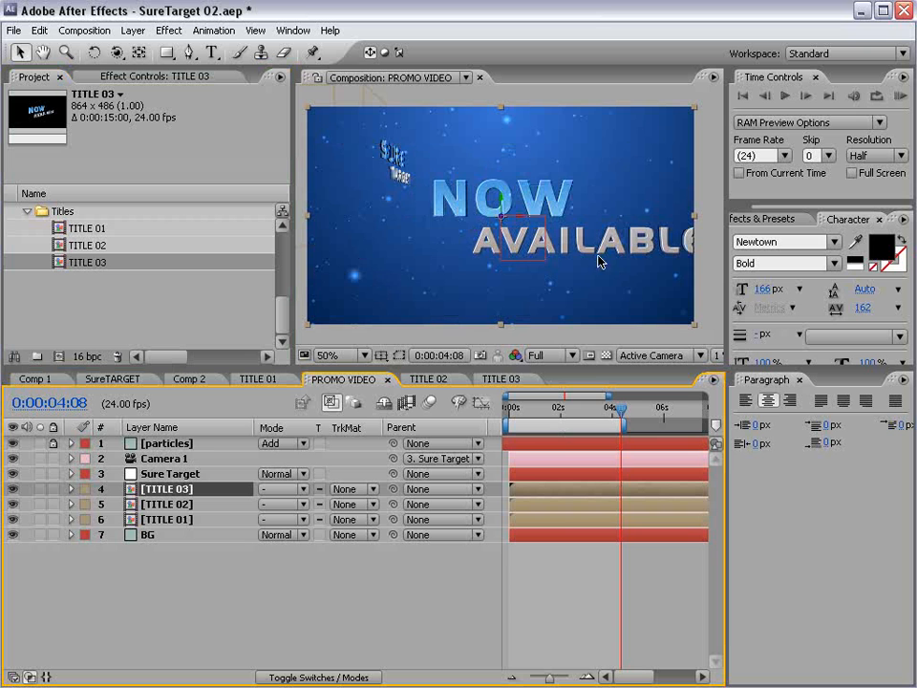
drag(621, 409, 536, 476)
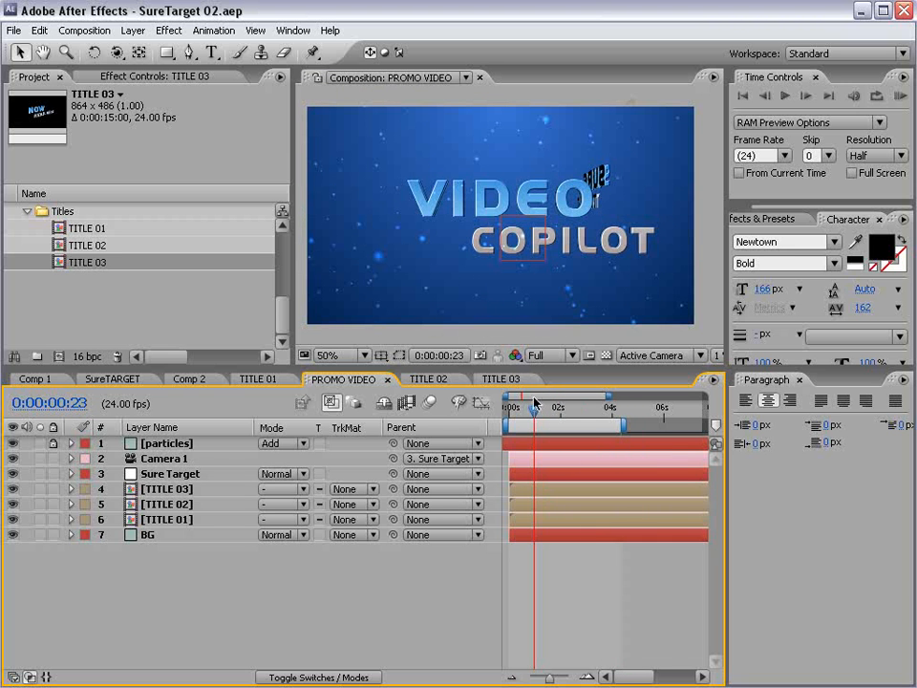
- Shift the VIDEO COPILOT title (TITLE 01) left using its anchor point and shrink it slightly
drag(535, 404, 521, 406)
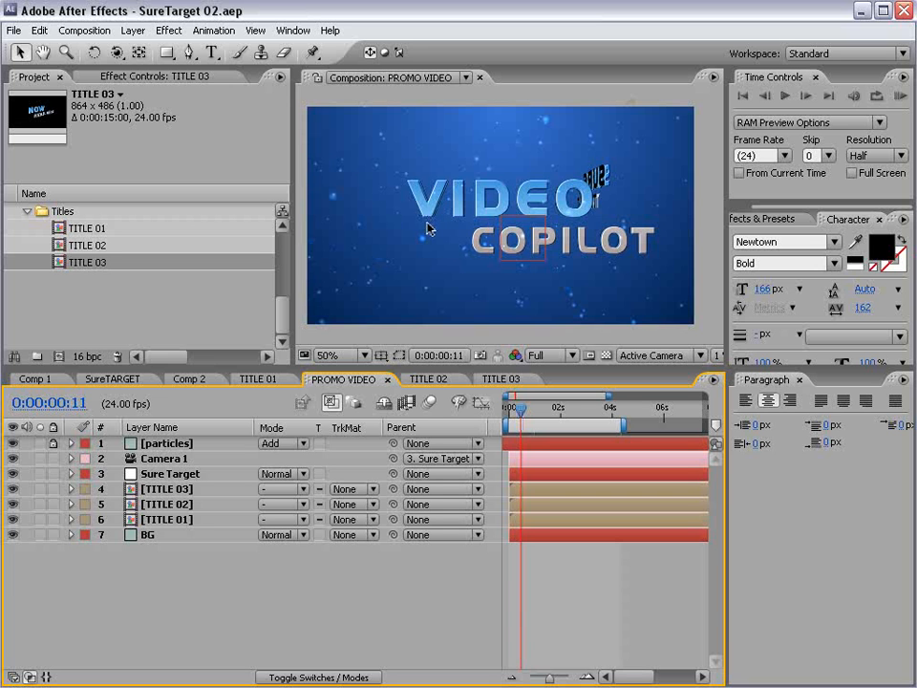
click(177, 521)
click(139, 53)
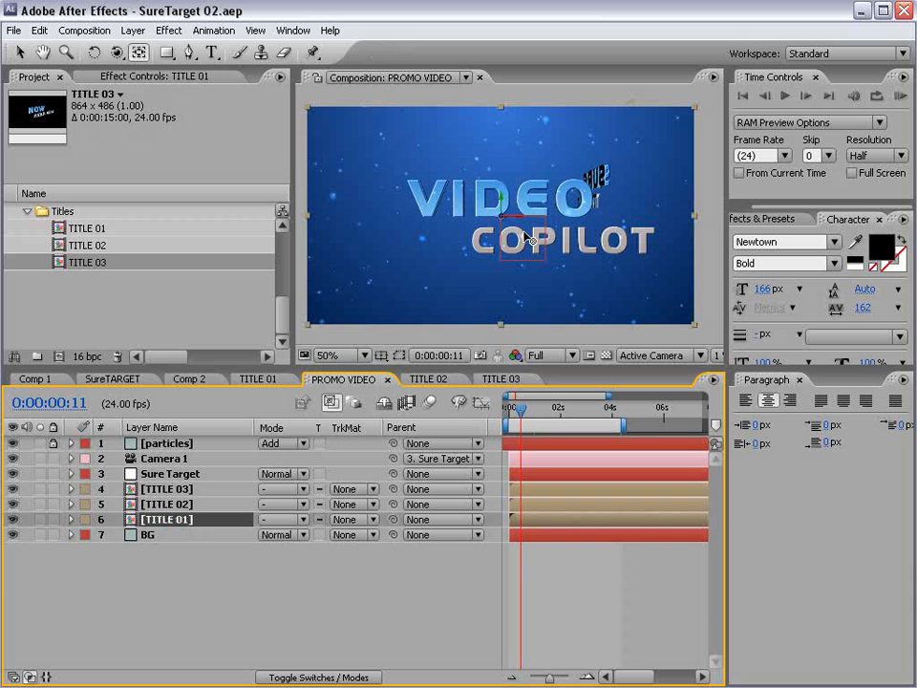
drag(500, 219, 431, 220)
key(w)
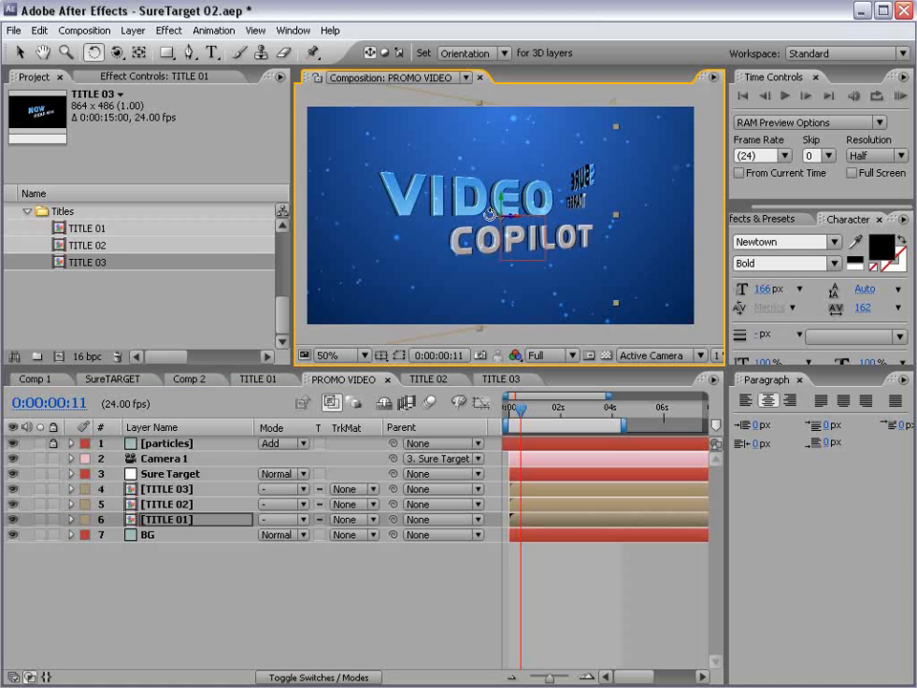
key(v)
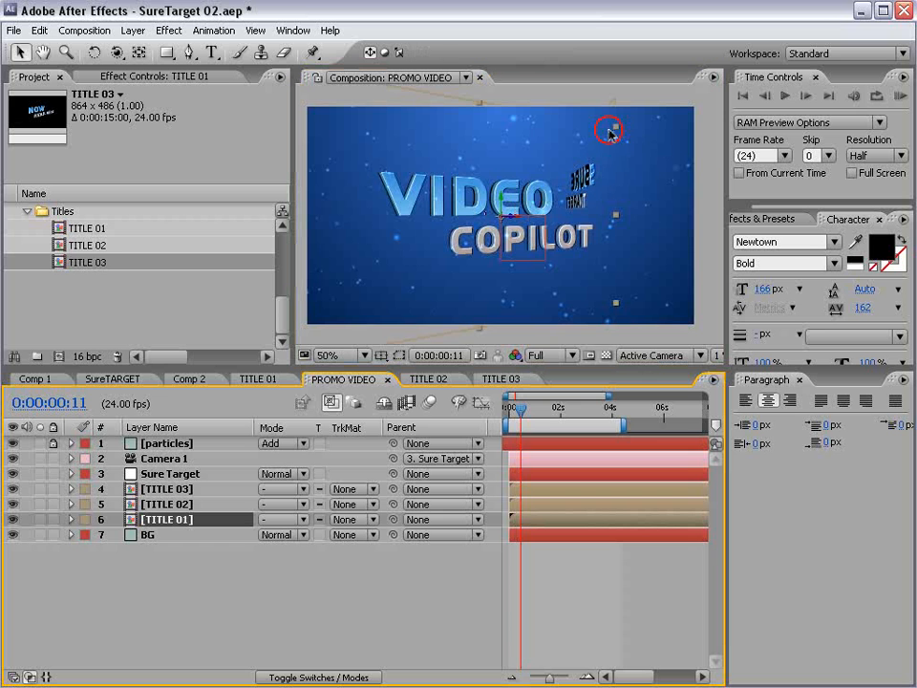
drag(609, 129, 589, 147)
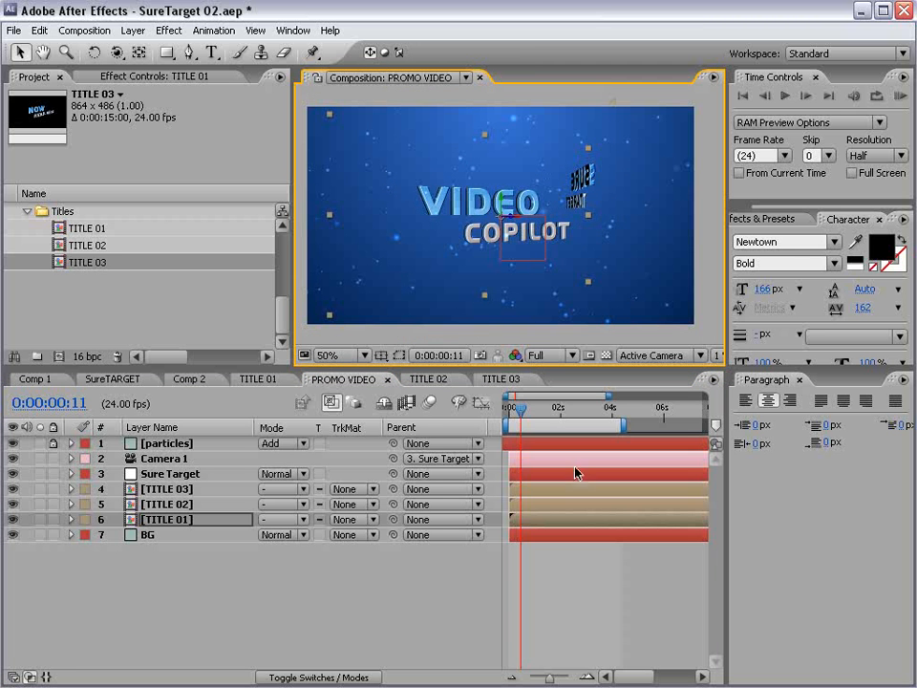
- Enlarge the SURE TARGET title on the TITLE 02 layer
drag(524, 415, 571, 412)
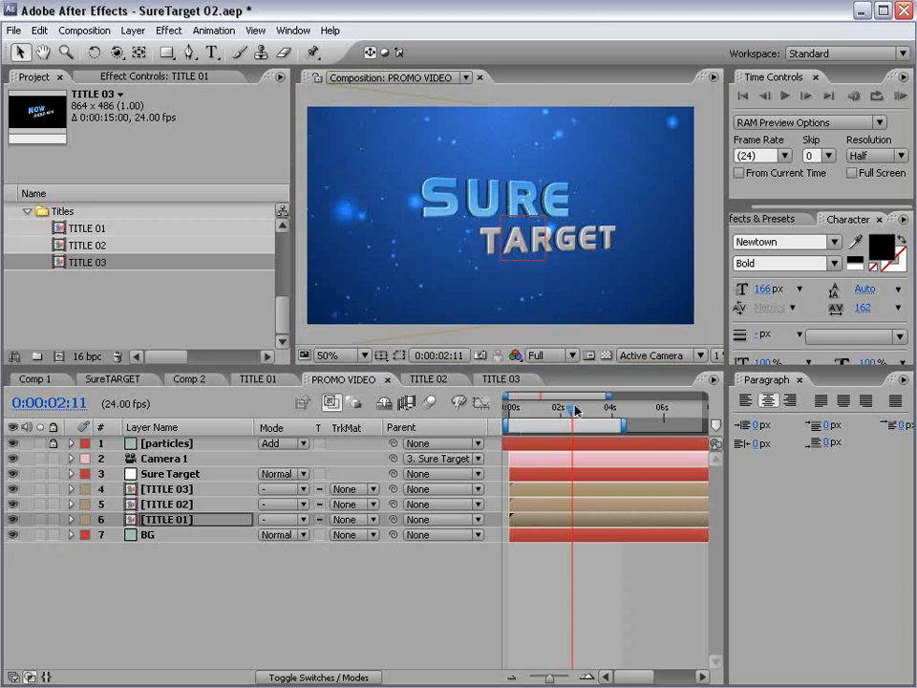
click(164, 504)
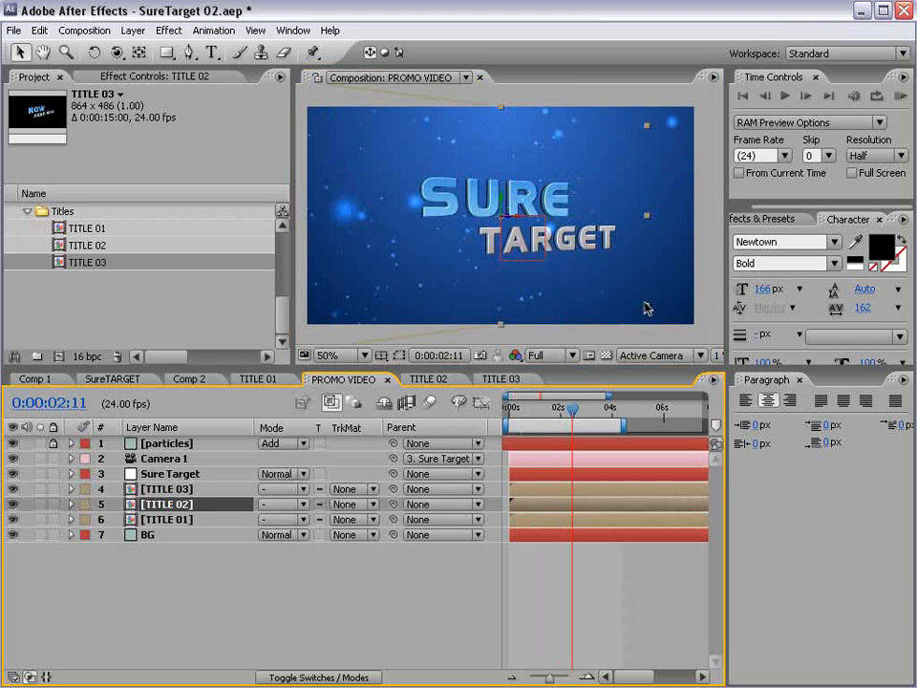
drag(654, 310, 666, 317)
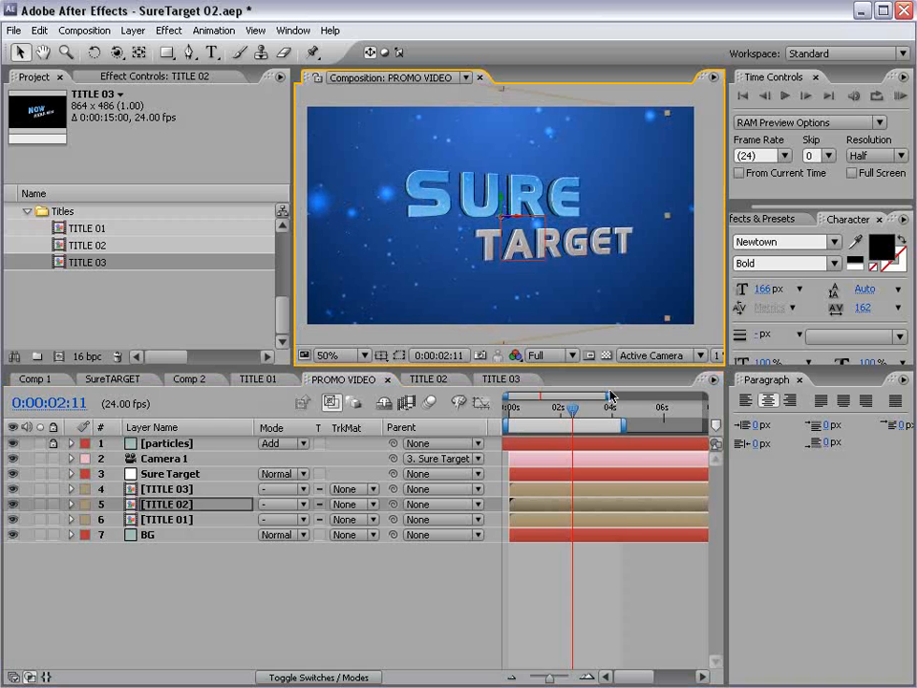
- Shift the NOW AVAILABLE title (TITLE 03) left, shrink it, and tilt it in 3D
drag(573, 409, 626, 410)
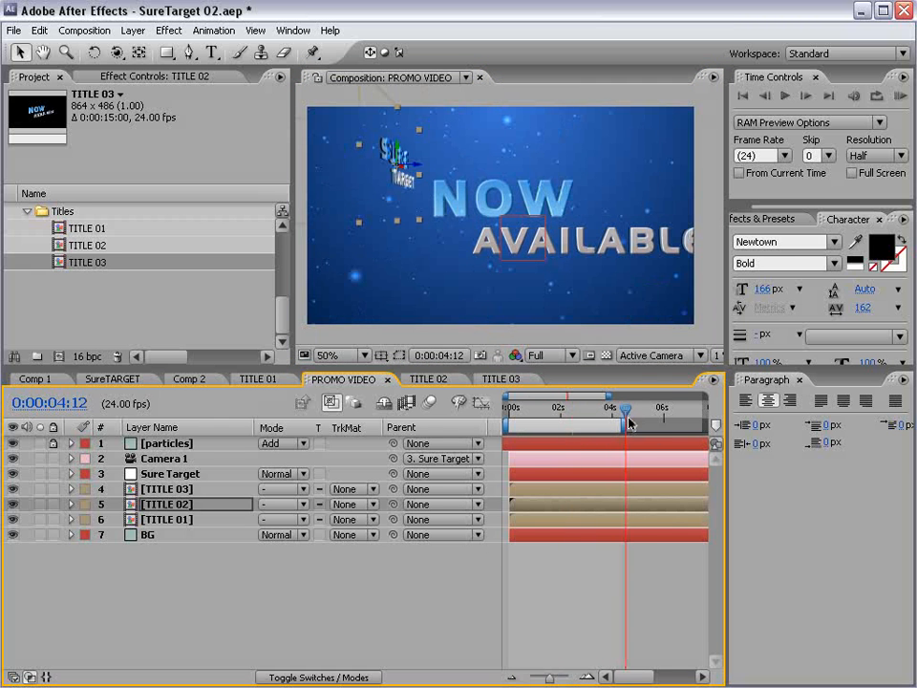
click(166, 490)
click(140, 56)
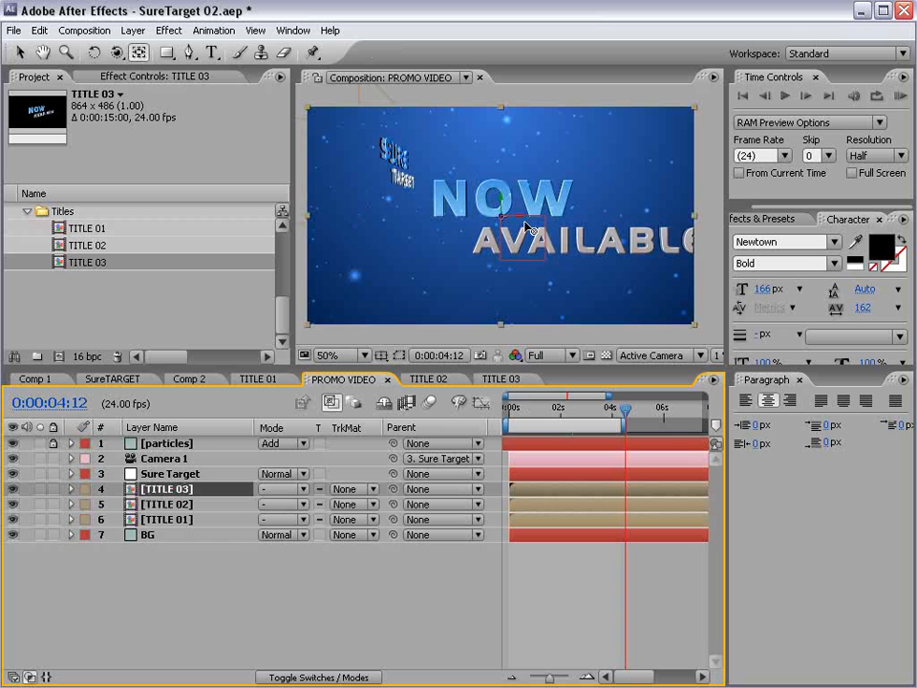
drag(503, 218, 566, 209)
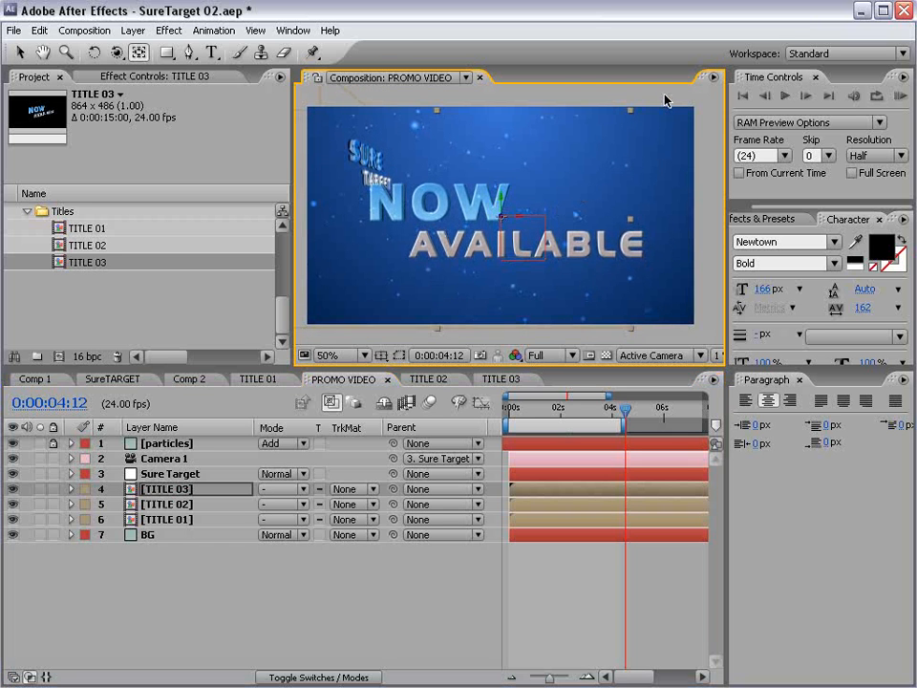
key(v)
drag(625, 115, 592, 142)
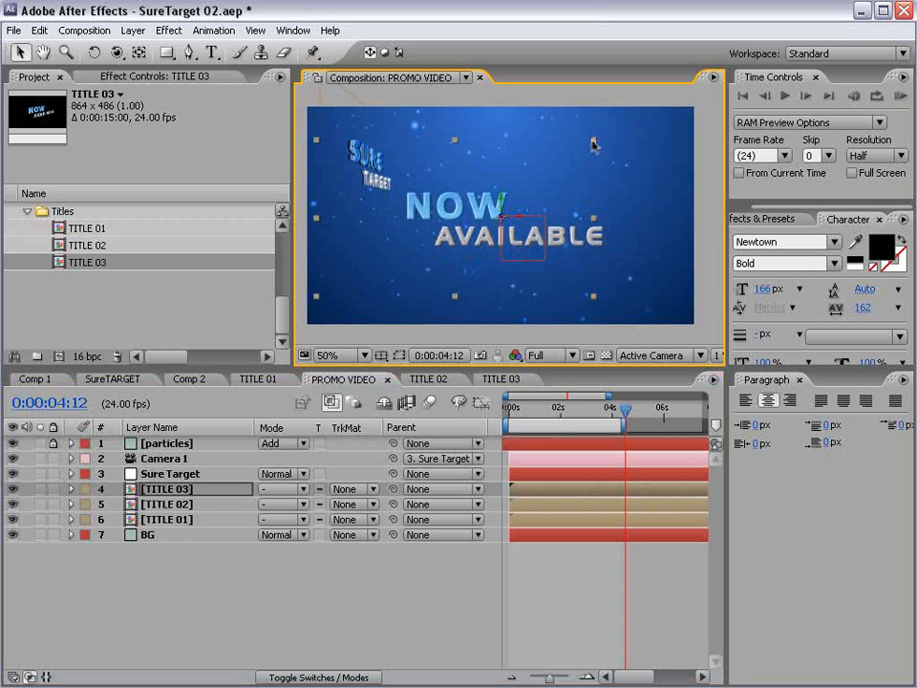
mouse_move(630, 408)
mouse_down()
mouse_move(577, 410)
mouse_move(621, 409)
mouse_up()
key(w)
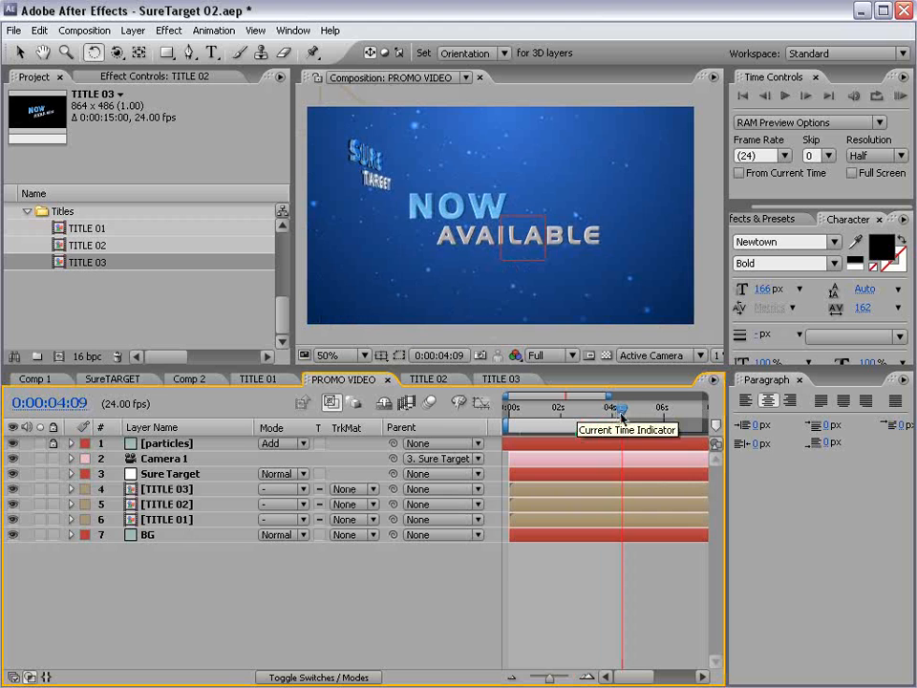
click(457, 252)
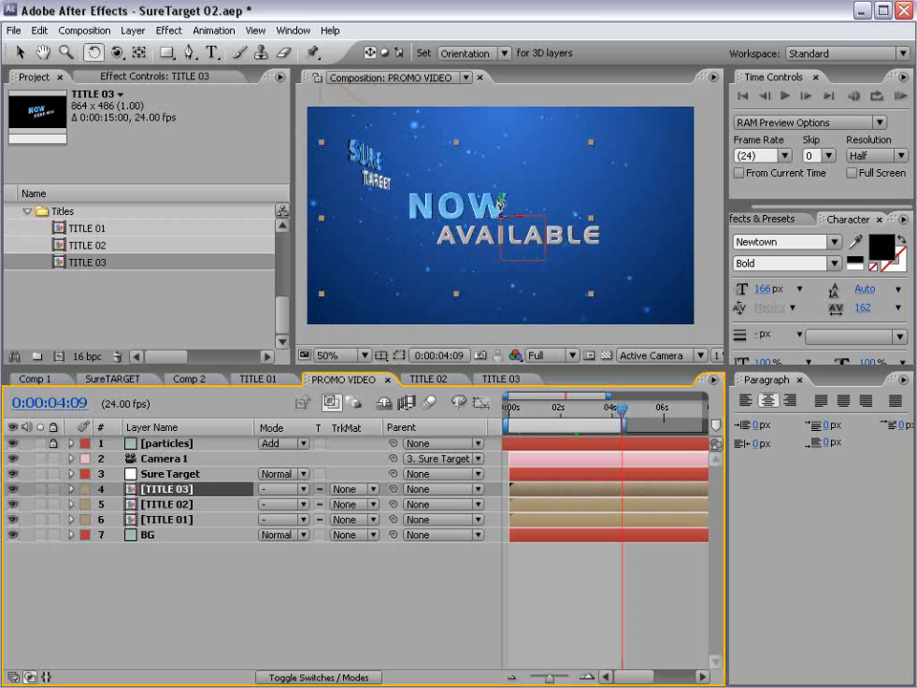
drag(498, 203, 490, 207)
- View the composition at 100% and open the TITLE 03 composition
key(z)
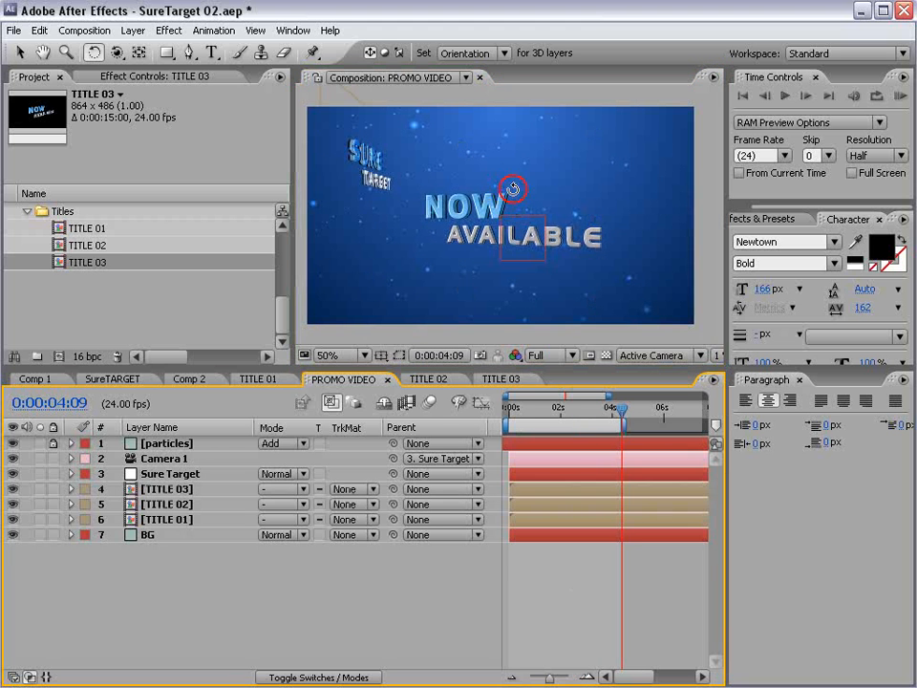
click(511, 182)
key(v)
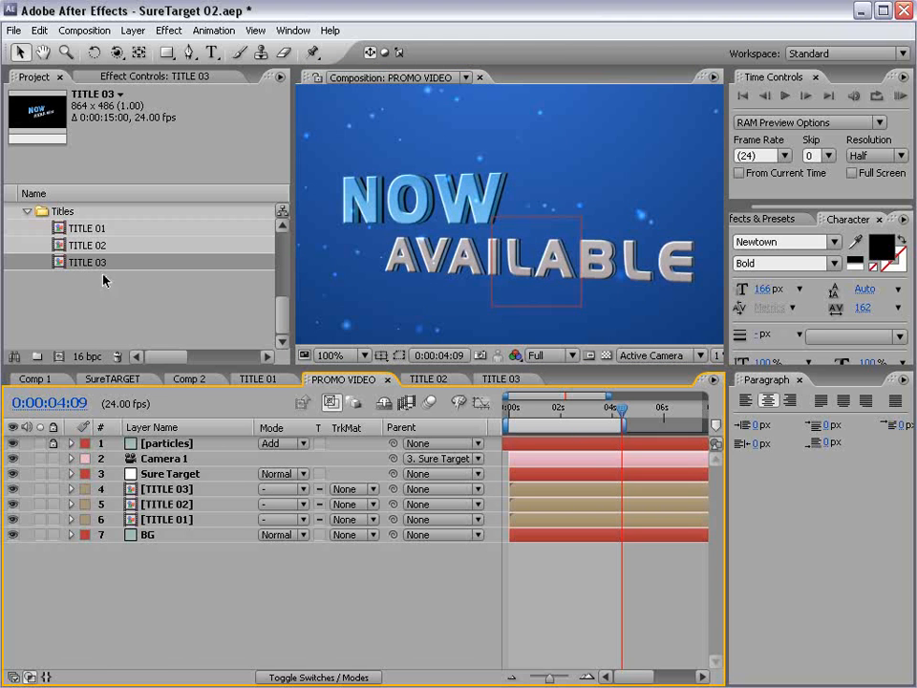
click(503, 378)
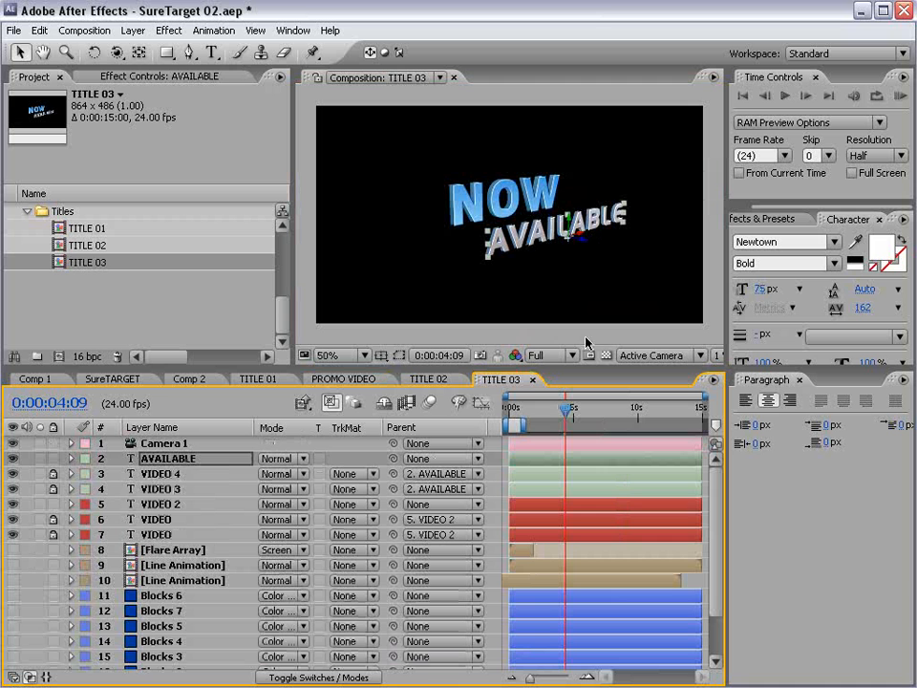
- Orbit Camera 1 and pan so the whole NOW AVAILABLE text is in view
click(179, 443)
key(c)
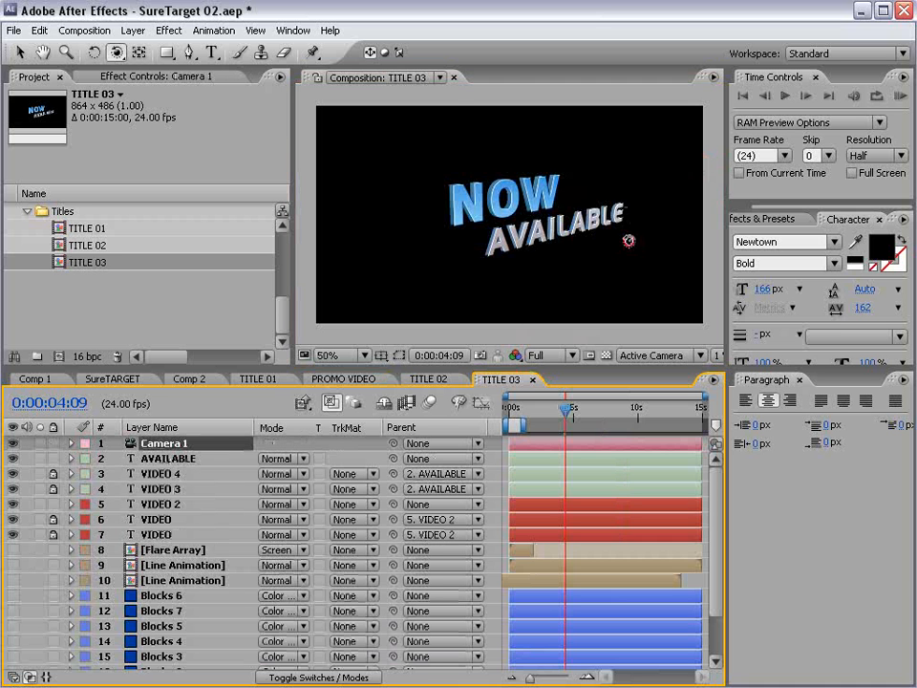
drag(628, 240, 492, 219)
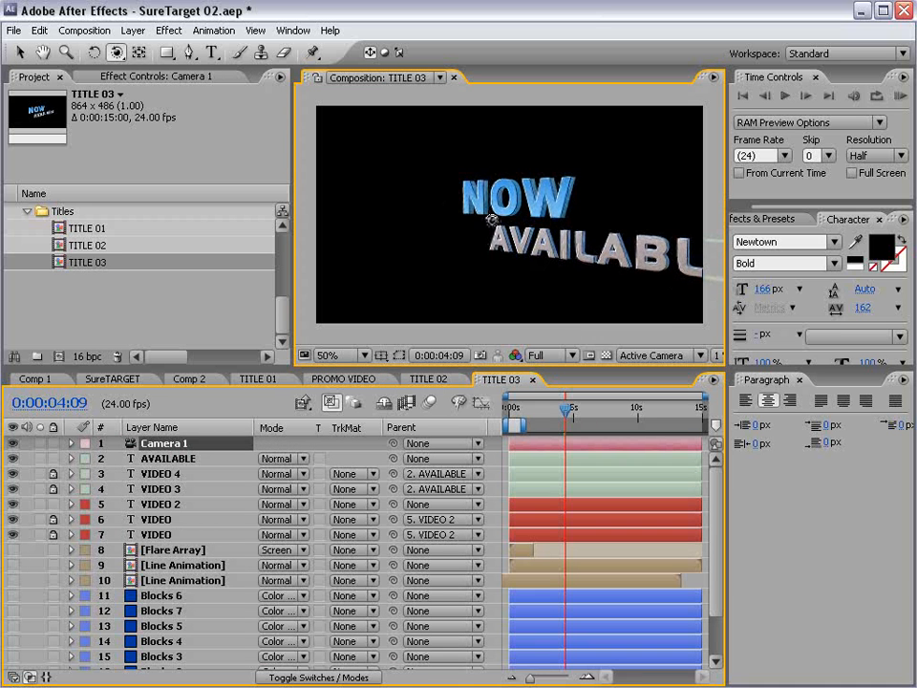
drag(432, 172, 481, 227)
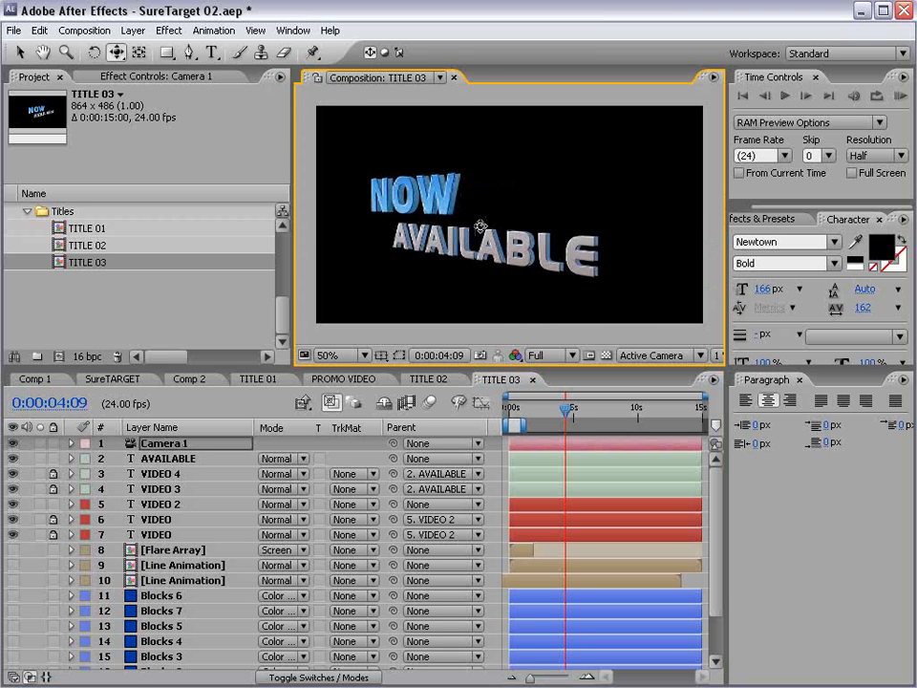
scroll(481, 227, up, 1)
key(space)
drag(411, 256, 470, 254)
click(168, 476)
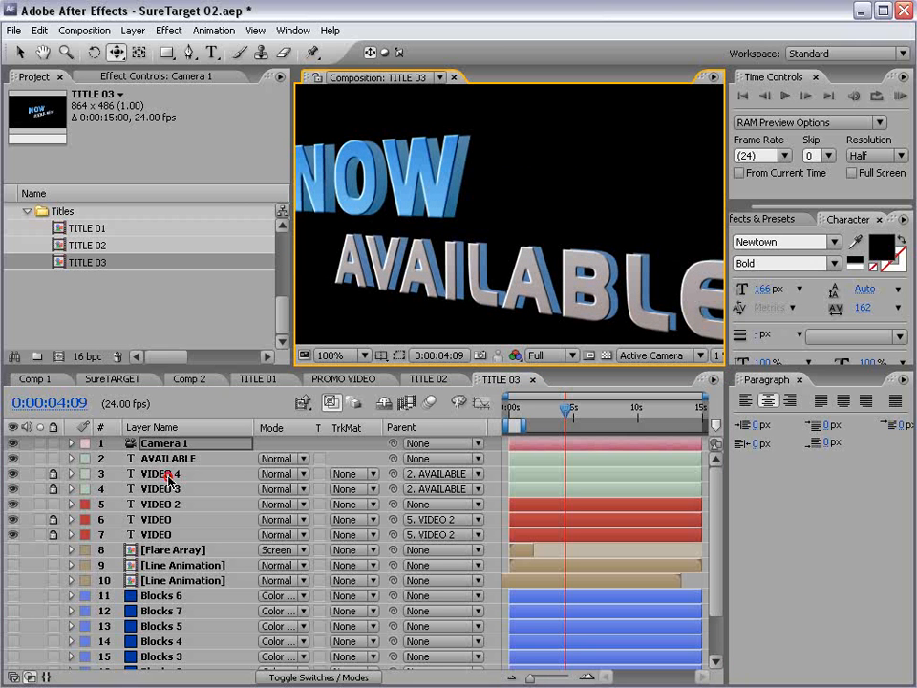
- Set the AVAILABLE layer's Bevel Alpha Light Angle to 34°
click(168, 459)
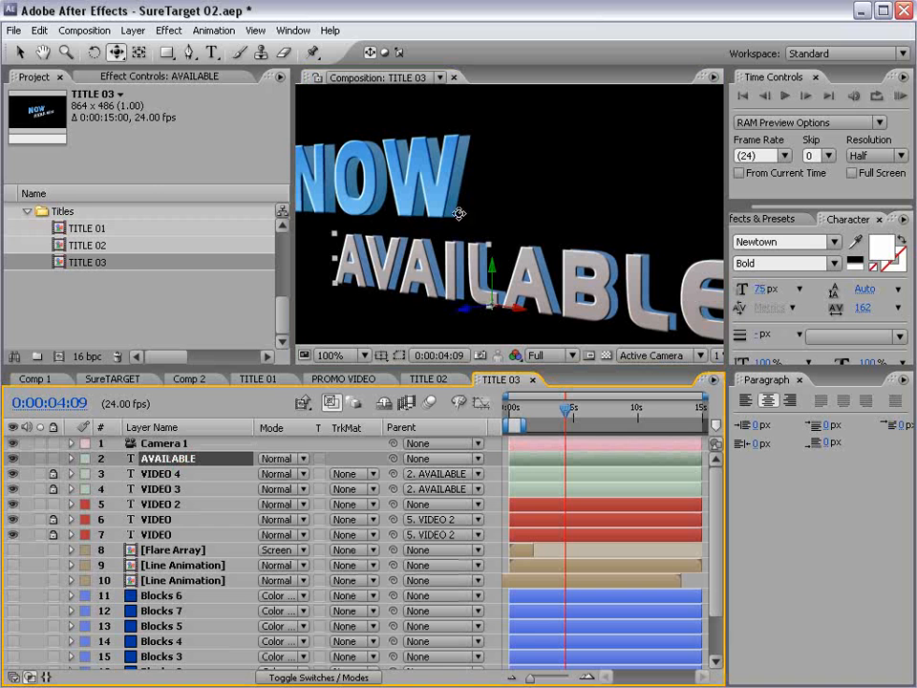
click(134, 75)
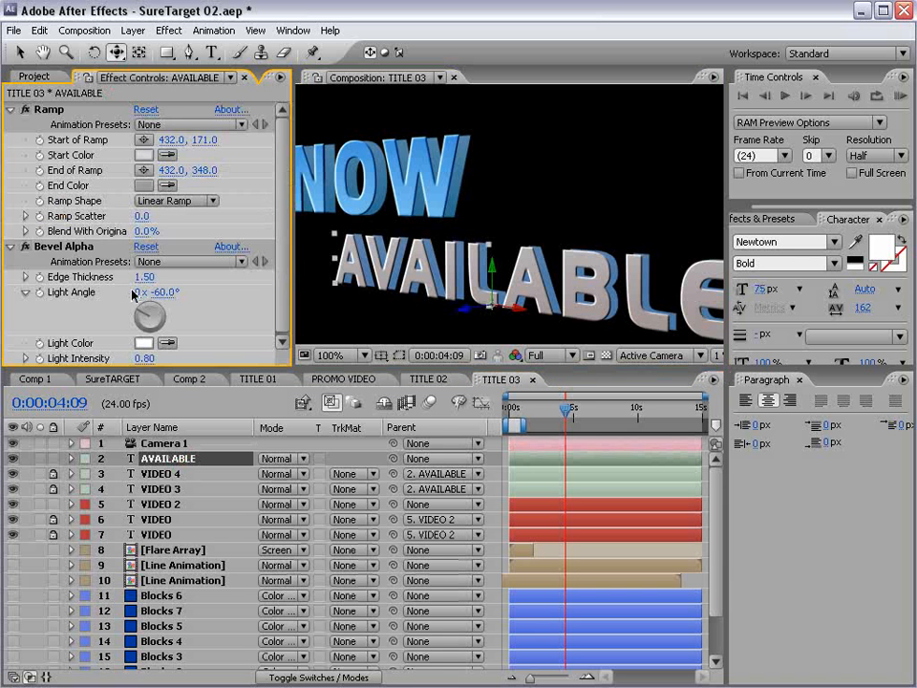
click(63, 247)
click(162, 312)
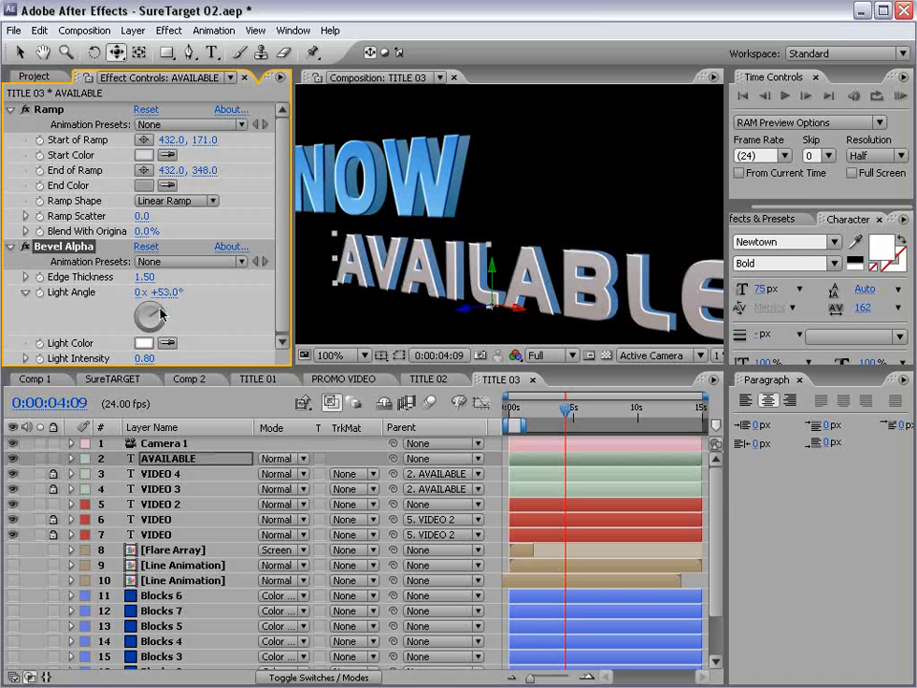
mouse_move(162, 312)
mouse_down()
mouse_move(164, 318)
mouse_move(157, 313)
mouse_up()
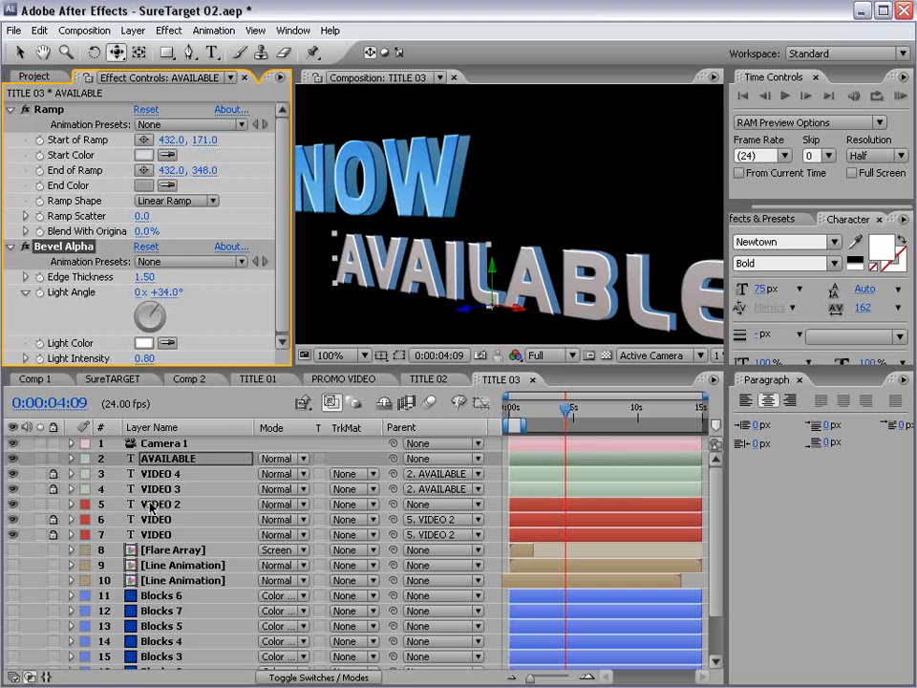
- Set the VIDEO 2 layer's Bevel Alpha Light Angle to 59° and close TITLE 03
click(151, 506)
click(160, 315)
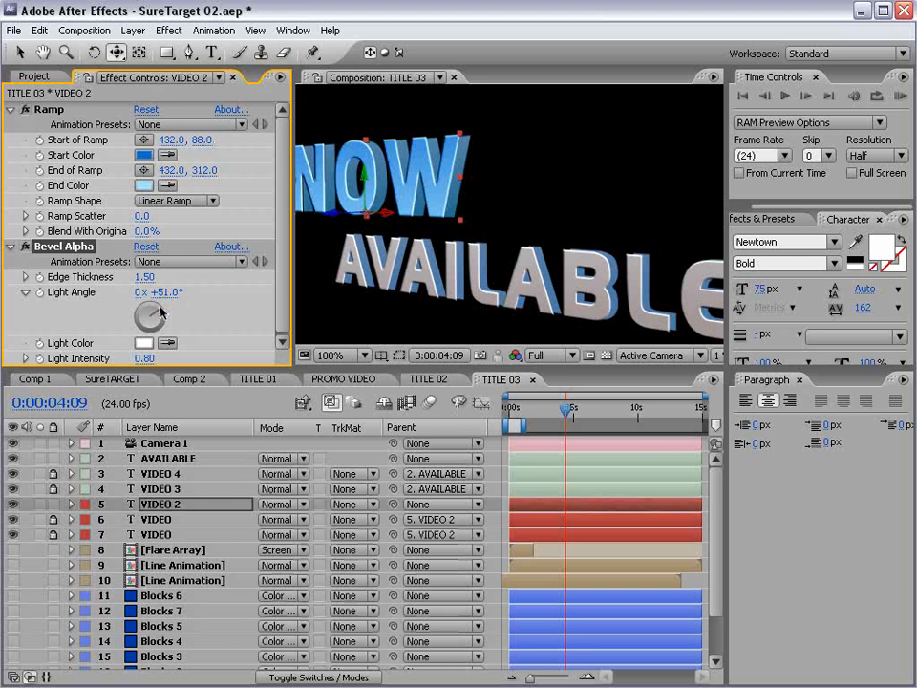
drag(162, 315, 164, 316)
click(533, 380)
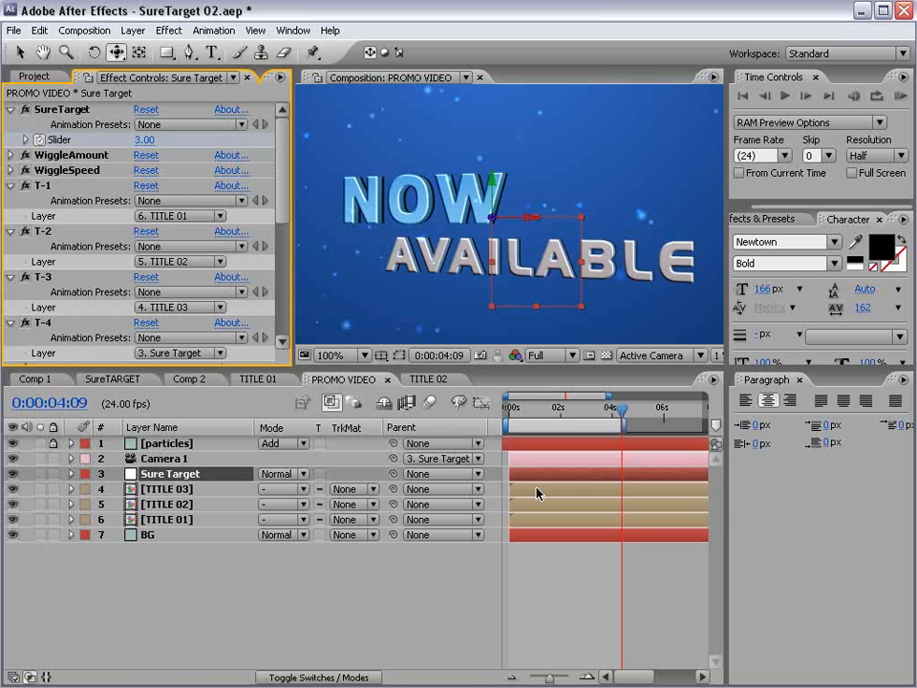
- Add a wiggle(.25,250) expression to Camera 1's Position property
click(546, 579)
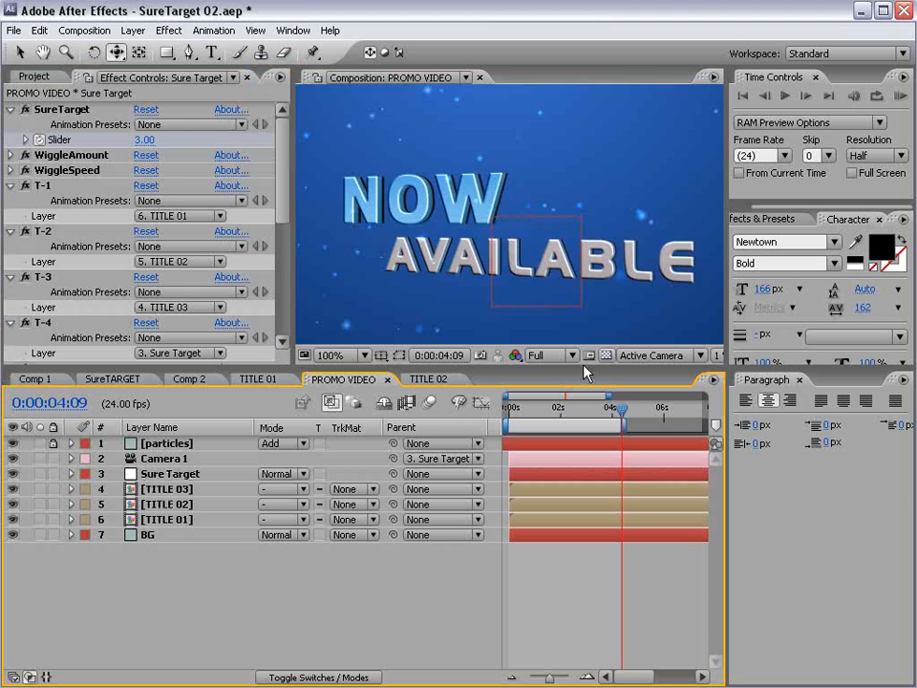
scroll(575, 255, down, 2)
click(166, 459)
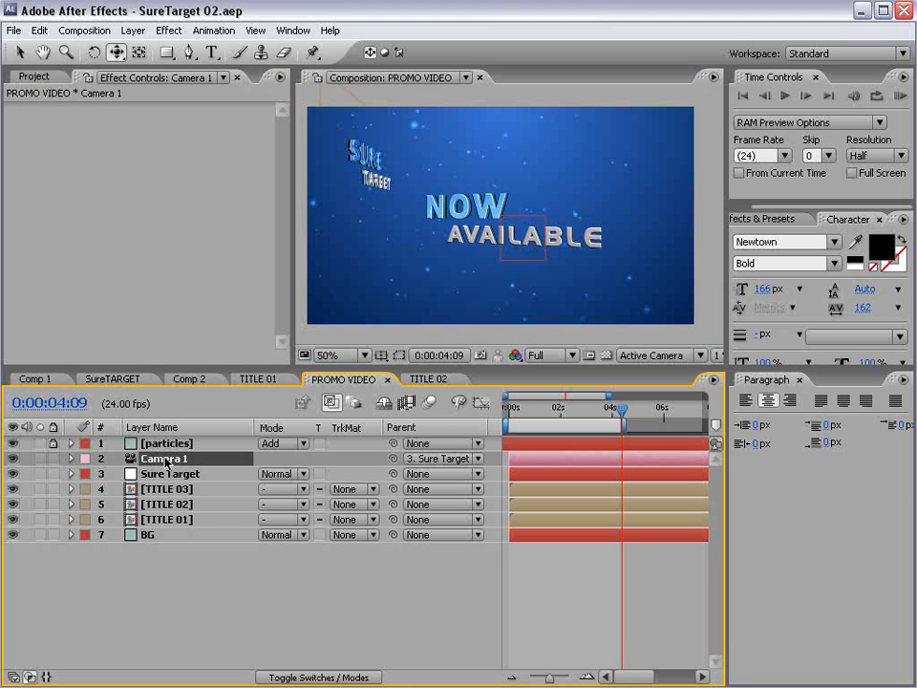
key(p)
alt+click(118, 474)
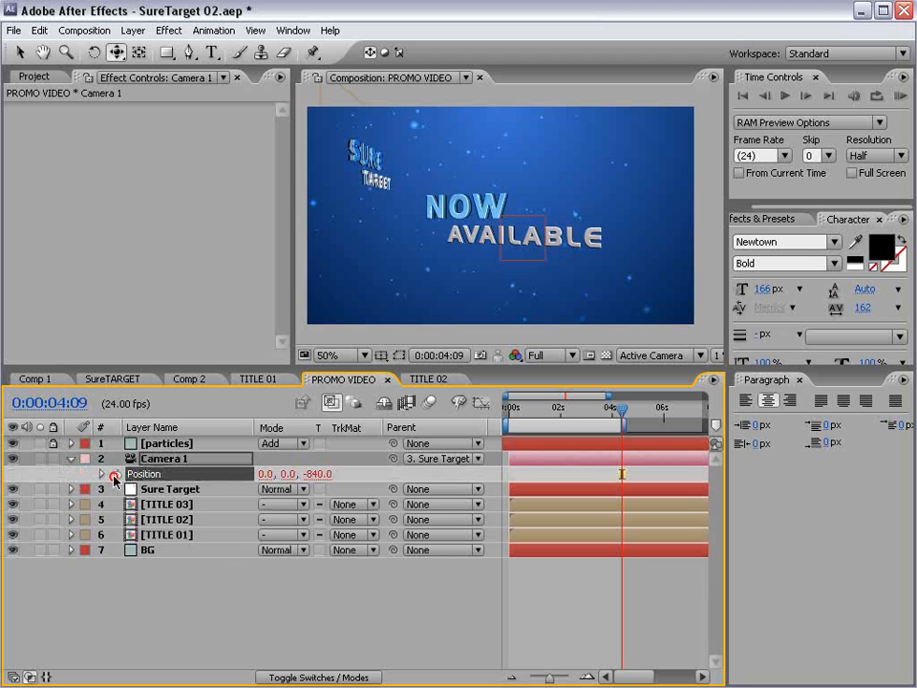
text(wiggle(.25,250)
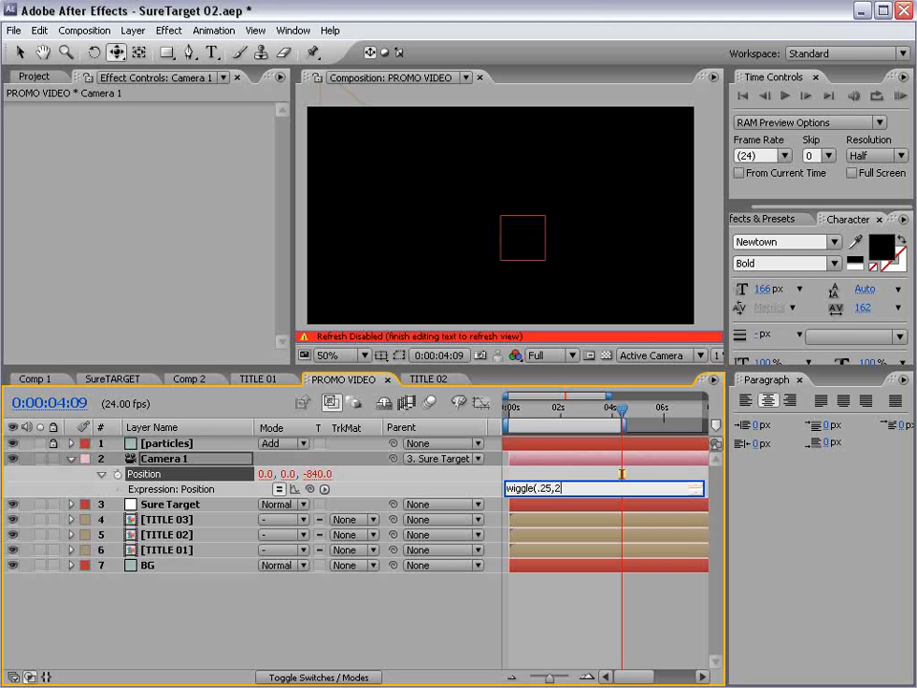
click(582, 608)
- Reduce the camera wiggle amount to wiggle(.25,150) and preview the gentler motion
drag(626, 411, 552, 439)
click(562, 488)
click(794, 457)
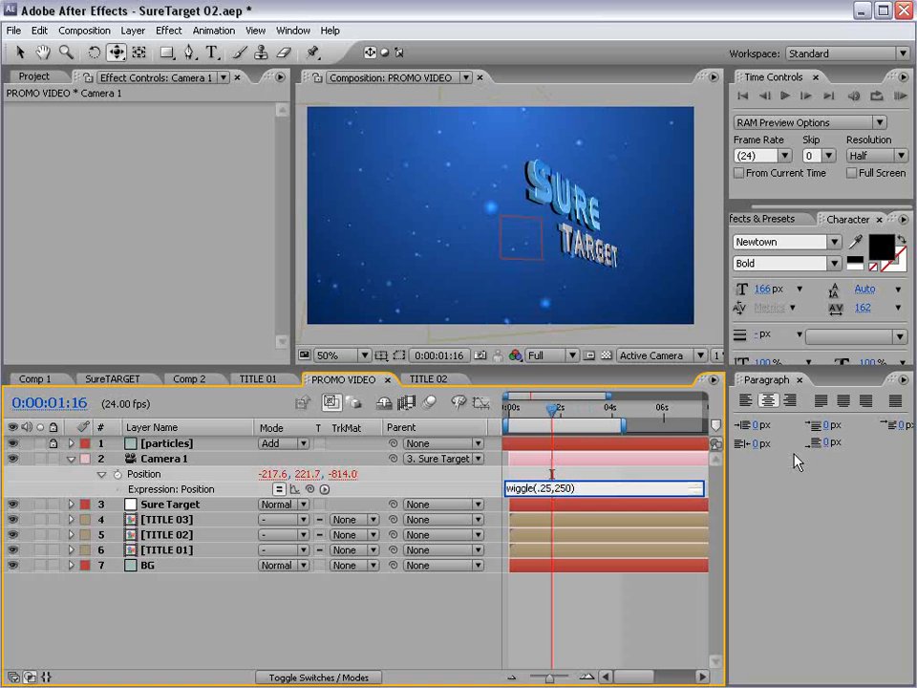
text(1)
click(794, 455)
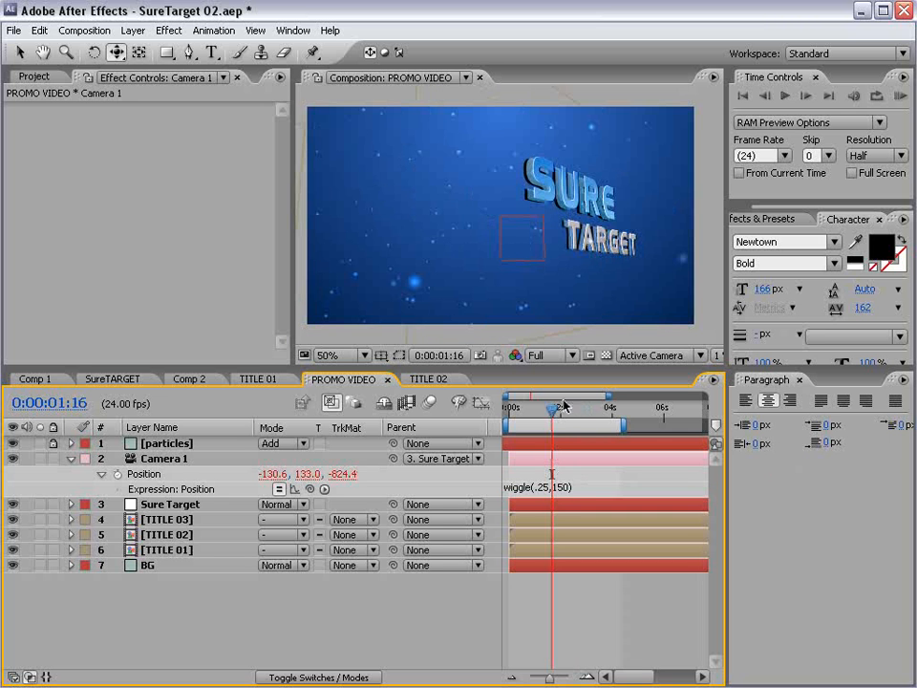
drag(564, 406, 623, 420)
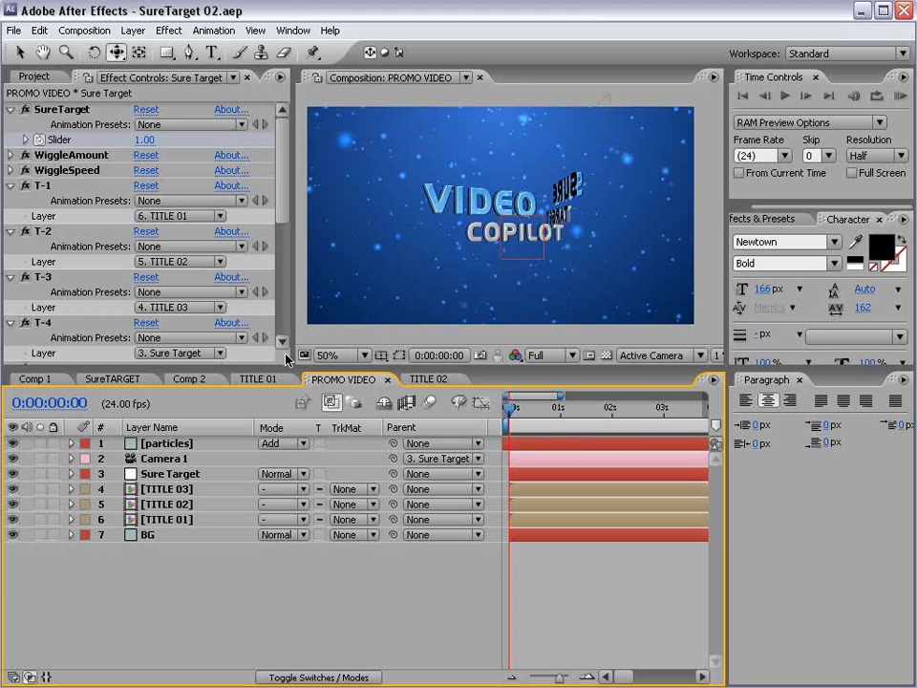
- Reveal the Opacity property of the TITLE 01, 02 and 03 layers
key(v)
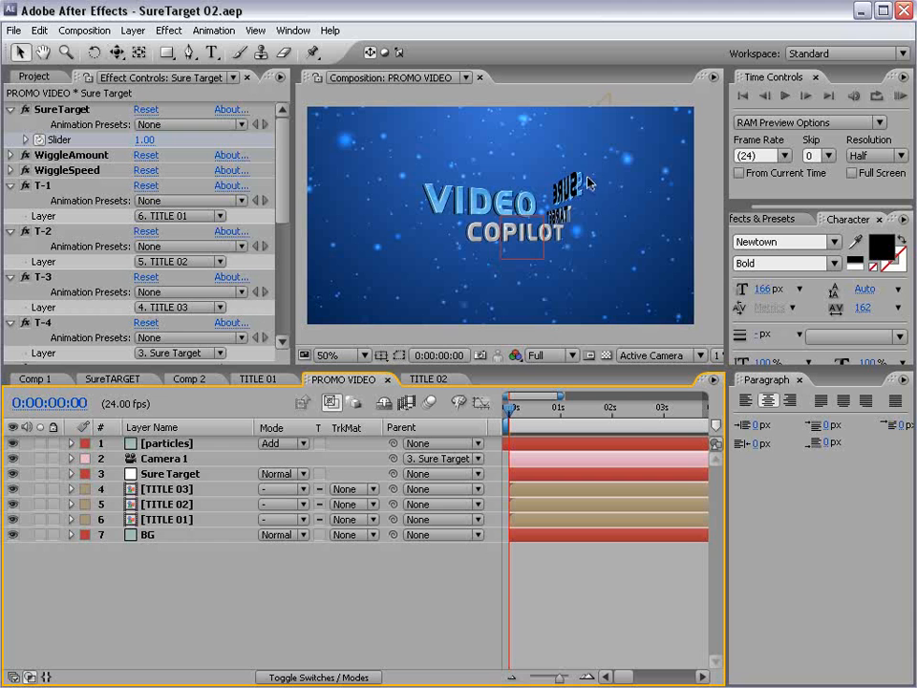
click(160, 474)
key(u)
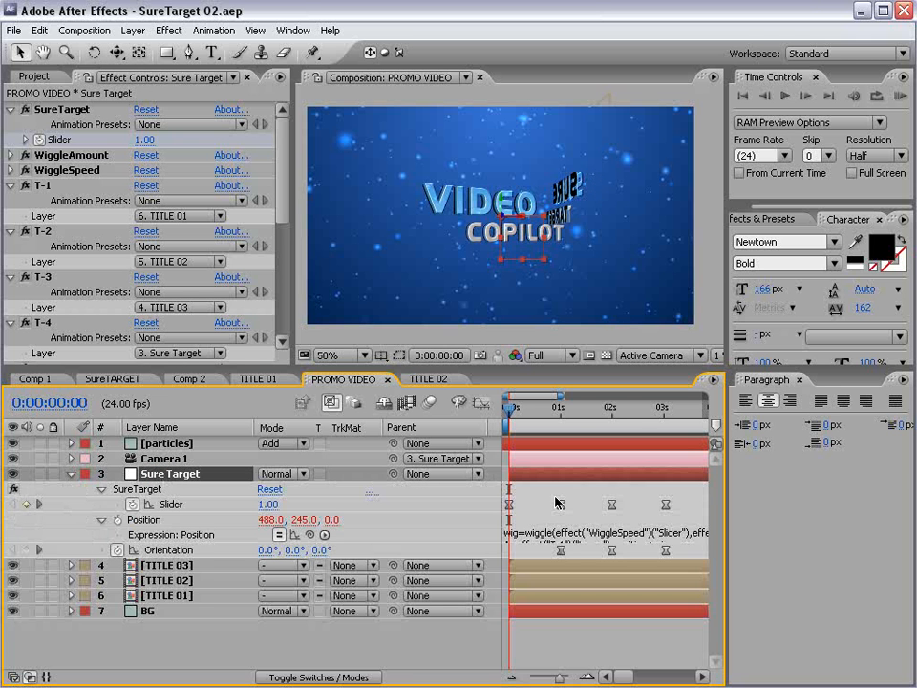
click(163, 565)
shift+click(162, 595)
key(t)
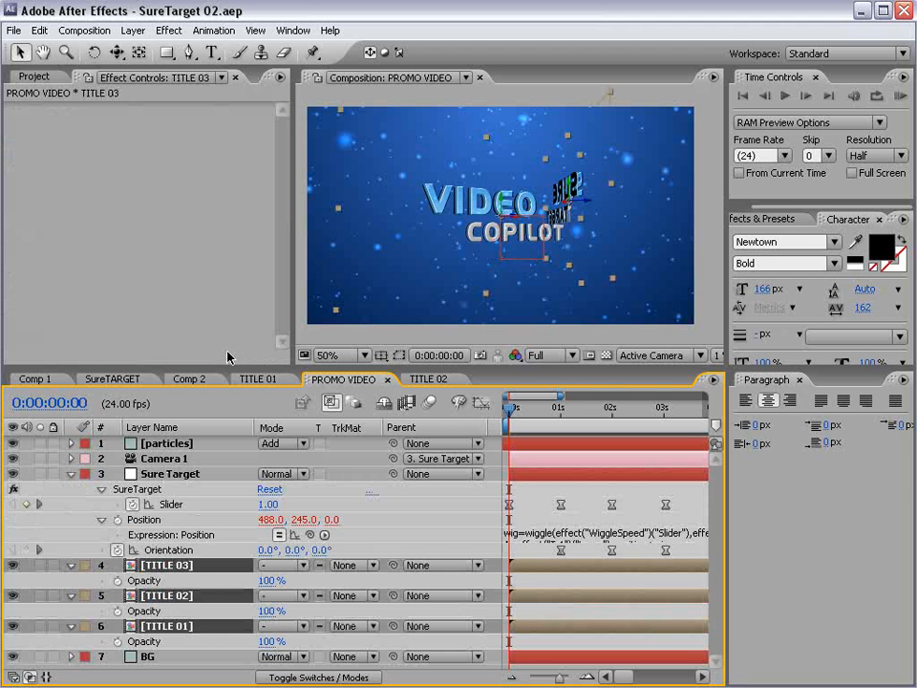
drag(224, 369, 203, 301)
click(559, 602)
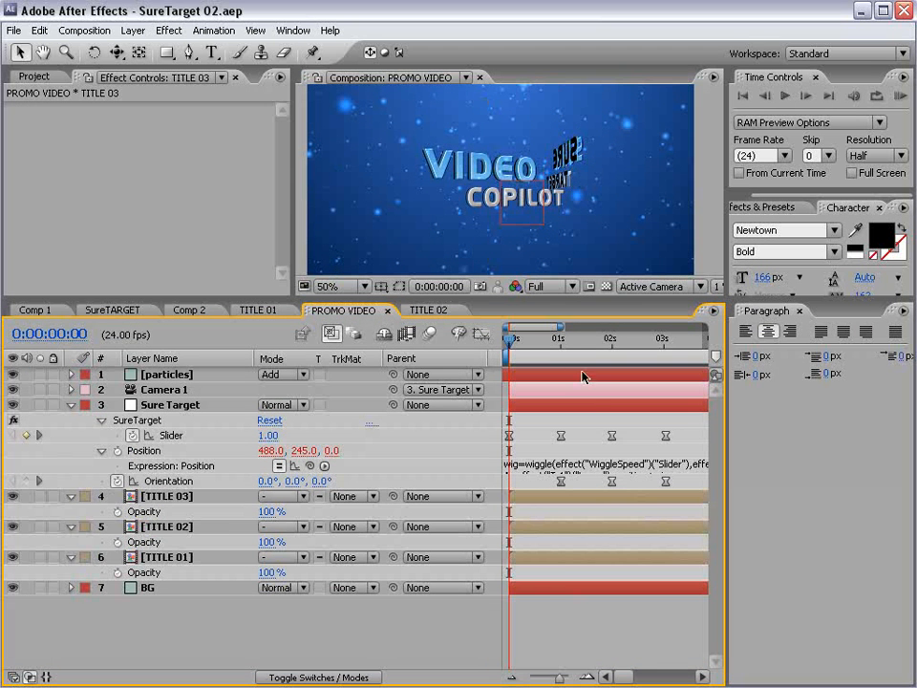
- Keyframe TITLE 02's Opacity at 0% just after one second, then 100% a few frames later
click(164, 527)
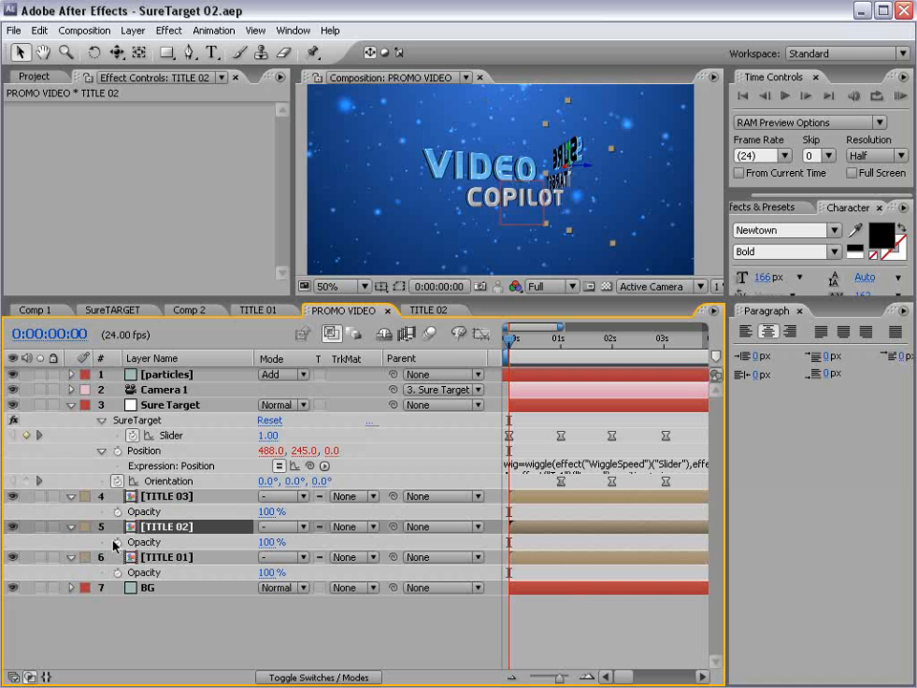
drag(267, 541, 153, 541)
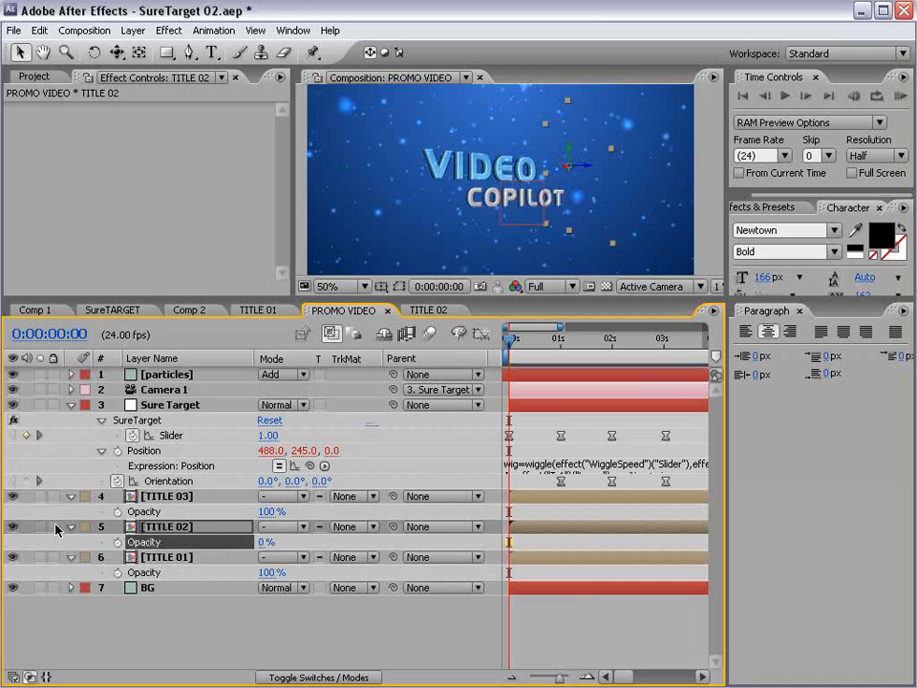
drag(521, 346, 571, 353)
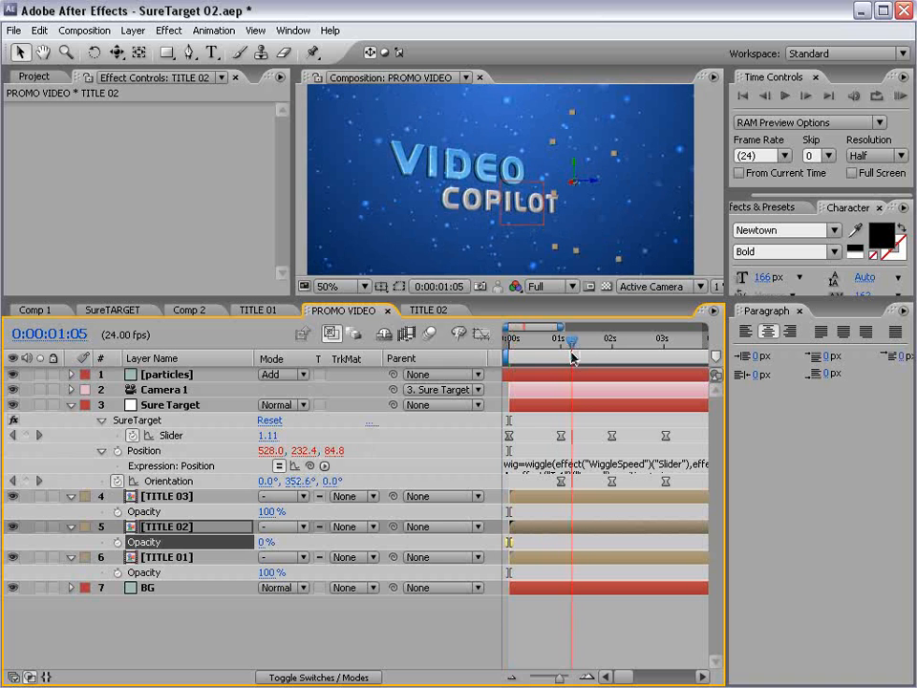
click(118, 541)
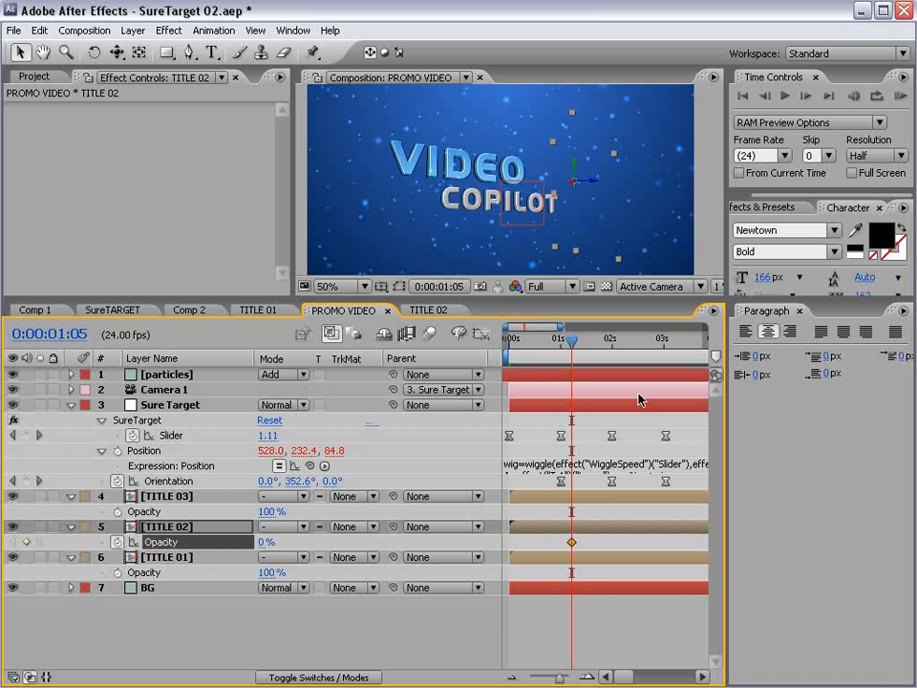
drag(577, 349, 594, 350)
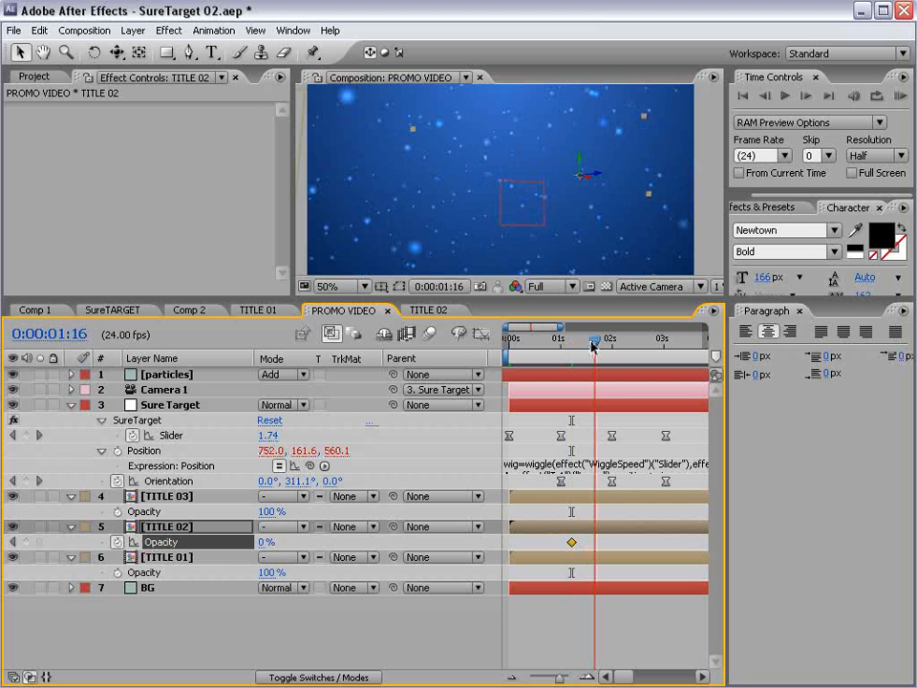
drag(263, 544, 342, 532)
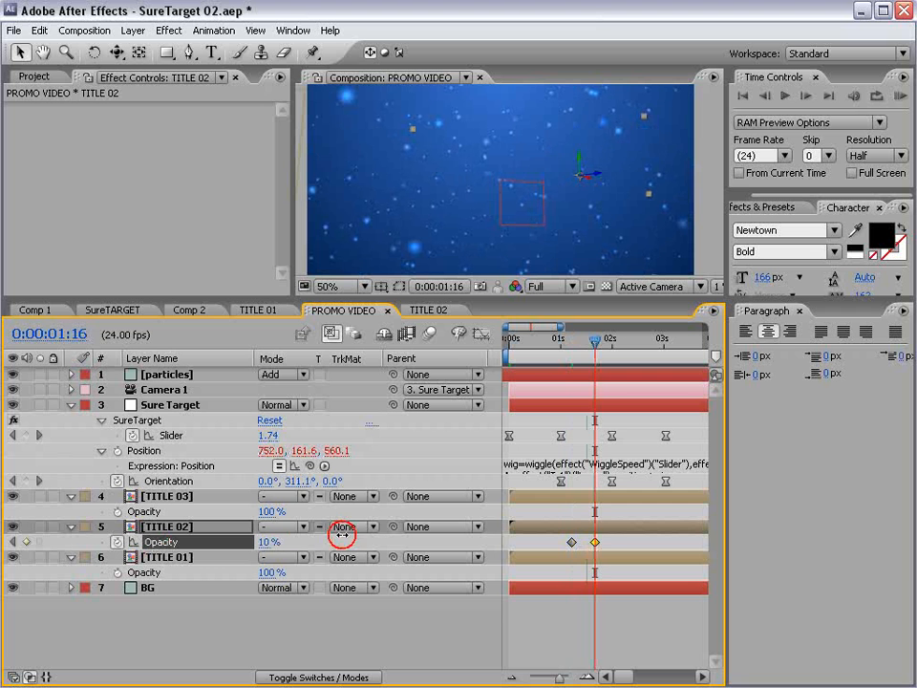
- Nudge the TITLE 02 opacity keyframes to about 1:08 and preview the SURE TARGET fade-in
click(585, 344)
drag(584, 344, 582, 344)
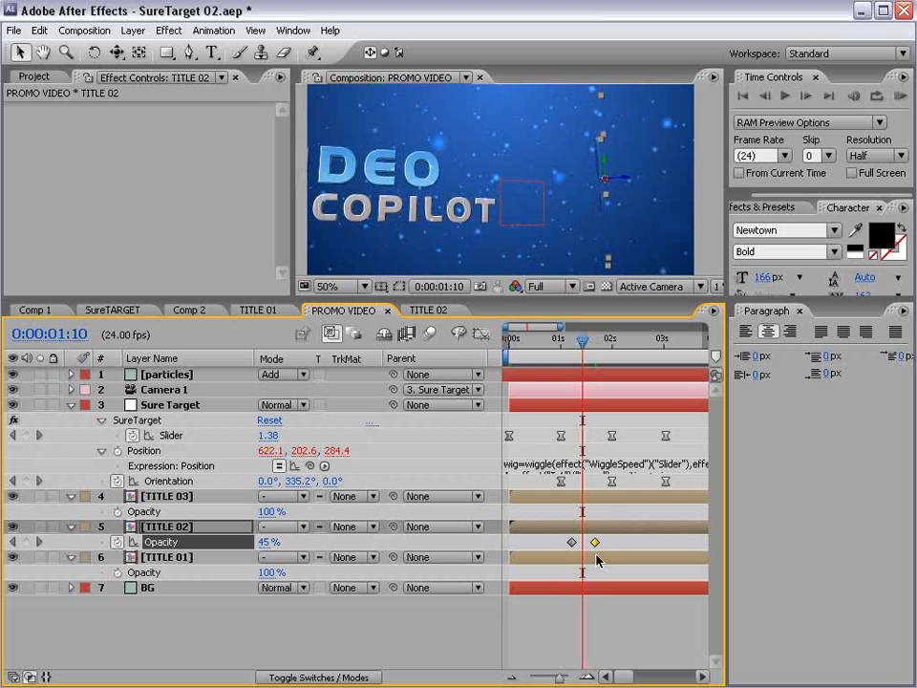
drag(594, 542, 591, 543)
mouse_move(582, 345)
mouse_down()
mouse_move(560, 348)
mouse_move(590, 352)
mouse_move(583, 349)
mouse_up()
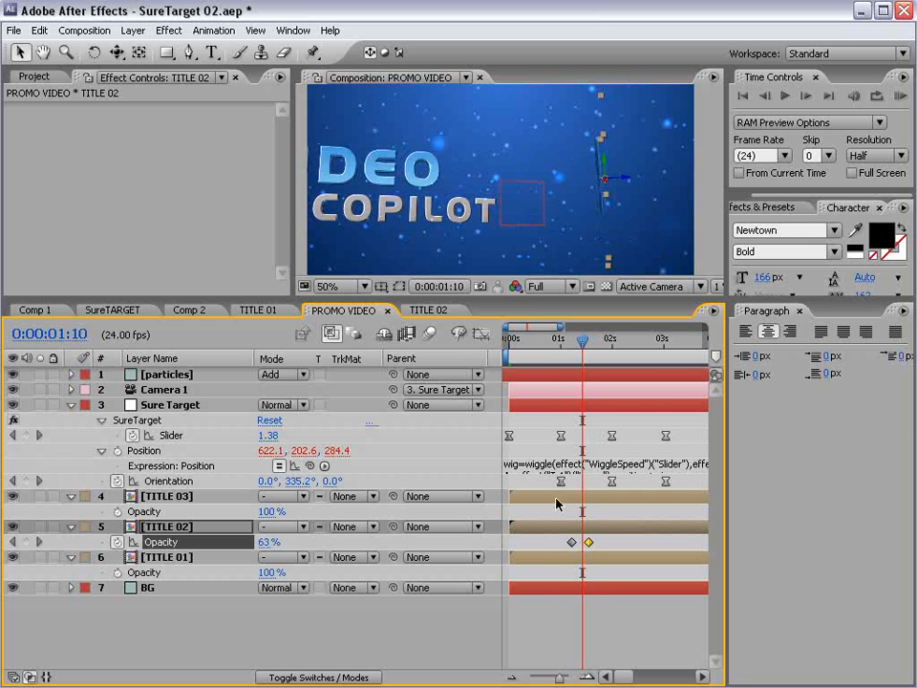
drag(573, 543, 563, 542)
drag(557, 352, 580, 340)
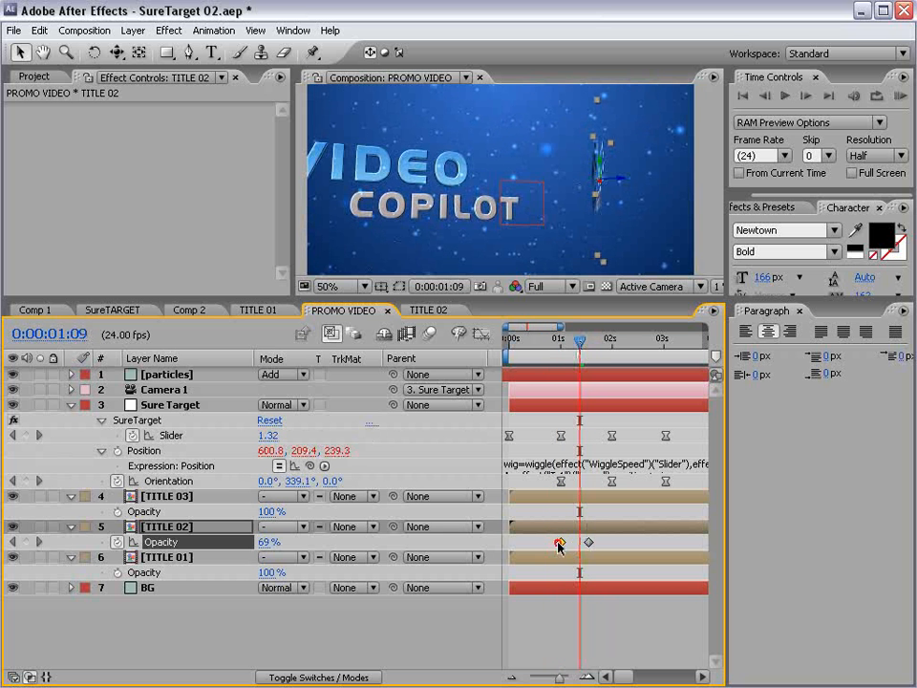
drag(561, 544, 579, 547)
click(585, 341)
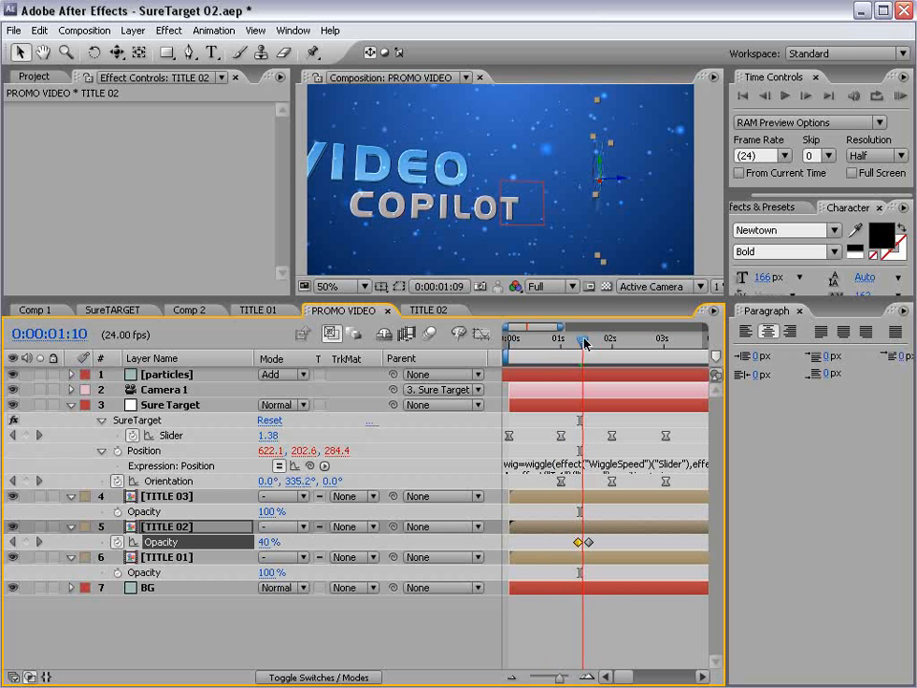
drag(585, 341, 617, 349)
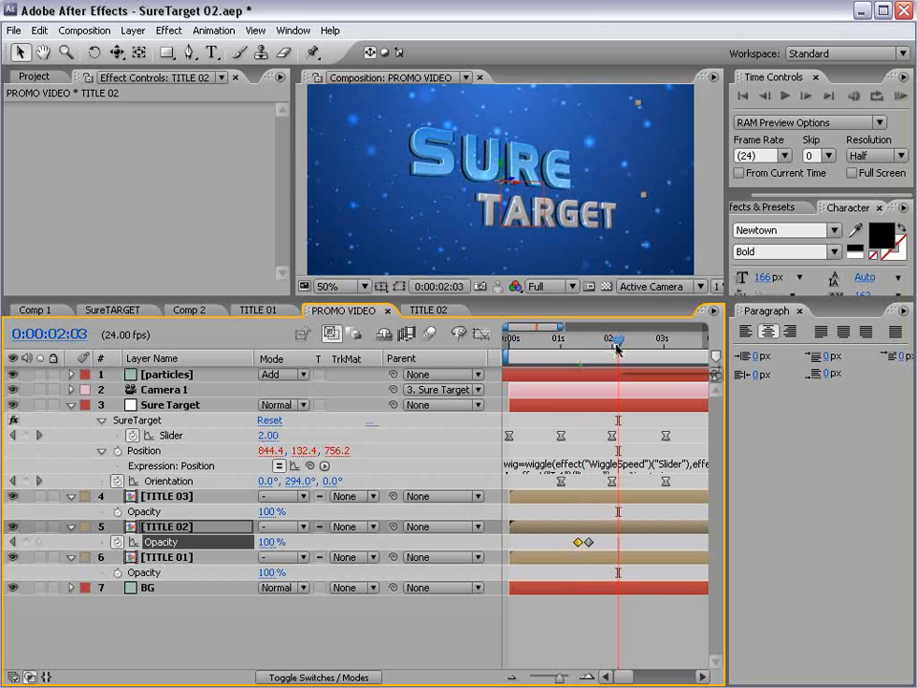
key(minus)
key(minus)
drag(558, 341, 600, 352)
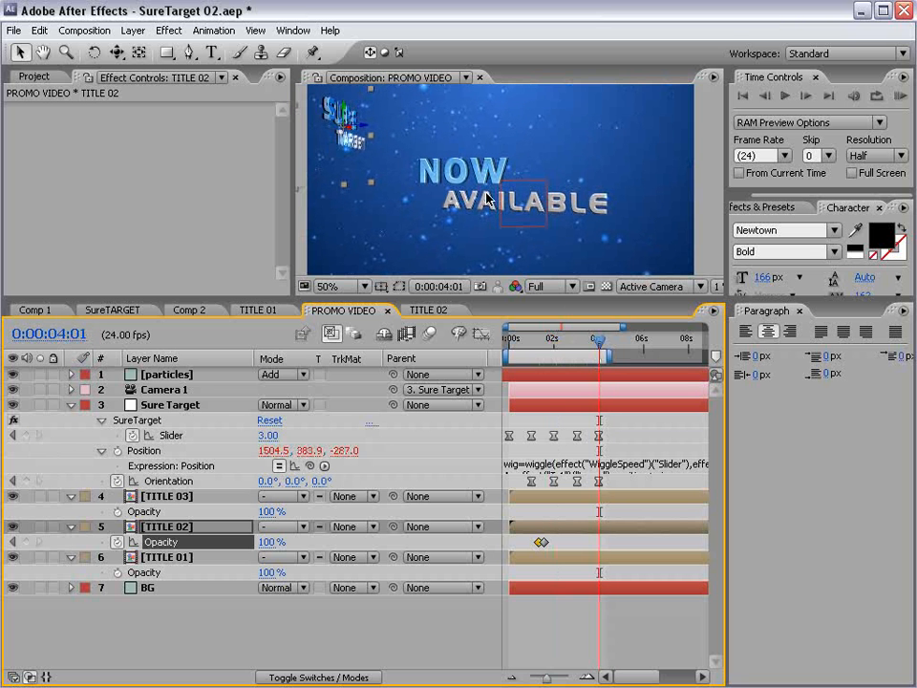
drag(457, 300, 453, 394)
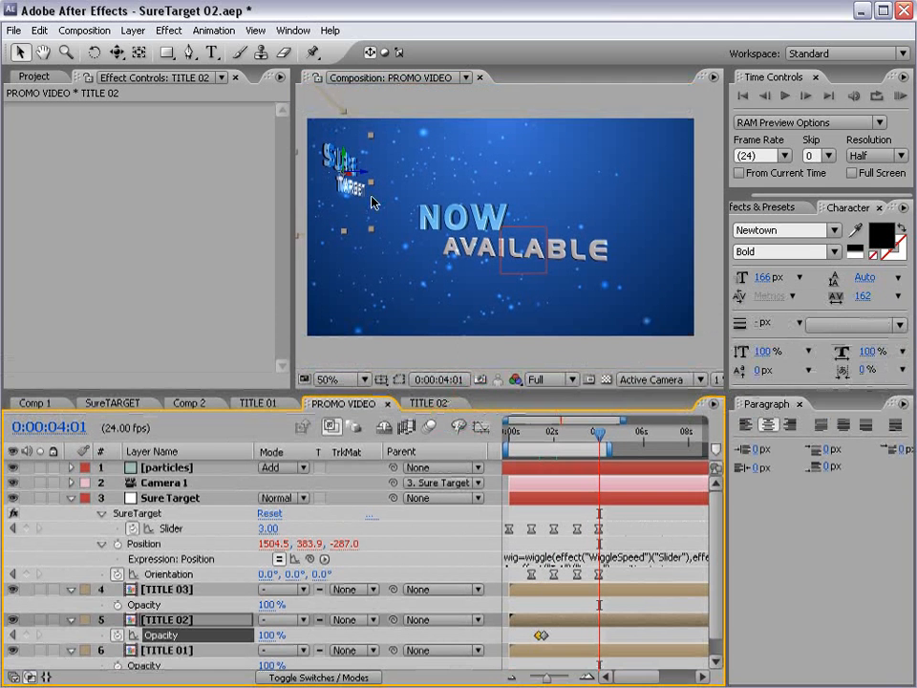
click(164, 590)
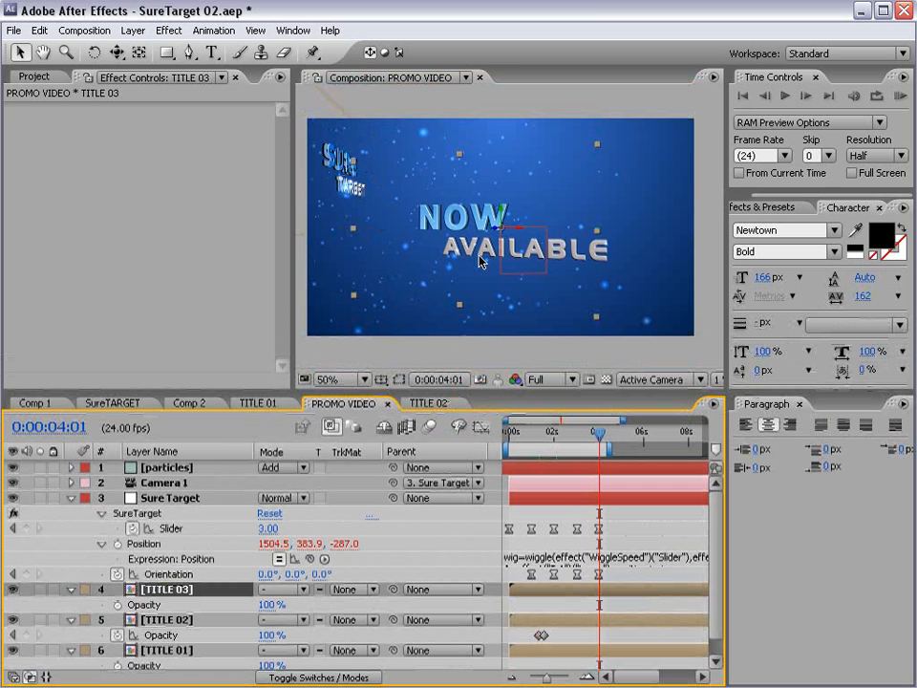
click(439, 224)
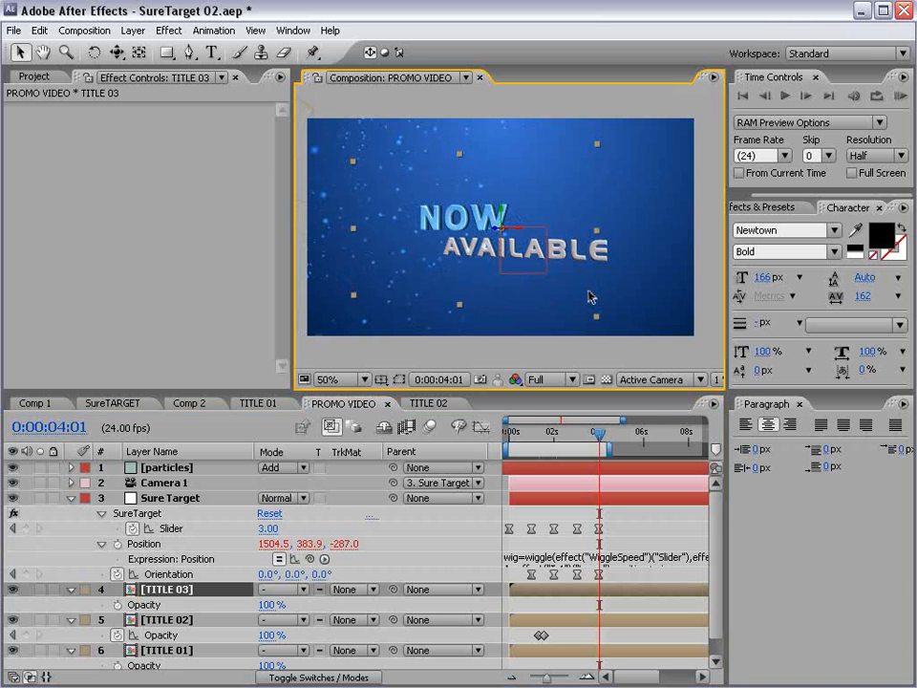
mouse_move(598, 439)
mouse_down()
mouse_move(582, 437)
mouse_move(604, 446)
mouse_move(585, 446)
mouse_move(614, 447)
mouse_up()
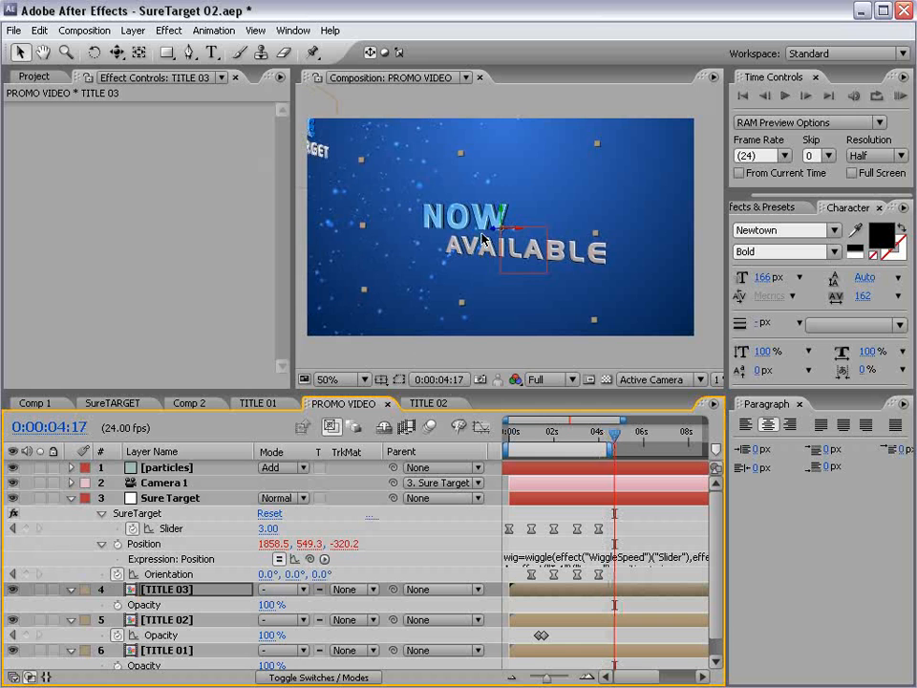
drag(468, 213, 345, 301)
mouse_move(614, 435)
mouse_down()
mouse_move(579, 445)
mouse_move(614, 447)
mouse_move(582, 450)
mouse_move(604, 444)
mouse_up()
click(451, 239)
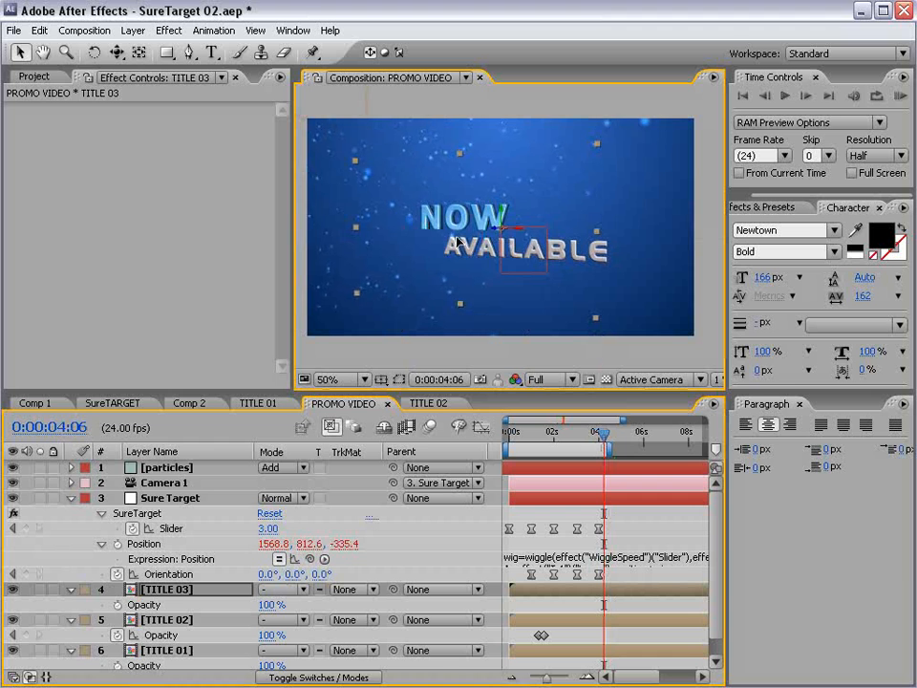
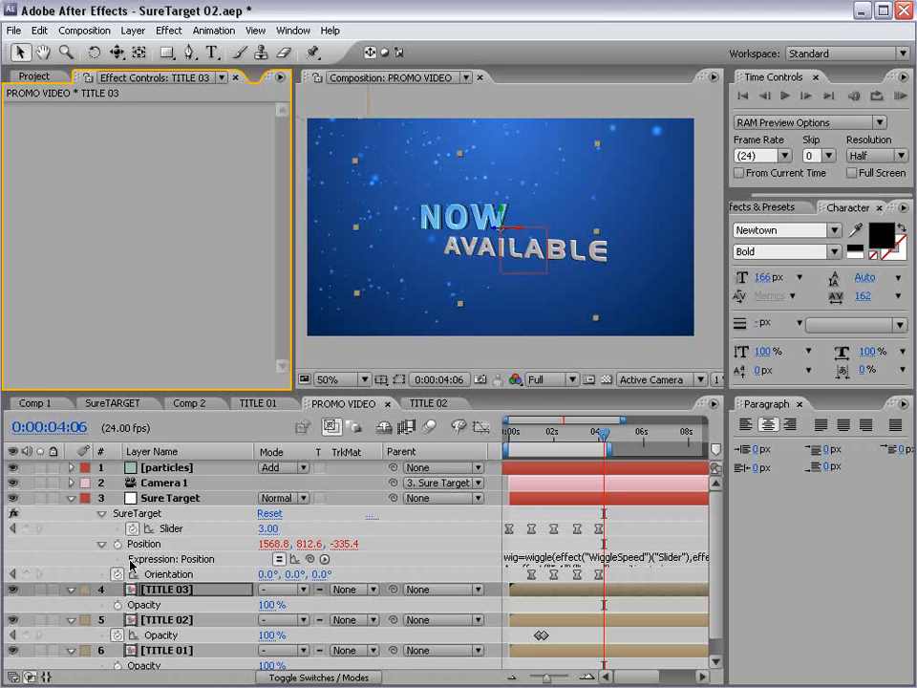
- Scale up the CC Particle World emitter radius, raising Birth Rate to 6.4
click(168, 467)
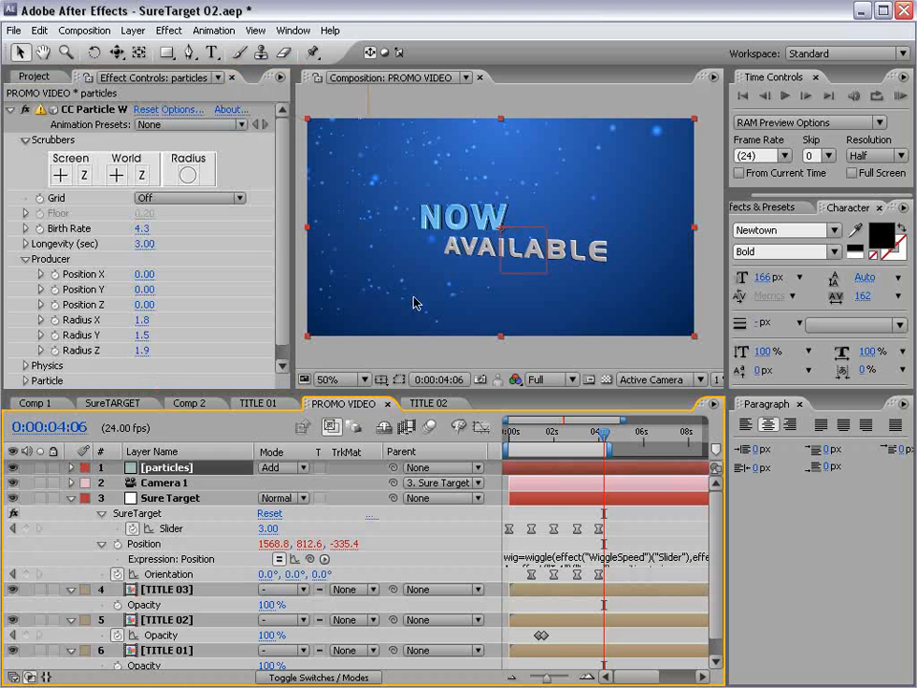
drag(142, 319, 188, 328)
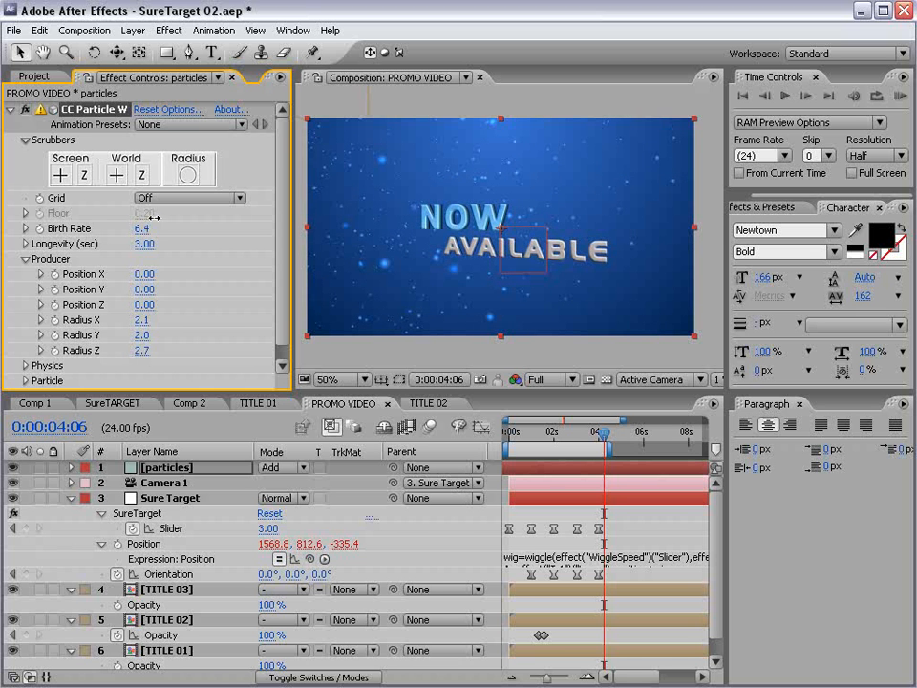
click(631, 513)
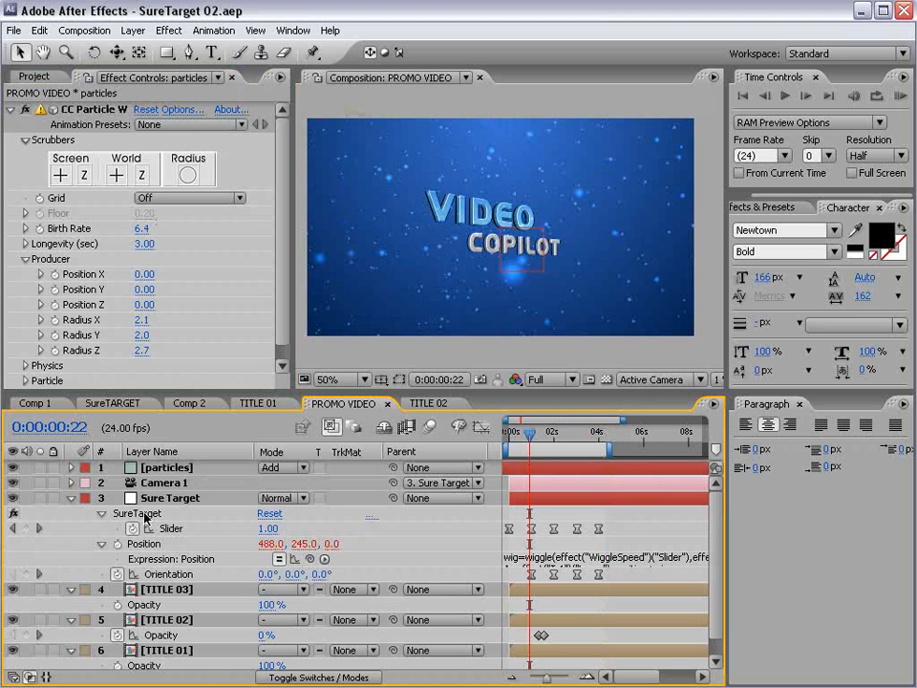
- Collapse all expanded layer properties and clear the layer selection
key(ctrl+a)
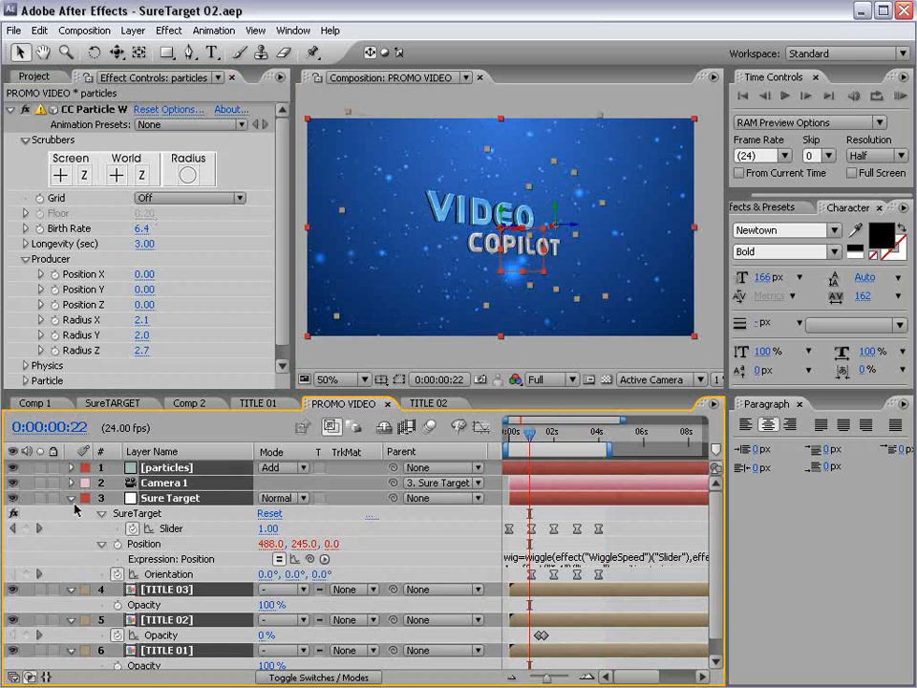
ctrl+click(71, 497)
click(567, 604)
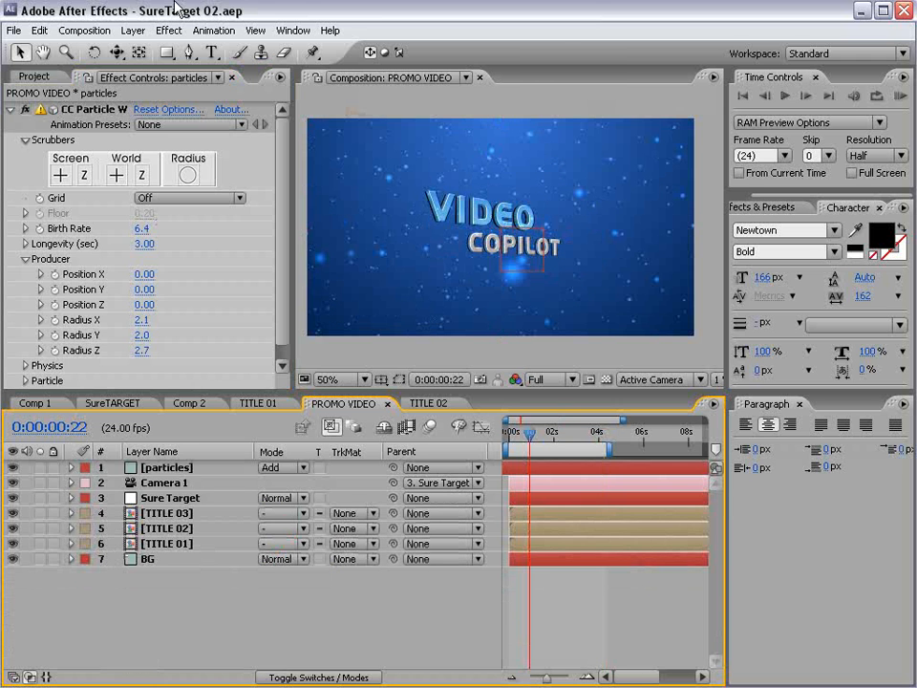
click(133, 30)
- Add a new adjustment layer on top and apply the Tint effect to it
mouse_move(143, 47)
click(384, 140)
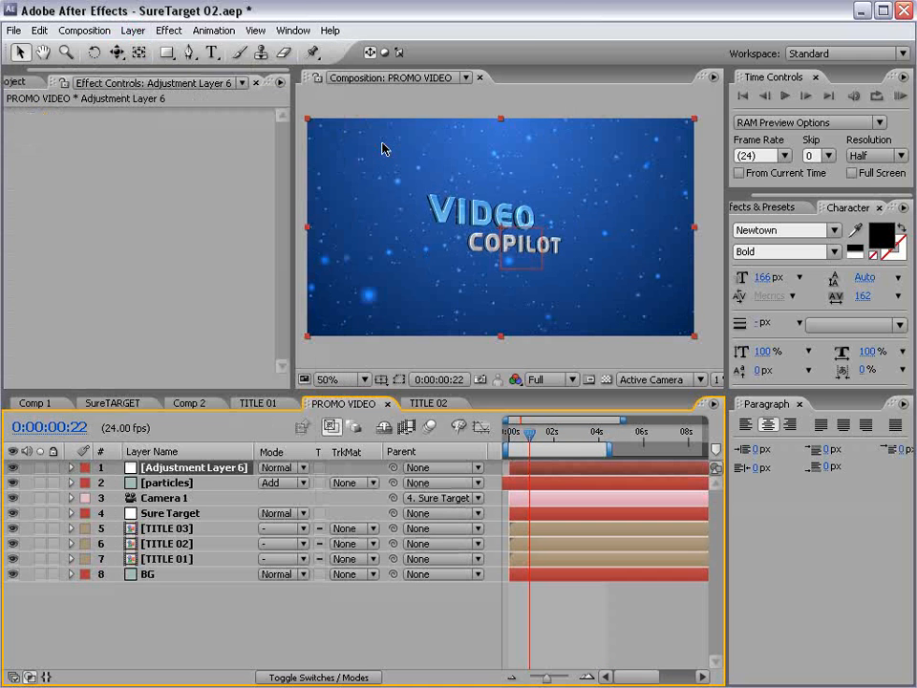
click(168, 30)
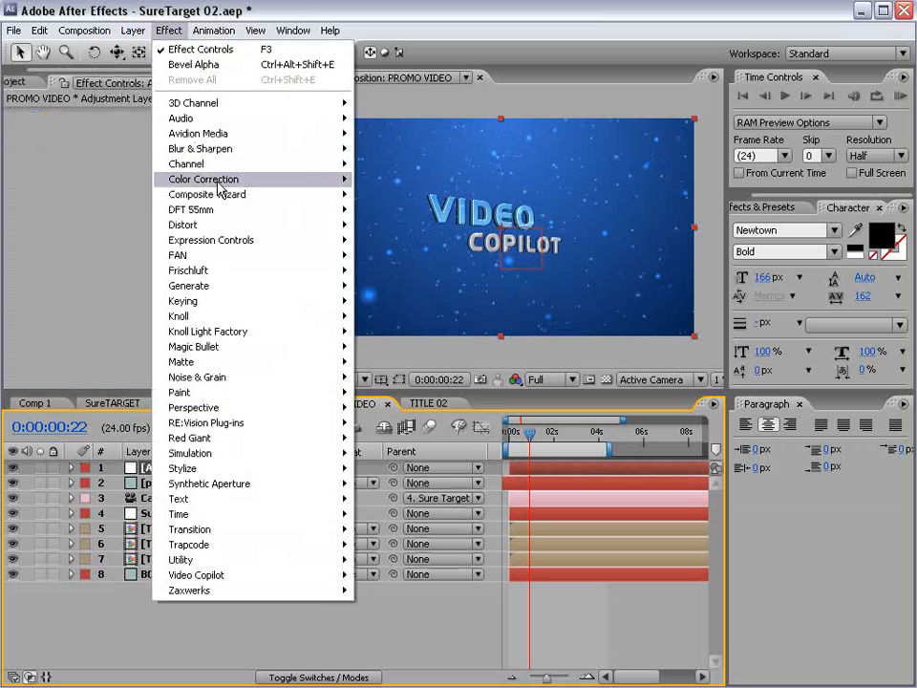
mouse_move(315, 178)
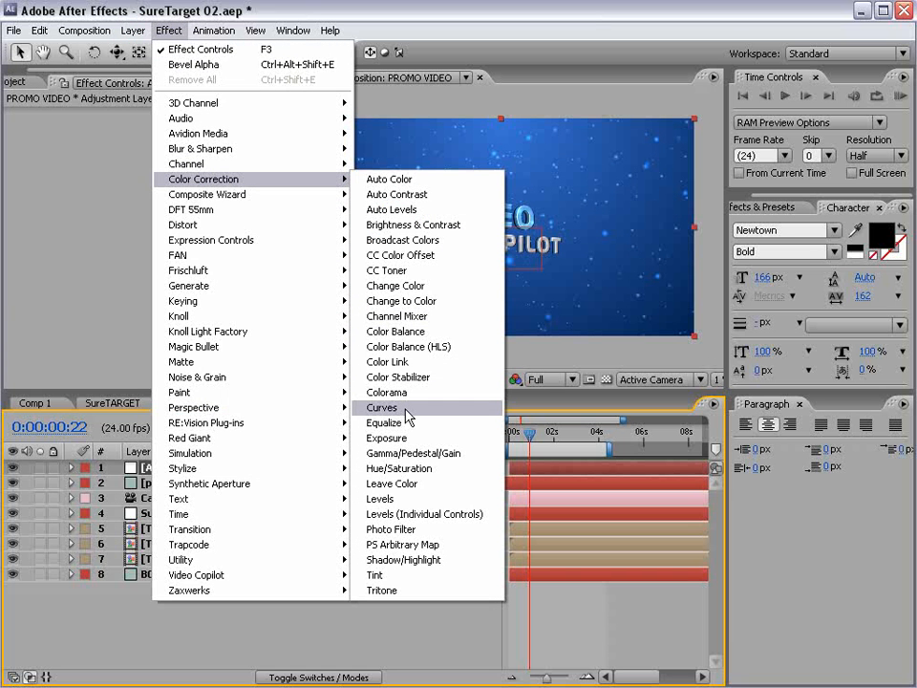
click(378, 575)
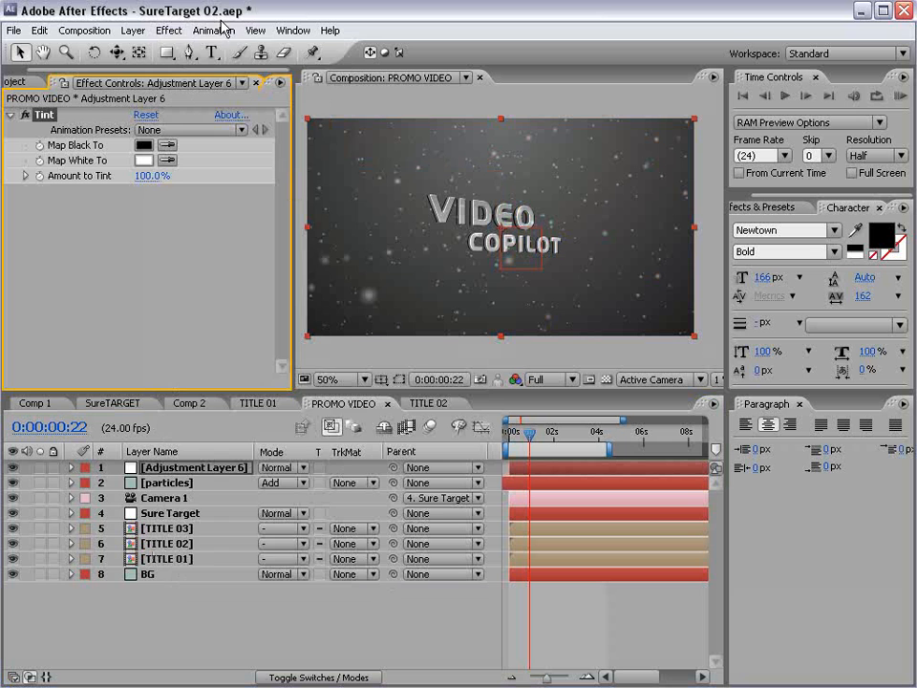
- Add Curves, lower Amount to Tint to 69%, and shape an S-curve for contrast
click(168, 29)
mouse_move(229, 179)
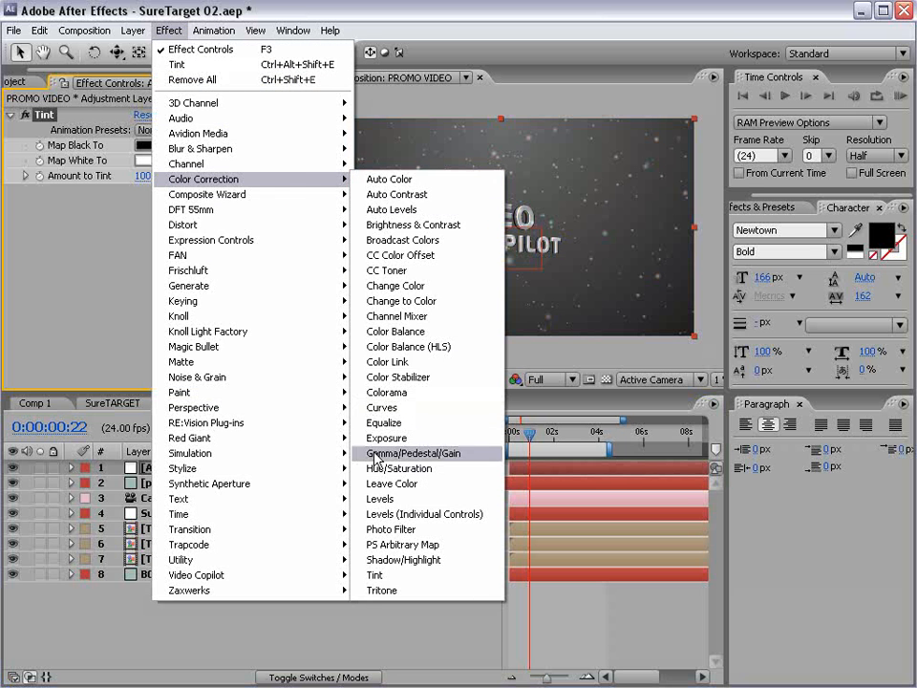
click(386, 411)
drag(146, 143, 124, 149)
drag(119, 304, 114, 343)
drag(175, 274, 165, 255)
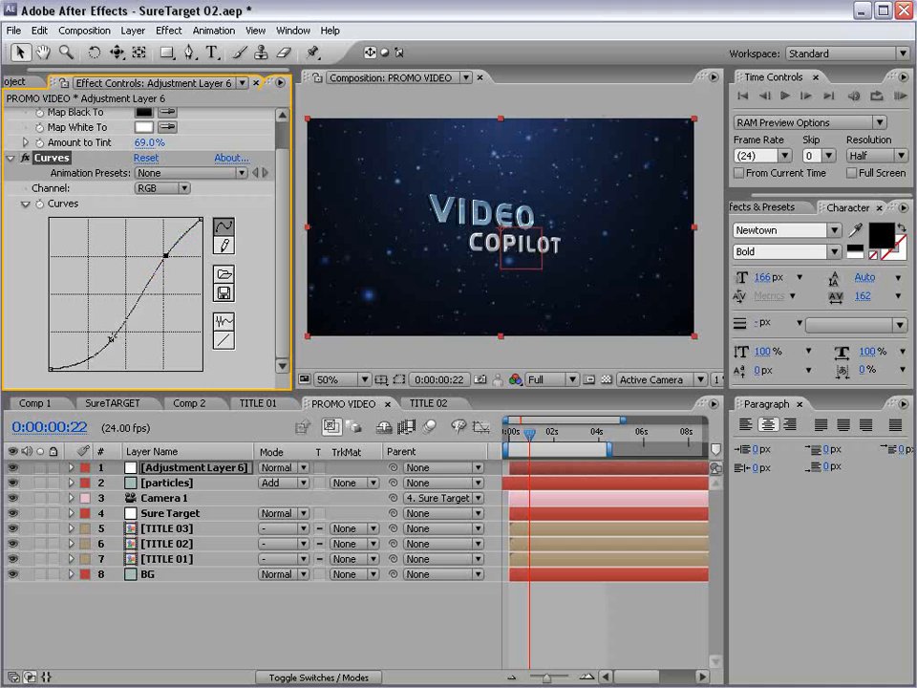
drag(111, 338, 88, 357)
- Raise the Green channel curve slightly and pull the Red curve down
click(162, 188)
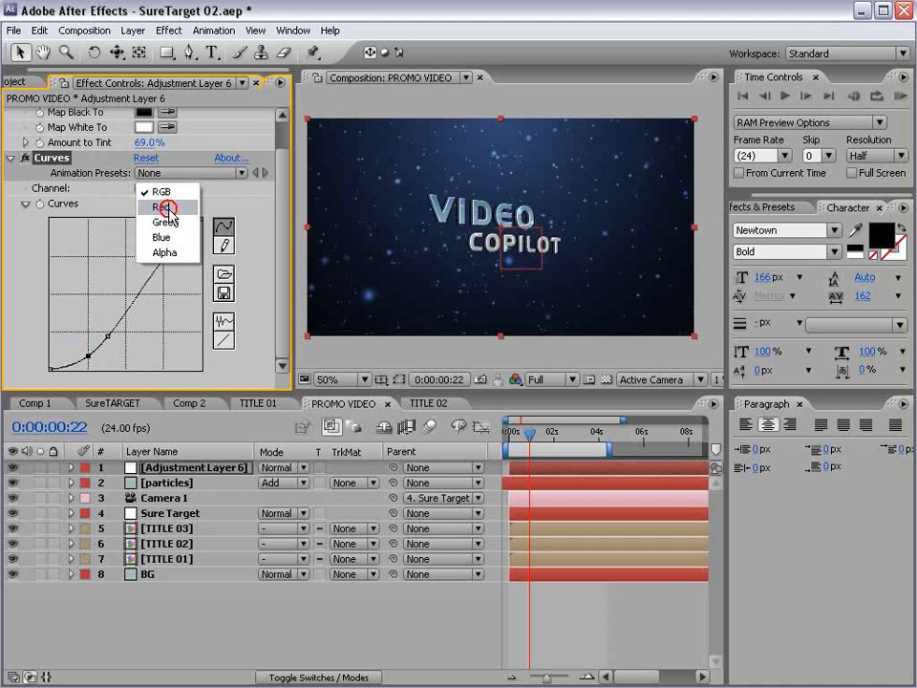
click(157, 221)
drag(127, 292, 145, 308)
click(148, 187)
click(148, 173)
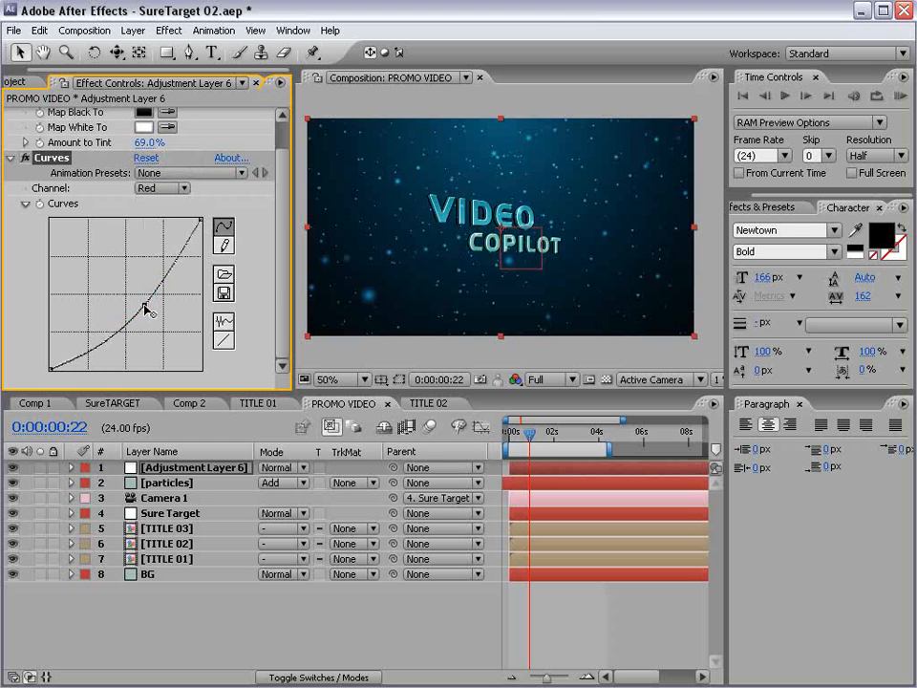
scroll(449, 268, up, 2)
key(grave)
key(grave)
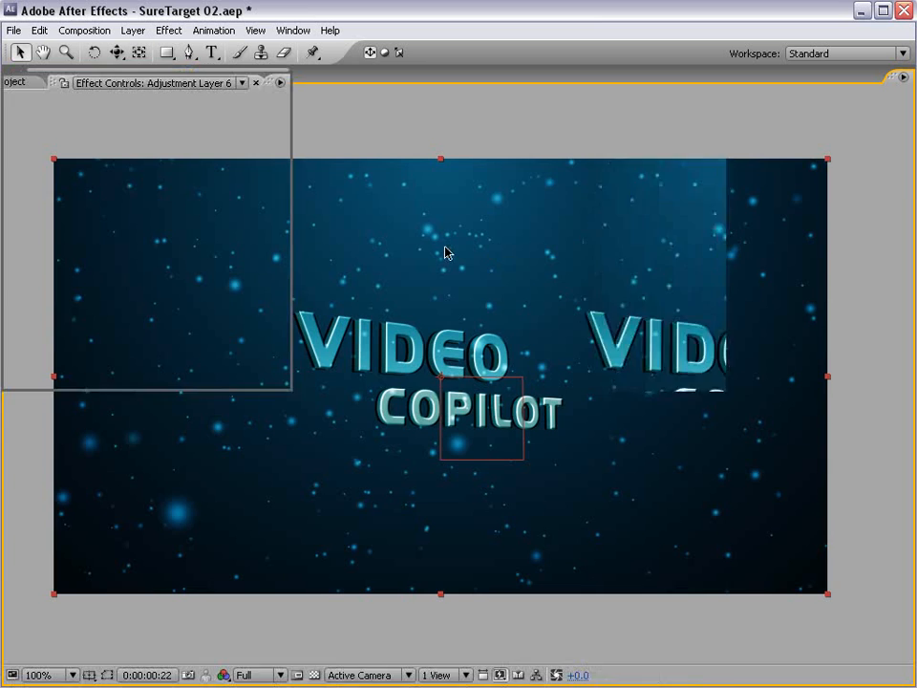
- In the particles layer's Particle group, set Birth Size to 0.1 and Death Size to 0.15
click(173, 483)
scroll(283, 286, down, 1)
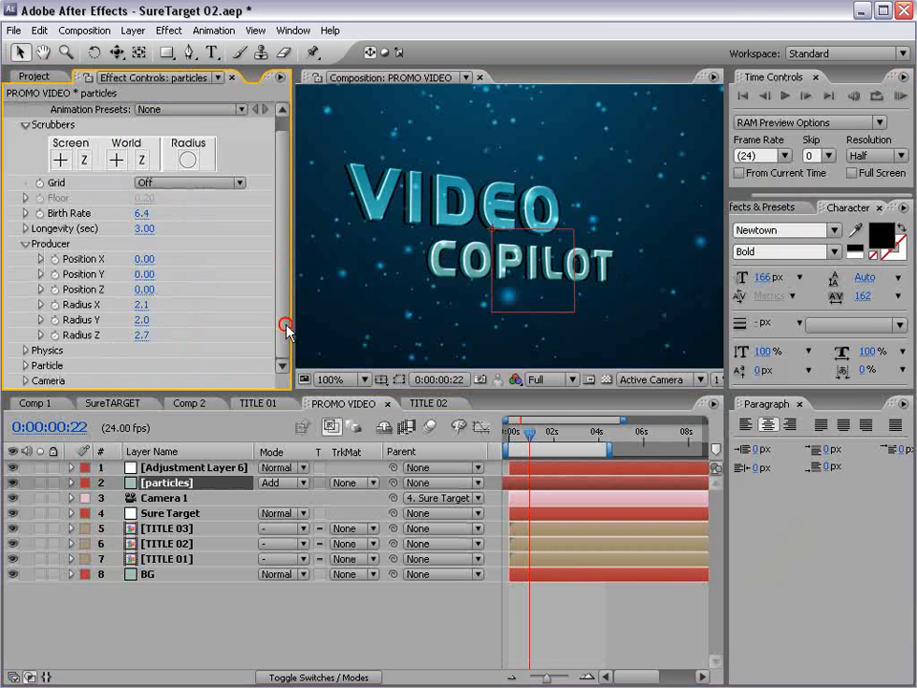
click(24, 366)
scroll(144, 286, down, 3)
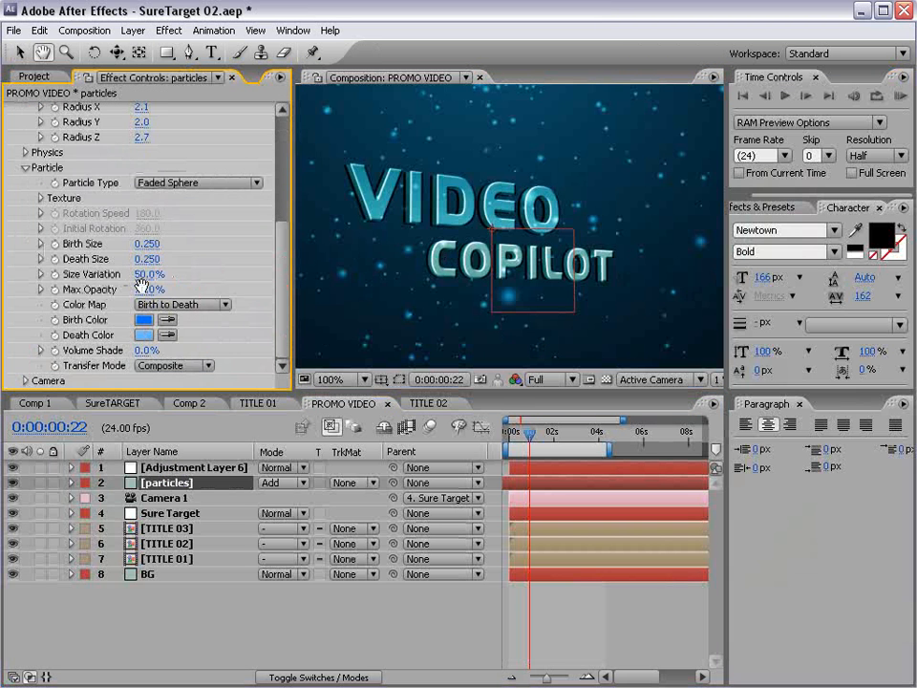
click(147, 245)
text(.1)
key(Tab)
text(.1)
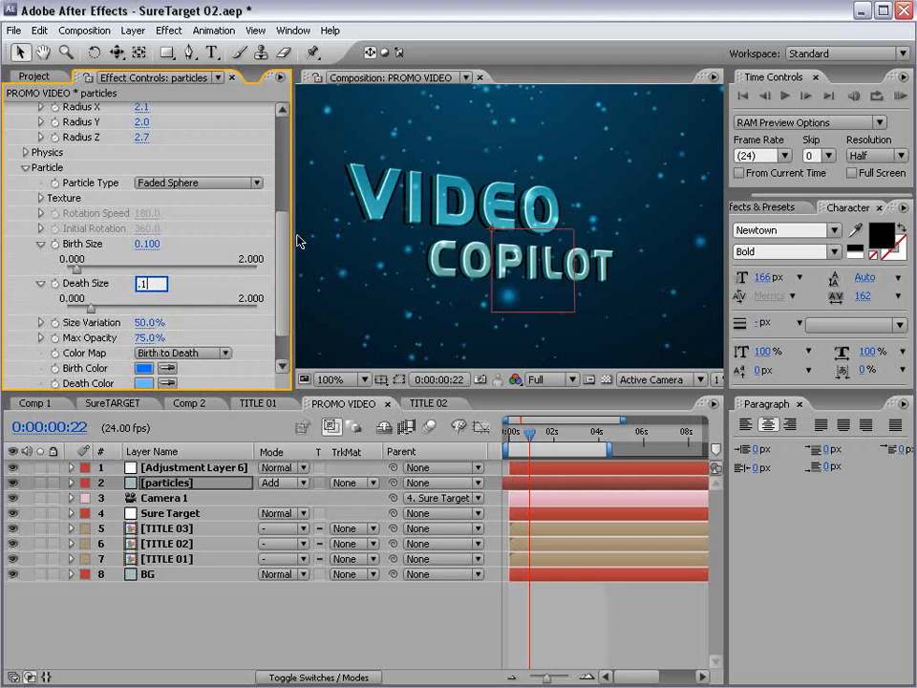
key(Return)
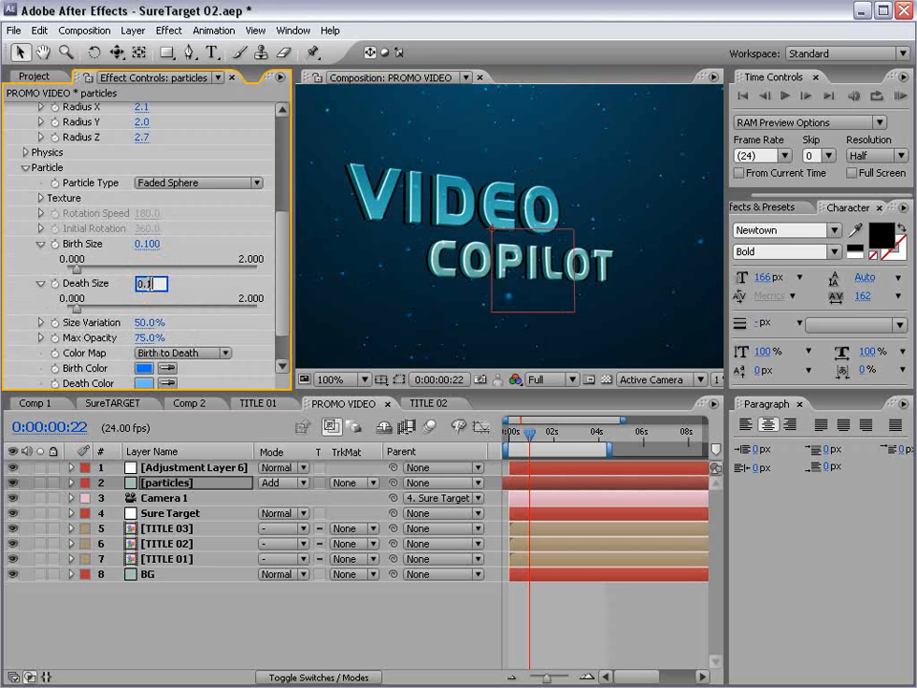
text(5)
key(Return)
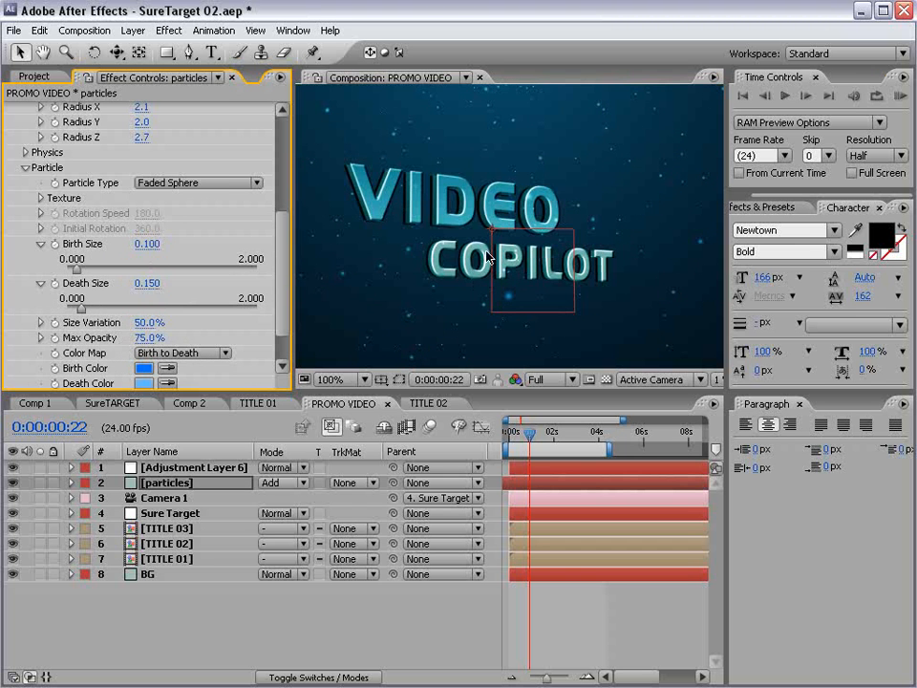
key(grave)
key(grave)
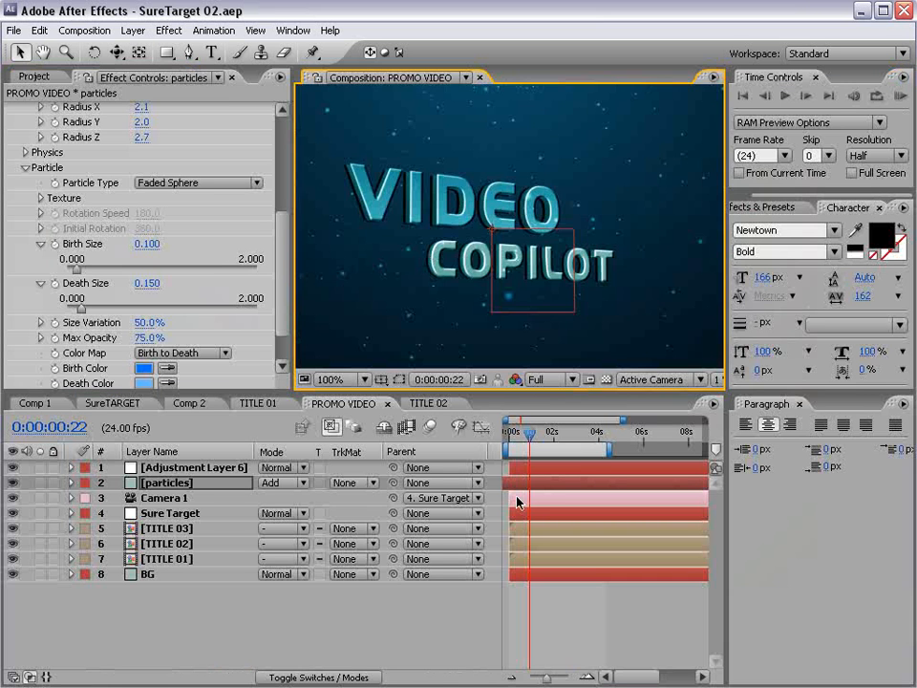
scroll(498, 175, down, 1)
scroll(493, 238, up, 1)
- Rename the adjustment layer to 'Dark' and reveal its Opacity
click(179, 469)
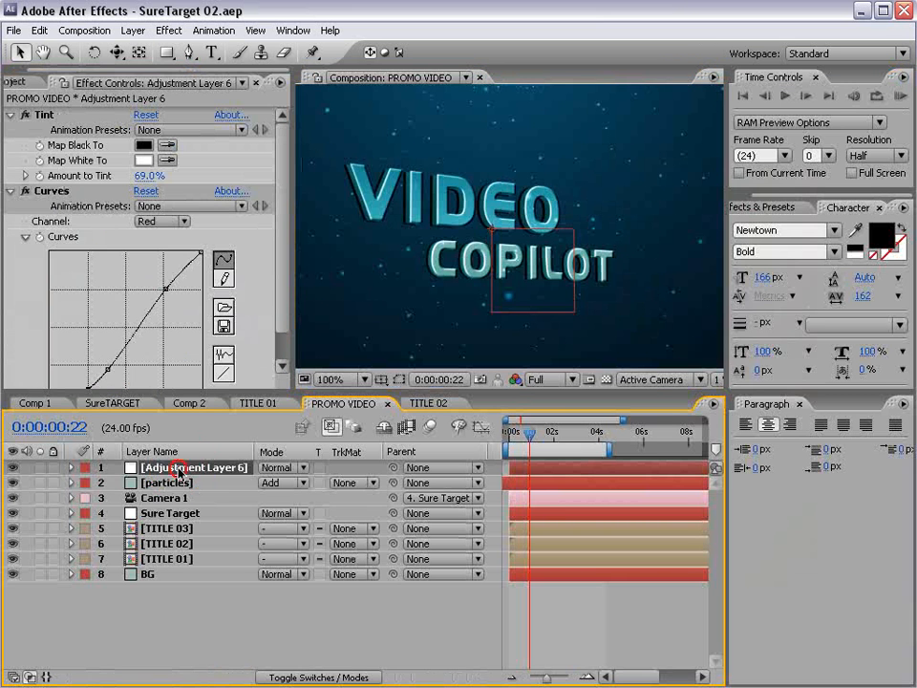
key(Return)
text(Dark)
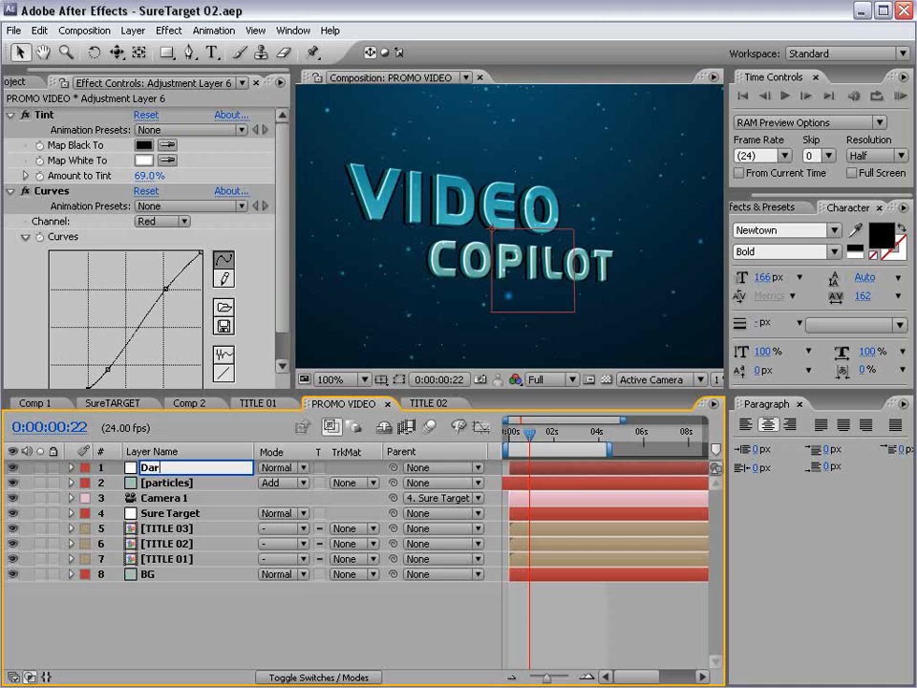
key(Return)
key(t)
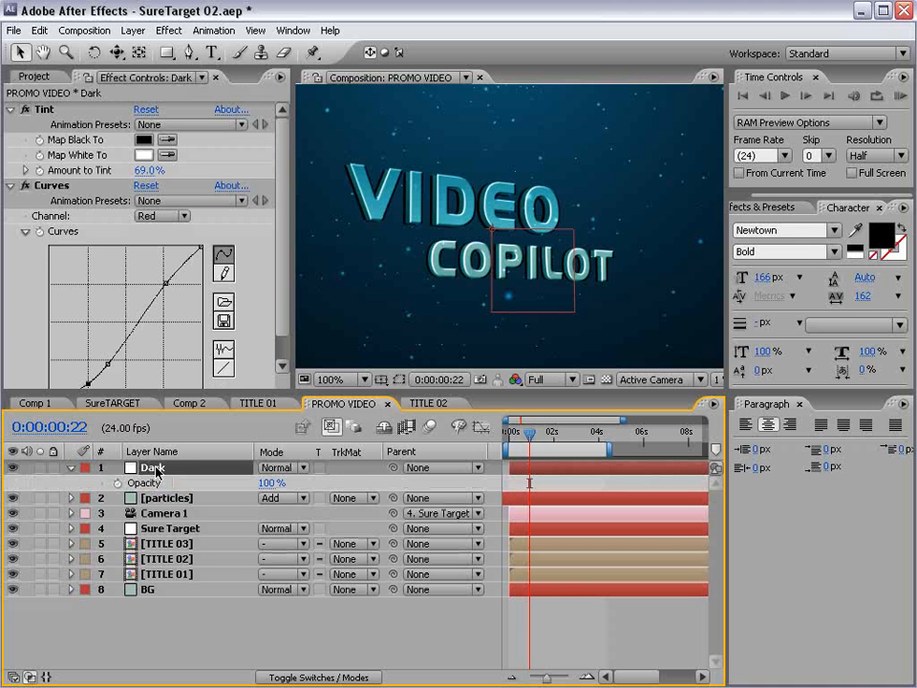
- Keyframe Dark's Opacity at 100% near one second, then 0% slightly later
click(168, 529)
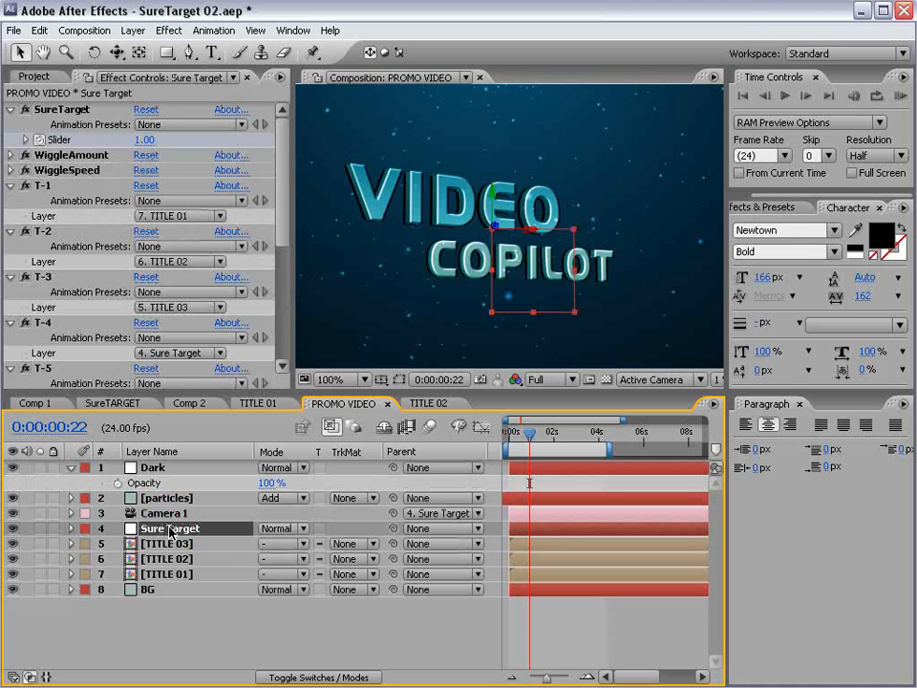
key(u)
key(equal)
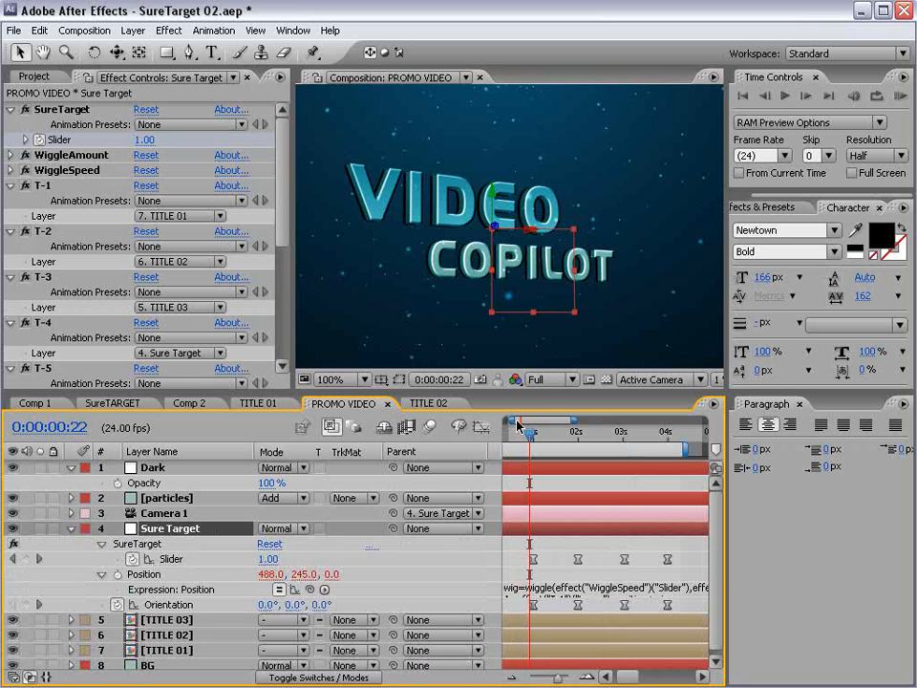
drag(520, 425, 563, 438)
click(118, 483)
click(264, 482)
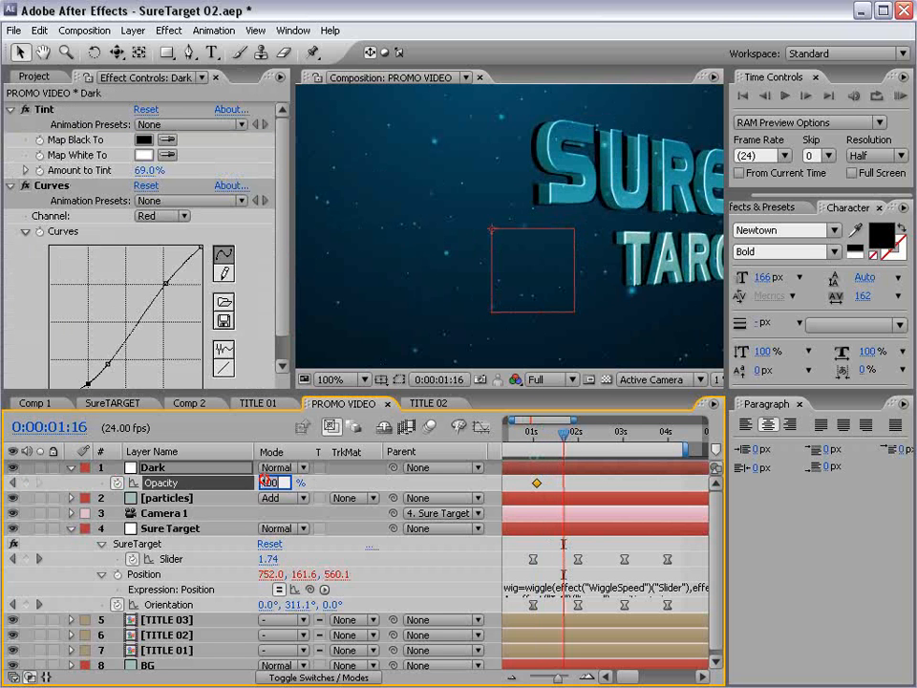
text(0)
key(Return)
drag(564, 484, 569, 484)
- Preview the fade and trim the Dark layer's out point at the current time
key(minus)
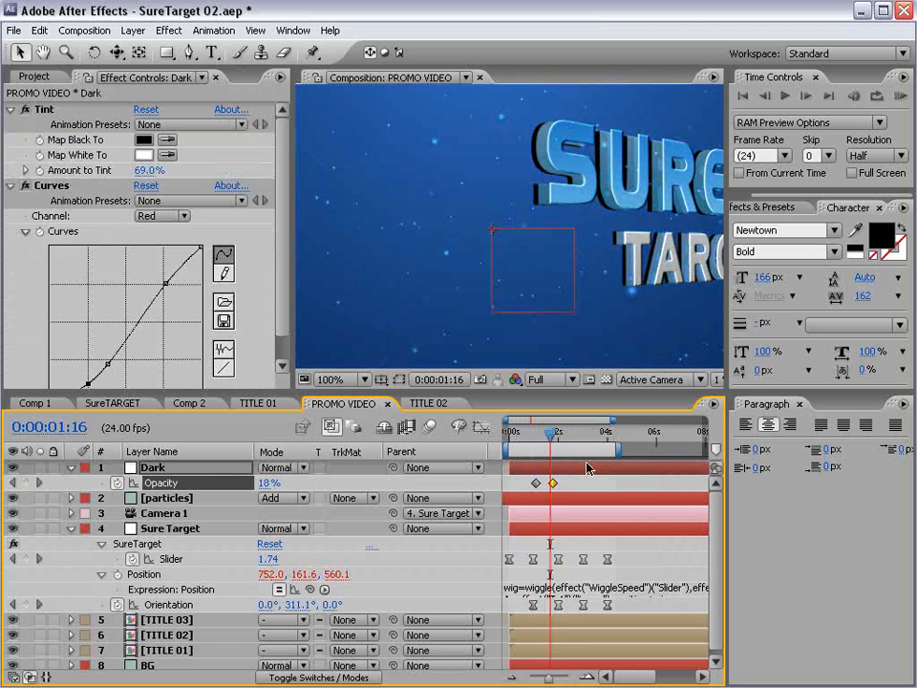
key(minus)
mouse_move(531, 436)
mouse_down()
mouse_move(515, 436)
mouse_move(538, 434)
mouse_up()
scroll(484, 211, down, 1)
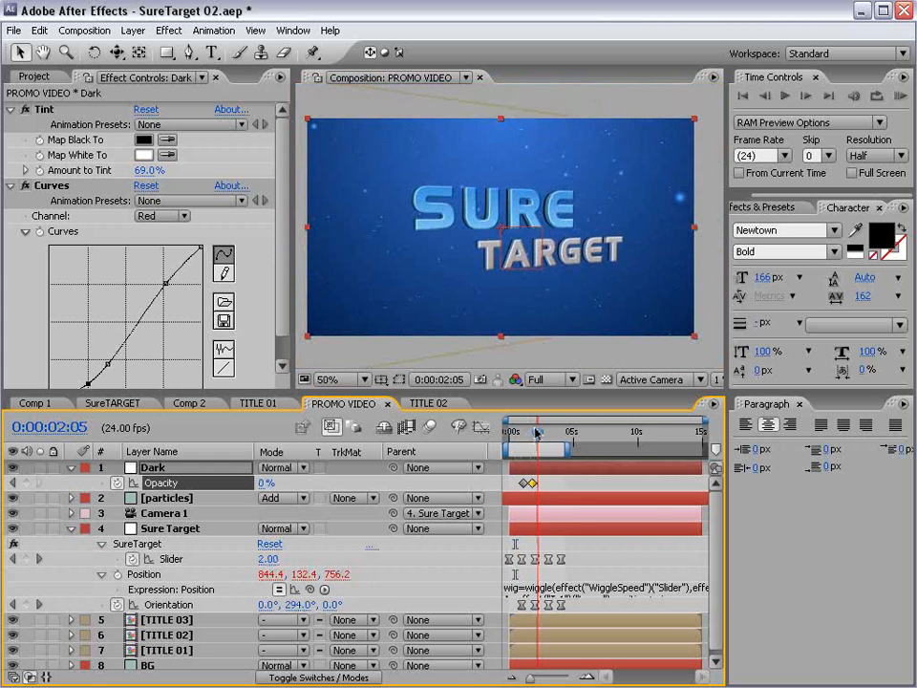
click(543, 468)
key(alt+bracketright)
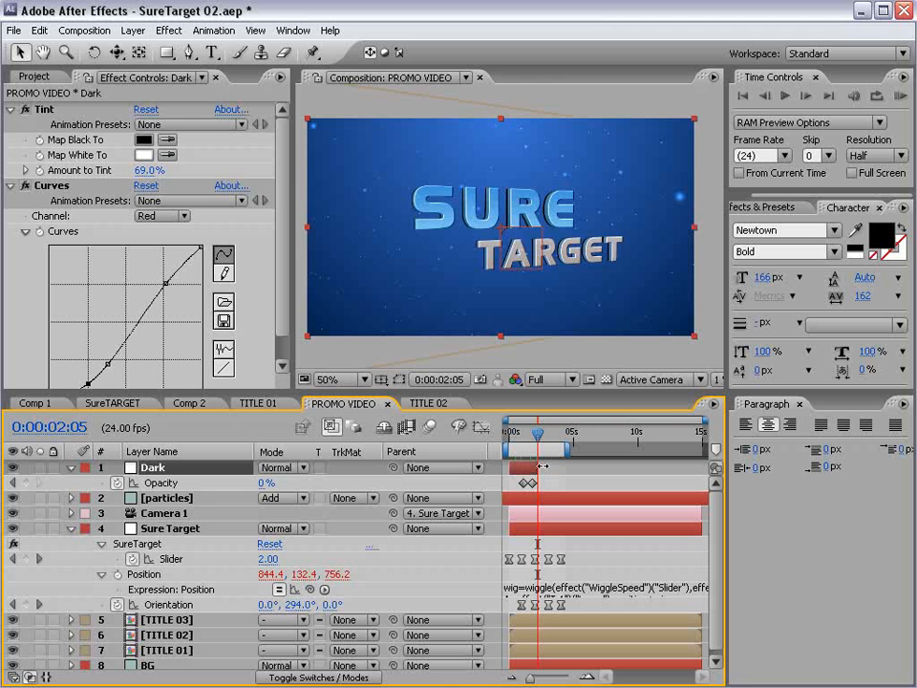
click(132, 29)
- Add a new adjustment layer and apply Tint to it
mouse_move(134, 38)
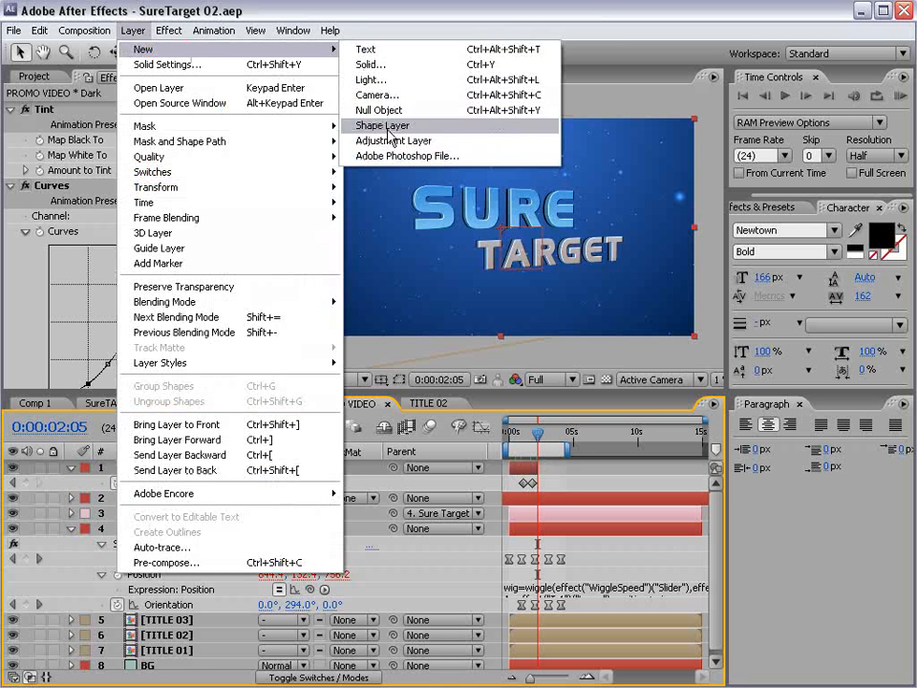
click(385, 139)
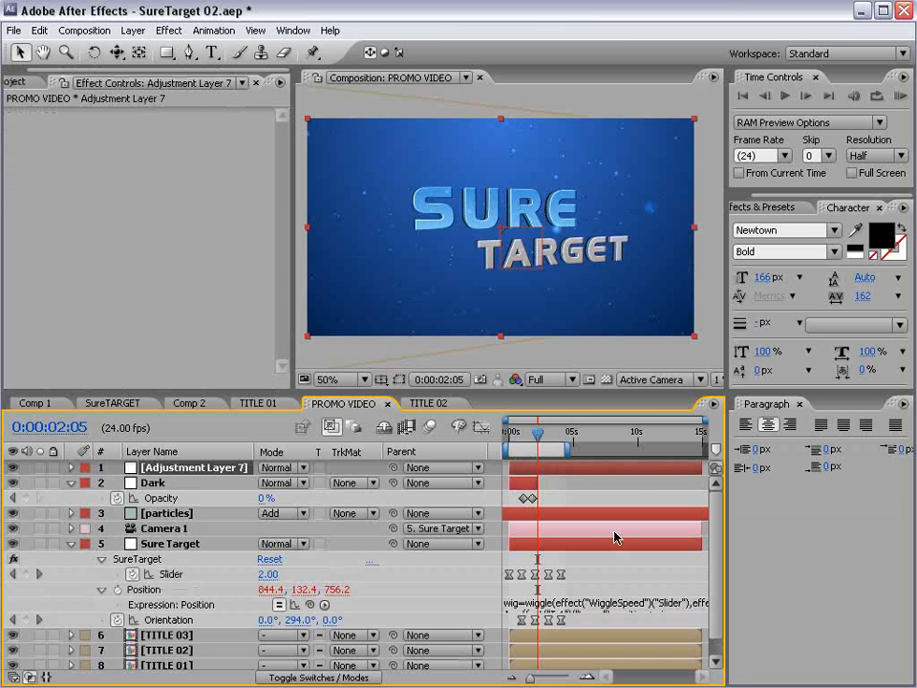
drag(548, 443, 539, 441)
click(170, 30)
mouse_move(229, 177)
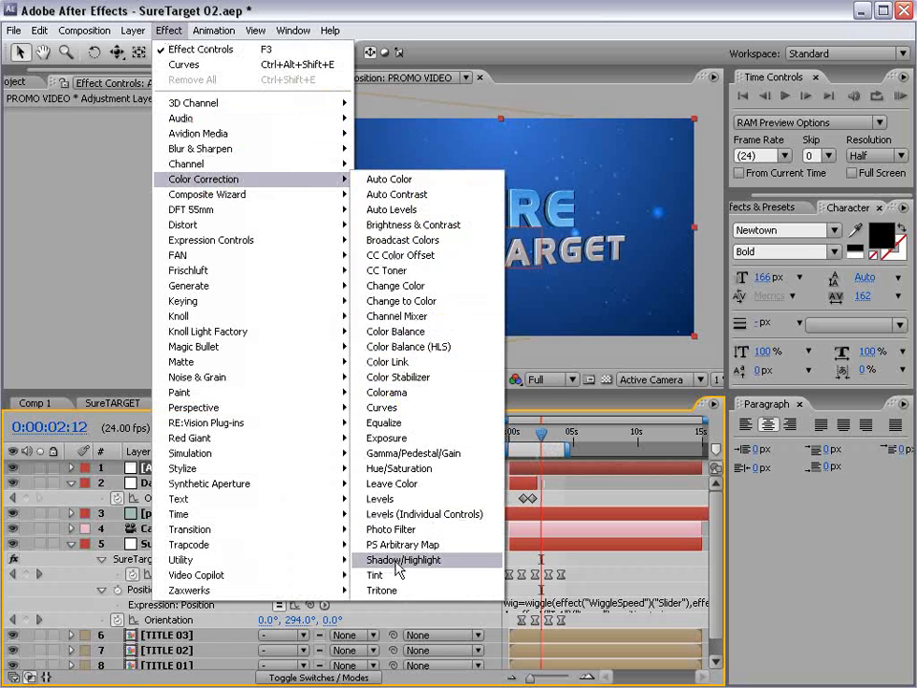
click(395, 573)
- Apply Curves and set the Tint amount to 69%
click(170, 30)
mouse_move(300, 180)
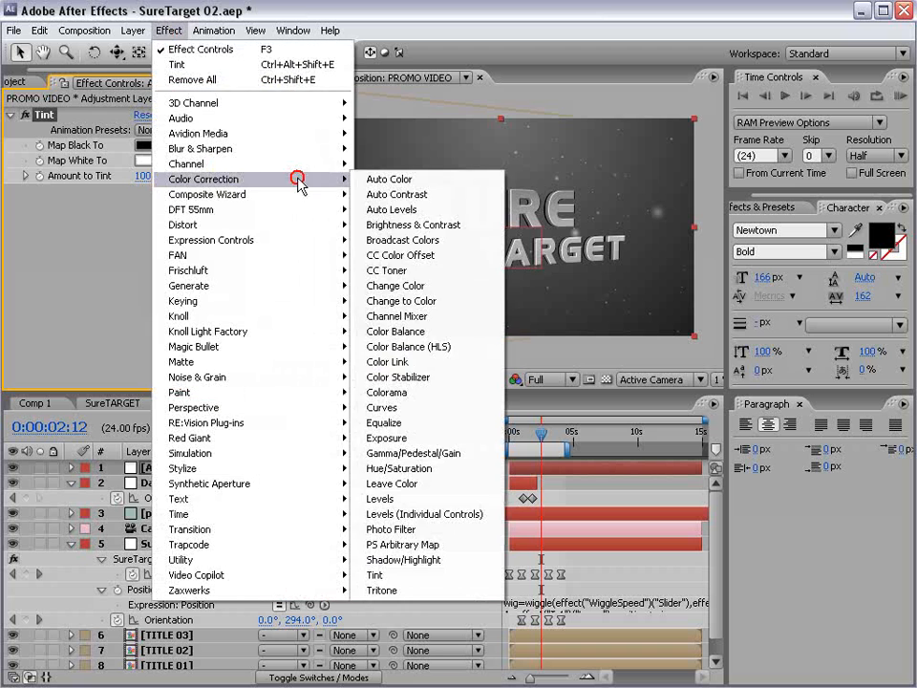
click(402, 407)
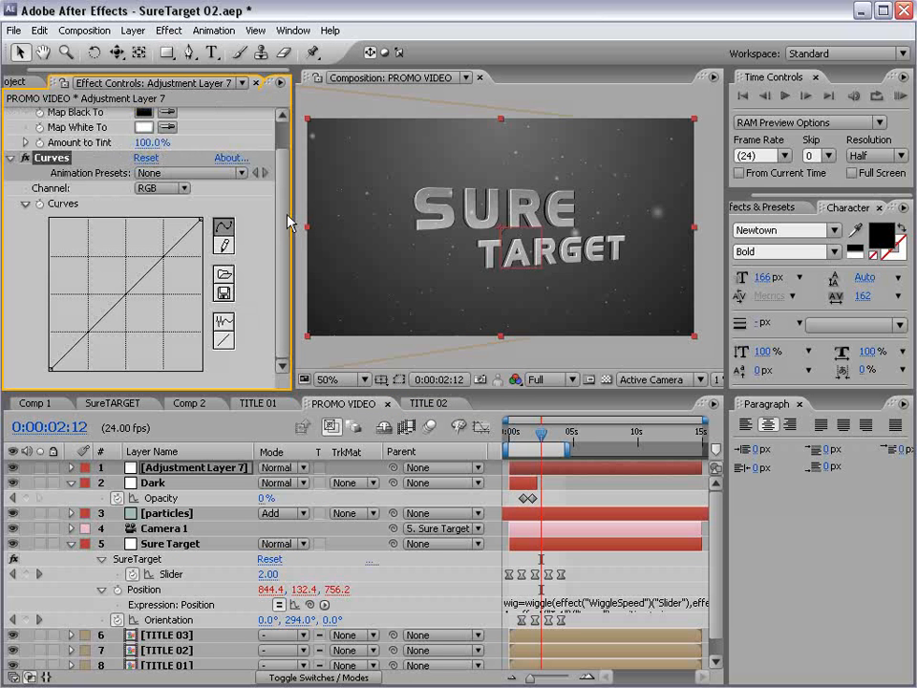
drag(287, 215, 280, 175)
drag(147, 176, 112, 186)
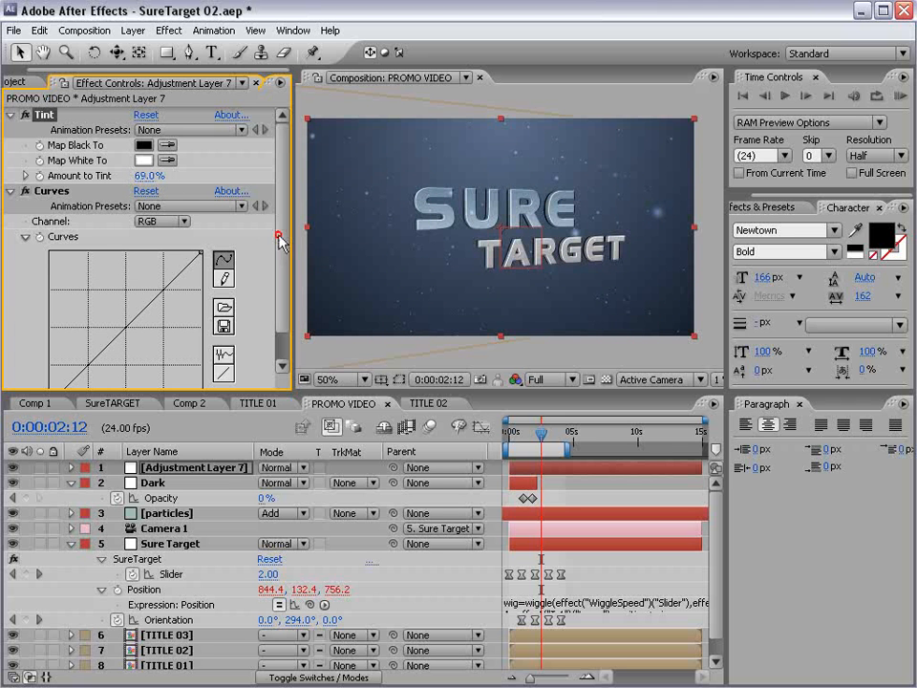
- Raise the Red channel curve and lower the Blue curve for an orange grade
scroll(282, 242, down, 1)
click(172, 188)
click(172, 206)
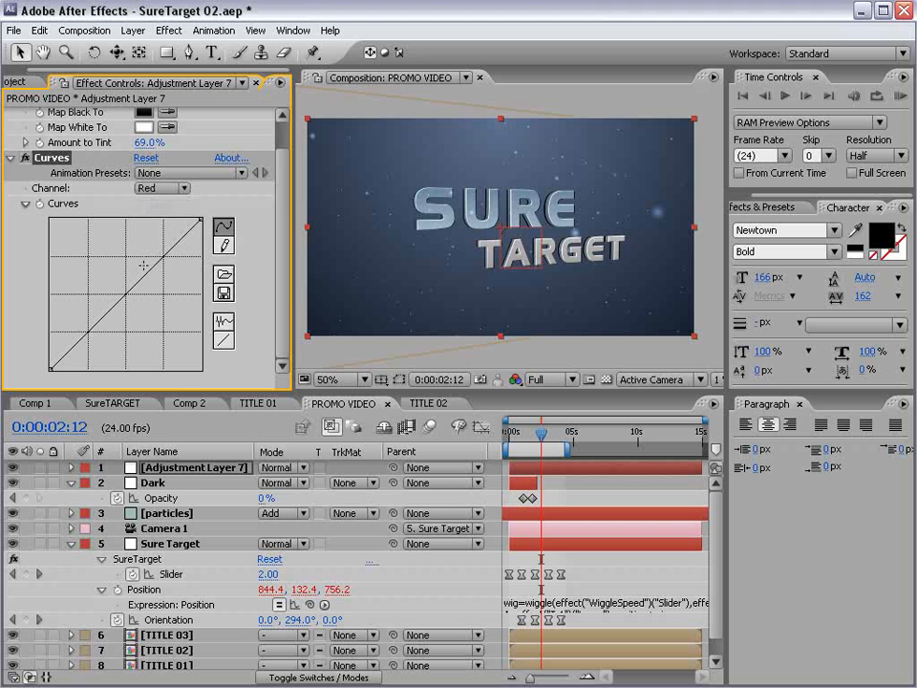
drag(143, 265, 91, 254)
click(165, 188)
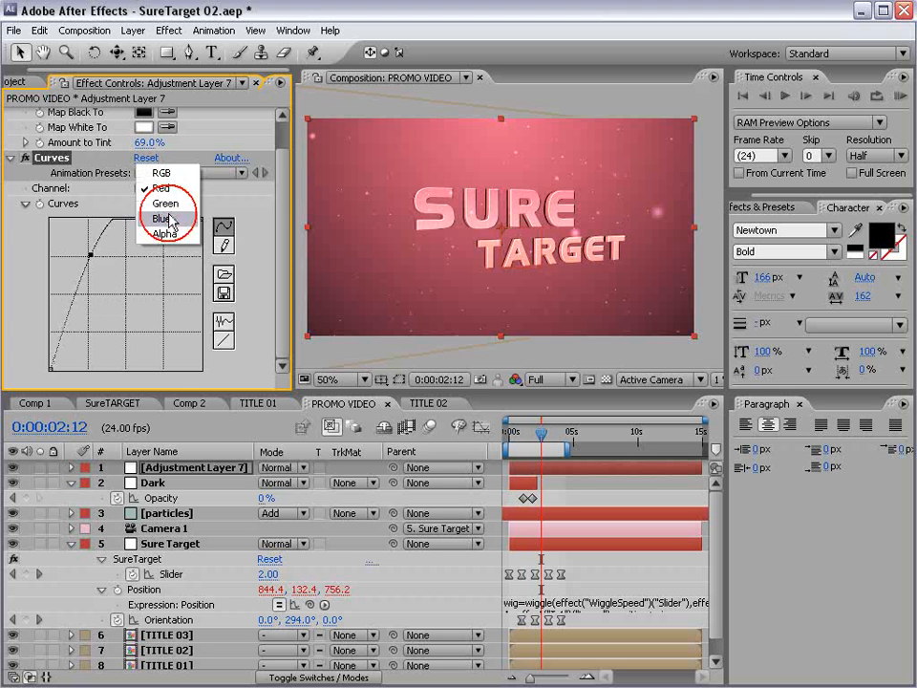
click(170, 218)
drag(126, 292, 158, 313)
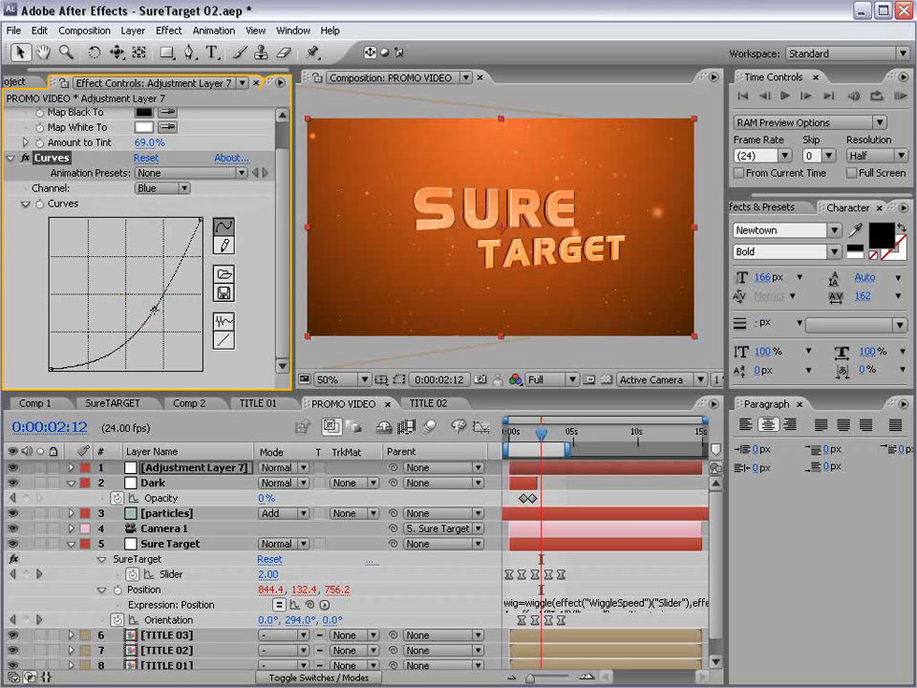
- Shift Adjustment Layer 7 to start around three seconds
key(=)
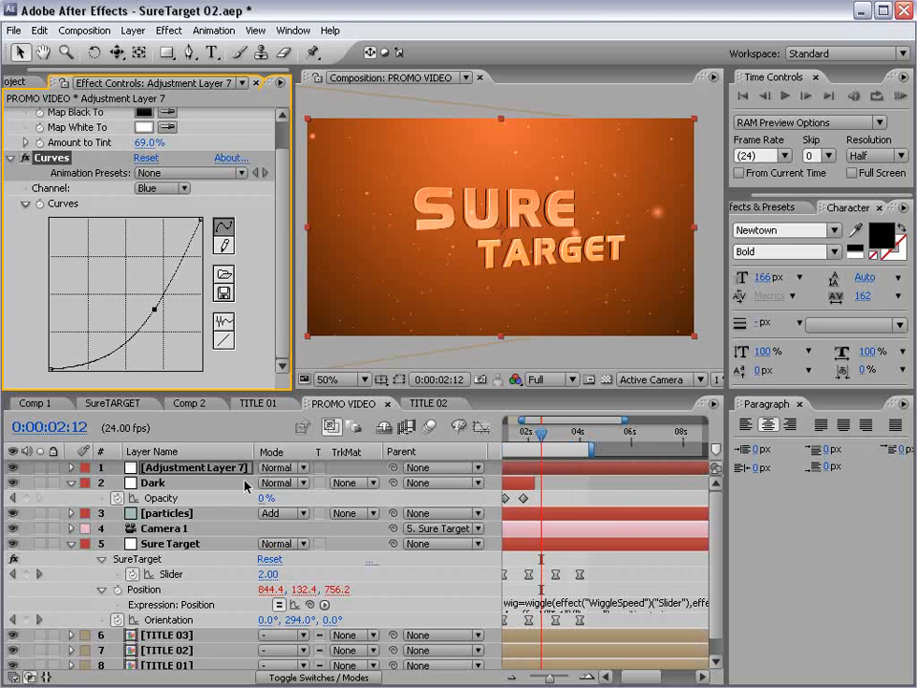
drag(523, 466, 614, 468)
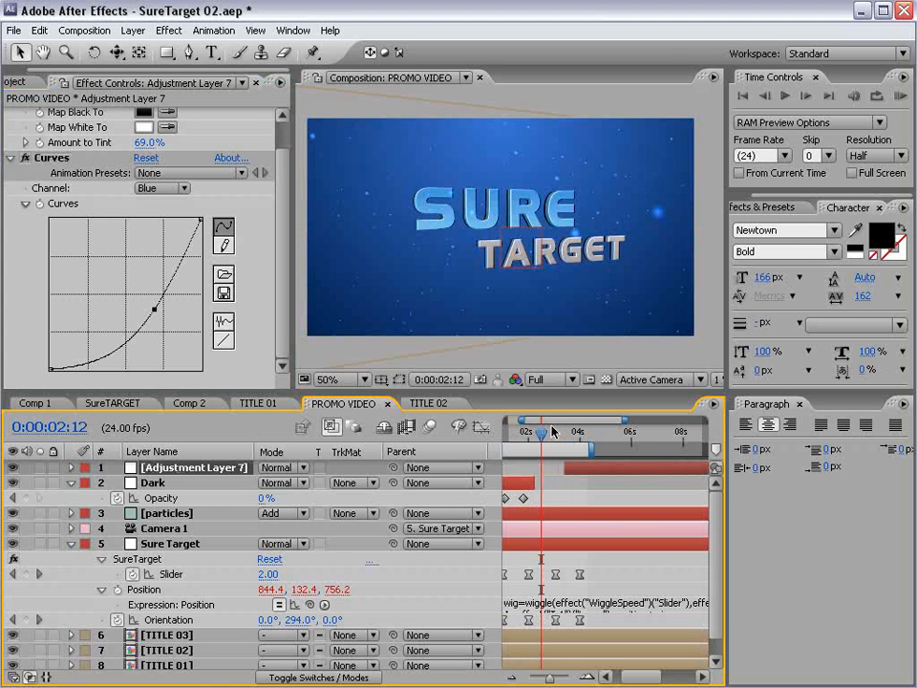
drag(545, 432, 557, 432)
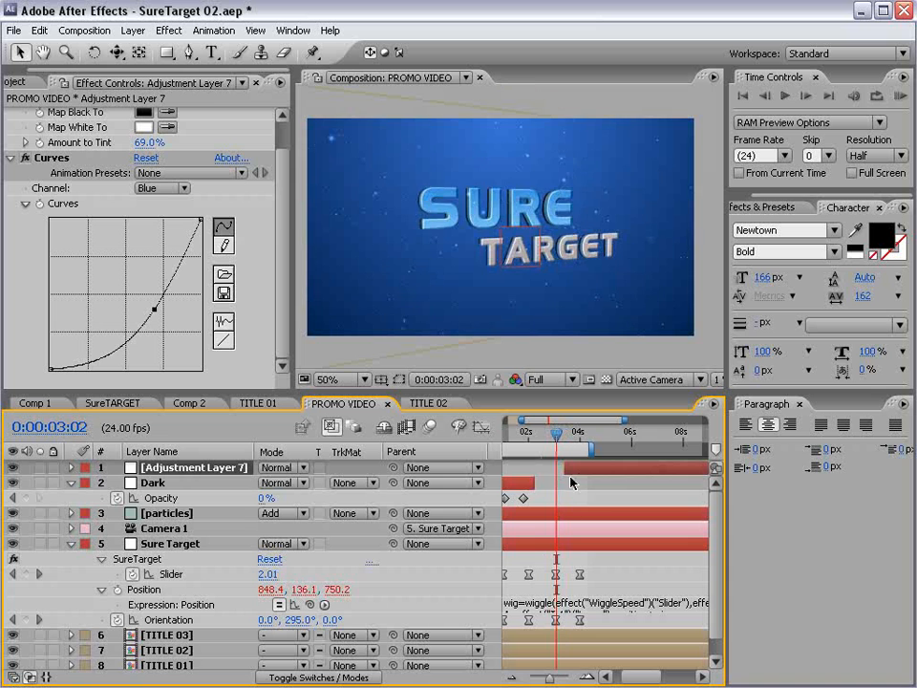
- Keyframe Adjustment Layer 7's Opacity to fade from 0% to 100% over about a second
drag(579, 475, 573, 475)
key(t)
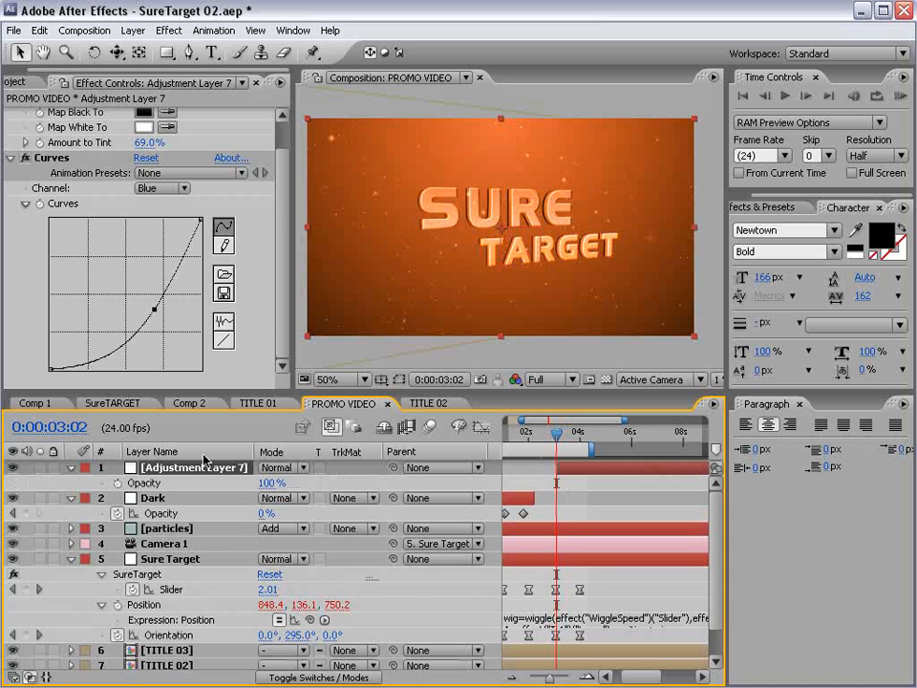
click(116, 482)
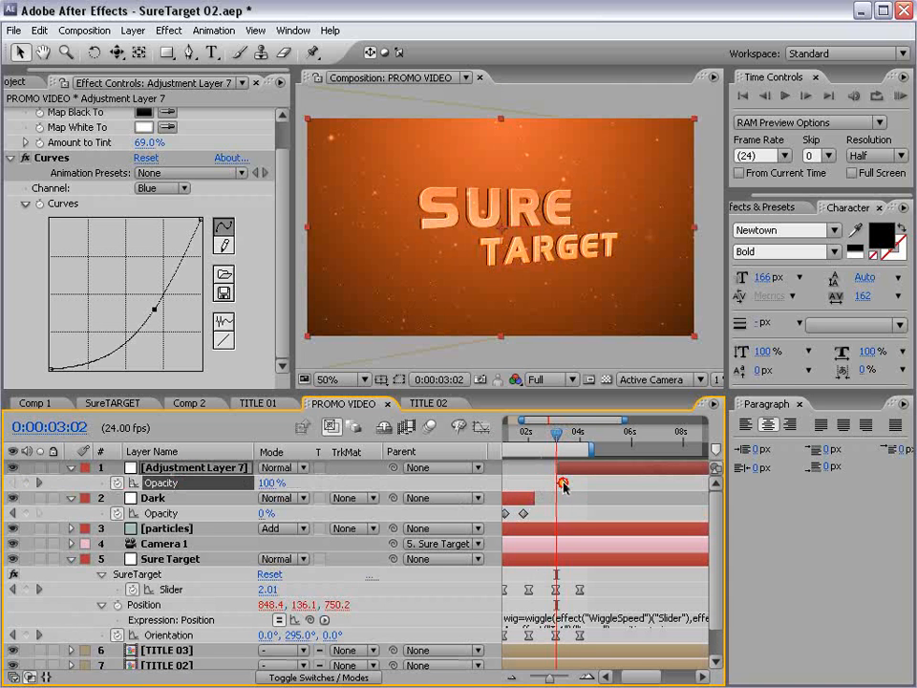
drag(563, 483, 580, 484)
drag(270, 485, 164, 480)
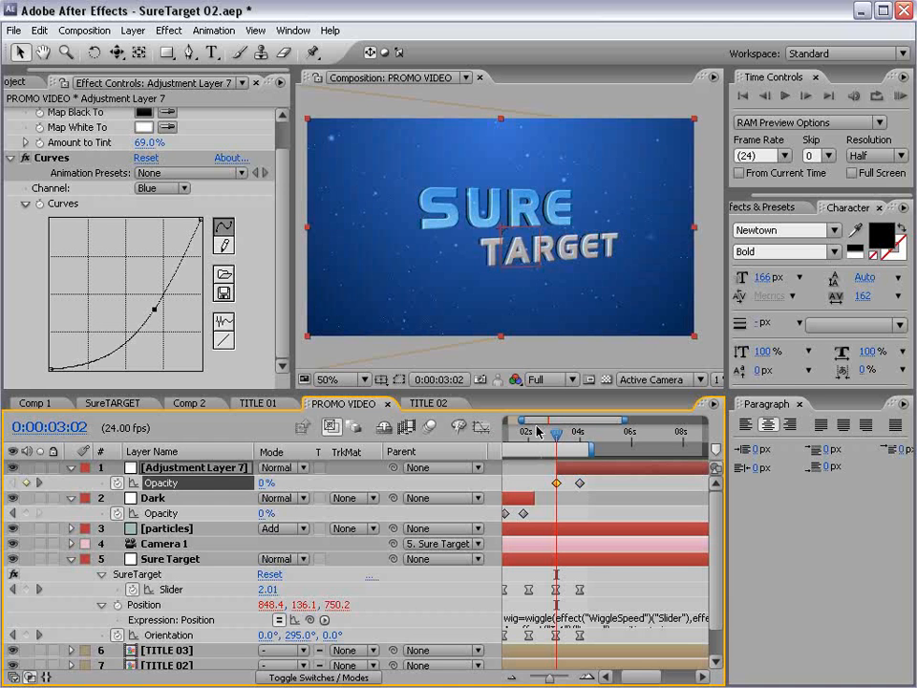
key(equal)
key(equal)
drag(556, 434, 667, 484)
click(667, 485)
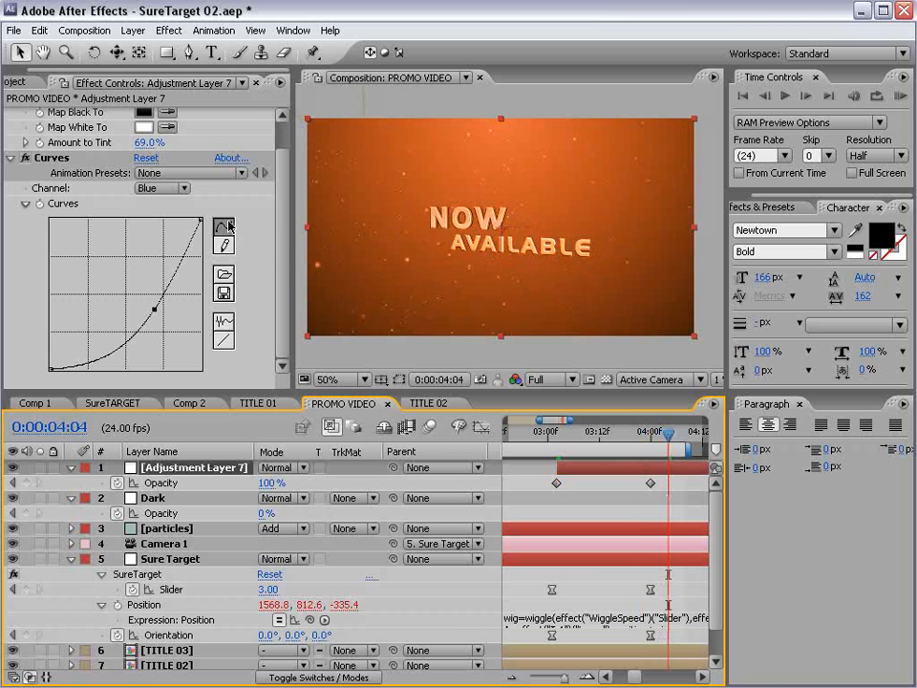
- Switch Curves back to RGB and pull the midpoint down to darken midtones
click(163, 188)
click(156, 139)
drag(128, 290, 139, 305)
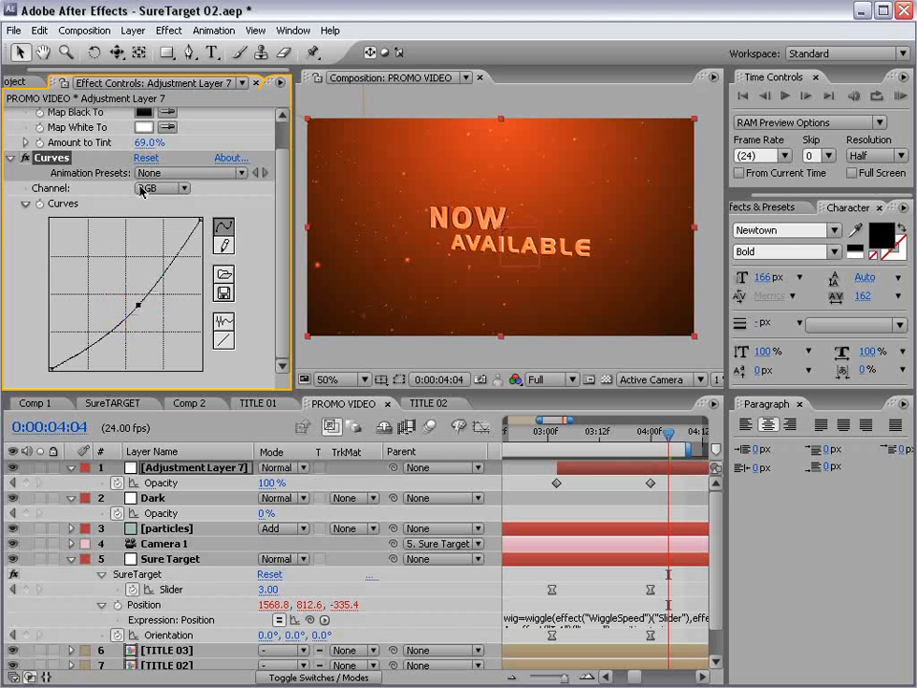
- Duplicate Tint as Tint 2 below Curves and set its amount to 16%
scroll(84, 152, up, 2)
click(12, 192)
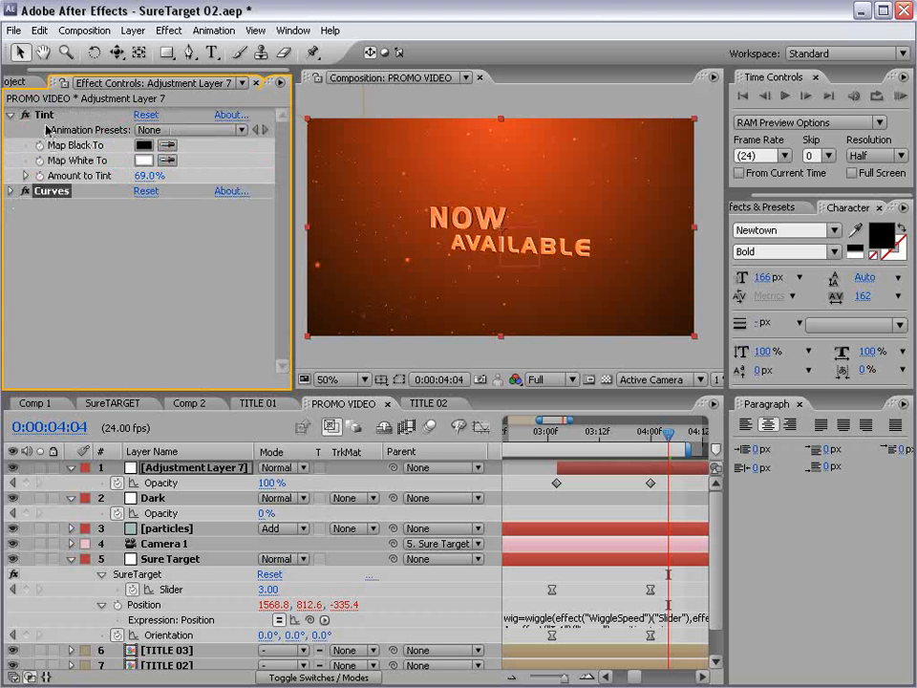
click(43, 114)
key(ctrl+d)
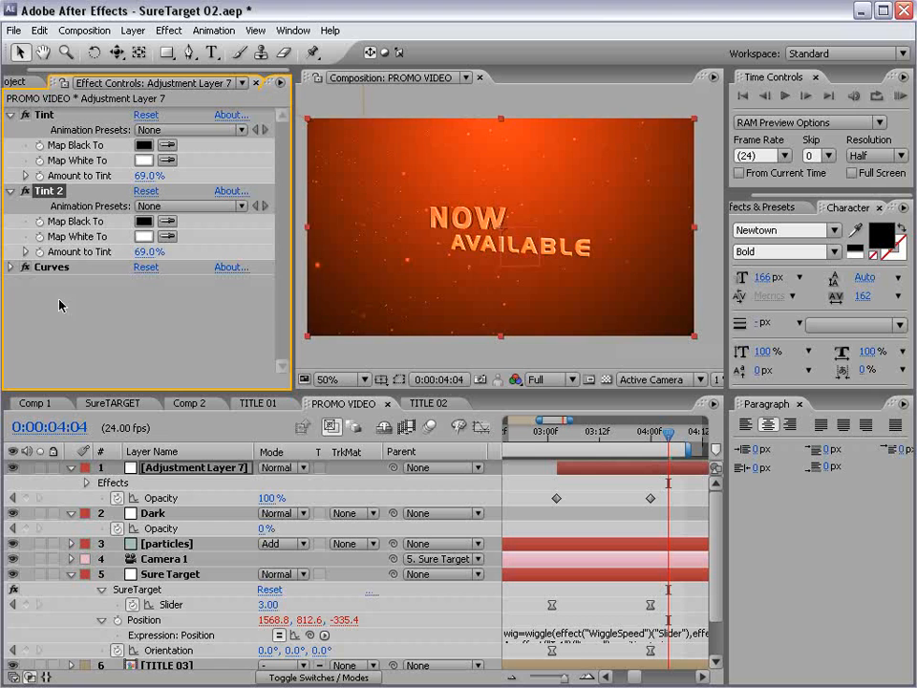
drag(49, 191, 59, 305)
drag(148, 267, 3, 283)
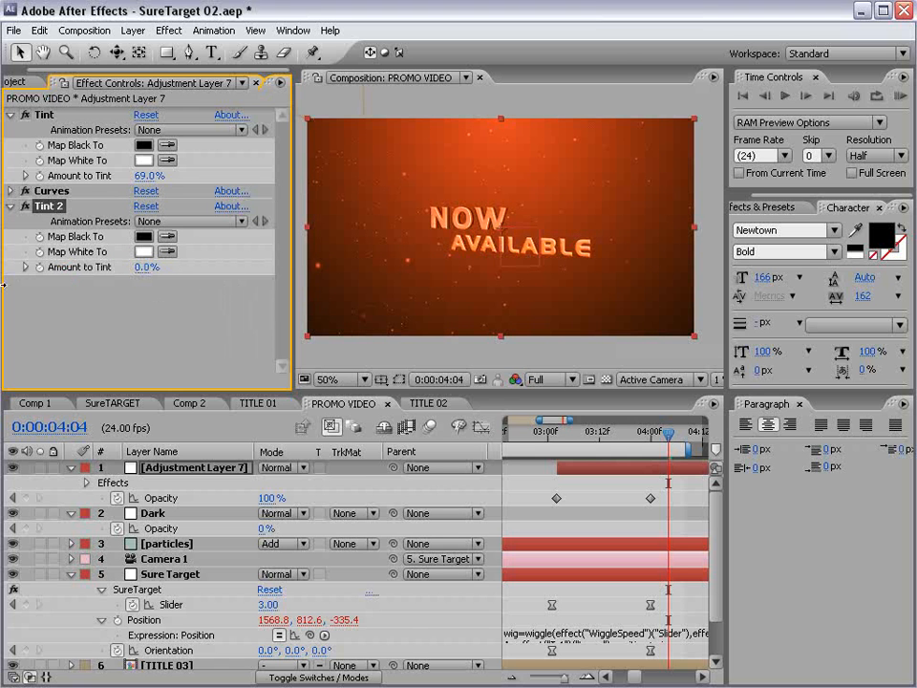
- Scrub through the PROMO VIDEO animation around four to five seconds
click(620, 483)
key(minus)
key(minus)
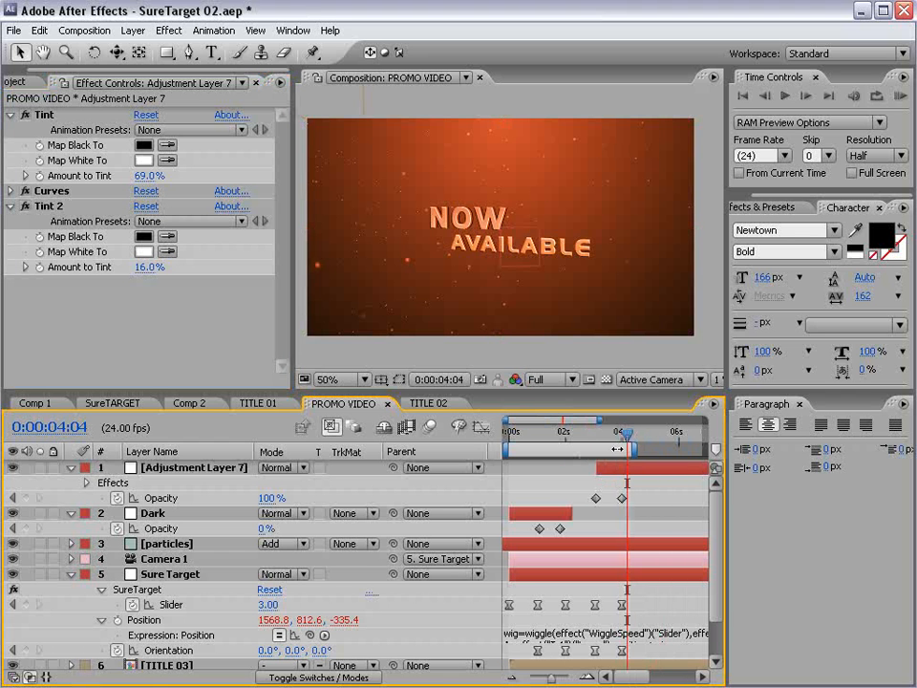
drag(626, 432, 651, 434)
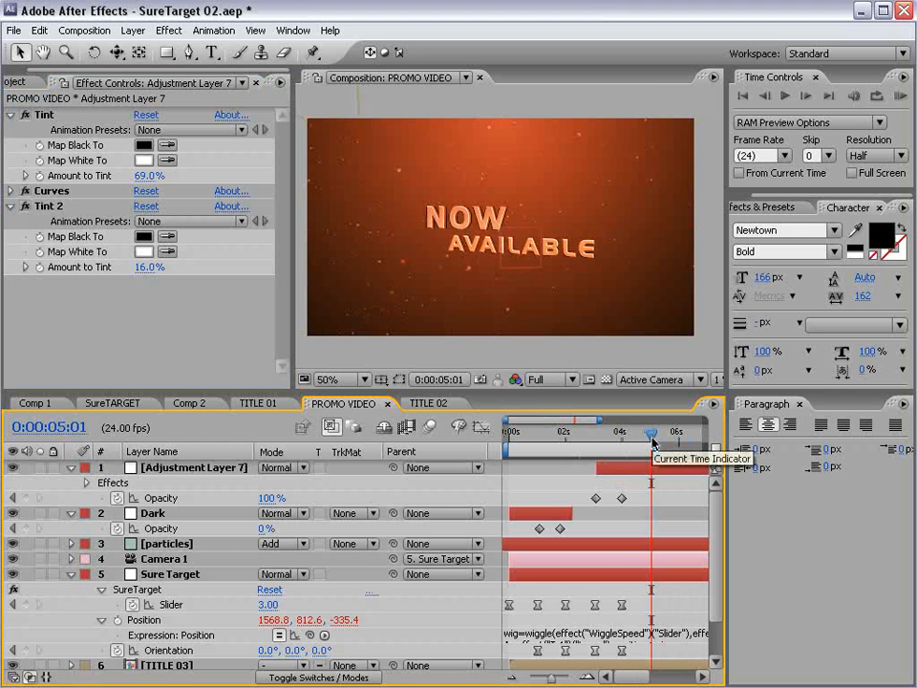
drag(539, 434, 646, 453)
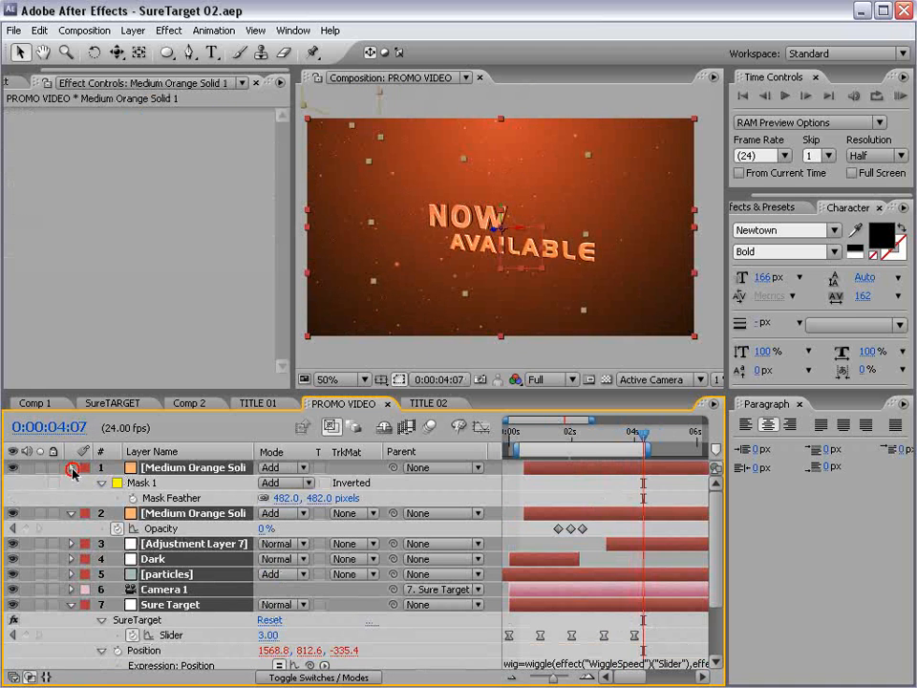
- Collapse all layers and enable motion blur on the orange solids, adjustment layer, Dark and particles
click(71, 468)
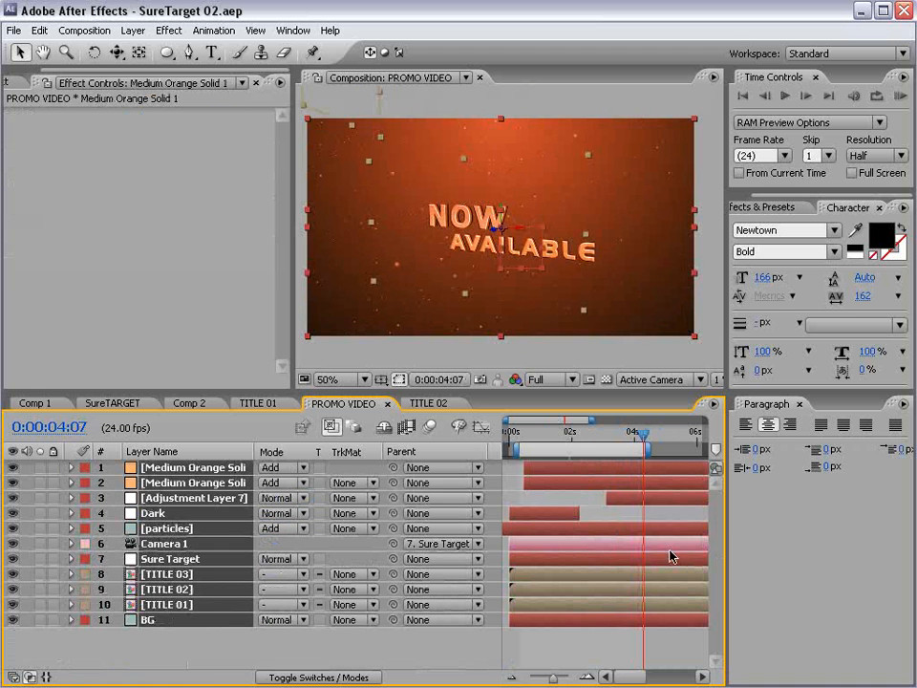
click(623, 517)
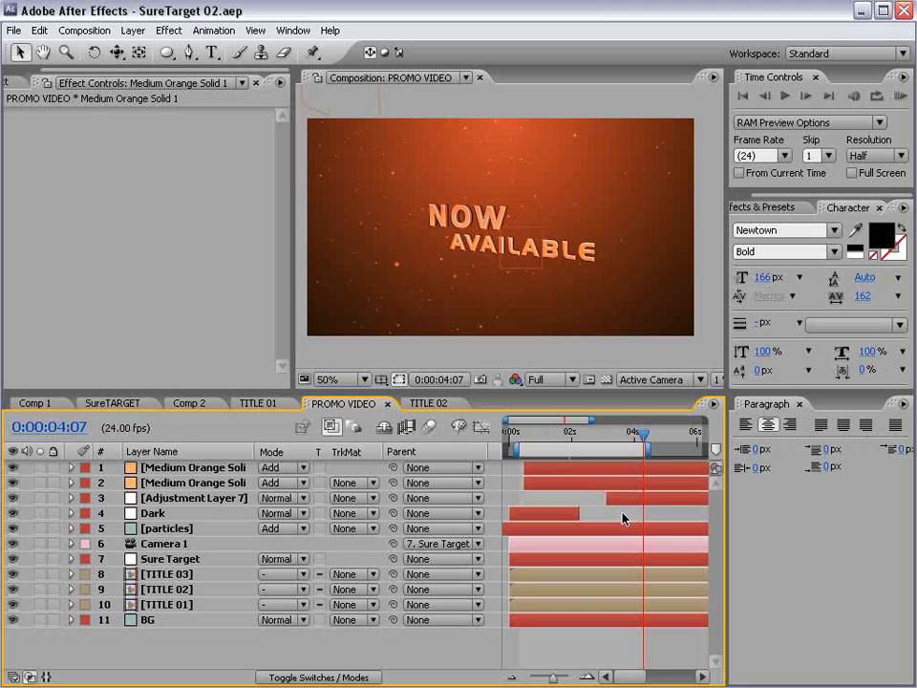
key(F4)
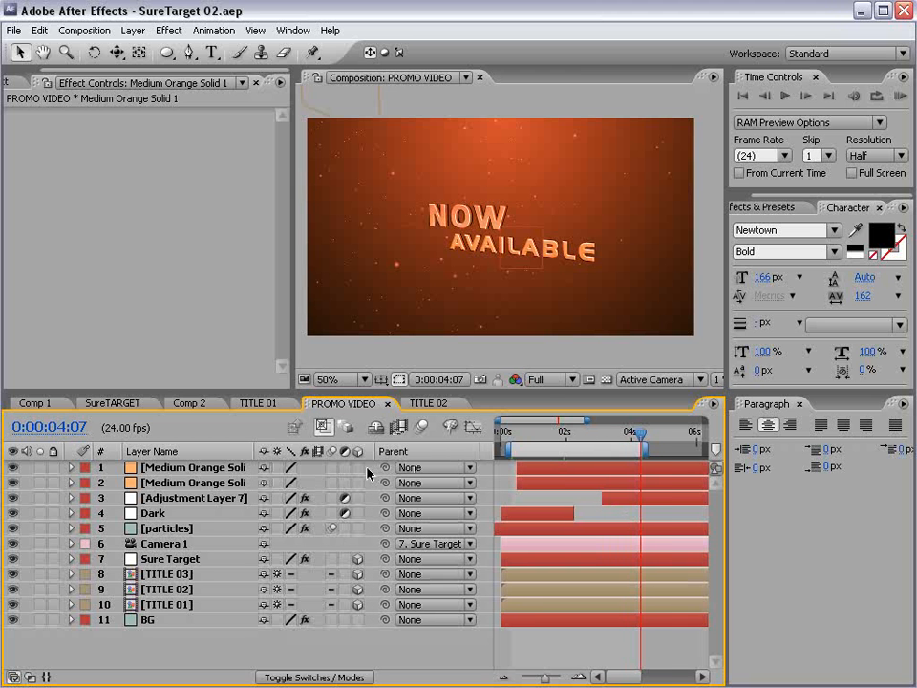
drag(331, 470, 331, 620)
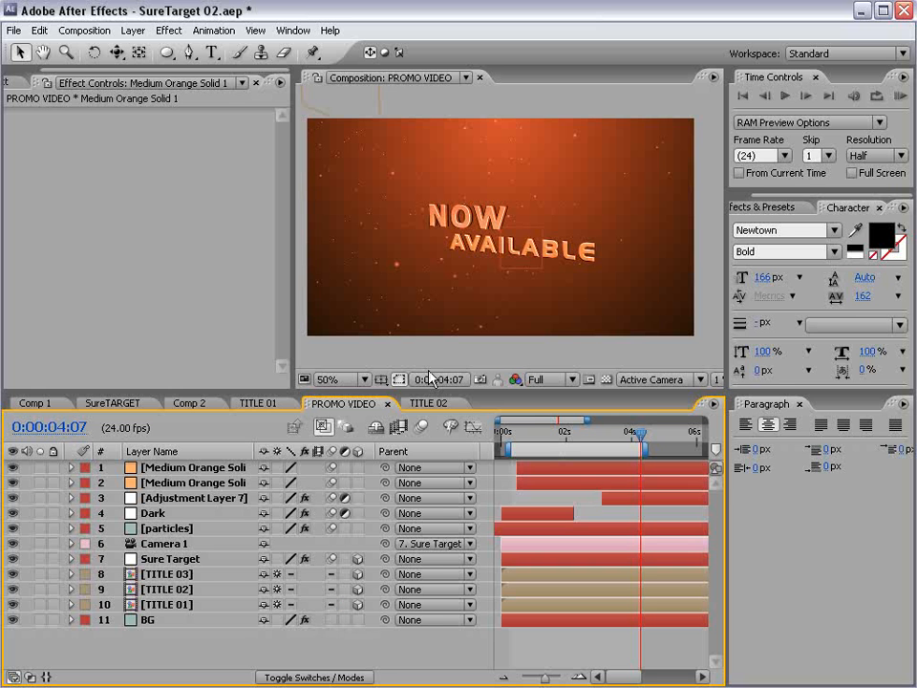
- In the TITLE 01 comp, make layers 8 through 18 visible
double_click(168, 606)
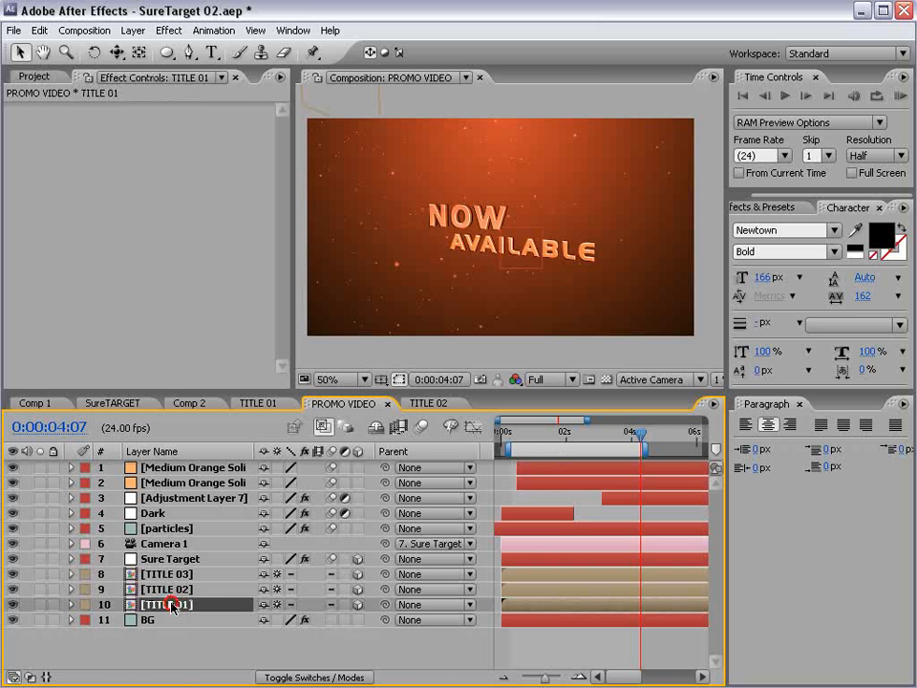
drag(173, 391, 172, 250)
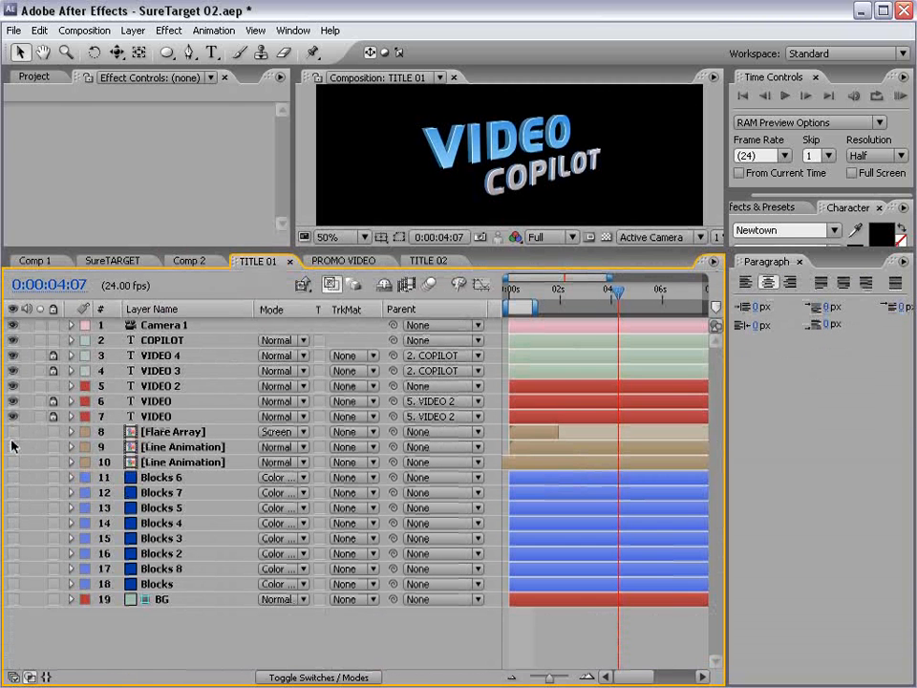
drag(13, 445, 60, 610)
click(157, 432)
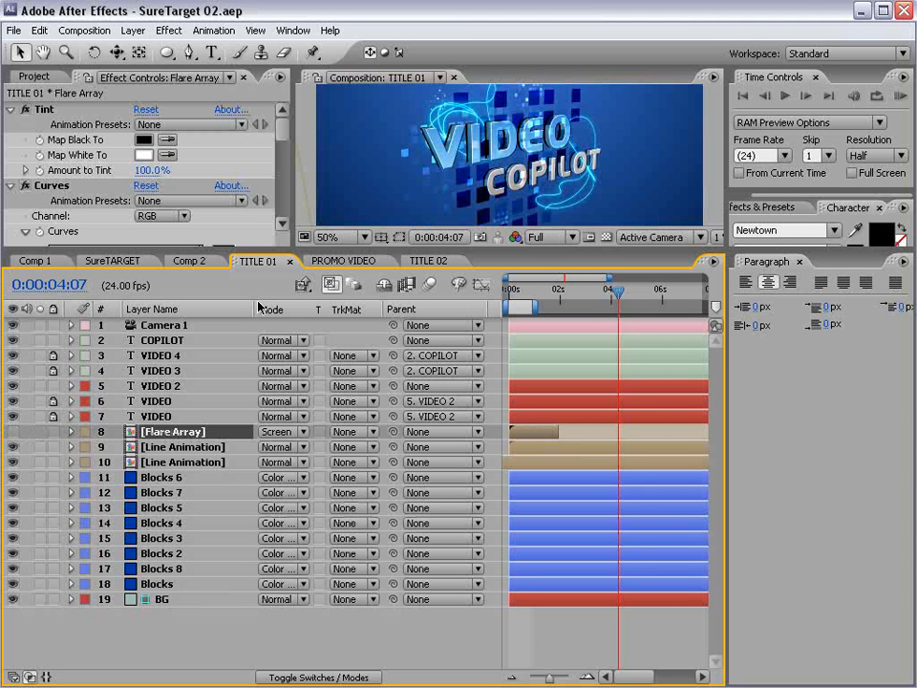
- Open TITLE 02 and make its Line Animation and Blocks layers visible
click(32, 75)
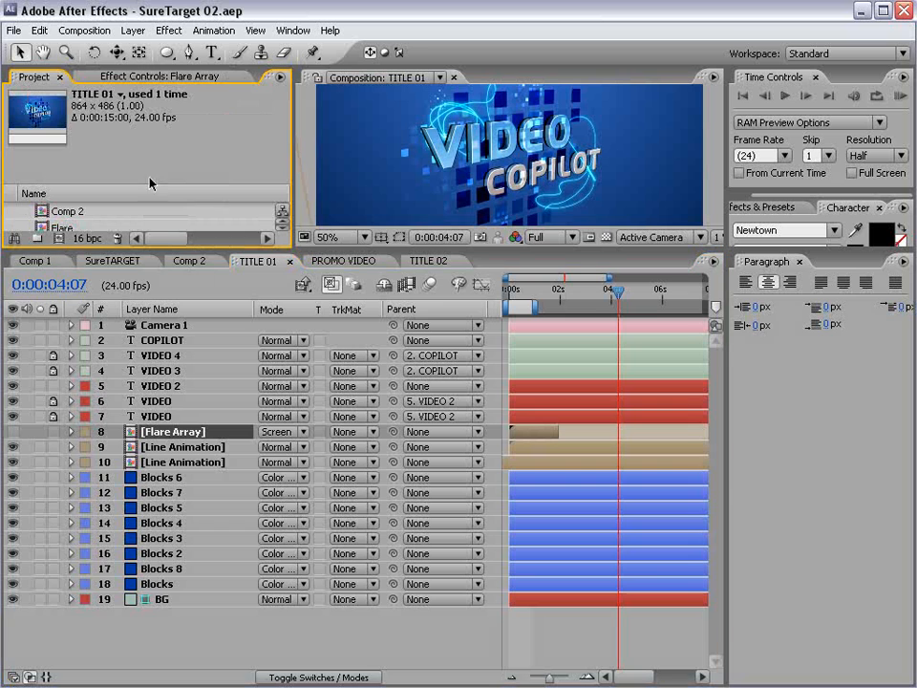
drag(236, 251, 236, 381)
scroll(57, 305, down, 2)
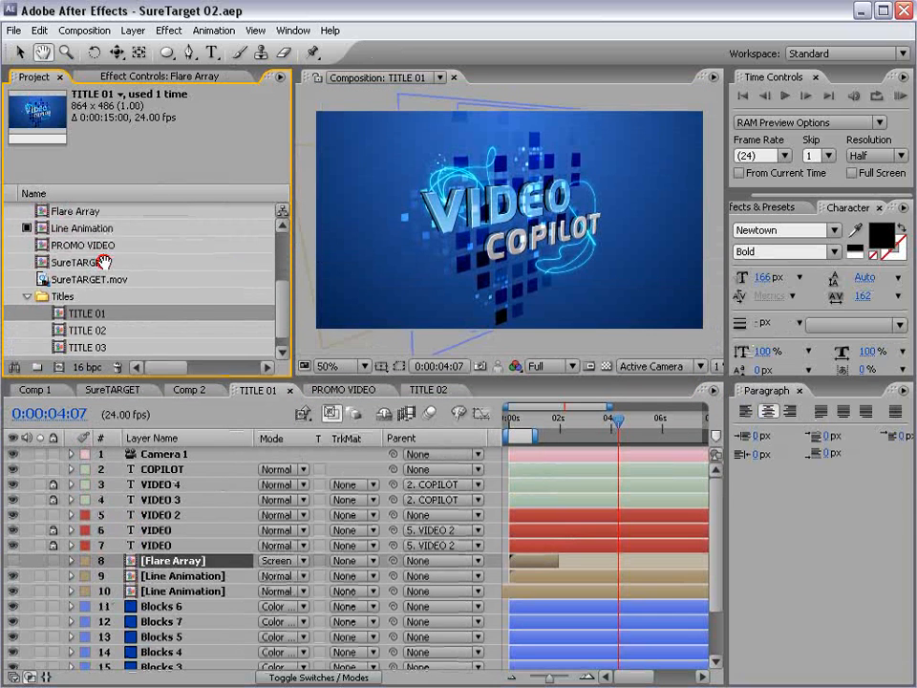
click(54, 330)
double_click(54, 330)
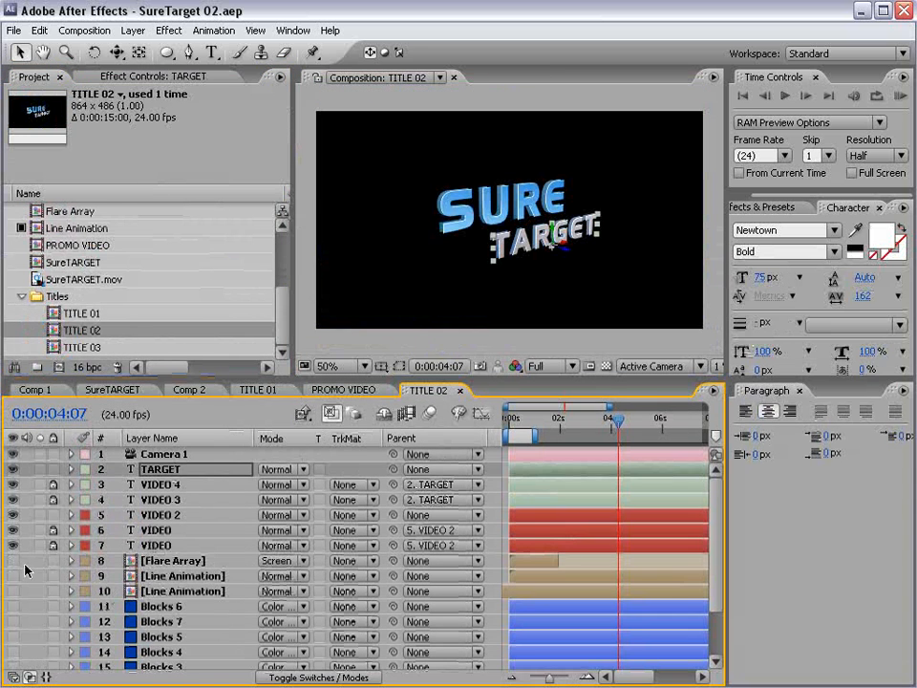
scroll(231, 548, down, 3)
drag(12, 521, 17, 656)
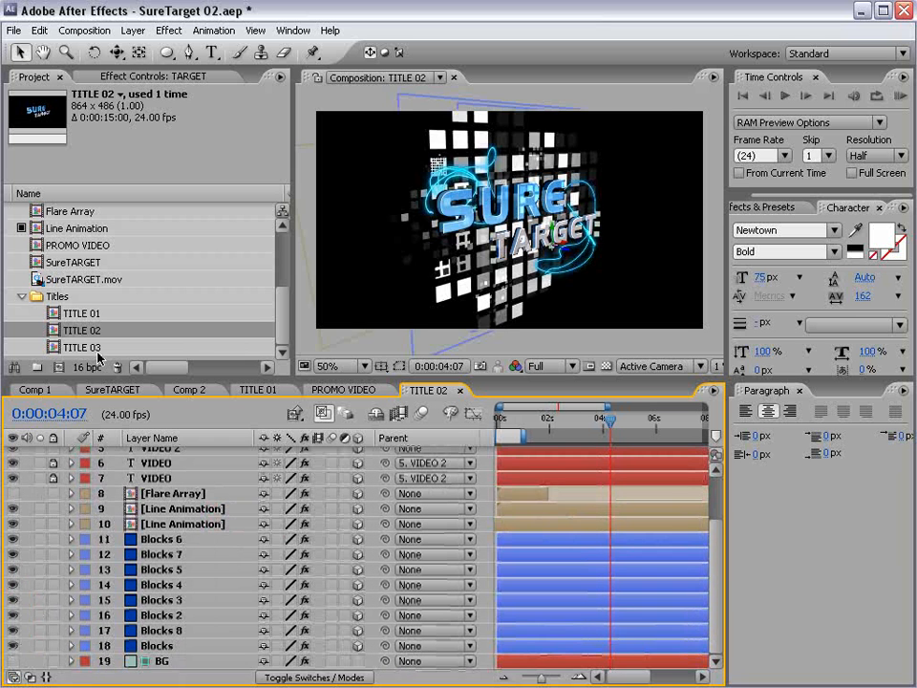
- Open TITLE 03, make its hidden layers visible, and select all its layers
click(90, 346)
double_click(91, 346)
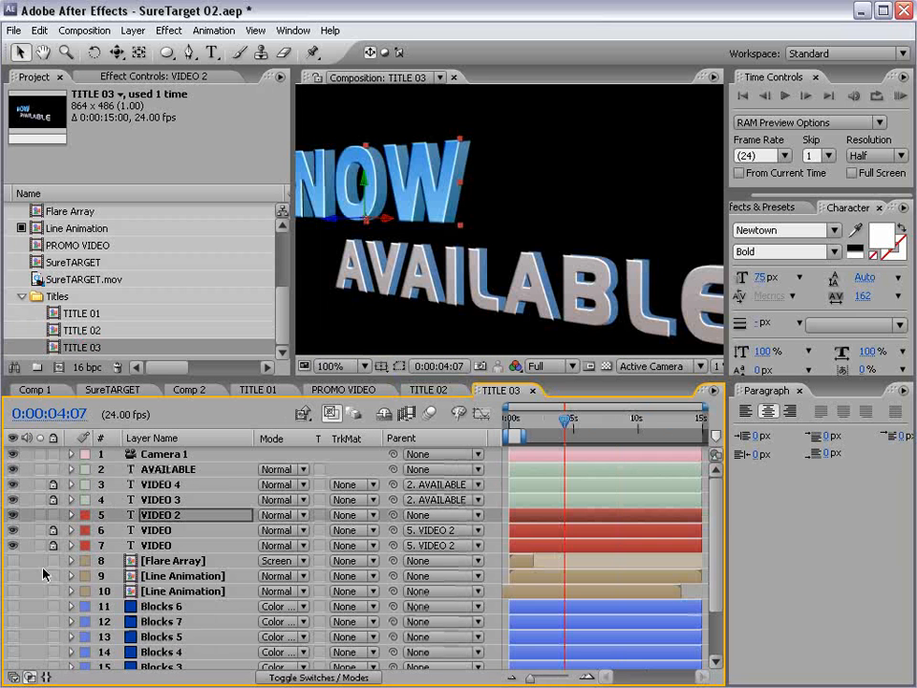
drag(13, 575, 15, 671)
key(space)
drag(150, 635, 154, 569)
scroll(445, 323, down, 1)
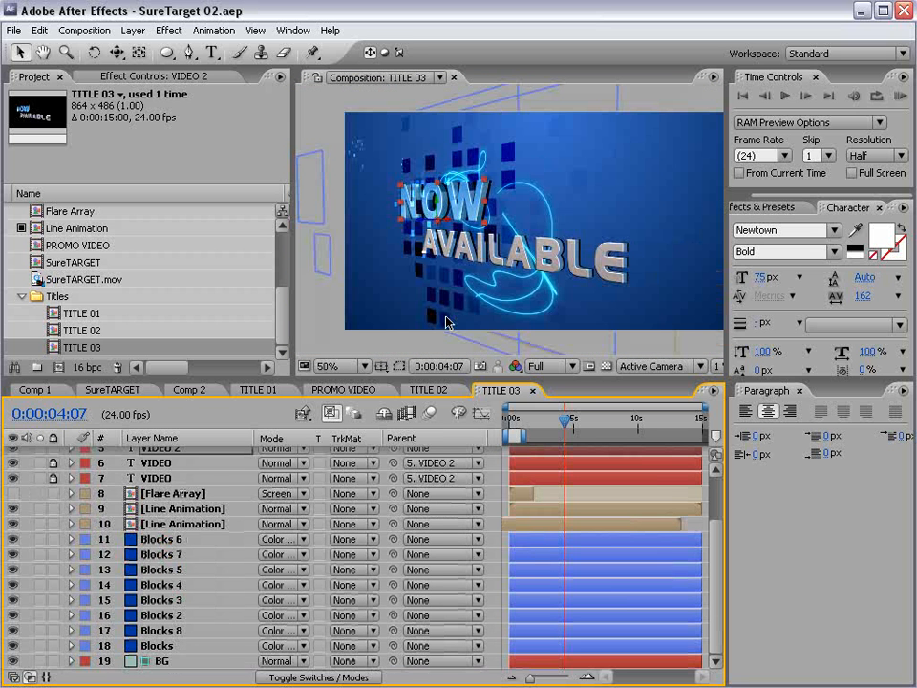
click(182, 551)
key(F4)
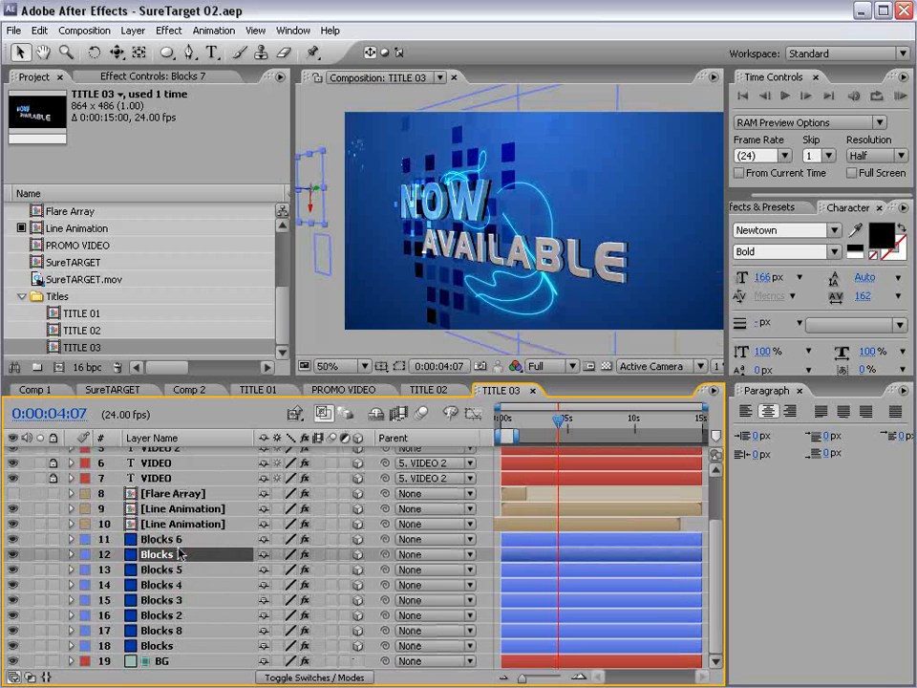
key(ctrl+a)
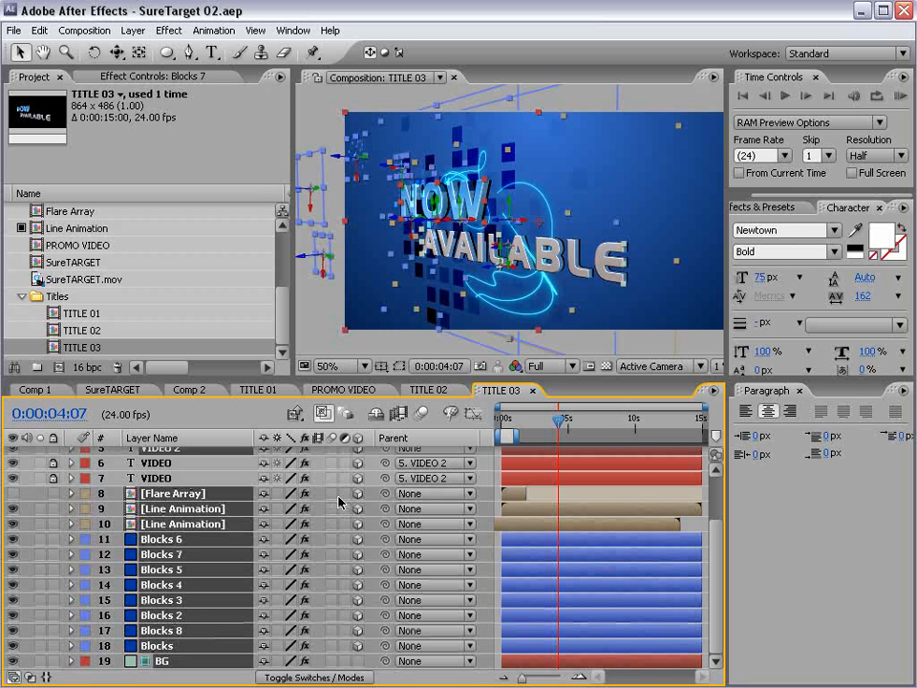
- Enable motion blur on every layer in TITLE 02
click(430, 390)
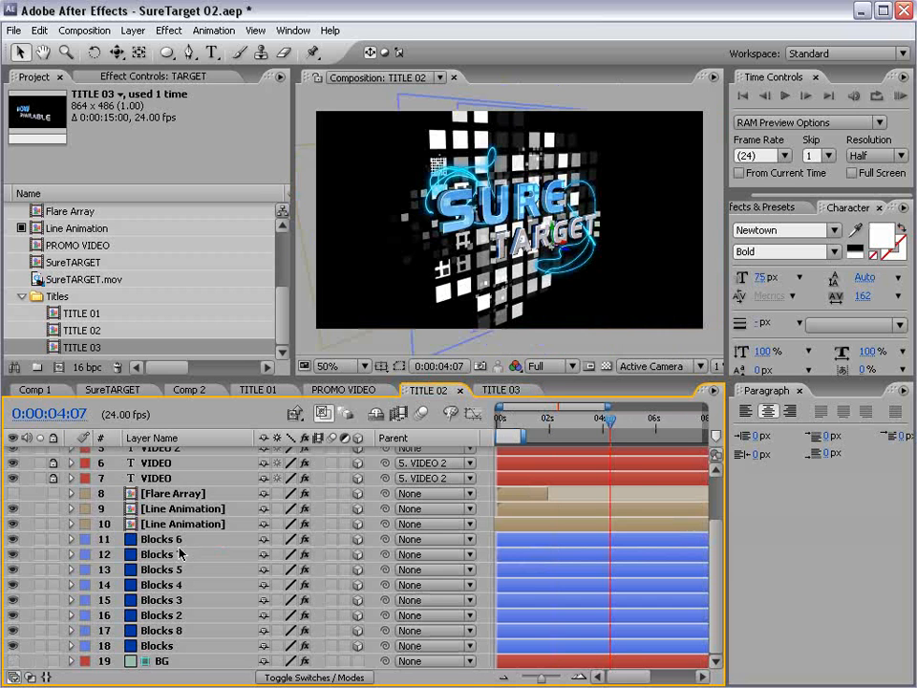
click(260, 552)
key(ctrl+a)
click(327, 558)
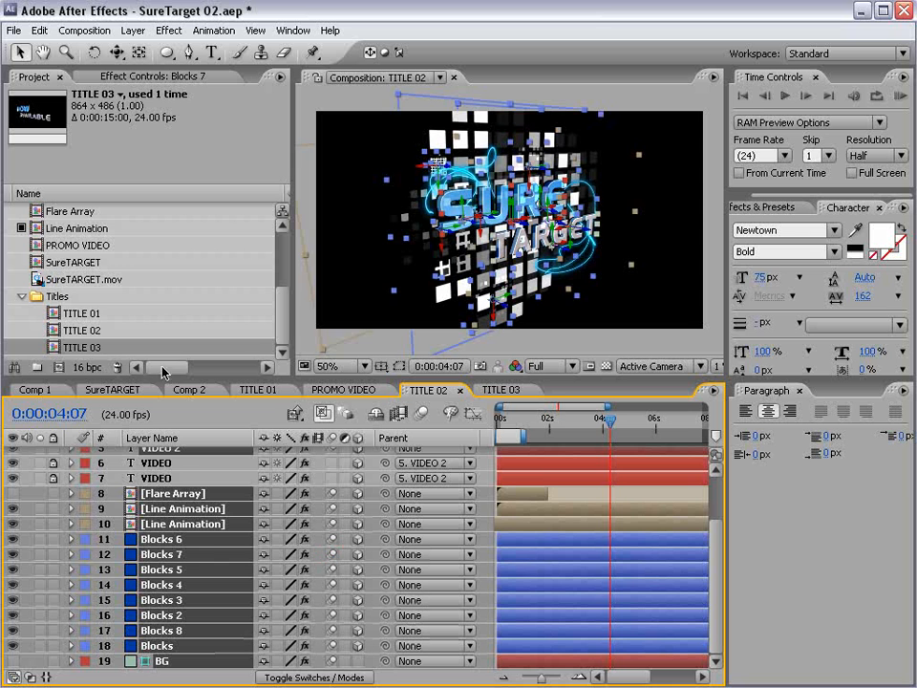
- Enable motion blur on every layer in TITLE 01, then return to PROMO VIDEO
double_click(82, 313)
click(177, 620)
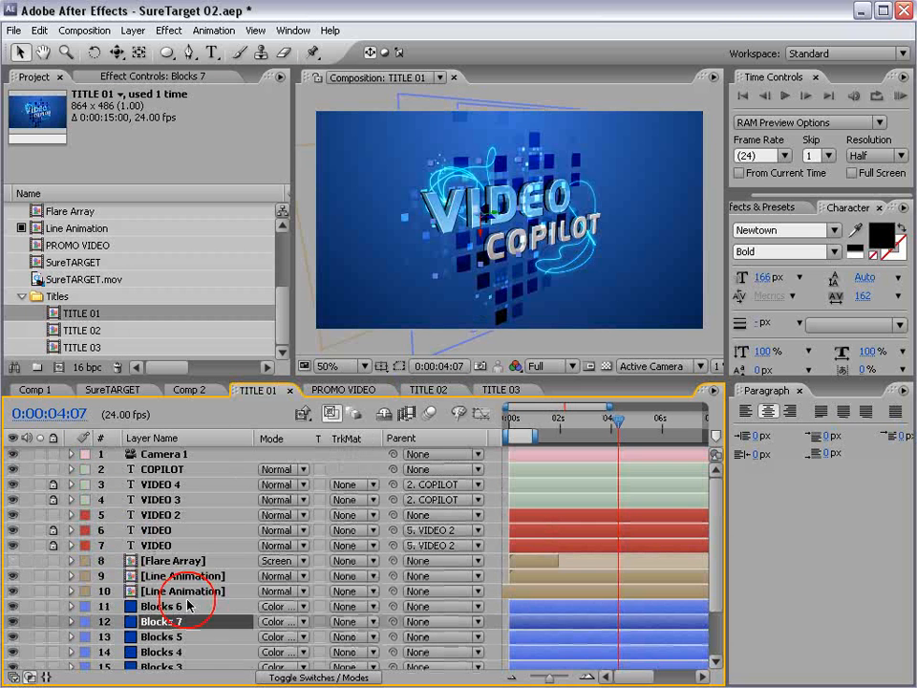
key(ctrl+a)
key(F4)
click(333, 515)
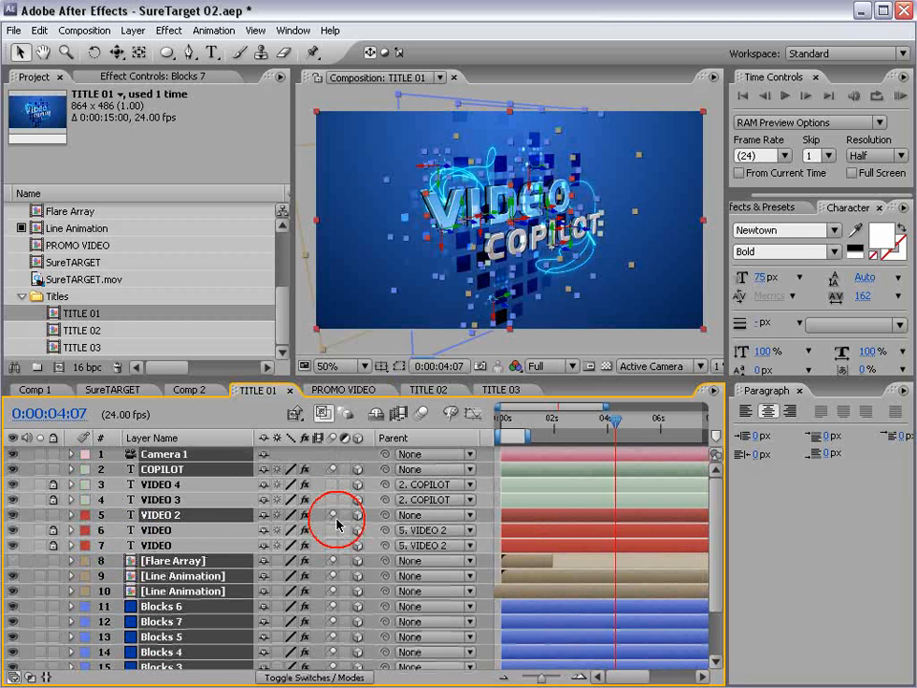
key(F2)
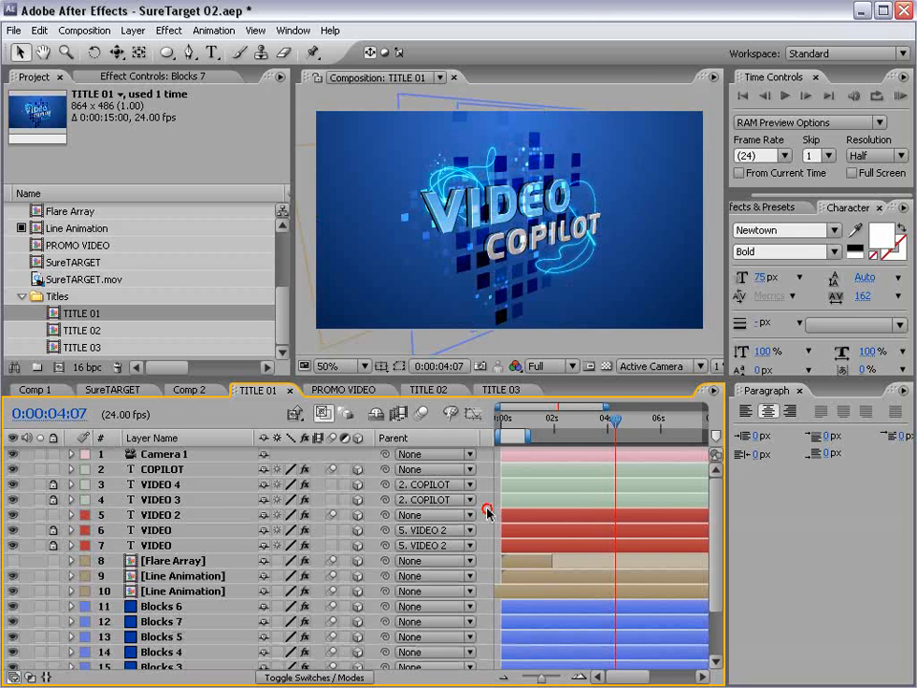
click(339, 390)
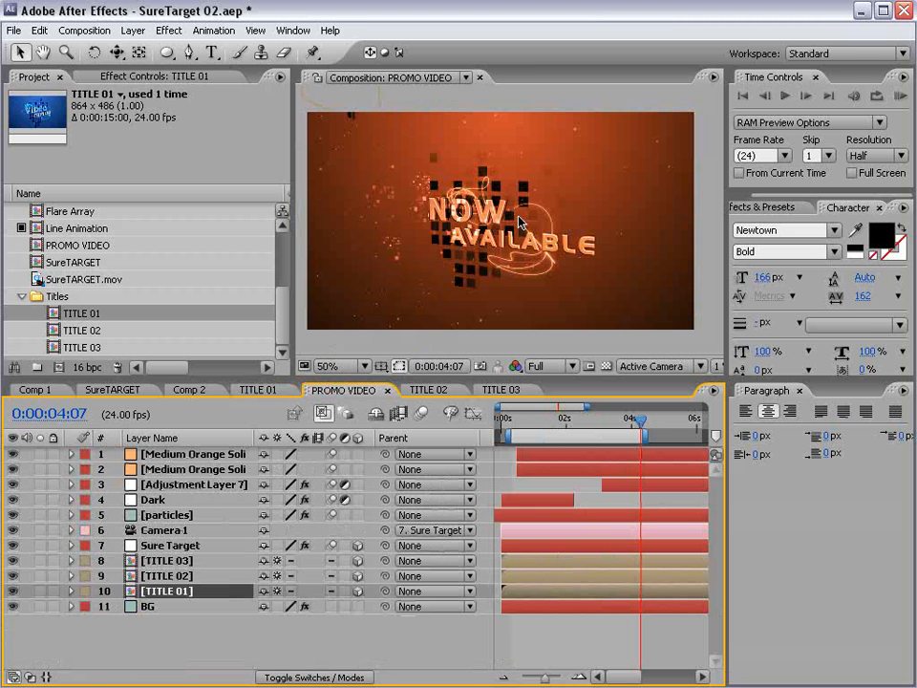
- Turn on composition motion blur and set the preview resolution to Half
click(421, 414)
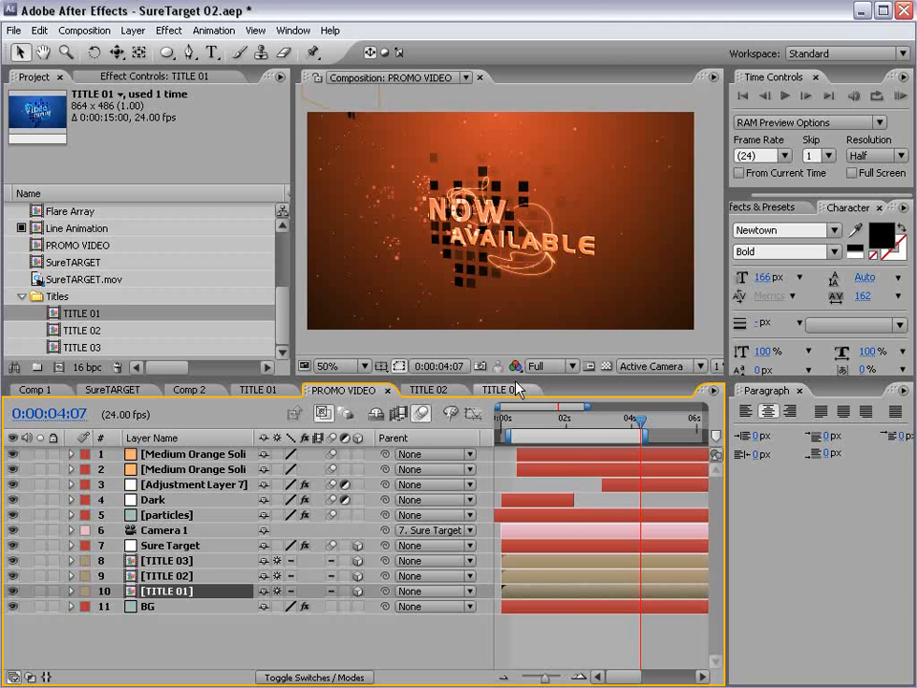
click(548, 366)
click(549, 400)
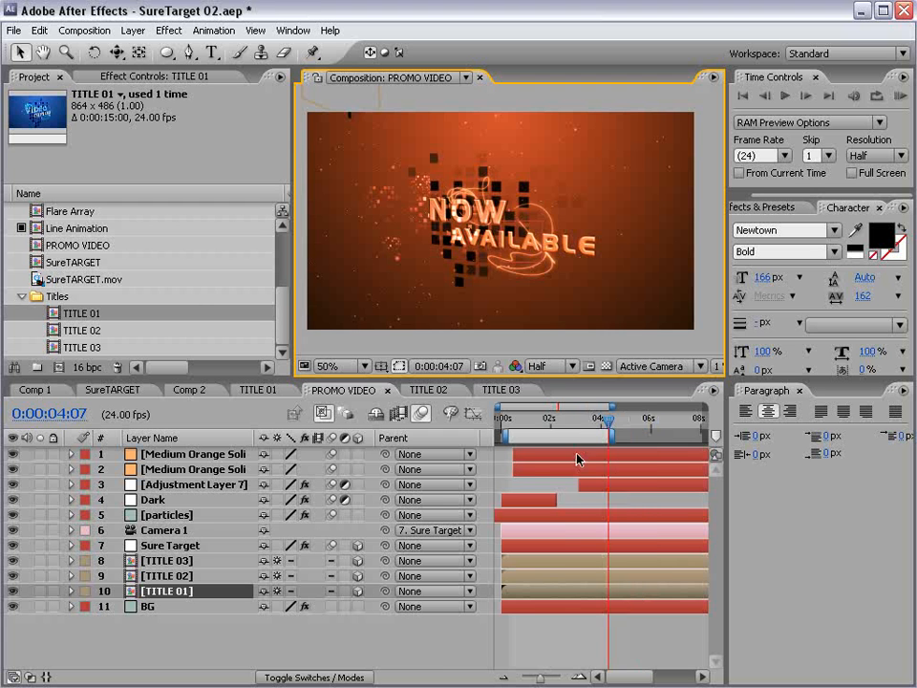
- Reveal only the Sure Target layer's keyframed properties, then return to the VIDEO COPILOT part
key(minus)
click(172, 545)
key(u)
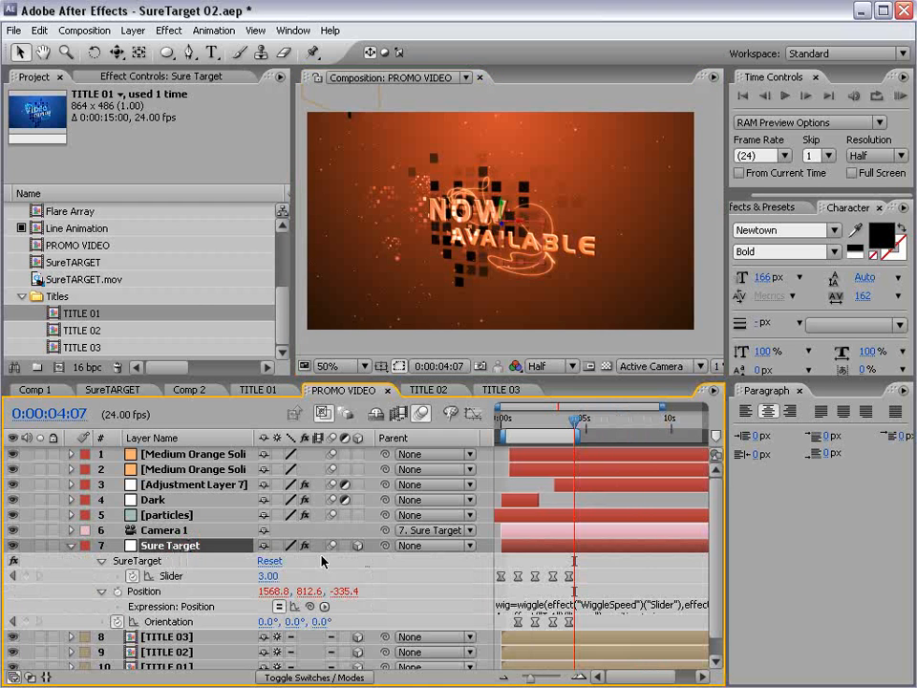
key(equal)
click(550, 420)
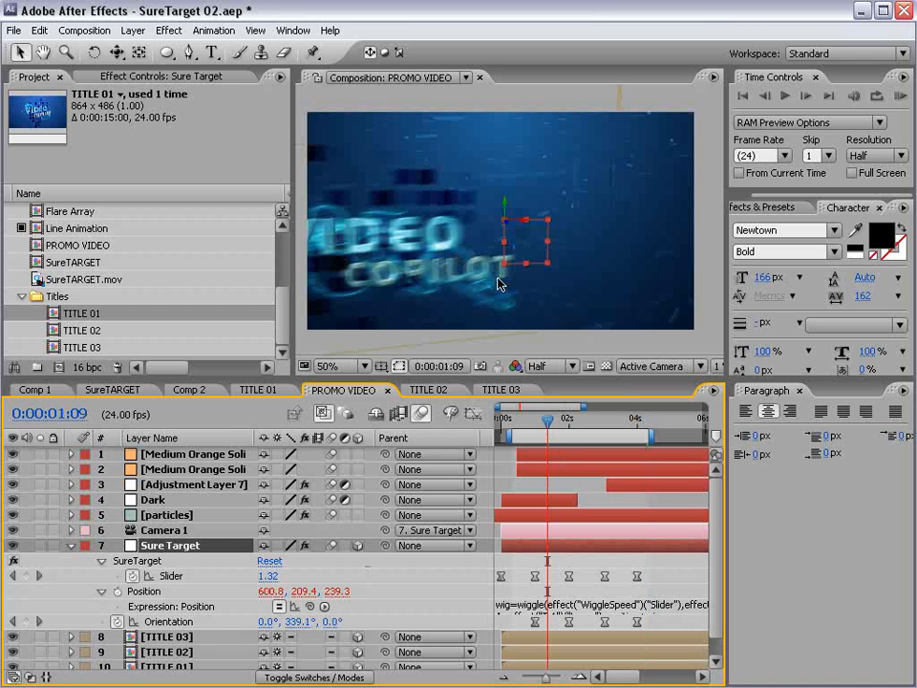
- Bring the Flare Array layer from TITLE 02 into PROMO VIDEO as a 2D layer
click(428, 389)
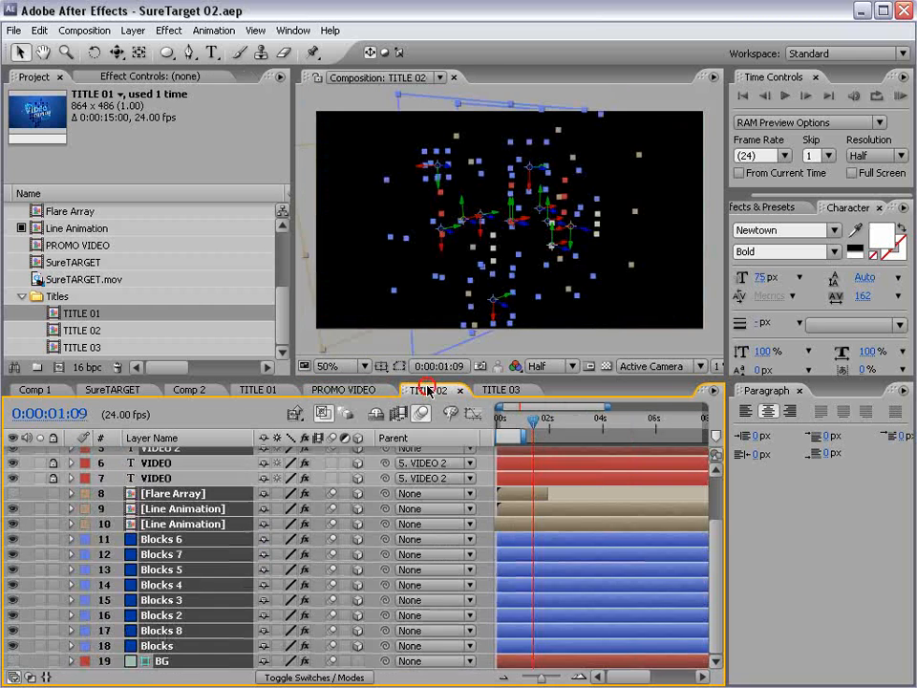
click(158, 493)
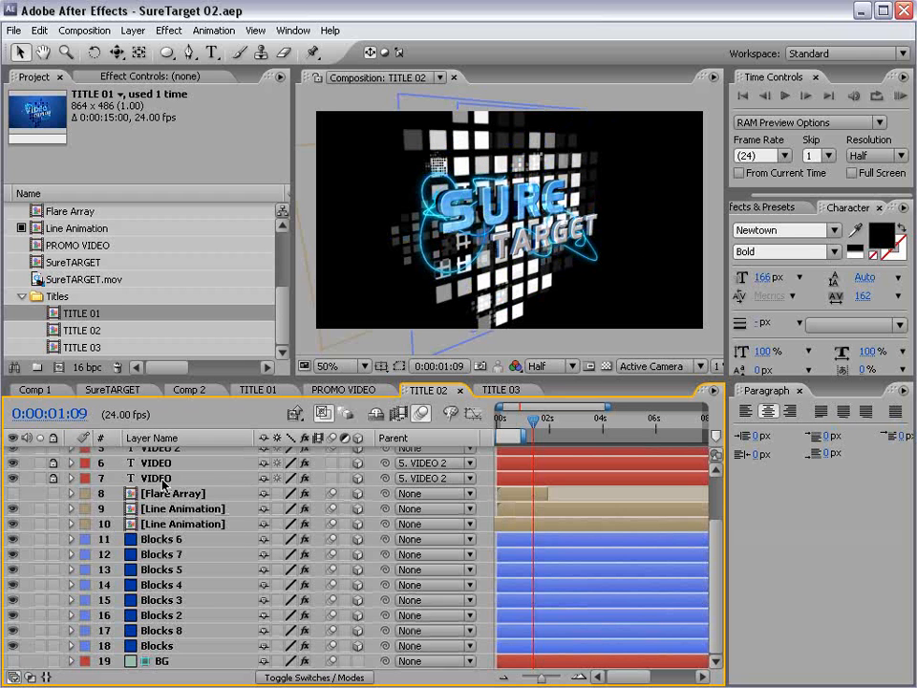
click(329, 390)
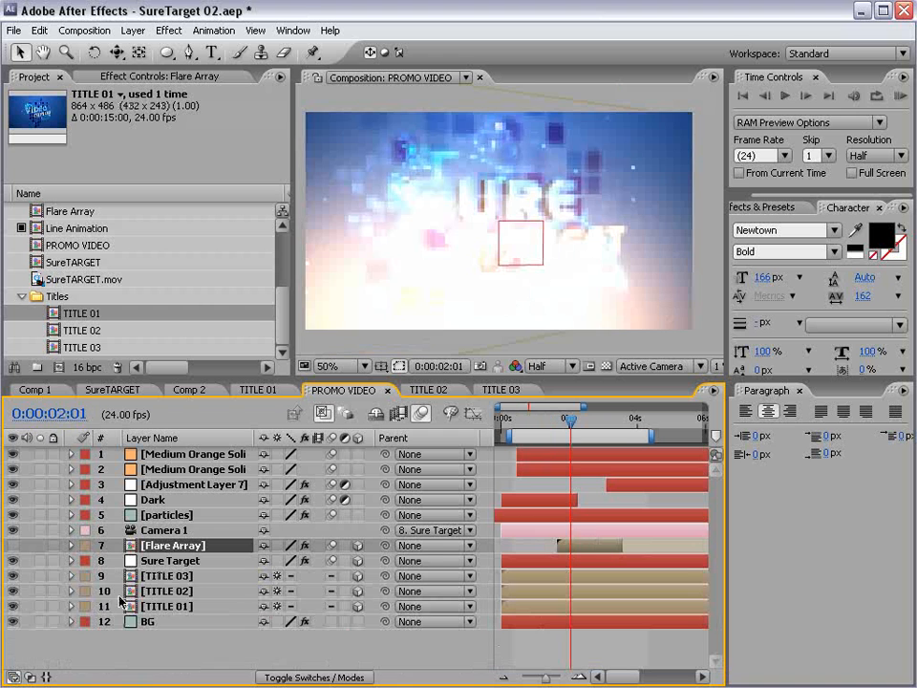
click(359, 545)
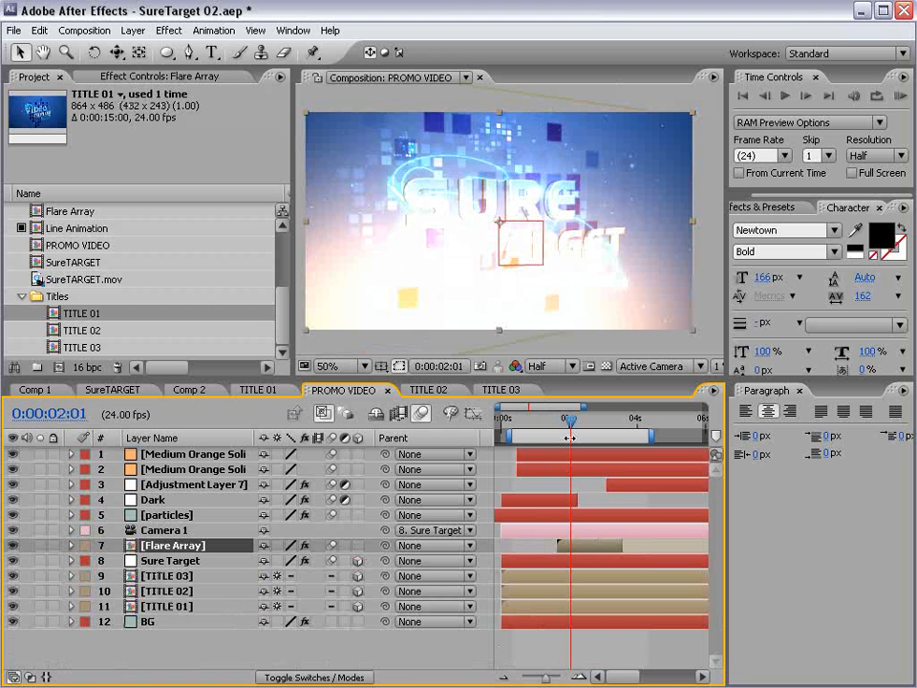
- On the SURE TARGET frame, keep Flare Array in Screen blend mode and view its effects
drag(571, 418, 591, 417)
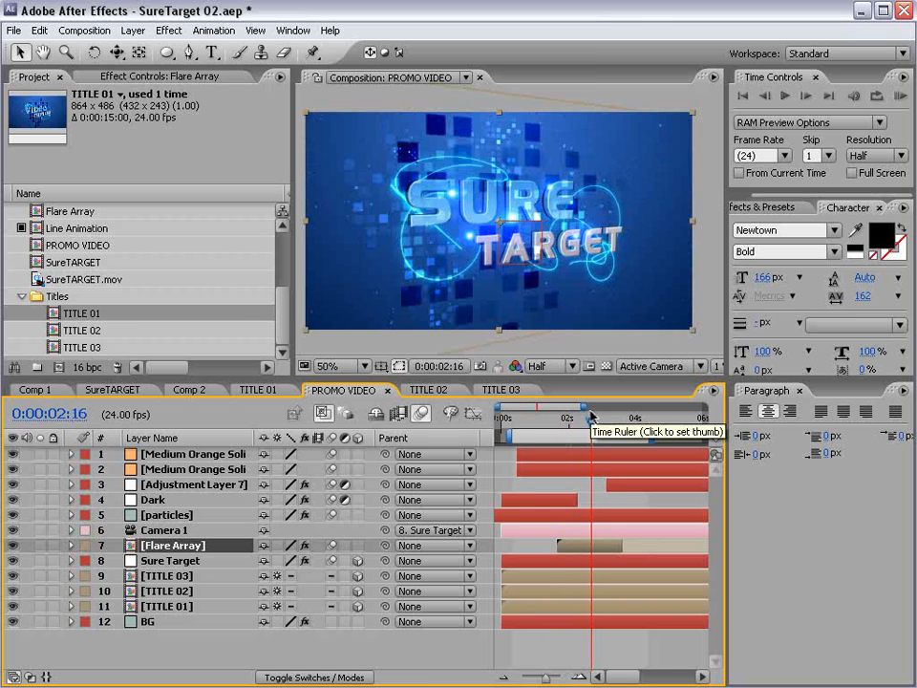
key(F4)
click(283, 545)
click(273, 547)
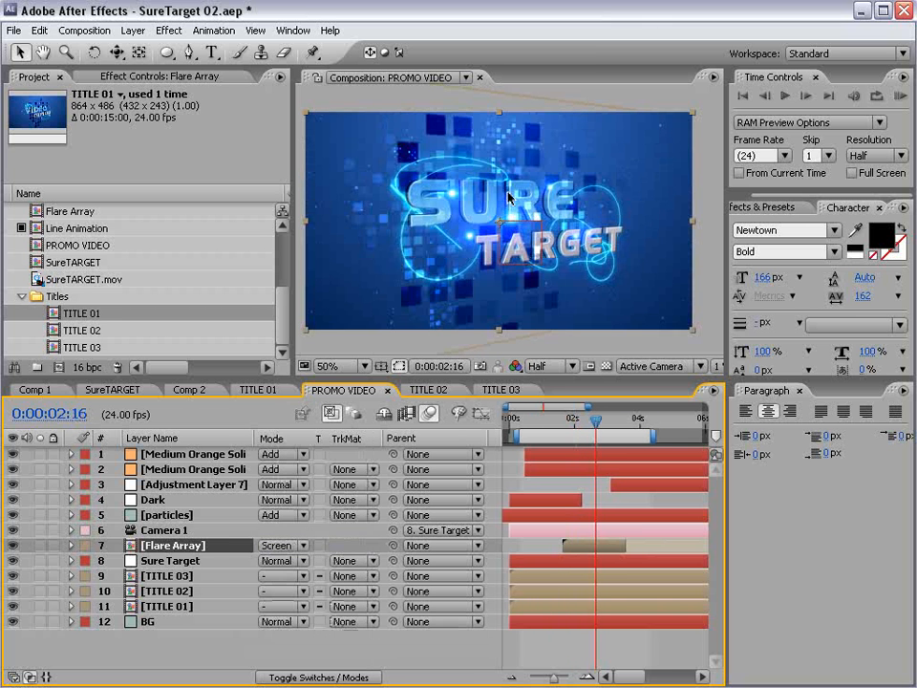
click(120, 77)
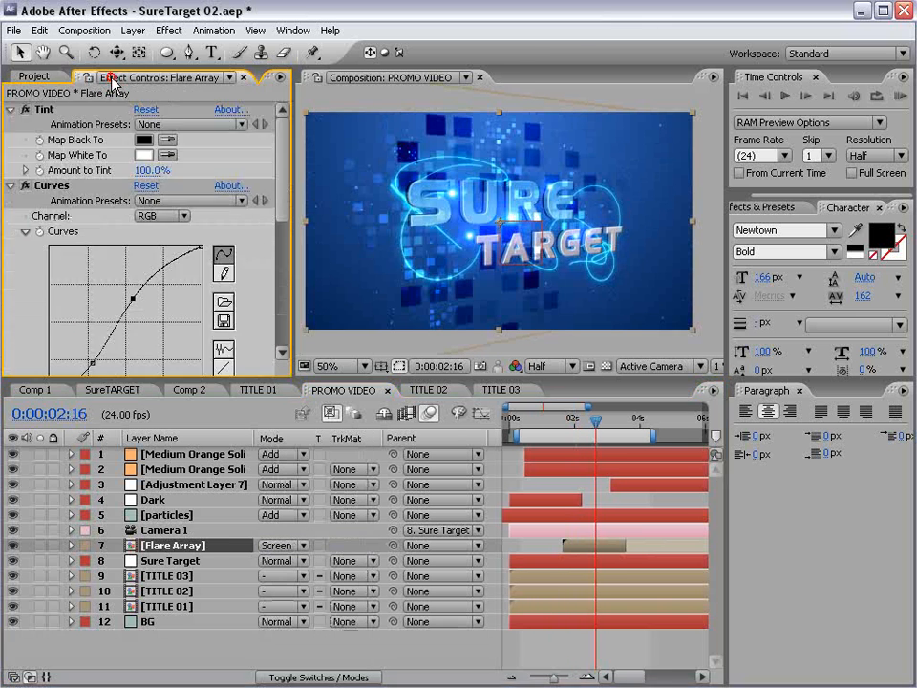
- Reset Flare Array's Curves effect and raise the Red channel curve to tint the flares red
click(146, 185)
click(162, 216)
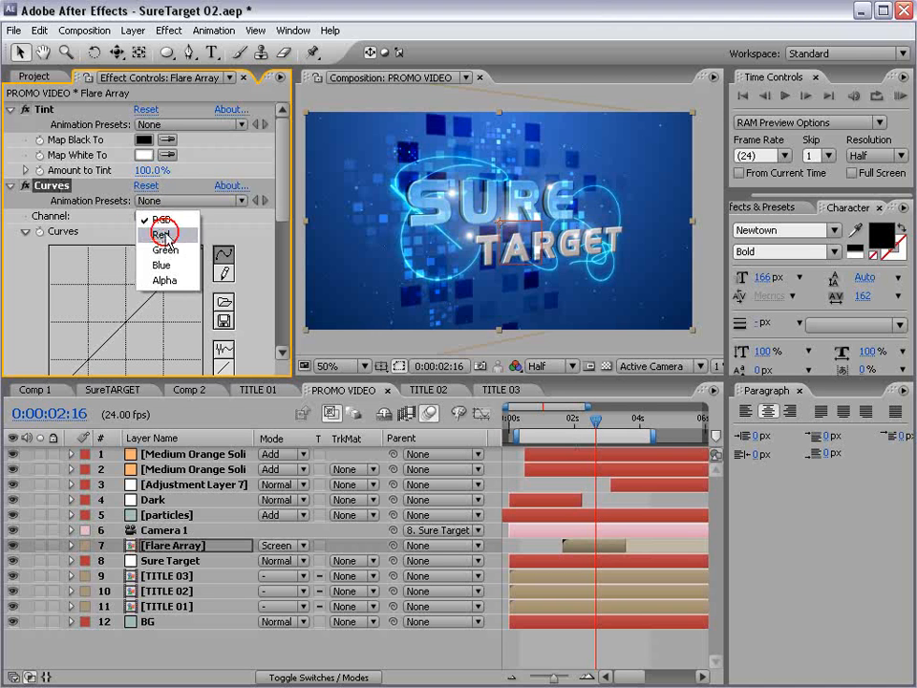
click(162, 234)
drag(117, 300, 108, 287)
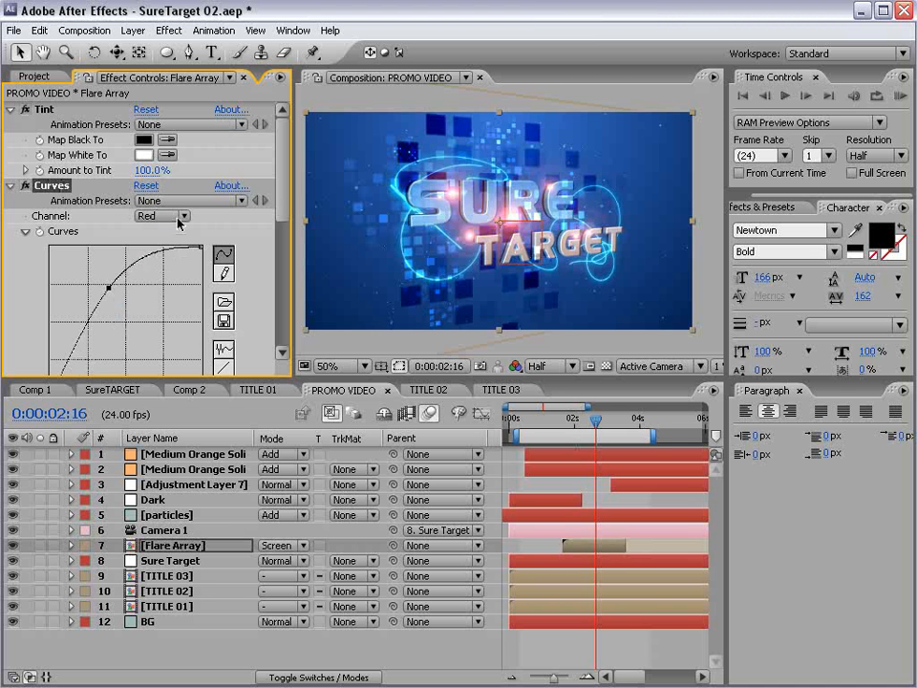
- Enlarge the preview and scrub through the flare moment to check the red tint
mouse_move(600, 421)
mouse_down()
mouse_move(616, 433)
mouse_move(604, 434)
mouse_up()
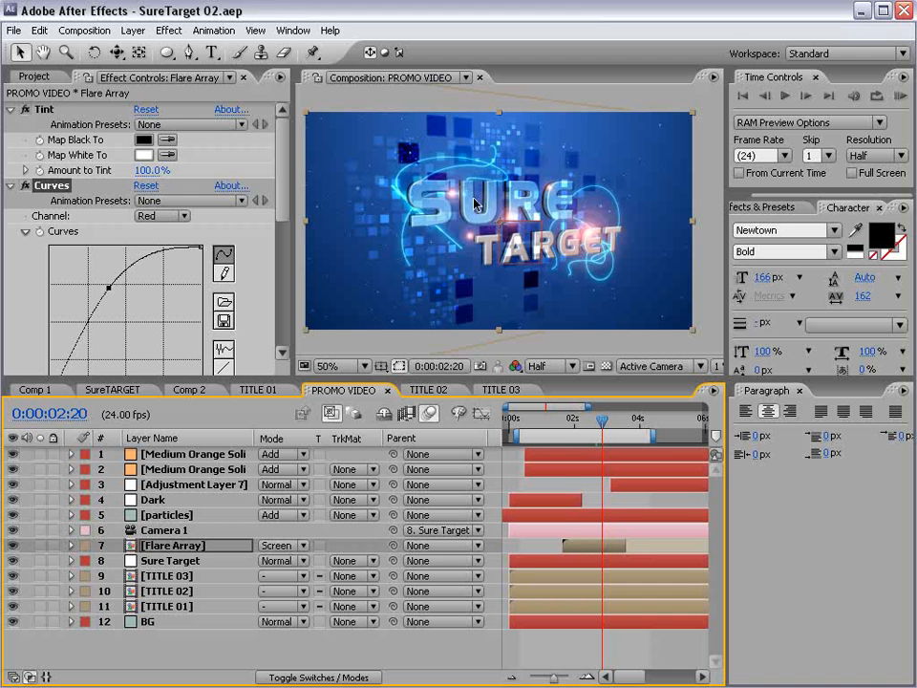
drag(294, 377, 194, 456)
scroll(415, 295, up, 1)
scroll(536, 283, down, 1)
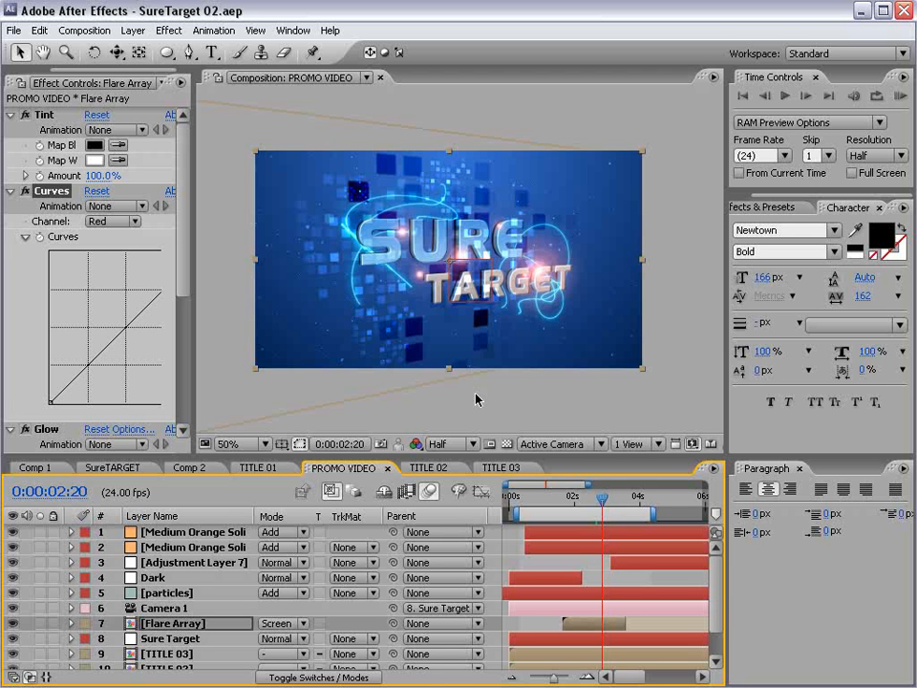
click(508, 535)
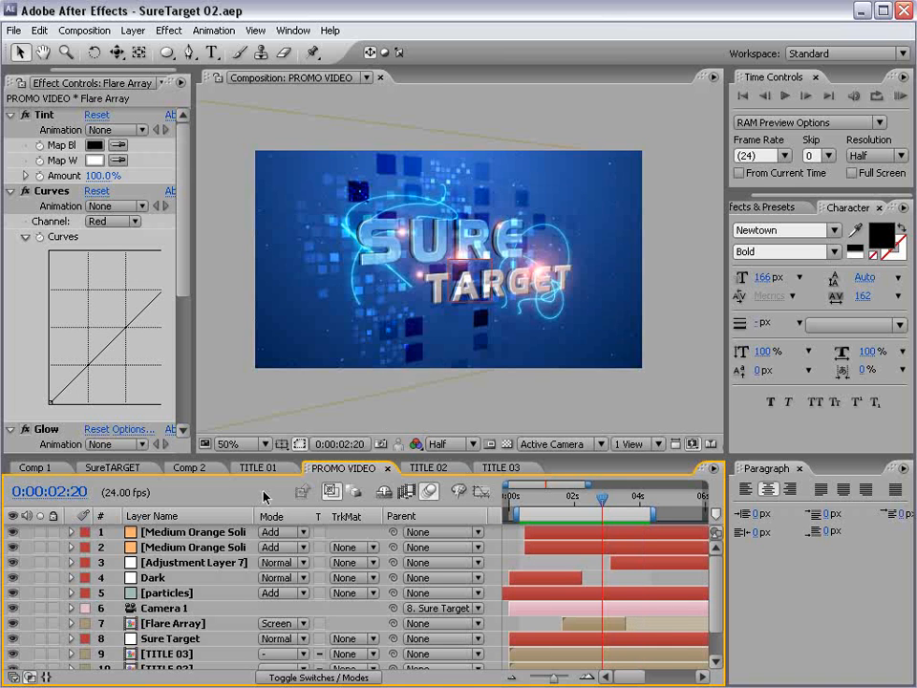
mouse_move(602, 503)
mouse_down()
mouse_move(583, 503)
mouse_move(594, 503)
mouse_up()
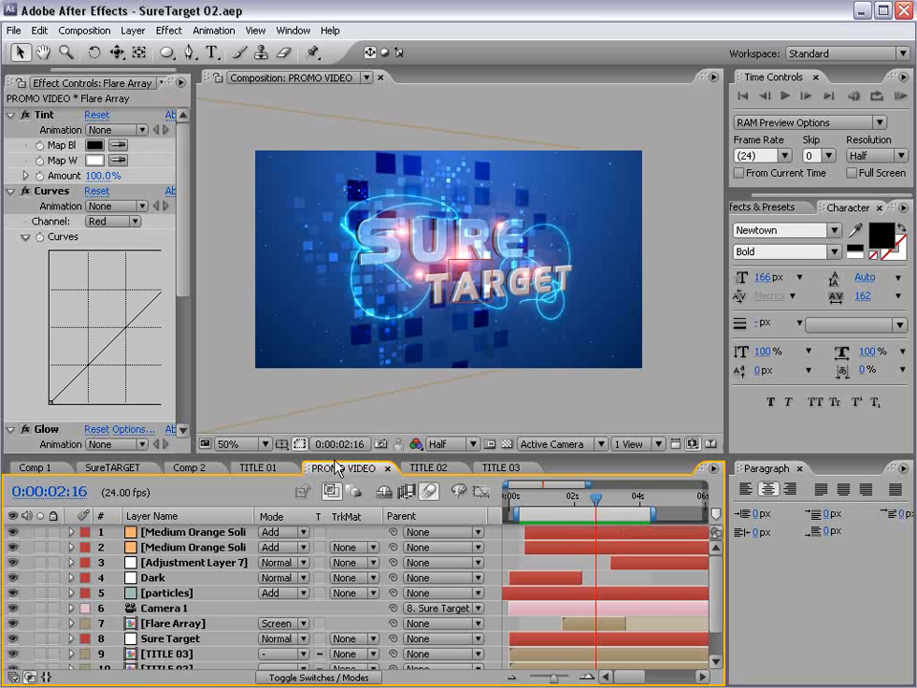
- In TITLE 02, select Blocks 6 through Blocks 8 and scrub their Opacity down
click(430, 467)
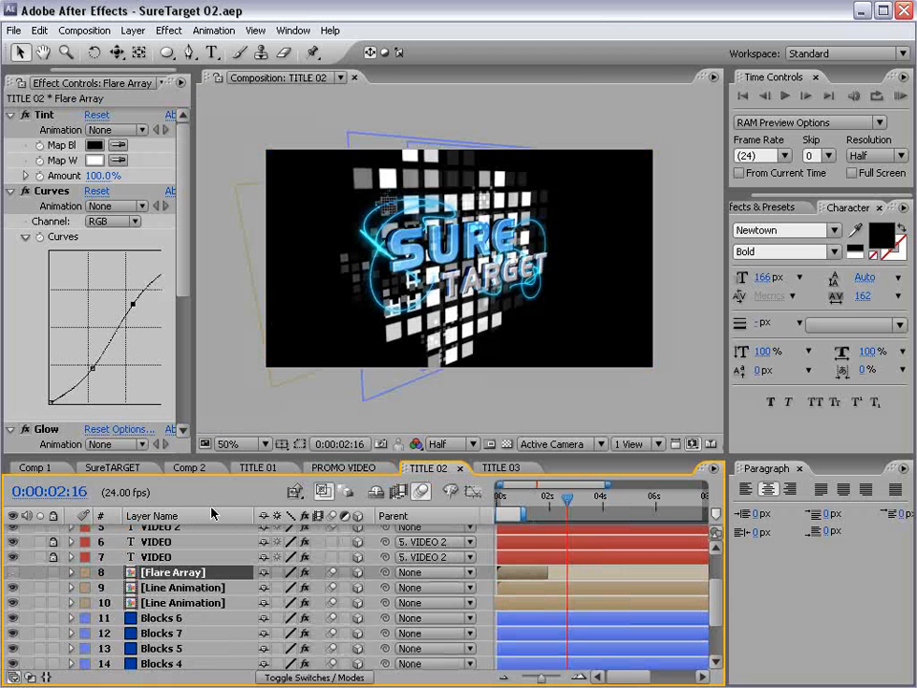
drag(207, 459, 196, 342)
click(161, 538)
shift+click(163, 632)
key(t)
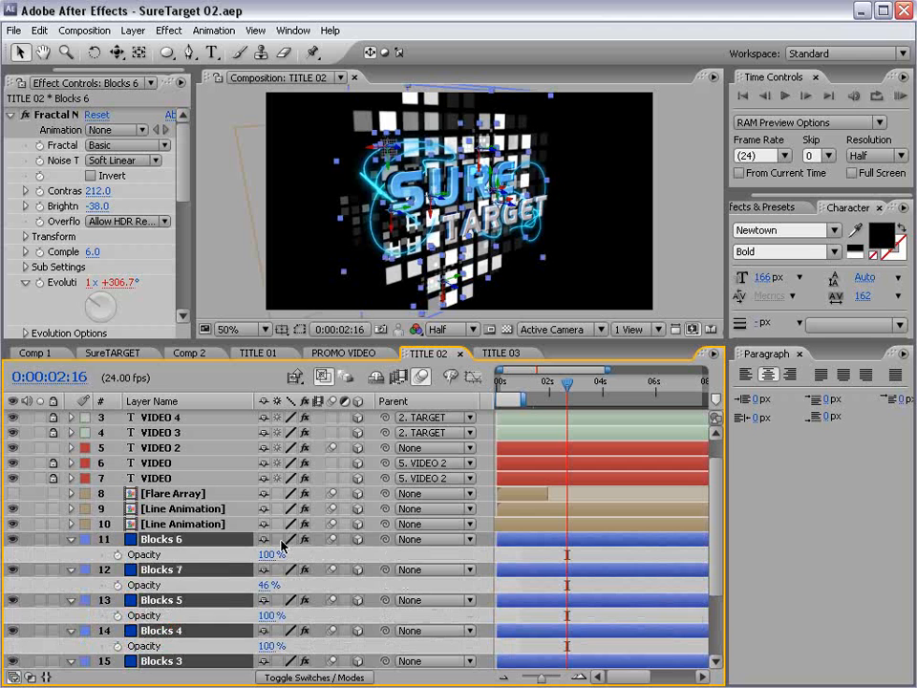
drag(262, 552, 179, 420)
- Back in PROMO VIDEO, save the SureTarget 02 project and enlarge the Composition panel
click(342, 353)
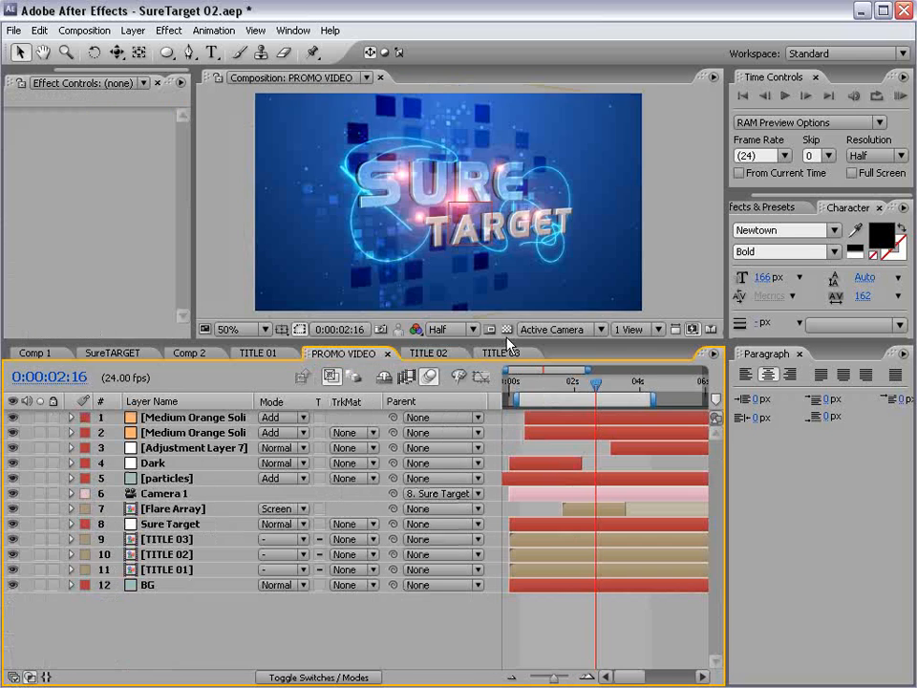
key(ctrl+s)
drag(395, 341, 394, 420)
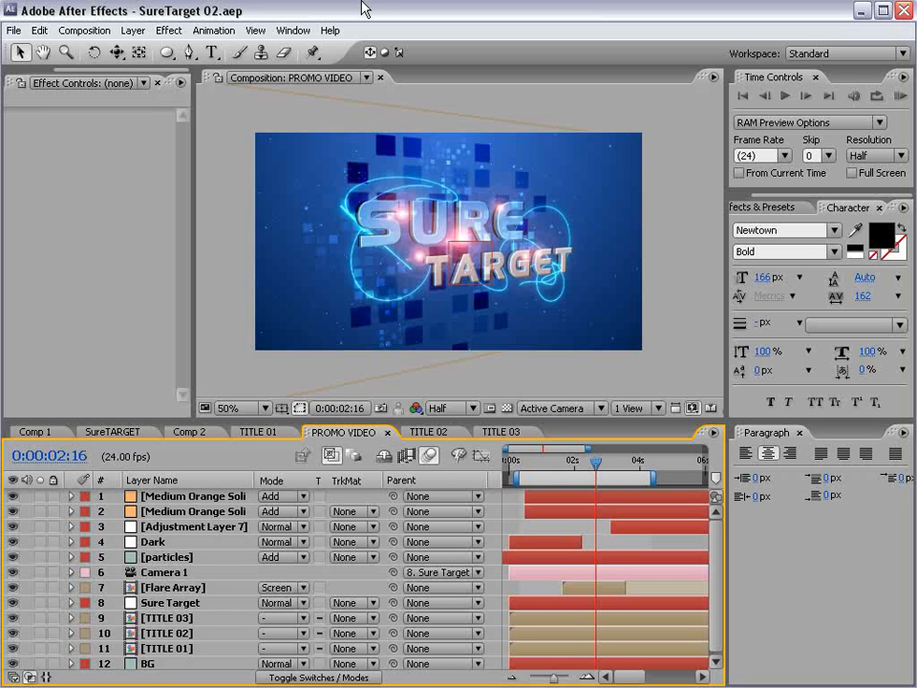
click(528, 462)
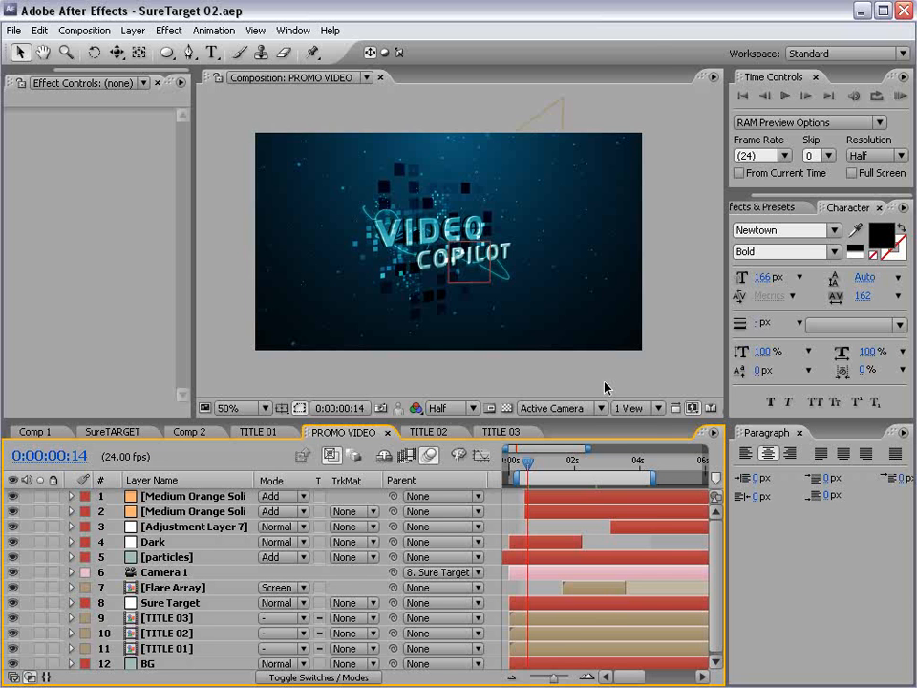
key(alt+Tab)
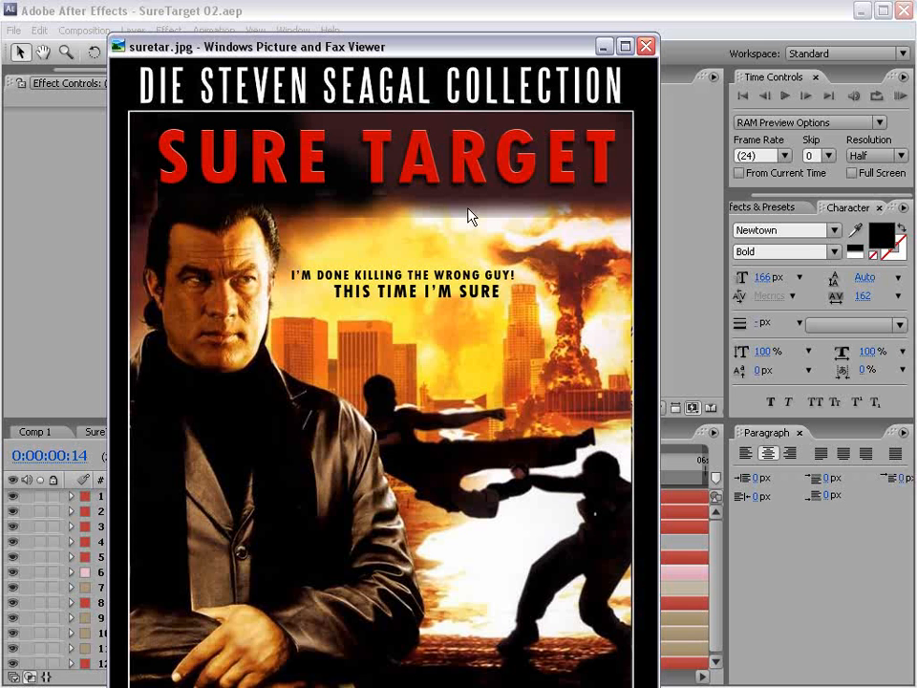
click(240, 13)
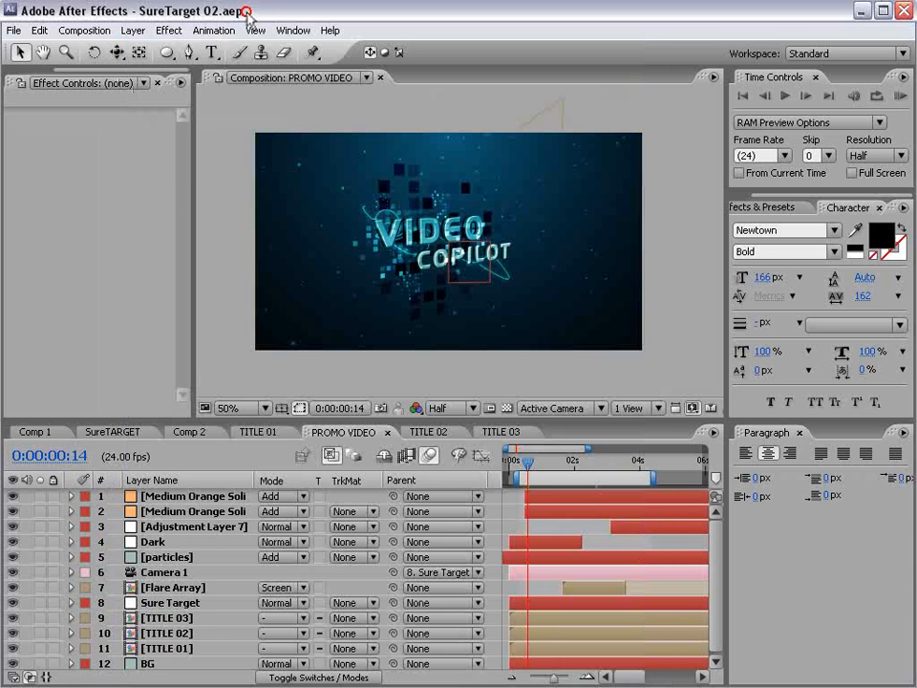
- Switch to Firefox's IMDb Hard Target (1993) page and scroll through its details
key(alt+Tab)
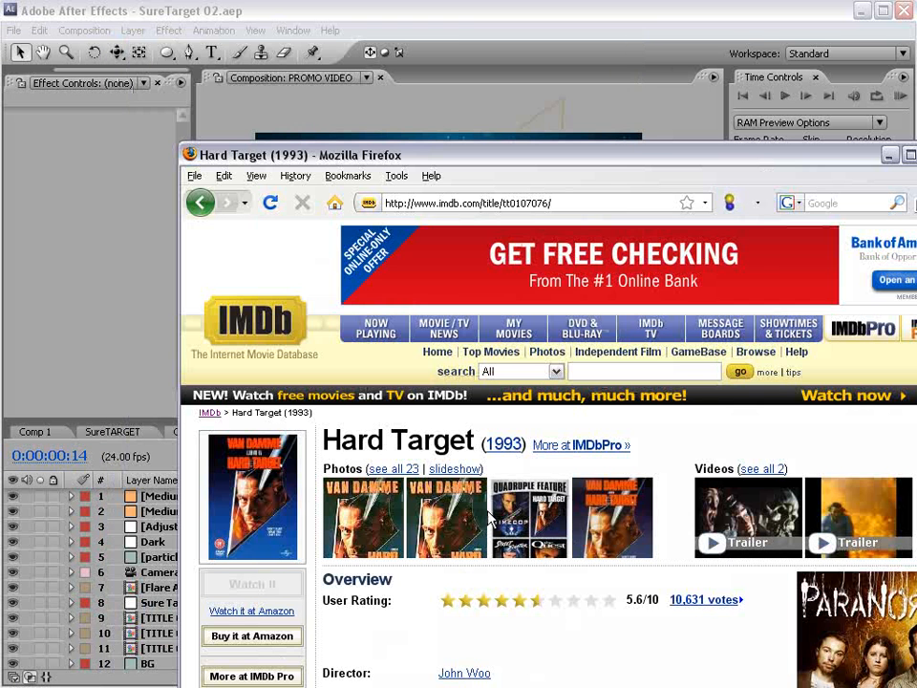
scroll(401, 632, down, 3)
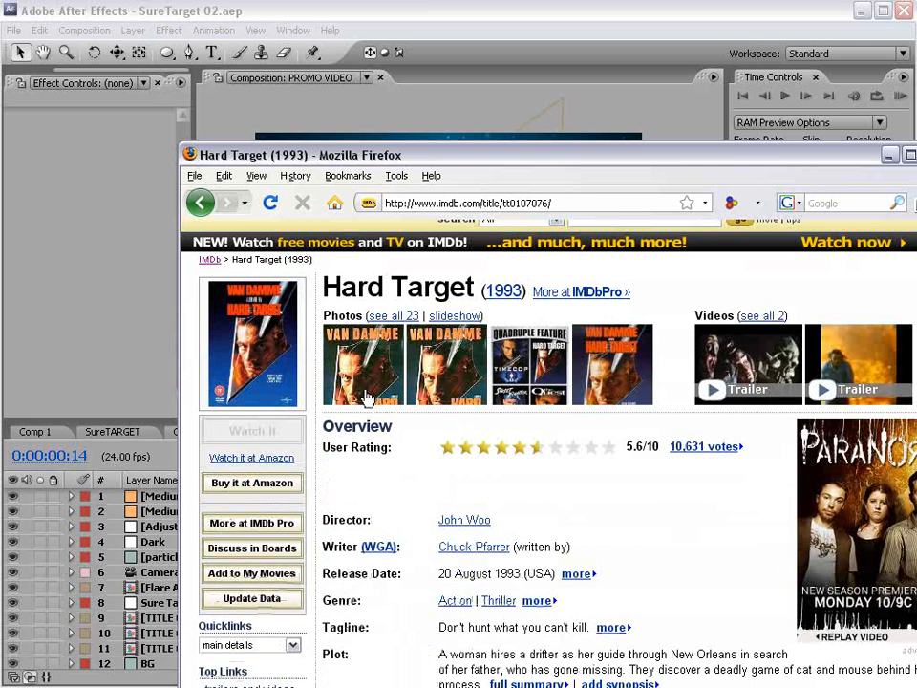
scroll(410, 475, up, 1)
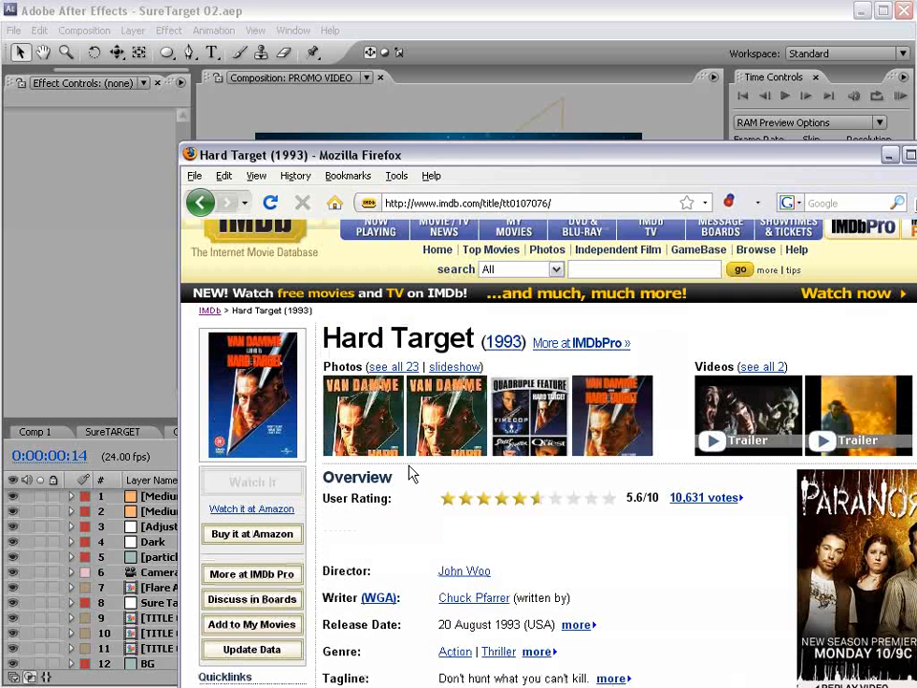